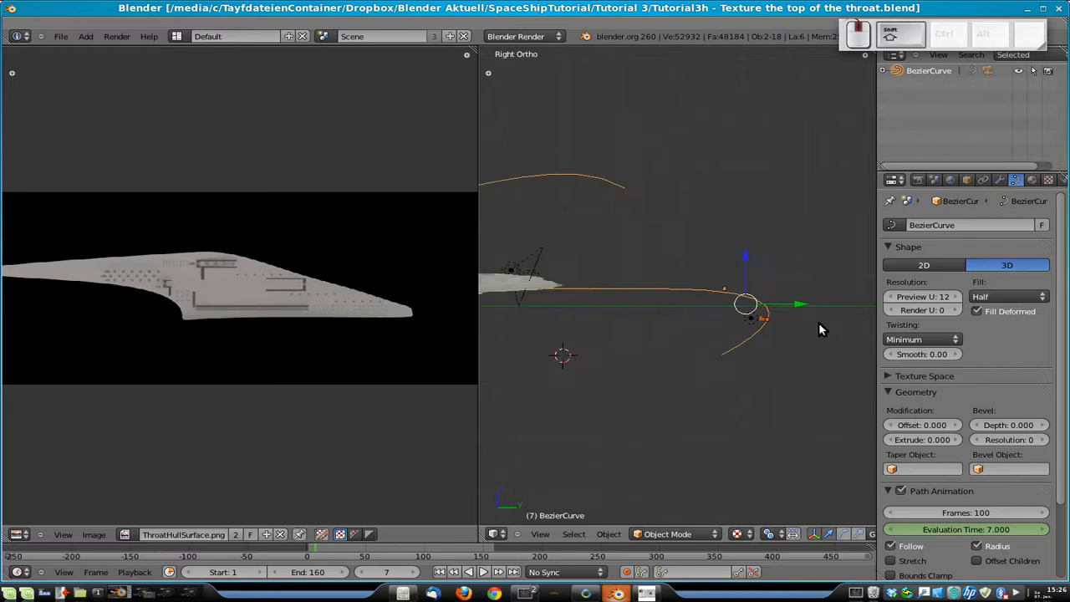
- Select the ship's main hull mesh and frame its throat section in top view
right_click(622, 257)
middle_drag(622, 257, 806, 364)
right_click(748, 216)
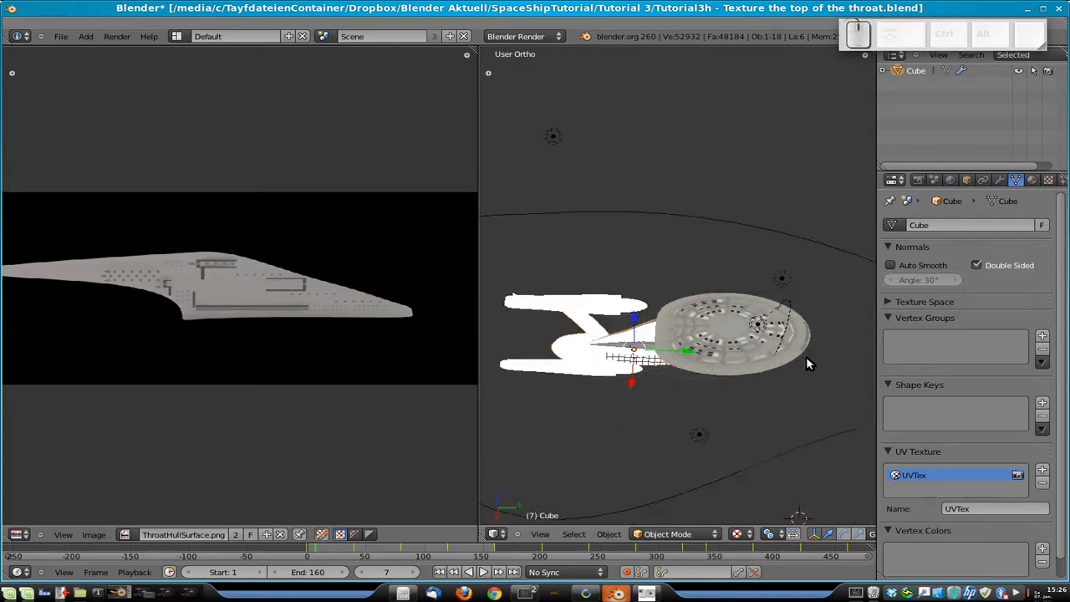
key(KP_7)
scroll(771, 315, up, 2)
shift+middle_drag(770, 314, 694, 261)
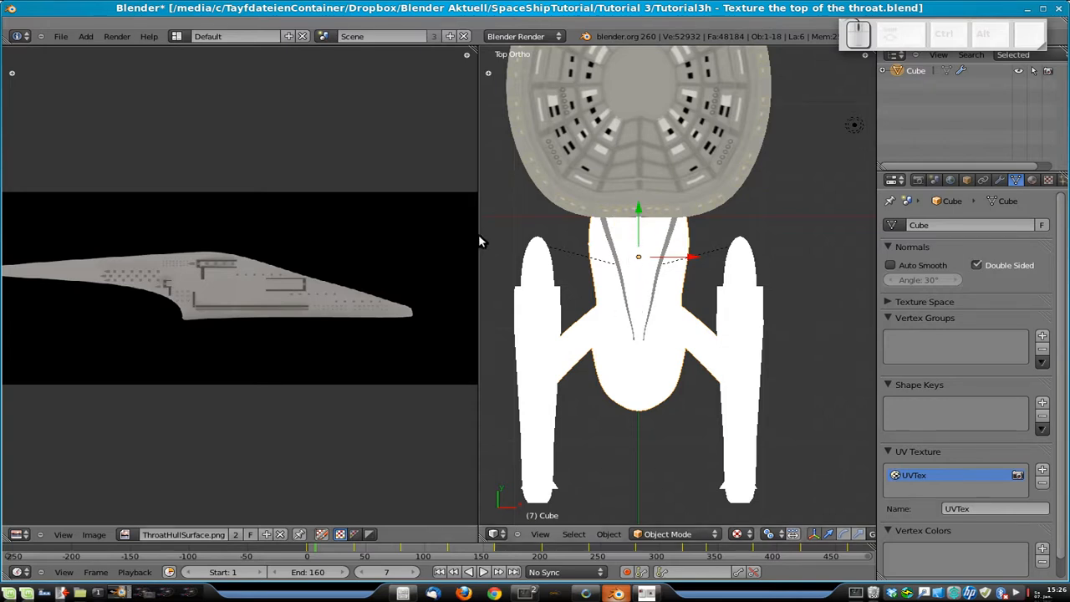
drag(477, 238, 445, 238)
scroll(637, 243, up, 4)
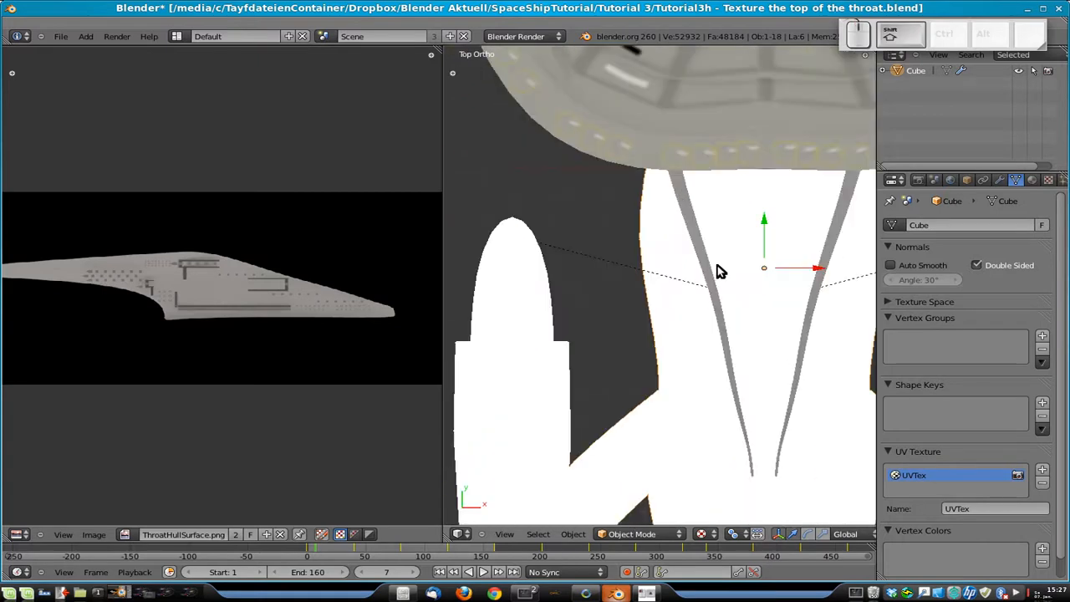
shift+middle_drag(820, 206, 773, 224)
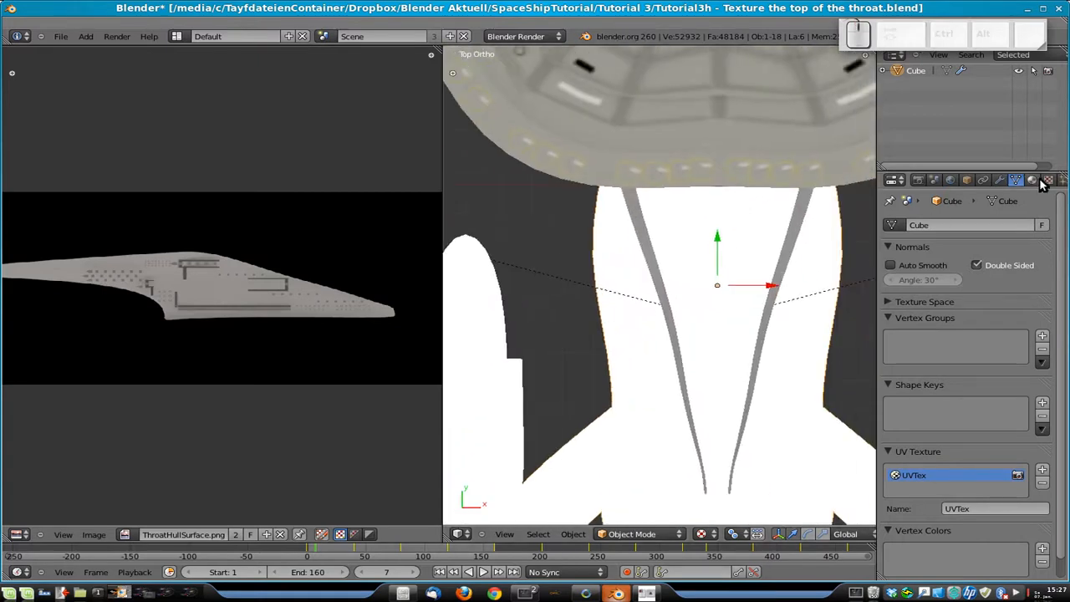
- Show only layer 2 so the hull is isolated from the saucer and warp engines
key(Tab)
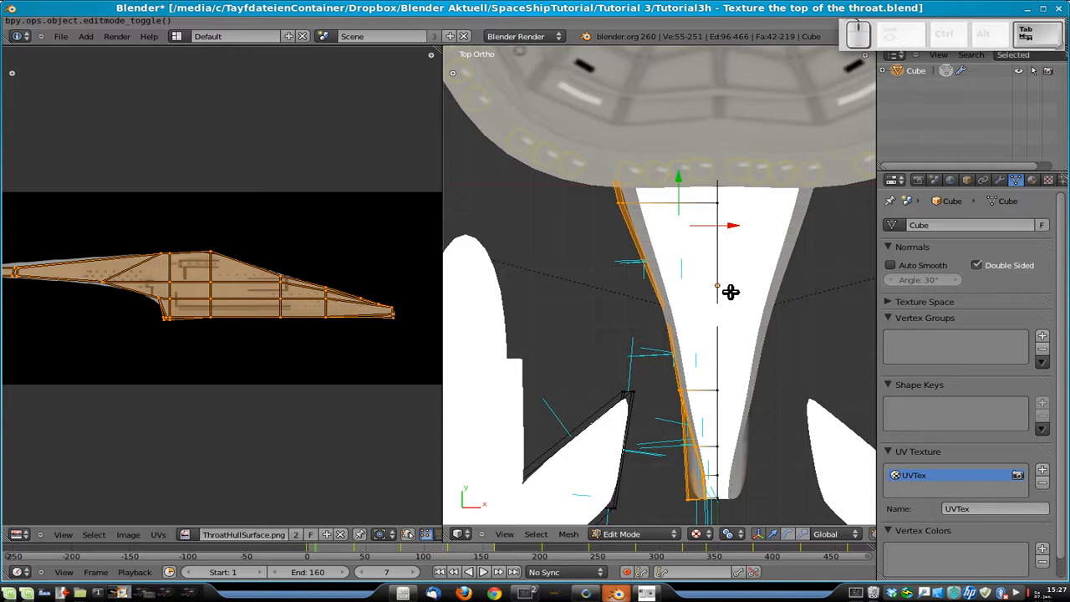
key(Tab)
key(Home)
key(2)
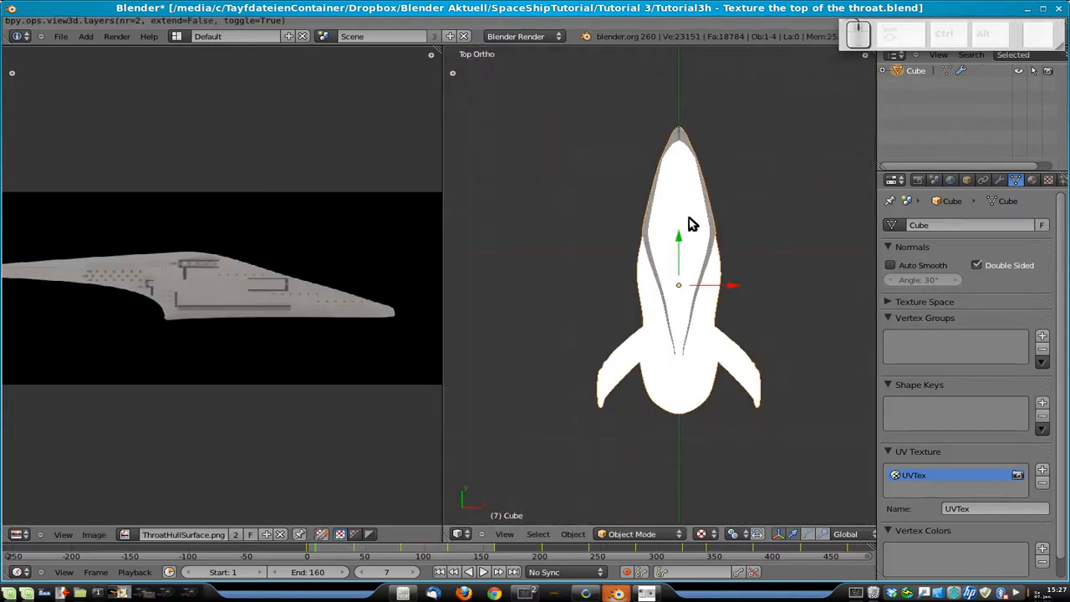
- Put the hull mesh in Edit Mode, enlarge the 3D viewport and switch to face selection
scroll(748, 259, up, 4)
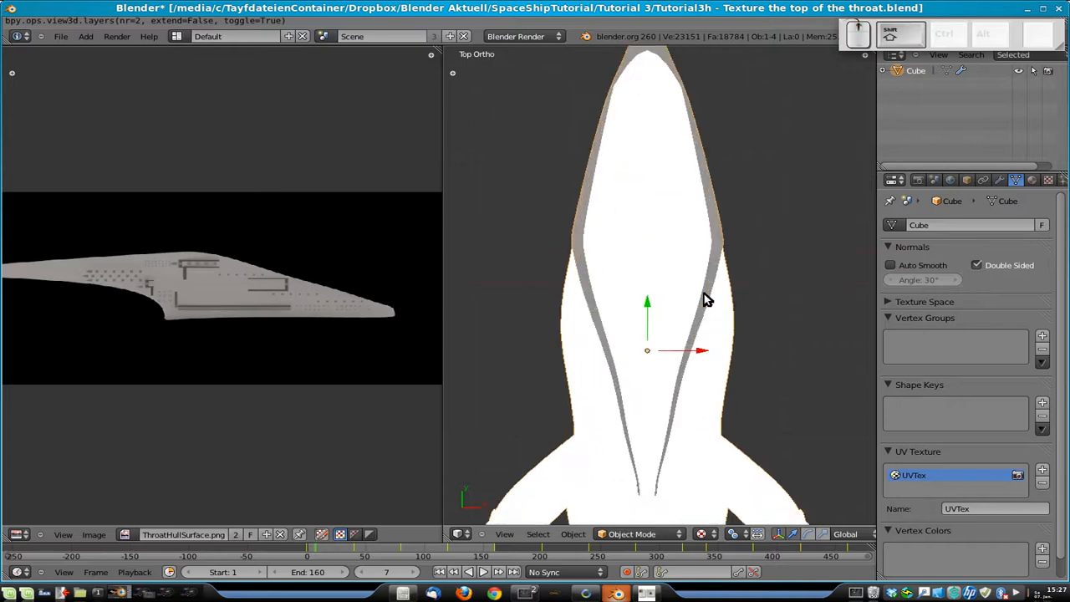
middle_drag(666, 462, 668, 175)
key(Tab)
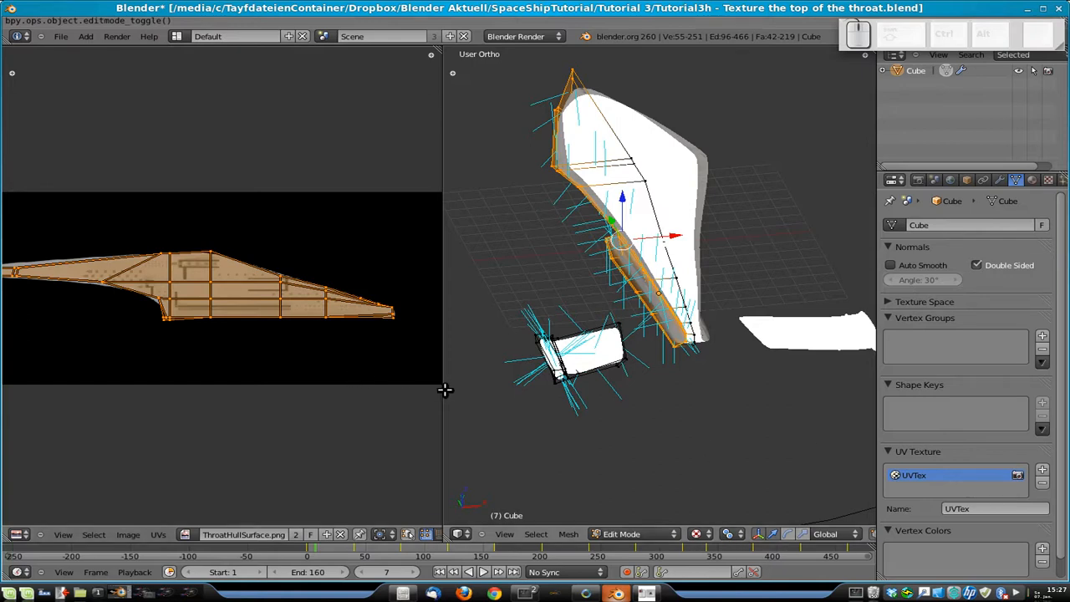
drag(442, 386, 72, 386)
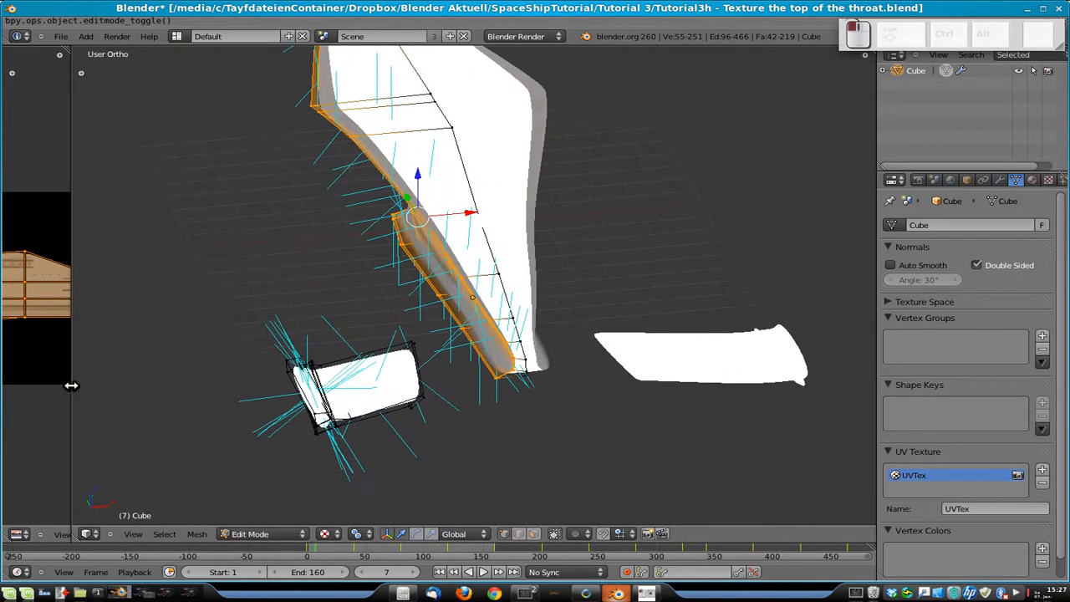
click(534, 534)
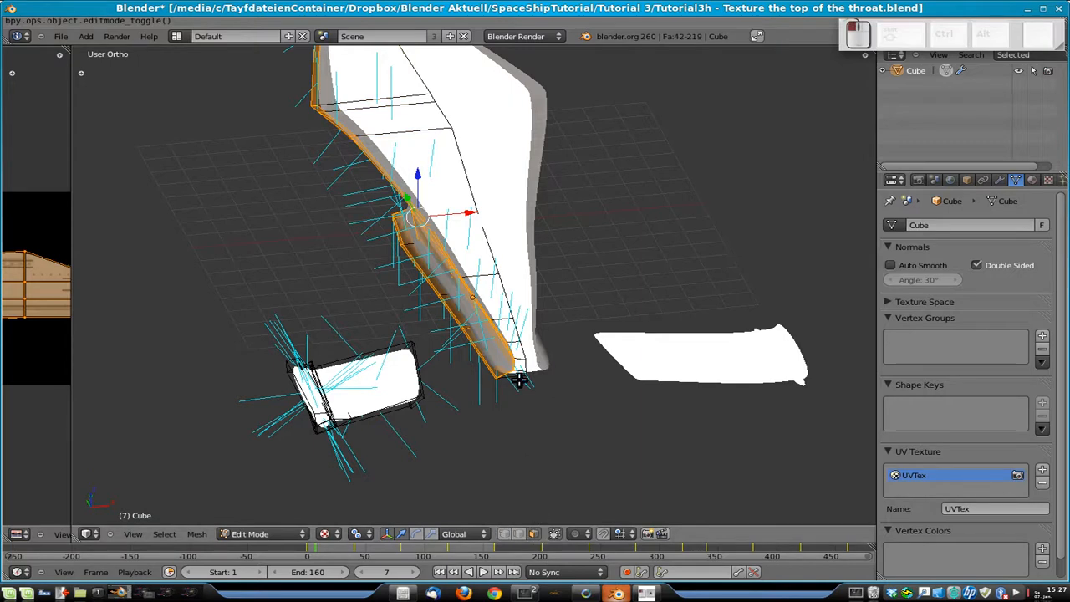
- Using Solid viewport shading, select the row of faces along the top of the throat up to its front tip
right_click(509, 326)
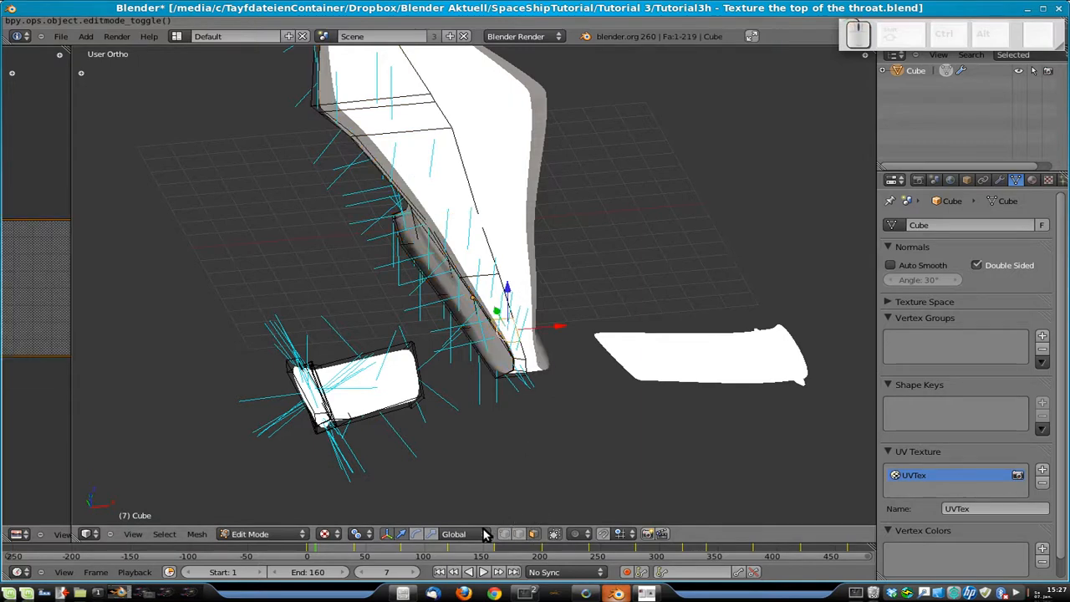
click(328, 534)
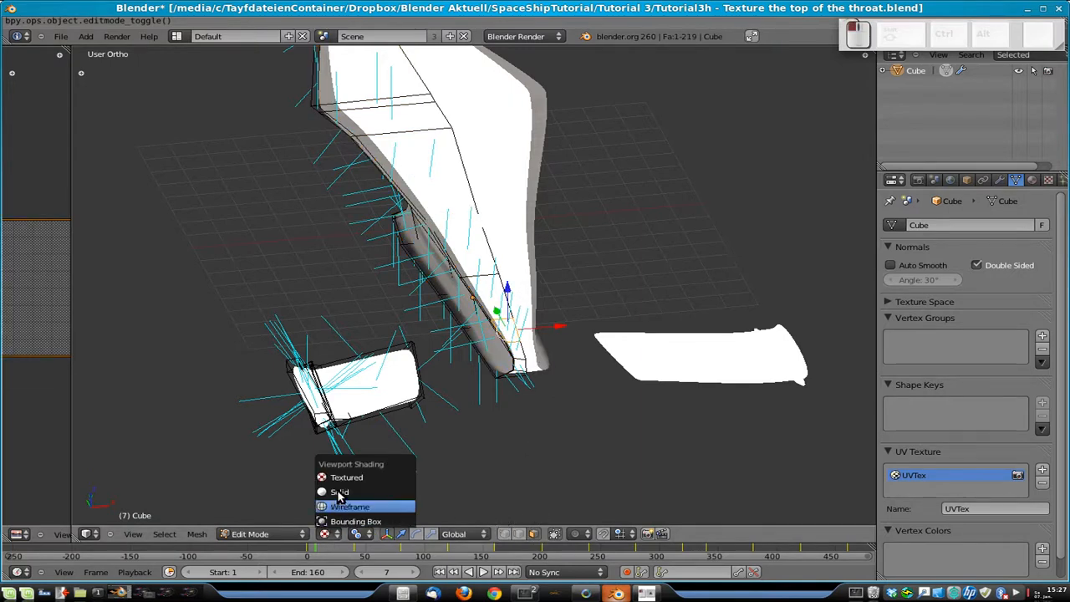
click(341, 492)
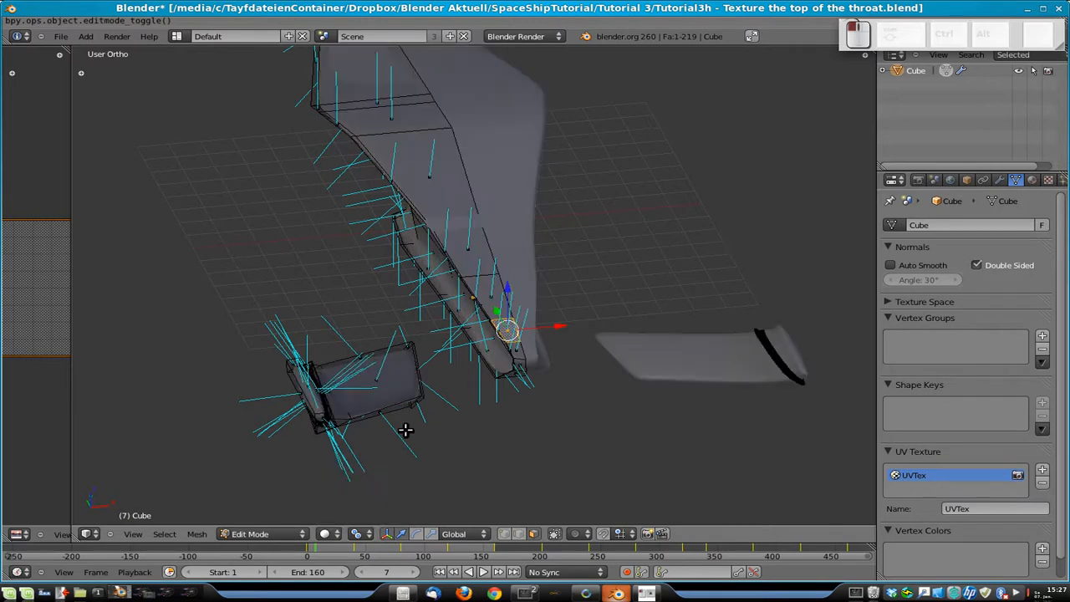
shift+right_click(513, 352)
shift+right_click(502, 304)
shift+right_click(467, 256)
shift+right_click(443, 167)
middle_drag(440, 174, 532, 394)
shift+right_click(519, 284)
shift+right_click(489, 267)
shift+right_click(495, 289)
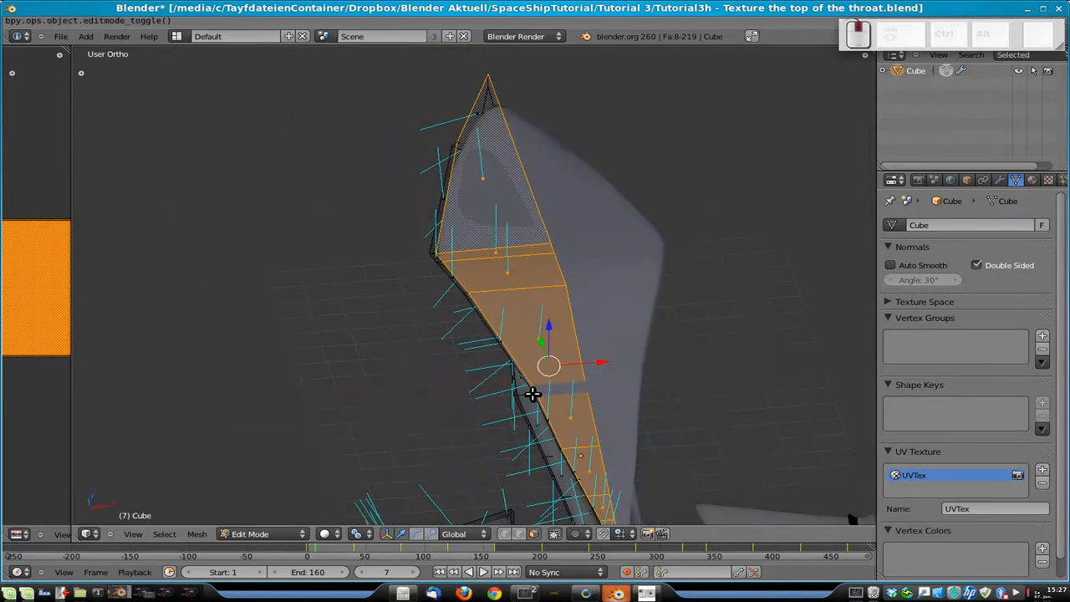
- Return to Textured viewport shading and add the small faces at the throat's rear end to the selection
click(326, 533)
click(334, 477)
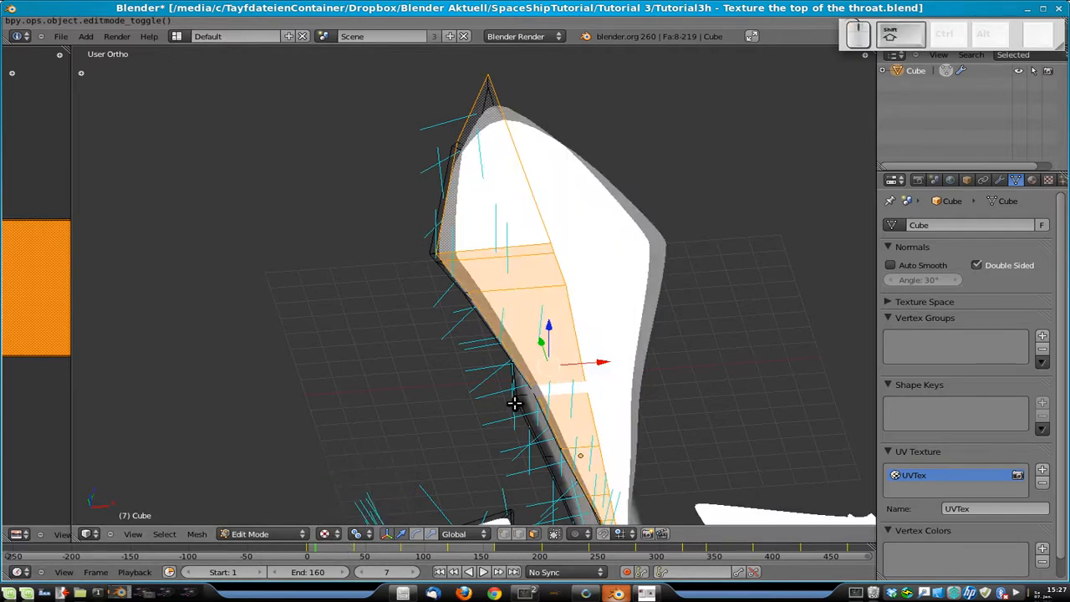
shift+middle_drag(513, 401, 514, 345)
middle_drag(447, 358, 452, 329)
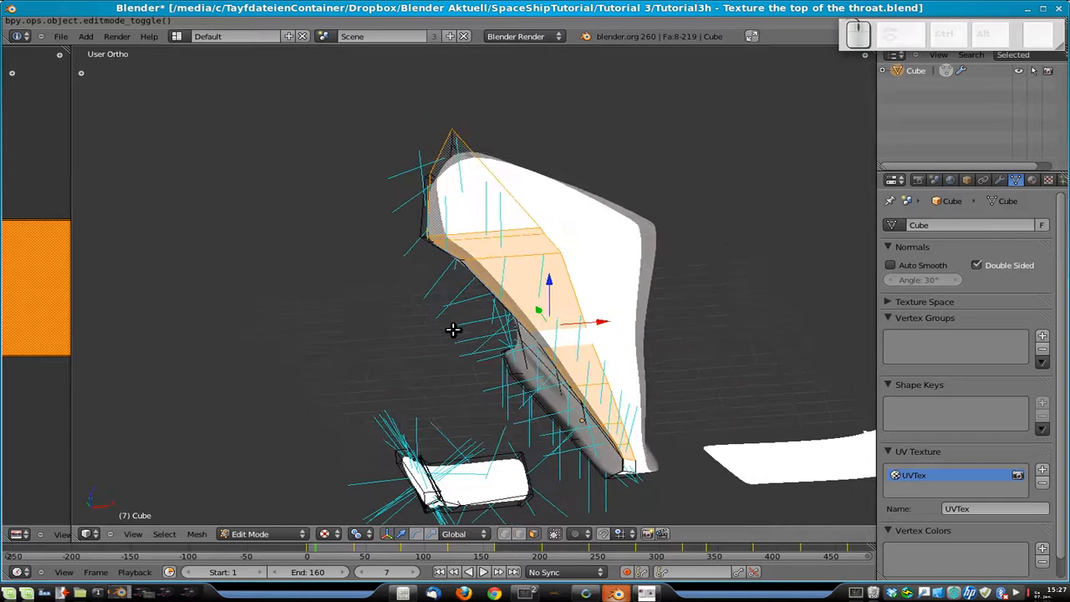
scroll(500, 303, up, 4)
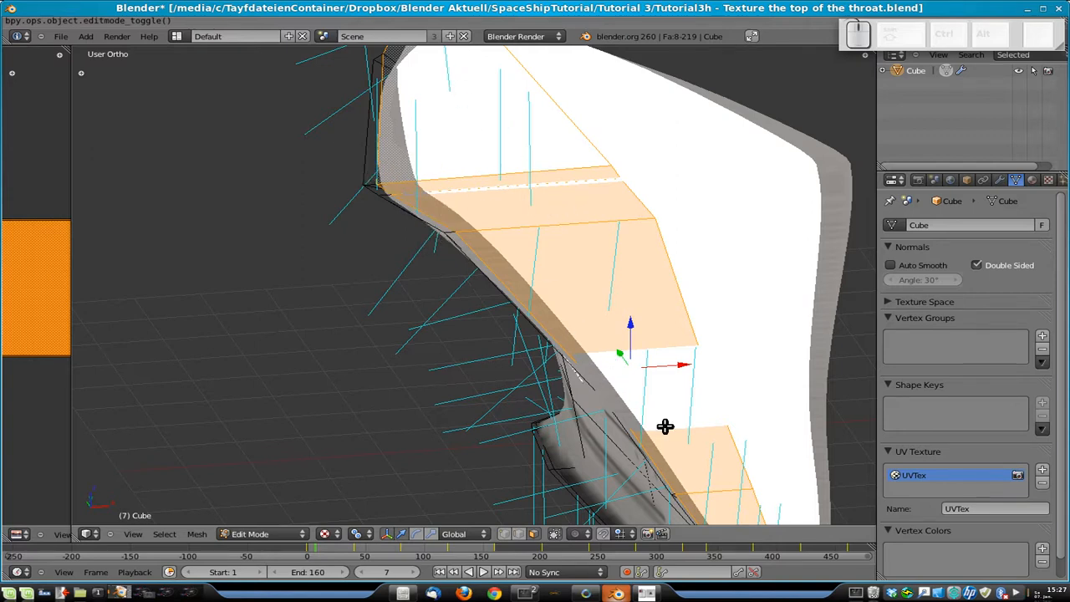
scroll(702, 409, down, 3)
shift+middle_drag(711, 481, 558, 318)
scroll(525, 363, up, 3)
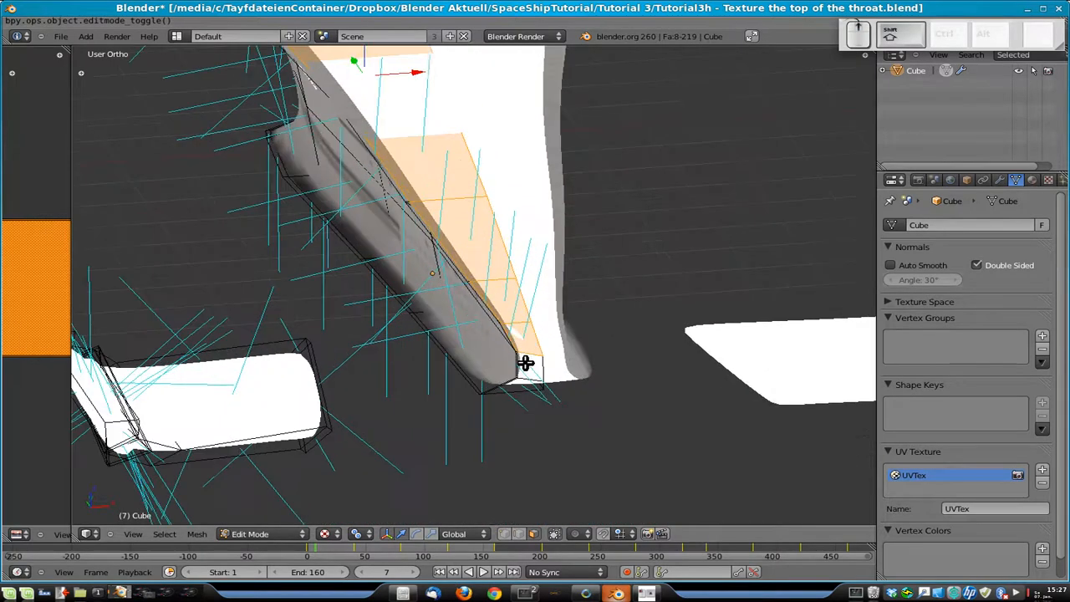
shift+middle_drag(521, 368, 439, 327)
middle_drag(470, 384, 368, 451)
middle_drag(338, 370, 267, 352)
shift+right_click(411, 368)
shift+middle_drag(442, 293, 447, 425)
- Widen the material settings area and rename the ThroatHull material to ThroatHullSite
drag(876, 184, 749, 184)
click(901, 181)
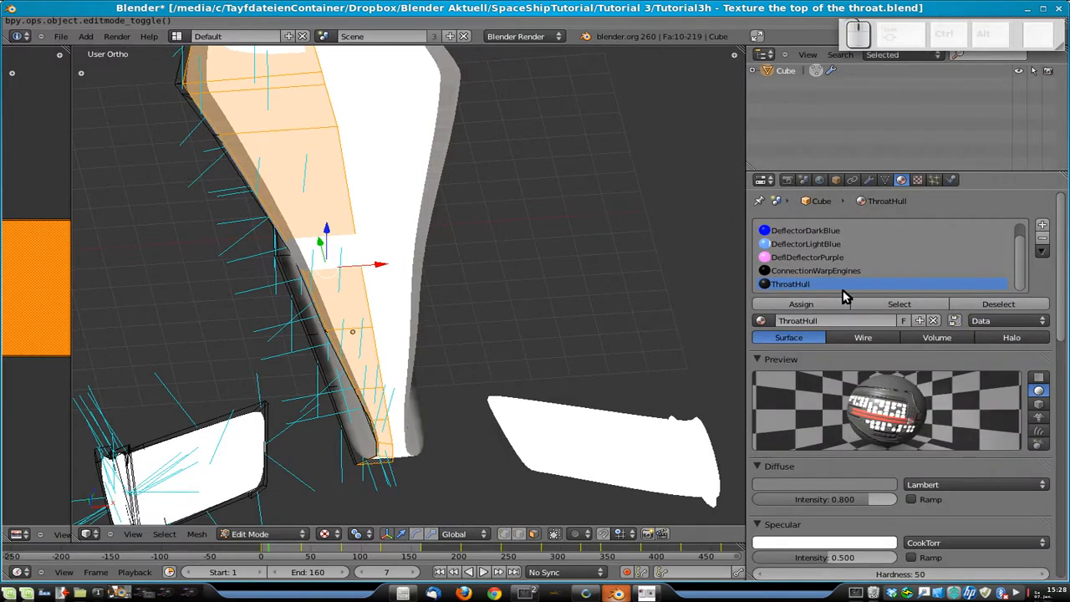
middle_drag(214, 195, 270, 160)
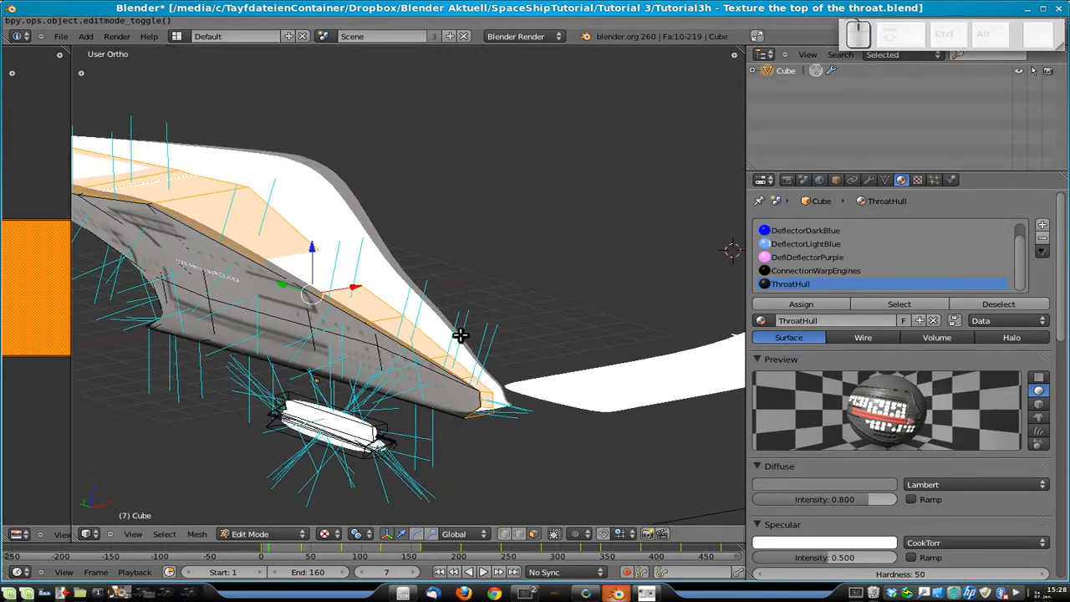
click(828, 321)
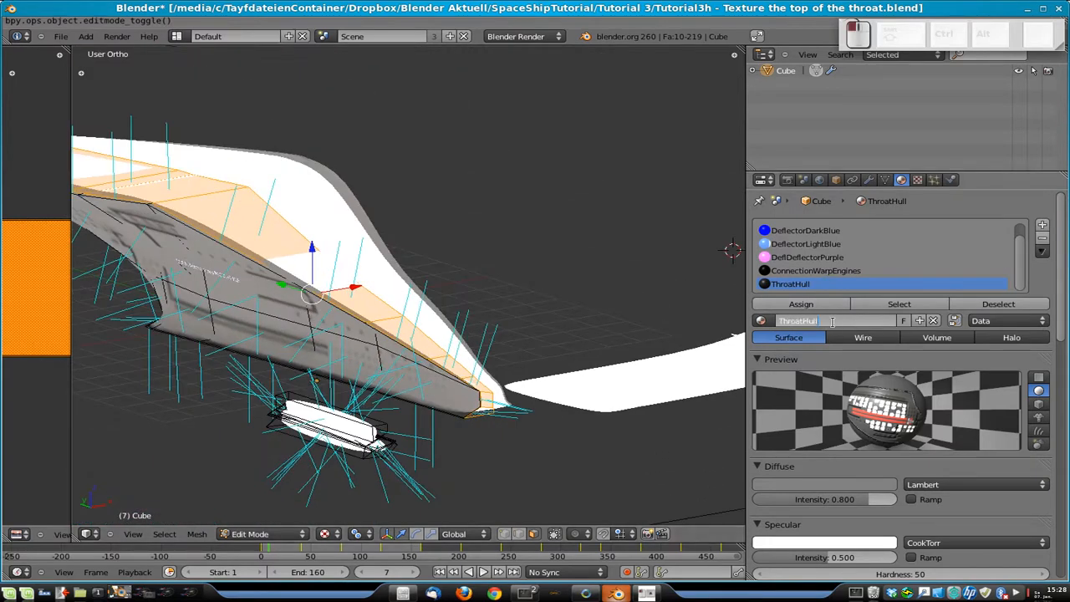
text(Site)
key(Return)
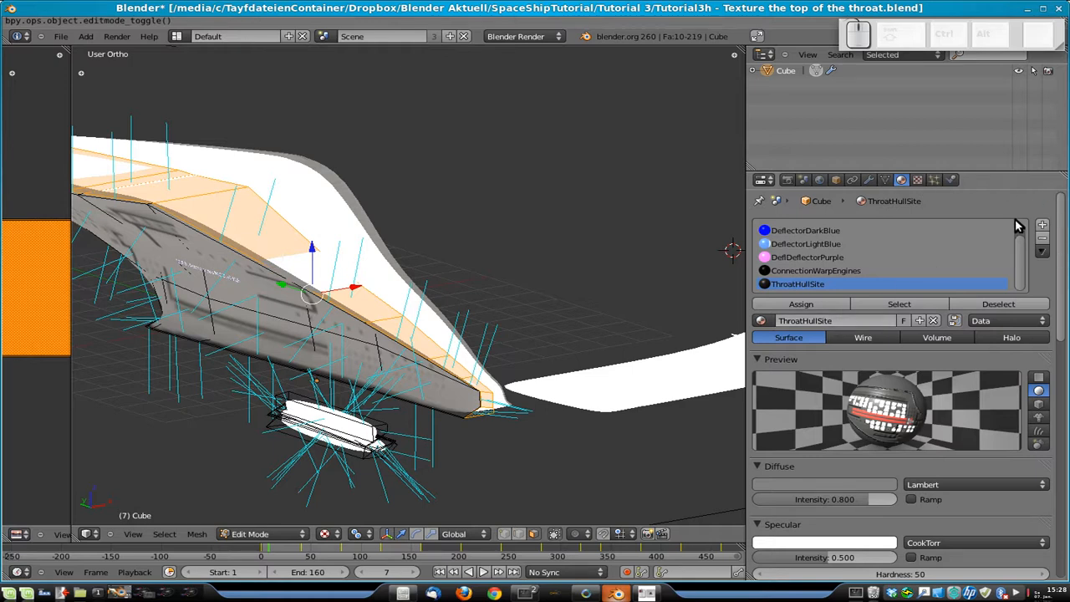
- Add a new material slot to the hull and fill it with the existing ThroatHullSite material
click(1043, 227)
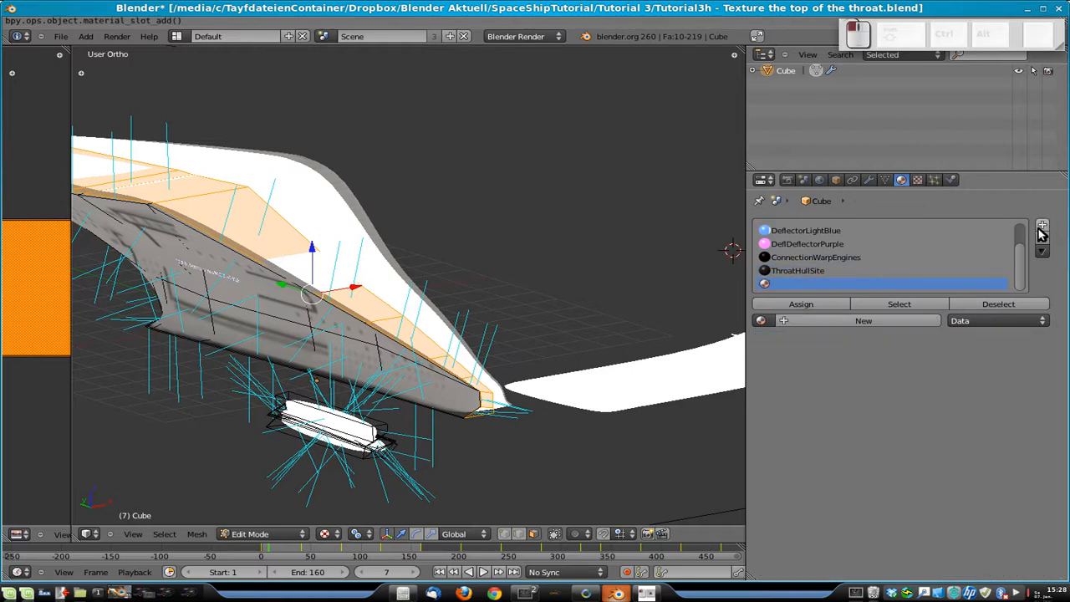
click(761, 320)
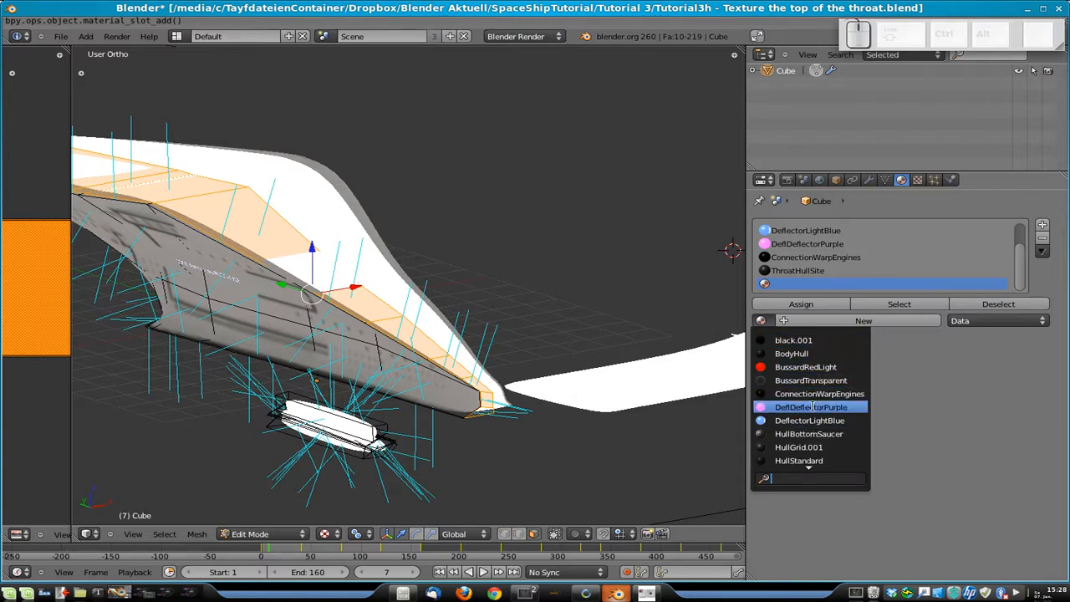
scroll(811, 471, down, 10)
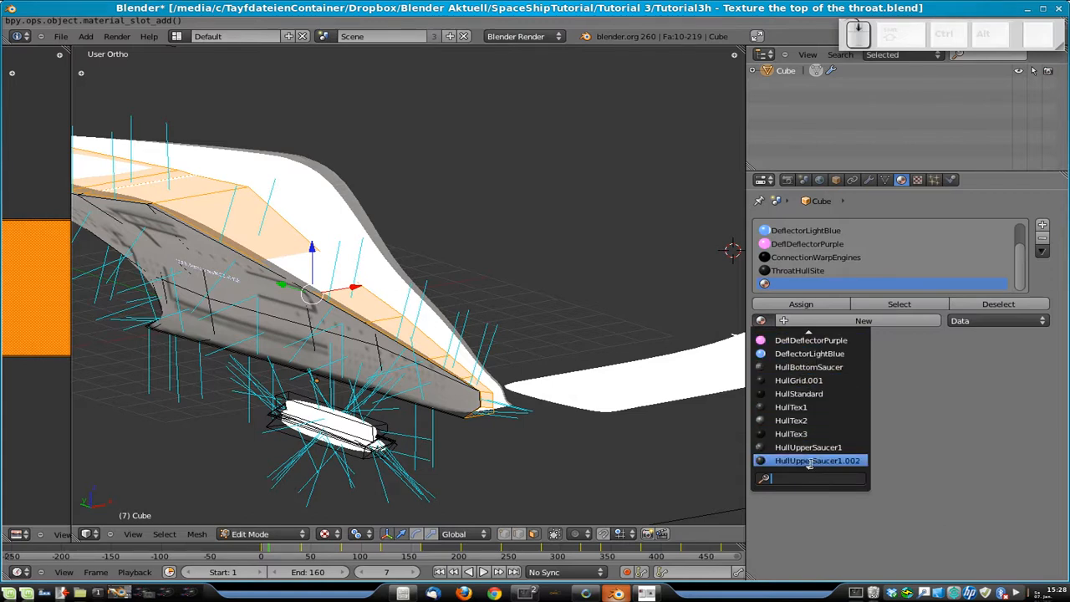
scroll(815, 452, down, 8)
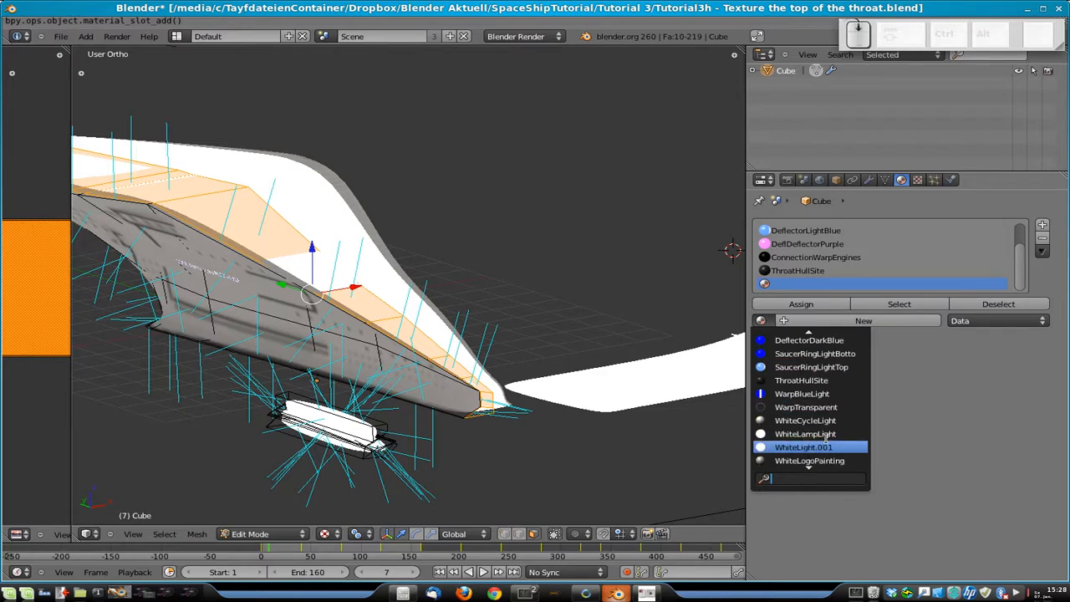
text(thr)
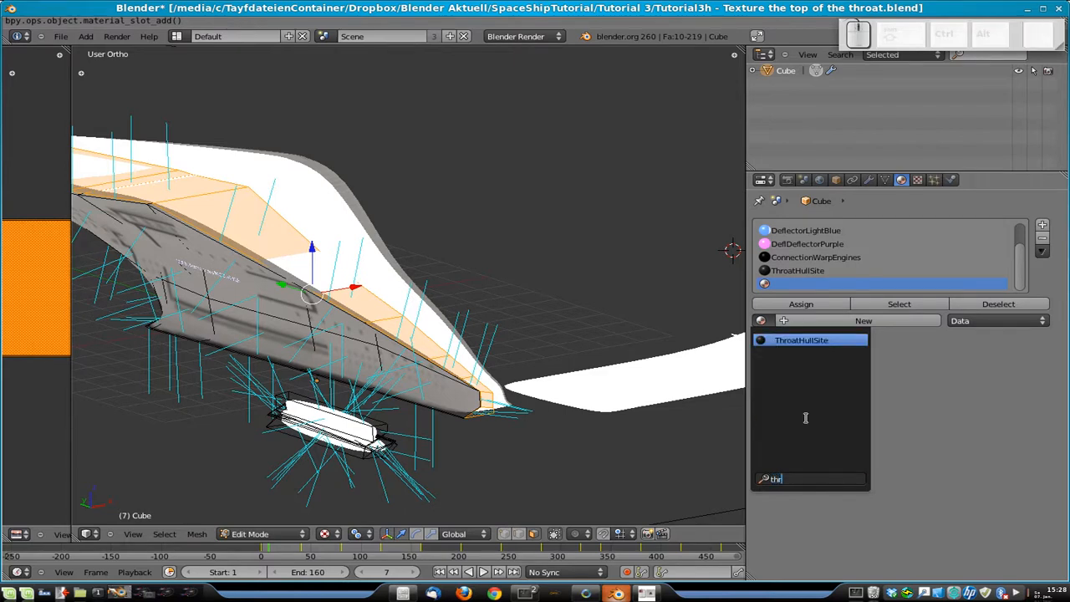
click(813, 341)
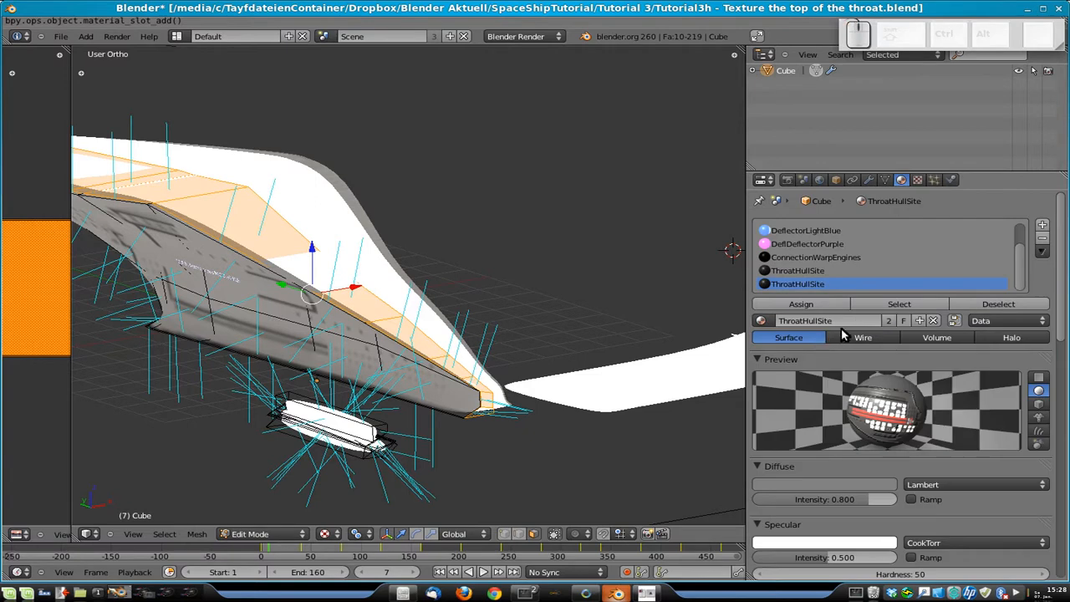
- Make the new slot's material a single-user copy and rename it ThroatHullTop
click(888, 320)
click(861, 322)
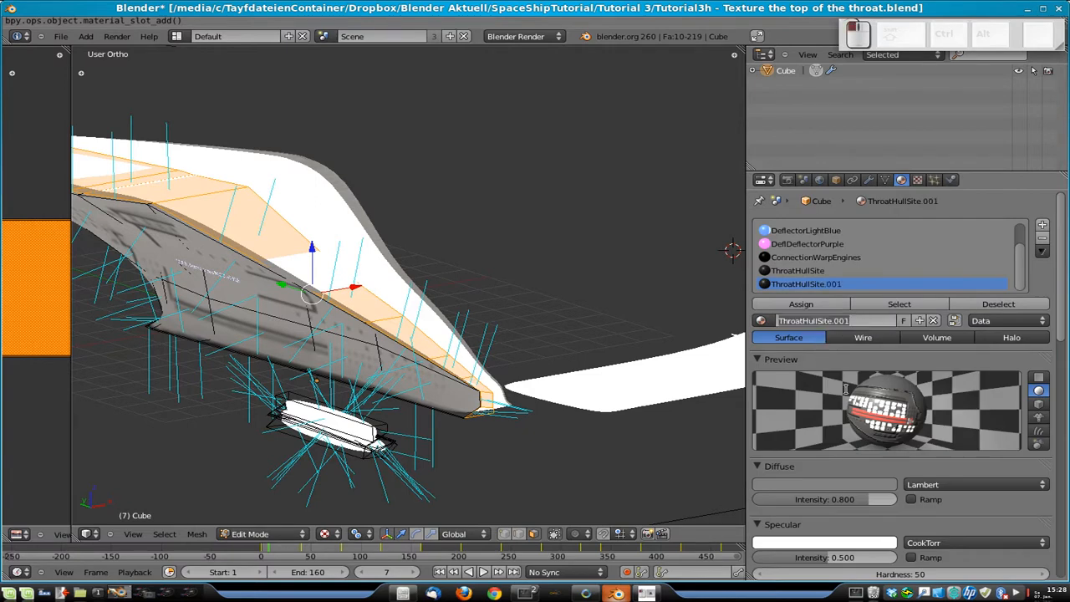
key(BackSpace)
key(BackSpace)
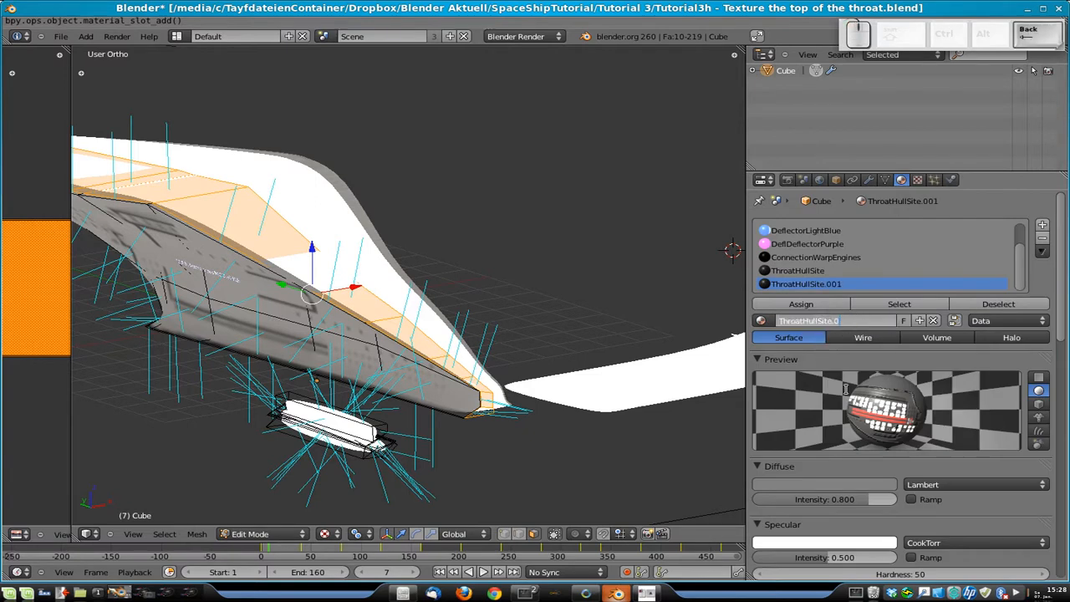
key(BackSpace)
key(BackSpace)
key(BackSpace)
text(Top)
click(905, 311)
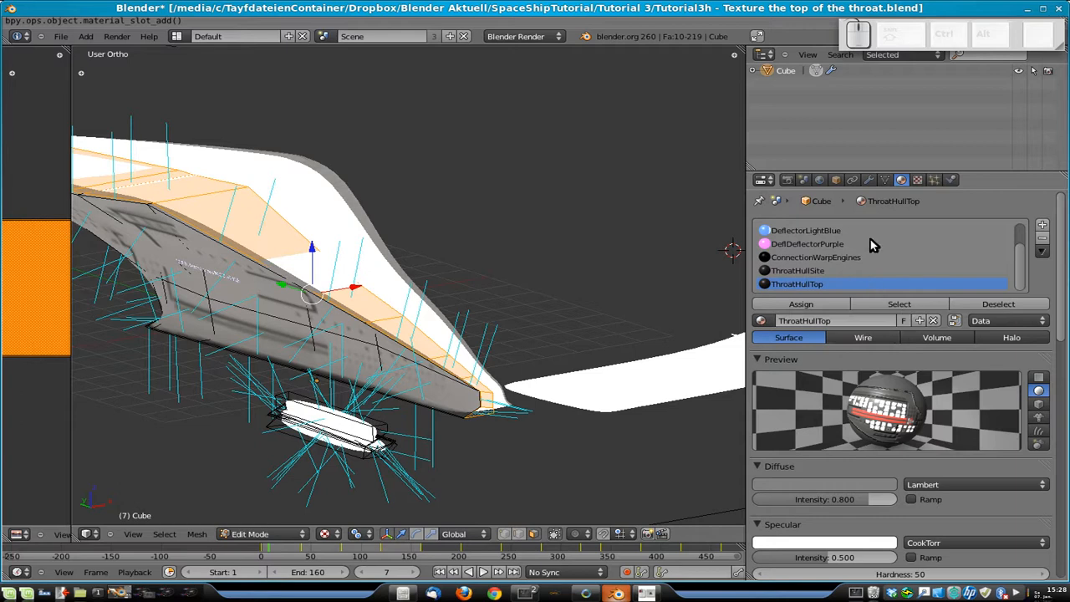
- Remove the CellNoise texture from the ThroatHullTop material
click(917, 180)
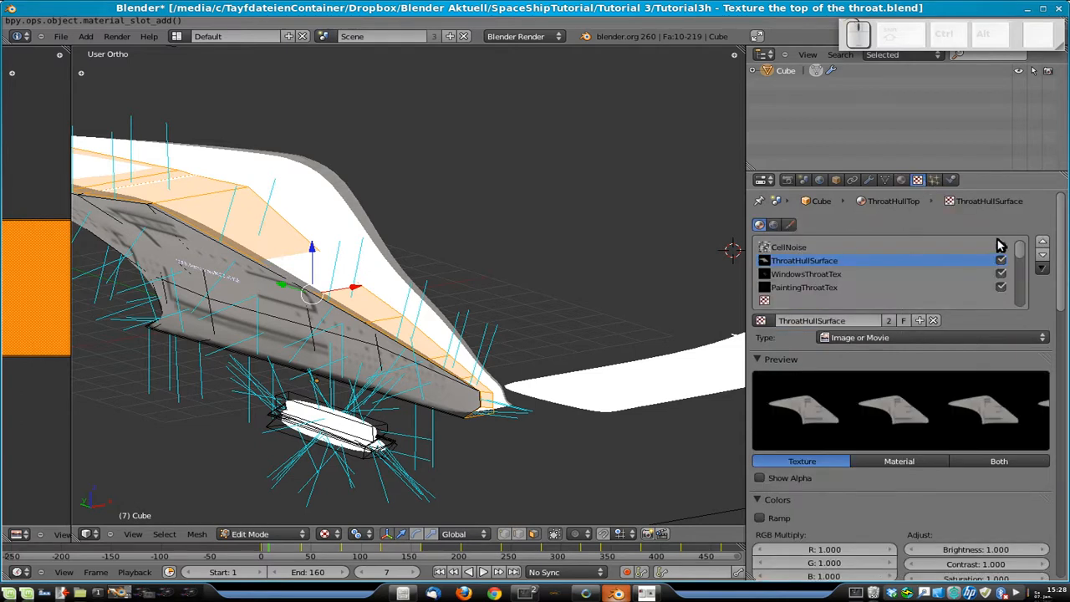
click(790, 247)
click(934, 321)
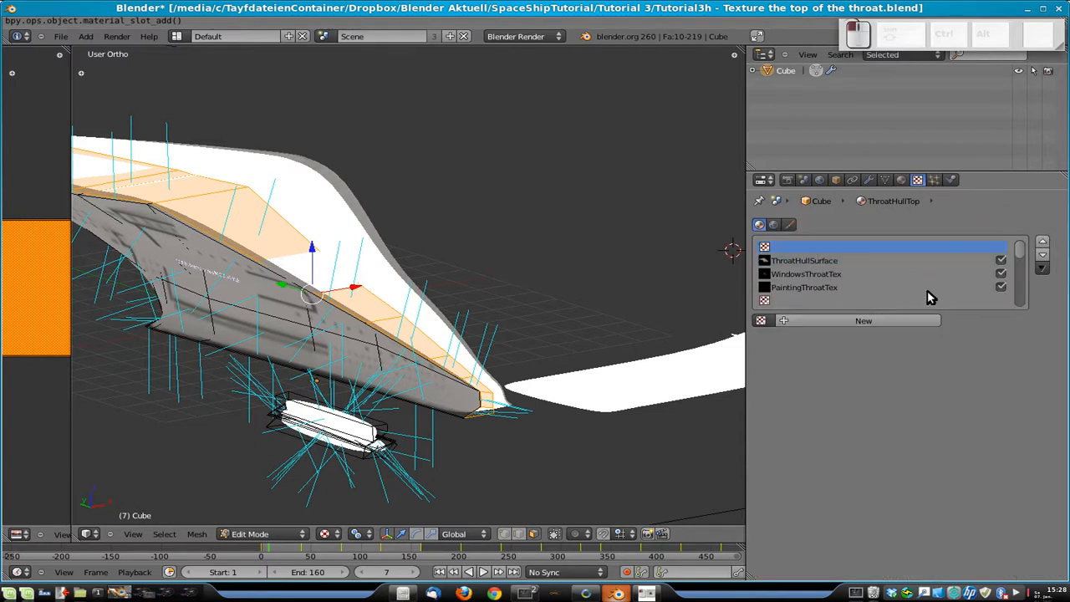
- Move the ThroatHullSurface, WindowsThroatTex and PaintingThroatTex textures up one slot each
click(851, 264)
click(1043, 242)
click(903, 274)
click(1043, 241)
click(802, 287)
click(1045, 244)
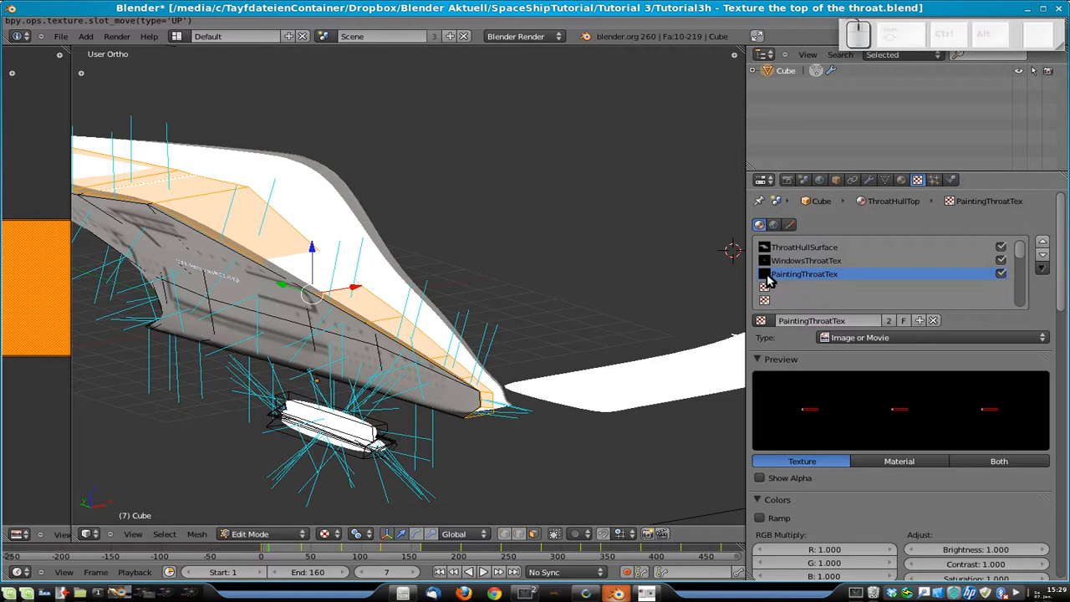
- Review the ThroatHullTop material's three textures and assign the material to the selected faces on top of the throat
click(833, 250)
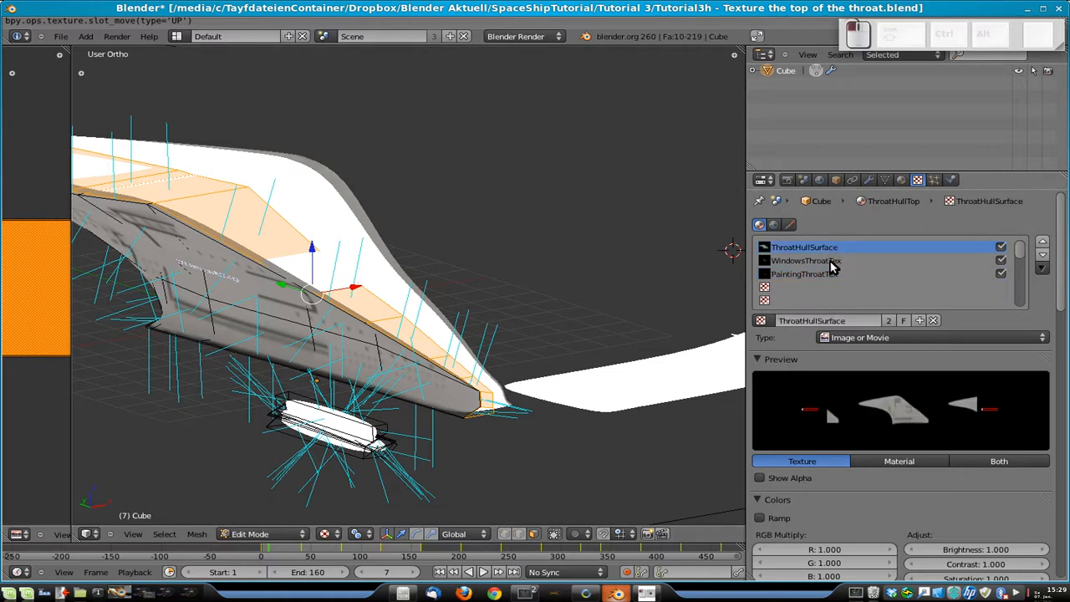
click(826, 261)
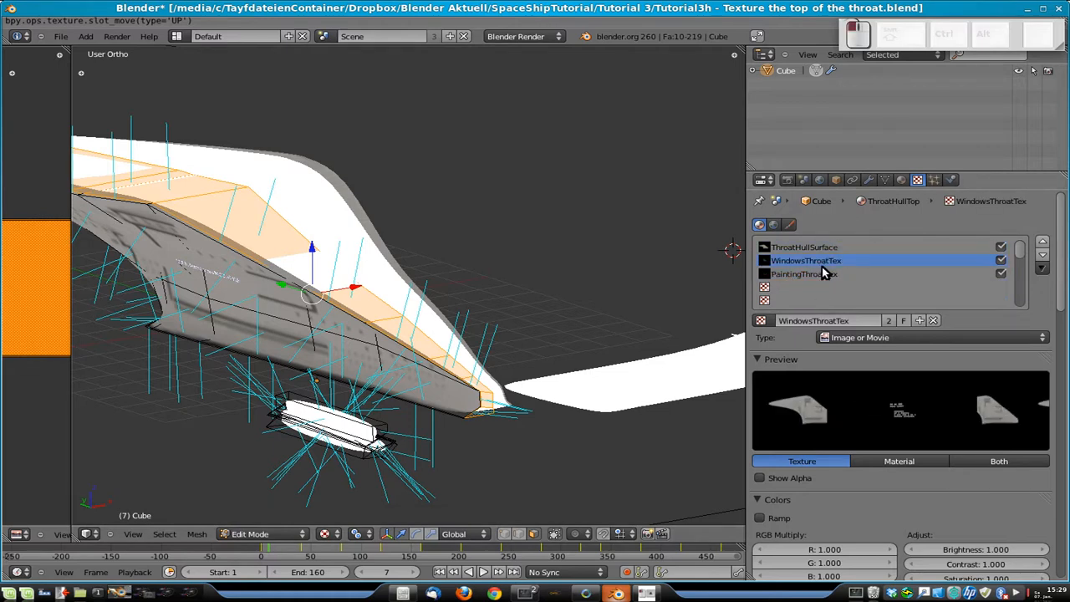
click(807, 274)
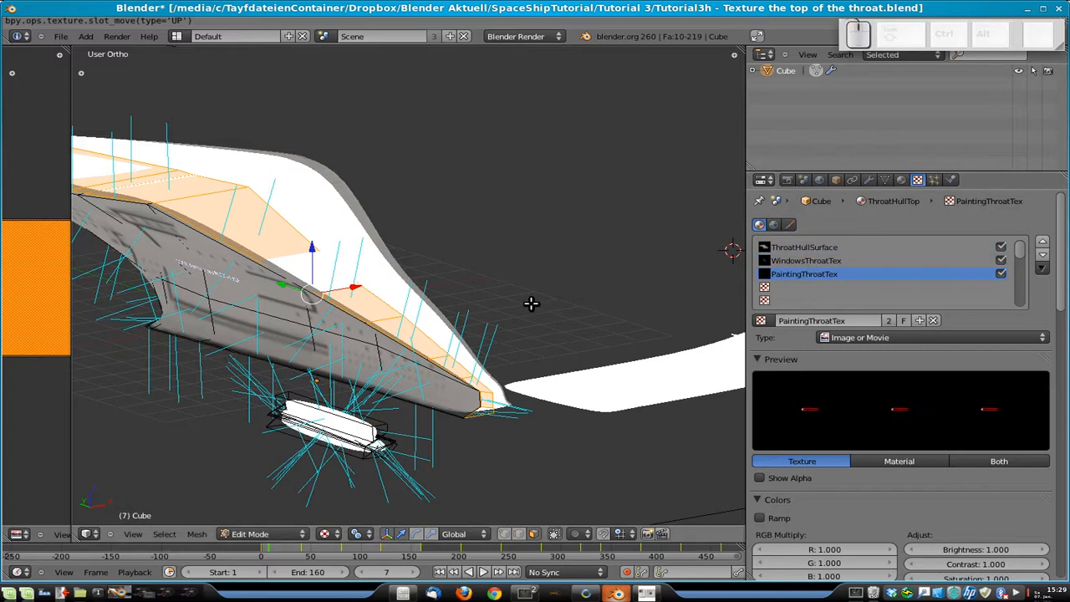
shift+middle_drag(353, 291, 501, 315)
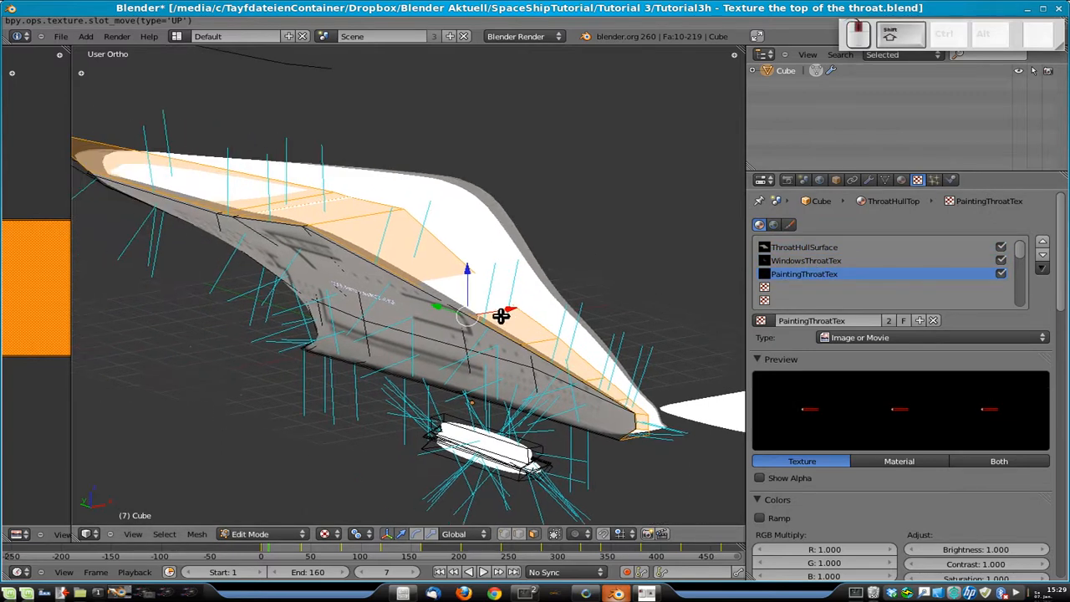
click(902, 180)
click(790, 302)
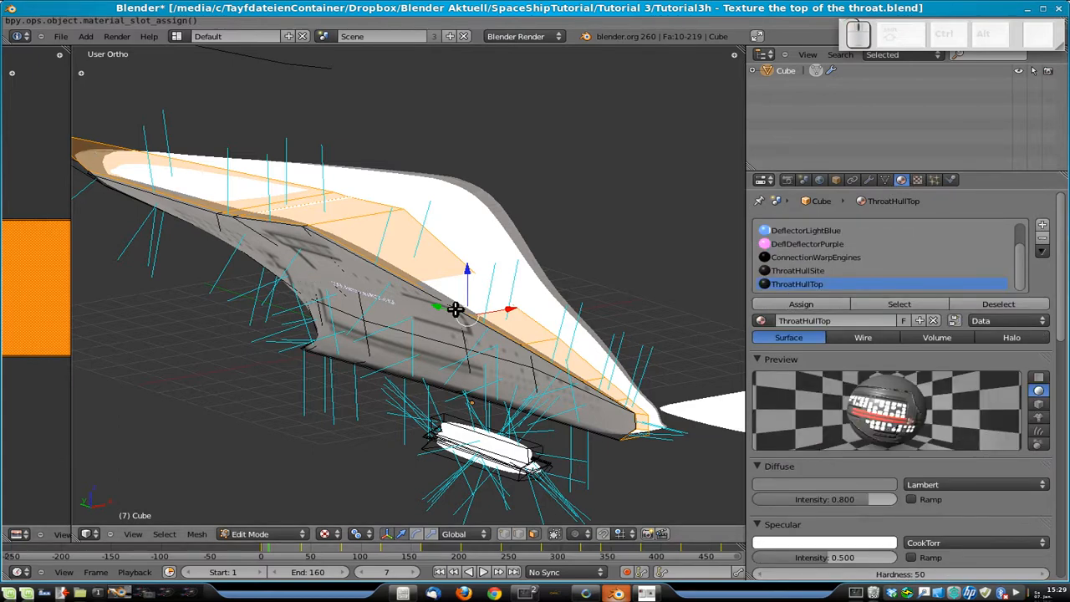
- Check the face assignments of ThroatHullTop and ThroatHullSite by selecting each material's faces, and clear the selection
key(a)
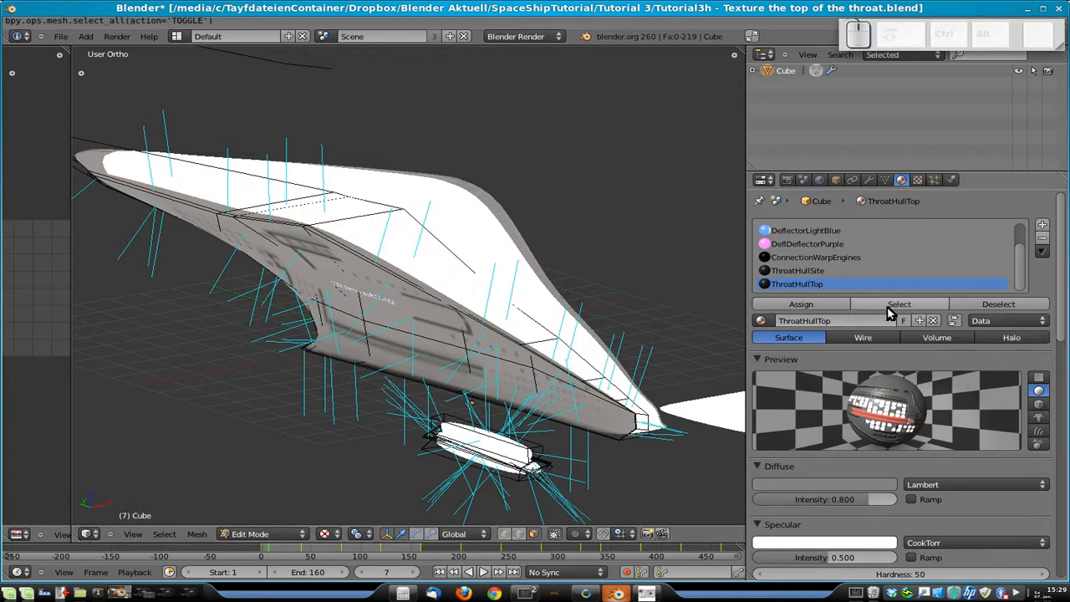
click(890, 304)
key(a)
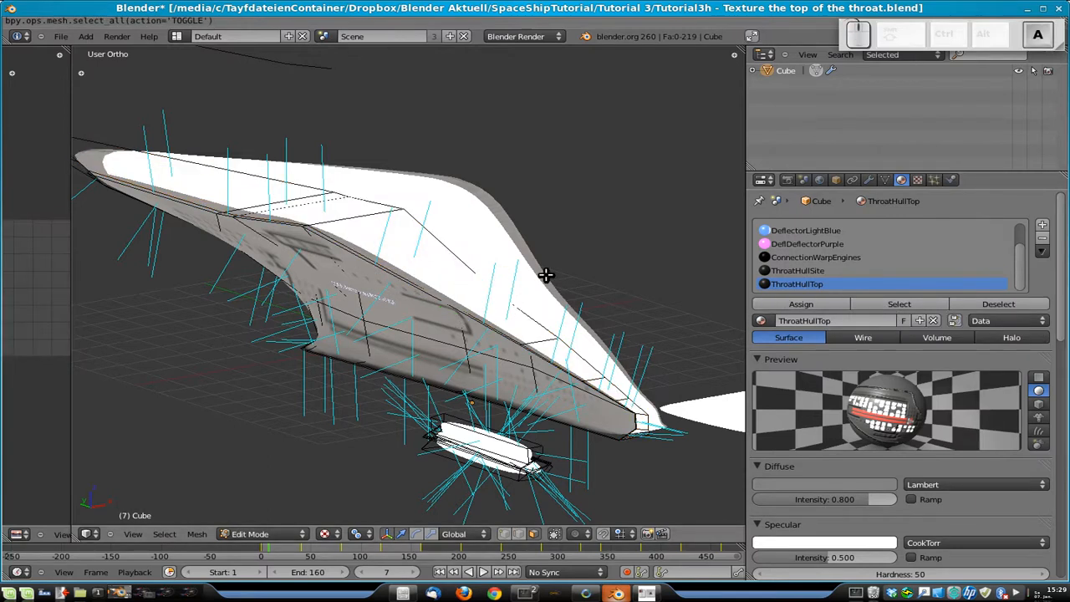
click(811, 271)
click(874, 303)
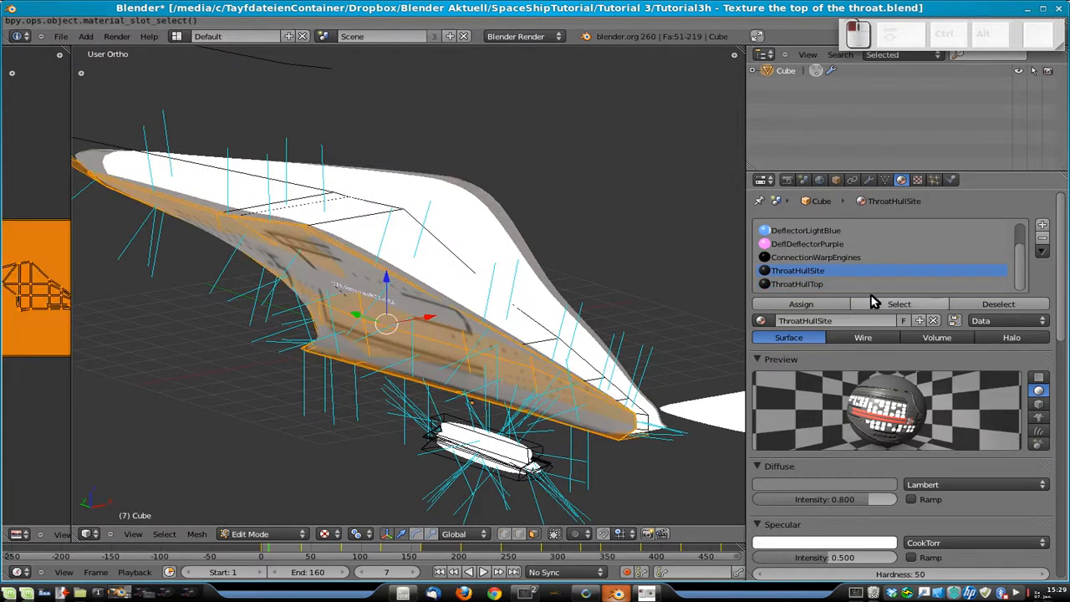
middle_drag(389, 332, 387, 401)
key(a)
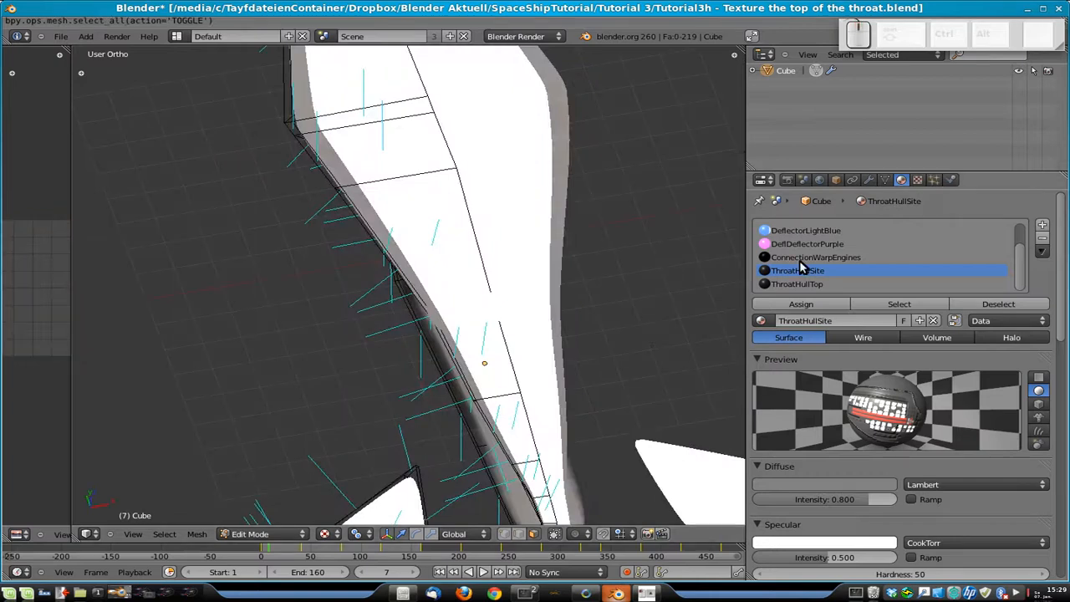
- Leave Edit Mode and save over the existing blend file
key(Tab)
key(ctrl+s)
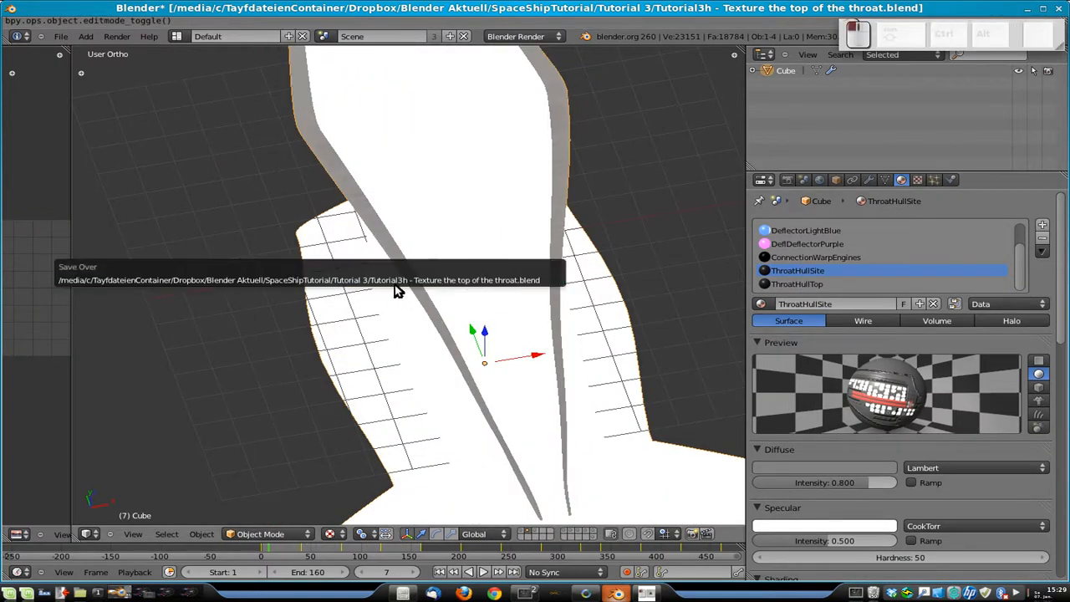
click(517, 282)
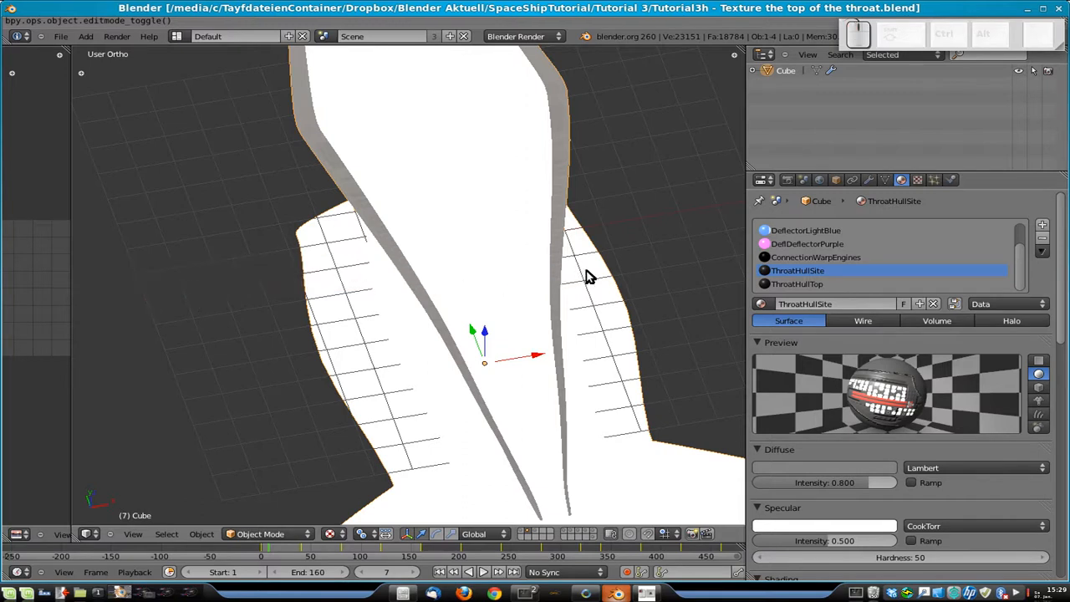
- Show only the layer with the throat texture model and view it from the left, with the logo in sight
scroll(523, 247, down, 4)
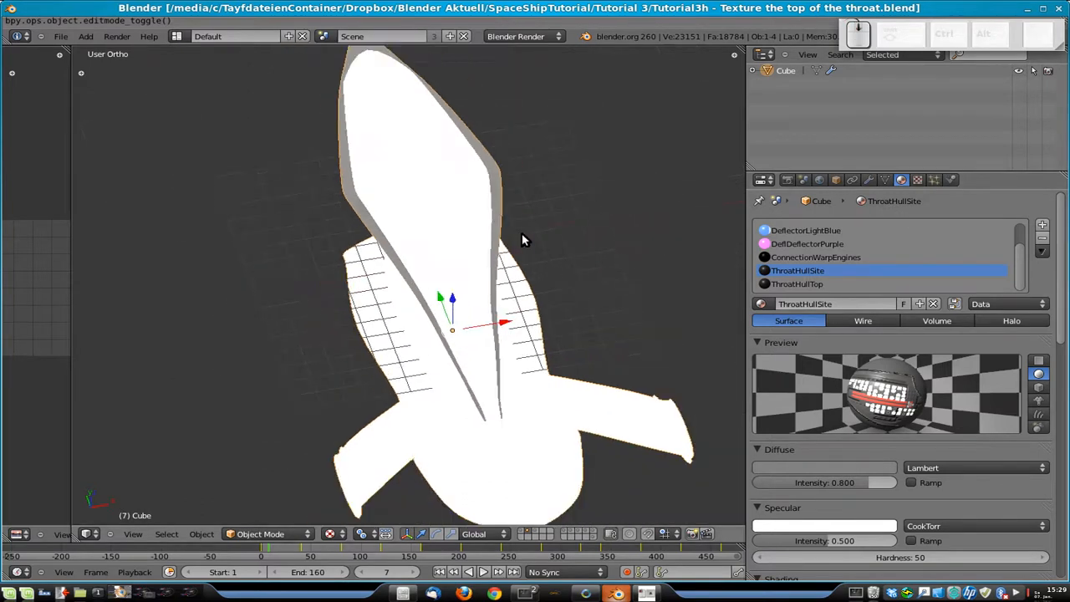
click(571, 535)
middle_drag(465, 389, 422, 242)
key(ctrl+KP_3)
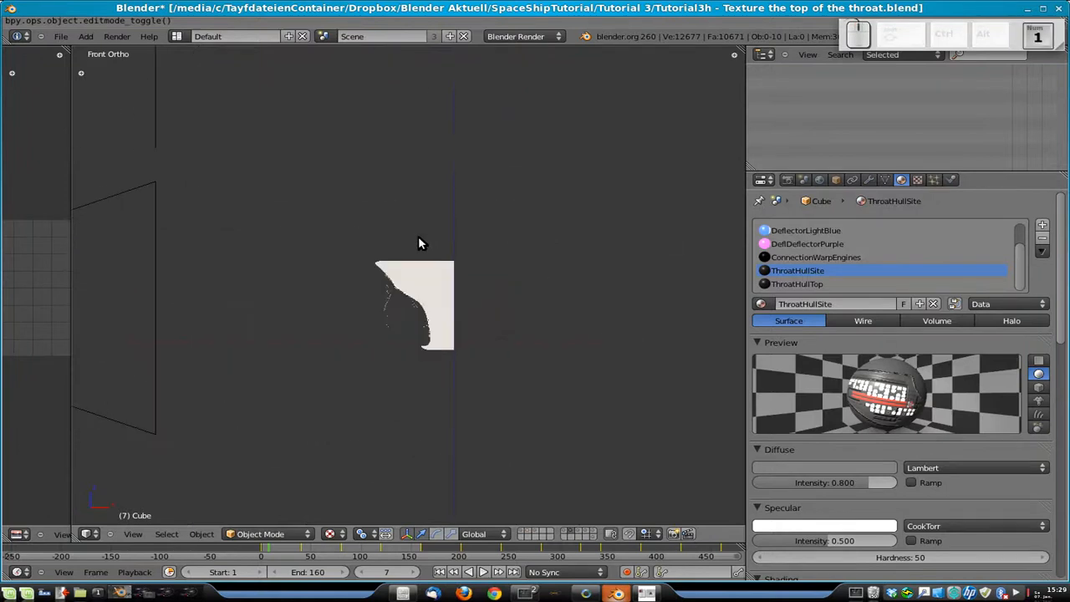
shift+middle_drag(389, 138, 471, 251)
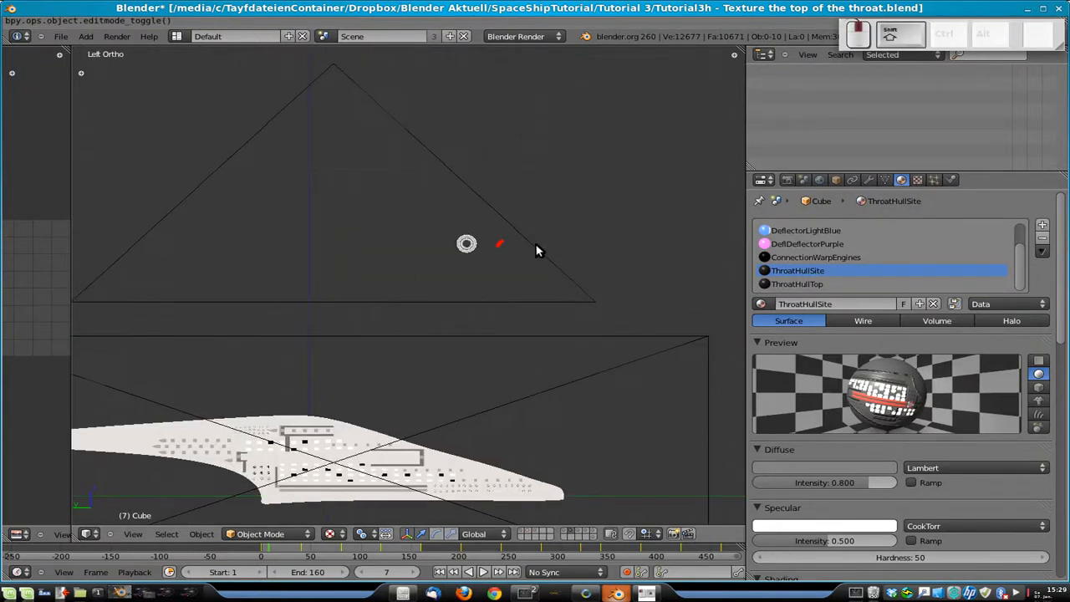
- Select the red and white logo object and switch the viewport to solid shading in Object Mode
right_click(506, 249)
key(Tab)
key(Tab)
key(Tab)
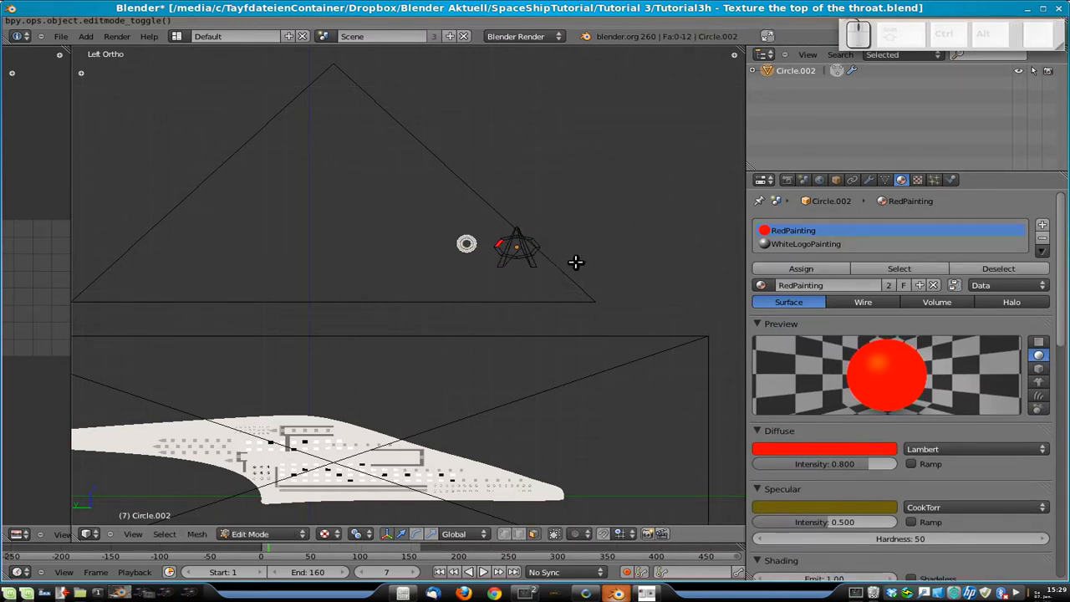
key(z)
key(z)
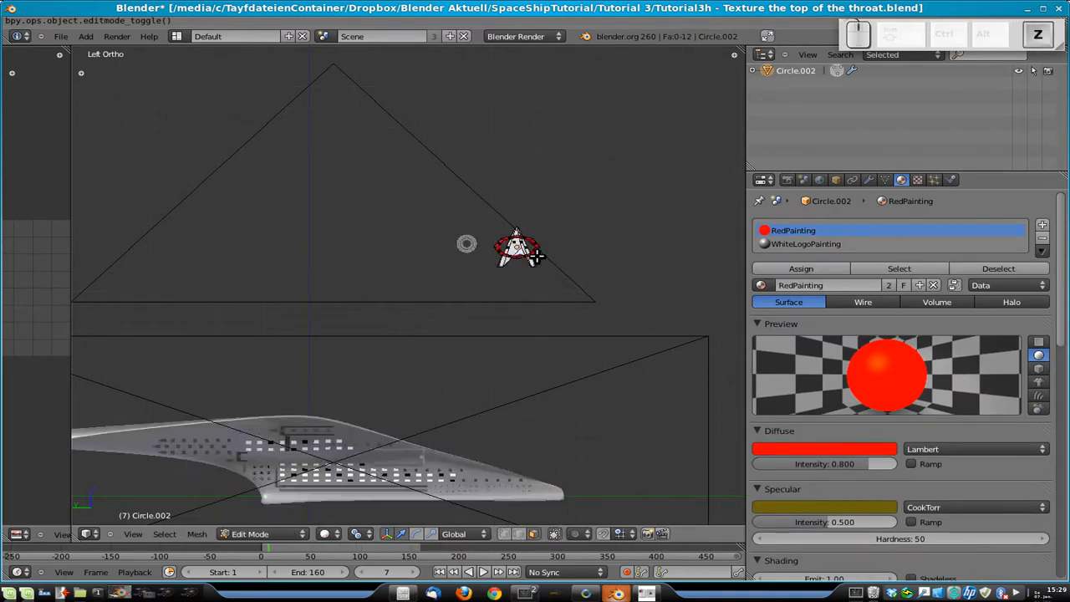
key(Tab)
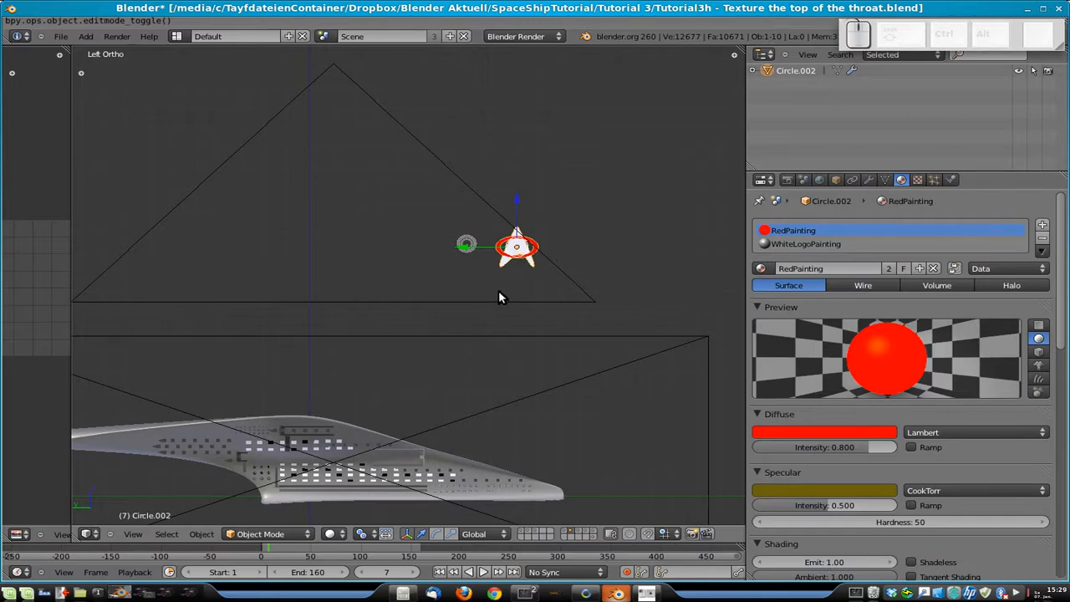
- Select the logo and the small ring object together and move them away from the throat model along the global X axis
shift+right_click(464, 244)
shift+right_click(501, 249)
scroll(490, 262, down, 3)
right_click(490, 268)
middle_drag(556, 246, 439, 306)
right_click(440, 306)
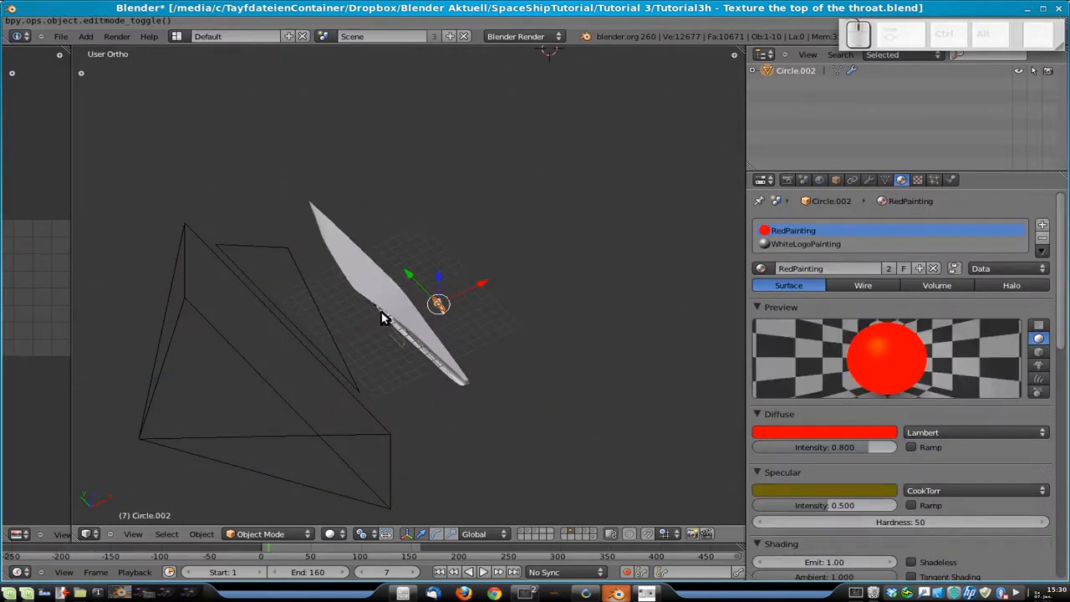
shift+right_click(383, 317)
shift+right_click(439, 304)
key(g)
key(x)
click(734, 198)
- Move the small ring object alone a short distance further along the global X axis
right_click(599, 203)
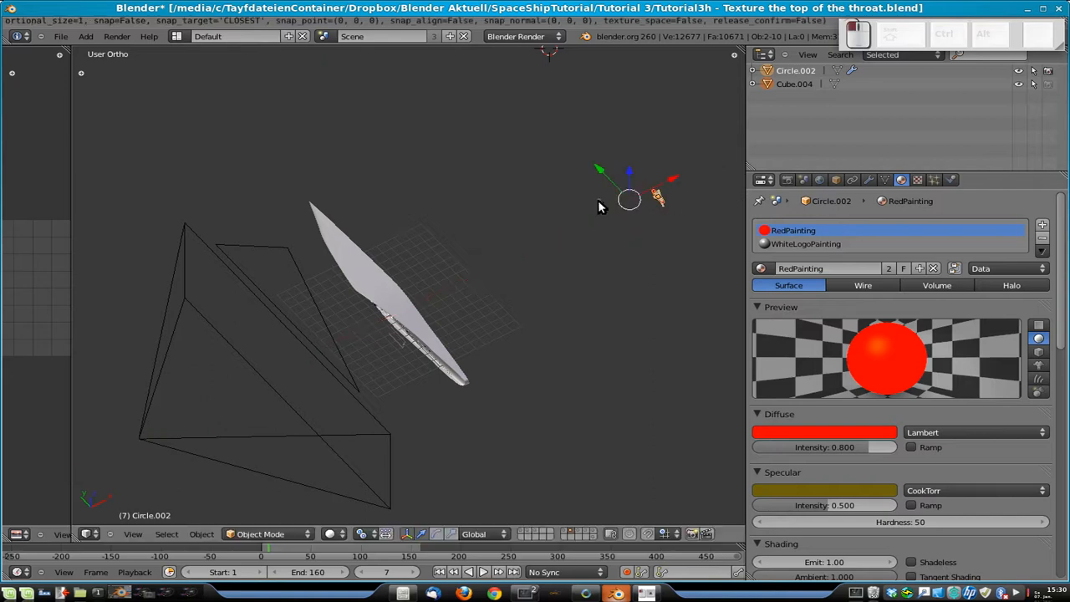
key(g)
key(x)
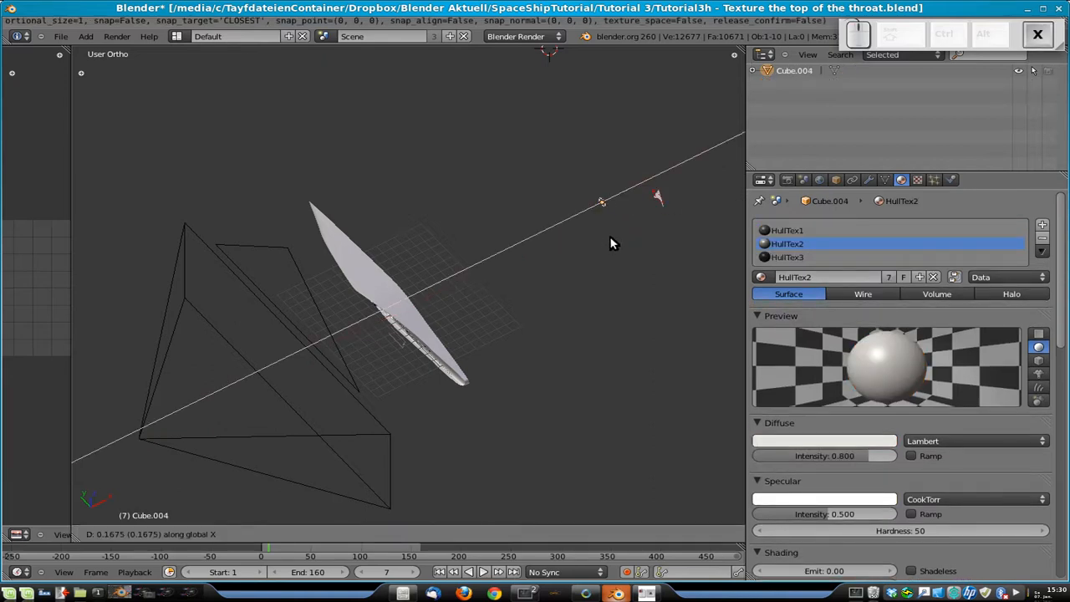
click(652, 227)
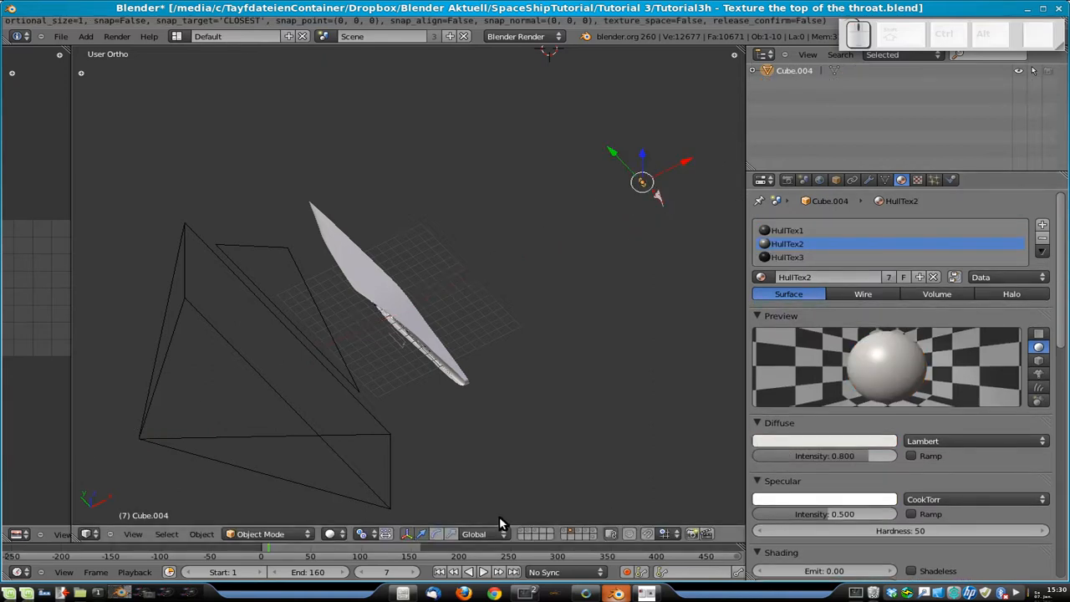
- Inspect the window details on the side of the throat texture model in left view
key(ctrl+KP_3)
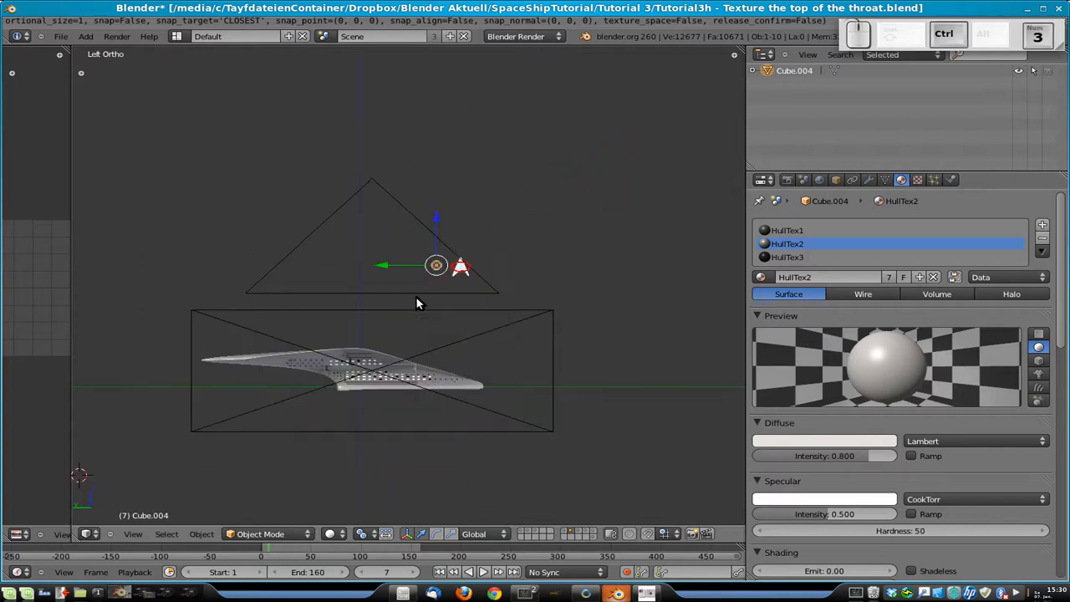
shift+middle_drag(437, 332, 517, 244)
scroll(507, 244, up, 4)
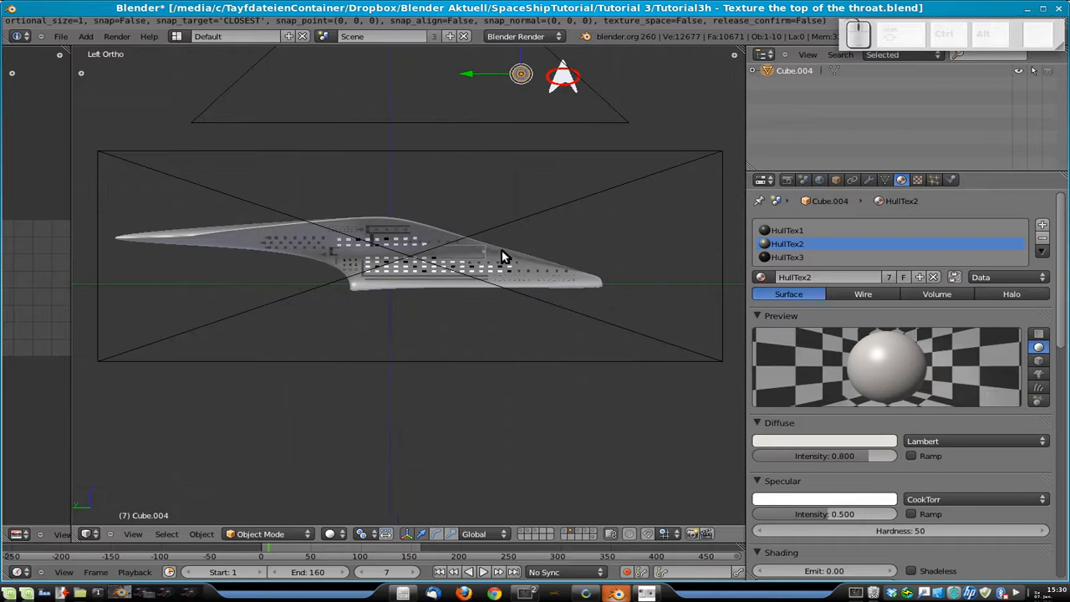
scroll(501, 255, up, 2)
scroll(501, 255, down, 1)
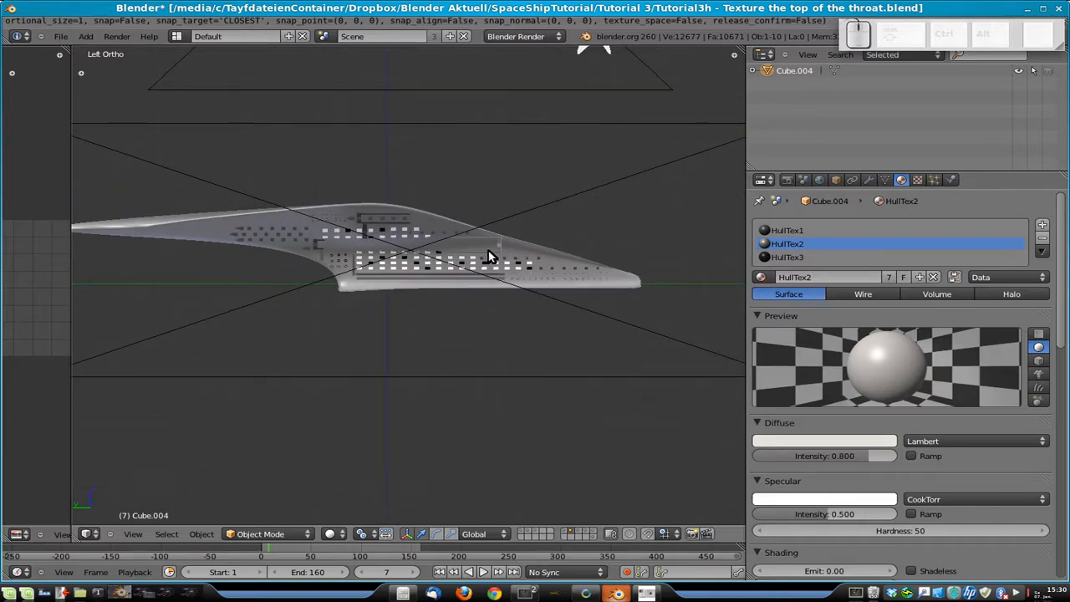
scroll(597, 164, down, 2)
middle_drag(540, 239, 454, 306)
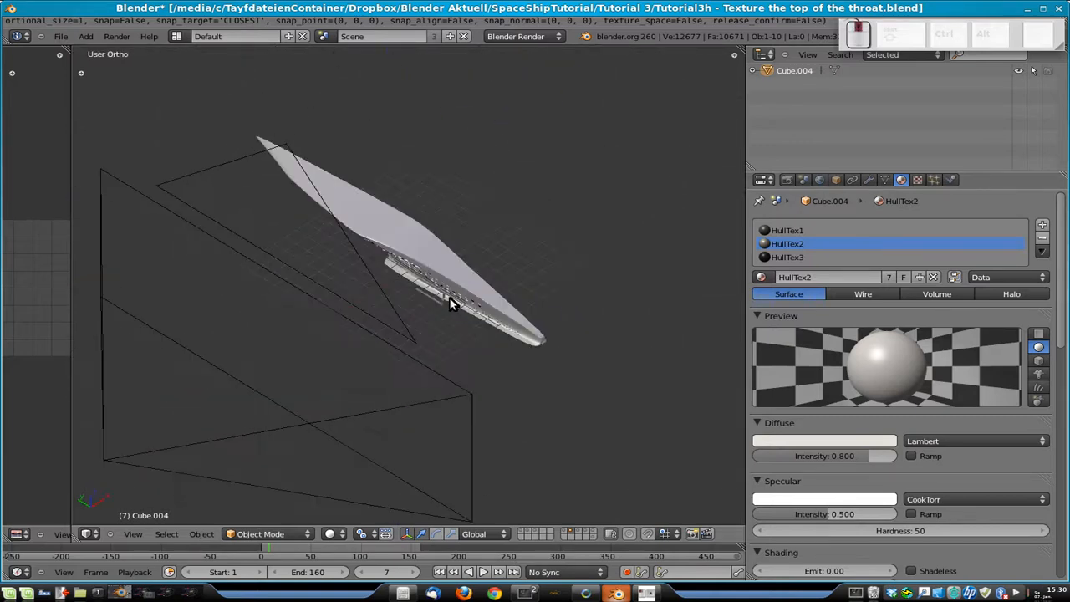
- Select the throat texture model, additionally show the layer with the saucer and engines, and view everything from the top
right_click(401, 234)
key(KP_7)
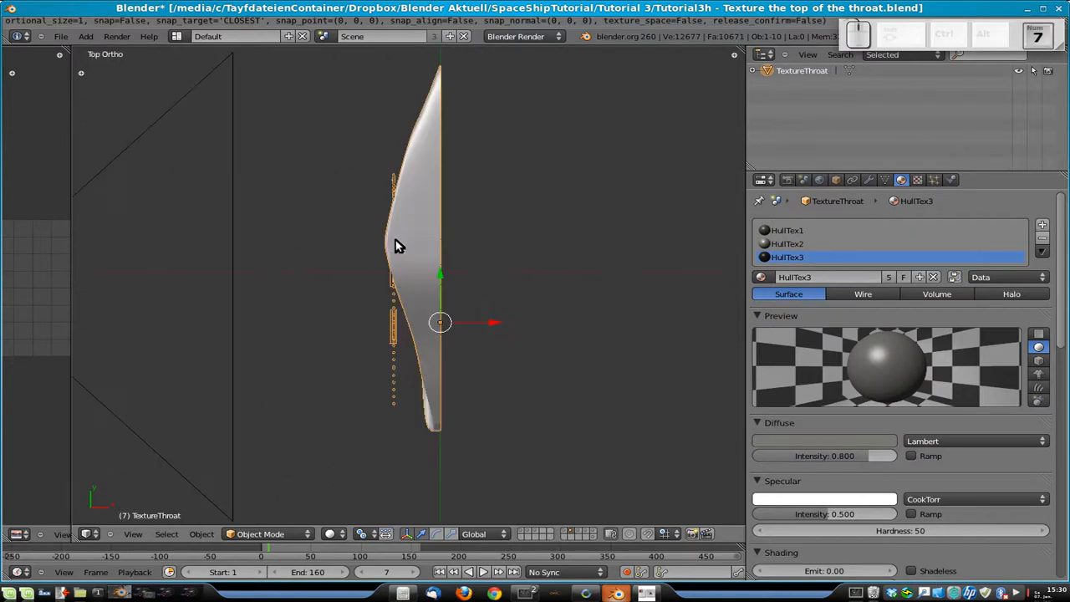
scroll(438, 294, down, 3)
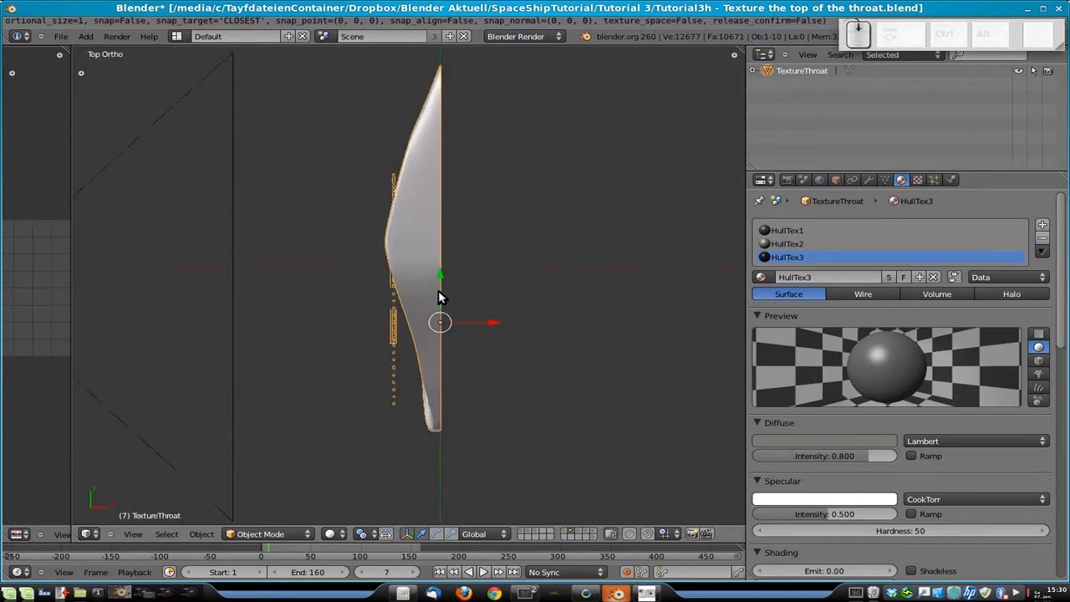
shift+click(534, 531)
middle_drag(377, 276, 403, 288)
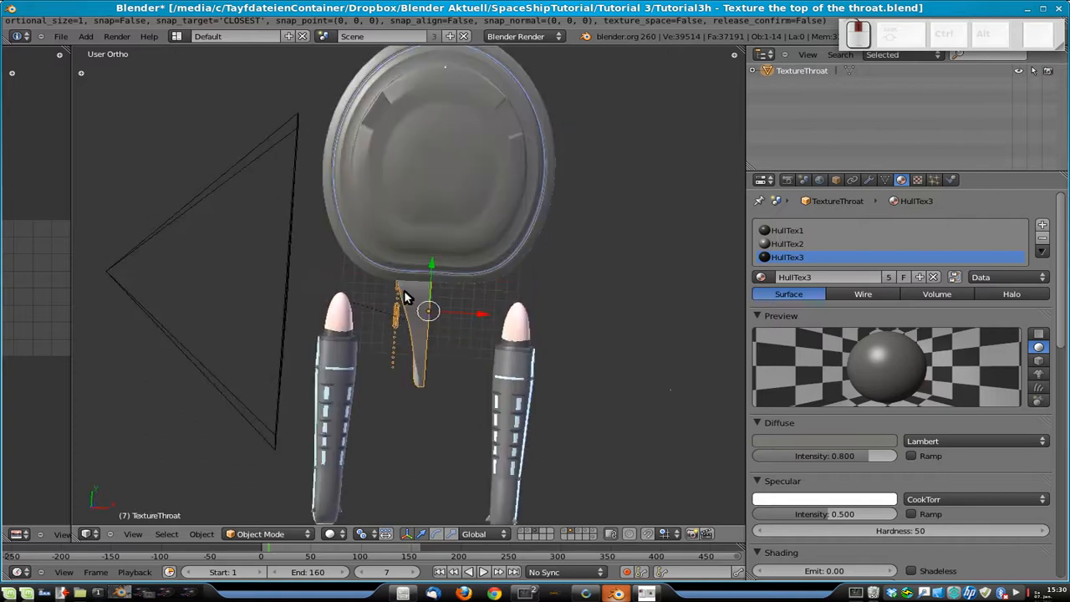
key(KP_7)
- Examine from above where the top of the throat meets the saucer's rear edge
key(t)
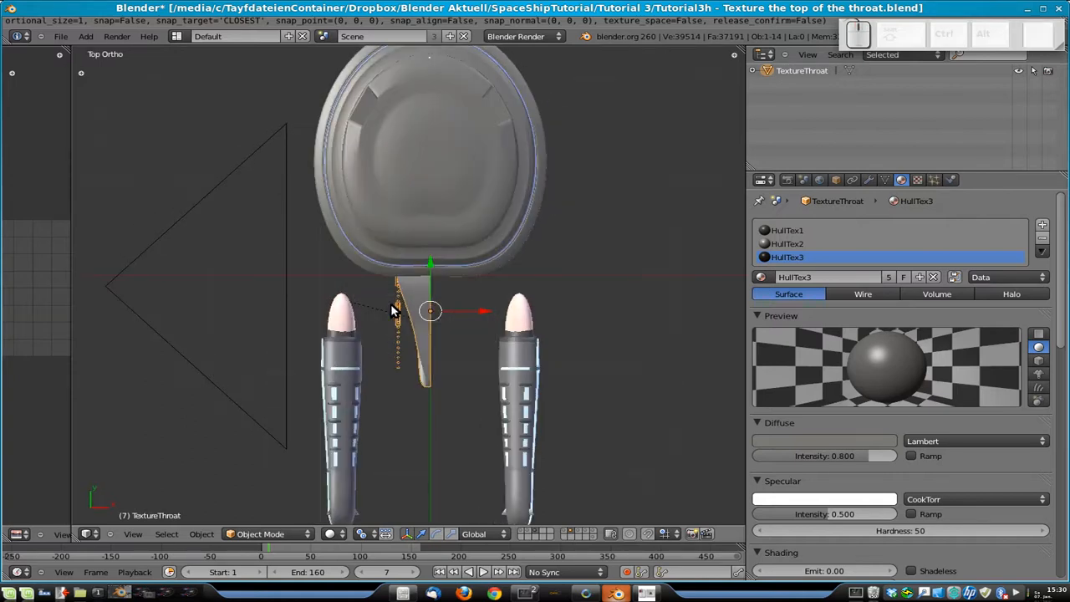
key(t)
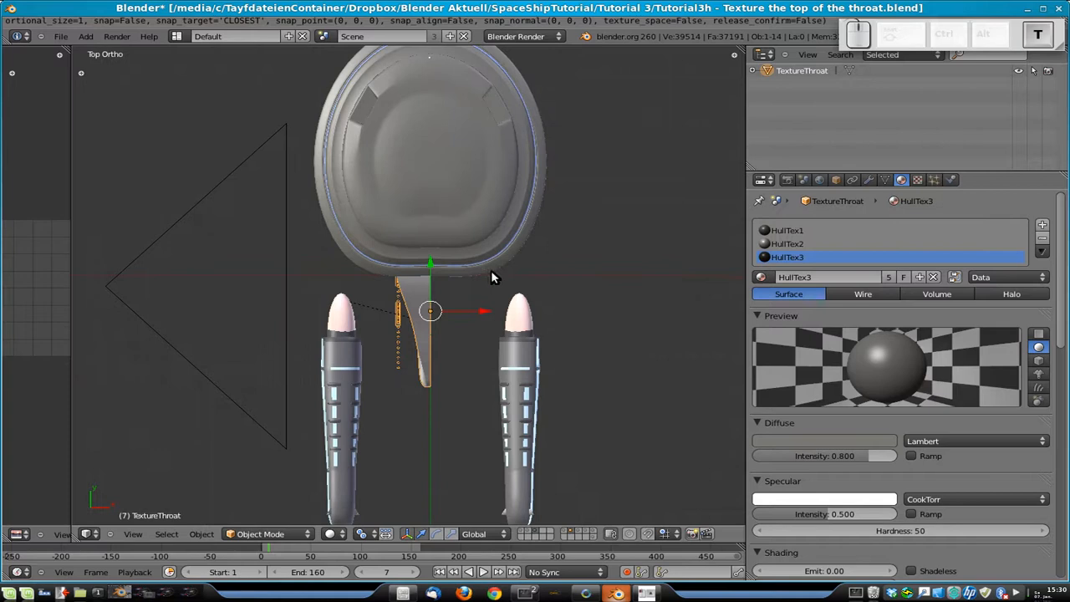
key(z)
key(z)
scroll(424, 289, up, 4)
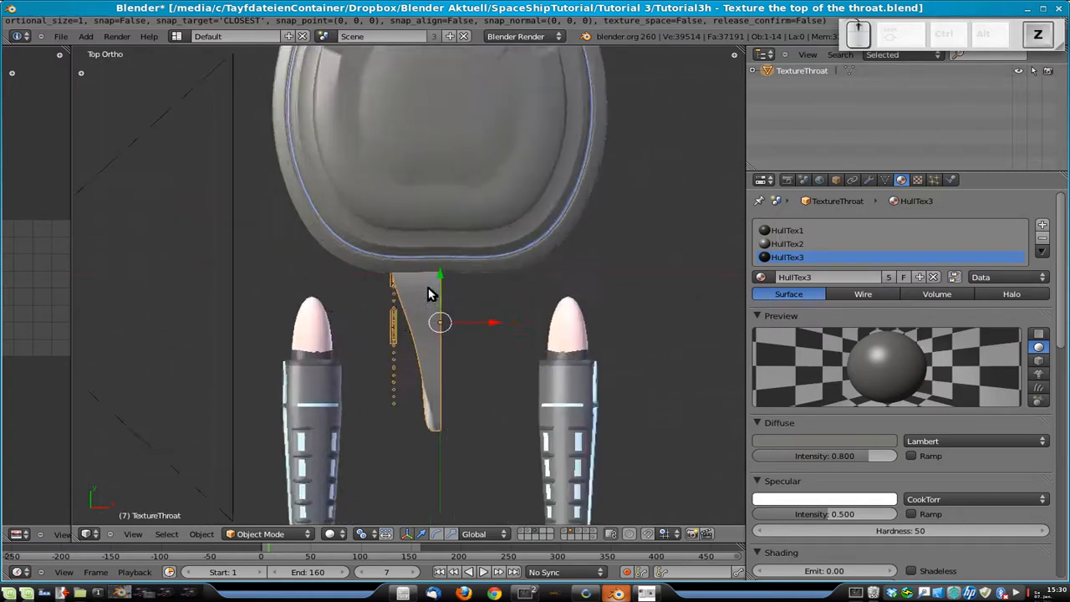
scroll(424, 288, up, 3)
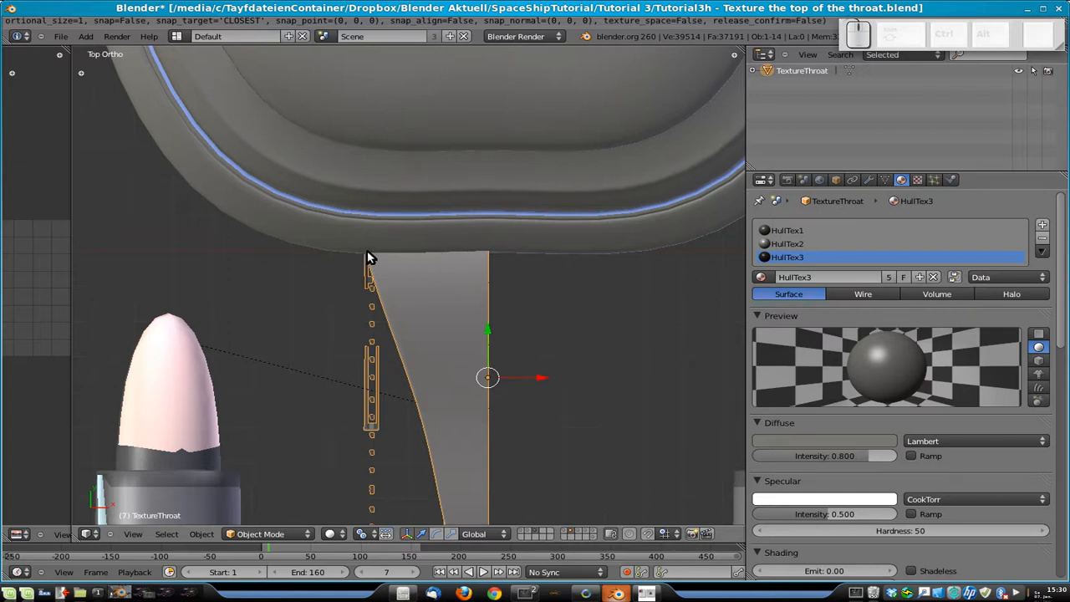
right_click(455, 231)
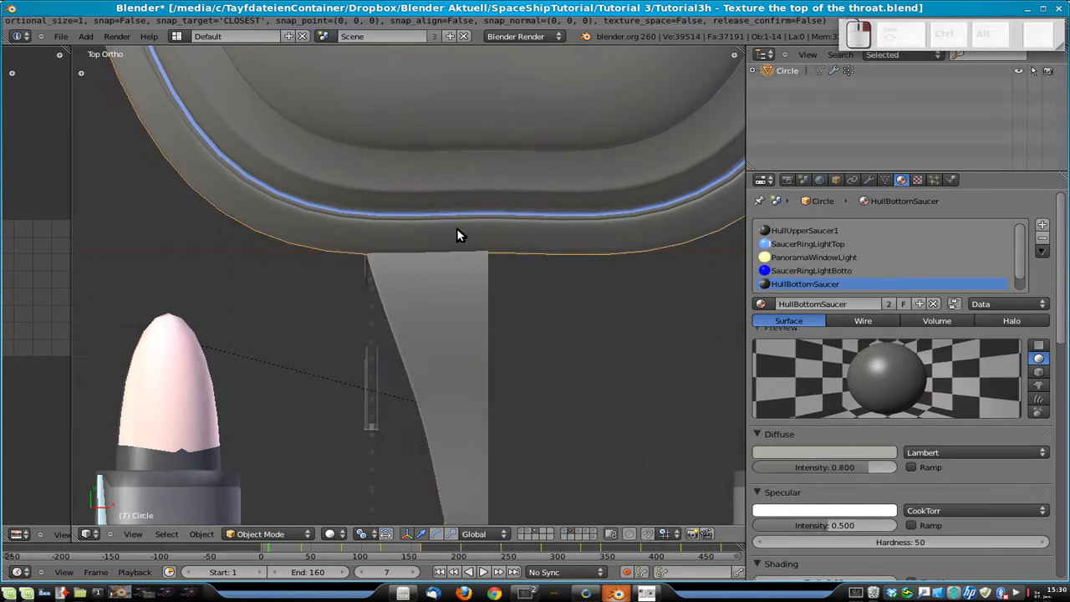
right_click(440, 343)
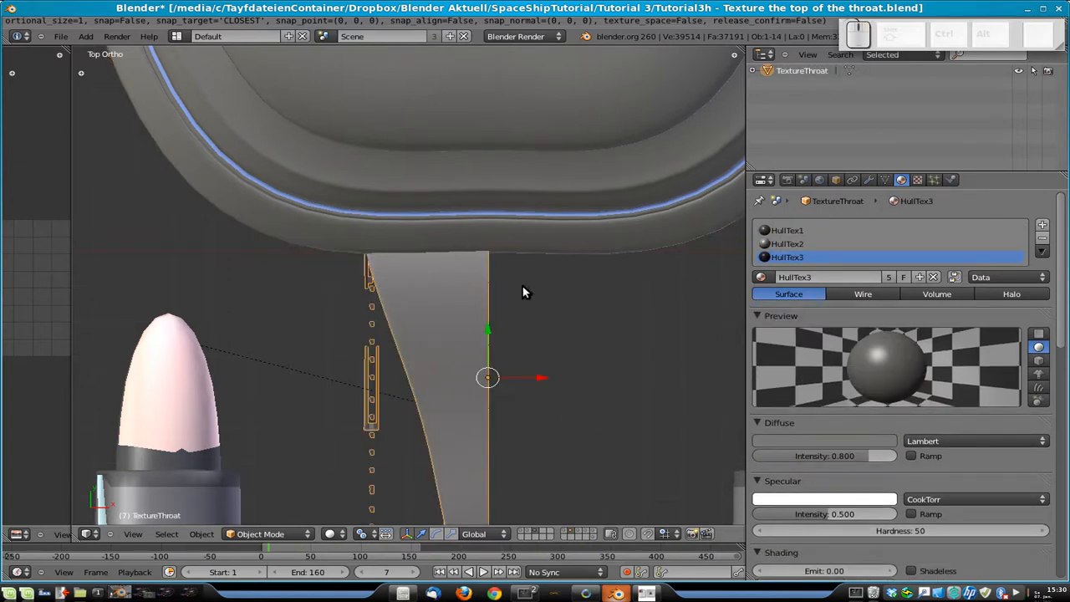
scroll(499, 214, down, 5)
scroll(518, 167, down, 1)
scroll(485, 293, up, 6)
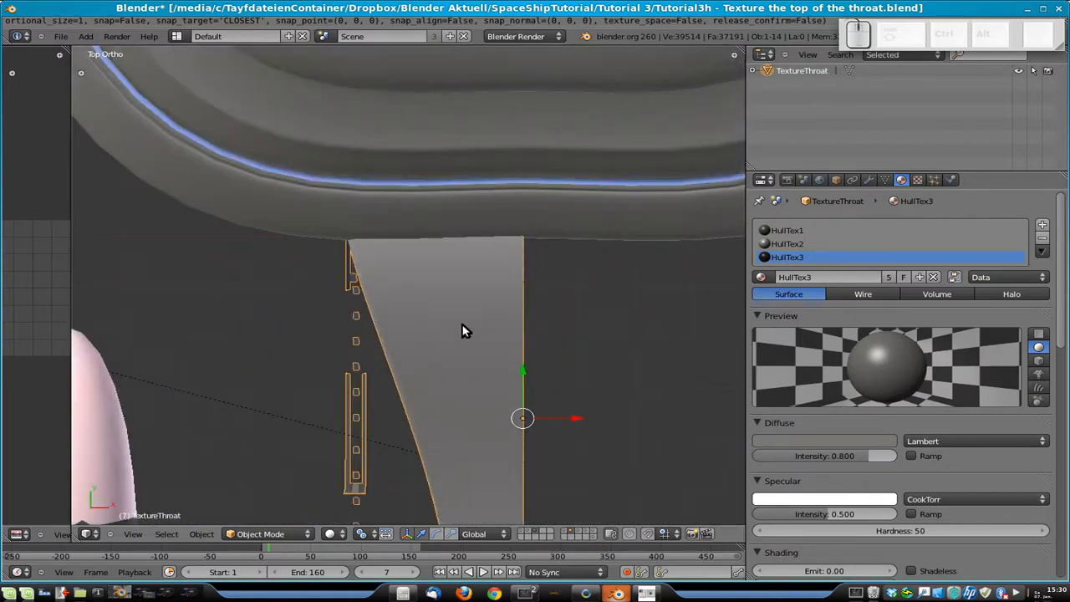
- Inspect the face layout on top of the throat texture model in Edit Mode from above
key(Tab)
shift+middle_drag(471, 358, 468, 252)
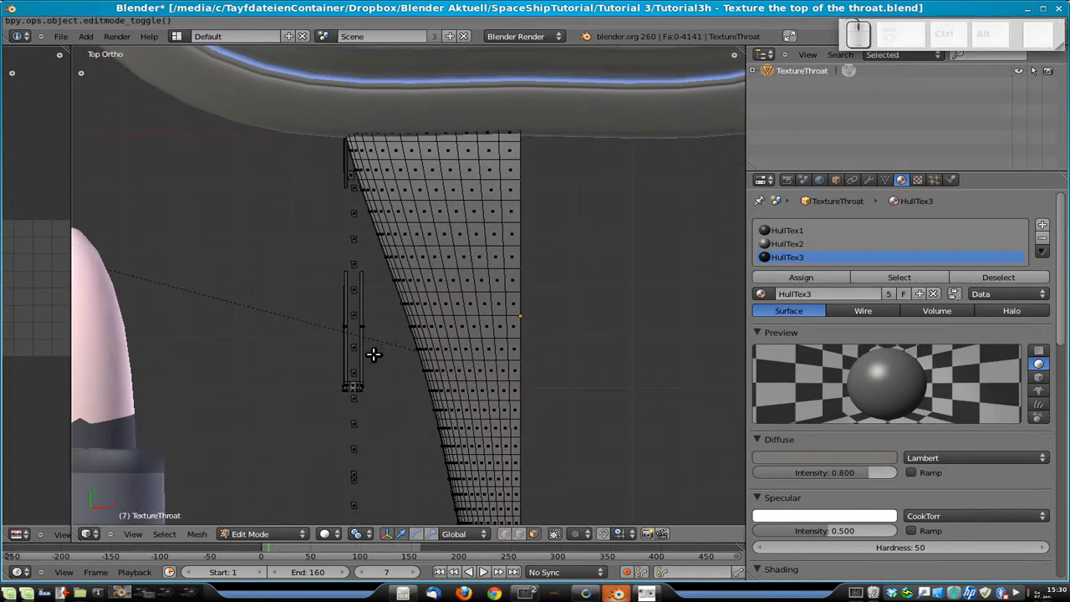
mouse_move(392, 335)
middle_down()
mouse_move(452, 276)
mouse_move(430, 279)
mouse_move(389, 342)
middle_up()
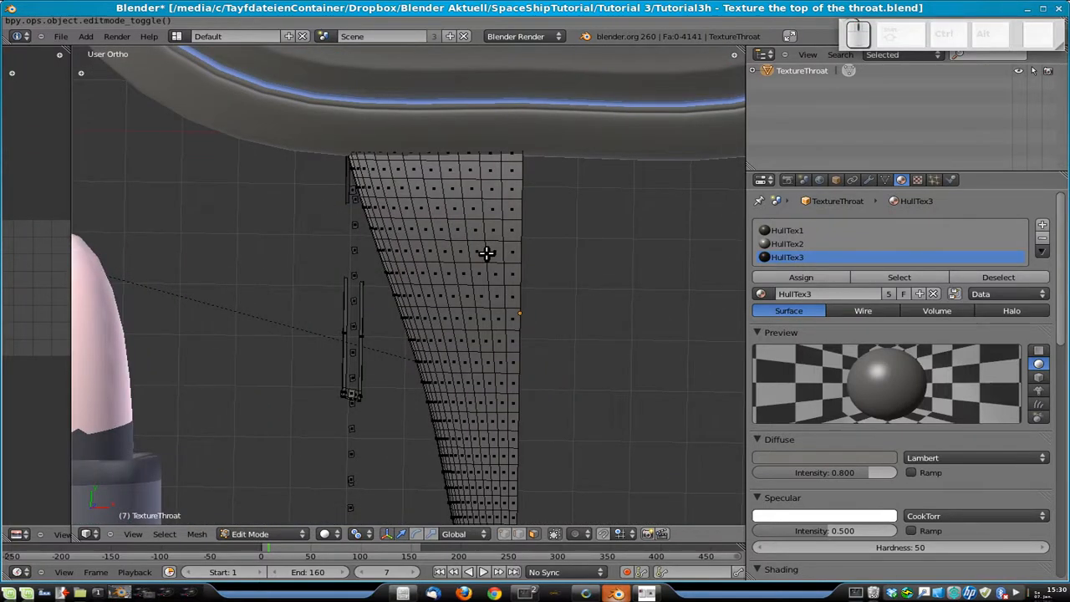
key(KP_7)
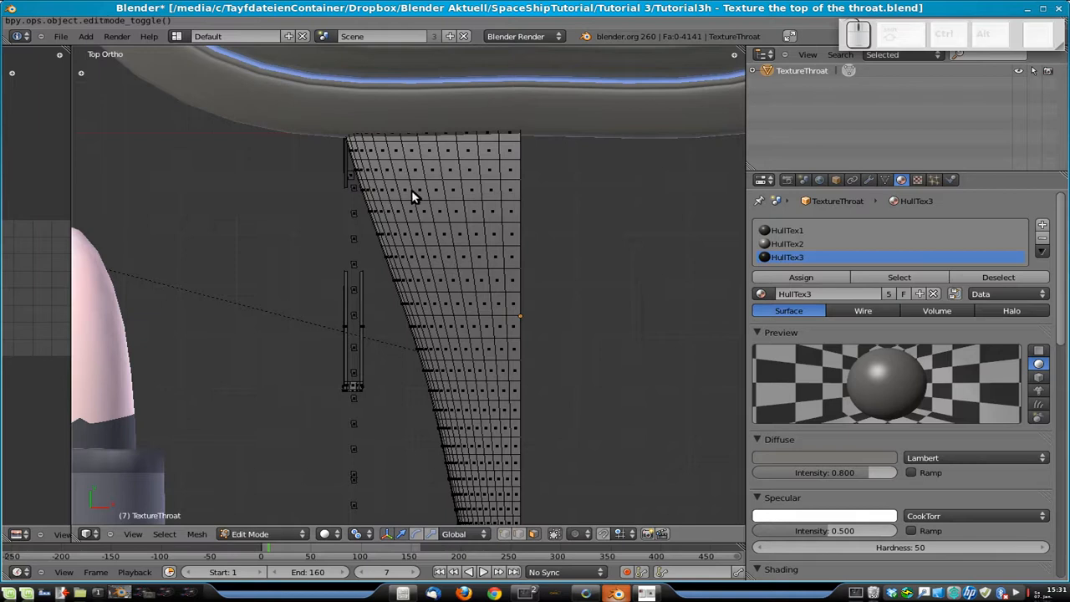
key(Tab)
- Add a plane mesh at a spot near the saucer-side end of the throat, close to its outer edge
click(400, 160)
click(85, 37)
mouse_move(97, 50)
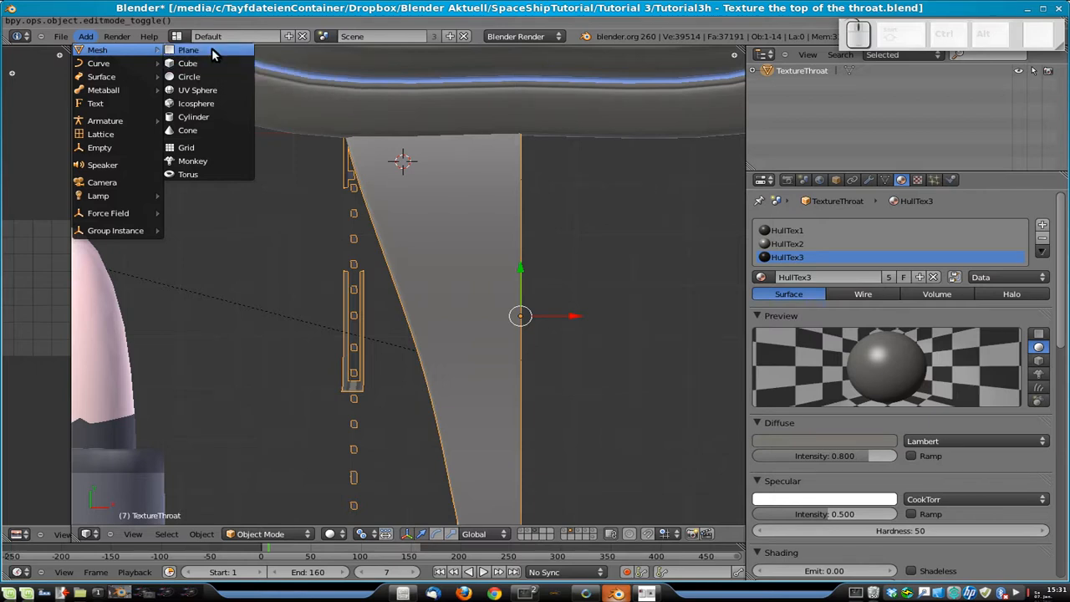
click(212, 49)
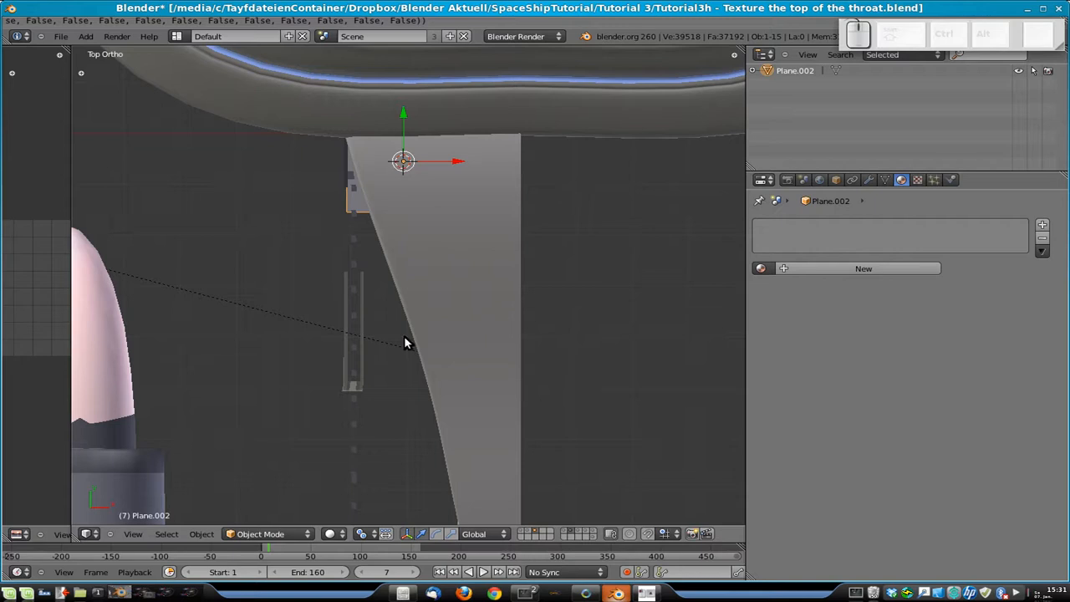
- Raise the new plane about 12.8 units along the global Z axis to the height of the throat's top
scroll(404, 342, down, 5)
middle_drag(389, 248, 403, 376)
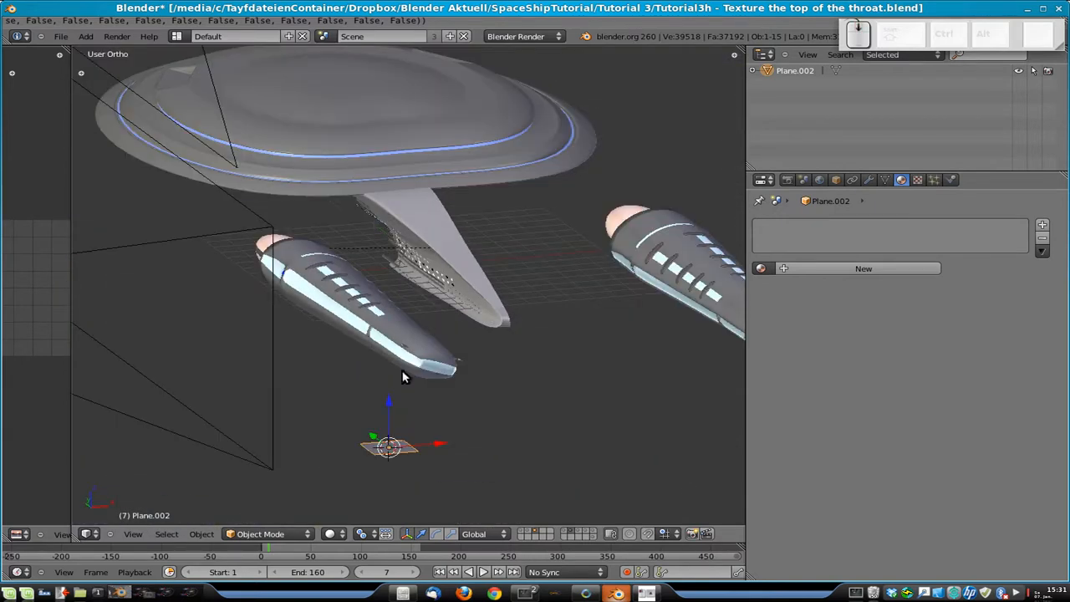
key(g)
key(z)
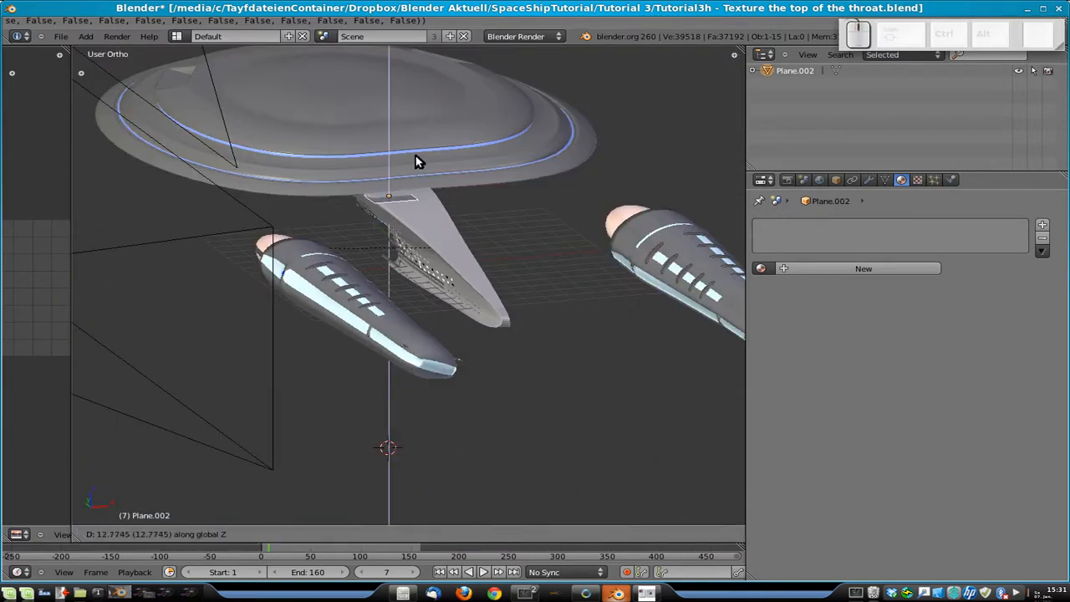
click(417, 162)
- Scale the plane down to a small square and place it on the throat near the saucer, beside the outer edge
key(KP_7)
scroll(418, 144, up, 3)
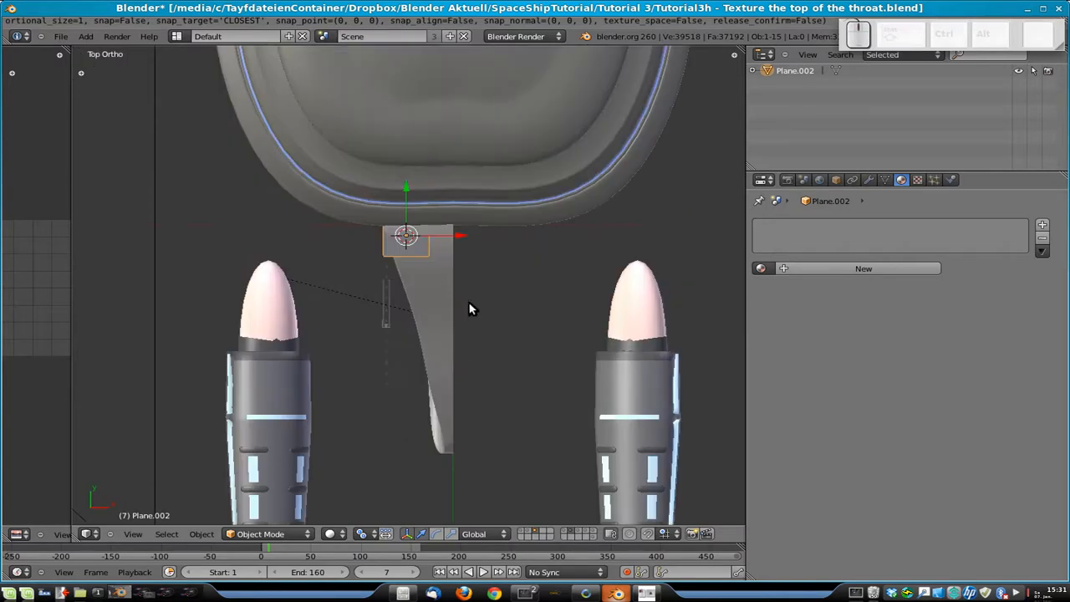
key(s)
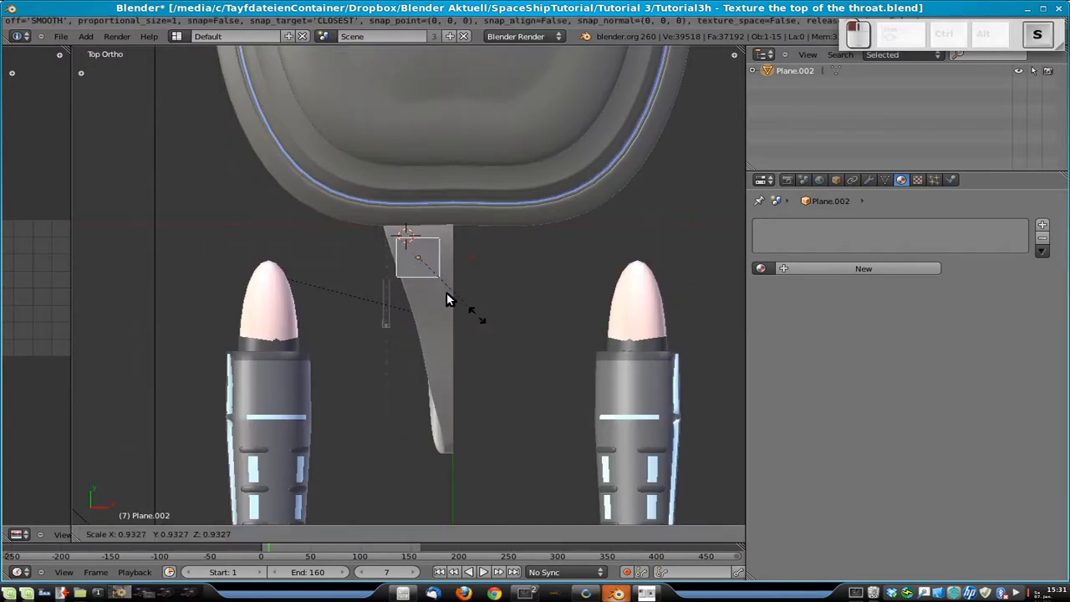
click(422, 271)
scroll(420, 270, up, 8)
shift+middle_drag(464, 246, 445, 296)
key(g)
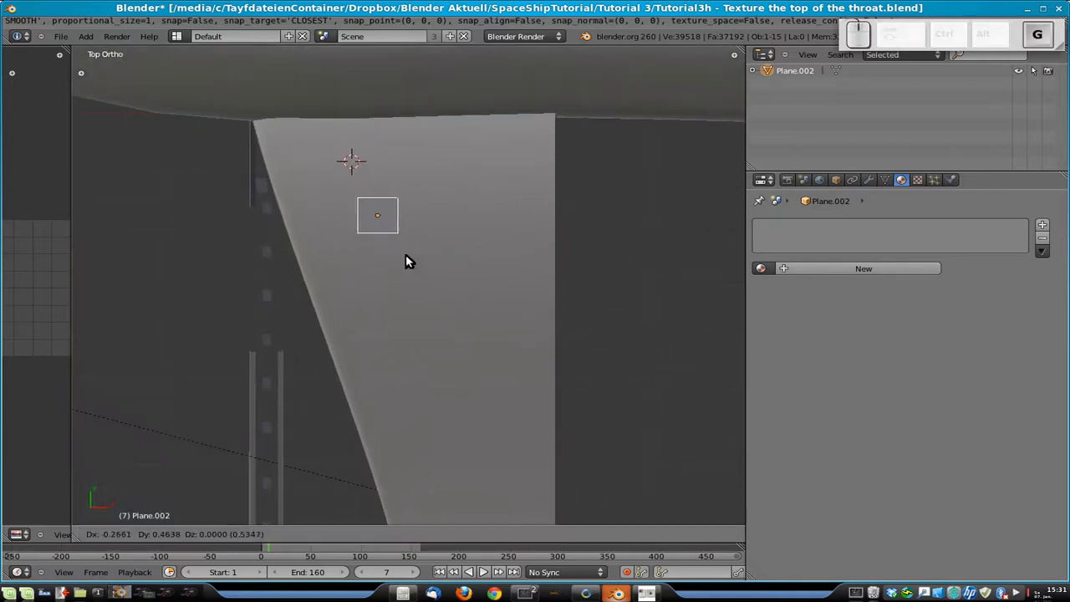
click(367, 236)
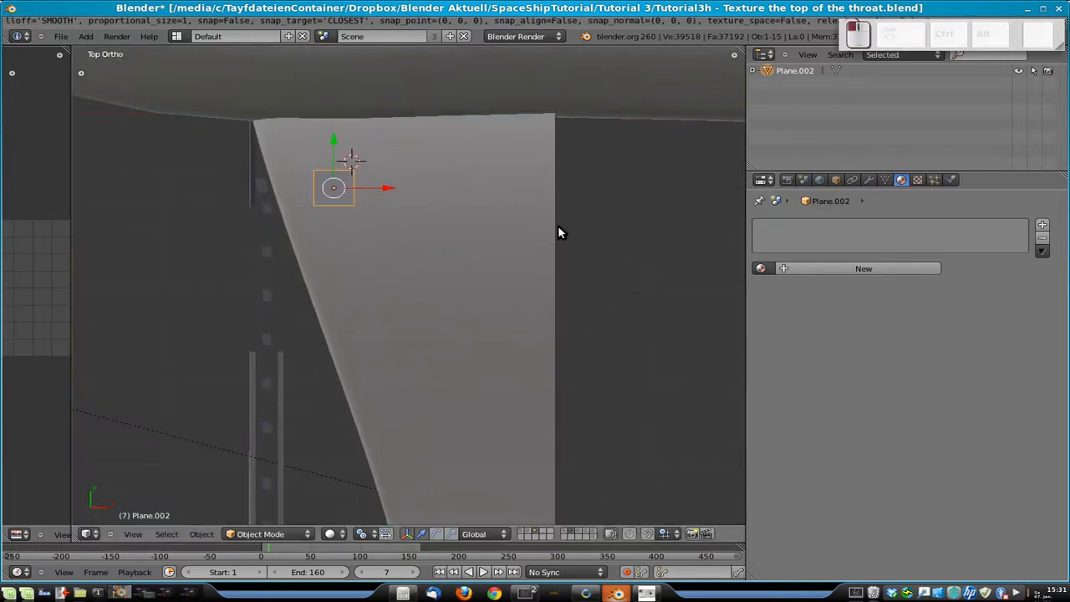
click(759, 268)
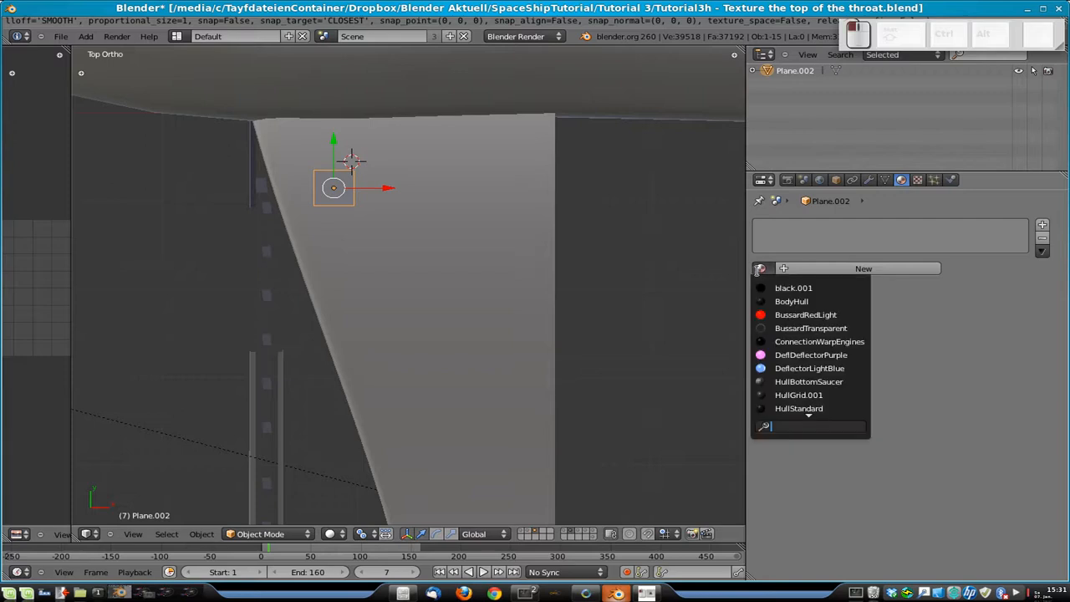
text(T)
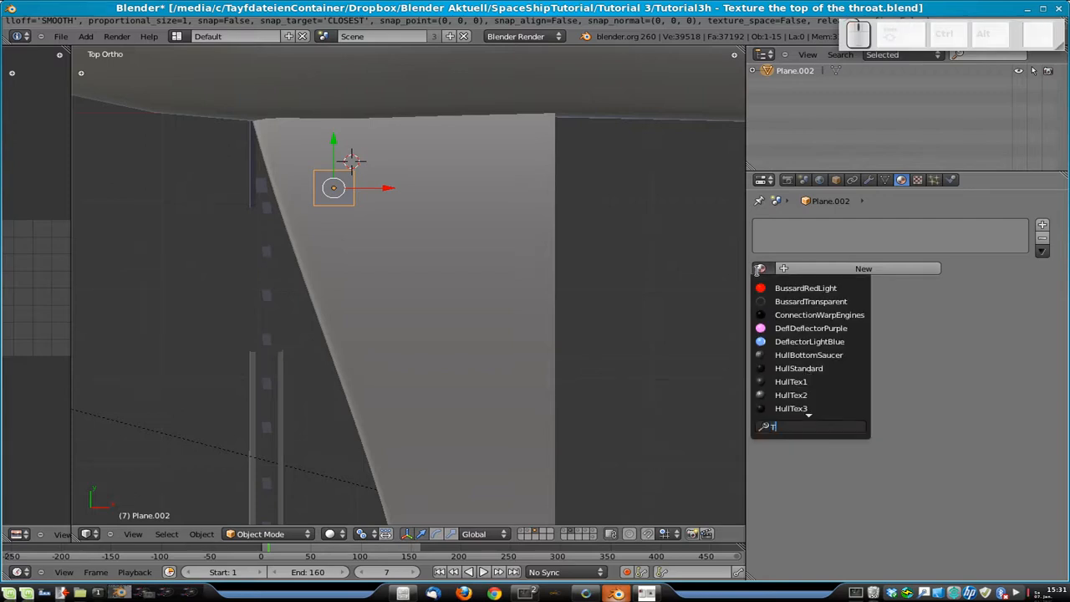
text(hr)
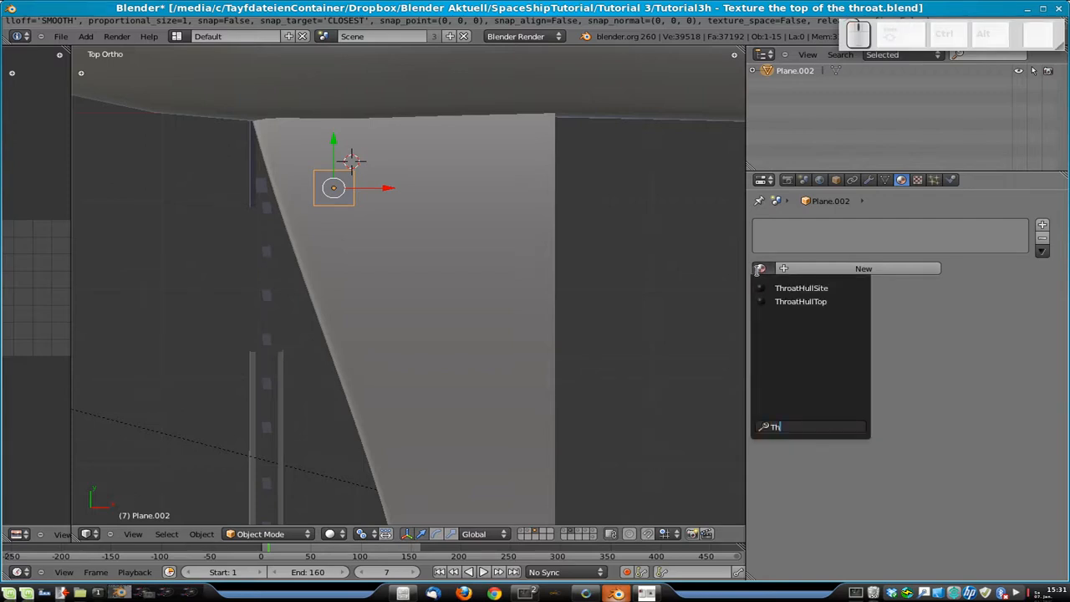
key(BackSpace)
key(BackSpace)
key(BackSpace)
text(Hull)
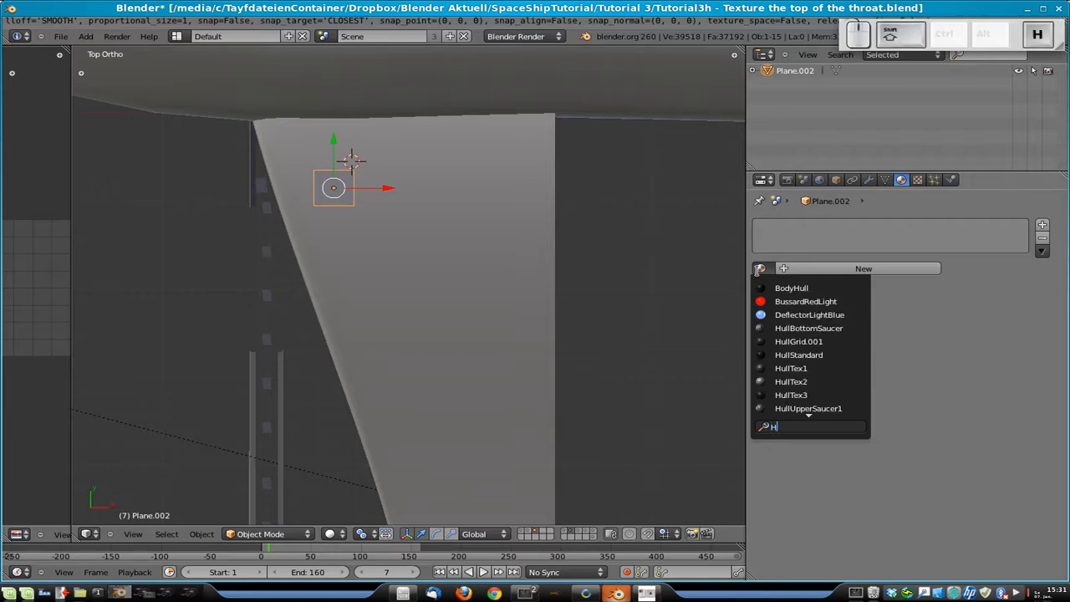
key(Down)
key(Down)
key(Down)
key(Down)
key(Down)
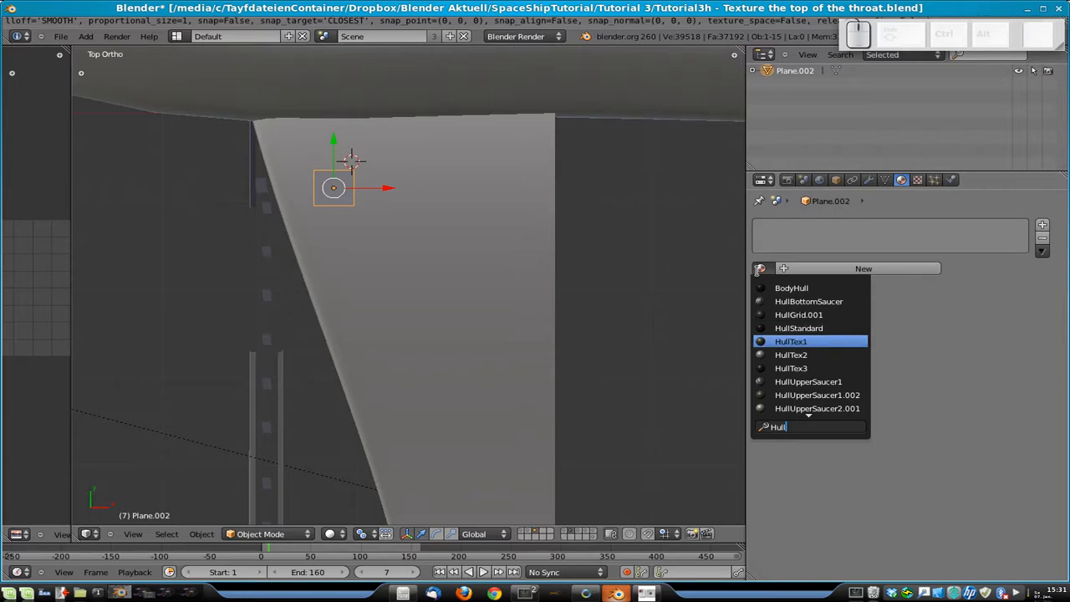
key(Down)
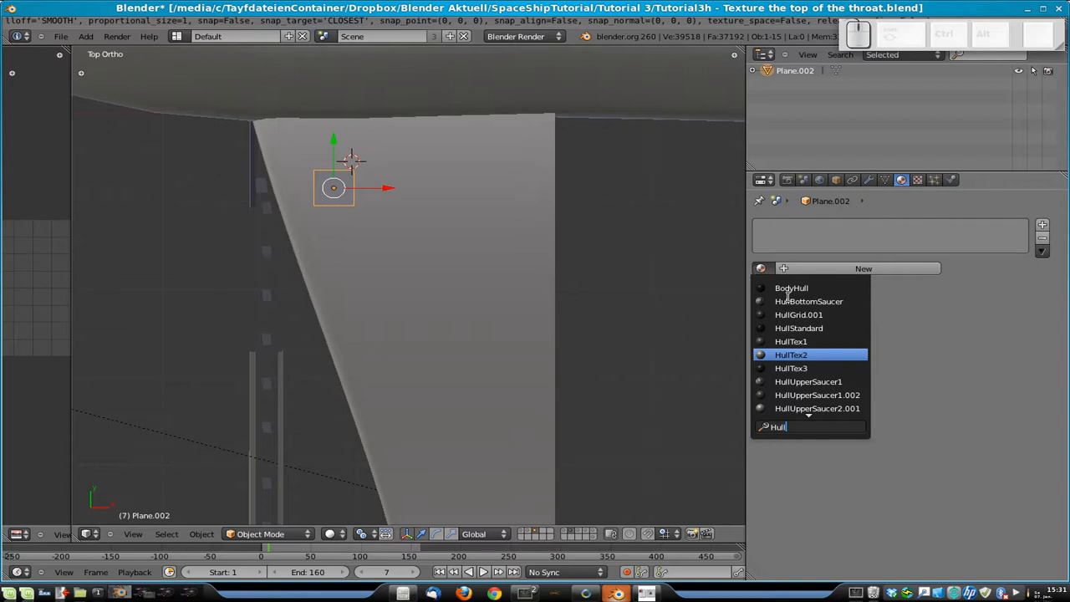
- Select the throat texture model and check which of its faces use the HullTex2 material
right_click(550, 322)
right_click(551, 325)
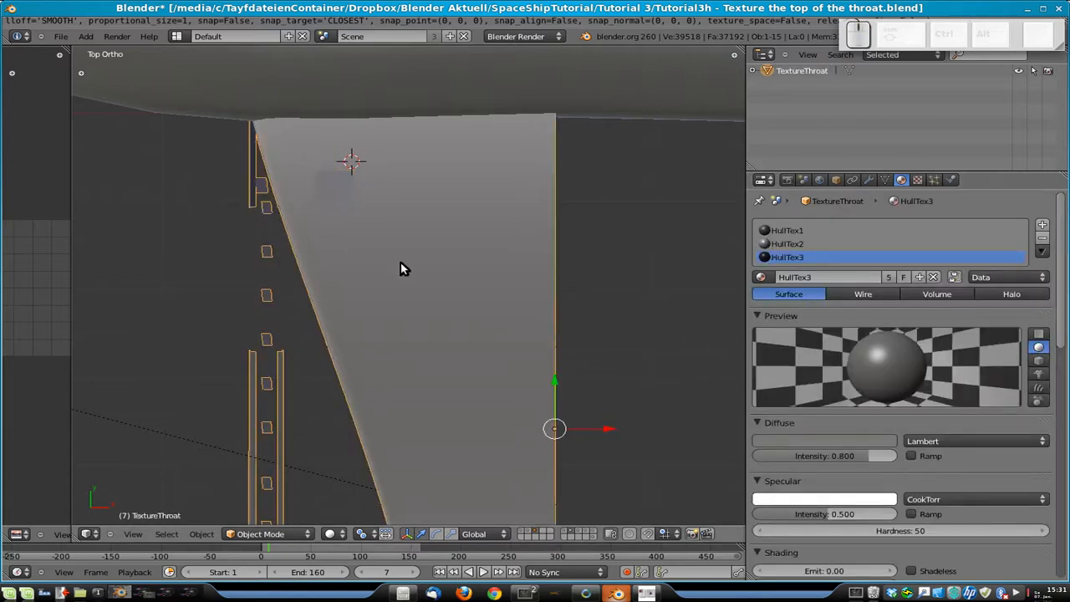
key(Tab)
key(a)
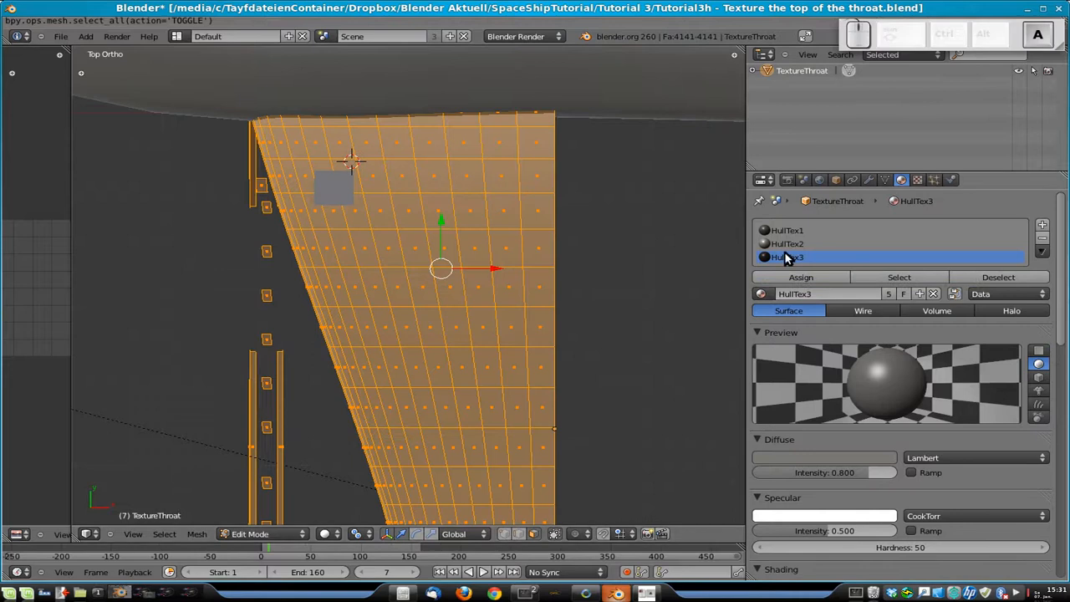
click(792, 243)
key(a)
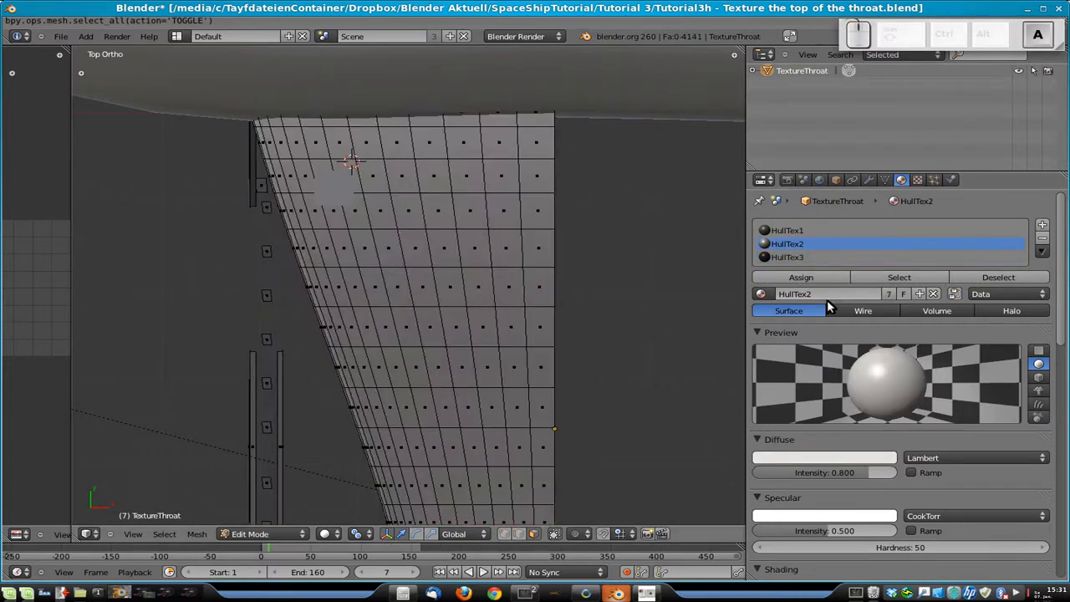
click(888, 278)
scroll(410, 310, down, 4)
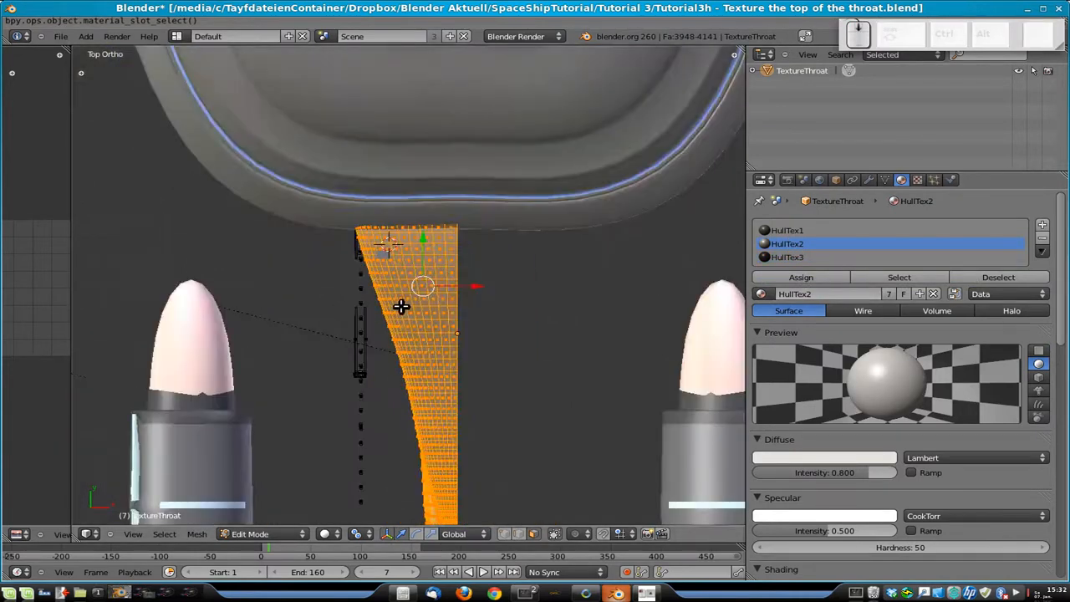
scroll(416, 319, up, 3)
key(a)
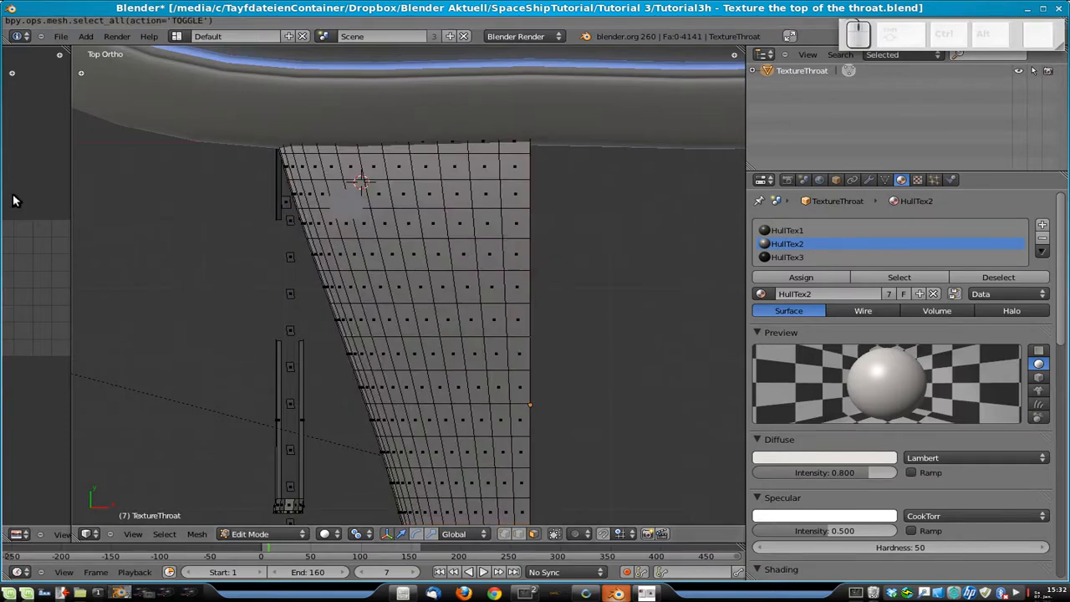
key(Tab)
- Select the small plane and give it the existing HullTex3 material
right_click(361, 205)
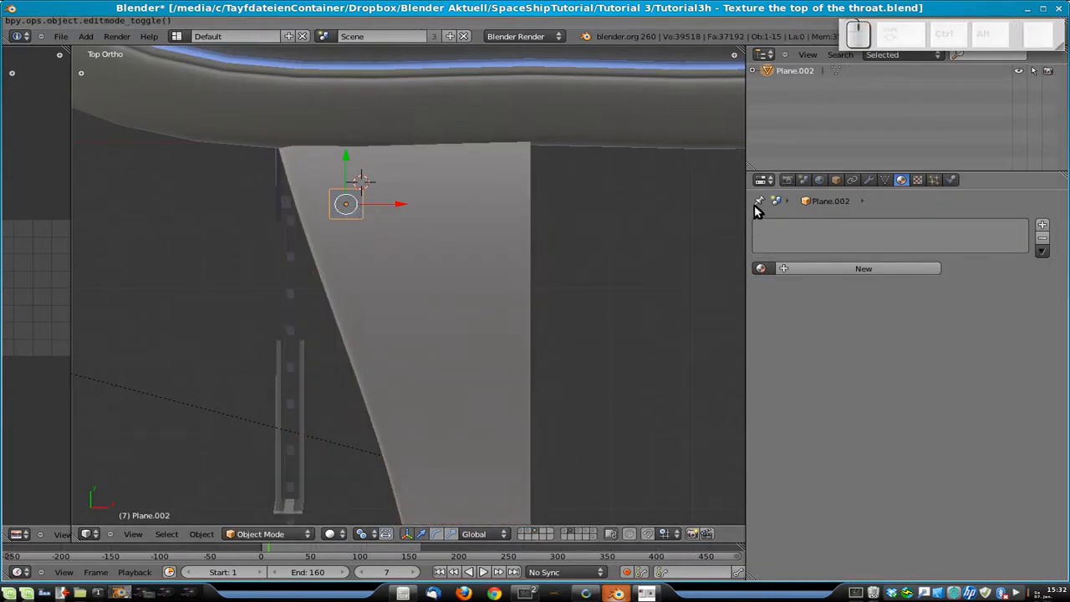
click(759, 269)
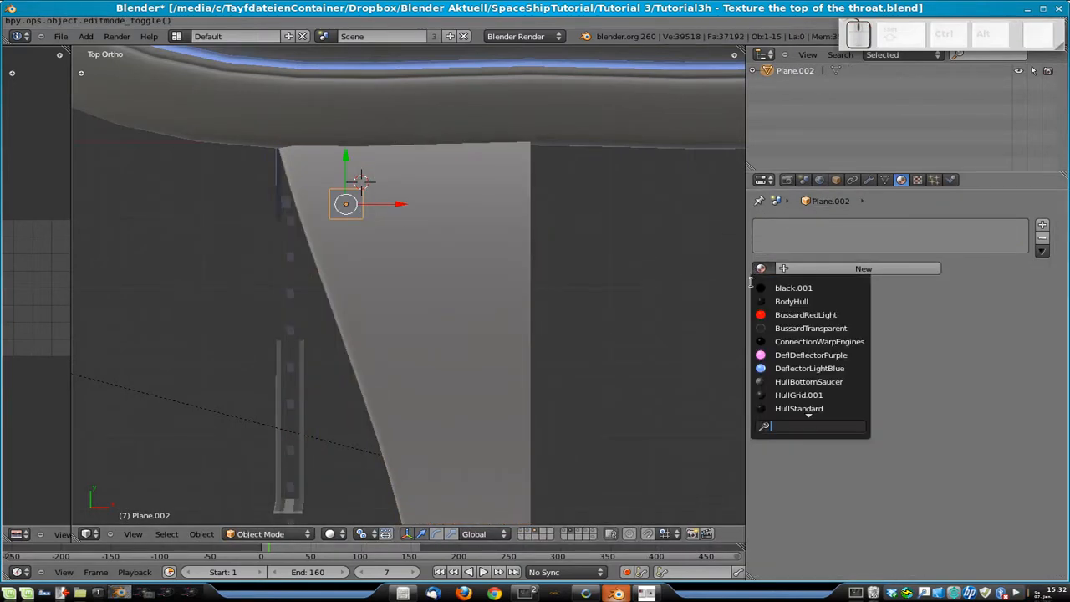
text(hullt)
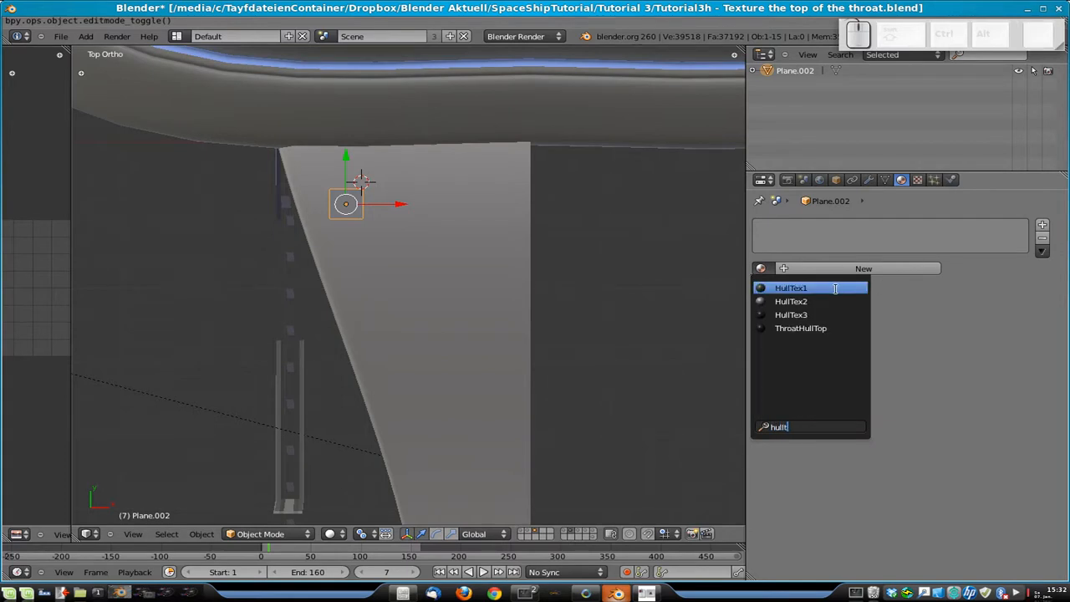
click(835, 288)
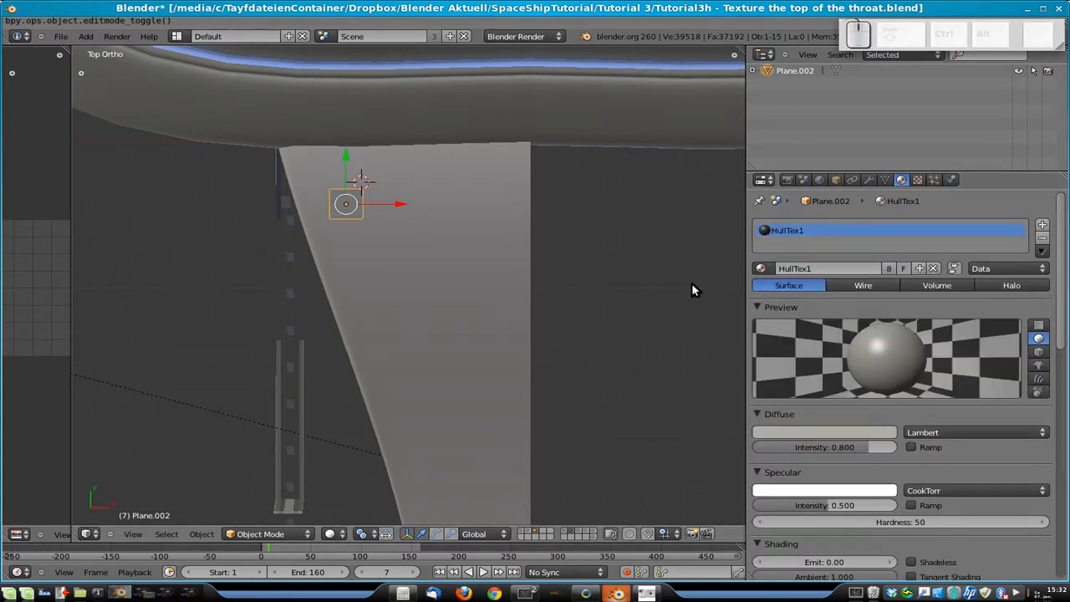
click(760, 268)
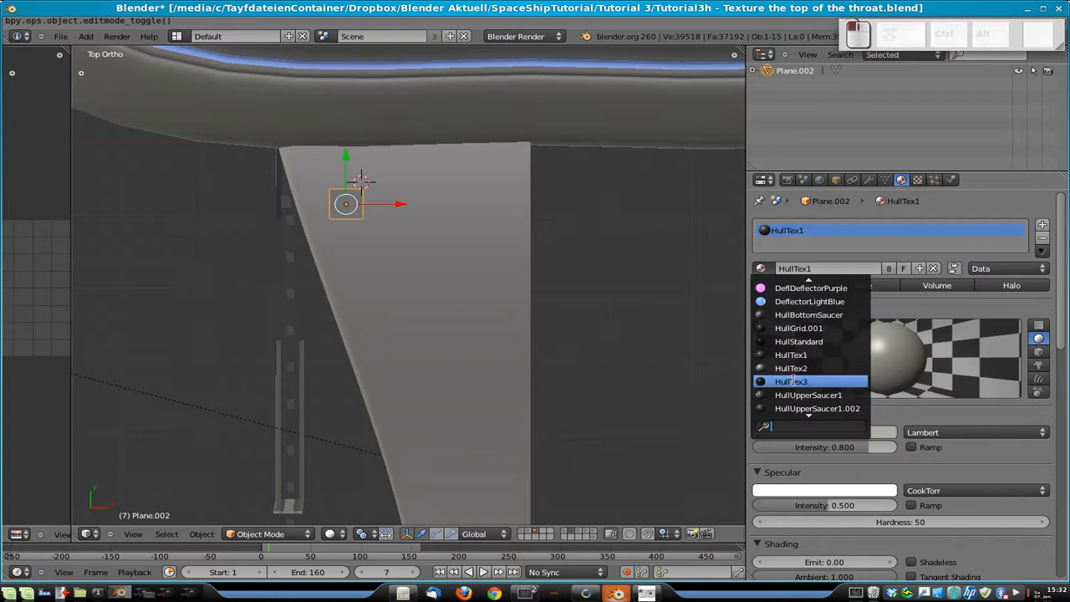
click(794, 376)
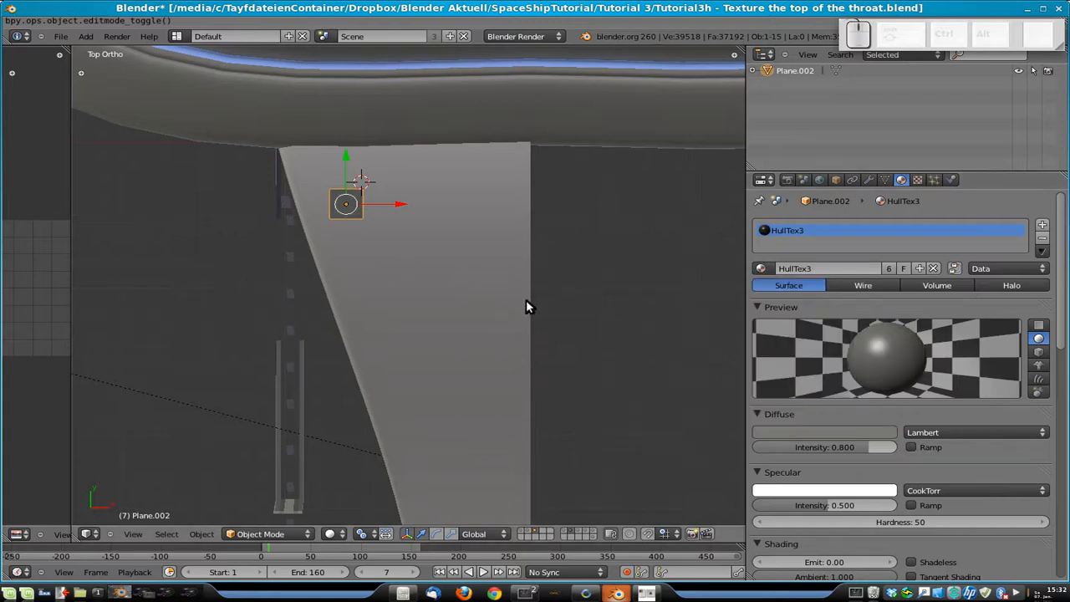
- Move the plane about 0.4 units along the global X axis and narrow it along X to about half its width
key(g)
key(x)
click(463, 249)
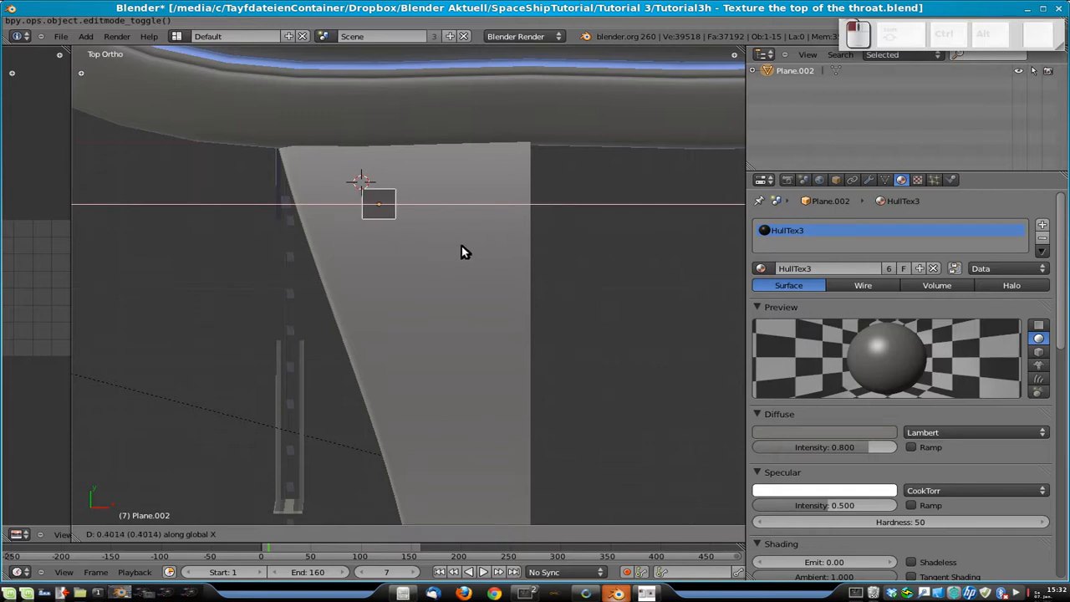
key(s)
key(x)
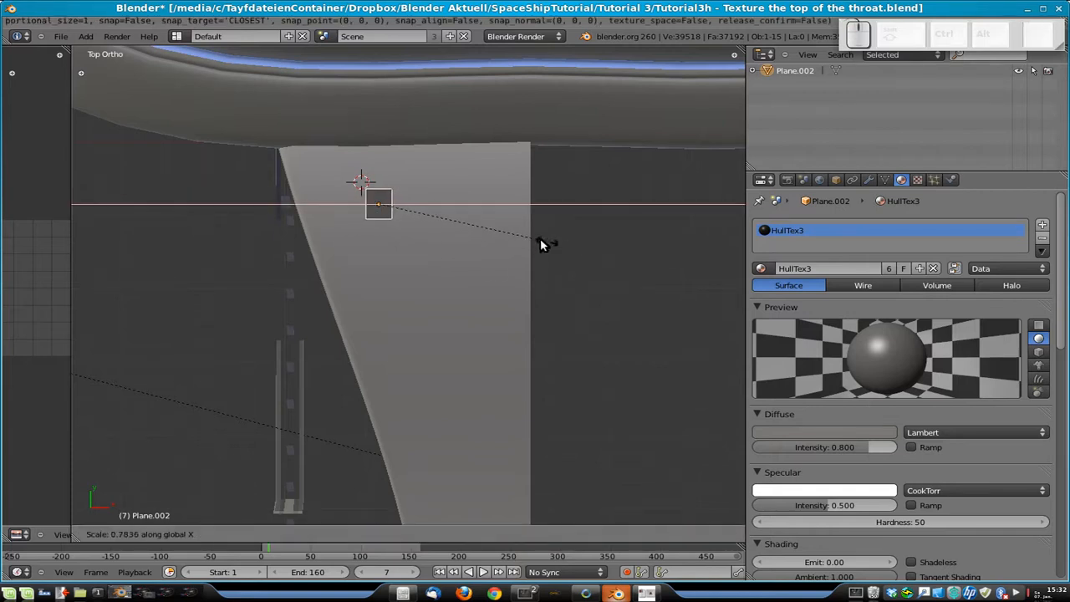
click(434, 243)
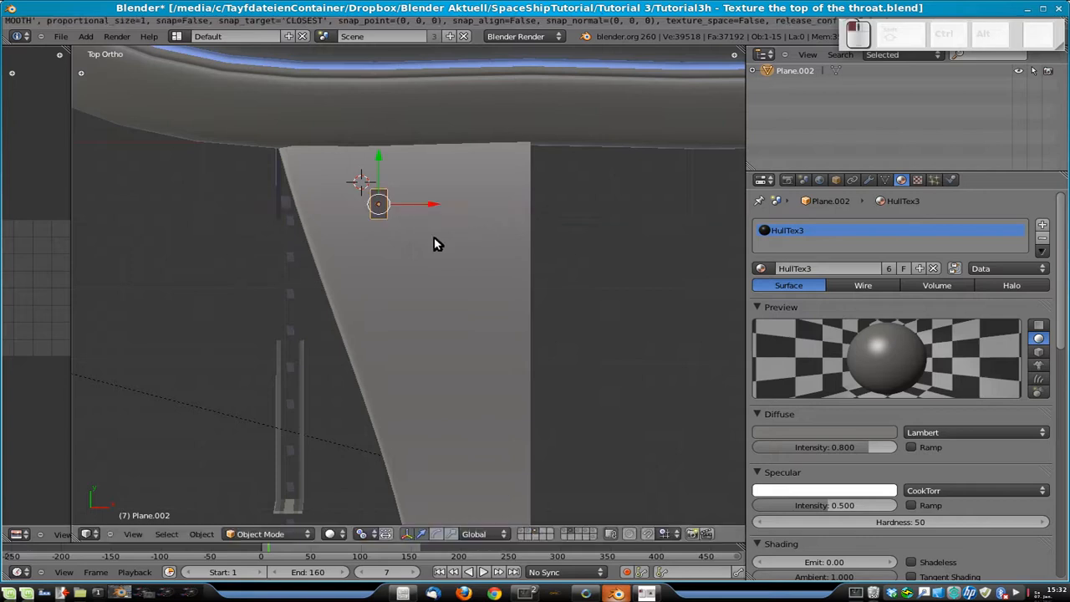
- Lengthen the plane into a narrow strip by moving its edge farthest from the saucer along the global Y axis
key(Tab)
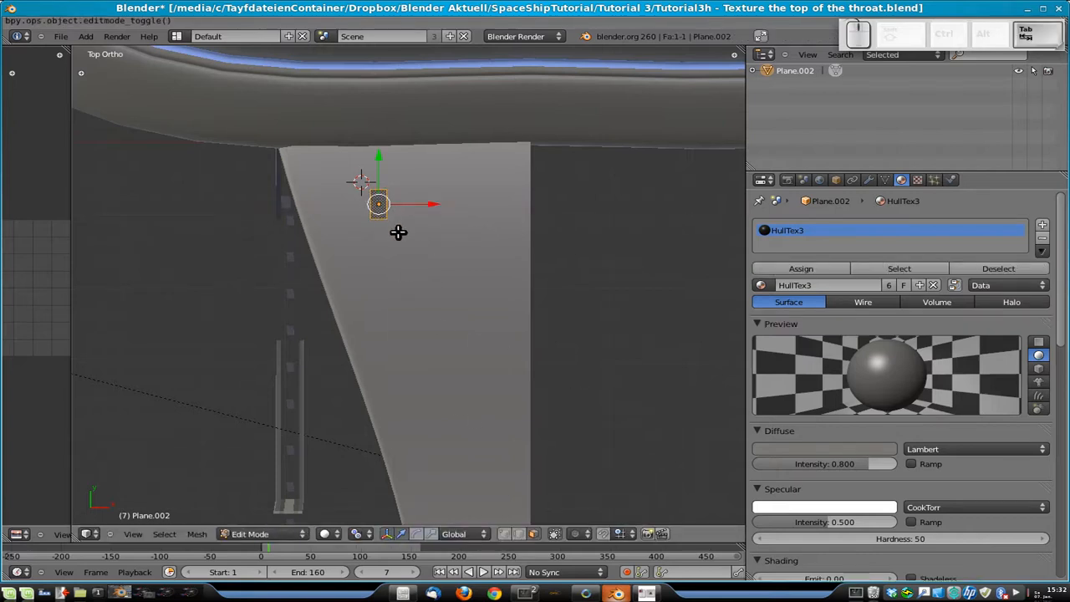
right_click(379, 221)
key(g)
key(x)
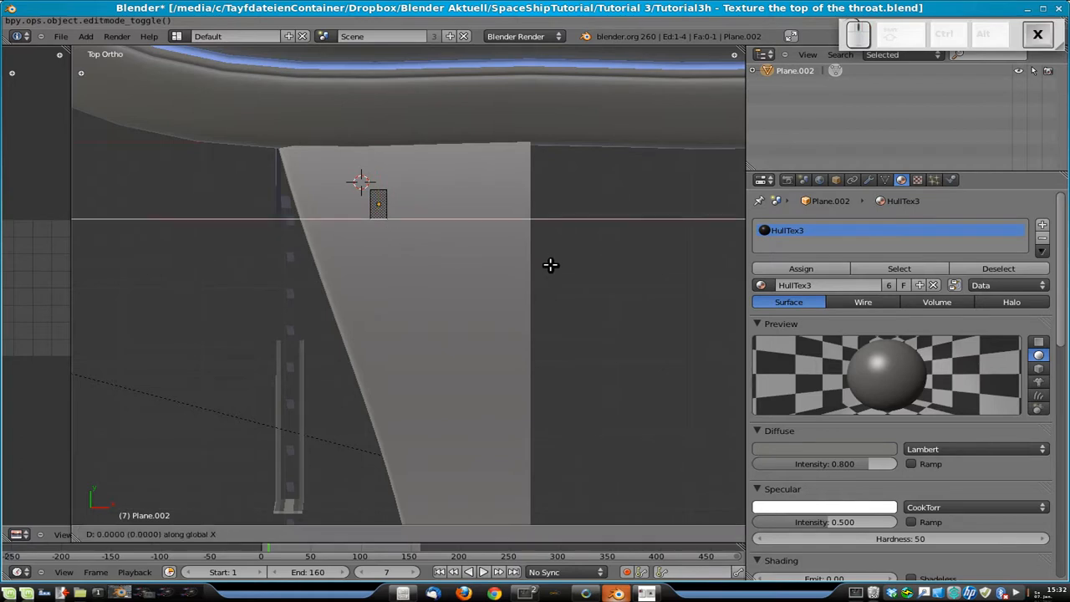
key(y)
click(544, 303)
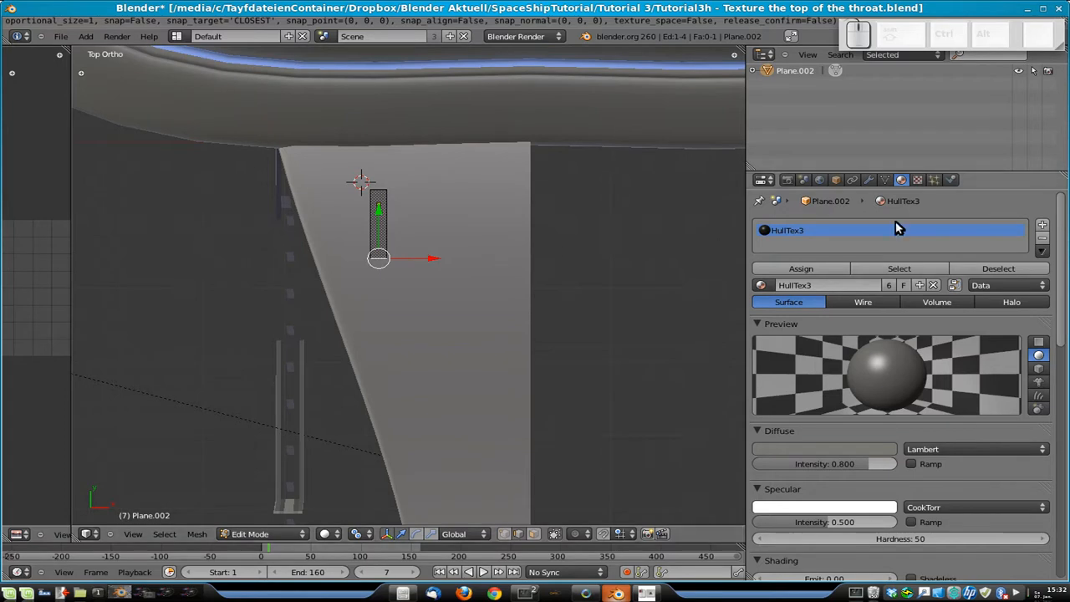
- Add a second material slot to the strip plane and give it the existing HullTex1 material
click(1040, 227)
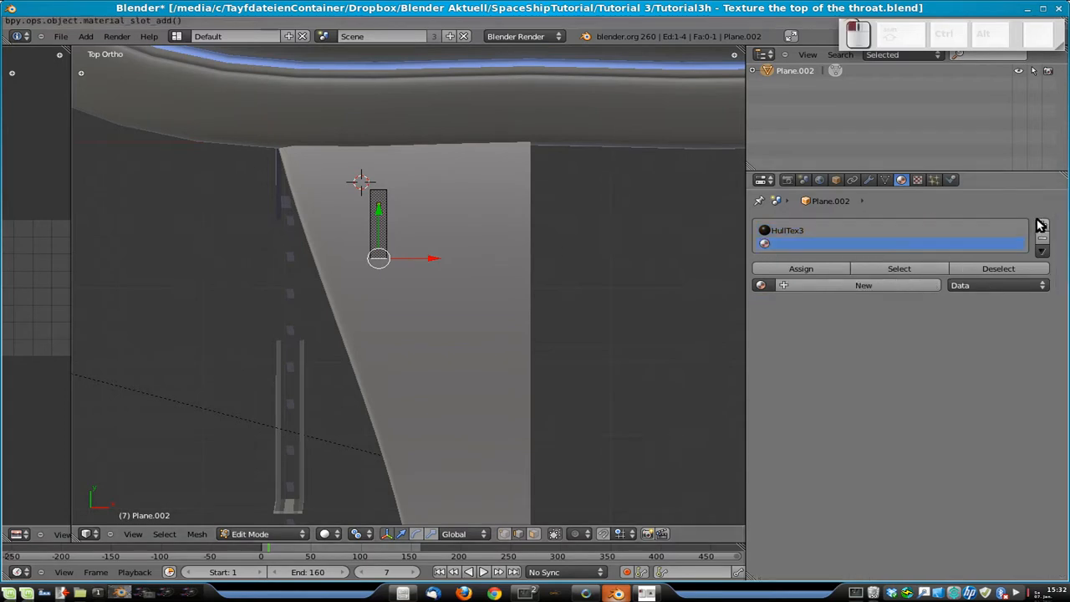
click(765, 285)
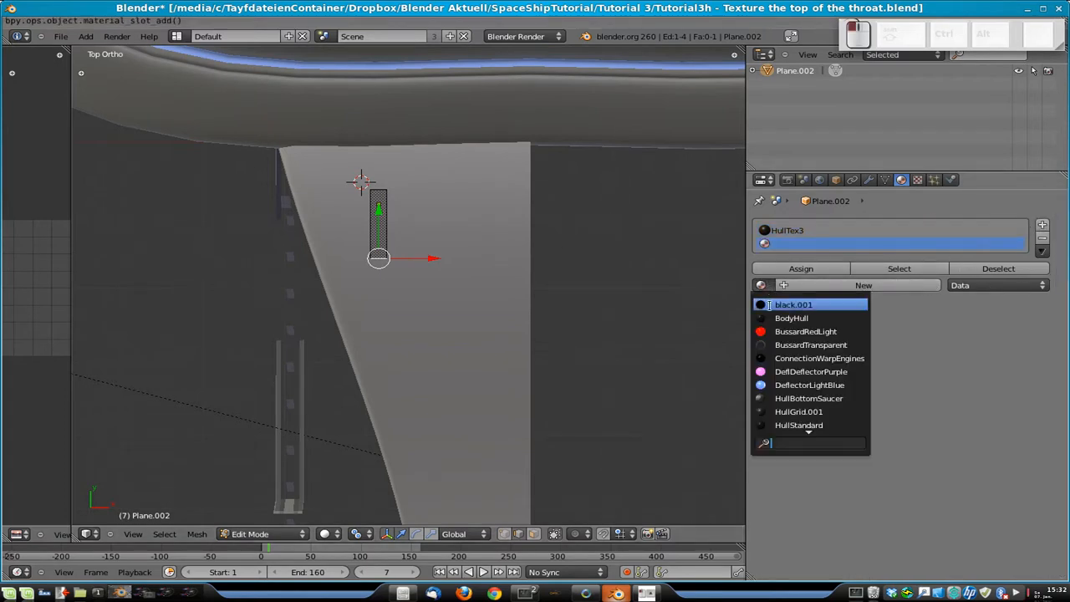
text(hullt)
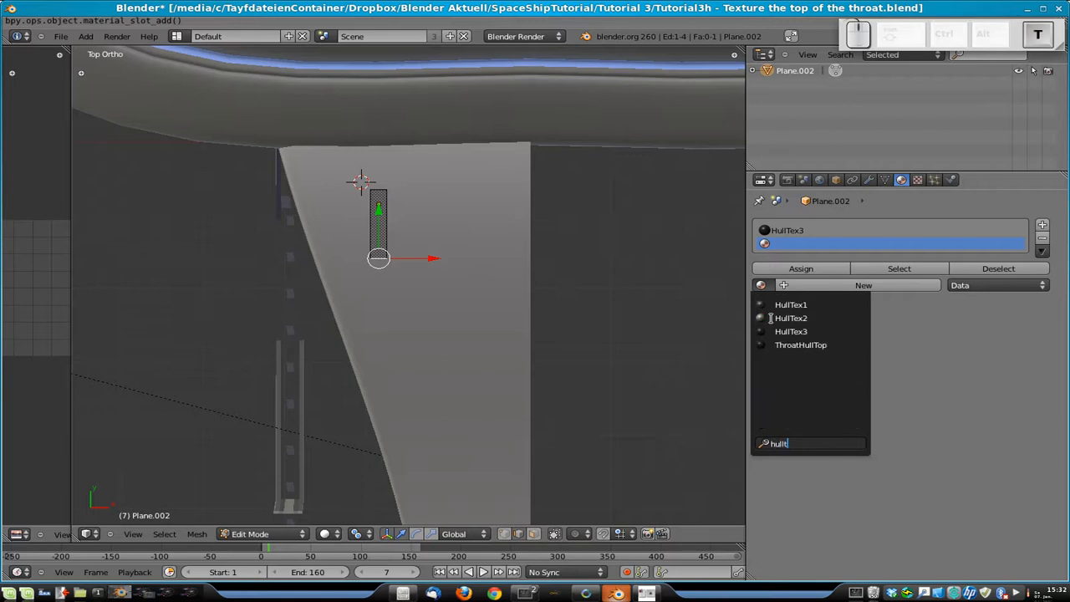
click(849, 306)
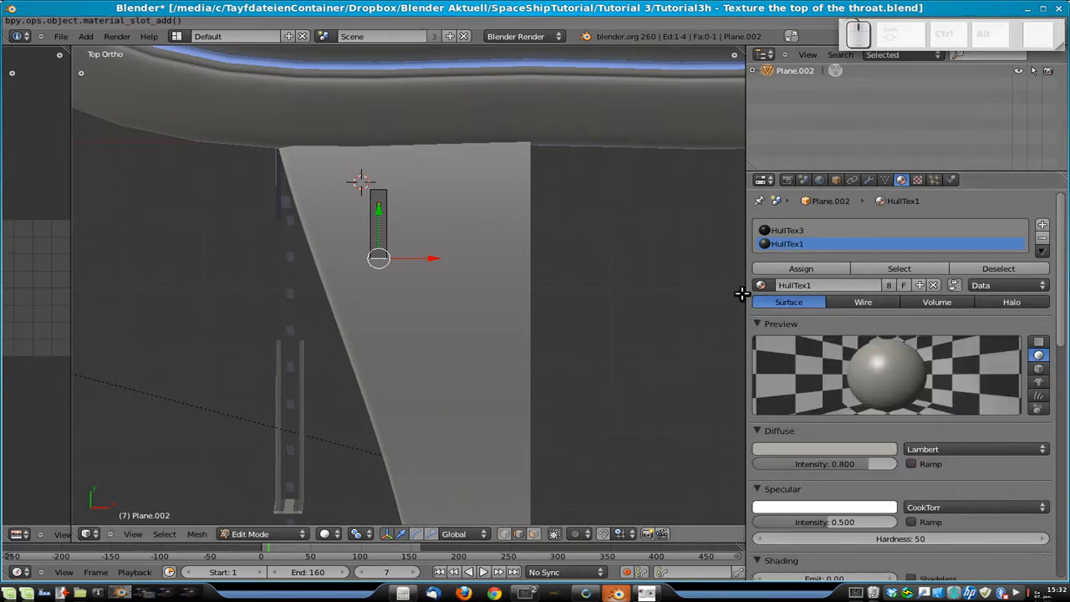
click(800, 268)
key(Tab)
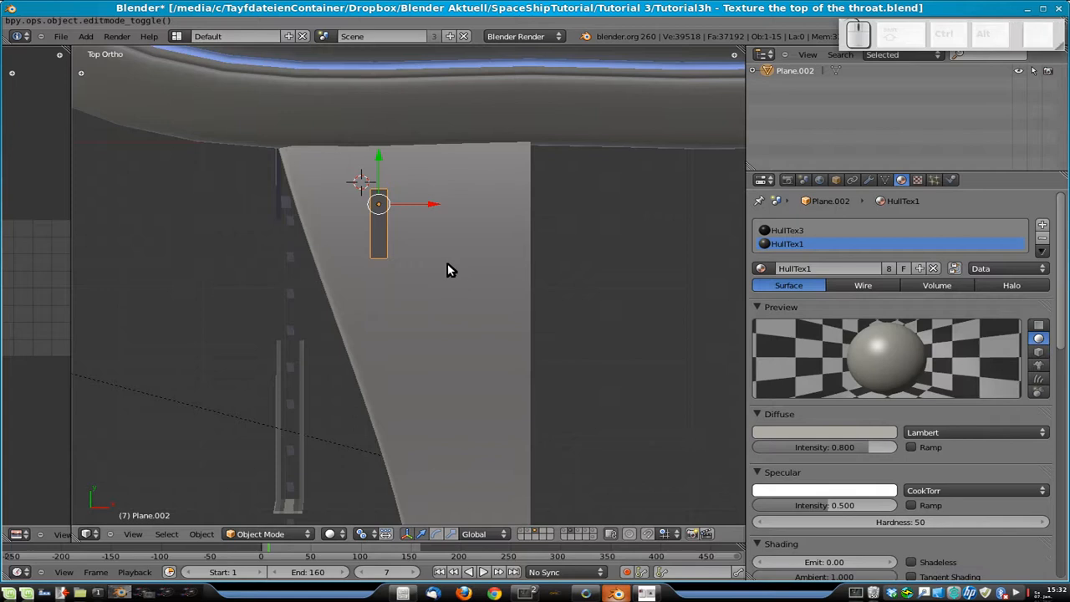
- Extrude the strip's end edge farthest from the saucer straight outward to add a segment in the HullTex1 material
key(Tab)
key(e)
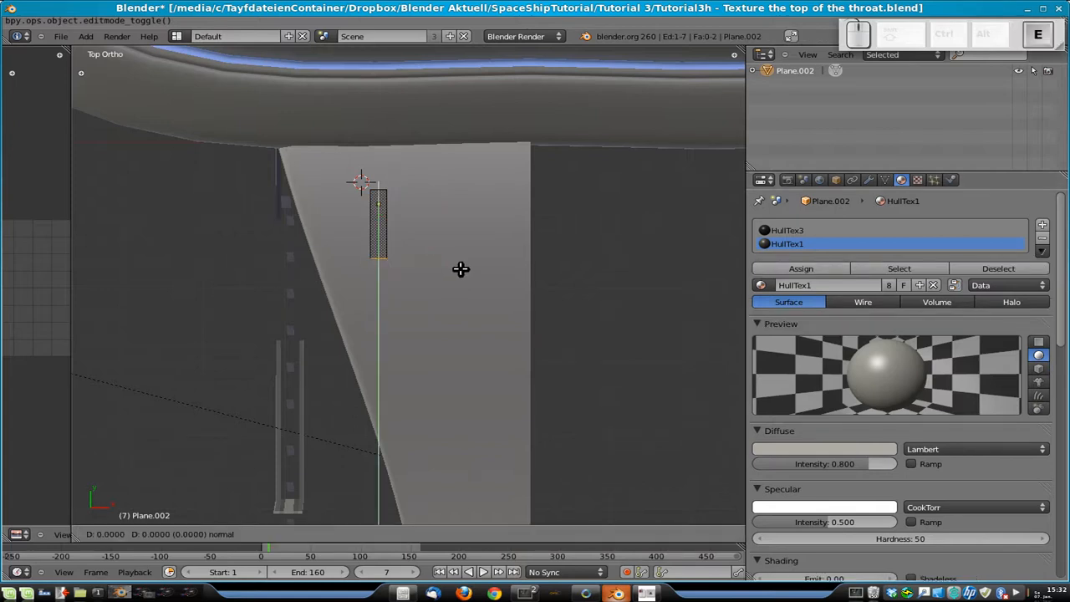
click(463, 321)
key(Tab)
key(Tab)
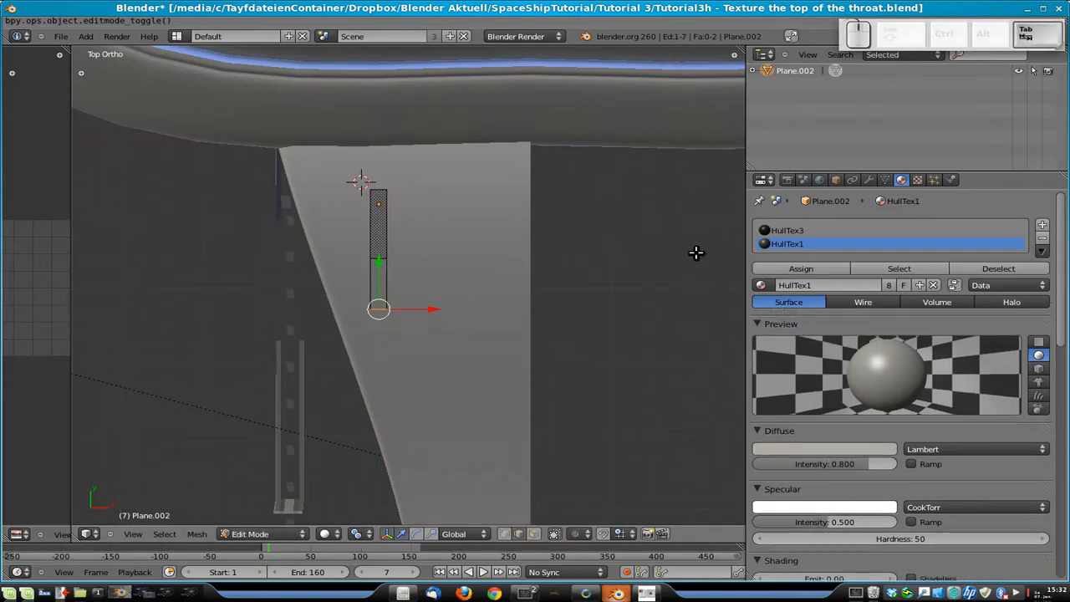
- Extrude the strip's new end edge about 0.45 units farther from the saucer along the global Y axis, using HullTex3
click(794, 231)
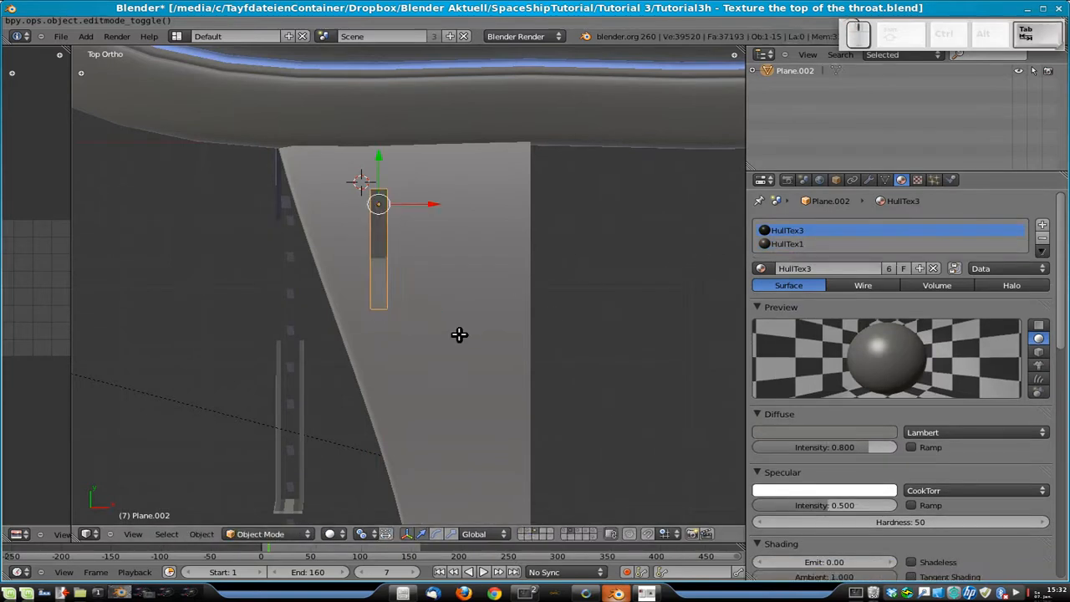
key(e)
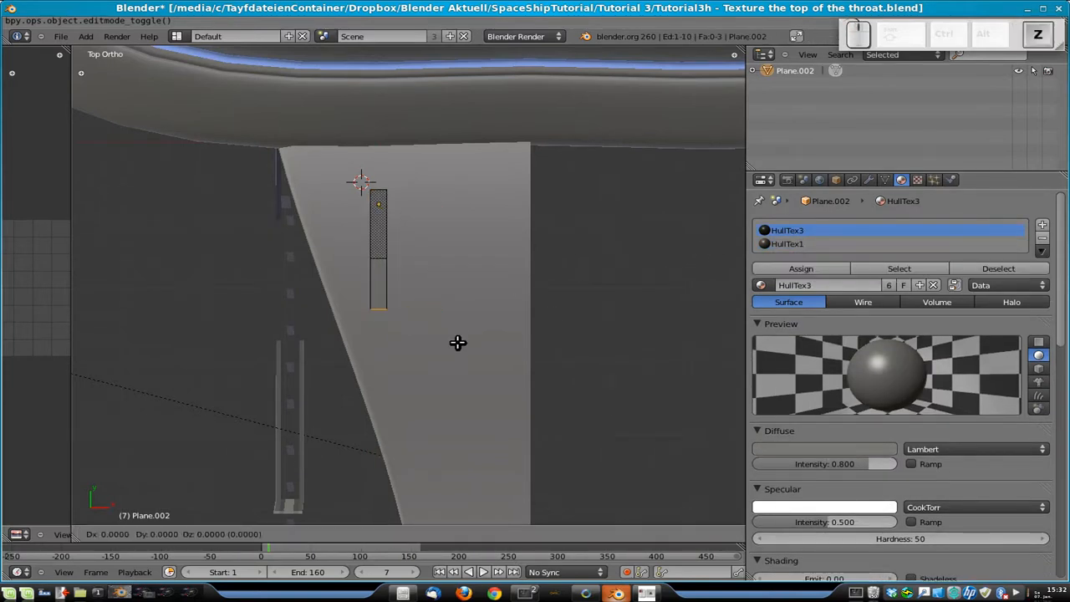
key(x)
key(y)
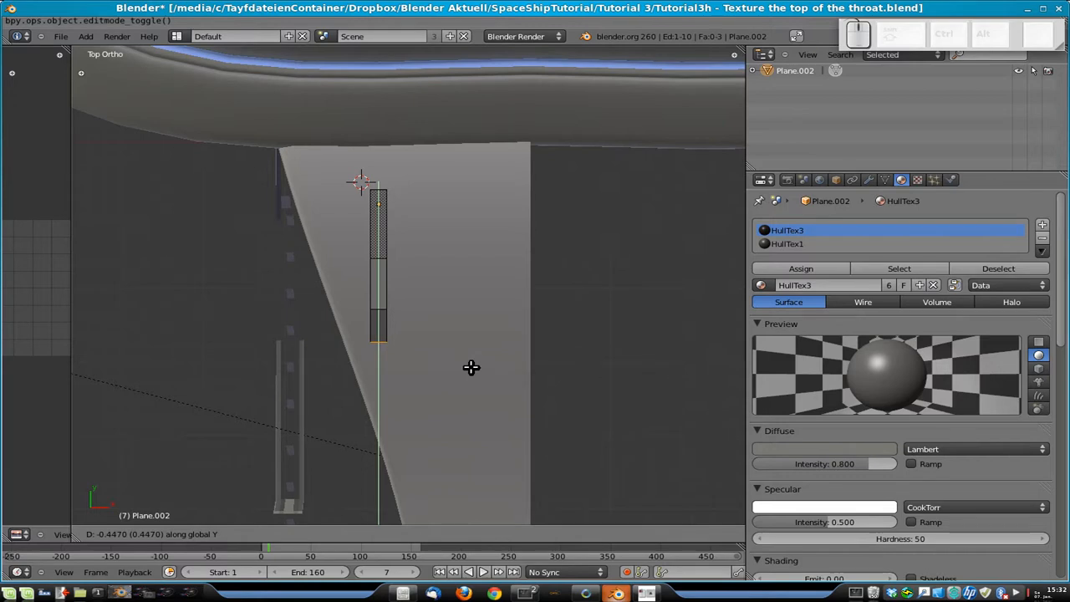
click(471, 366)
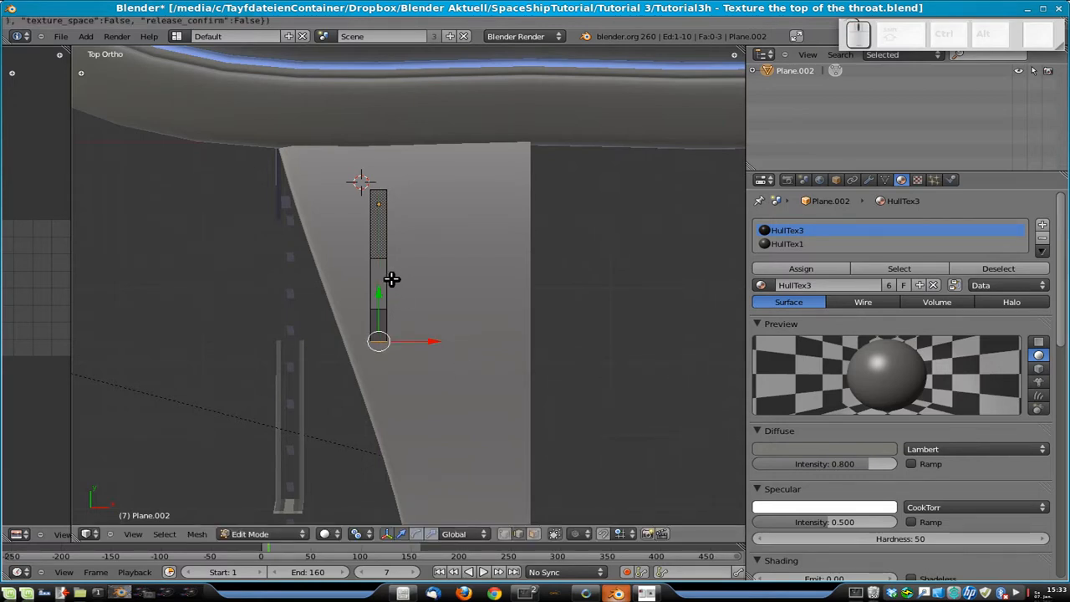
- Narrow the whole three-segment strip along the global X axis to about 0.6 of its width
key(a)
key(a)
key(s)
key(x)
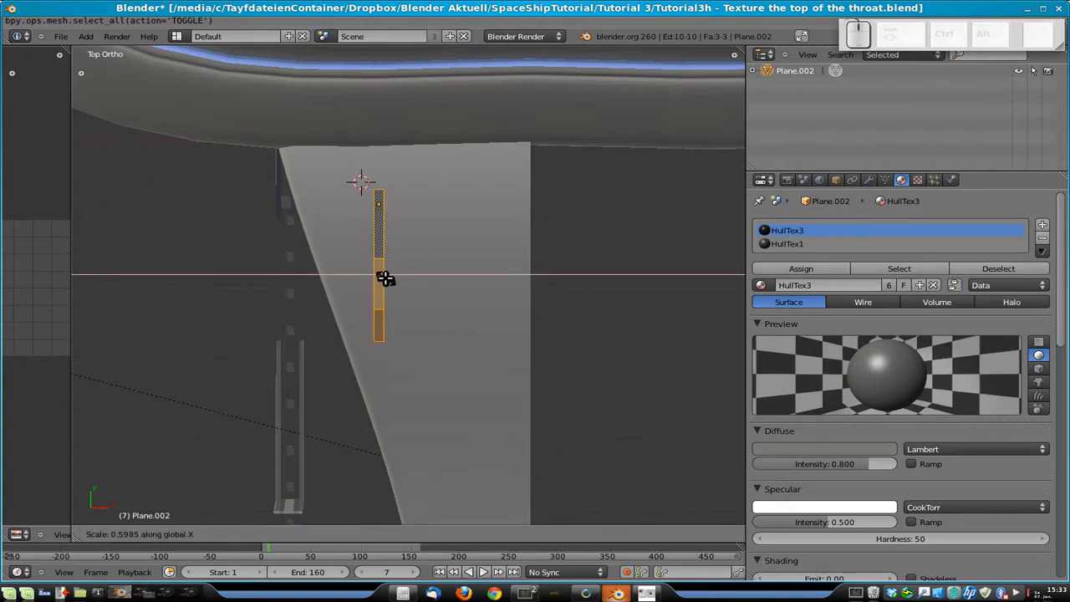
click(384, 279)
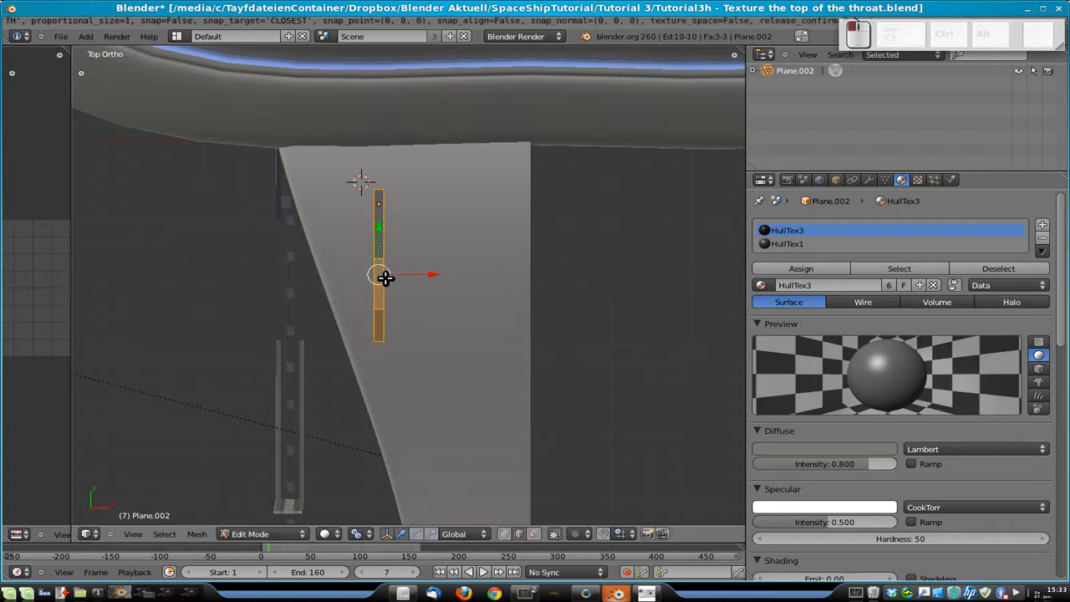
key(Tab)
- Add a loop cut across the strip segment nearest the saucer and slide it close to the saucer-side end
scroll(465, 310, down, 3)
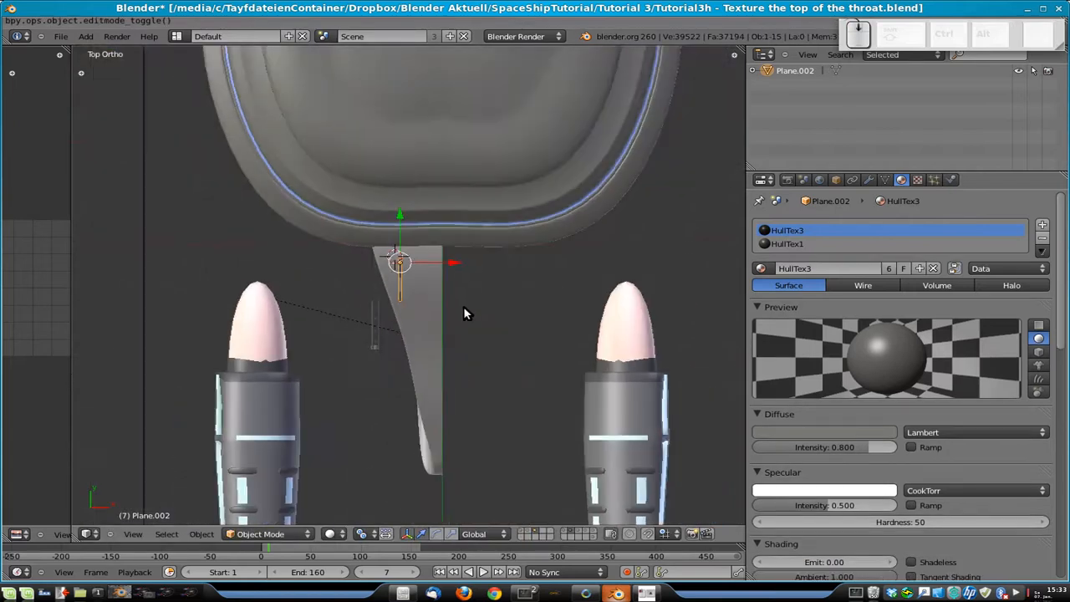
scroll(465, 311, up, 5)
middle_drag(331, 360, 425, 249)
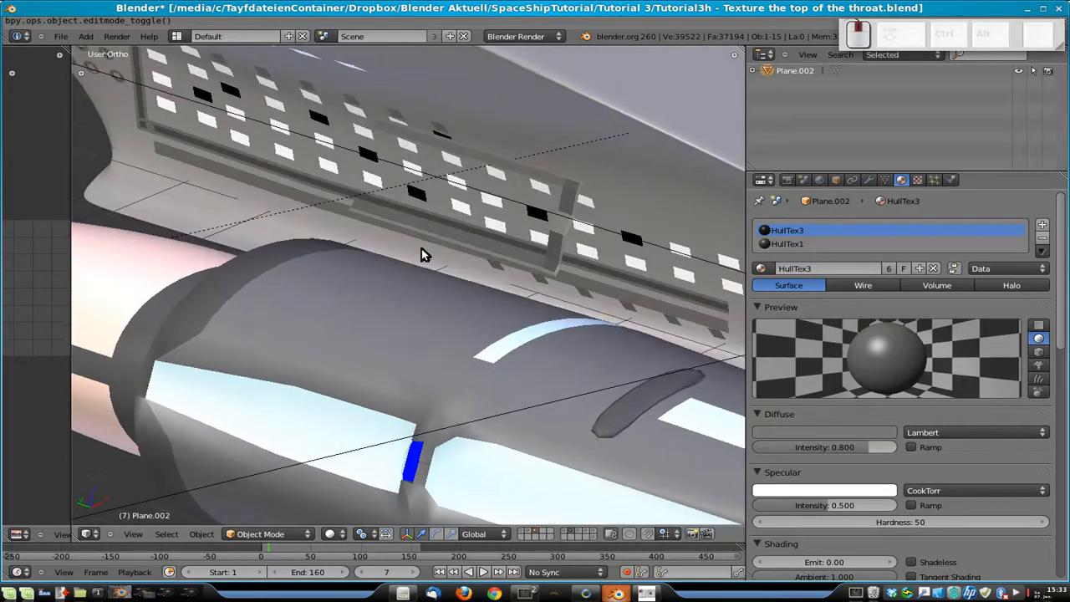
key(KP_7)
key(Tab)
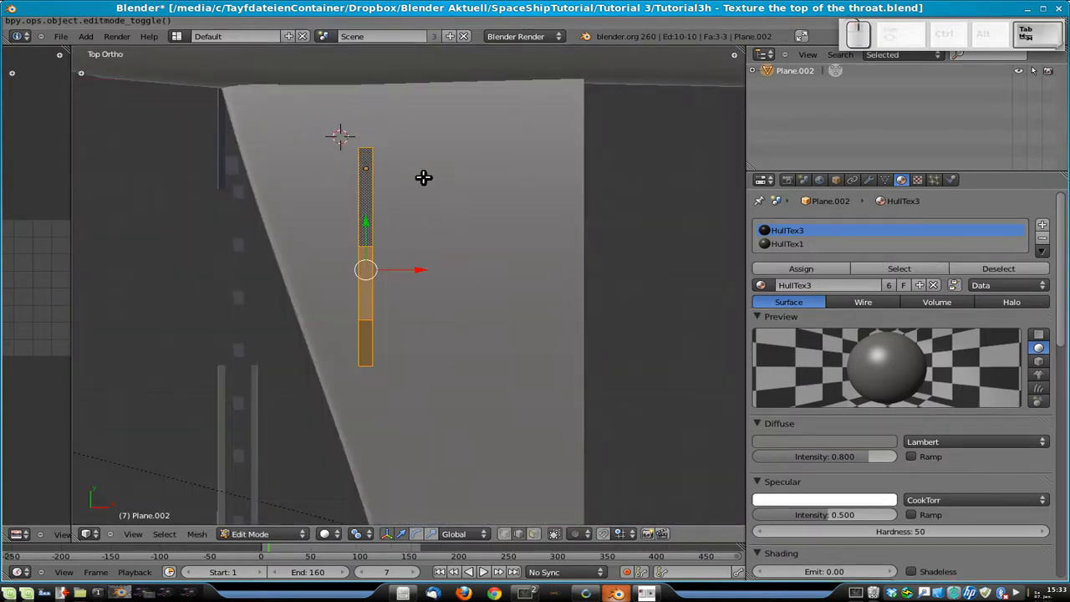
click(83, 66)
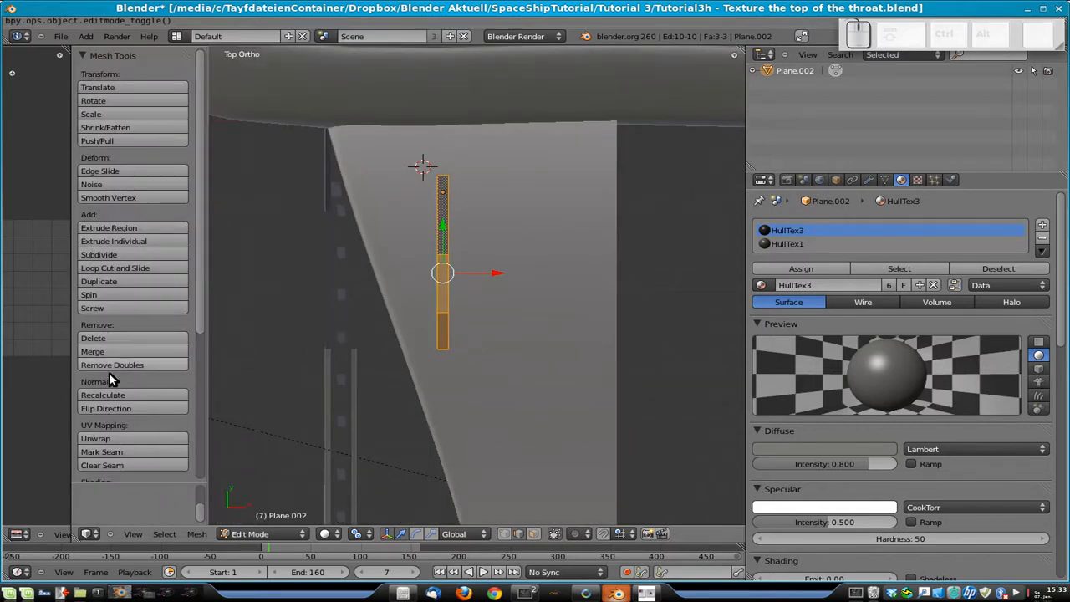
click(115, 267)
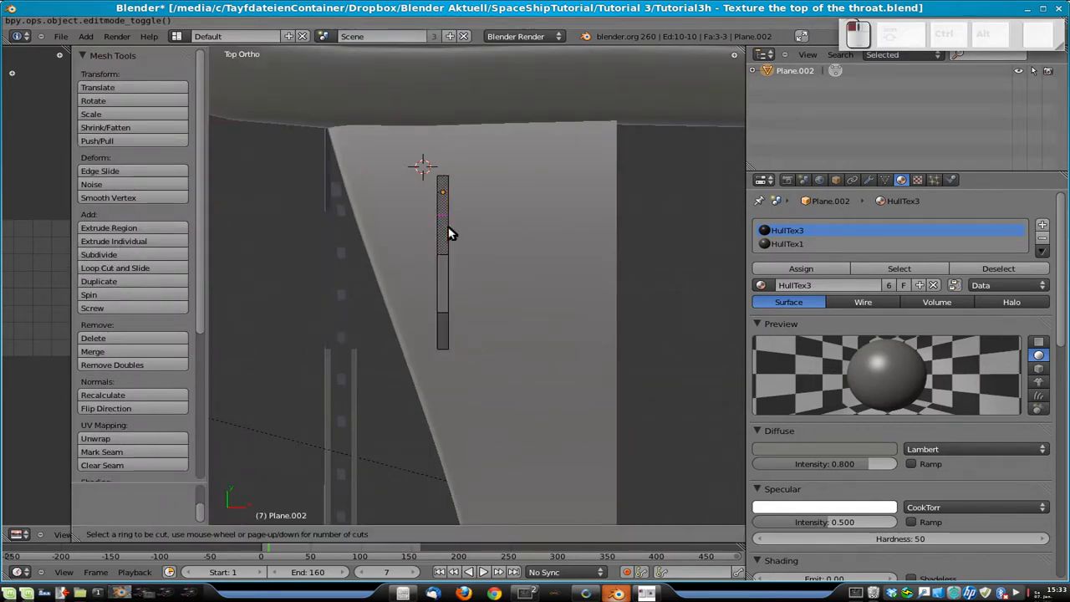
click(442, 198)
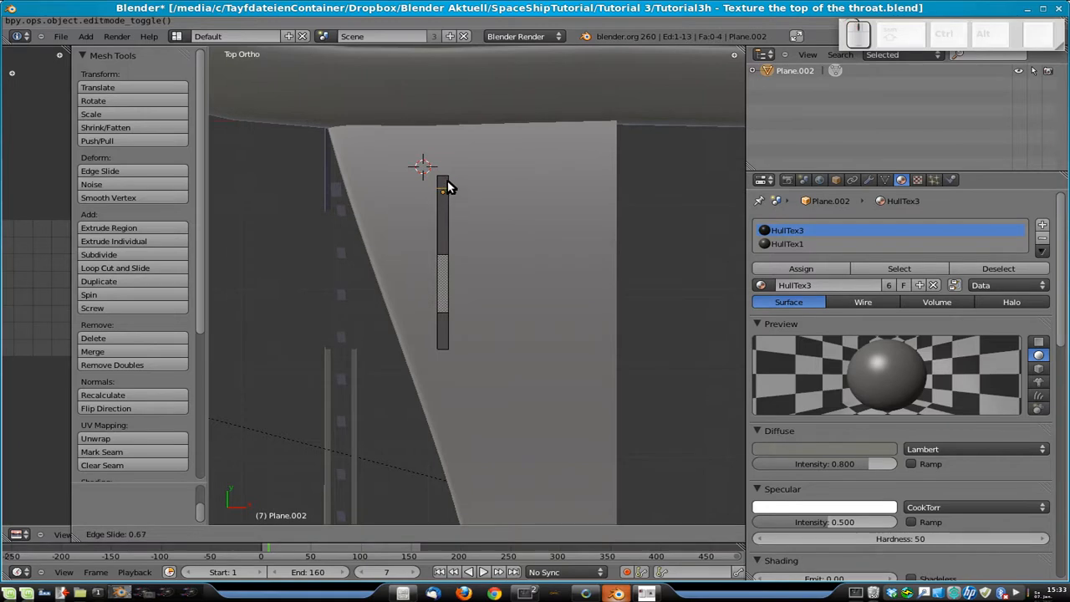
click(447, 186)
- Extrude the inner side edge of the short end segment about 1.51 units along global X toward the throat's centreline
right_click(445, 183)
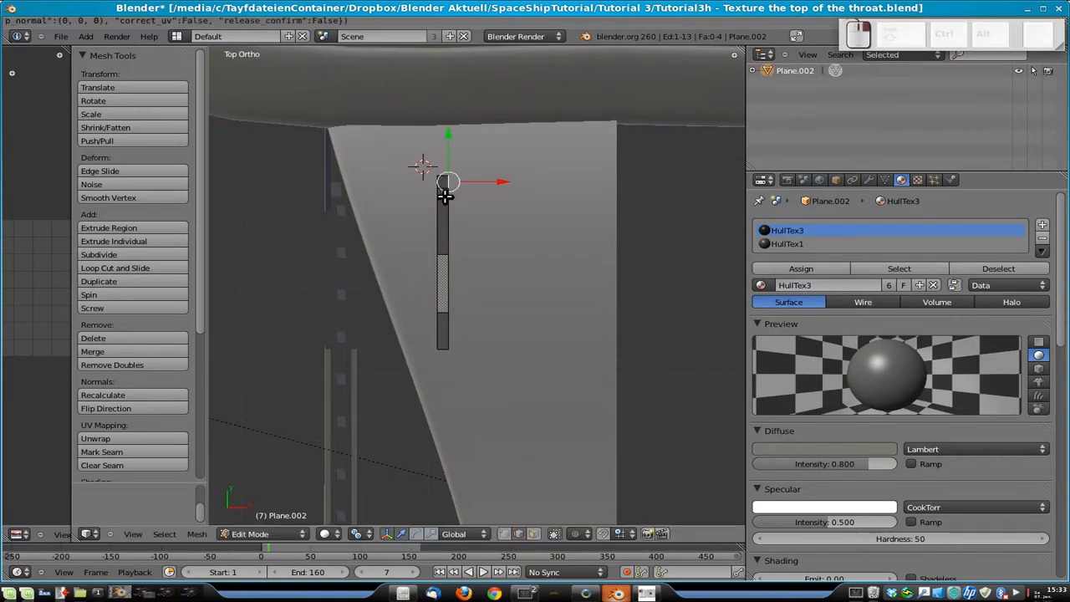
key(e)
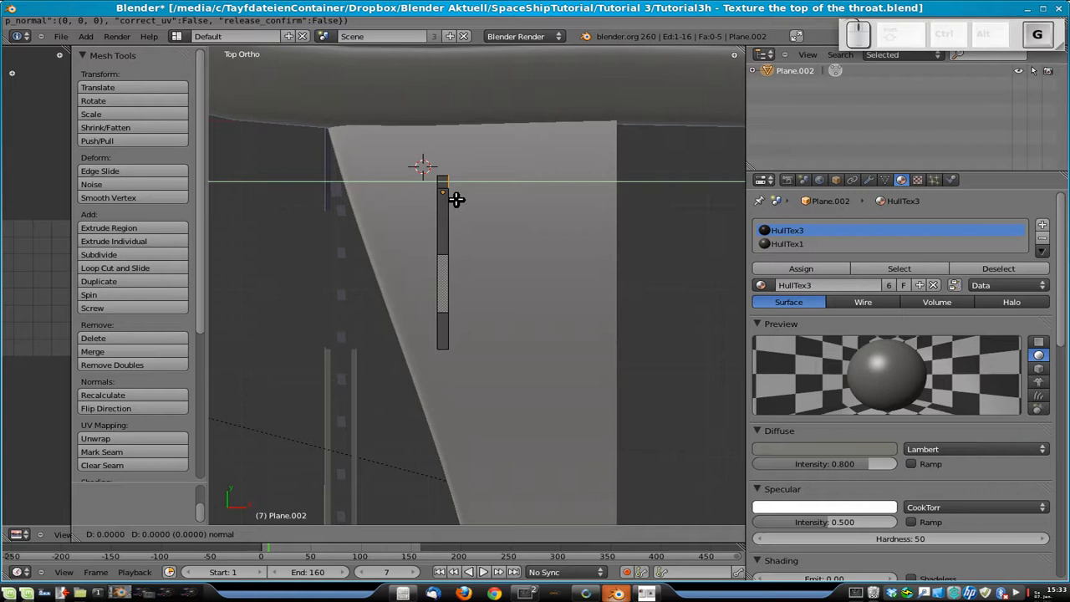
key(x)
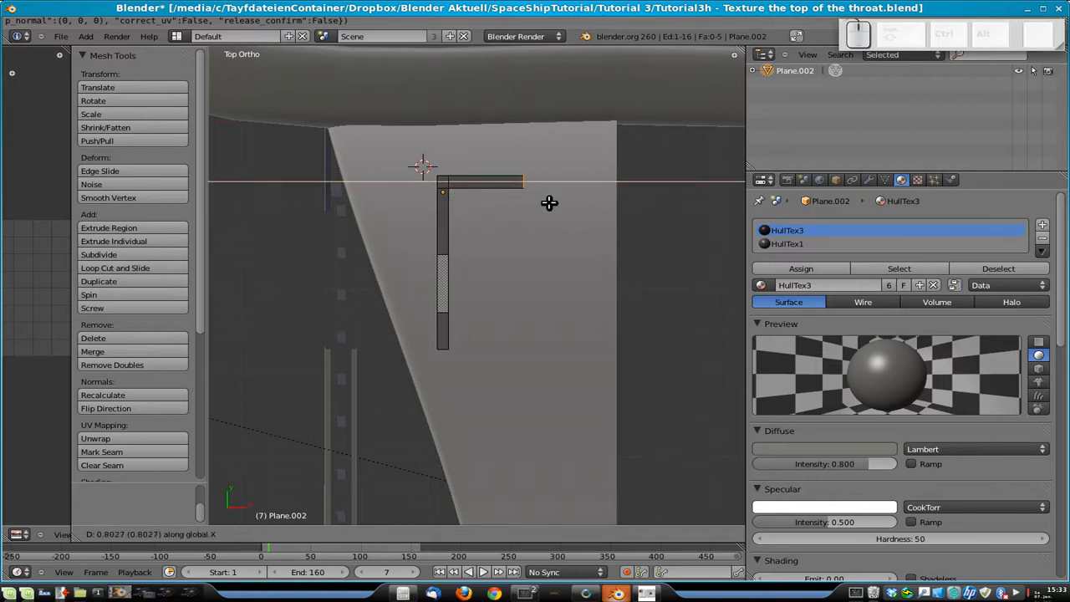
click(597, 204)
- Leave the strip's mesh editing and add a Mirror modifier on the X axis to the TextureThroat model
scroll(566, 265, down, 5)
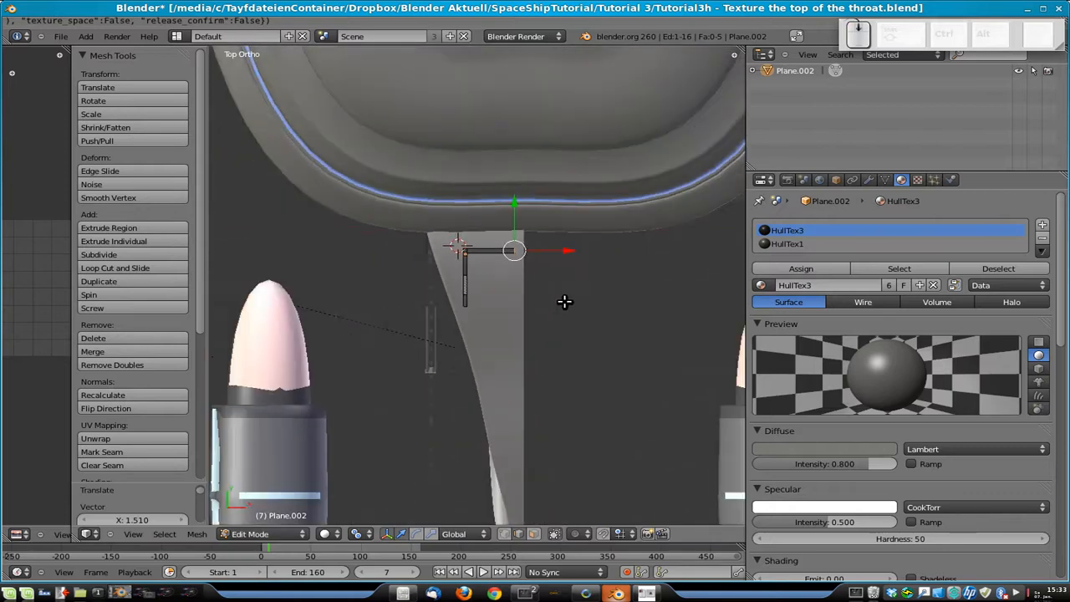
scroll(523, 373, down, 2)
scroll(523, 371, up, 2)
scroll(487, 340, up, 6)
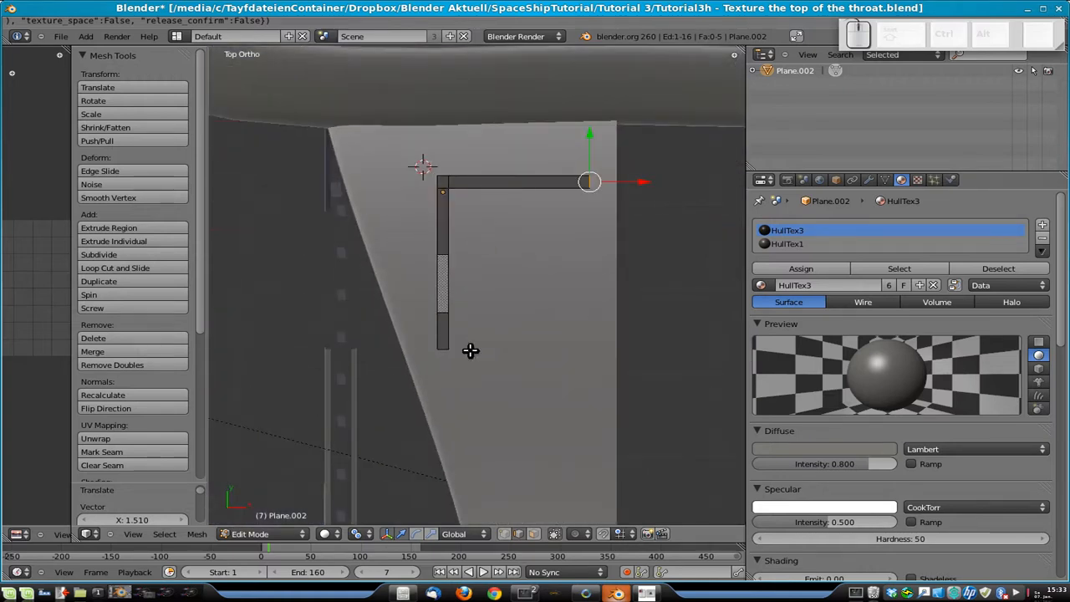
key(Tab)
right_click(520, 329)
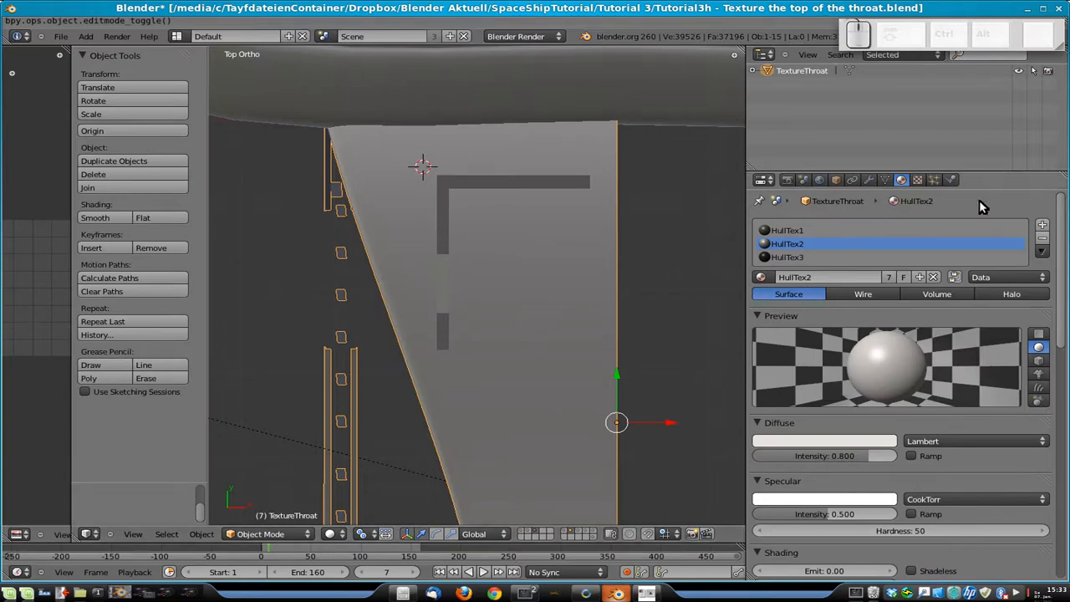
click(869, 180)
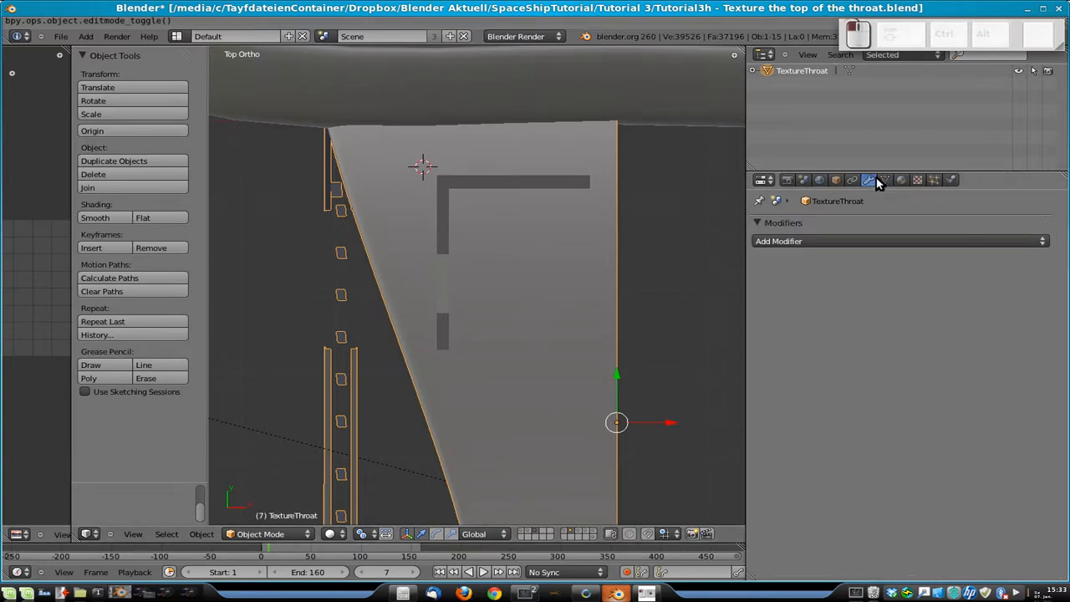
click(783, 242)
click(584, 372)
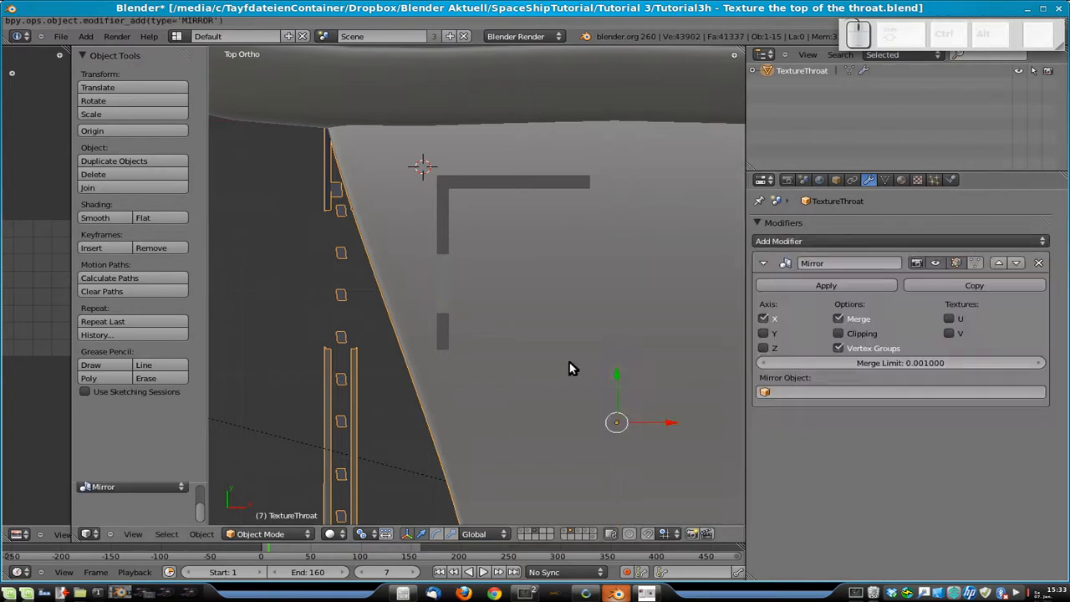
- Add a Mirror modifier on the X axis to the L-shaped strip plane
scroll(577, 280, down, 3)
right_click(515, 224)
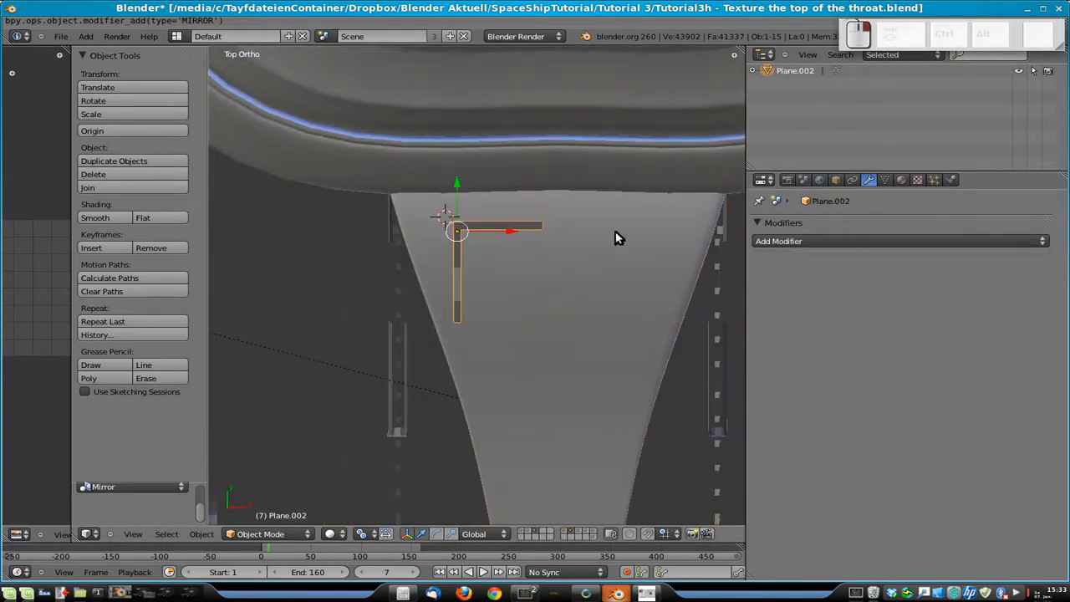
click(827, 242)
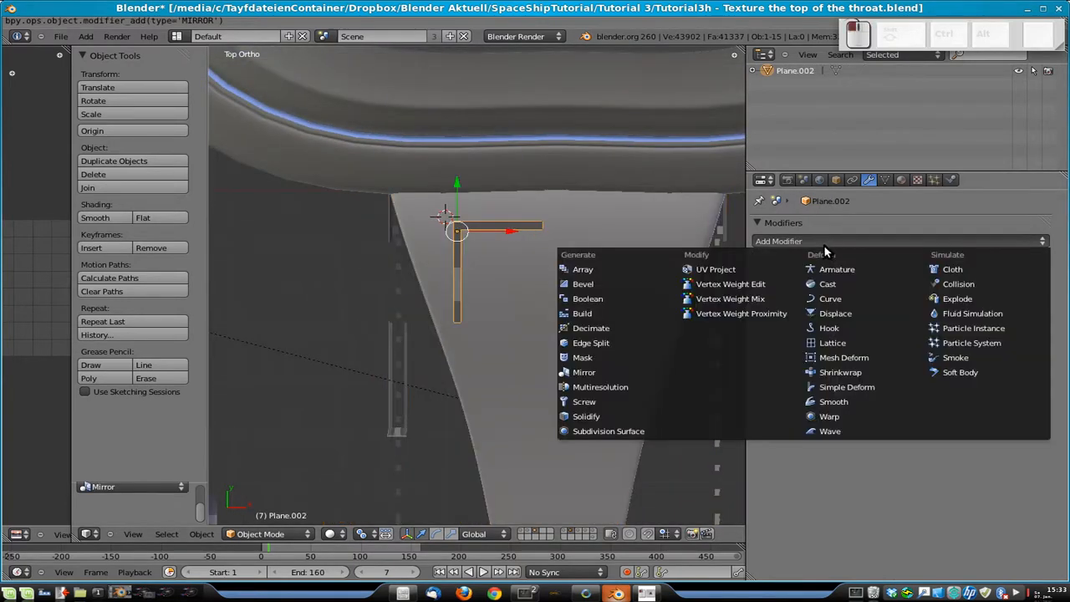
click(605, 373)
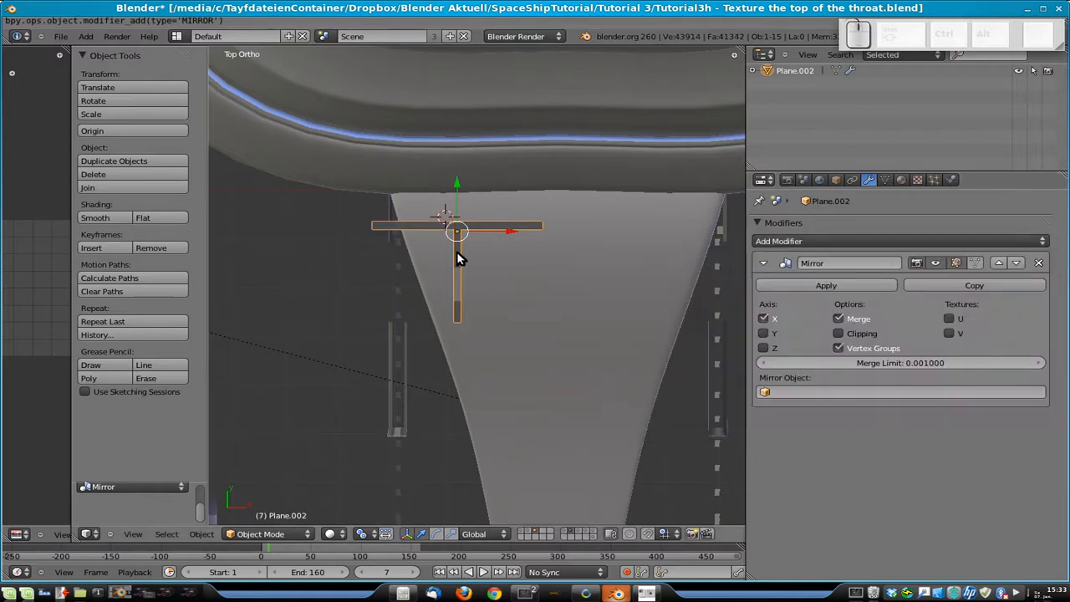
- Shift the strip's whole mesh about 0.10 units along global X, off its object origin, to leave a gap between the mirrored halves
right_click(627, 325)
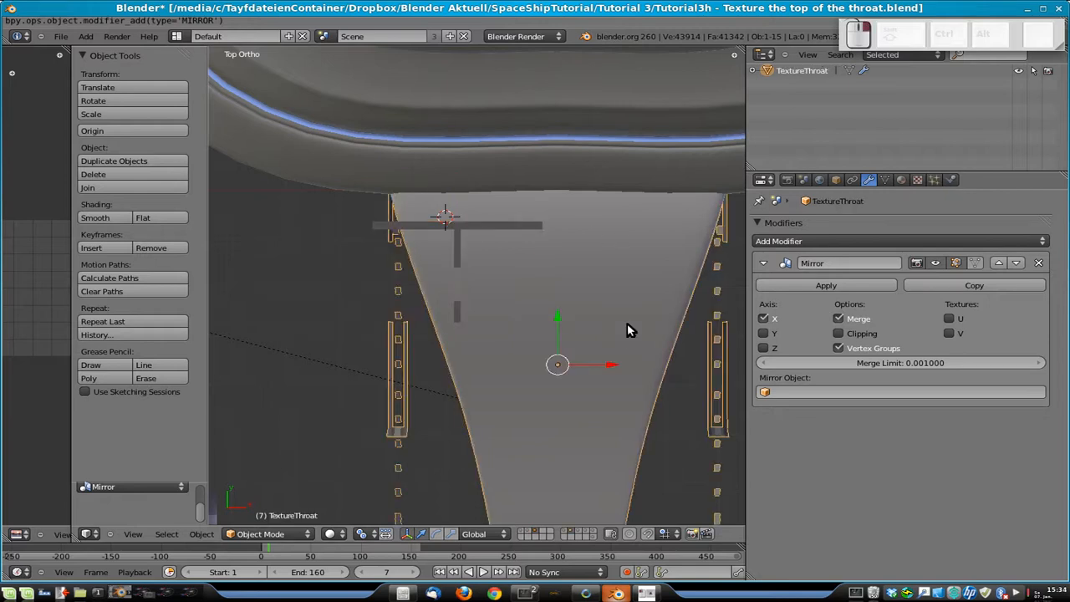
right_click(472, 224)
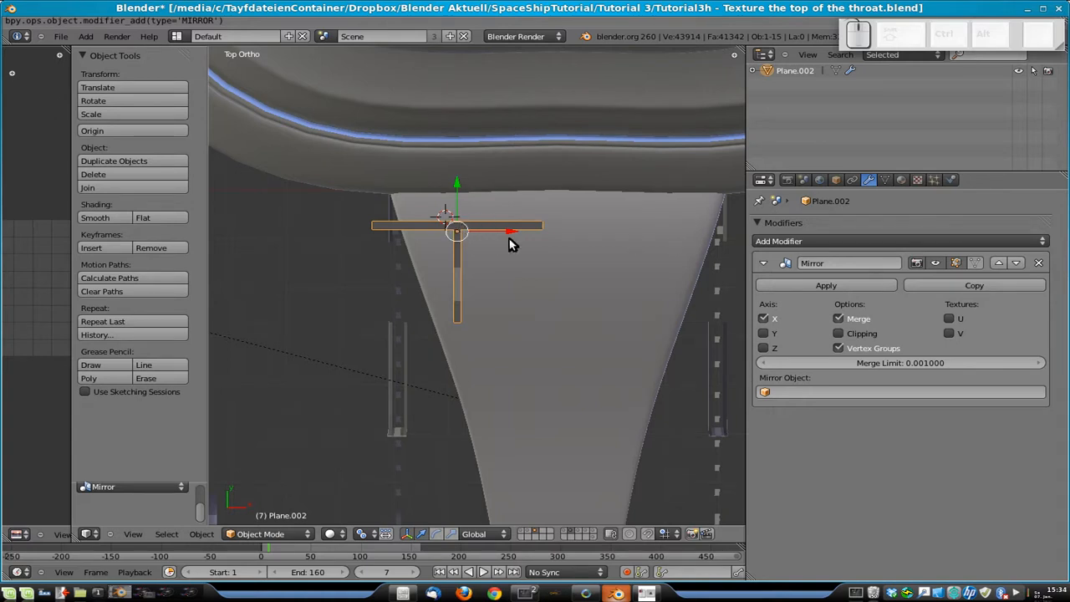
scroll(463, 259, up, 3)
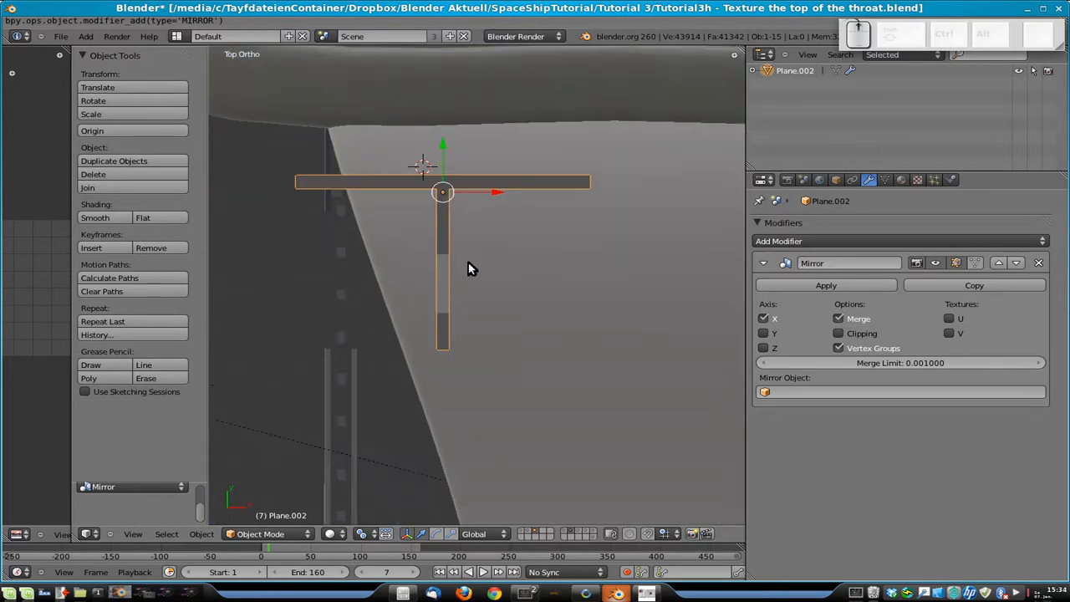
key(Tab)
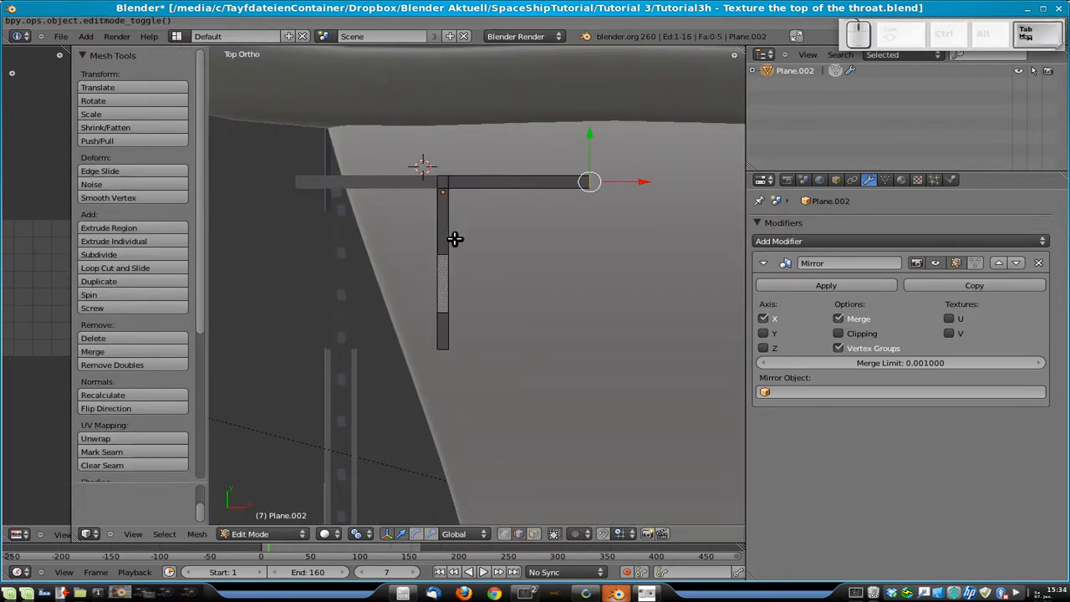
key(l)
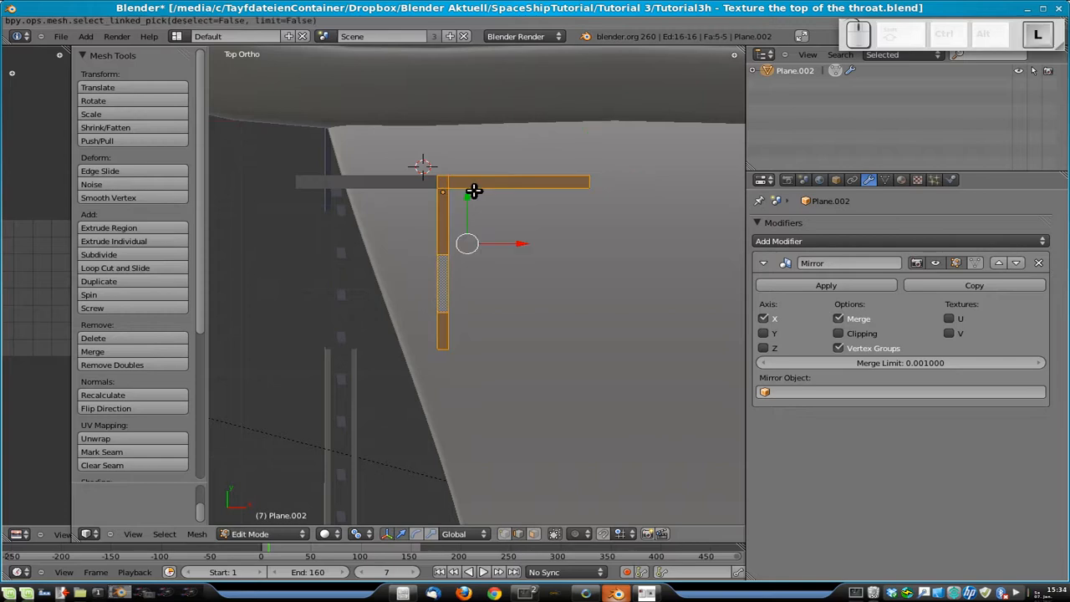
key(g)
key(x)
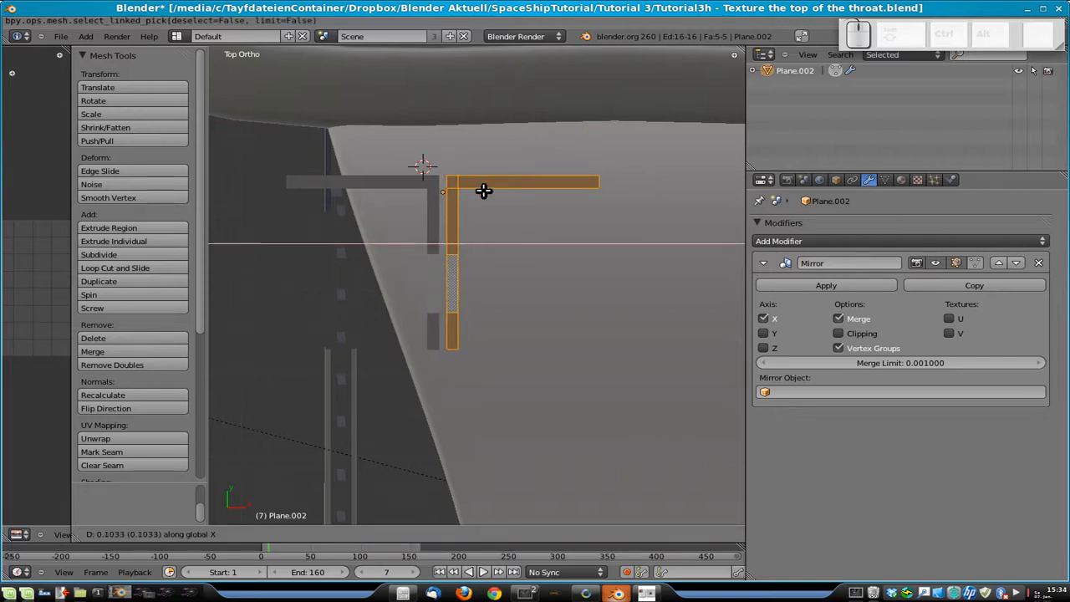
click(483, 191)
key(Tab)
- Select the TextureThroat model
right_click(687, 319)
scroll(671, 307, down, 5)
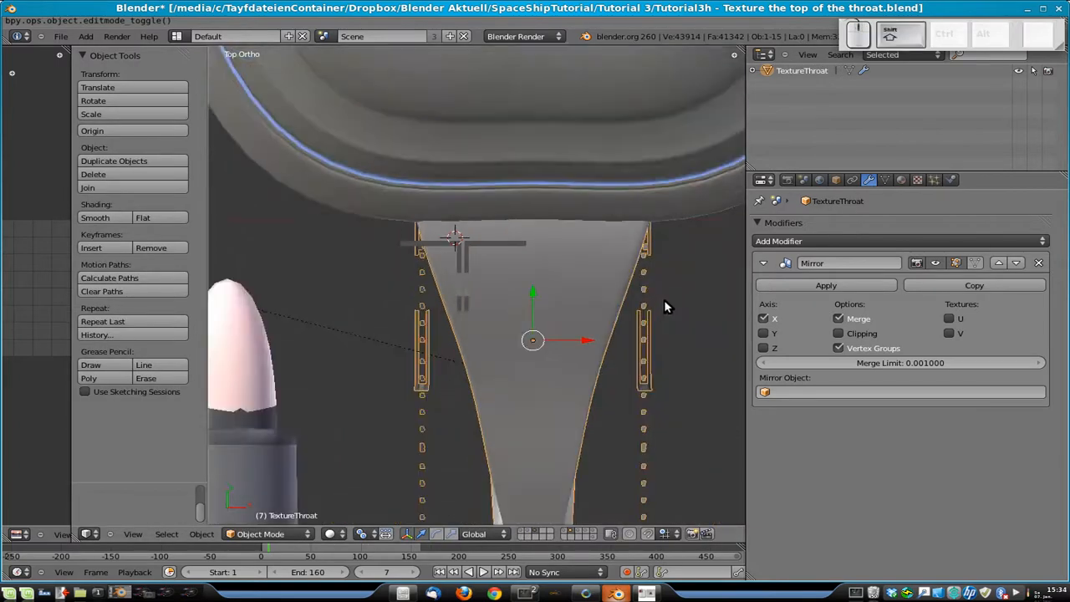
key(shift+s)
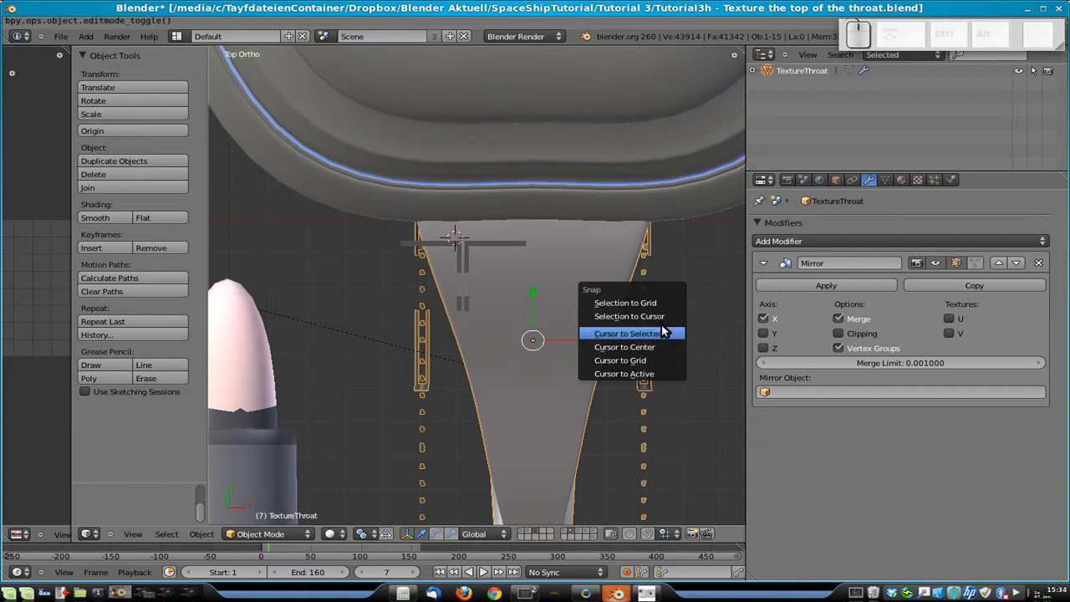
click(667, 315)
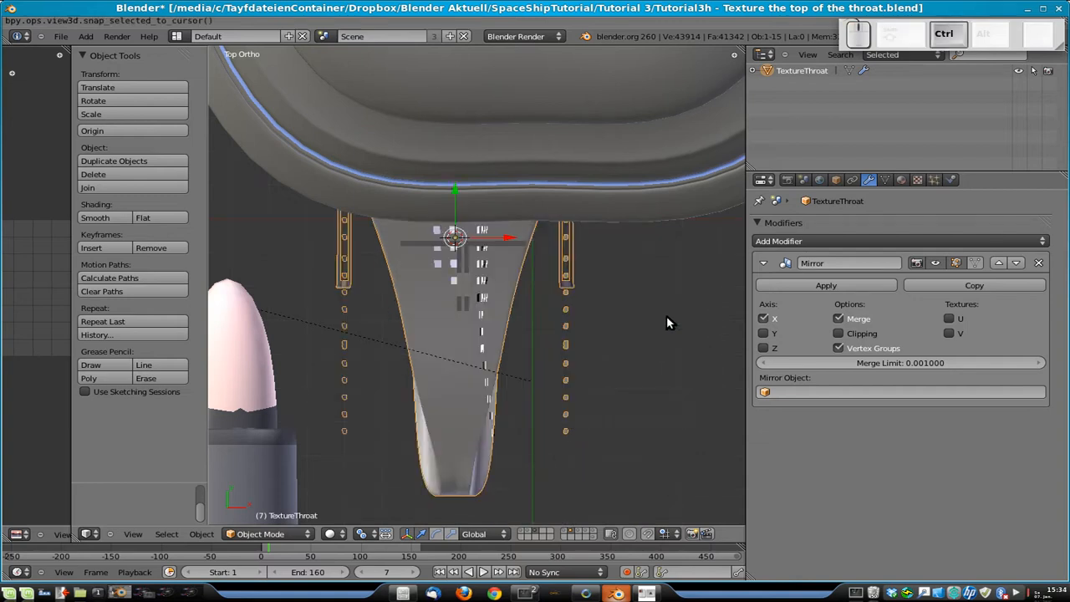
key(ctrl+z)
- Snap the 3D cursor to the selected throat model's origin and snap the mirrored strip object to that cursor
key(shift+s)
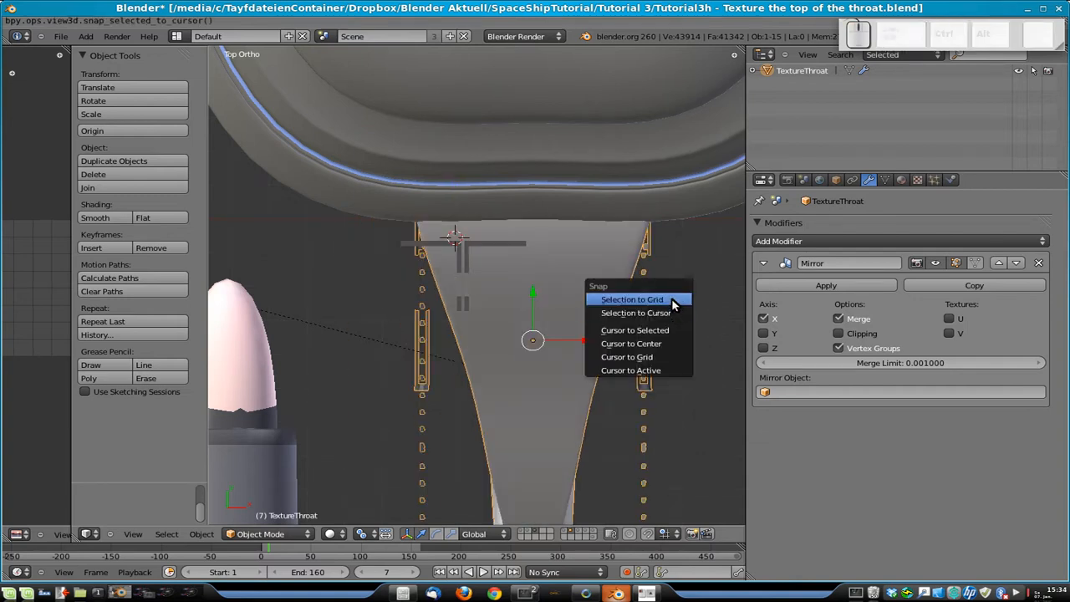
click(662, 331)
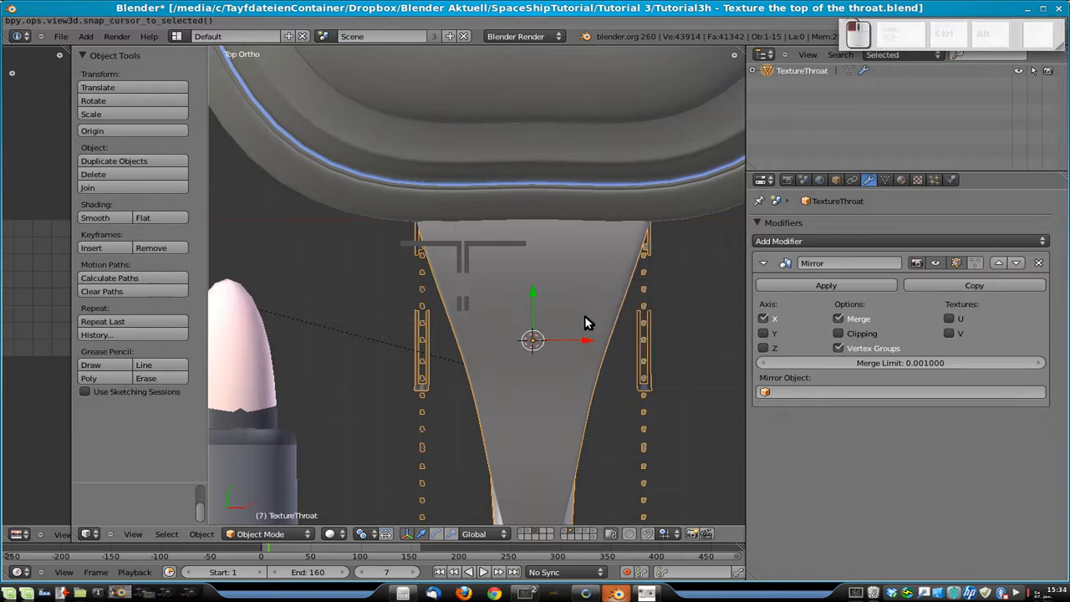
right_click(466, 256)
key(shift+s)
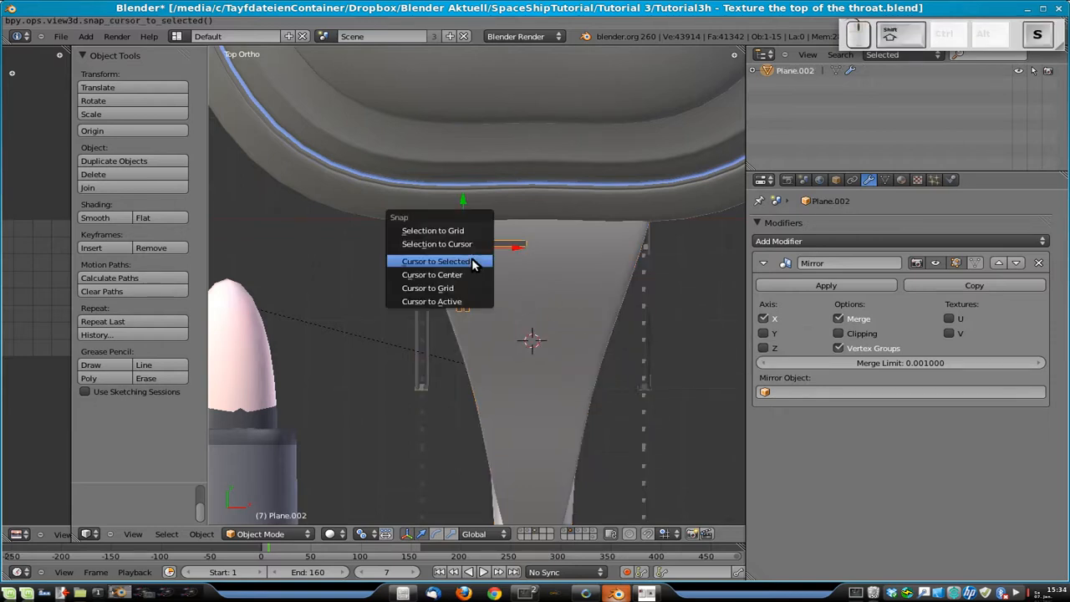
click(471, 244)
- Raise the strip object about 5.29 units along global Z so that it sits above the throat's top surface
middle_drag(500, 347, 571, 334)
key(g)
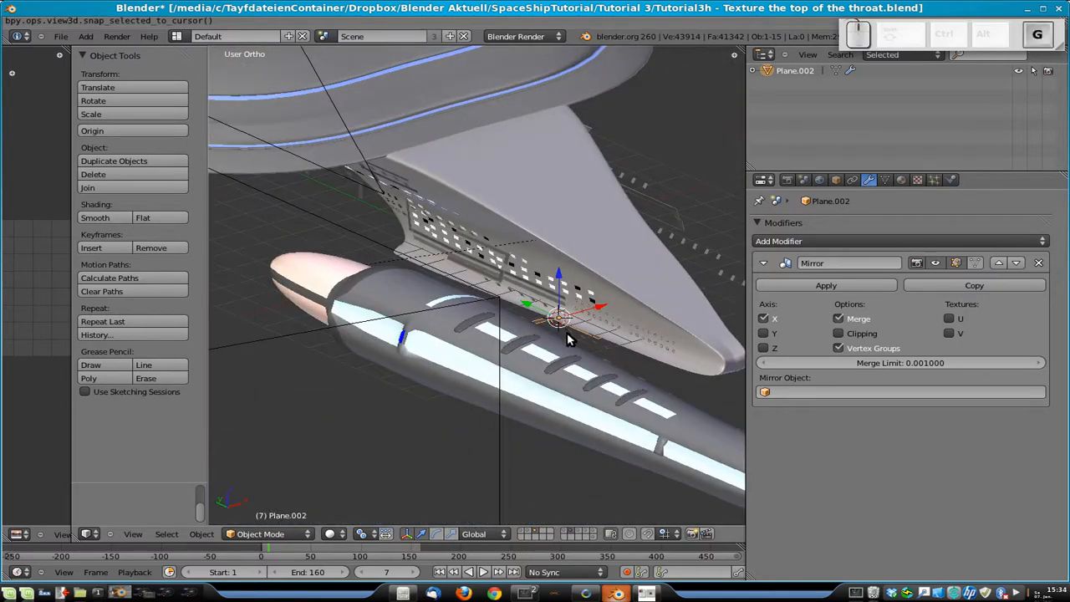
key(z)
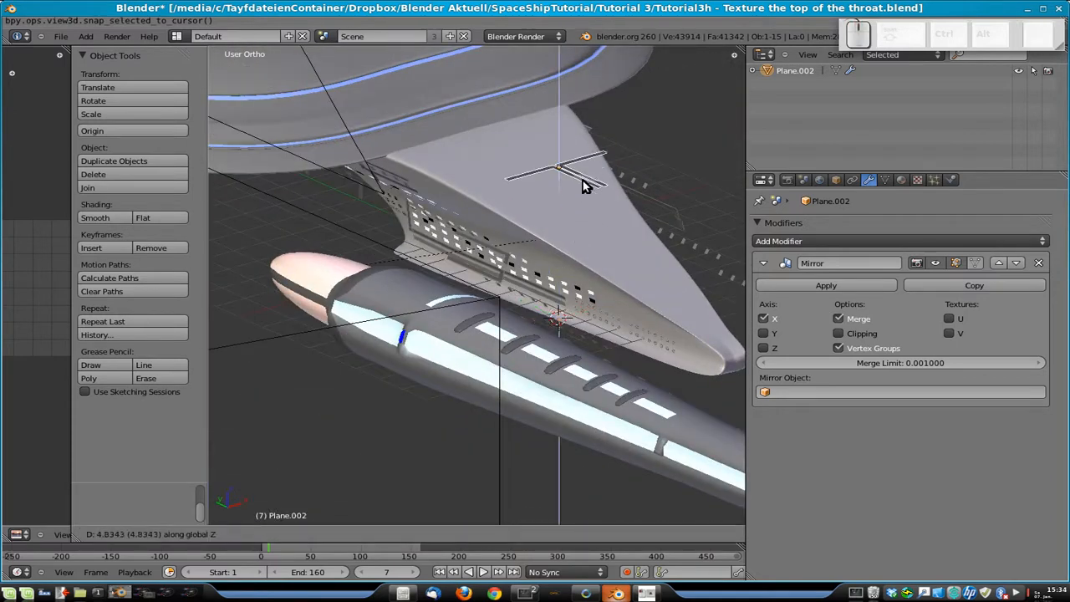
click(585, 174)
- Move the strip object about 3.09 units along global Y, up the throat's centreline toward the saucer
key(KP_7)
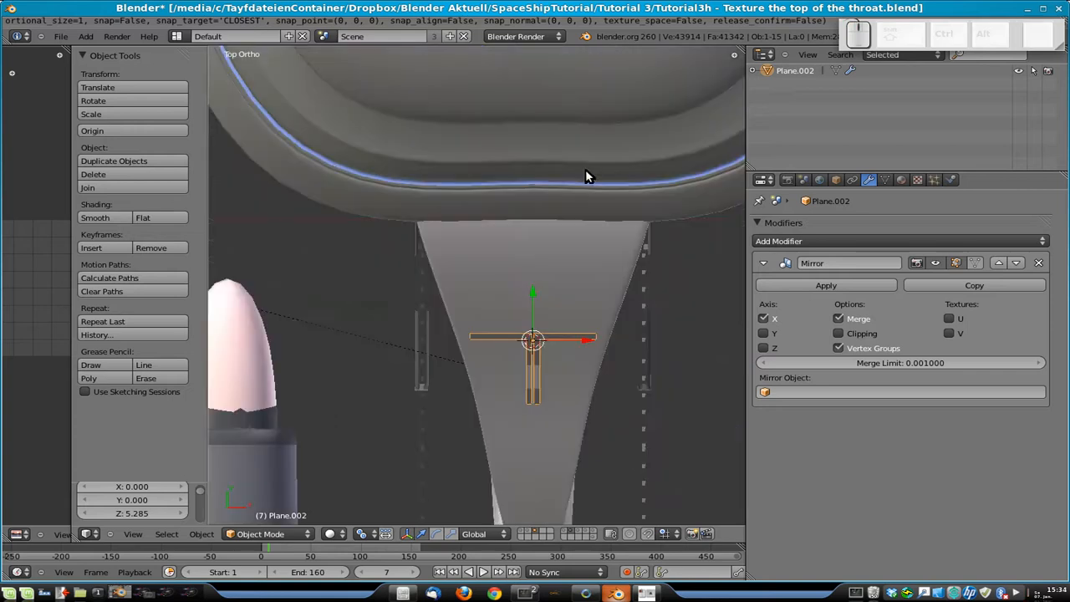
key(Tab)
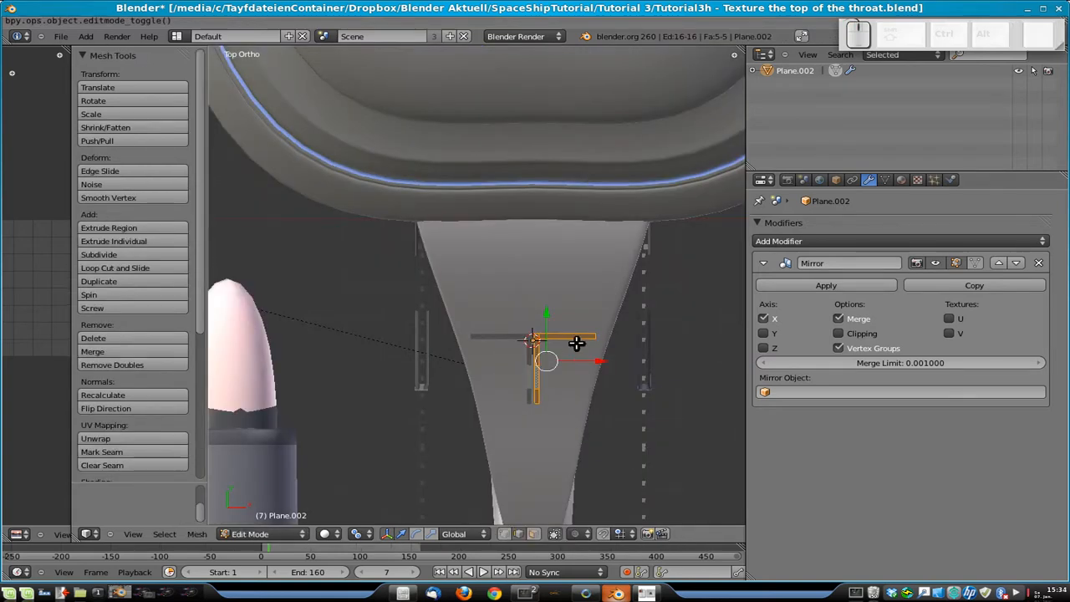
key(Tab)
key(g)
key(x)
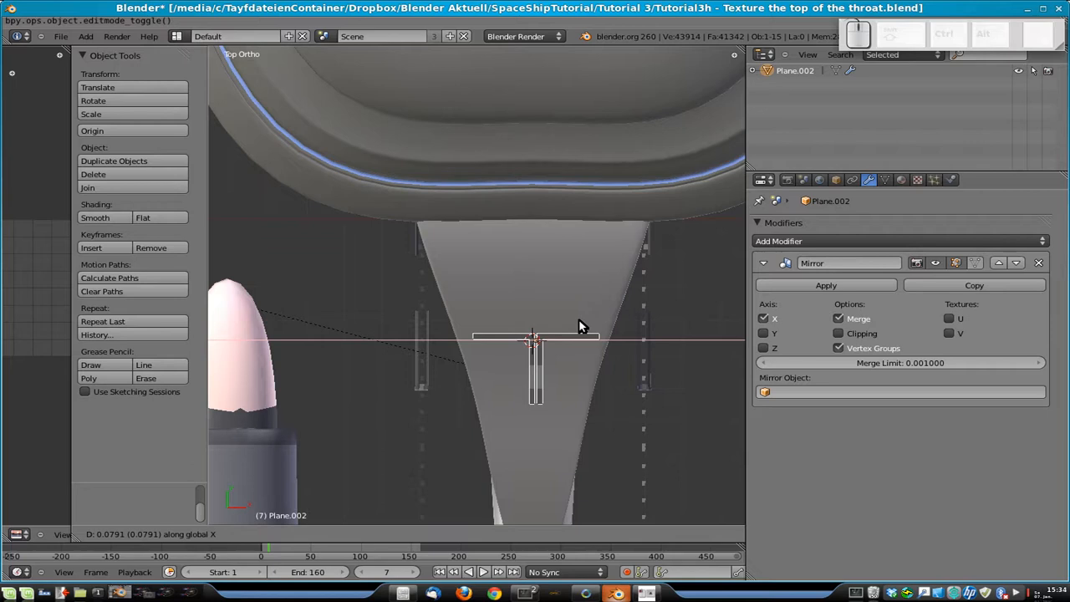
key(y)
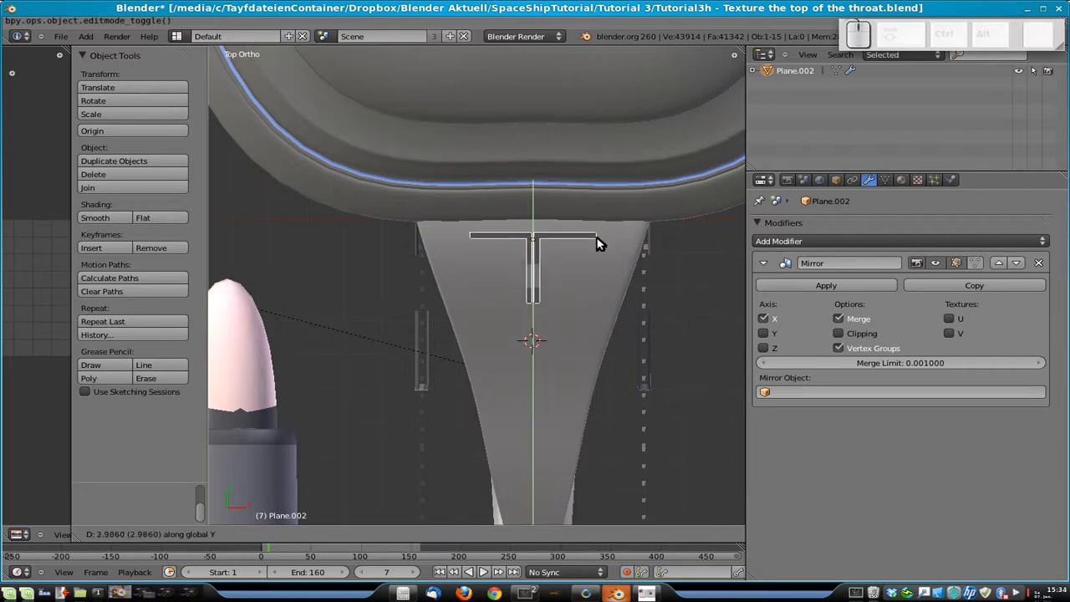
click(589, 247)
- Add a loop cut across the strip's segment just behind the saucer-side arm and slide it close to the end farthest from the saucer
scroll(580, 280, up, 4)
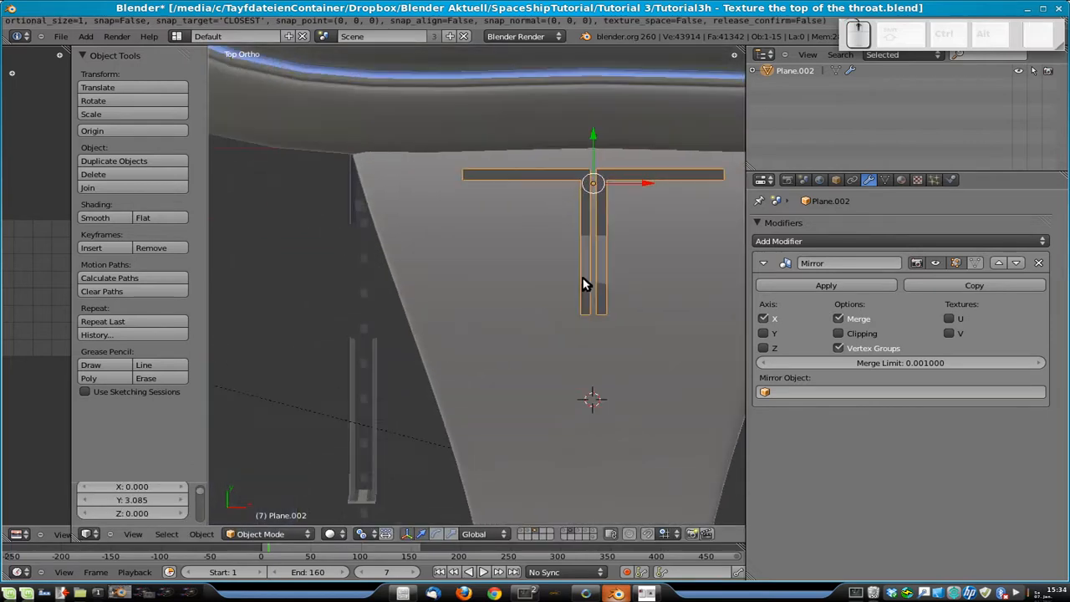
key(Tab)
shift+middle_drag(616, 281, 516, 299)
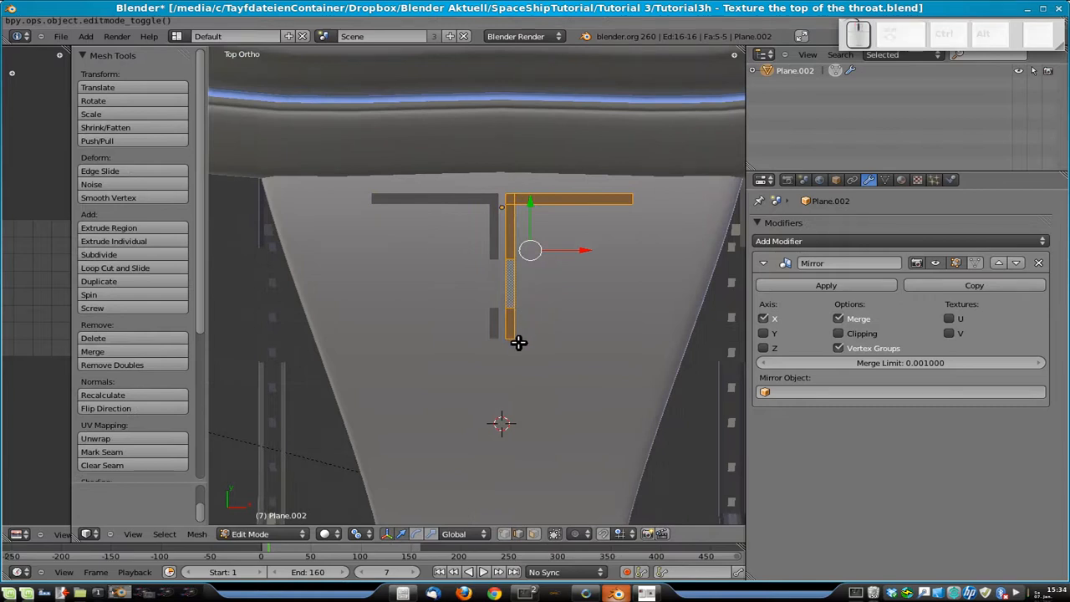
middle_drag(582, 405, 475, 329)
key(KP_7)
click(109, 268)
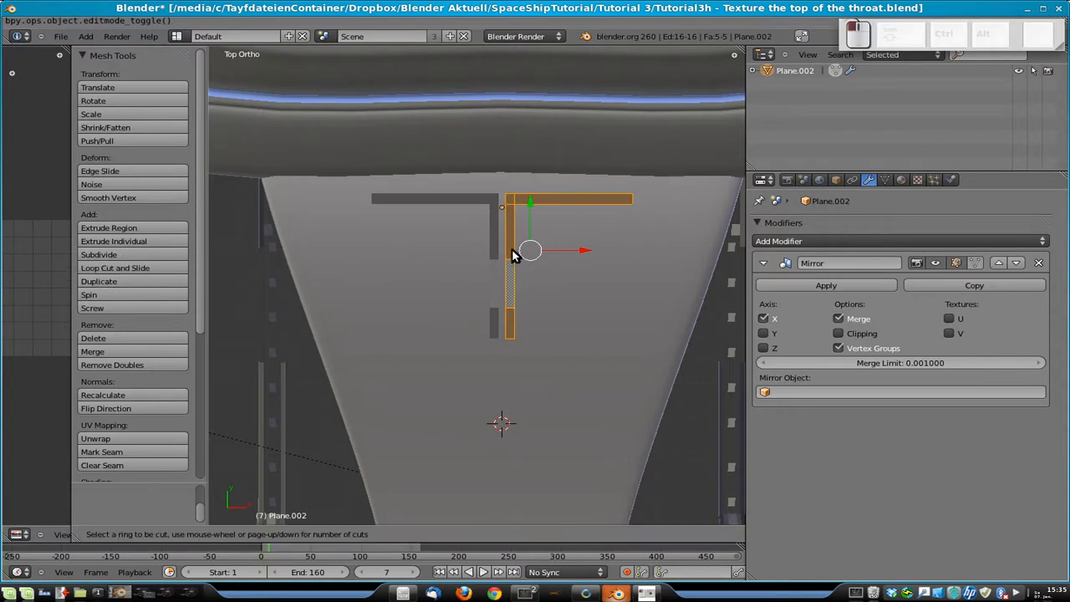
click(513, 239)
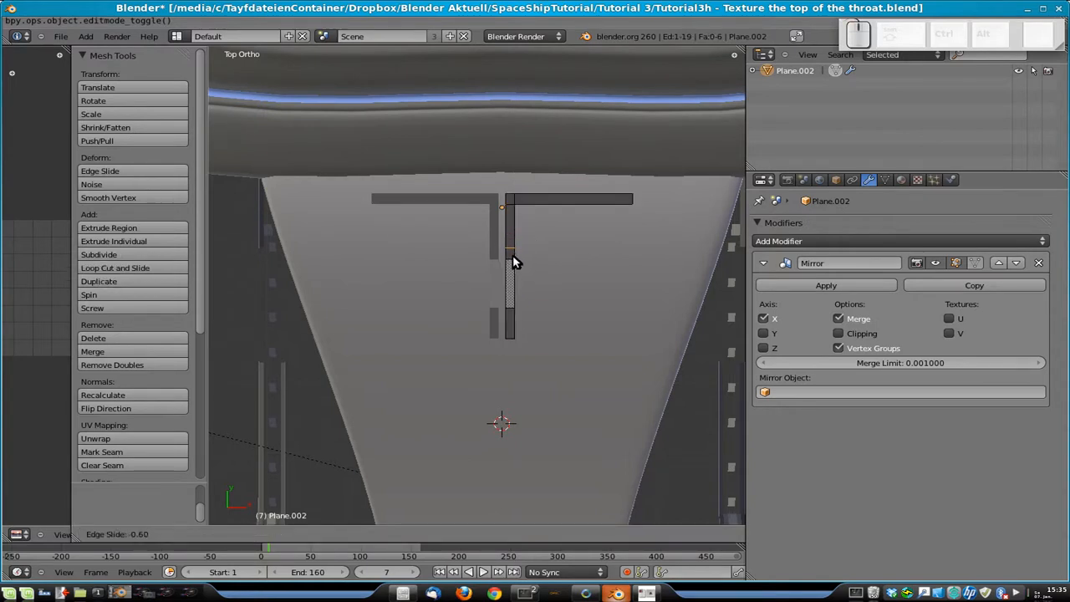
click(509, 254)
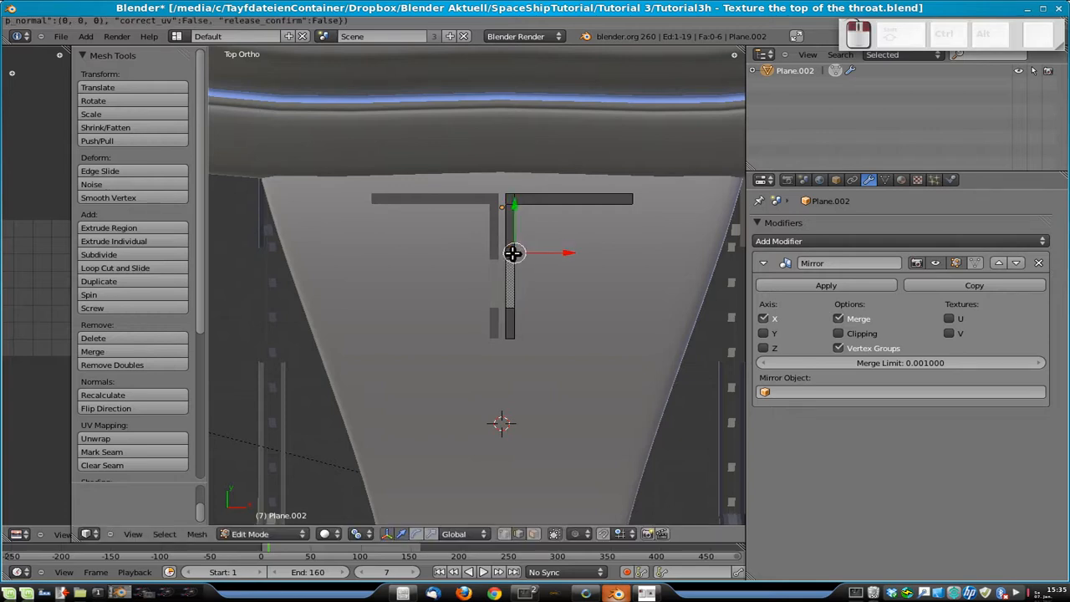
- Extrude the new short segment's outer edge about 2.15 units outward along X and loop-cut the resulting arm near its outer end
key(e)
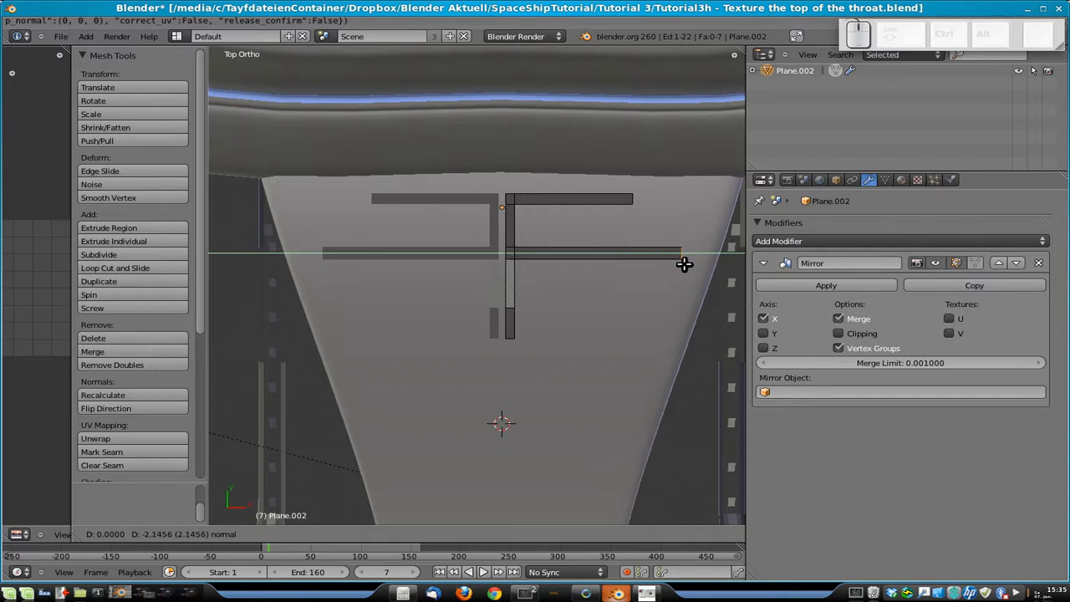
click(684, 264)
click(116, 268)
click(593, 252)
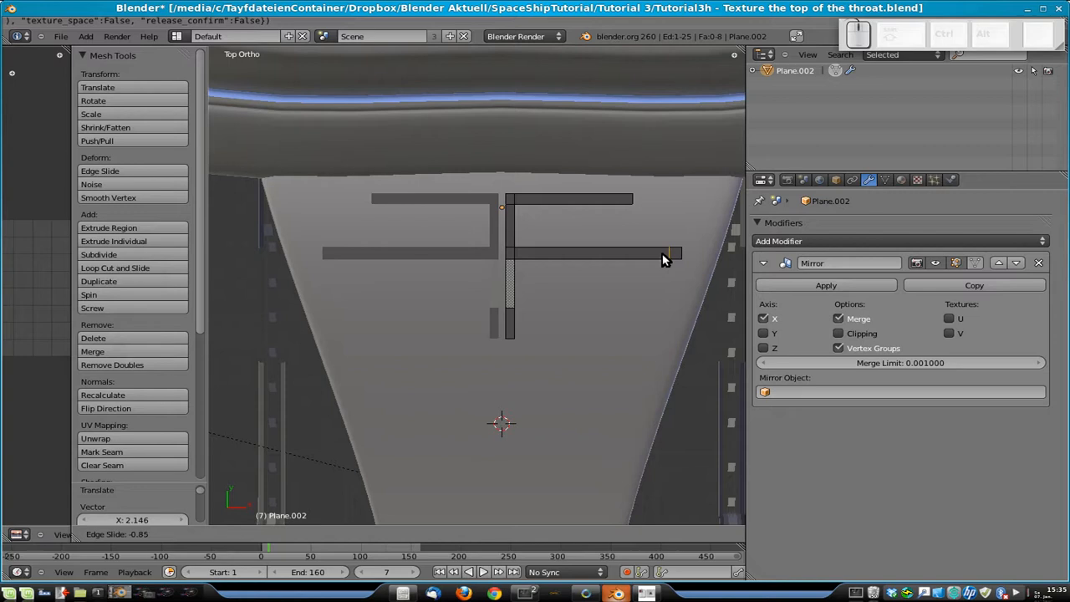
click(660, 259)
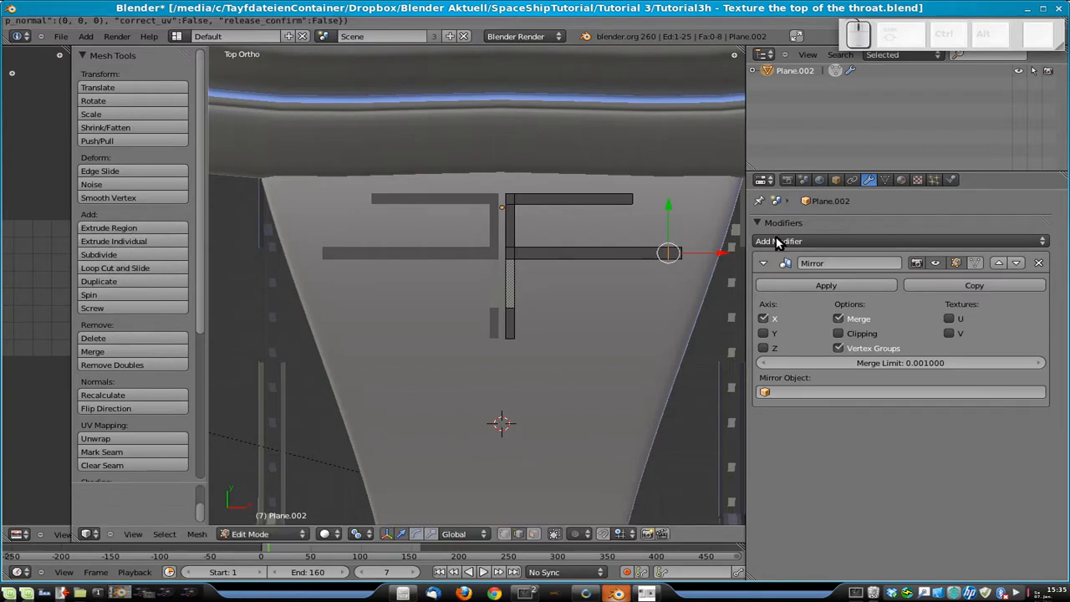
- Extrude the saucer-facing edge of the long arm's end segment about 0.23 units toward the saucer
right_click(673, 251)
key(e)
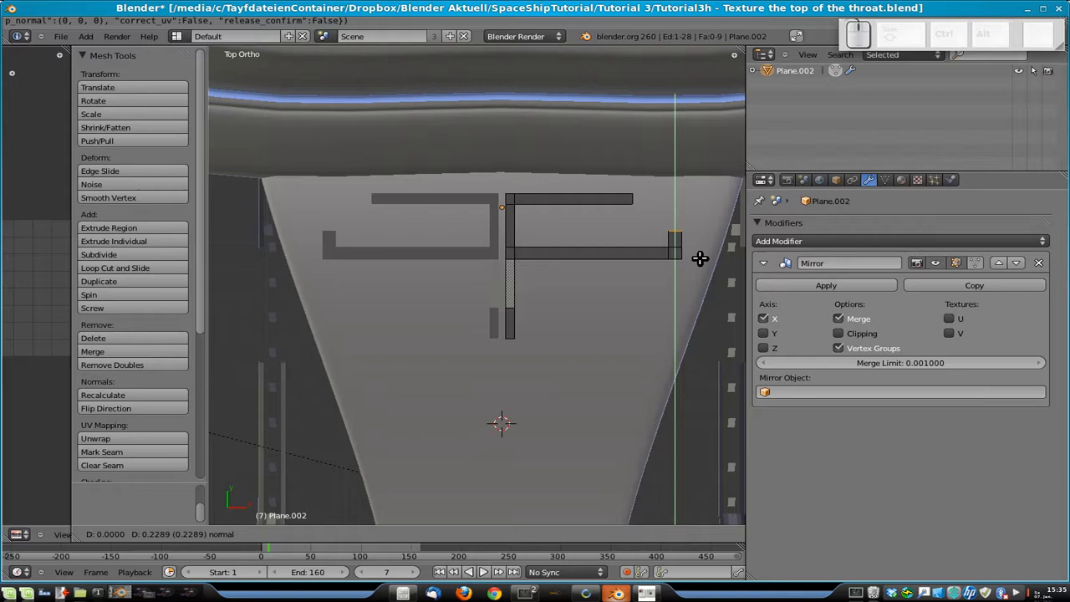
click(700, 258)
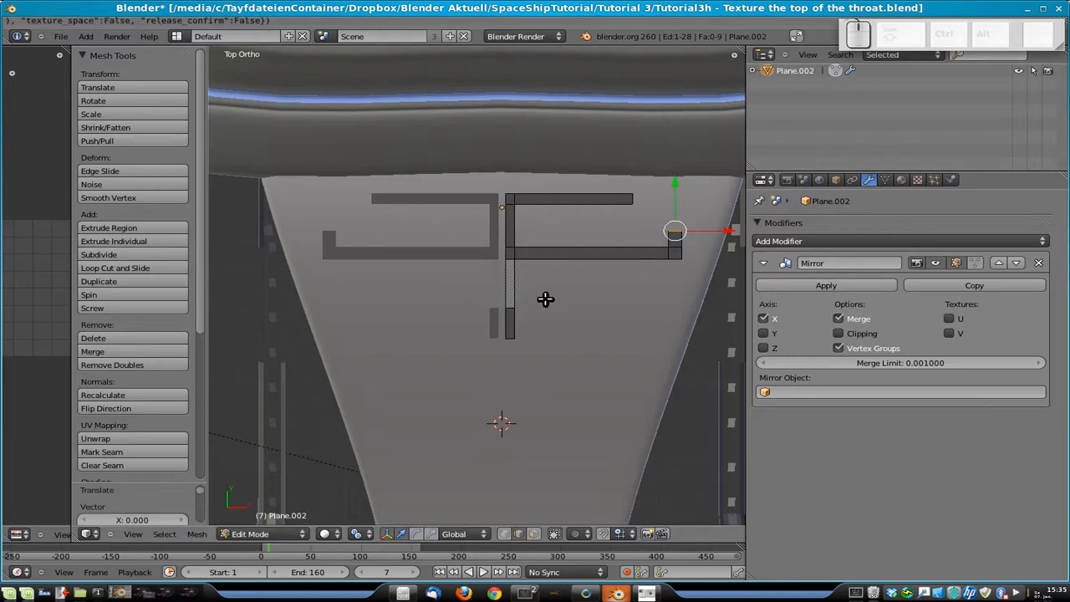
right_click(548, 205)
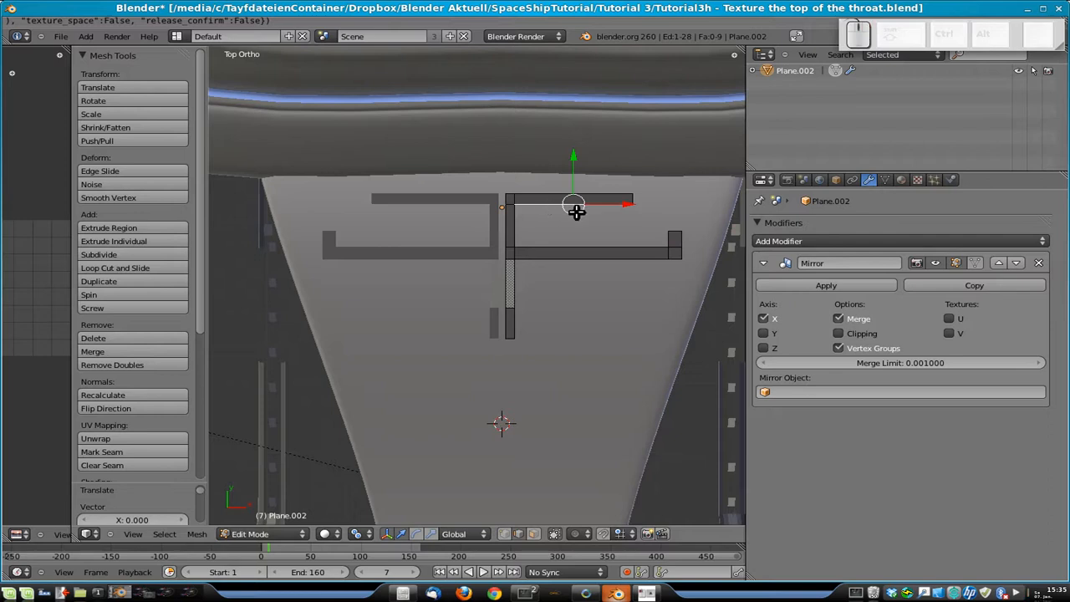
click(901, 179)
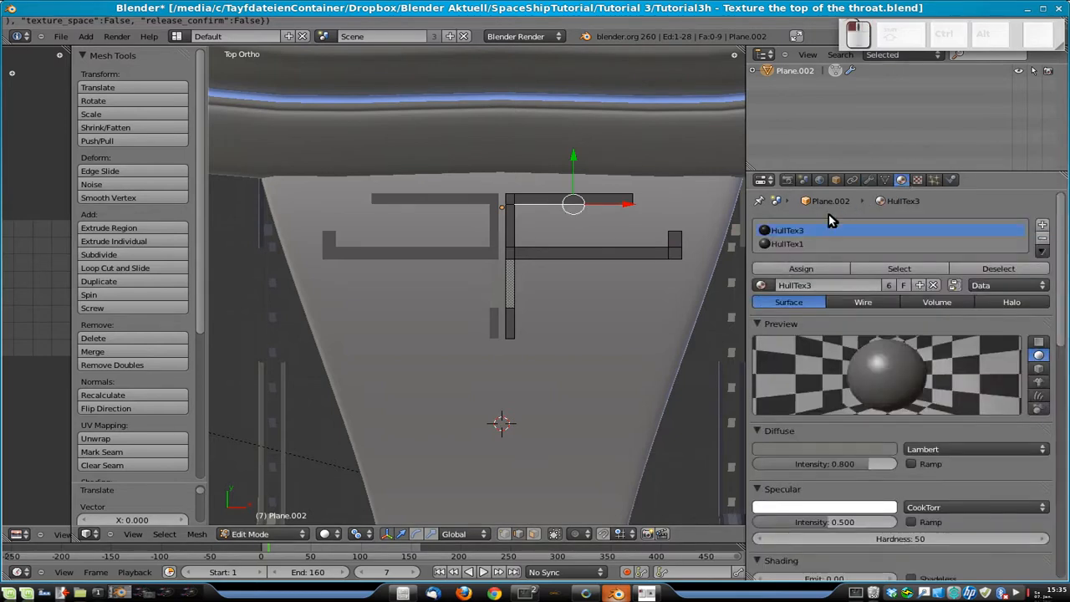
click(819, 244)
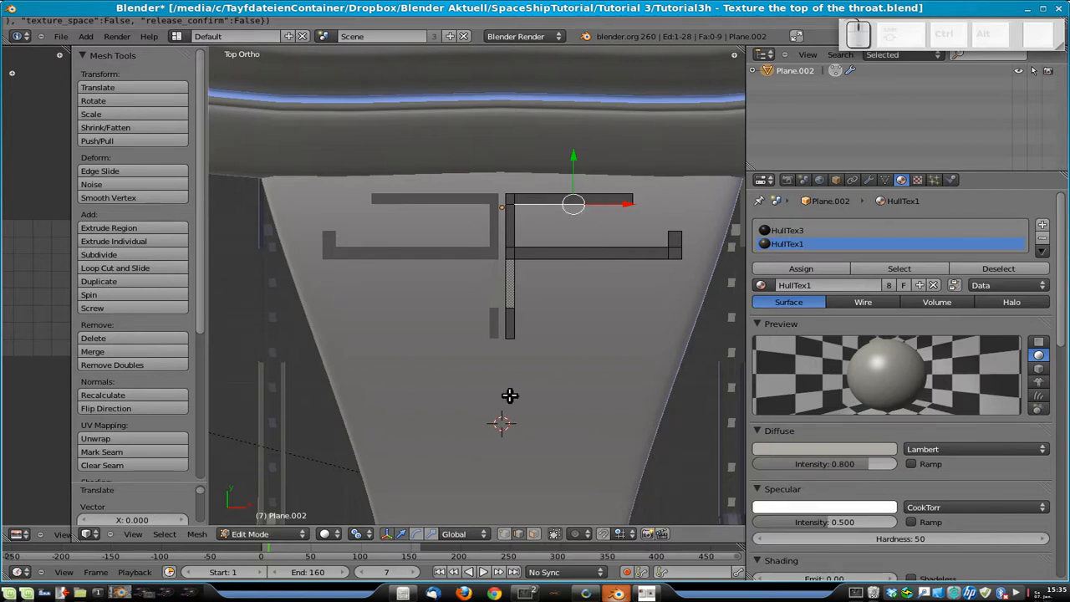
- Duplicate the face of the arm nearest the saucer twice along Y, spacing each copy about 0.25 units farther from the saucer
click(533, 533)
right_click(575, 199)
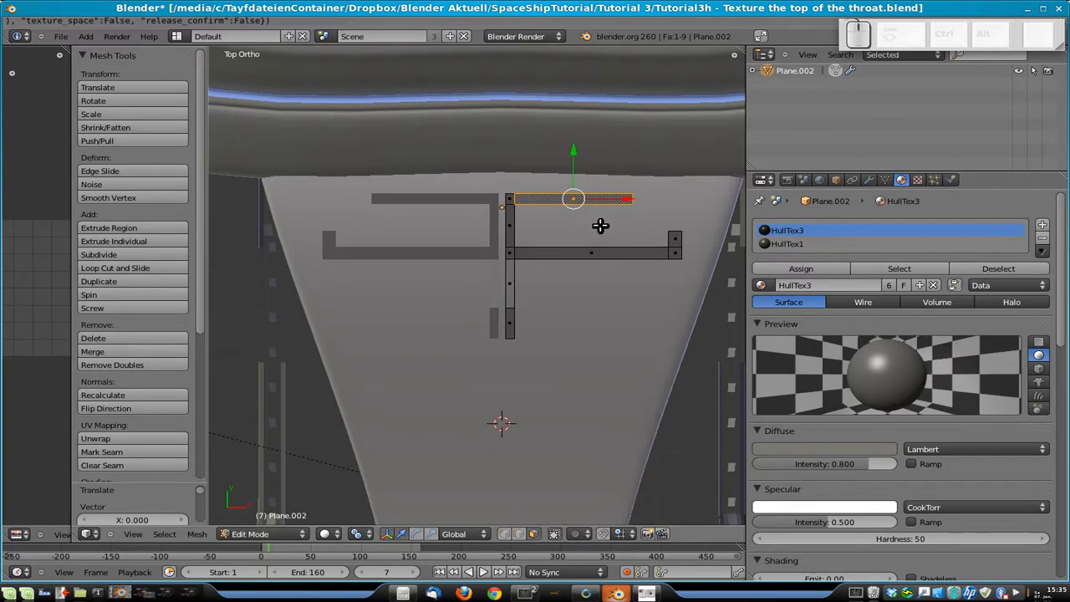
key(g)
key(y)
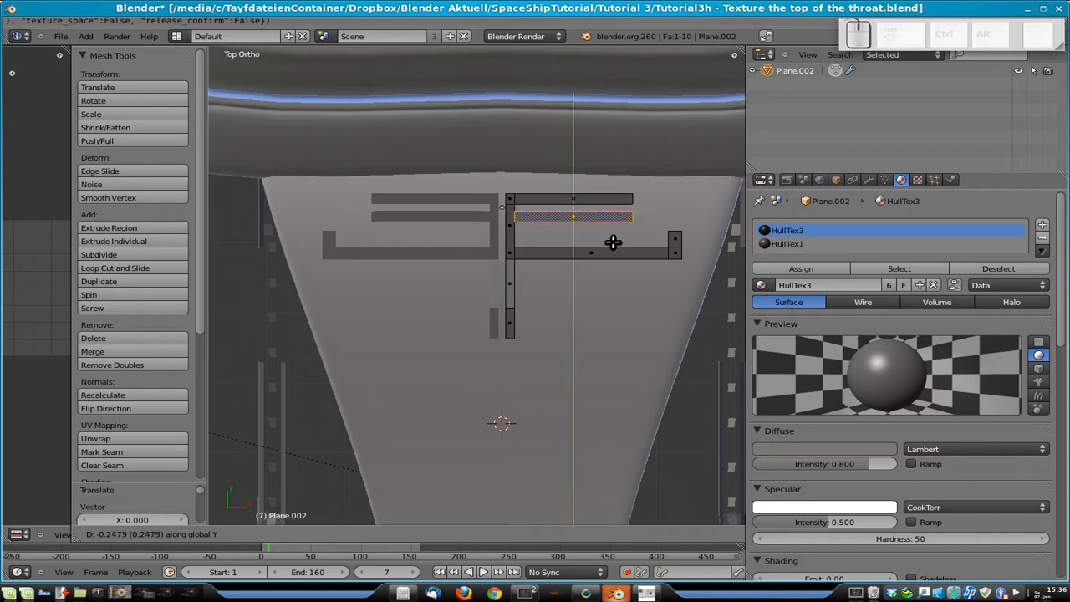
click(613, 243)
key(g)
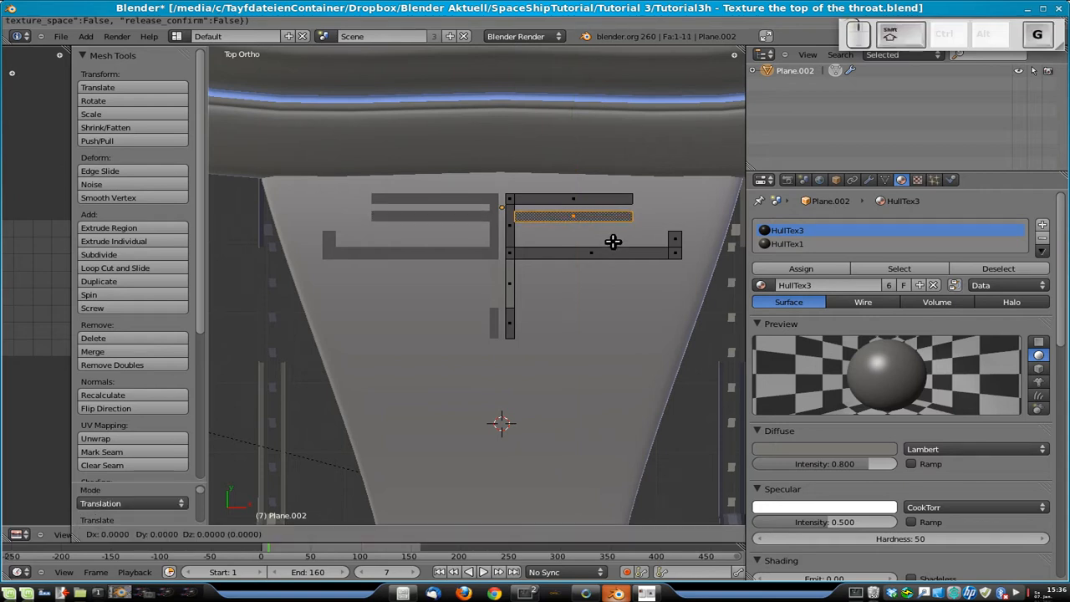
key(y)
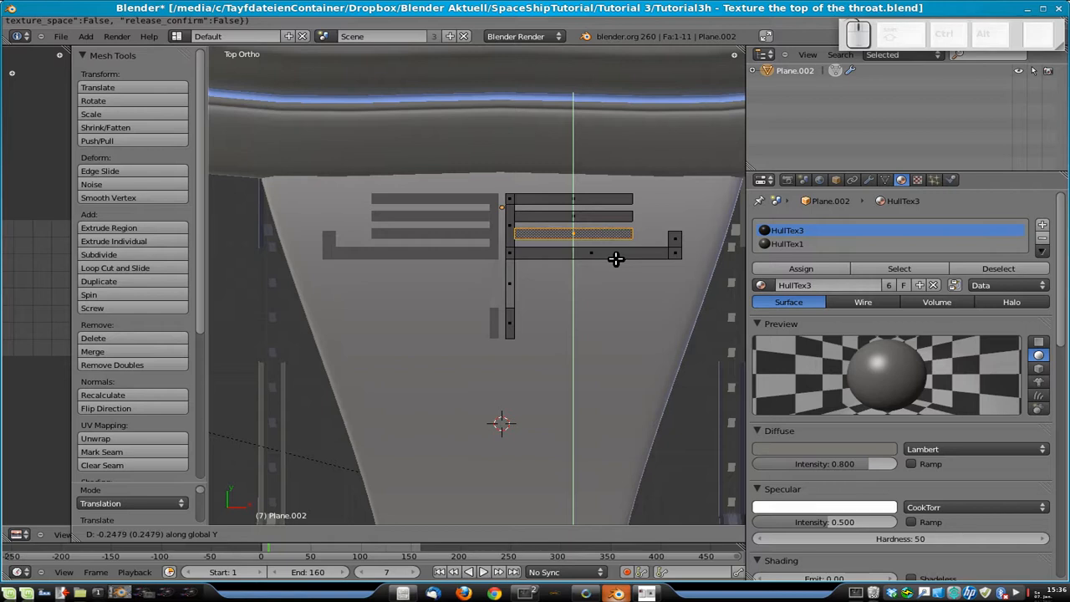
click(615, 259)
- Move the outer end edge of the duplicate farthest from the saucer about 0.32 units outward along X and the middle one's about 0.12 units
scroll(613, 248, up, 5)
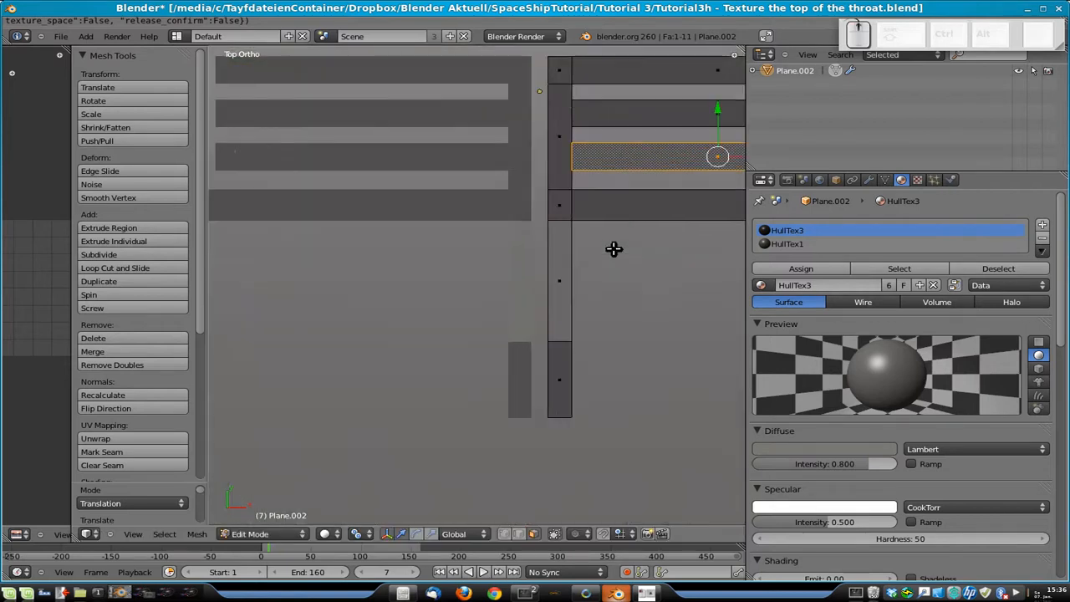
shift+middle_drag(621, 208, 483, 313)
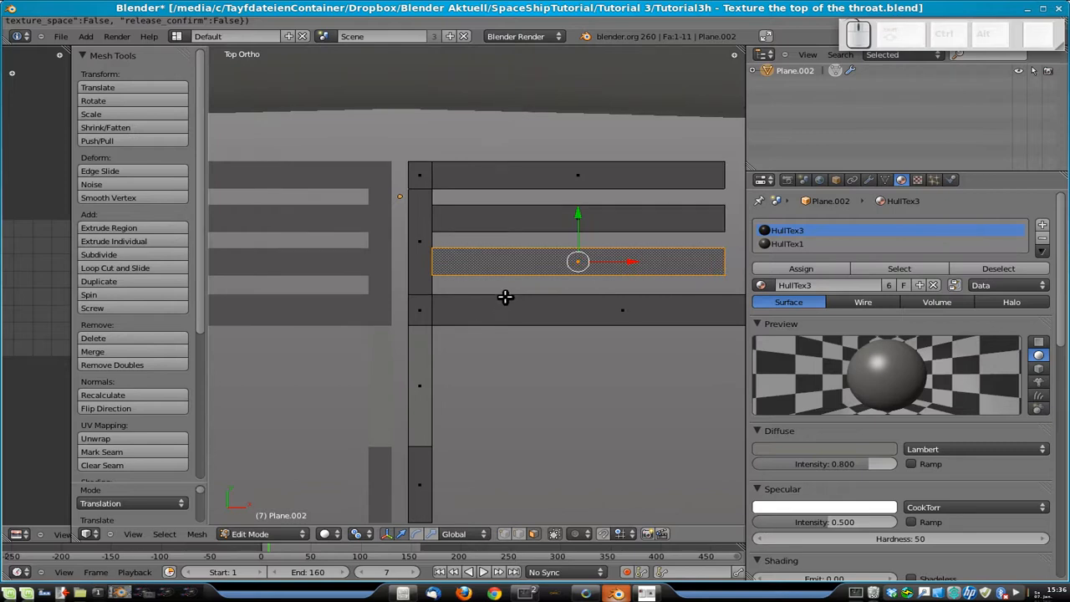
scroll(585, 289, down, 5)
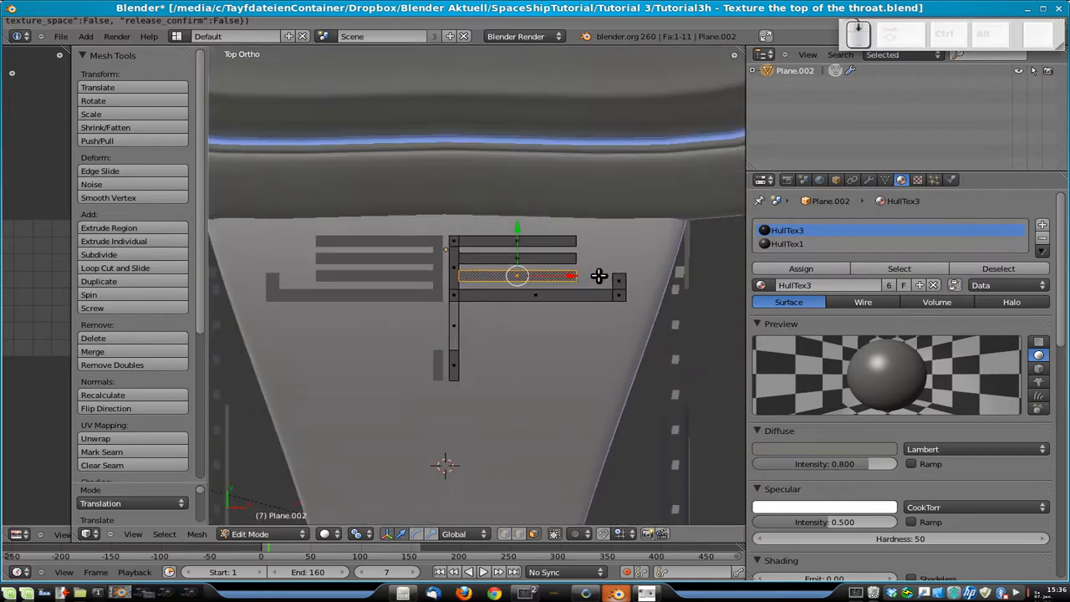
click(519, 533)
right_click(576, 275)
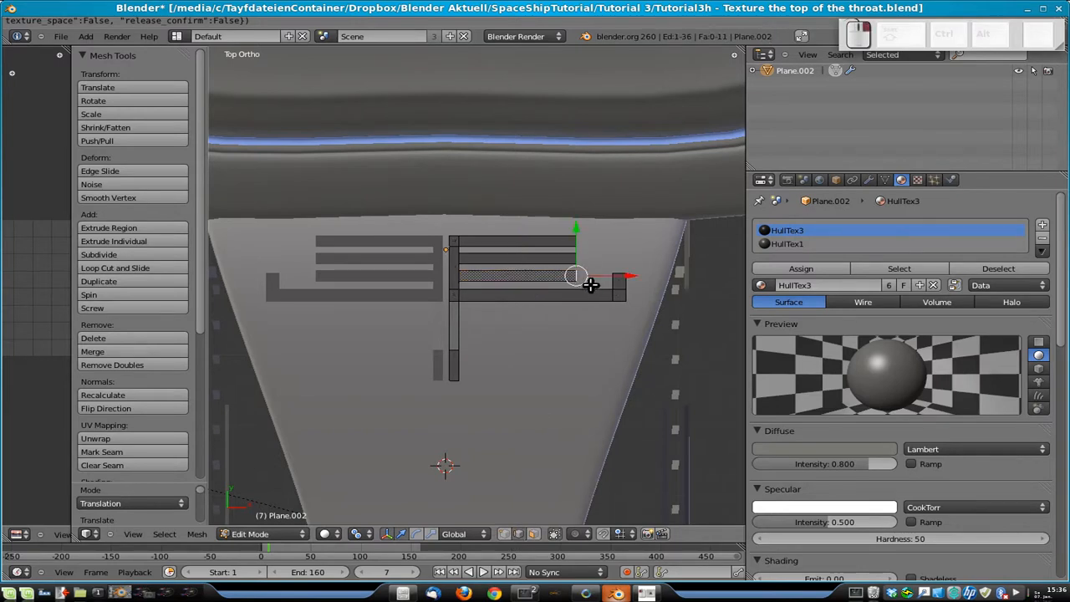
key(g)
key(x)
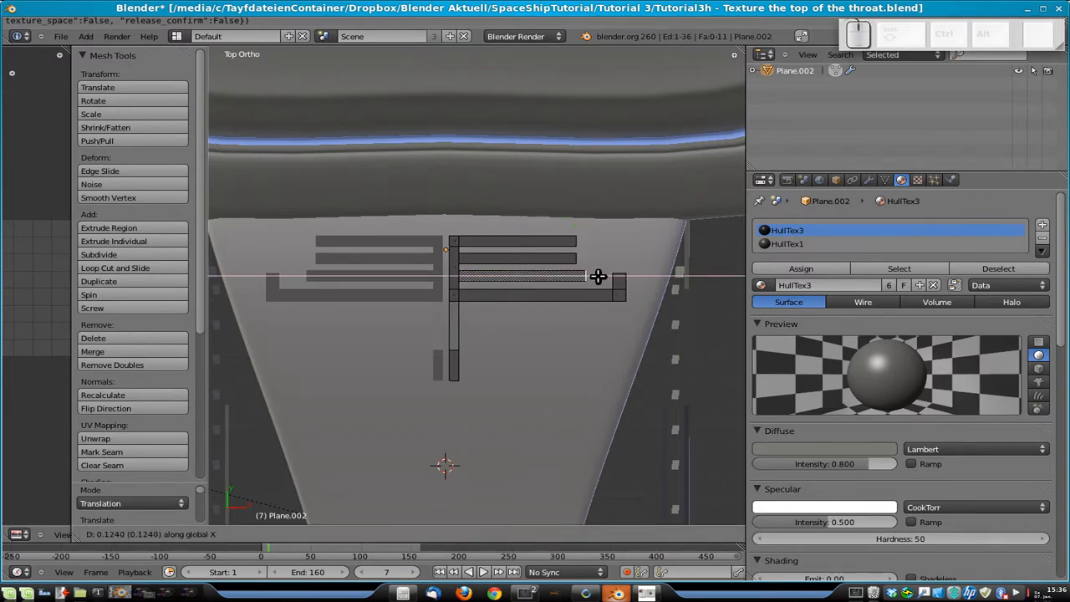
click(613, 284)
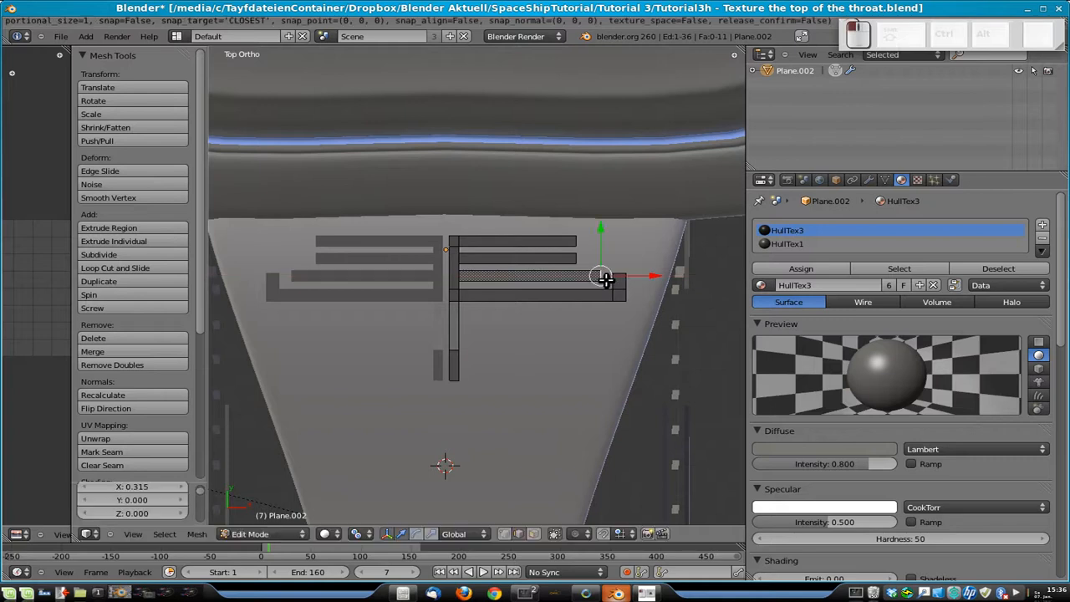
right_click(577, 257)
key(g)
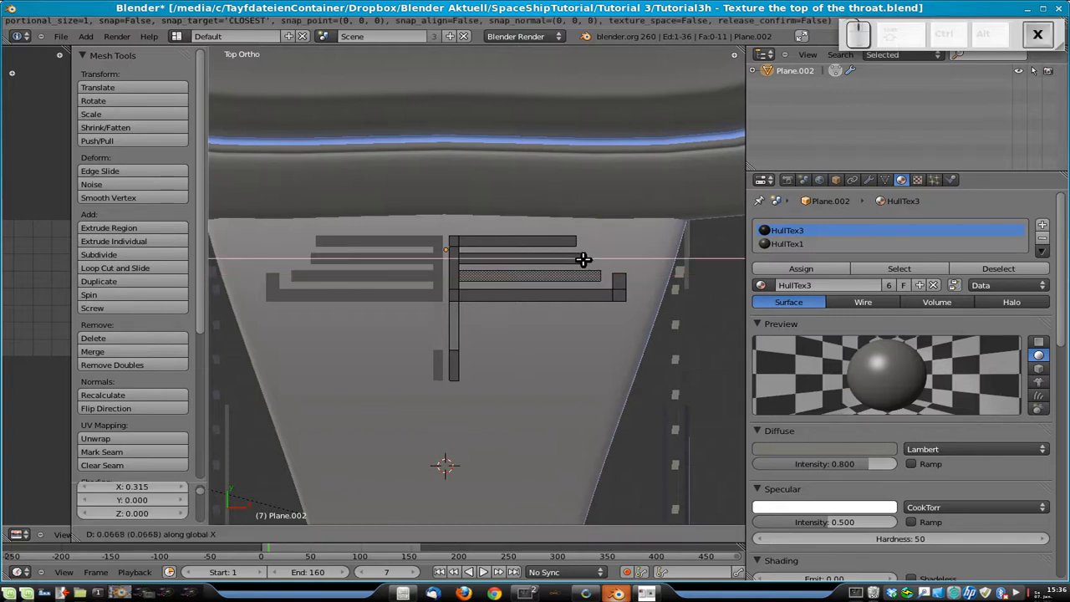
click(585, 258)
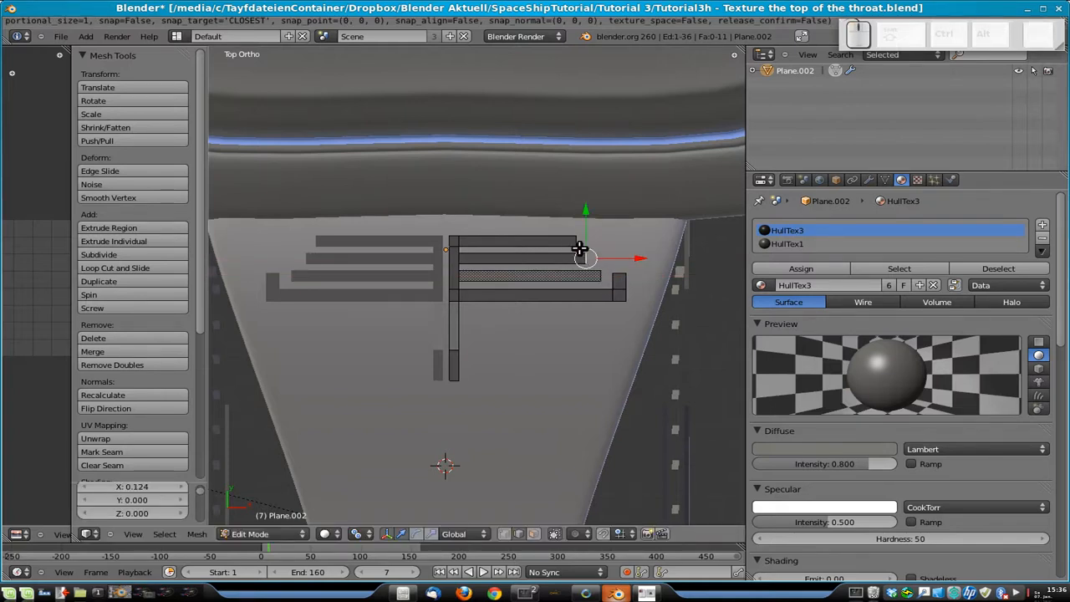
- Extrude the centre strip's end edge about 0.85 units away from the saucer as a HullTex1 segment
scroll(518, 322, down, 1)
scroll(430, 323, up, 2)
scroll(460, 382, down, 2)
right_click(465, 346)
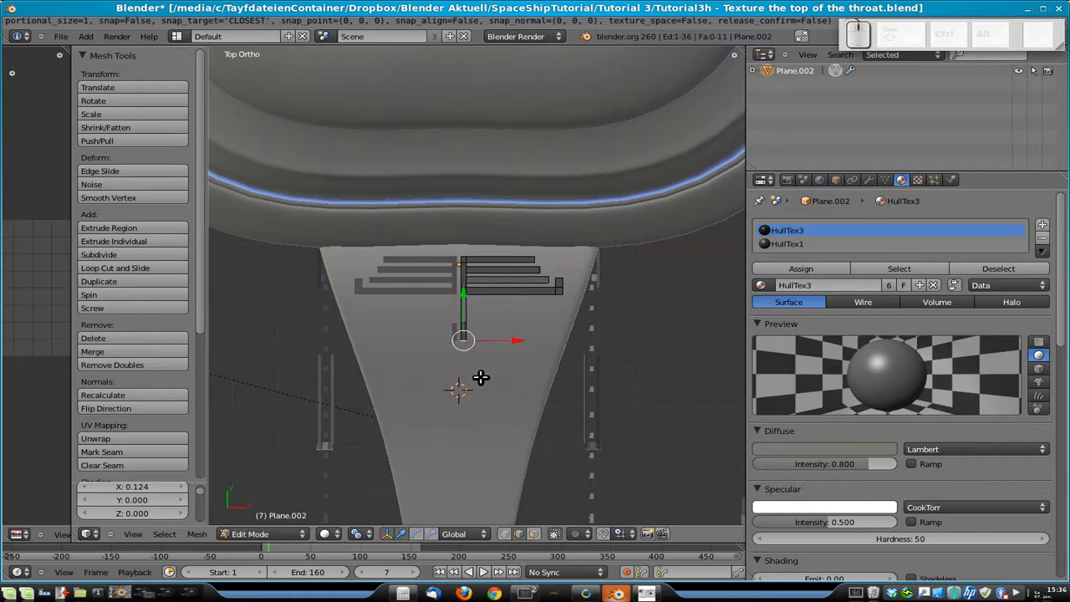
scroll(476, 318, up, 4)
shift+scroll(575, 333, down, 4)
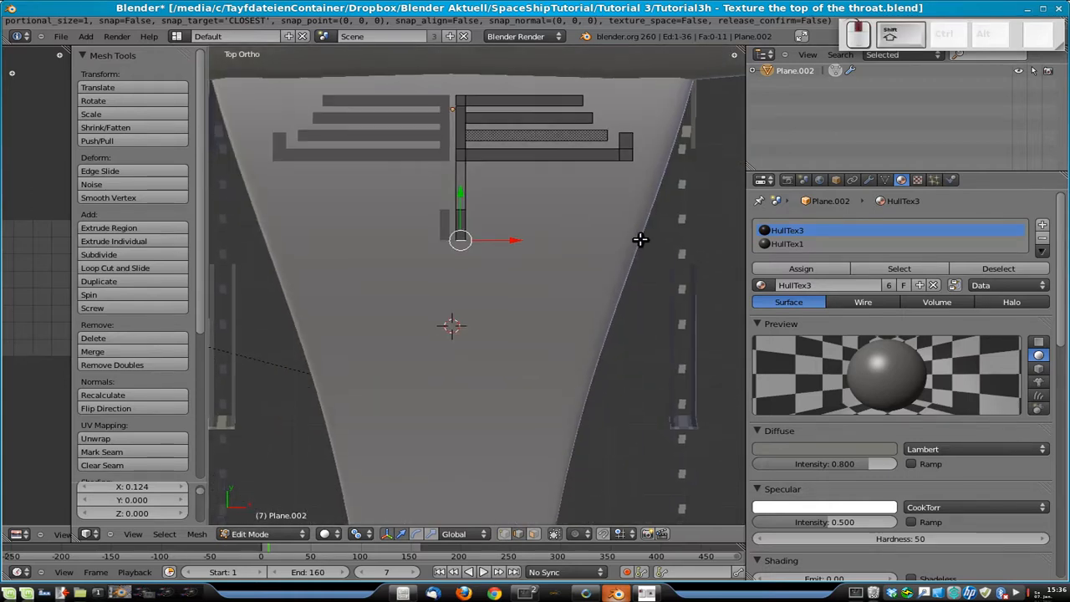
click(795, 243)
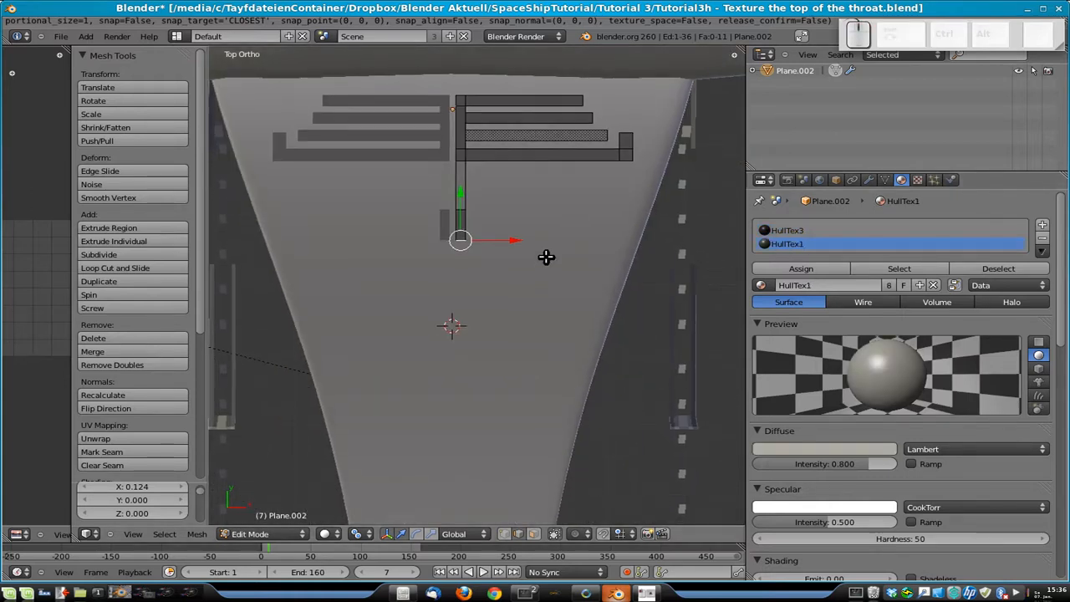
key(e)
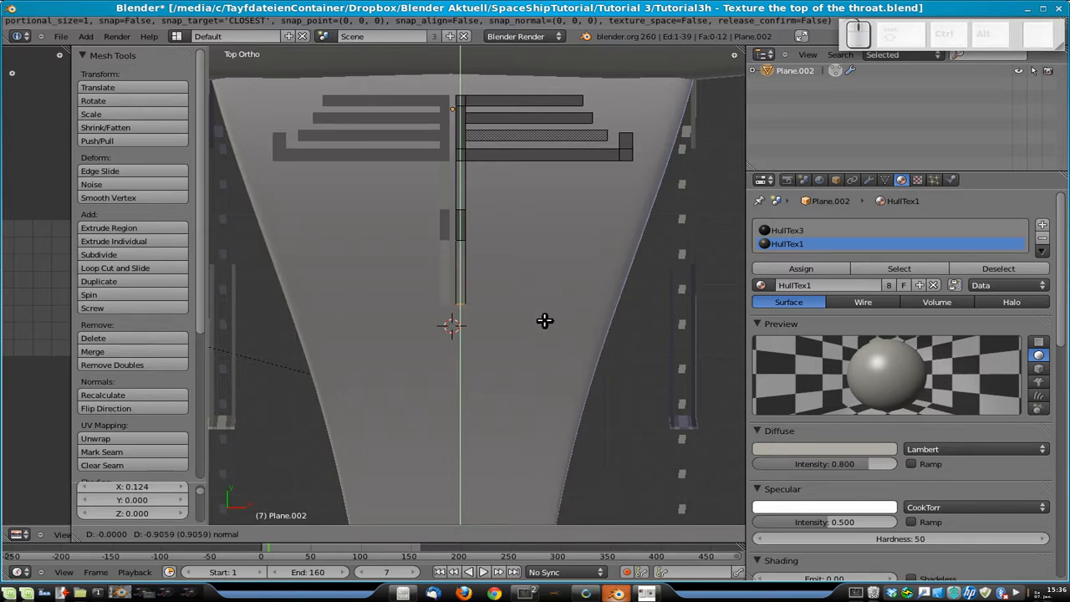
click(546, 316)
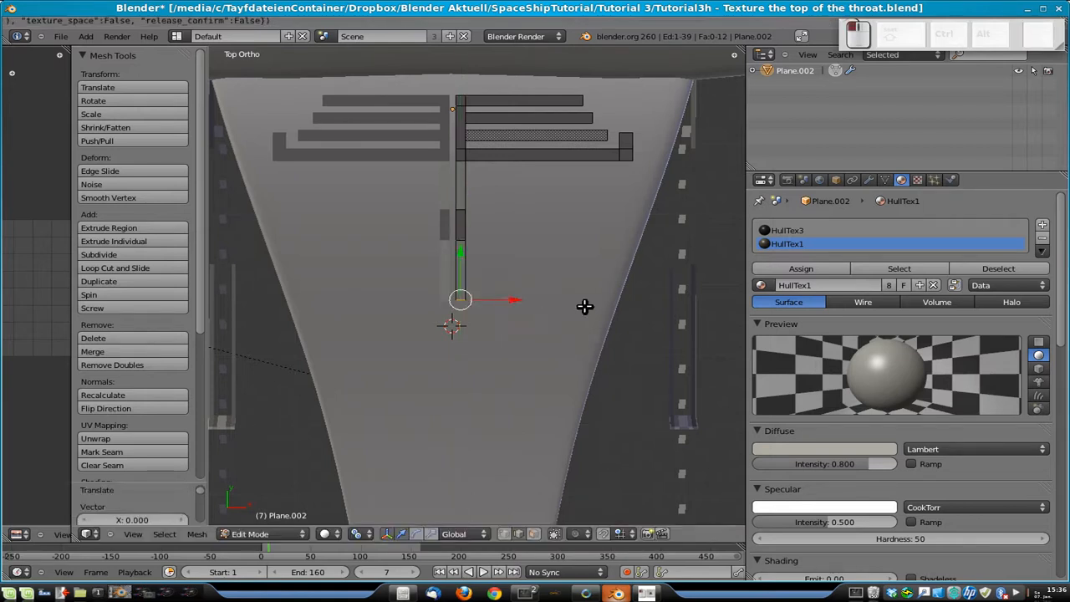
- Extrude the centre strip's end edge farther along the throat as a HullTex3 segment slightly longer than the preceding HullTex1 one
click(835, 232)
key(g)
key(y)
key(y)
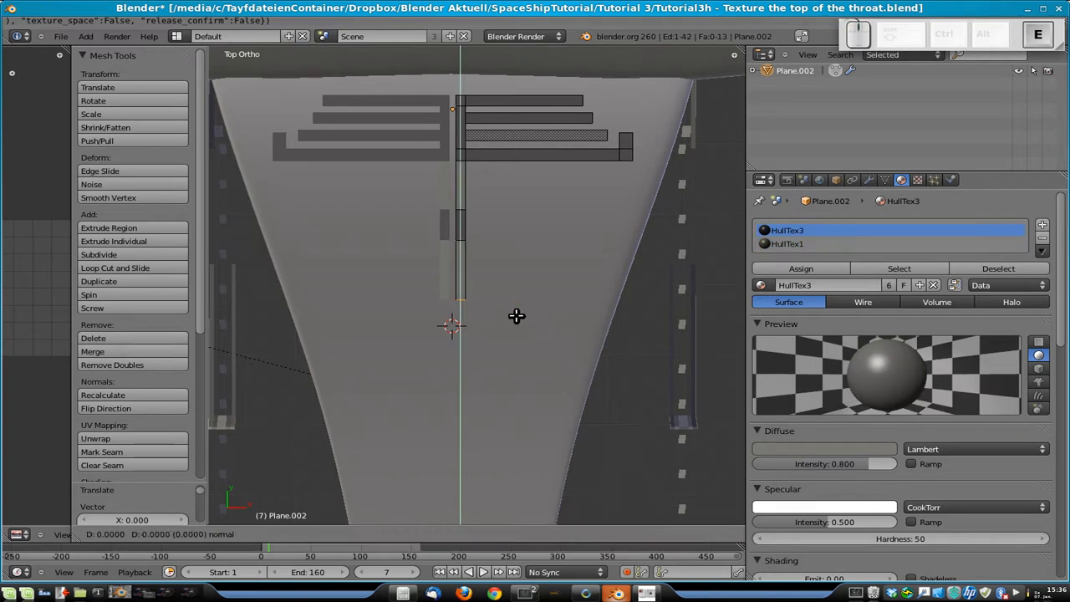
click(522, 389)
- Extrude a very short HullTex1 segment from the centre strip's end edge, away from the saucer
scroll(521, 389, down, 4)
shift+scroll(524, 306, down, 2)
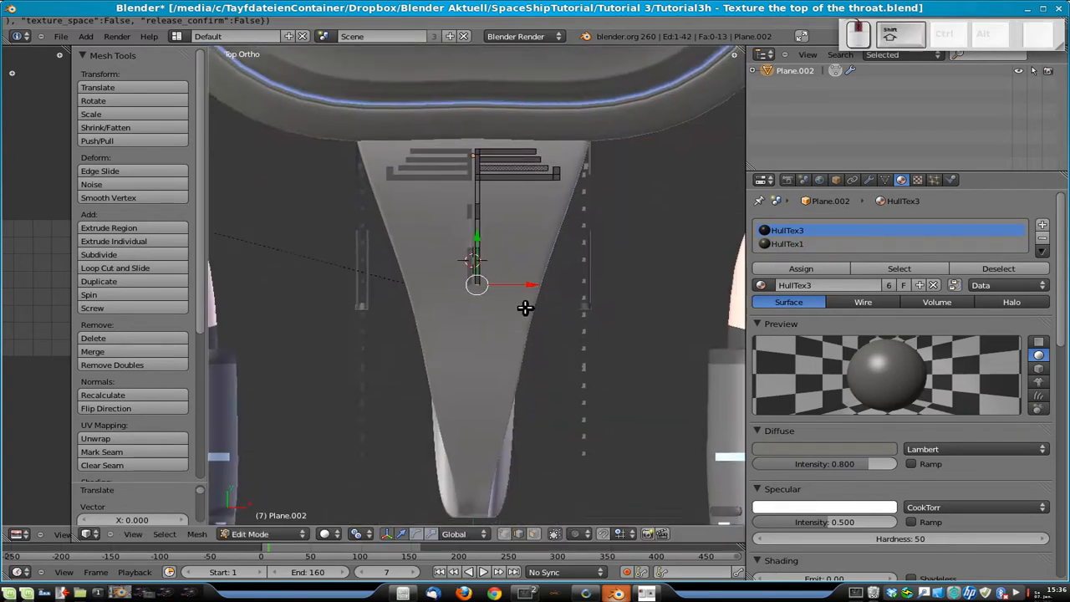
scroll(525, 305, up, 3)
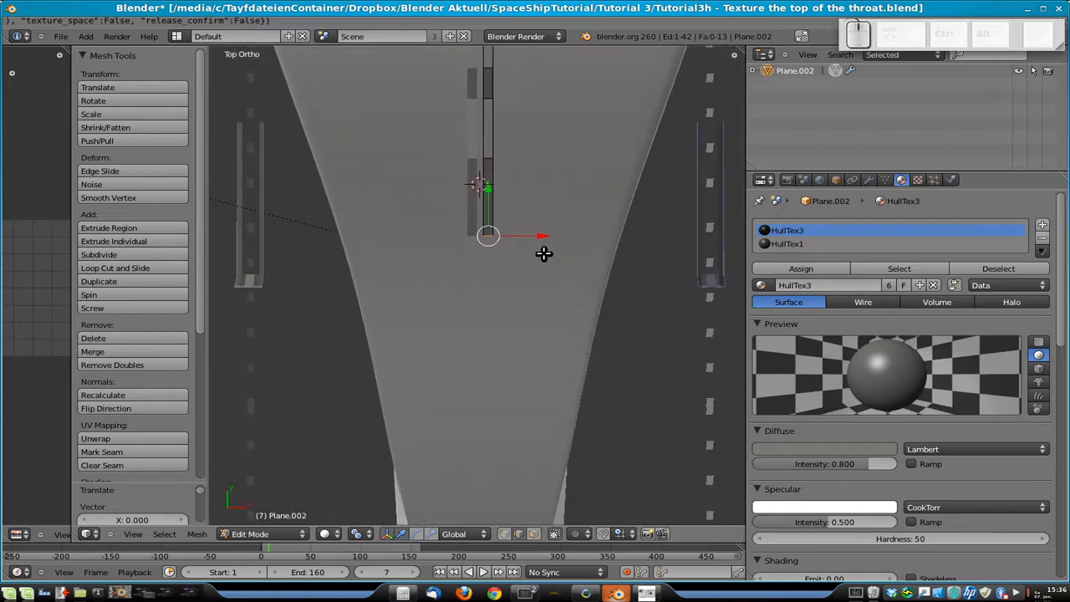
click(807, 243)
key(e)
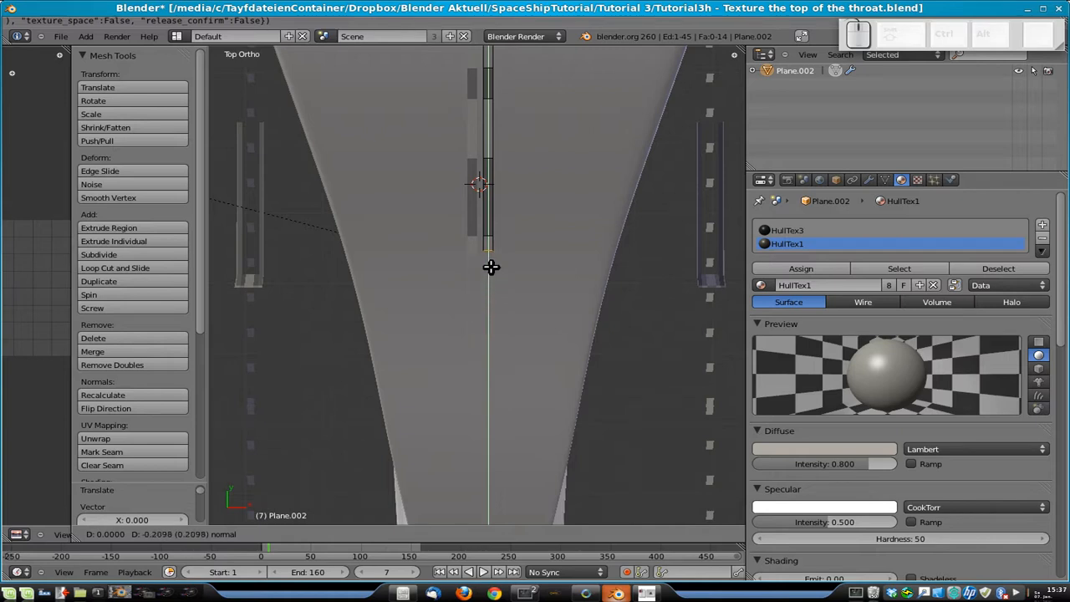
click(490, 262)
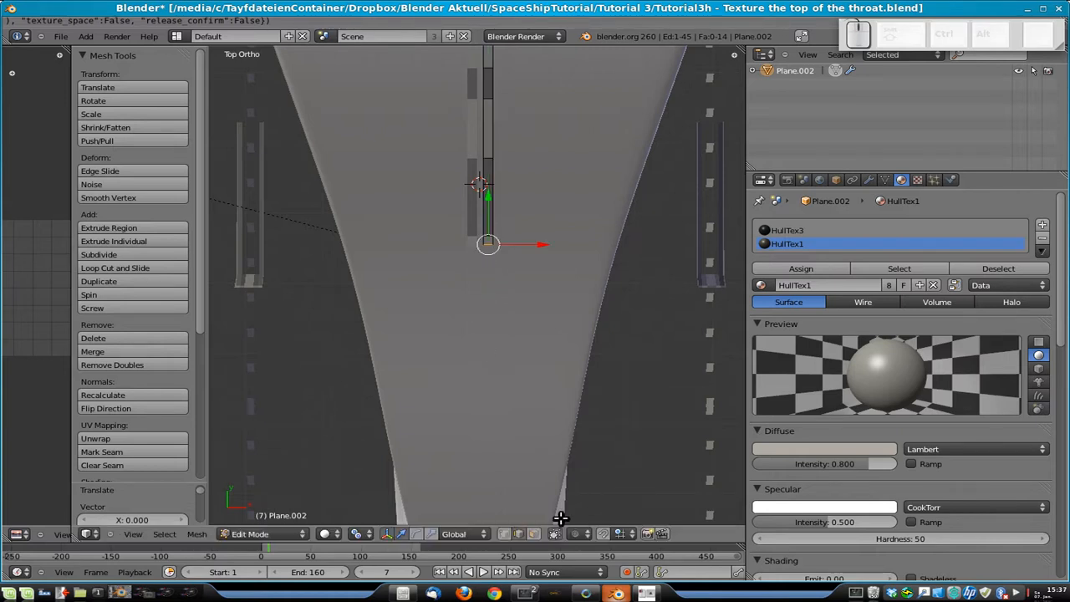
- Duplicate the short HullTex1 end face along Y, leaving a small gap between it and the centre strip
click(533, 533)
right_click(490, 242)
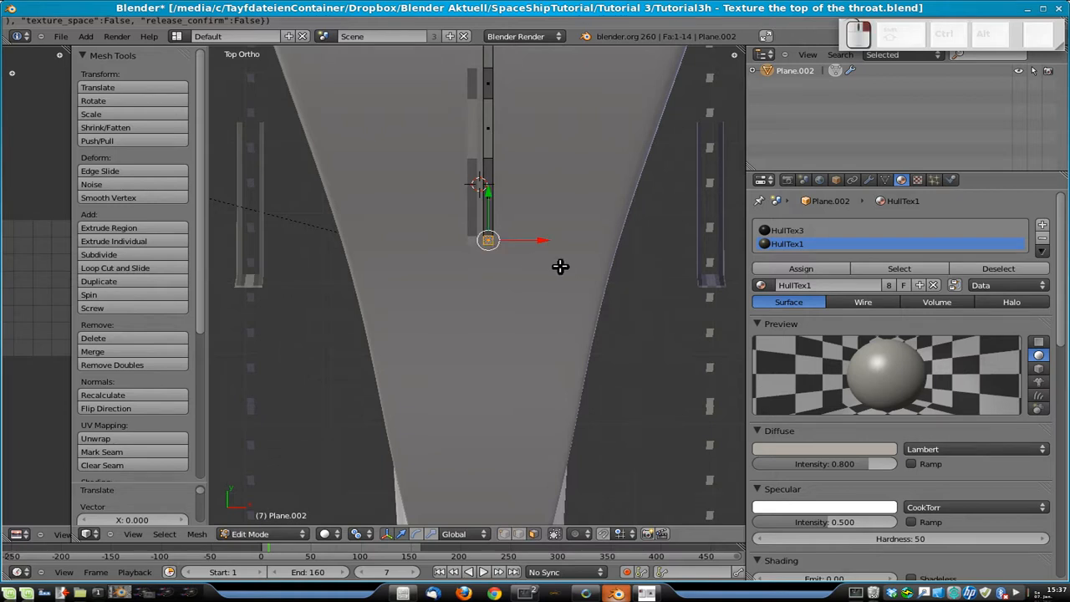
key(shift+d)
key(y)
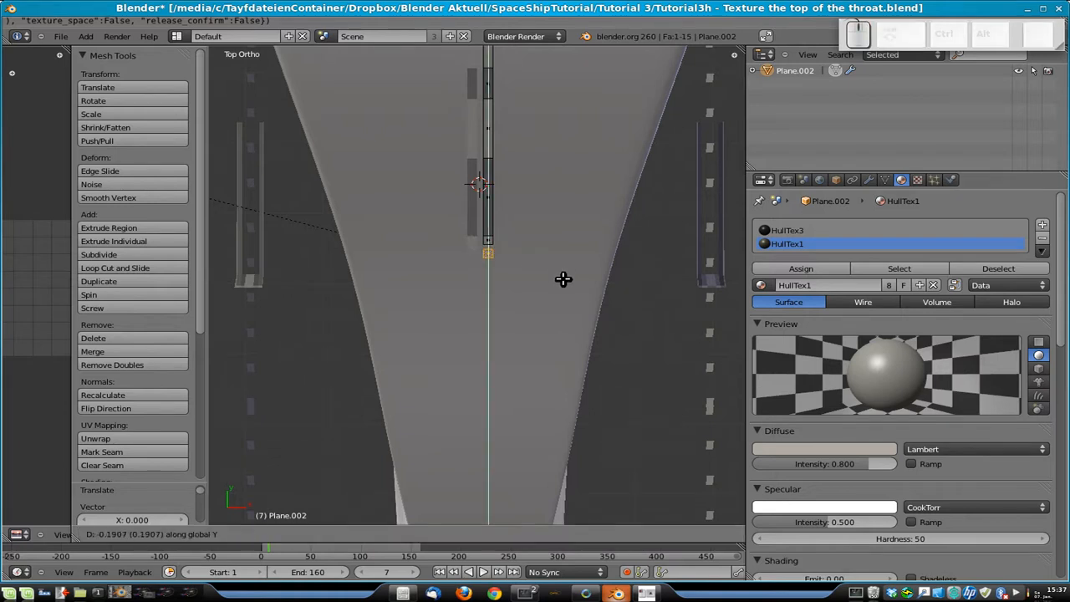
click(564, 283)
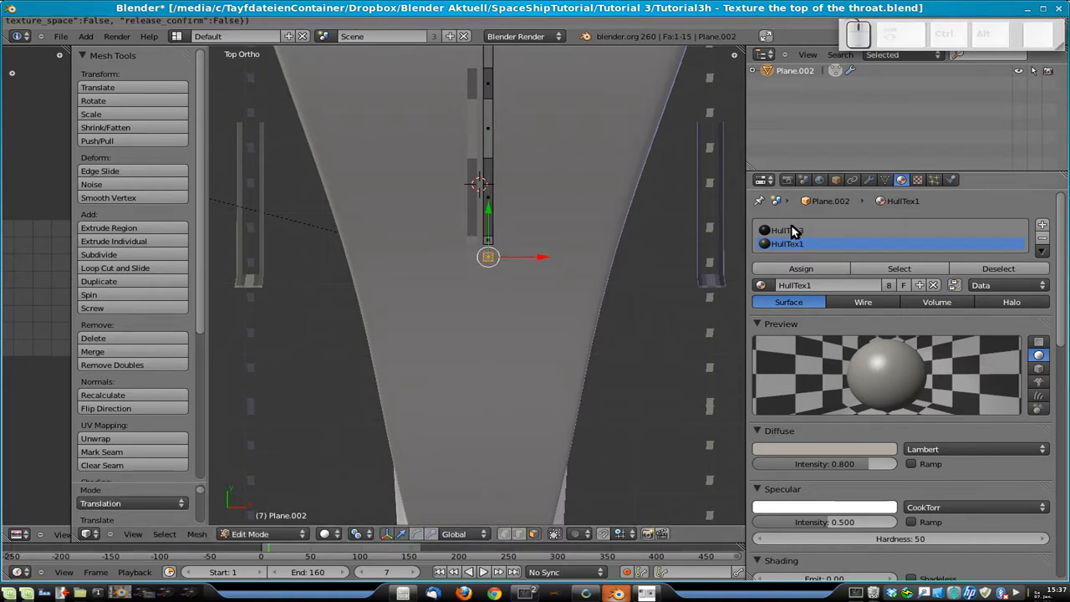
- Extrude the duplicated face's far edge along the throat, away from the saucer, as a long HullTex3 segment
click(792, 231)
click(532, 534)
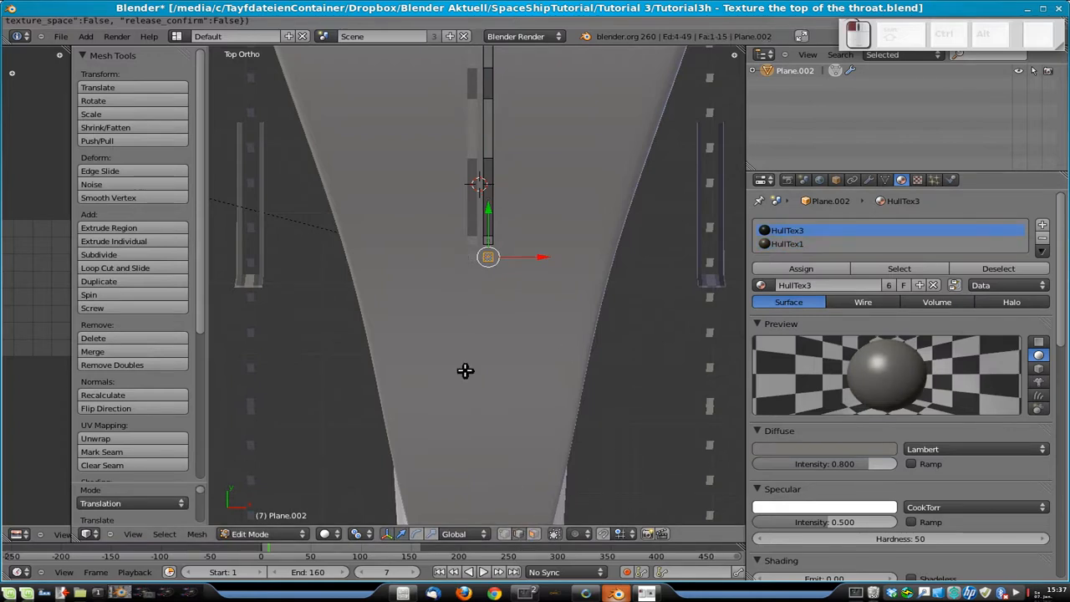
right_click(489, 274)
right_click(488, 269)
key(e)
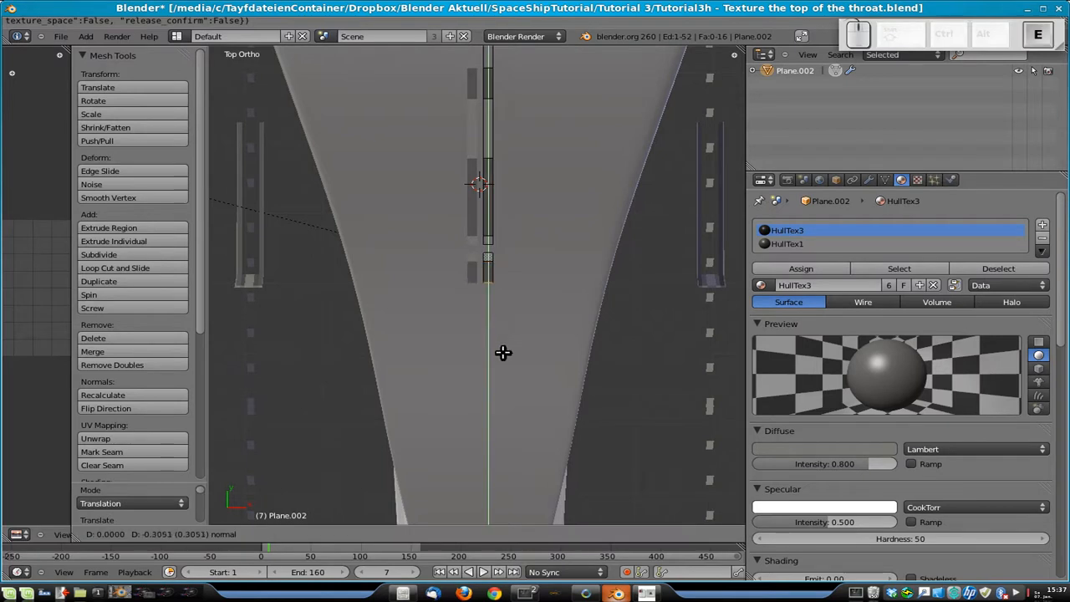
click(497, 486)
- Extrude the outer side edges of both short HullTex1 faces about 1.17 units outward along X as parallel HullTex3 arms
right_click(493, 250)
shift+right_click(492, 239)
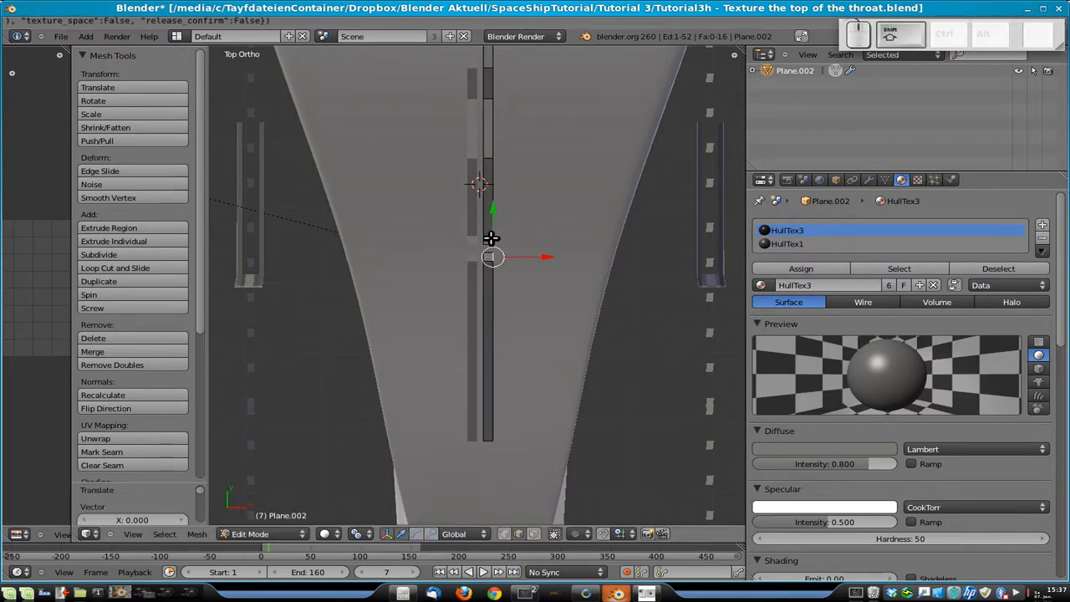
scroll(543, 239, up, 3)
shift+middle_drag(595, 231, 488, 262)
key(e)
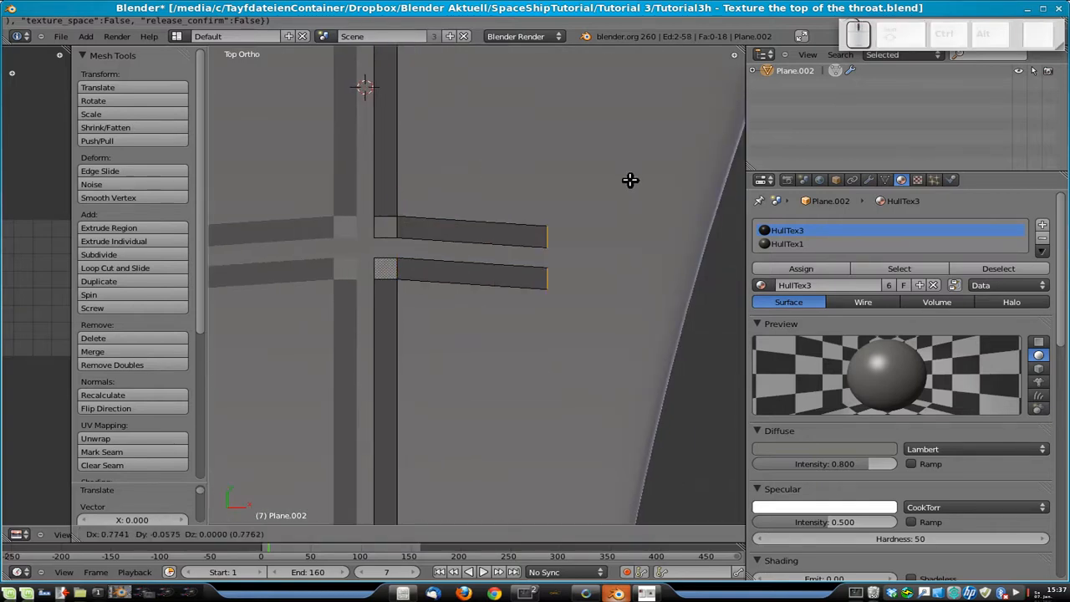
key(x)
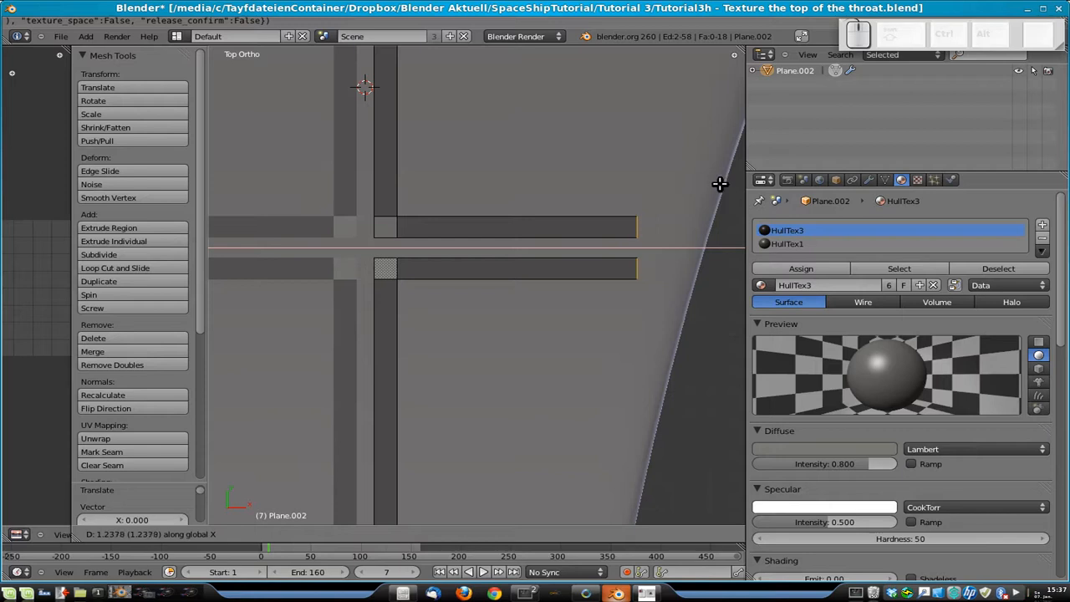
click(707, 184)
- Move the outer end edge of the new arm nearer the saucer about 0.1 units farther outward along X
right_click(627, 226)
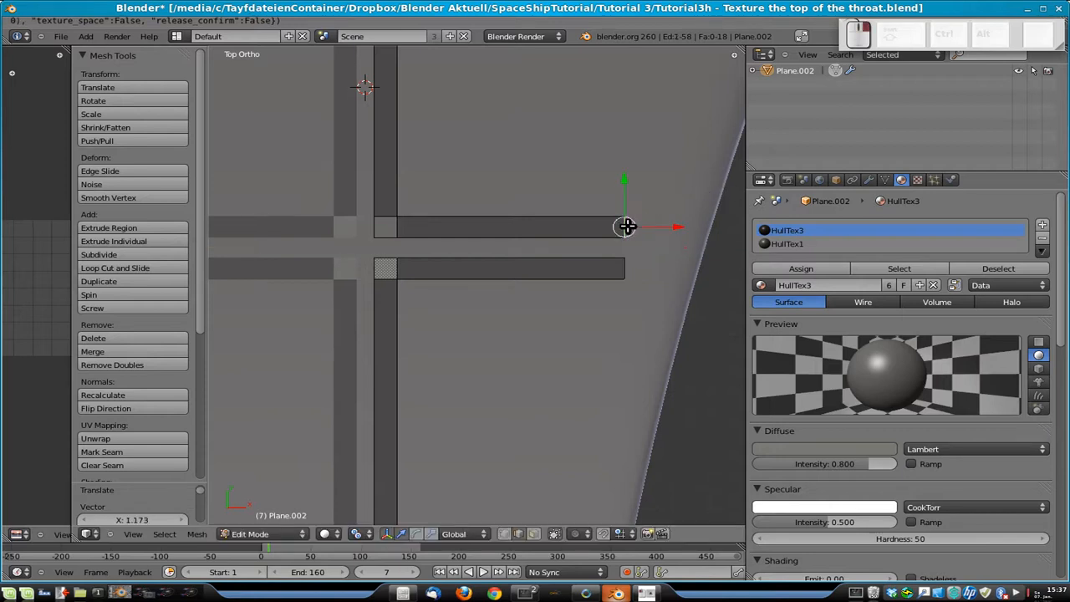
key(g)
key(x)
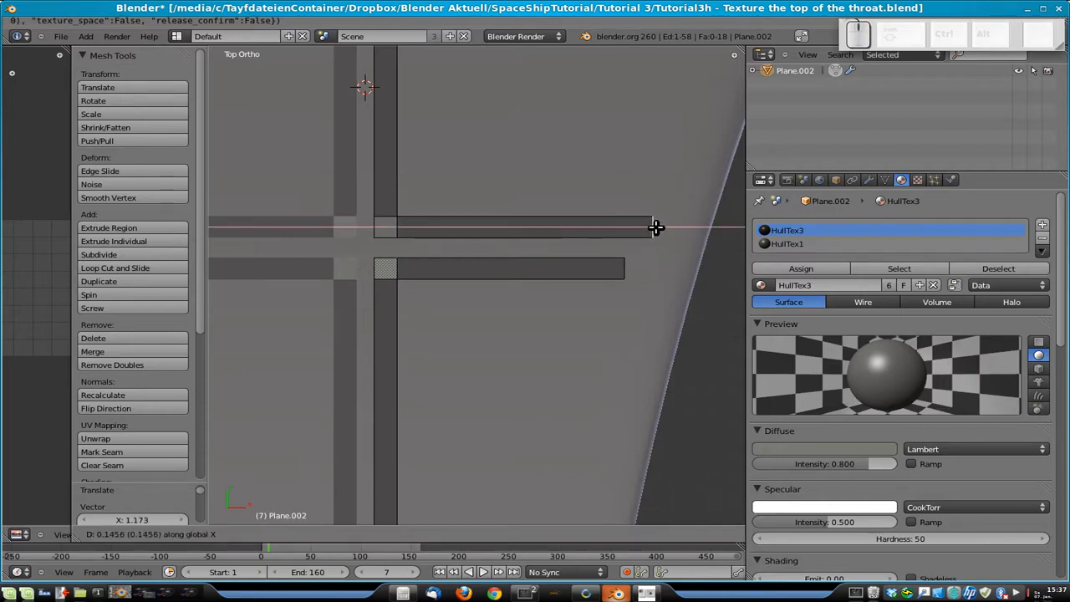
click(650, 227)
- Examine the mirrored strip pattern on the throat in Object Mode from an angle and from the top, and return to Edit Mode
key(Tab)
scroll(589, 206, down, 6)
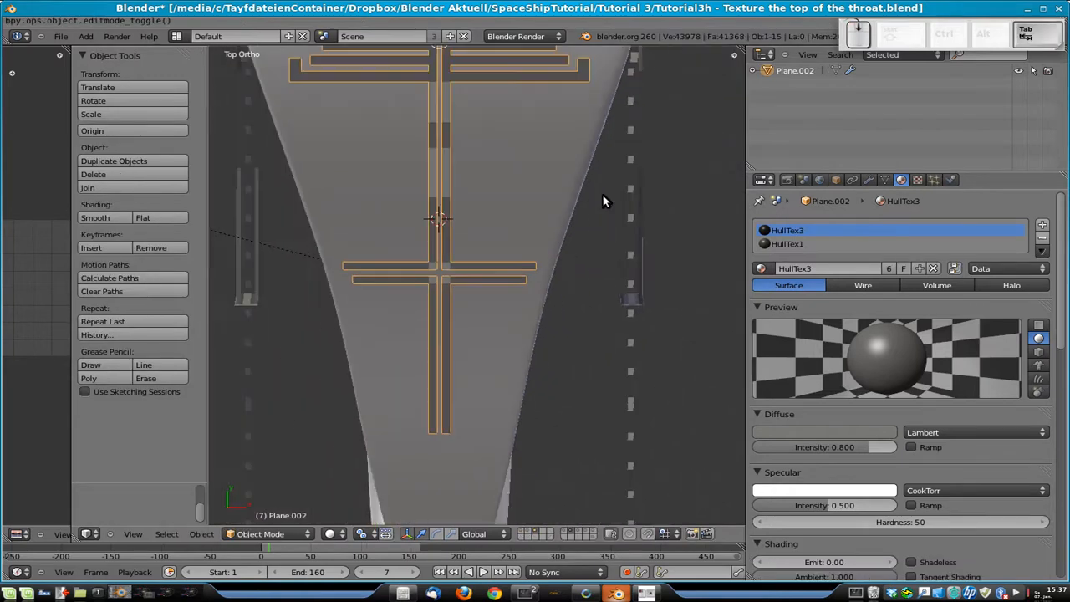
shift+middle_drag(547, 145, 547, 172)
middle_drag(429, 239, 512, 311)
key(KP_7)
scroll(463, 189, up, 3)
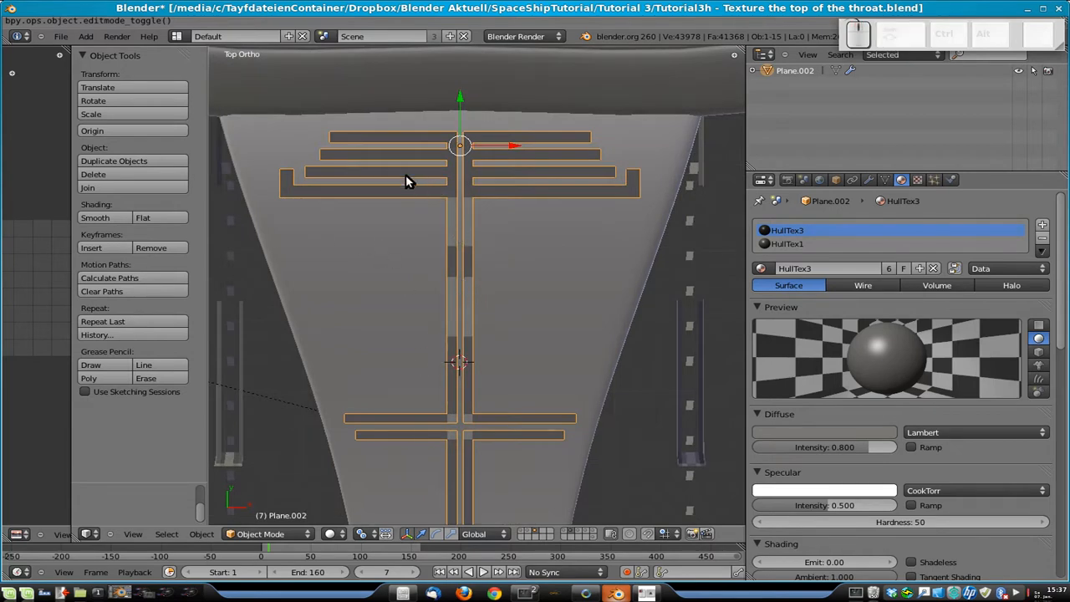
key(Tab)
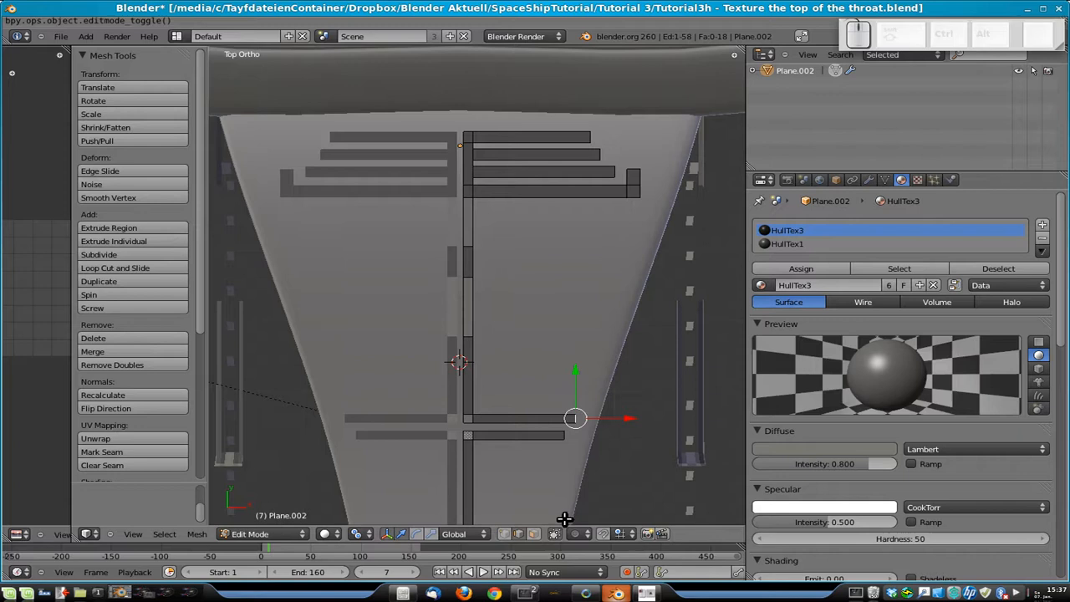
- Duplicate the third HullTex3 arm from the saucer along Y, placing the copy just beyond the longest arm, away from the saucer
click(532, 534)
right_click(551, 173)
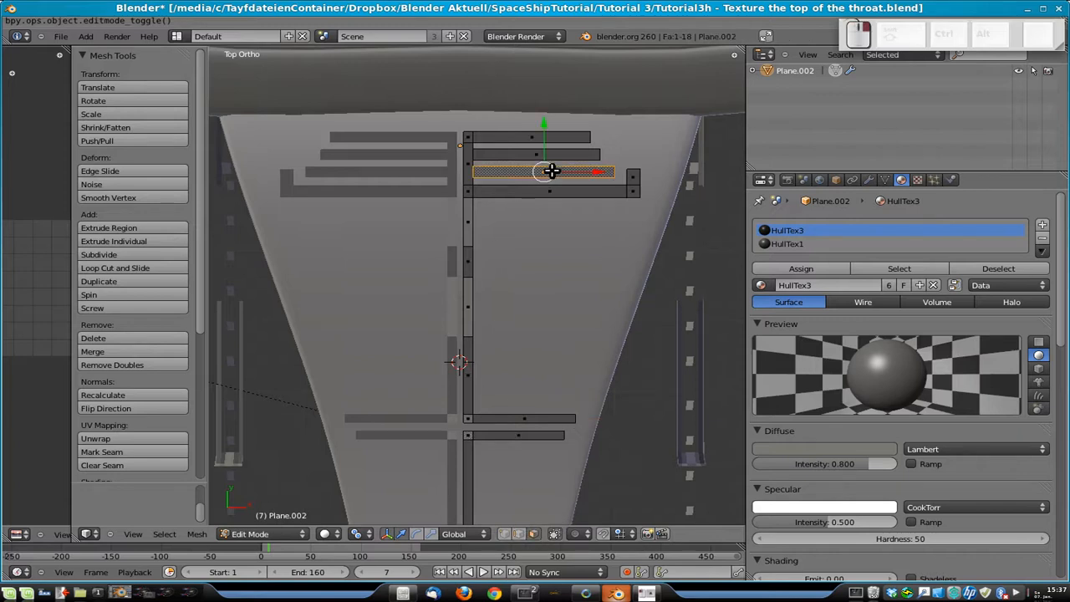
key(e)
key(z)
key(y)
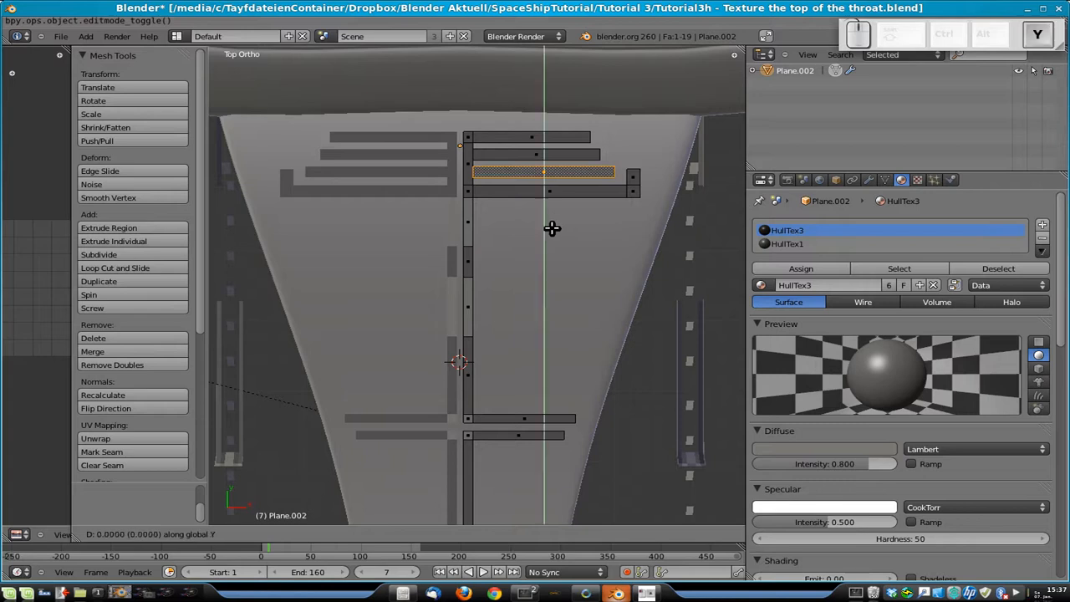
click(550, 230)
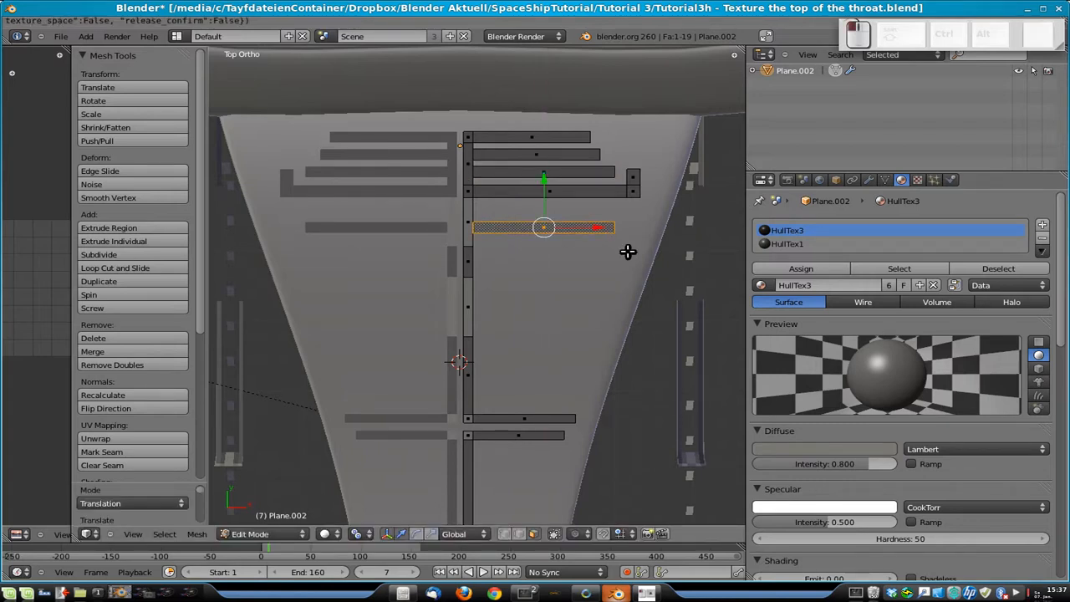
- Scale the duplicated arm to about 0.2 along Y, turning it into a thin strip
key(s)
key(y)
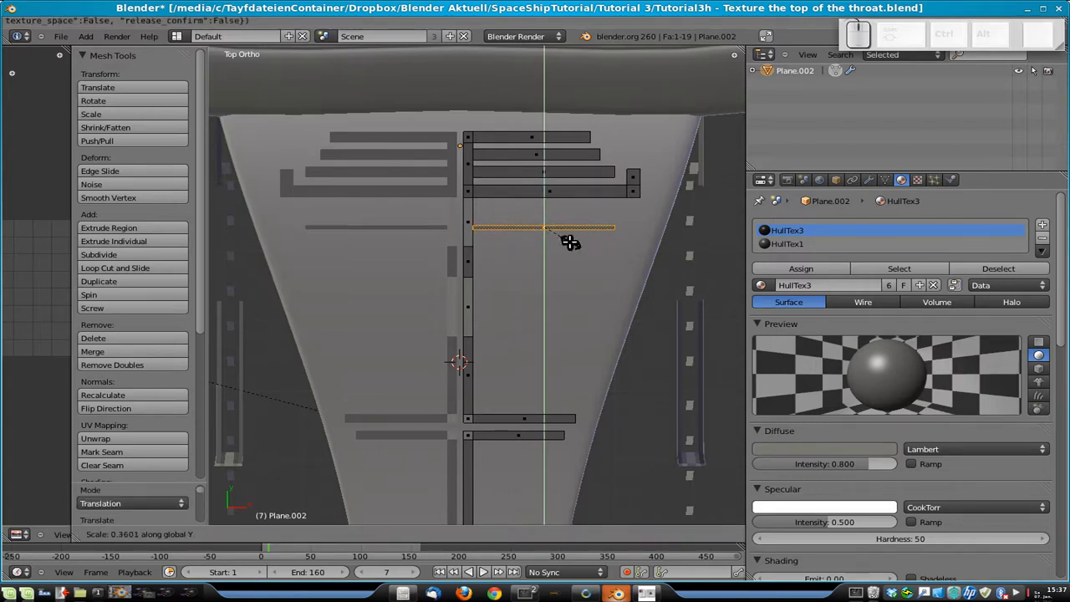
click(551, 241)
- Extrude the thin strip's edge facing away from the saucer about 0.025 units along Y as a HullTex1 band
scroll(559, 256, up, 5)
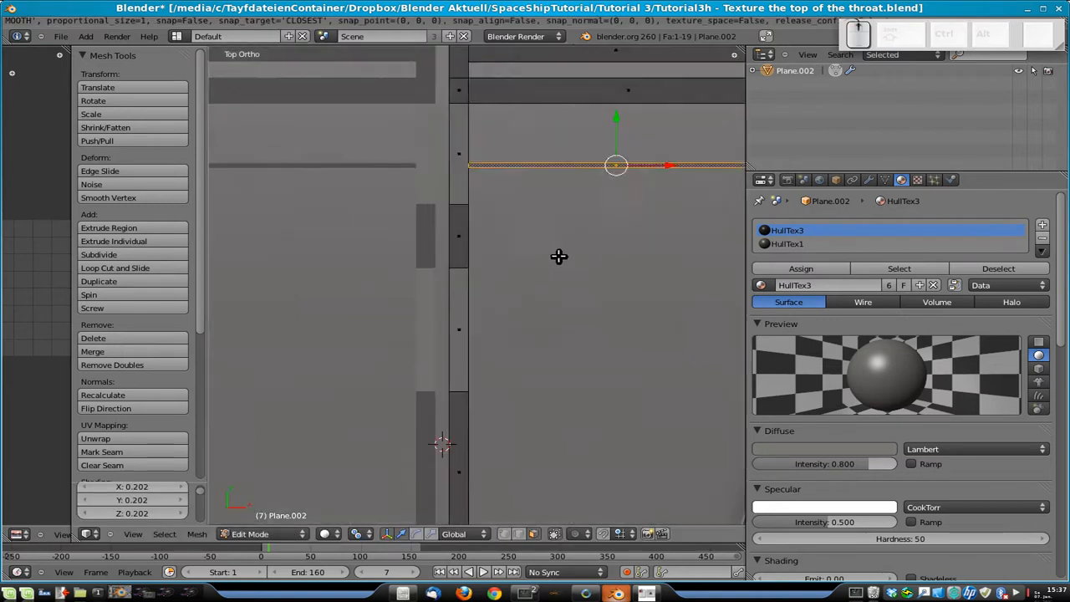
shift+middle_drag(568, 186, 387, 389)
shift+click(518, 533)
right_click(493, 321)
click(789, 244)
key(e)
key(y)
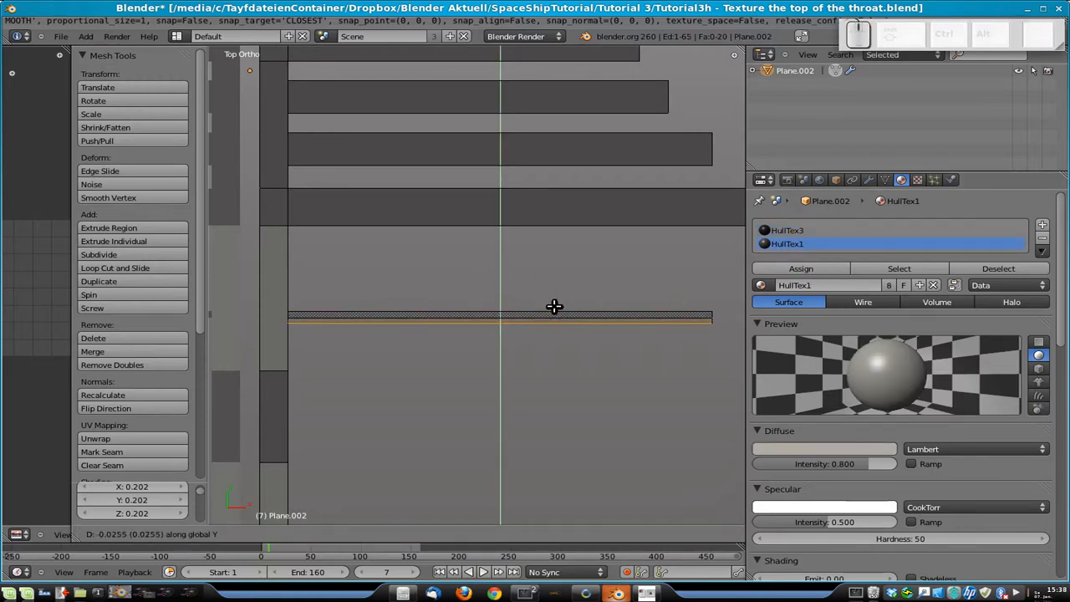
click(554, 306)
- Extrude the HullTex1 band's outer long edge along Y, away from the saucer, as a thin HullTex3 strip
click(786, 230)
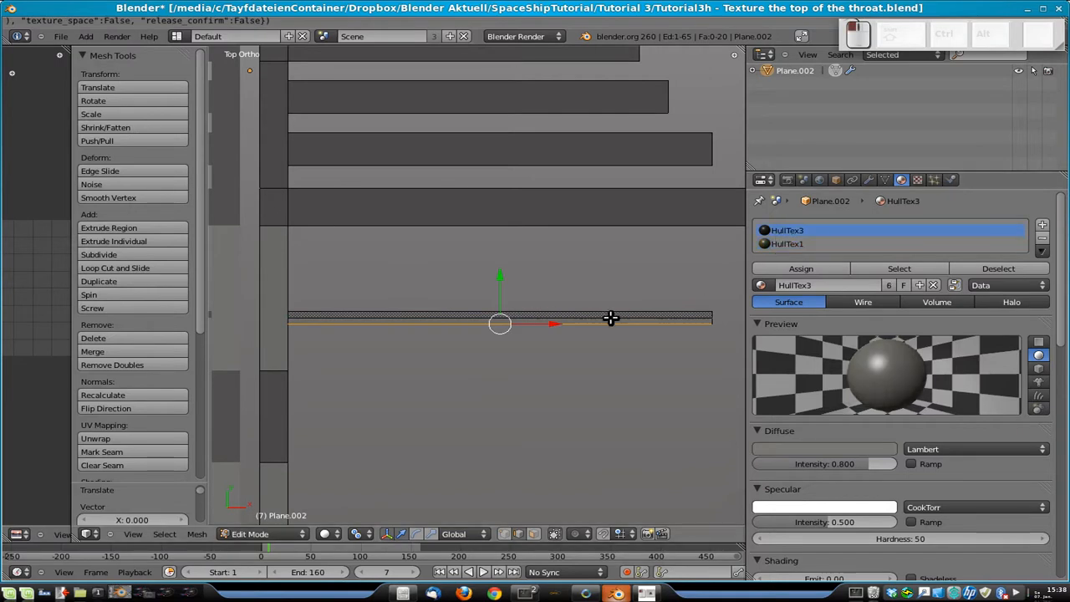
key(e)
key(y)
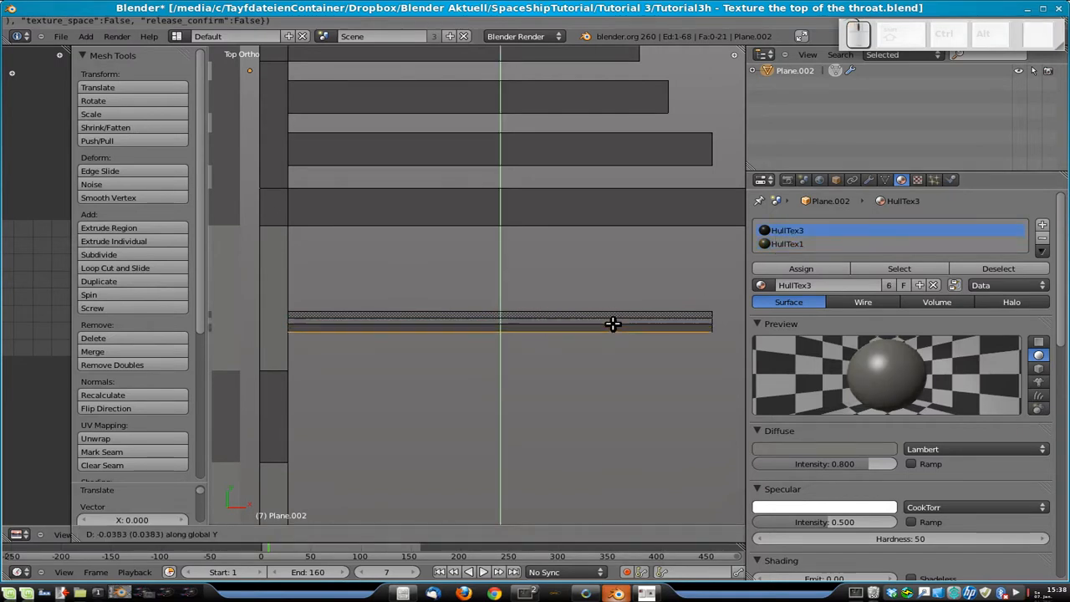
click(610, 321)
- Select the three stacked thin faces and scale them together to about 0.44 along Y
scroll(549, 315, down, 2)
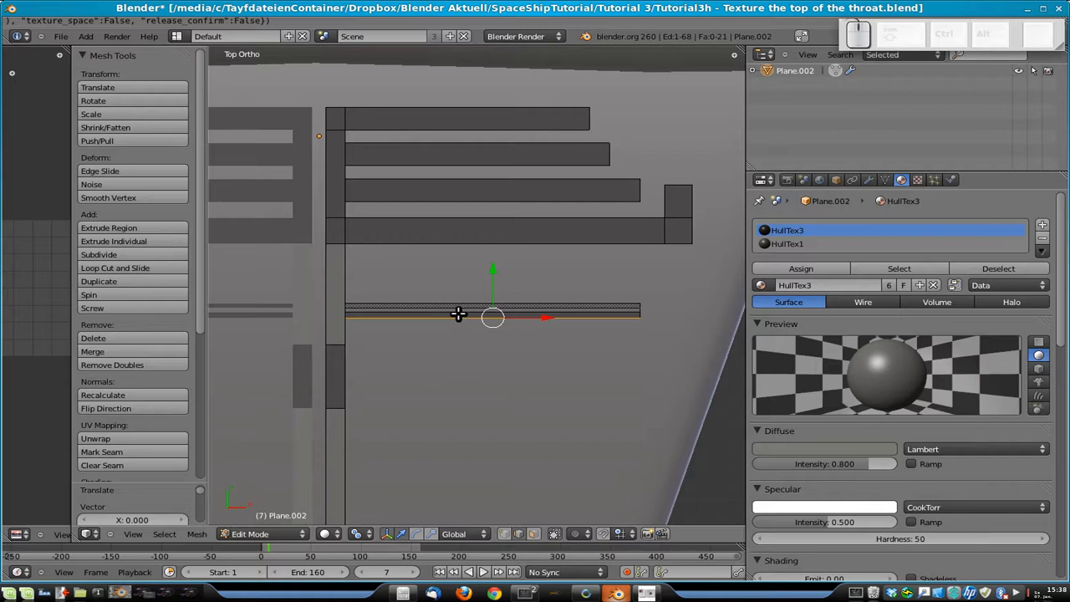
click(532, 533)
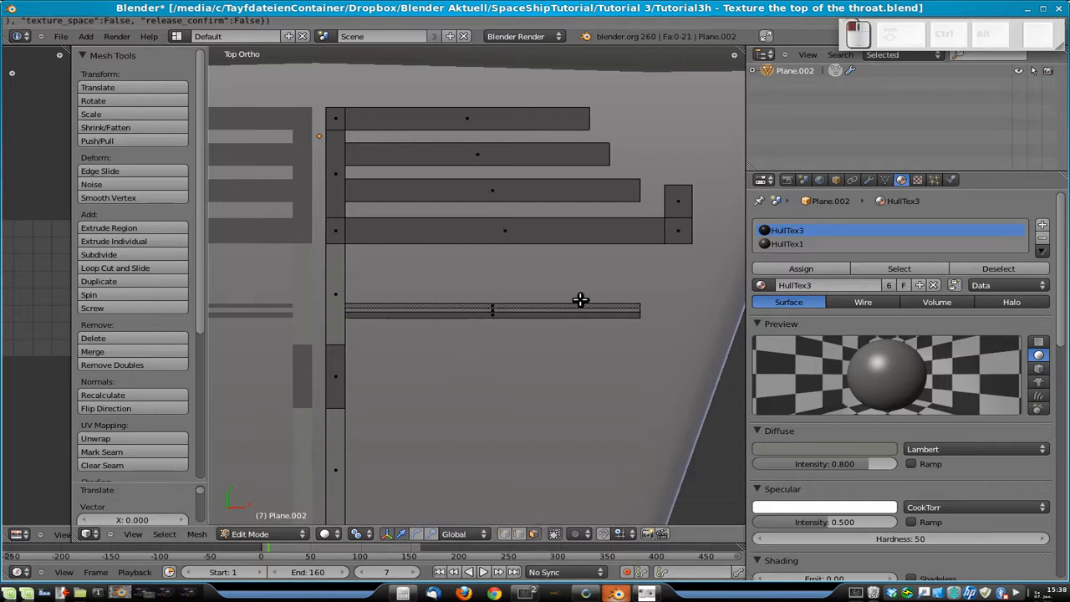
right_click(519, 313)
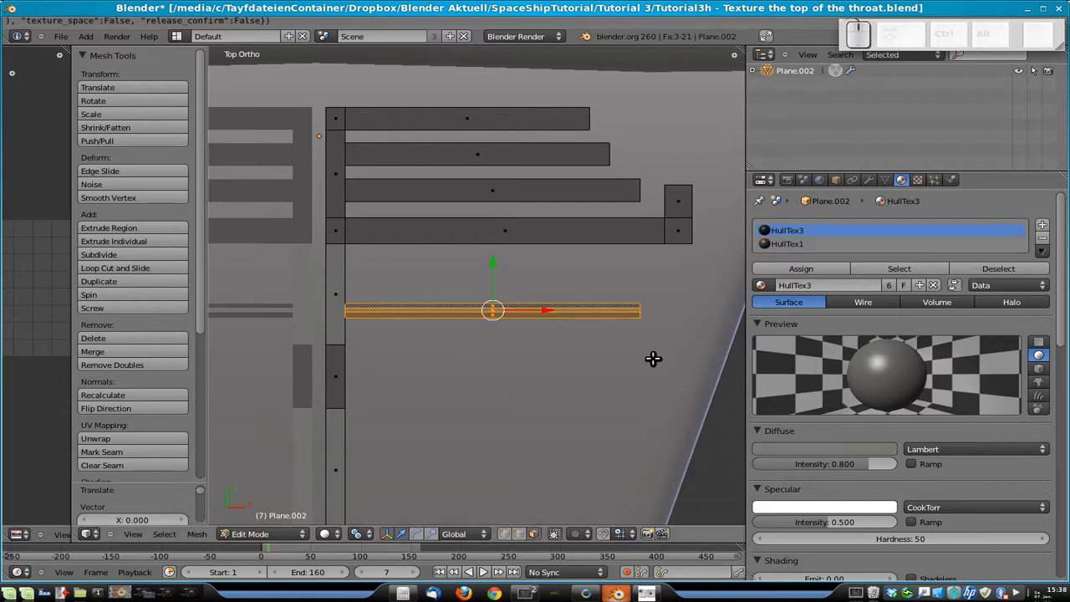
key(s)
key(y)
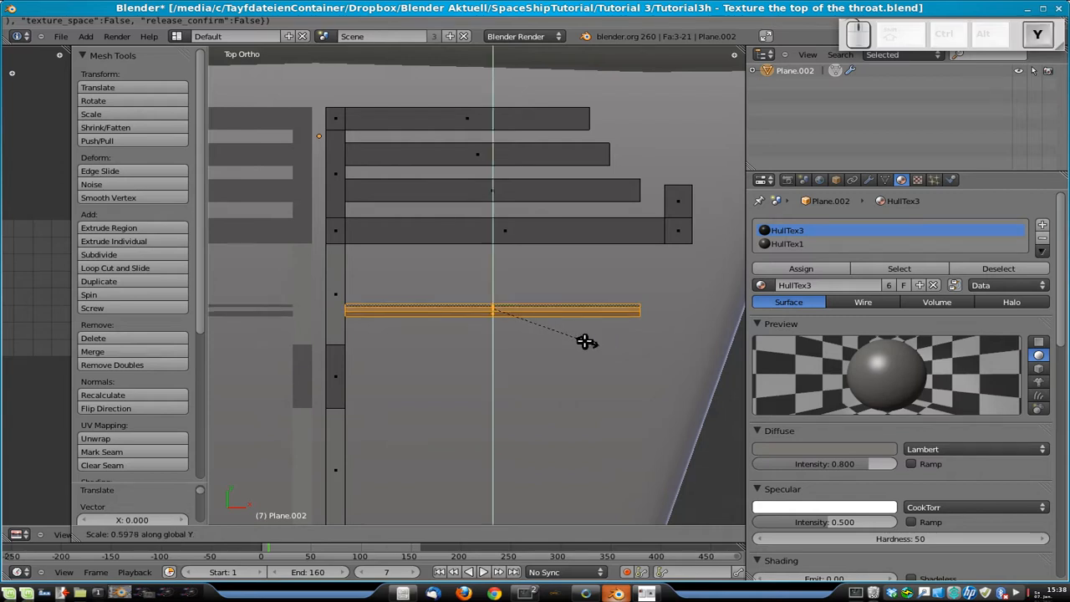
click(561, 332)
- Move the stack's outer long edge about 0.018 units along Y toward the saucer to thin the last HullTex3 strip
scroll(504, 330, up, 5)
shift+middle_drag(508, 333, 473, 318)
click(518, 533)
right_click(507, 351)
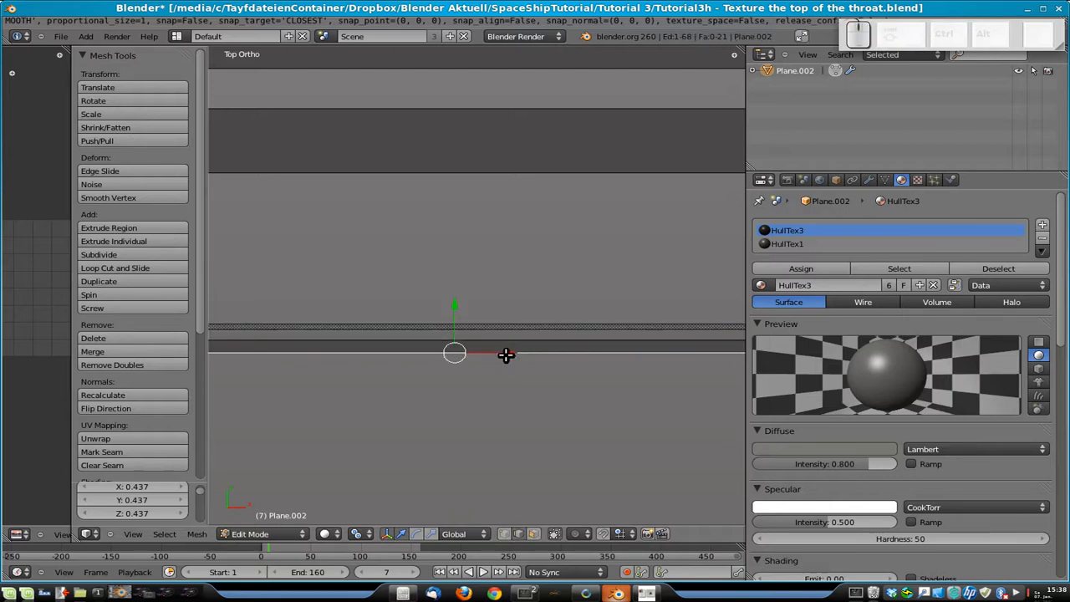
key(g)
key(y)
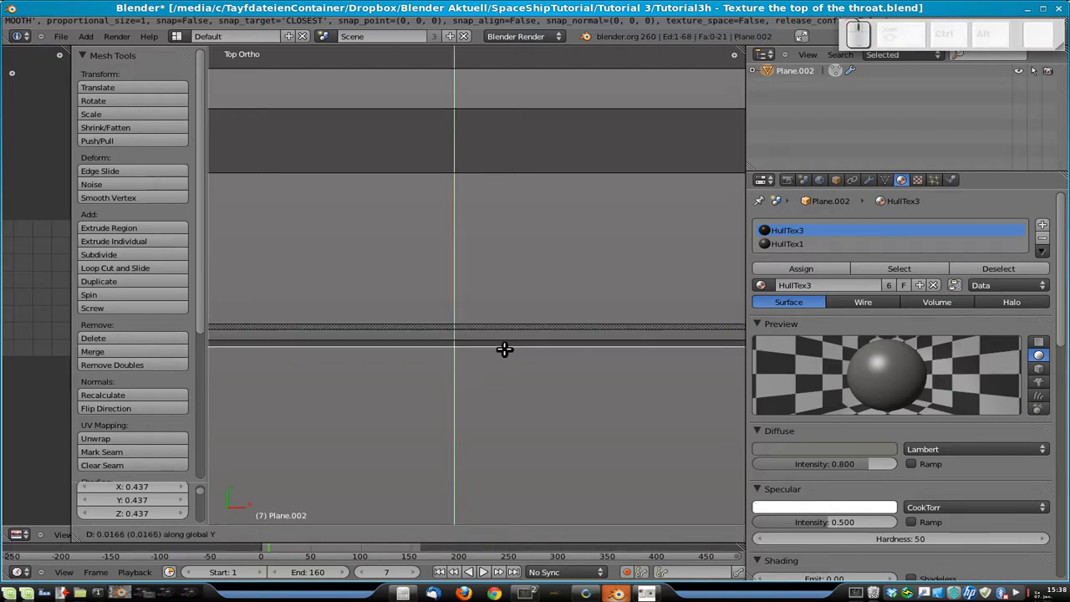
click(504, 349)
- Examine the thin banded arm and its mirrored copy in Object Mode, and return to Edit Mode
scroll(509, 359, down, 4)
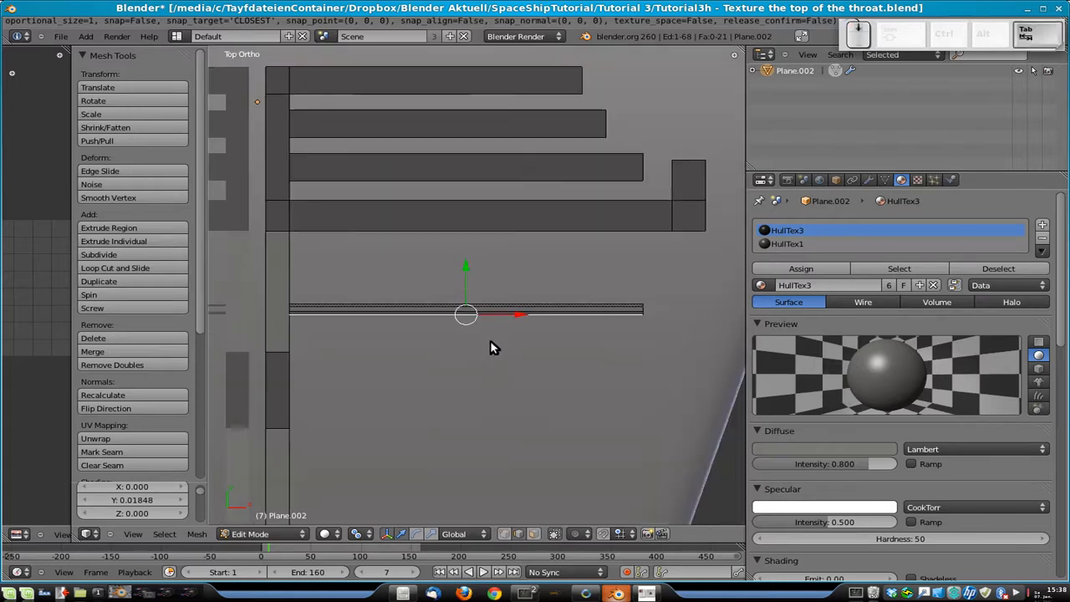
key(Tab)
scroll(337, 332, up, 2)
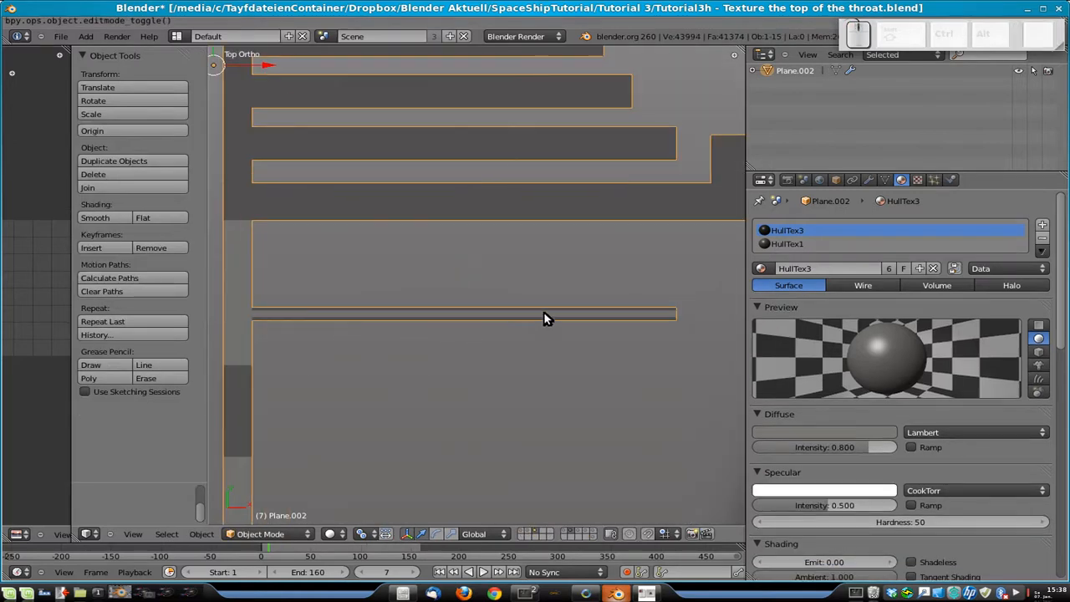
key(Tab)
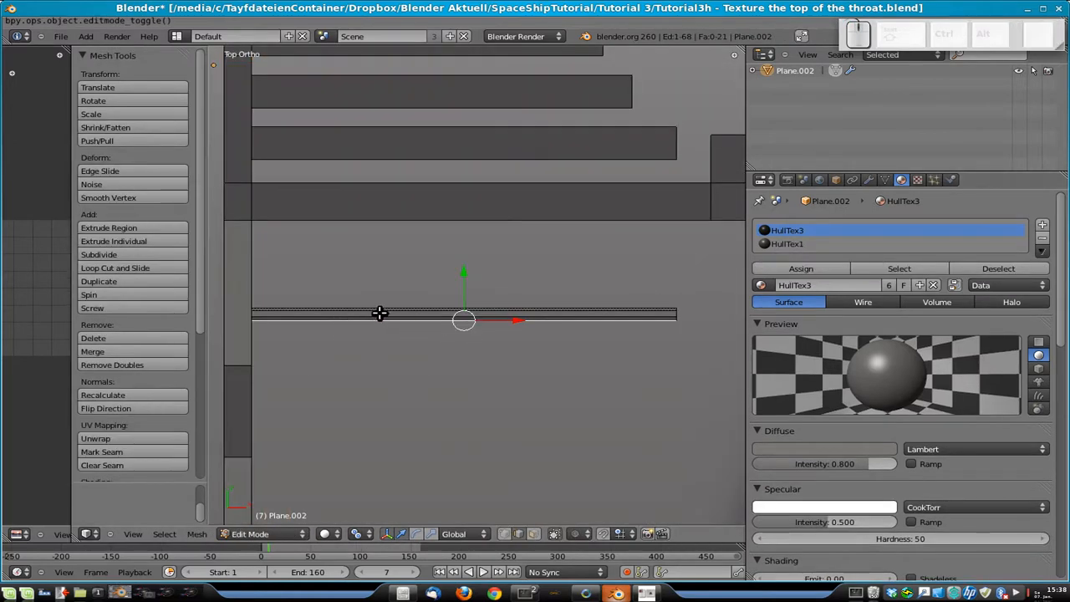
key(Tab)
shift+middle_drag(329, 313, 452, 321)
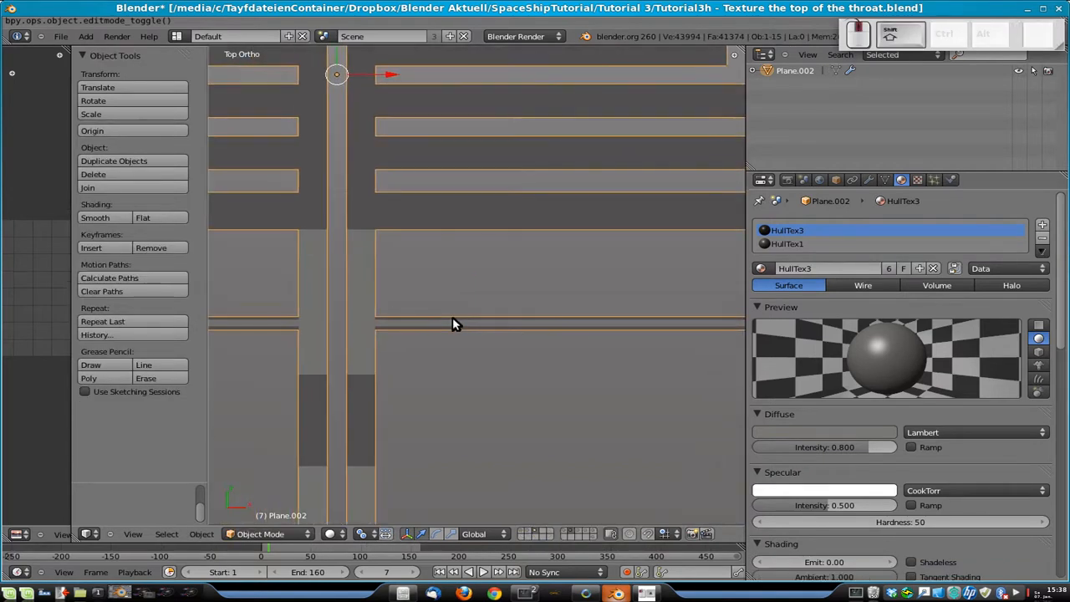
key(Tab)
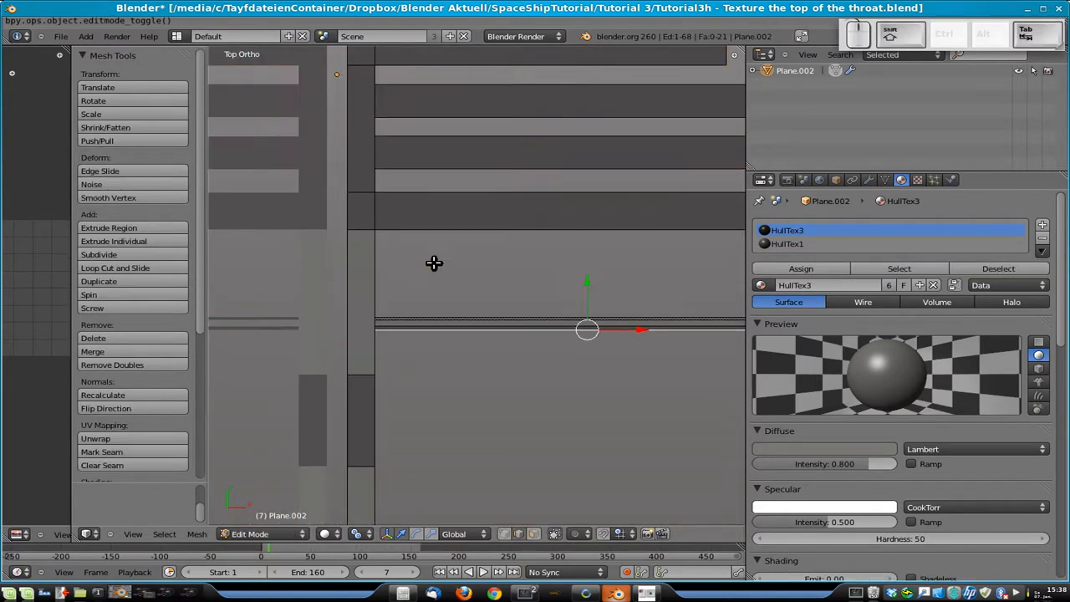
- Duplicate the small centreline face beside the longest arm, placing the copy over the thin banded arm near its inner end
click(533, 534)
right_click(360, 210)
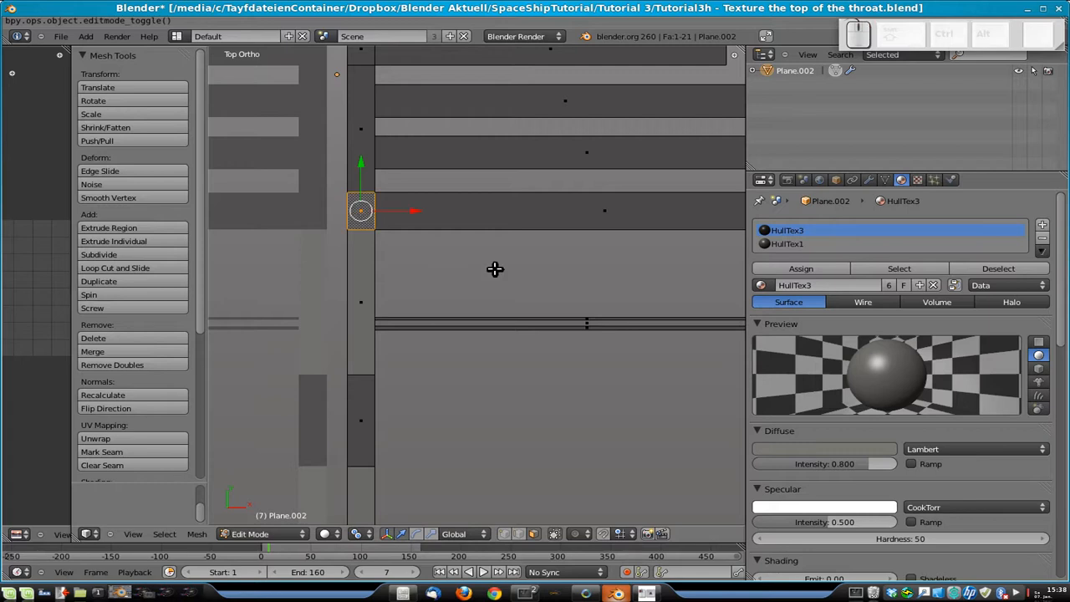
key(shift+d)
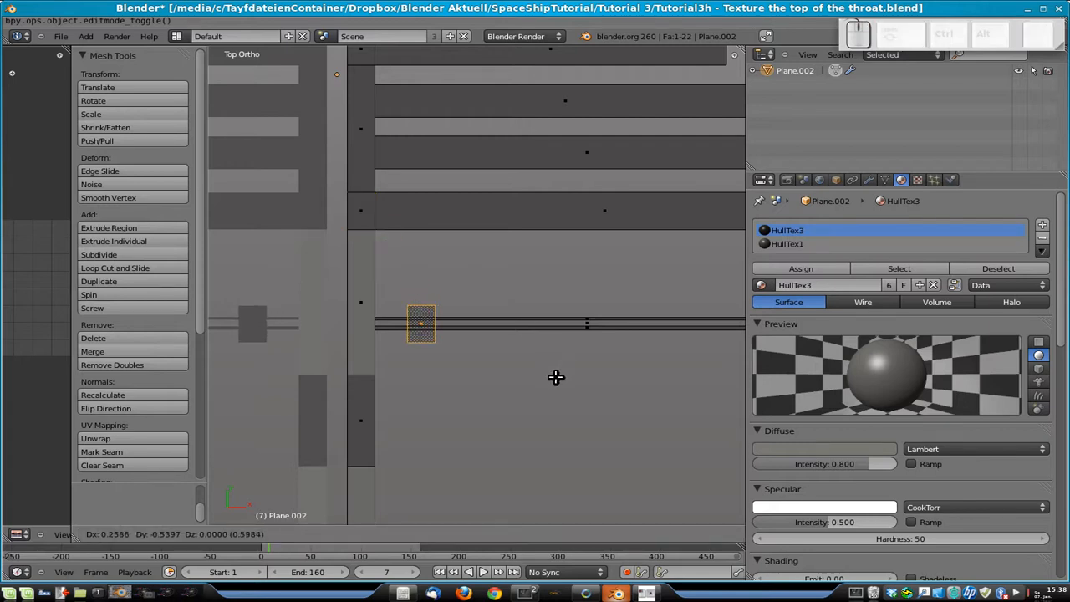
click(556, 377)
- Scale the copied face to about 0.44, flatten it along Y, and centre it inside the HullTex1 band
scroll(542, 391, up, 4)
key(s)
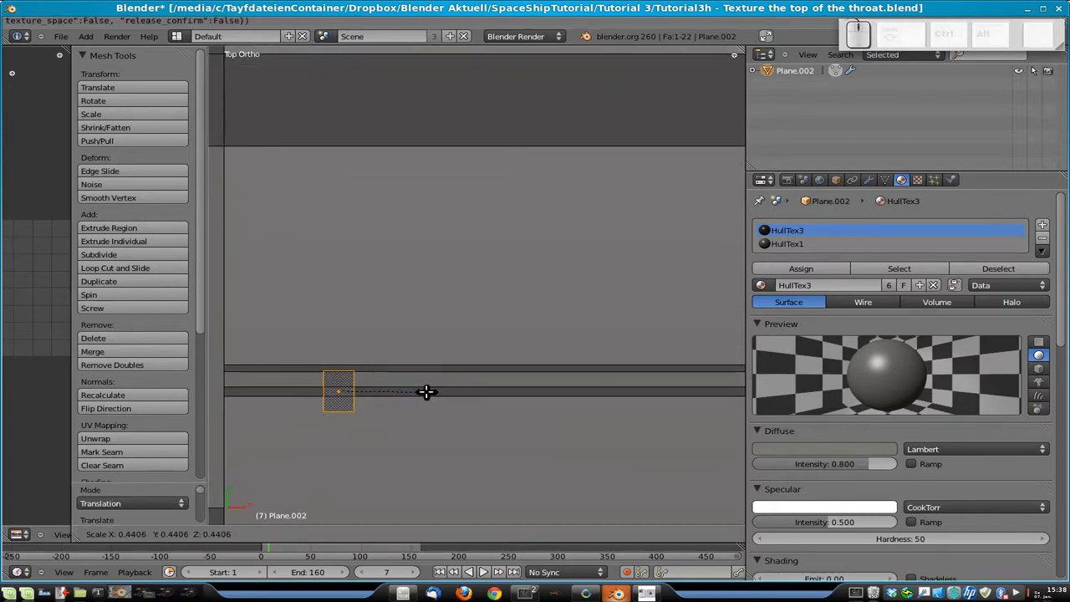
click(426, 392)
key(s)
key(y)
click(374, 409)
key(g)
click(374, 396)
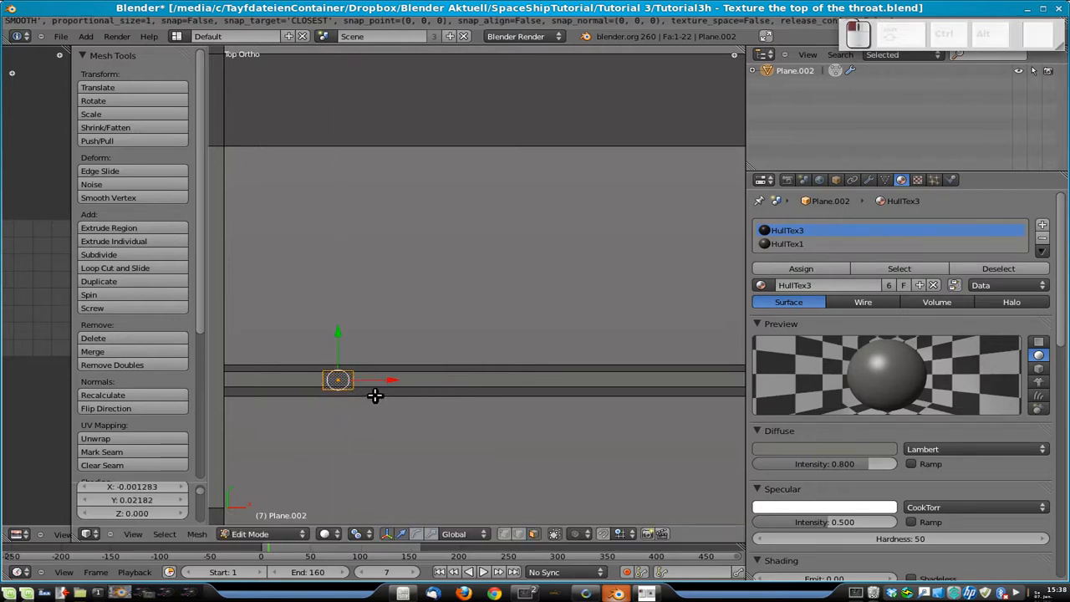
- Duplicate the small HullTex3 block 0.1 units outward along X within the light band
key(Tab)
scroll(464, 366, down, 4)
key(Tab)
shift+middle_drag(525, 343, 429, 365)
key(shift+d)
key(x)
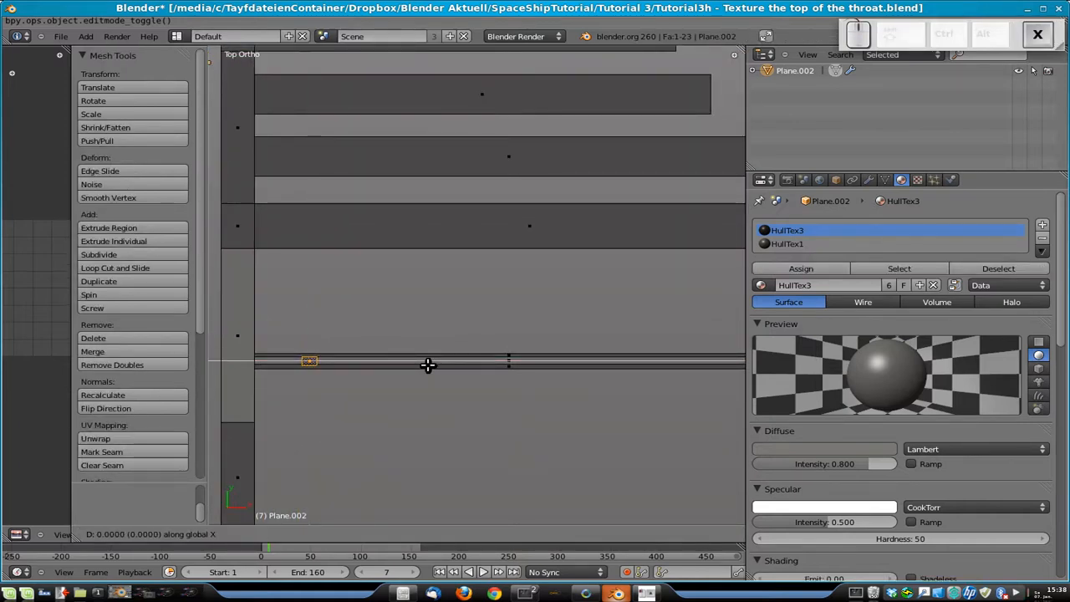
text(0.1)
key(Return)
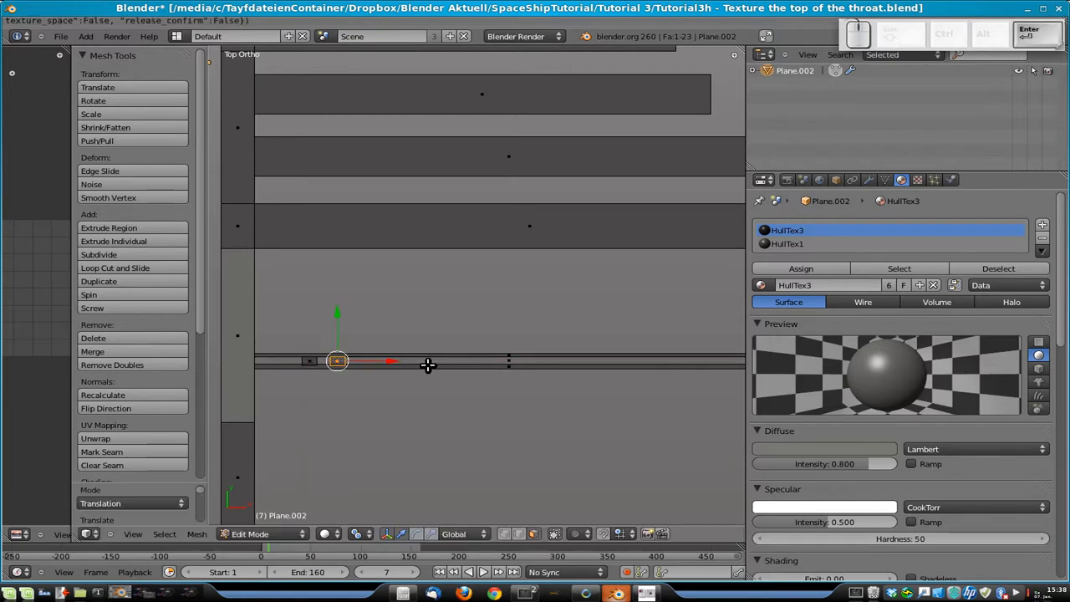
- Add three more copies of the block along the band, each 0.1 units farther outward along X
key(shift+d)
text(y0.1x)
key(Return)
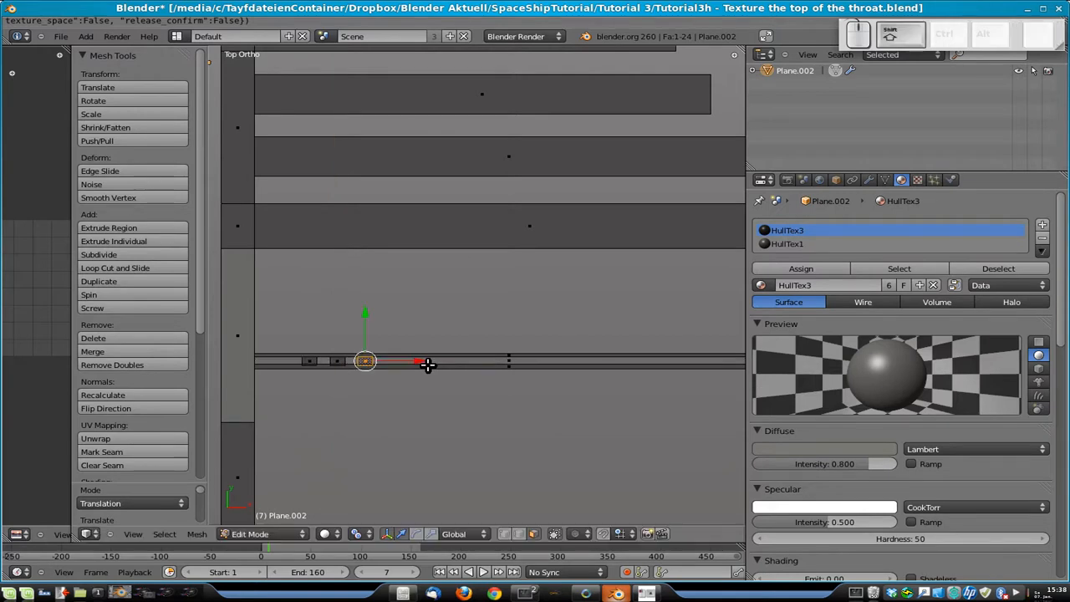
key(shift+d)
text(x.1)
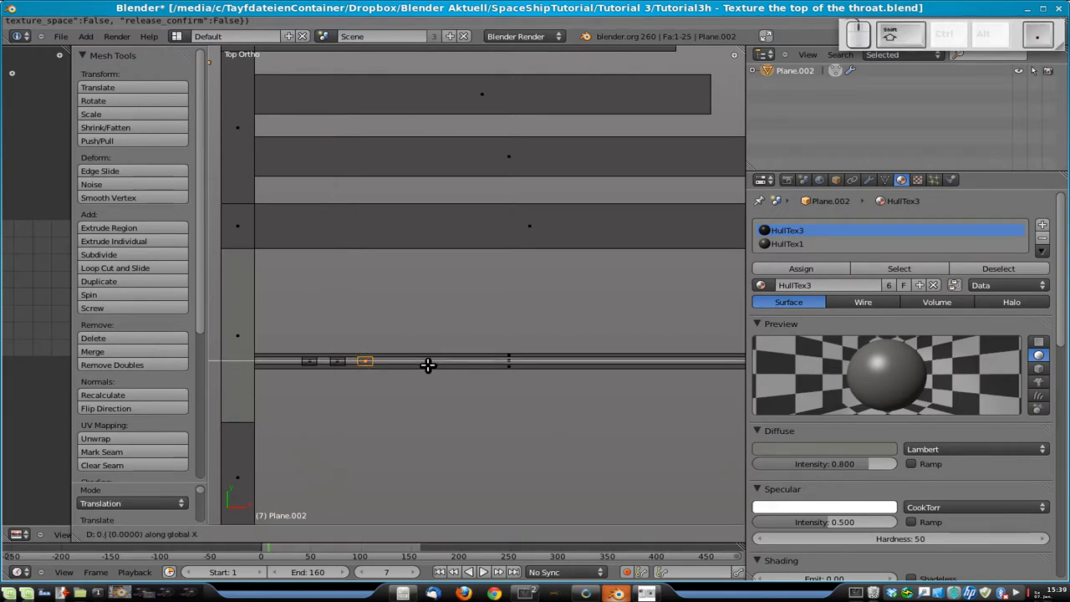
key(Return)
key(shift+d)
text(x0.1)
key(Return)
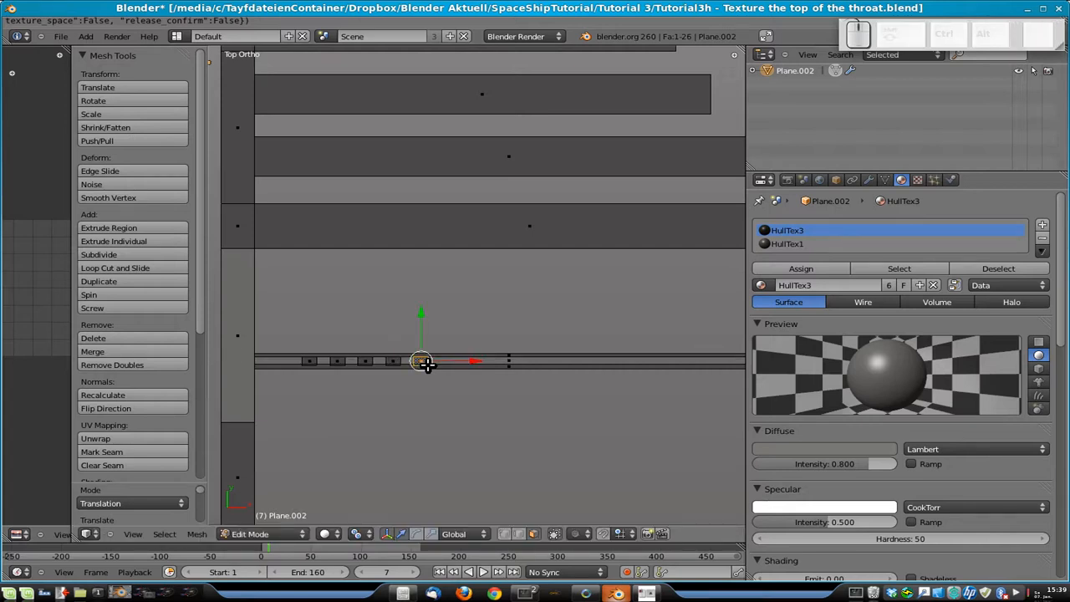
- Select all five small blocks and duplicate the row 1 unit outward along X
shift+right_click(398, 360)
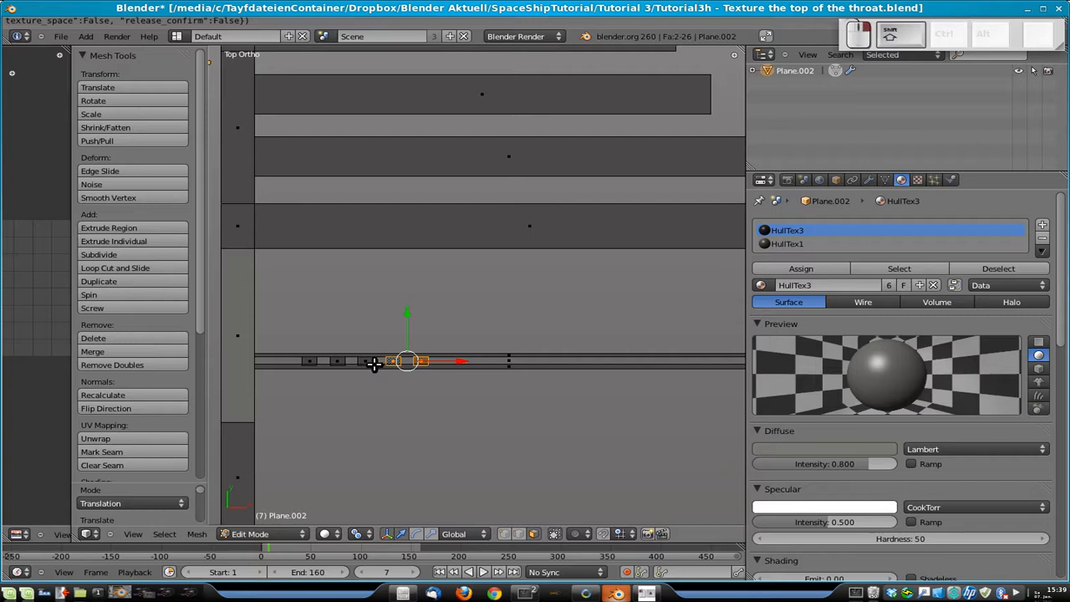
shift+right_click(361, 360)
shift+right_click(335, 361)
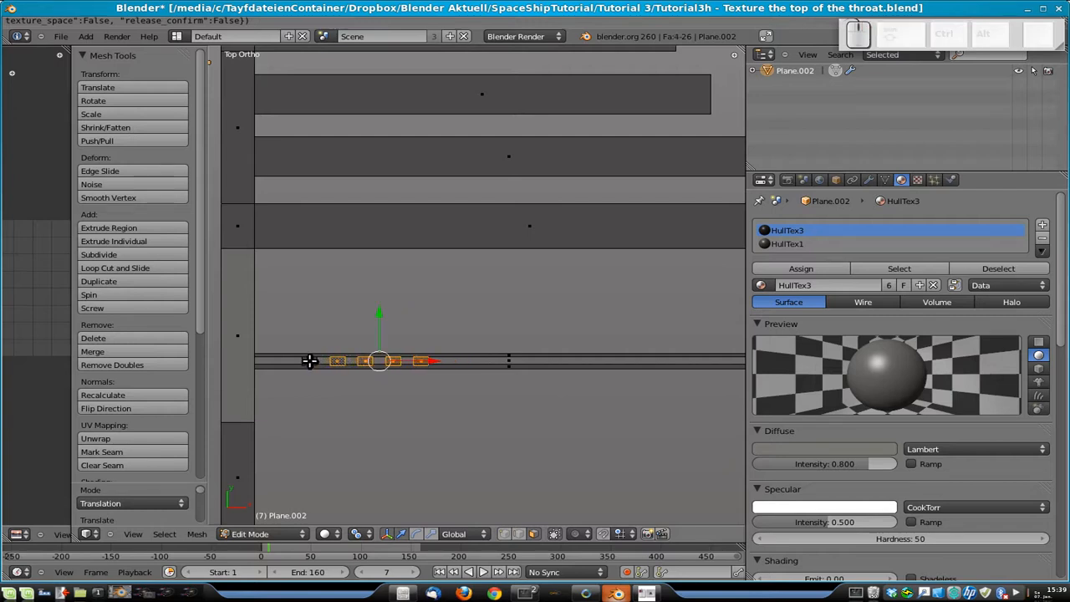
key(shift+d)
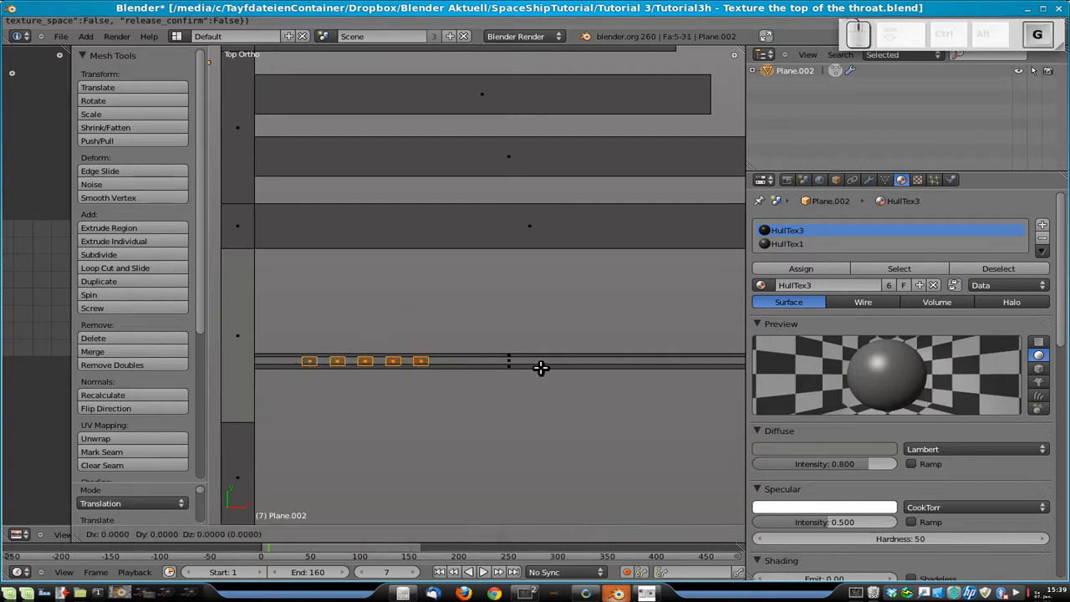
key(x)
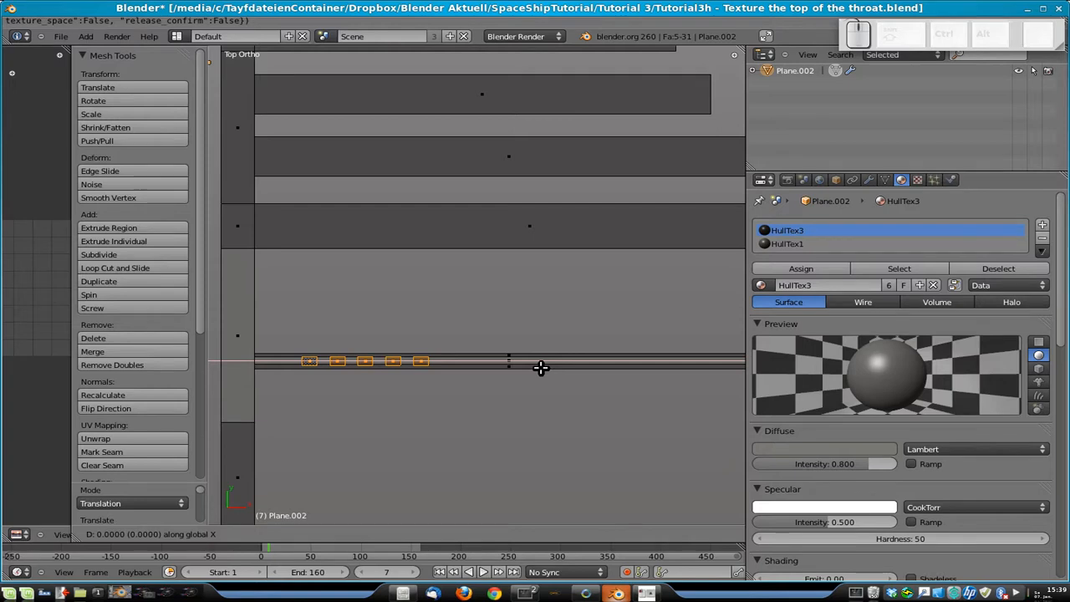
key(1)
key(Return)
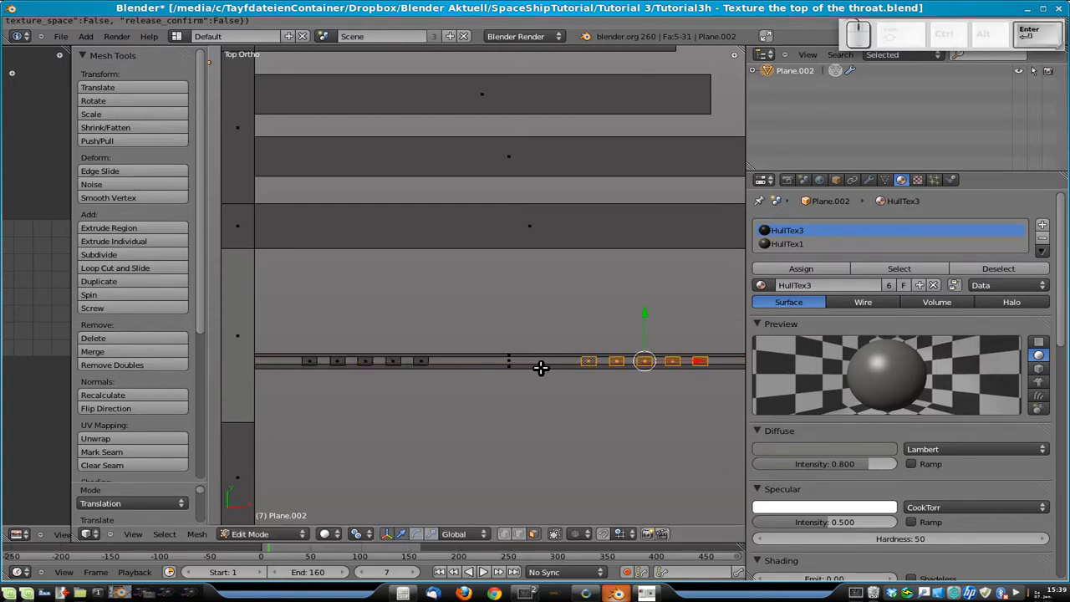
scroll(575, 379, down, 2)
scroll(579, 366, up, 3)
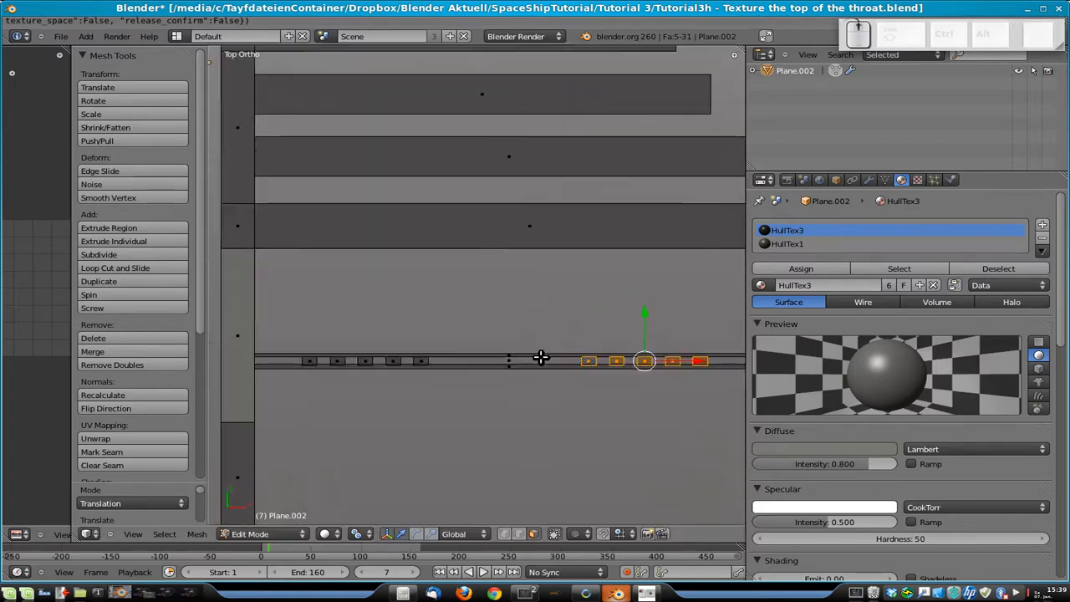
shift+middle_drag(595, 394, 455, 382)
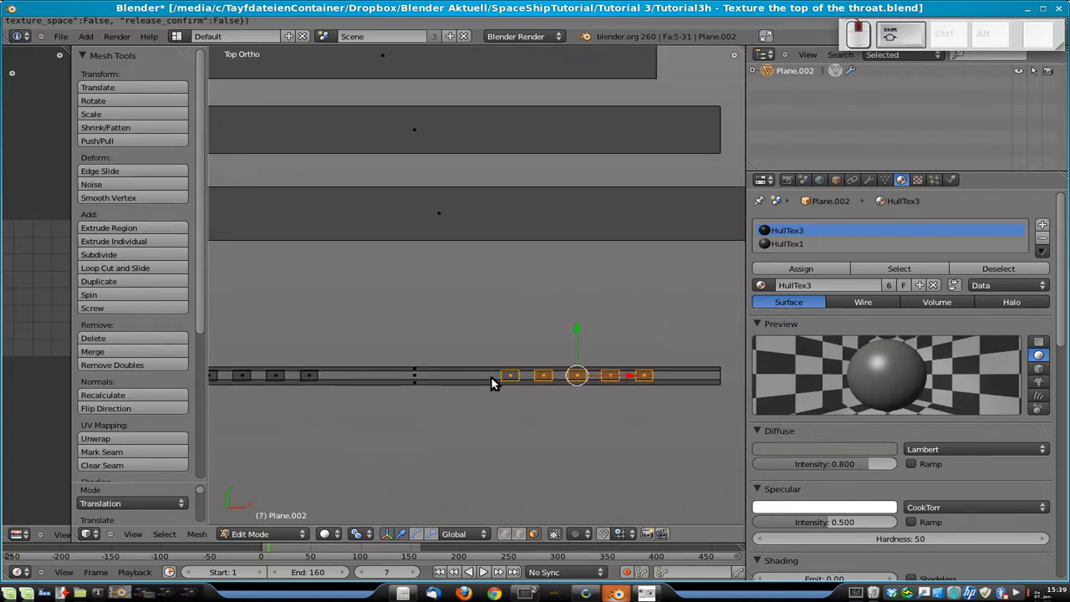
- Duplicate the innermost block of the outer row and move the copy about -0.285 along X to the band's middle
key(Tab)
scroll(370, 396, down, 2)
scroll(444, 366, up, 4)
key(Tab)
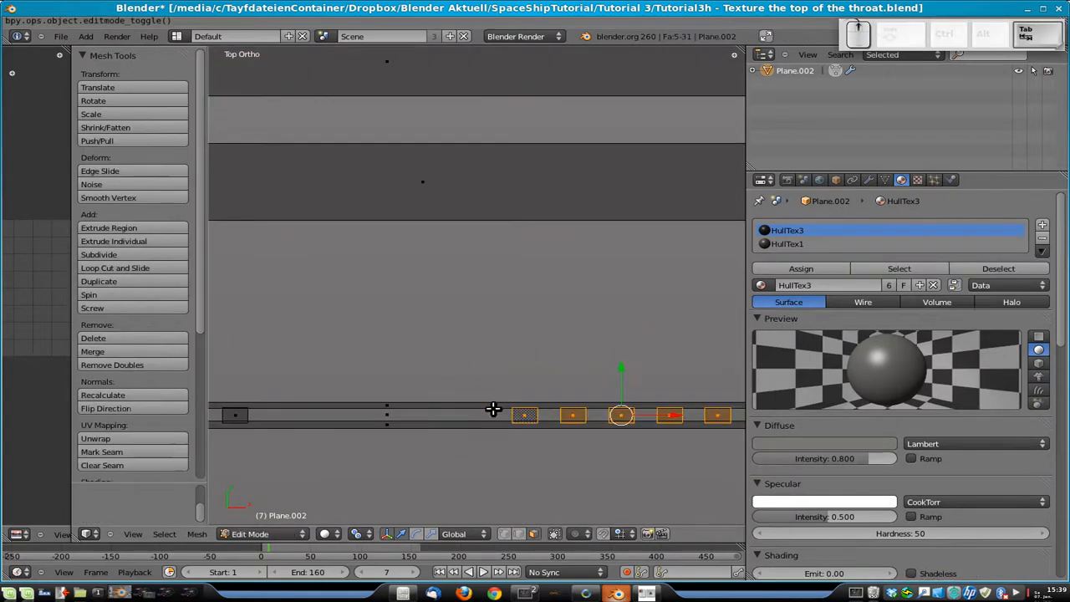
shift+middle_drag(523, 342, 585, 322)
right_click(573, 390)
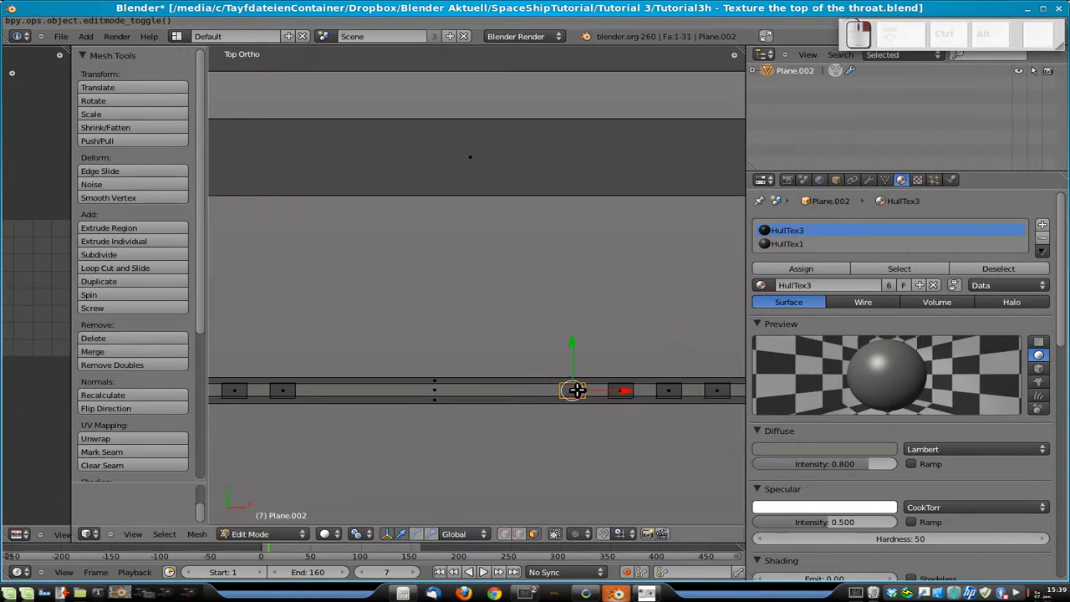
key(g)
key(x)
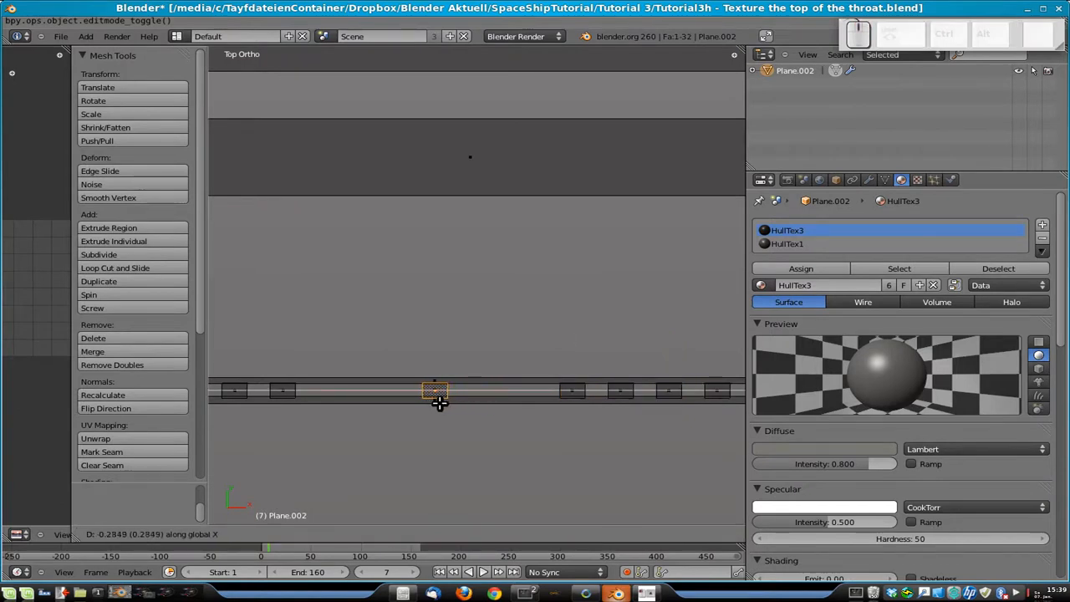
click(439, 403)
- Stretch the middle block along X to roughly three times its width
key(s)
key(x)
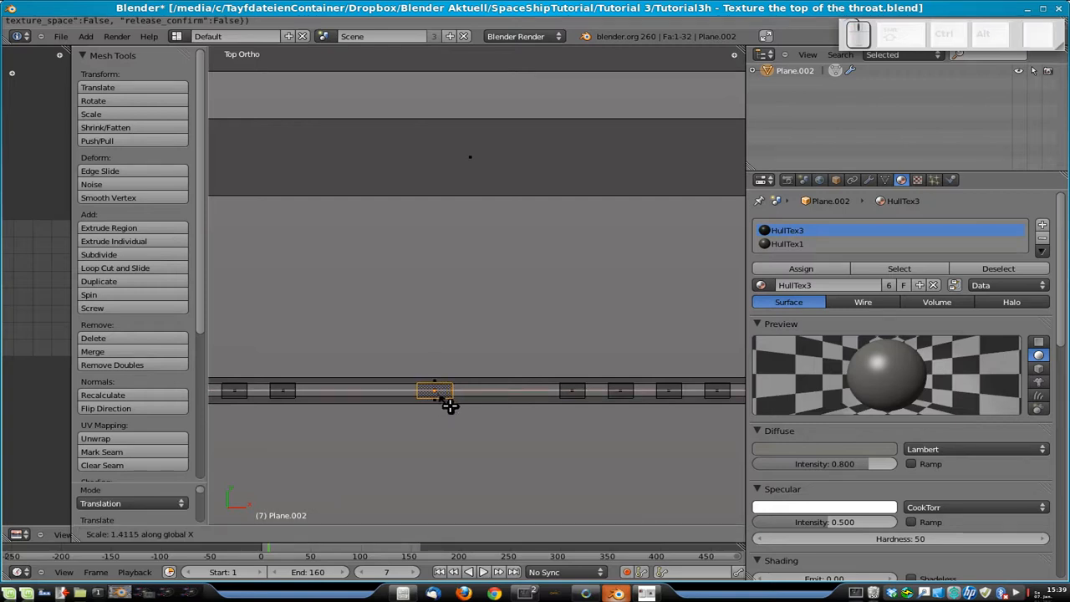
click(461, 418)
key(Tab)
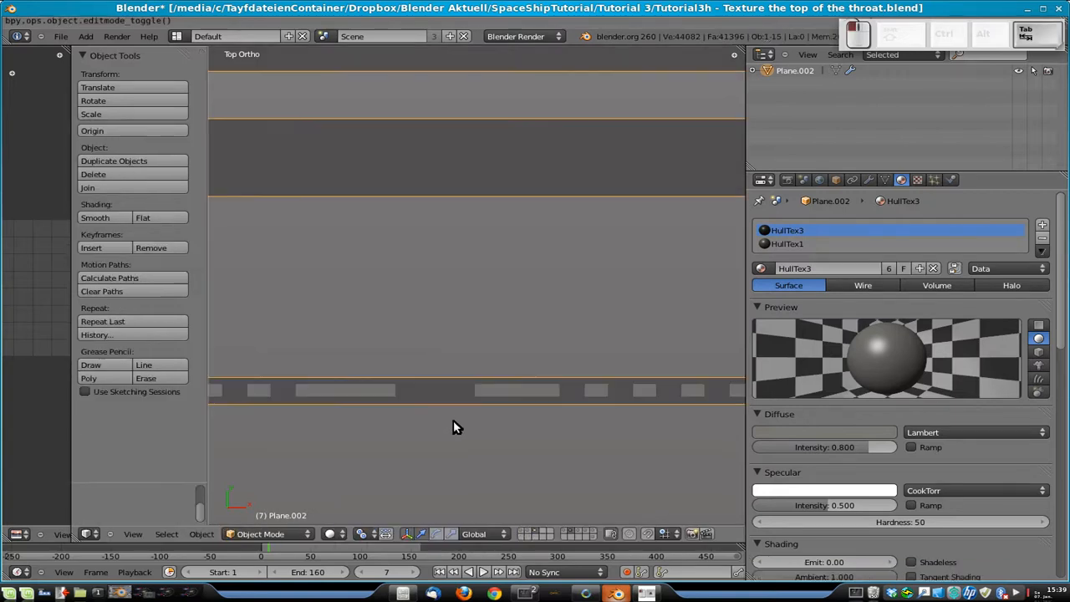
scroll(468, 427, up, 3)
scroll(464, 430, down, 2)
key(Tab)
key(Tab)
key(Tab)
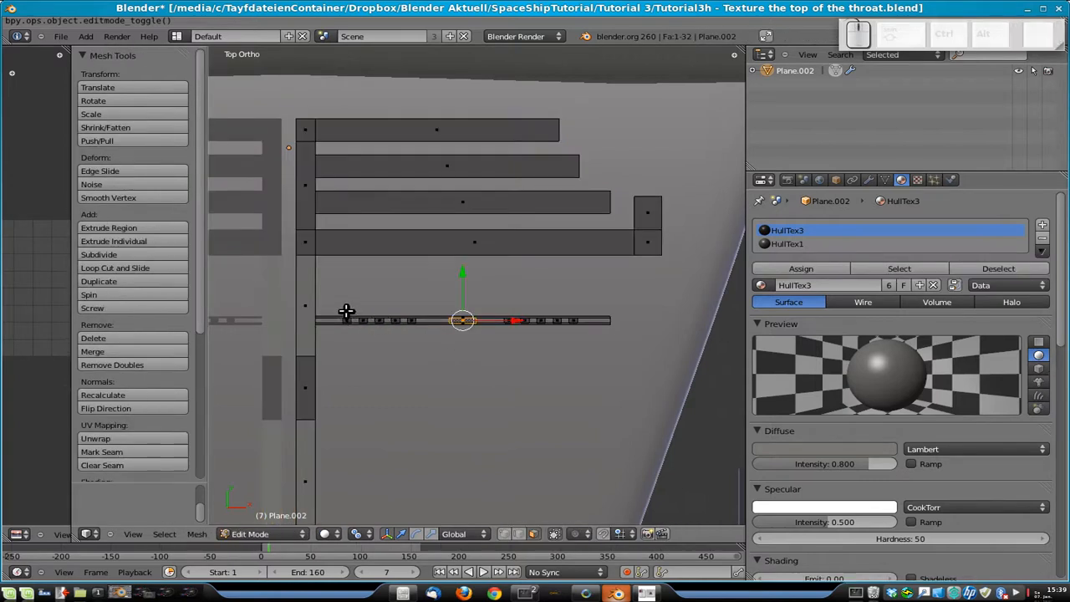
- Select the whole light band with all its blocks and scale it slightly along Y
key(b)
drag(325, 306, 636, 349)
key(s)
key(y)
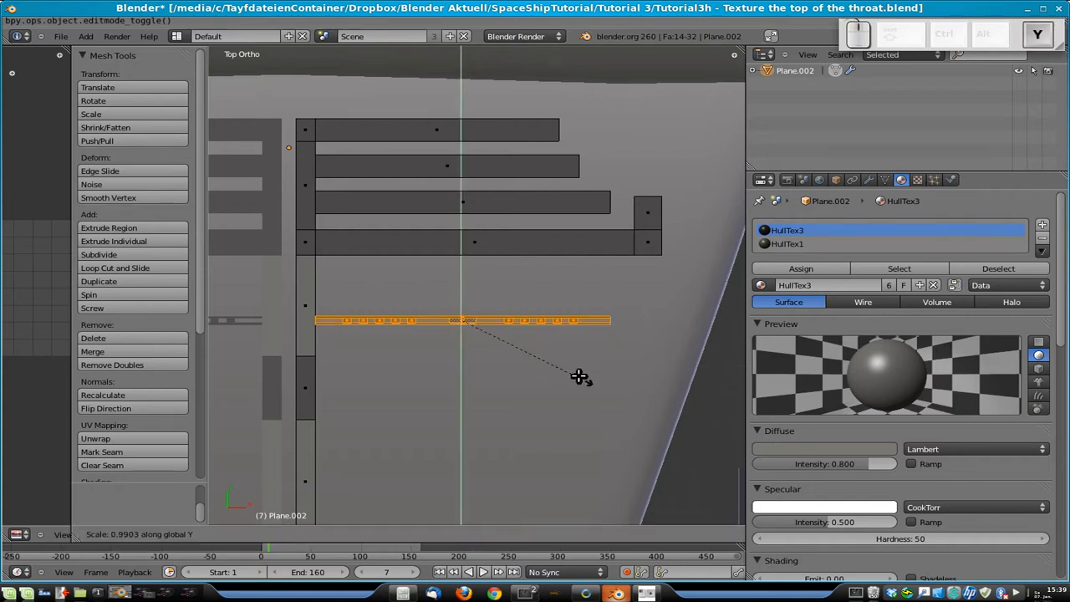
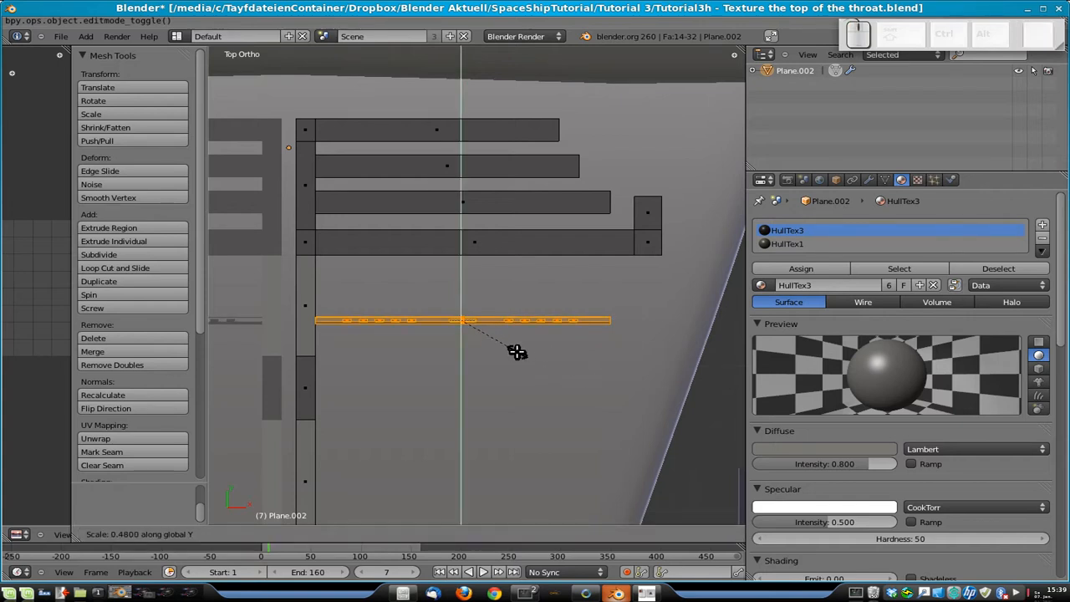
click(549, 385)
key(Tab)
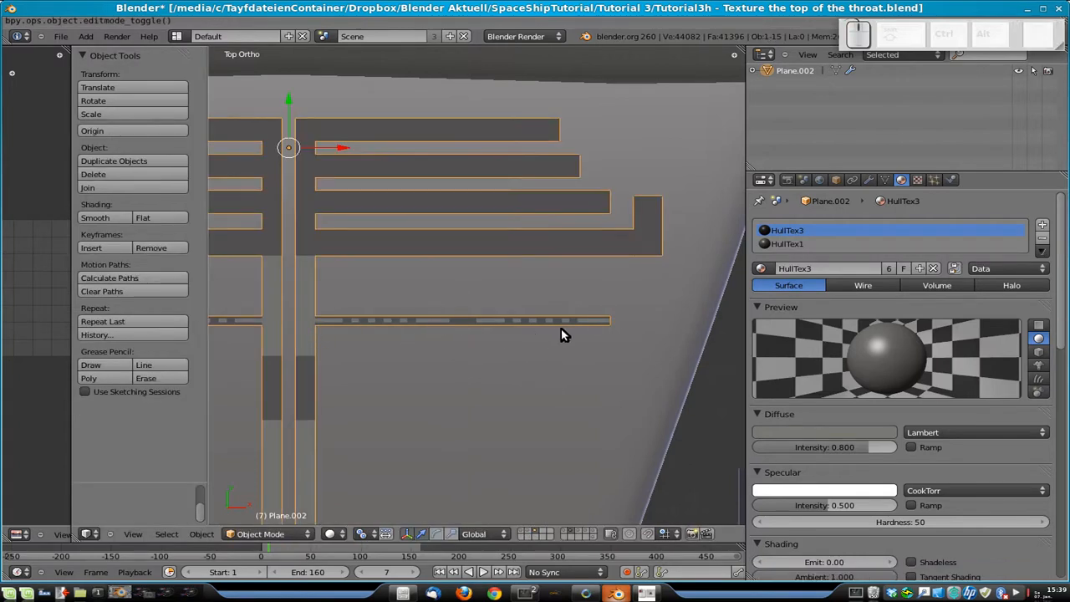
key(Tab)
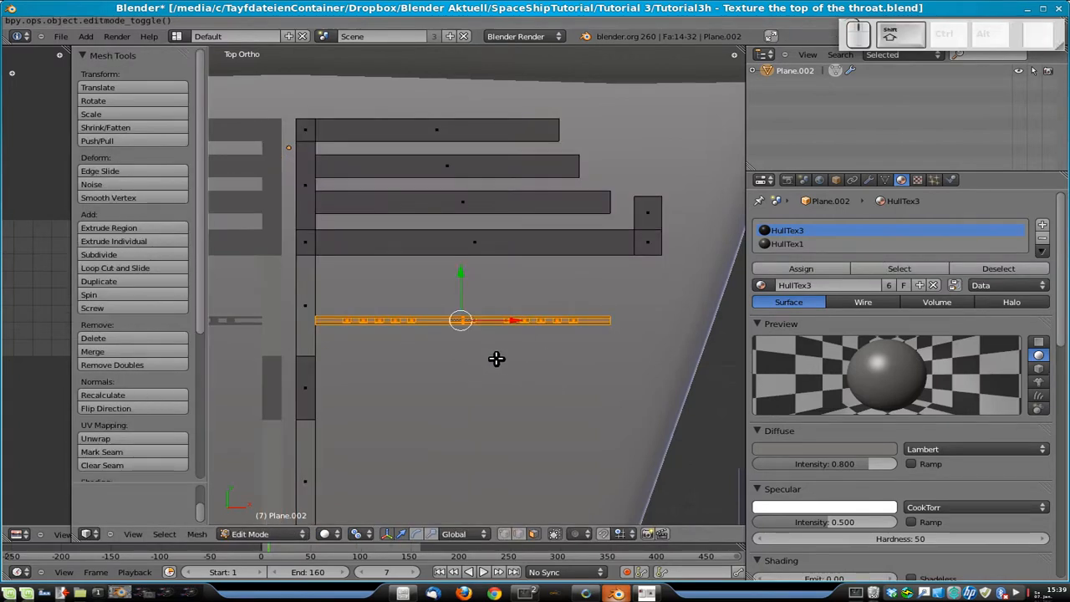
- Duplicate the band with its blocks and offset the copy -0.1 units along Y
key(g)
key(y)
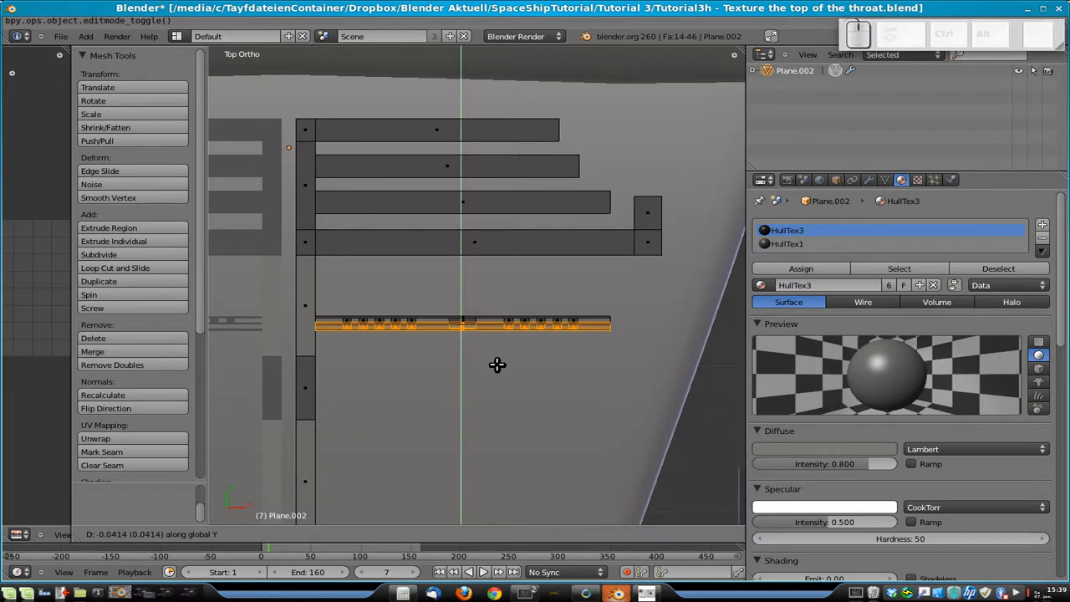
click(497, 365)
key(g)
text(y)
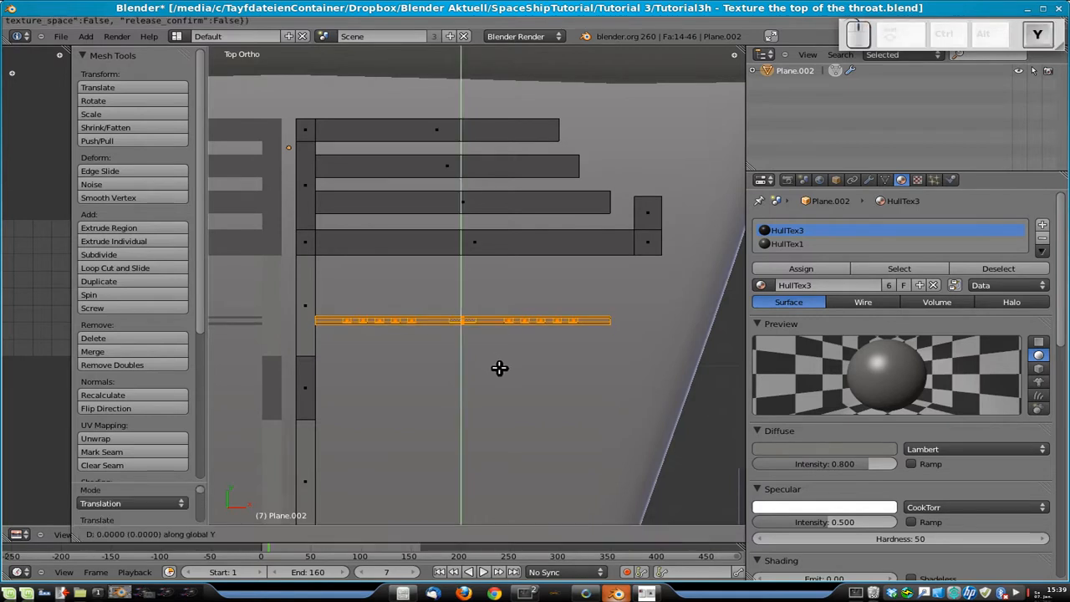
text(0.1)
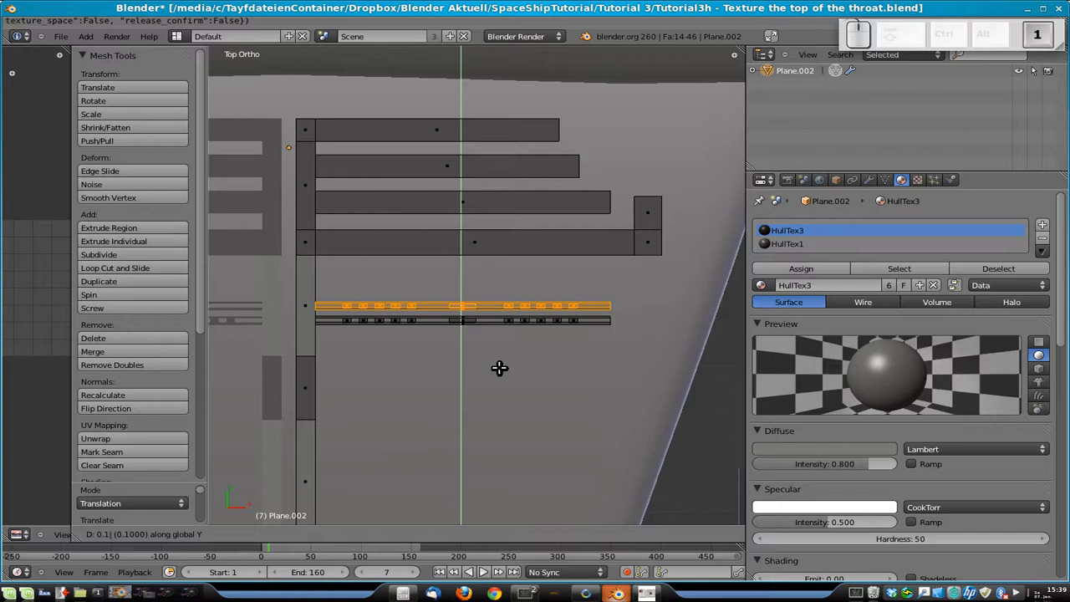
key(minus)
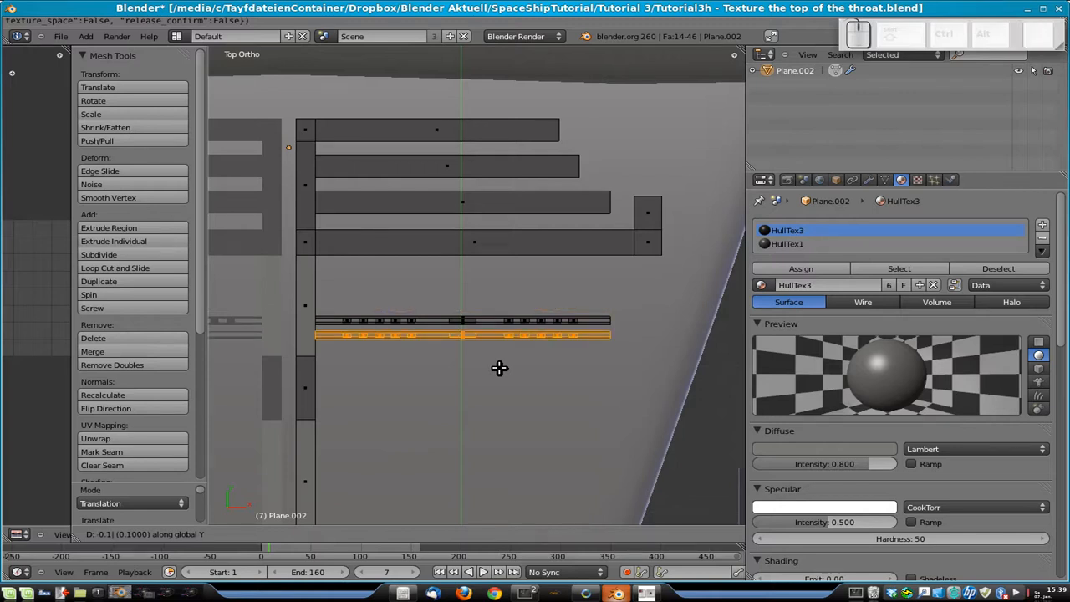
key(Return)
key(shift+f)
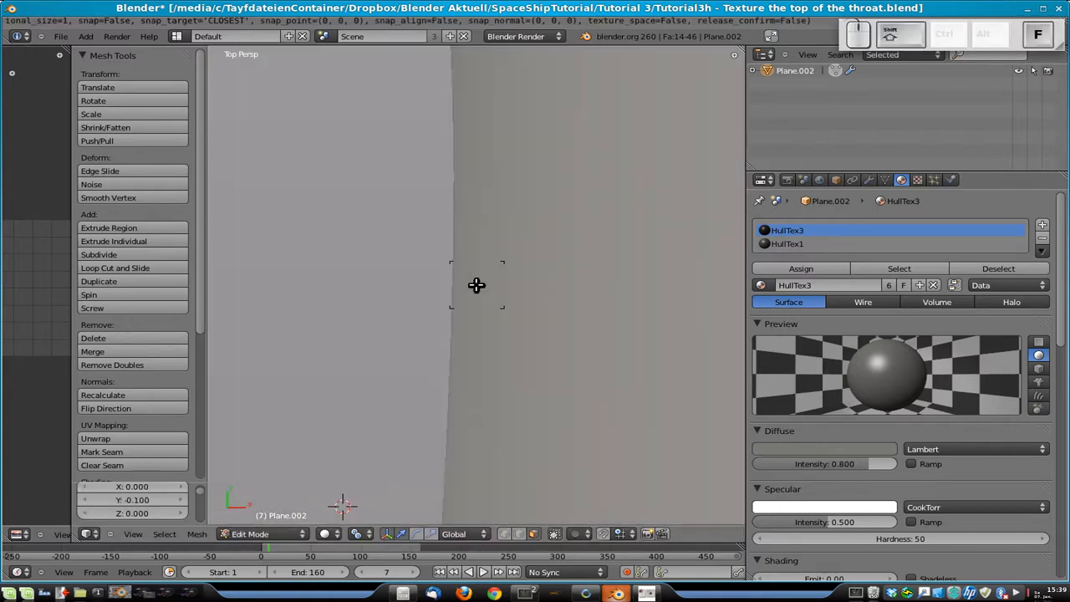
key(Escape)
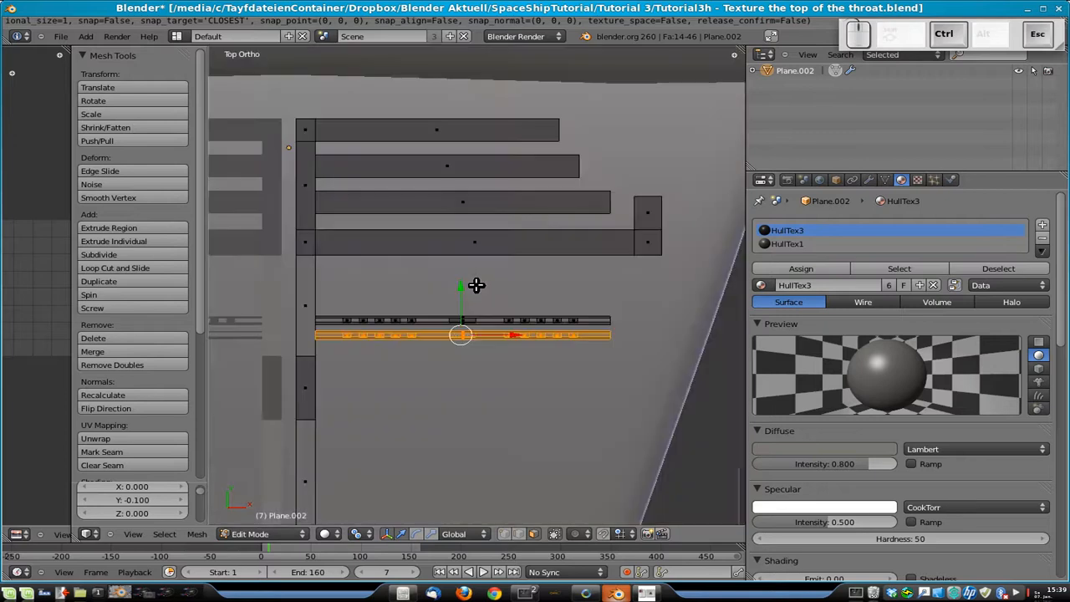
- Add three more copies of the band, each a further -0.1 units along Y
key(g)
text(y.1)
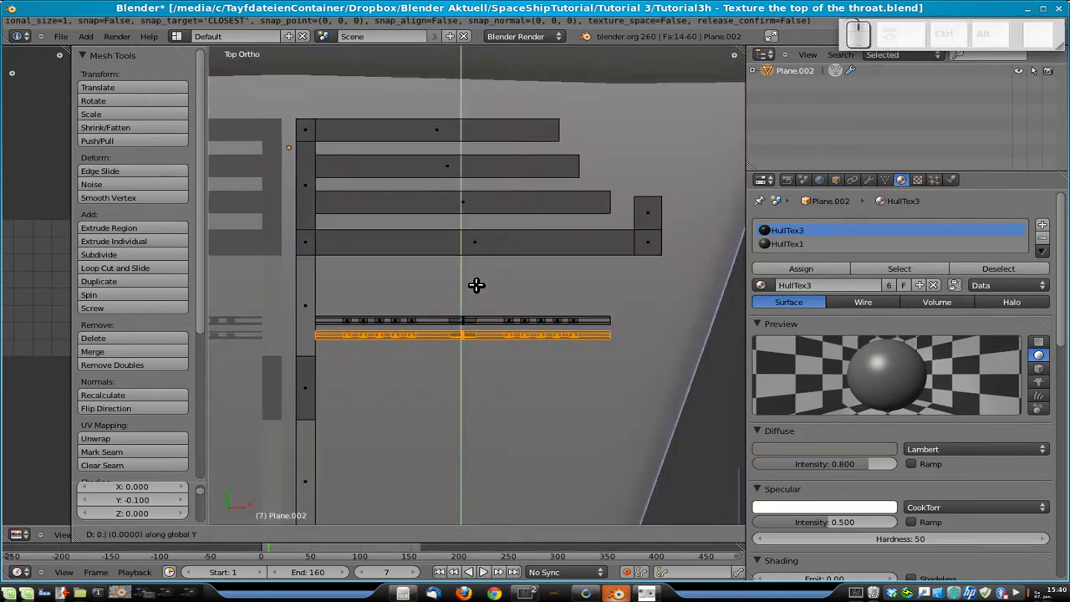
key(Return)
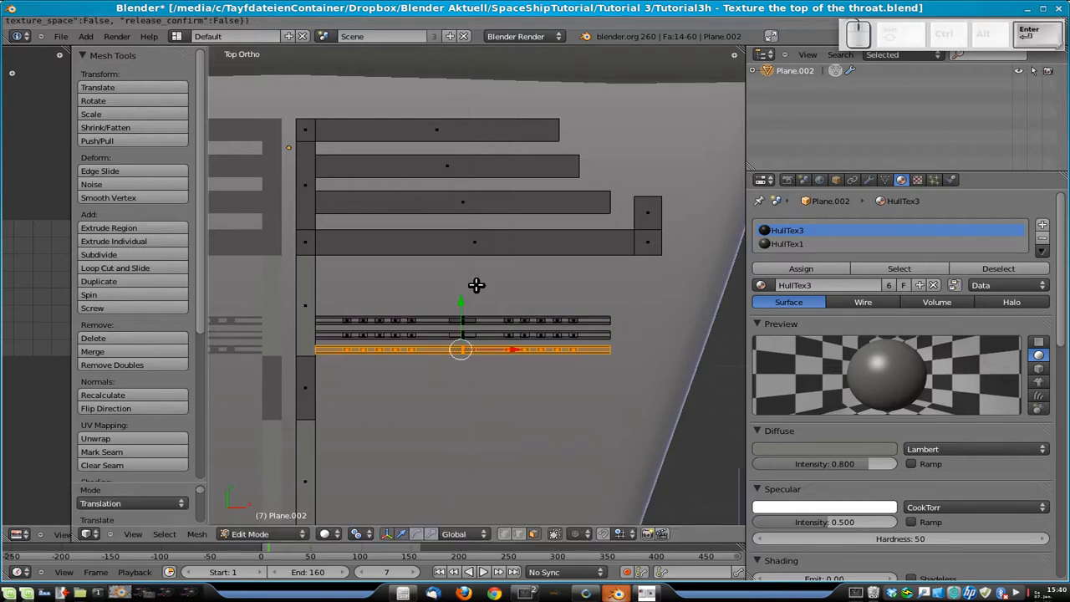
key(shift+d)
text(y0.1)
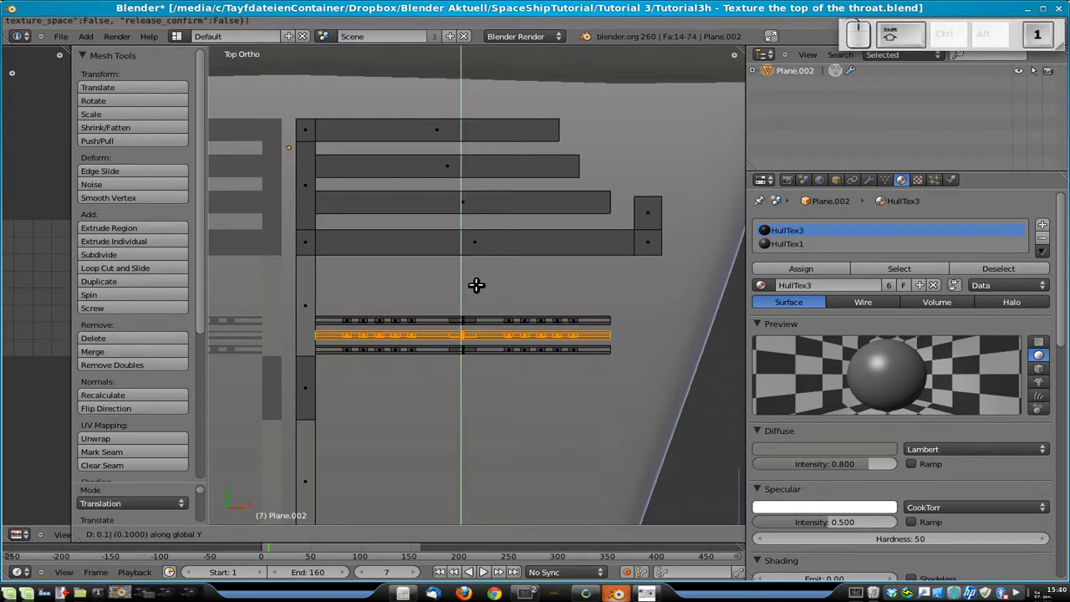
key(minus)
key(Return)
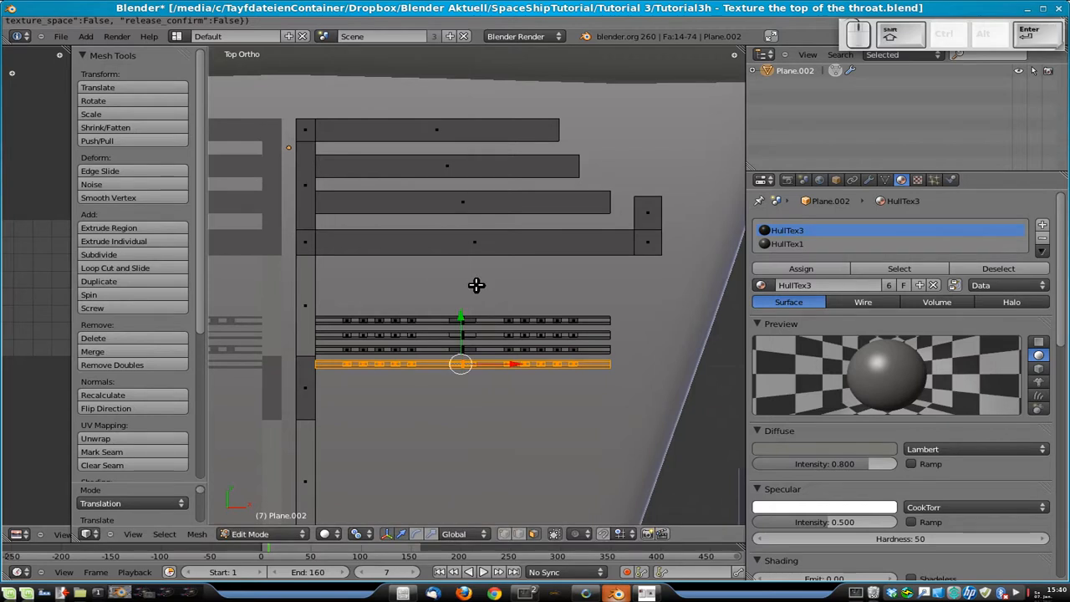
key(shift+d)
text(y)
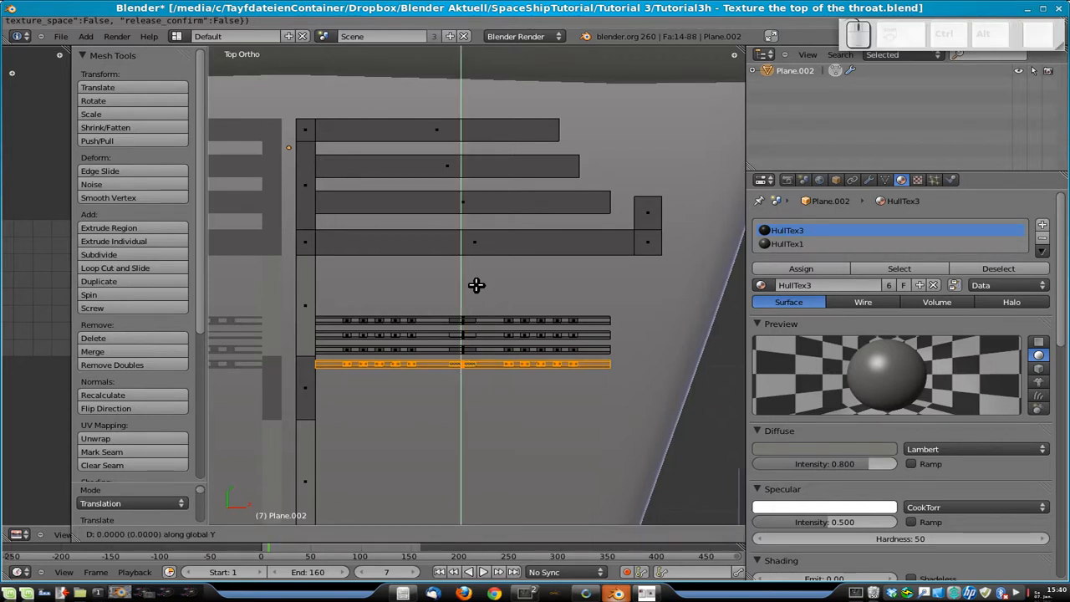
text(0.1)
key(minus)
key(Return)
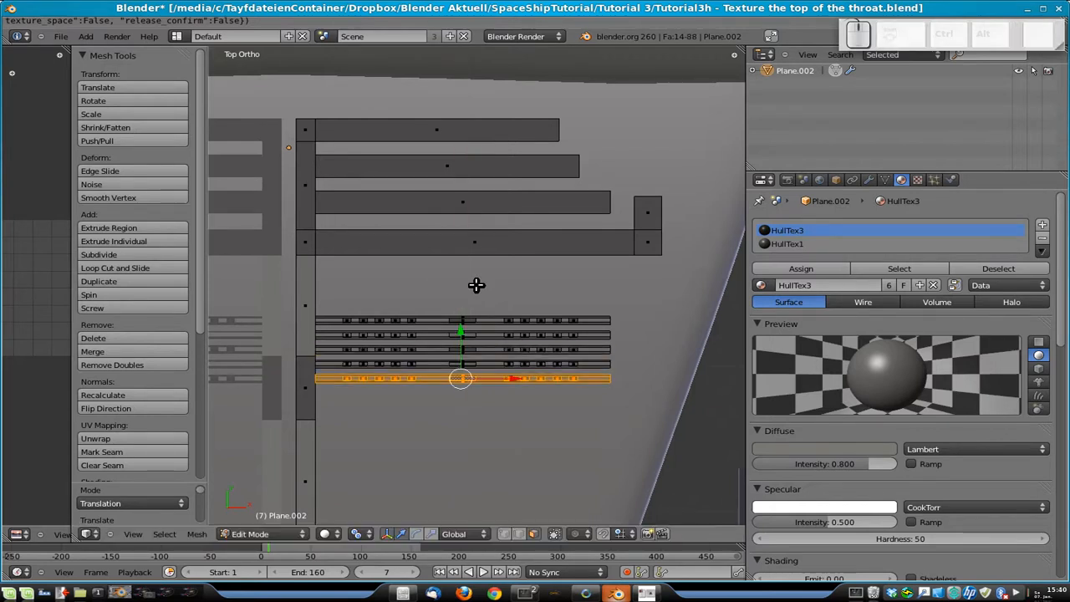
- Duplicate the last band of the stack and move the copy -0.1 units along Y as the sixth band
key(Tab)
scroll(585, 400, down, 3)
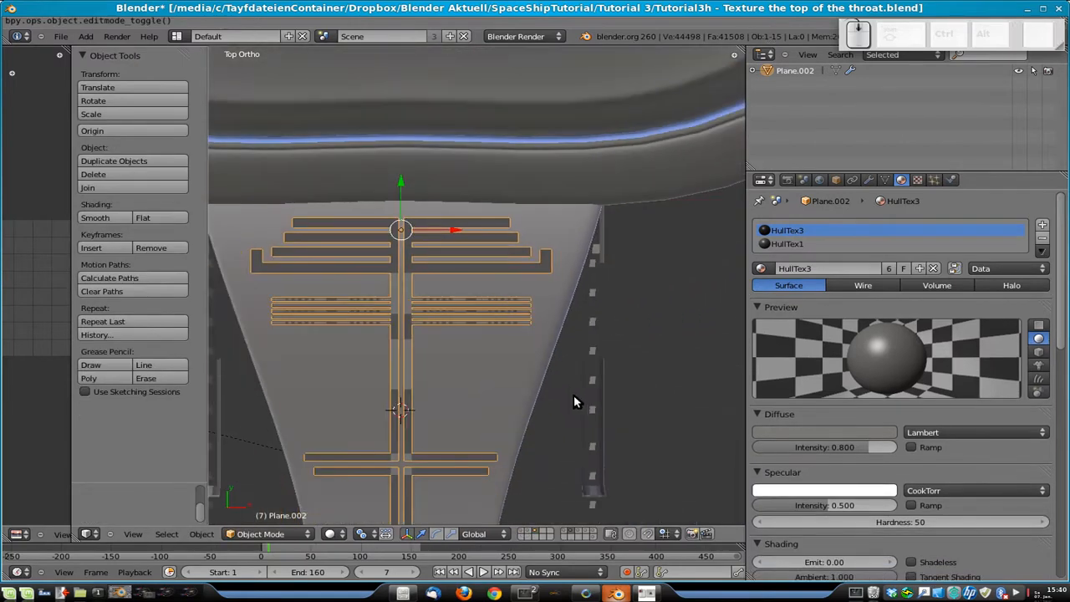
key(Tab)
scroll(501, 343, up, 6)
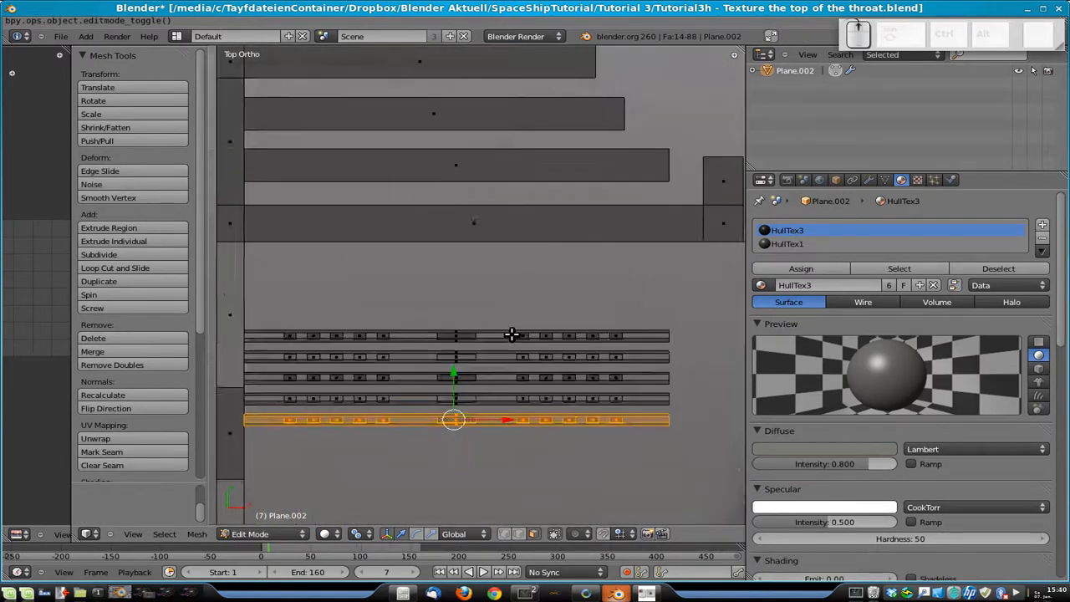
text(gy)
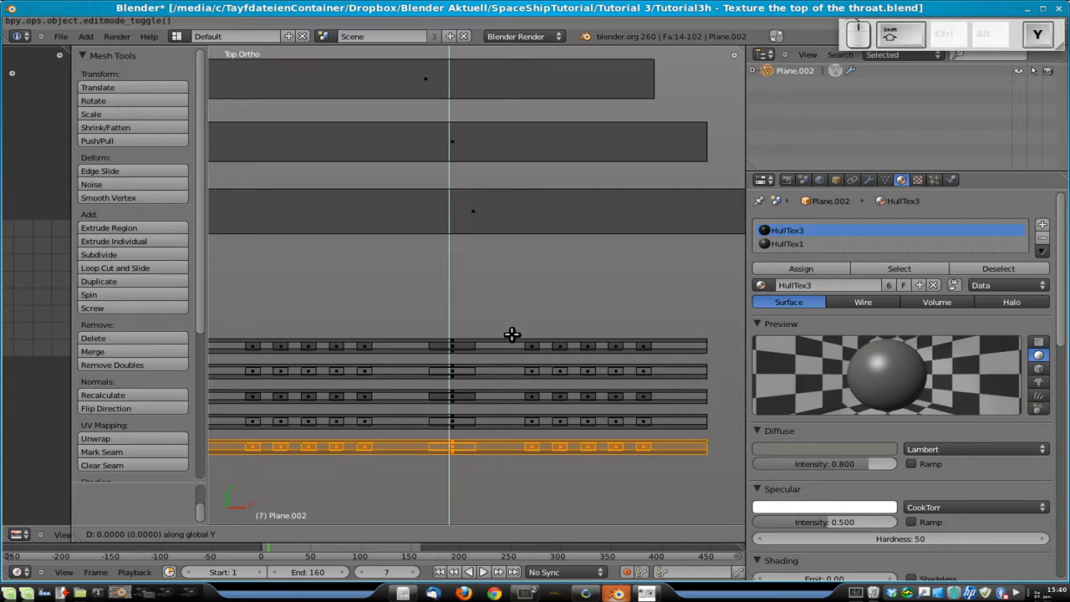
text(90)
key(BackSpace)
key(BackSpace)
key(BackSpace)
key(BackSpace)
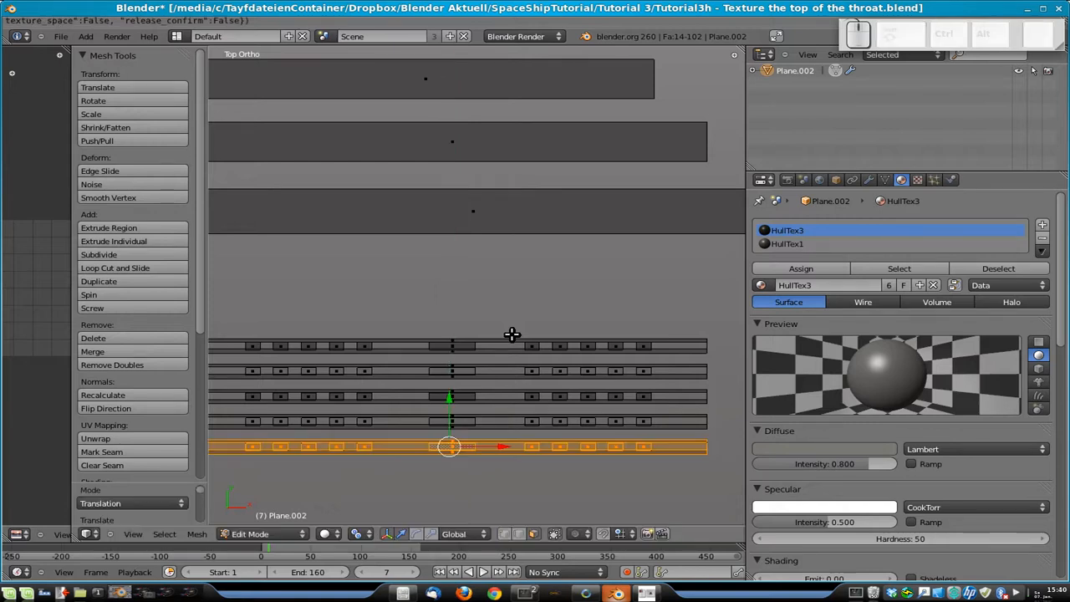
key(Return)
text(0.1)
key(minus)
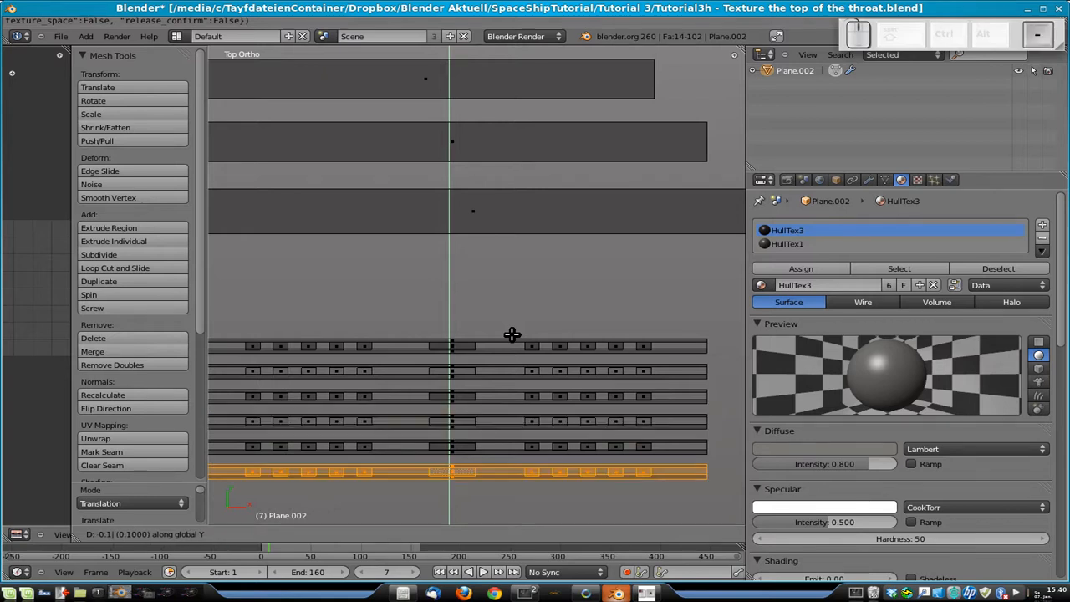
key(Return)
- Add a seventh band to the stack by duplicating the sixth one -0.1 units along Y
key(shift+d)
text(y)
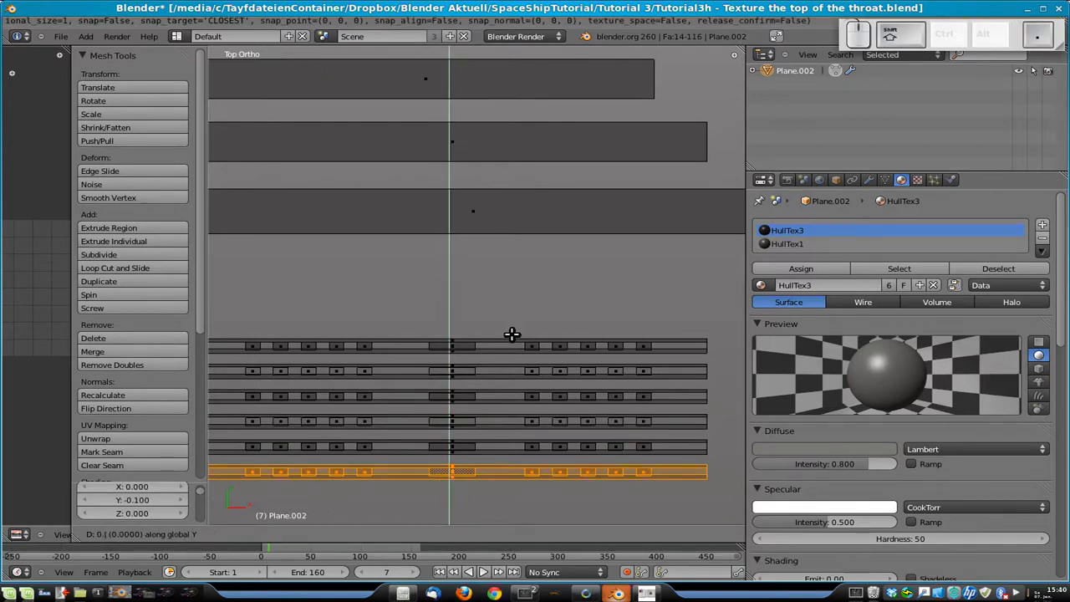
text(1)
key(minus)
key(Return)
scroll(512, 335, down, 4)
shift+middle_drag(373, 326, 502, 304)
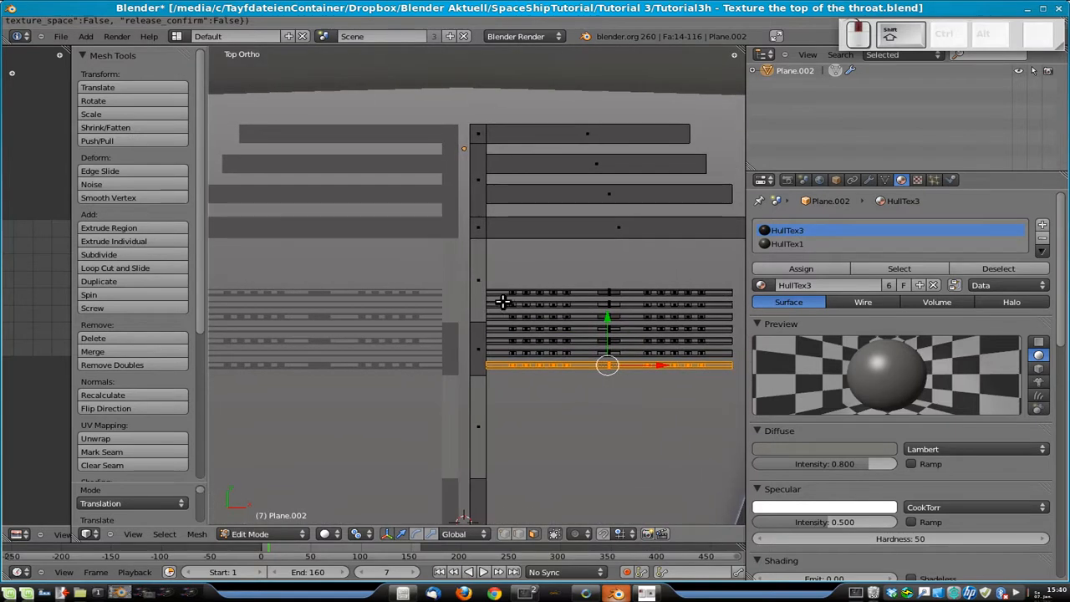
key(Tab)
scroll(612, 313, down, 4)
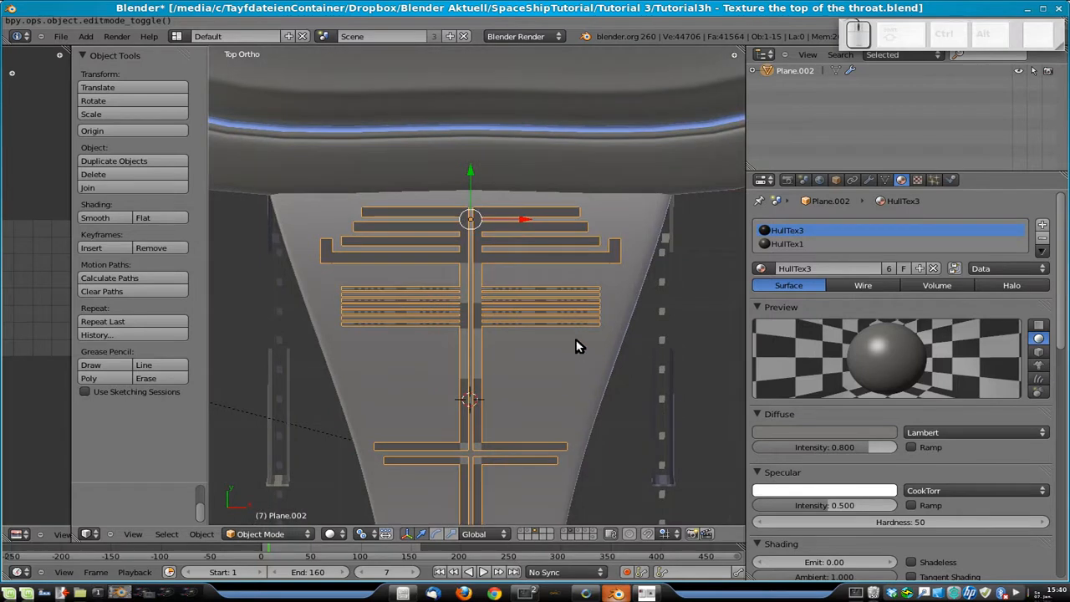
- Box-select the stack of seven bands and duplicate it -1 unit along Y
key(Tab)
scroll(577, 341, up, 4)
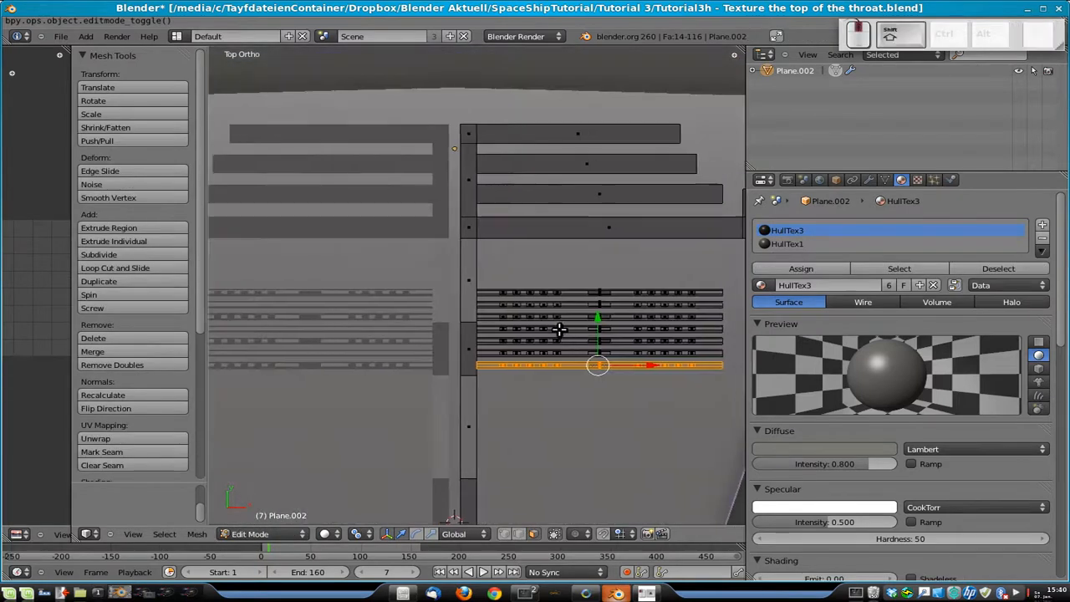
shift+middle_drag(575, 335, 545, 327)
key(b)
drag(458, 258, 701, 370)
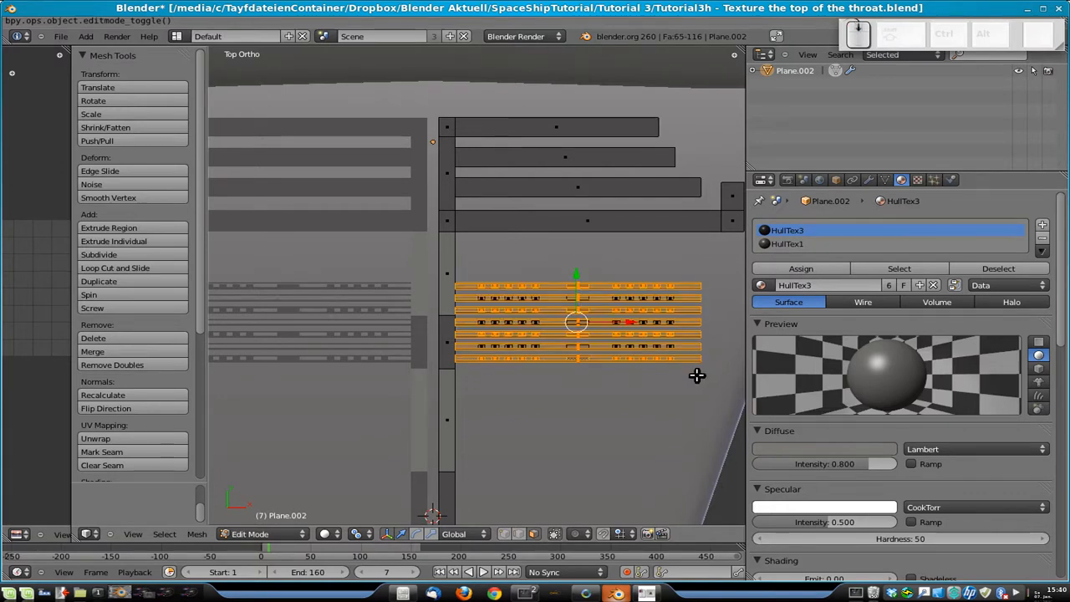
scroll(696, 375, down, 3)
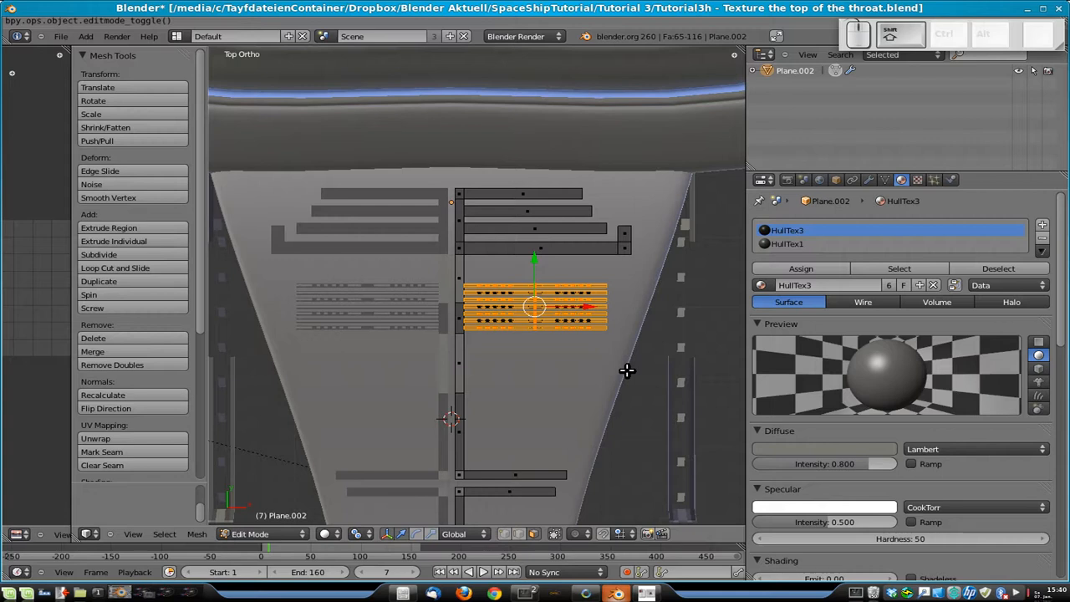
key(g)
key(y)
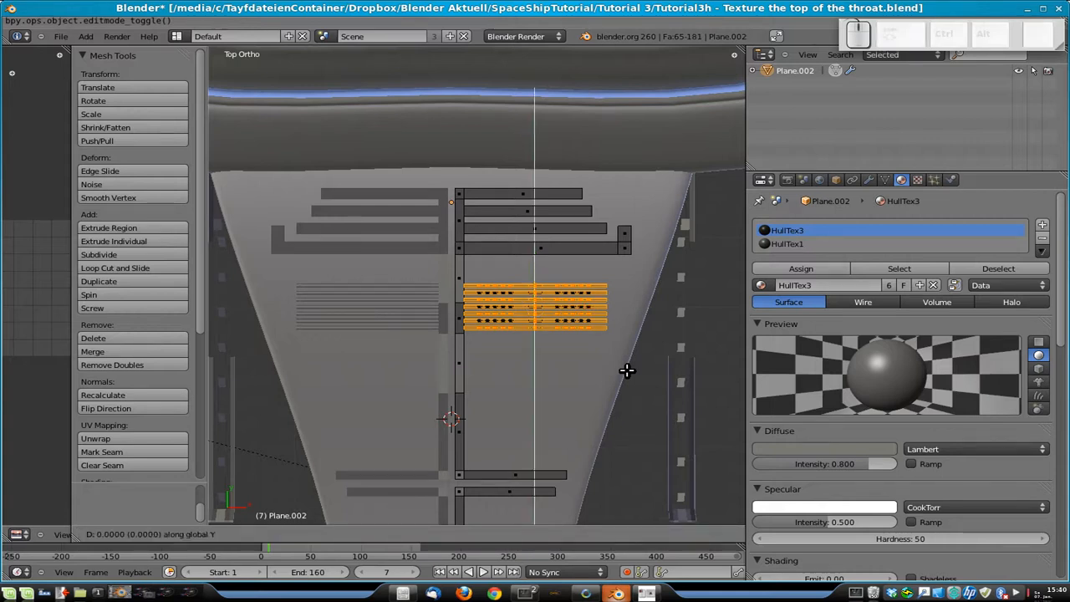
key(1)
key(minus)
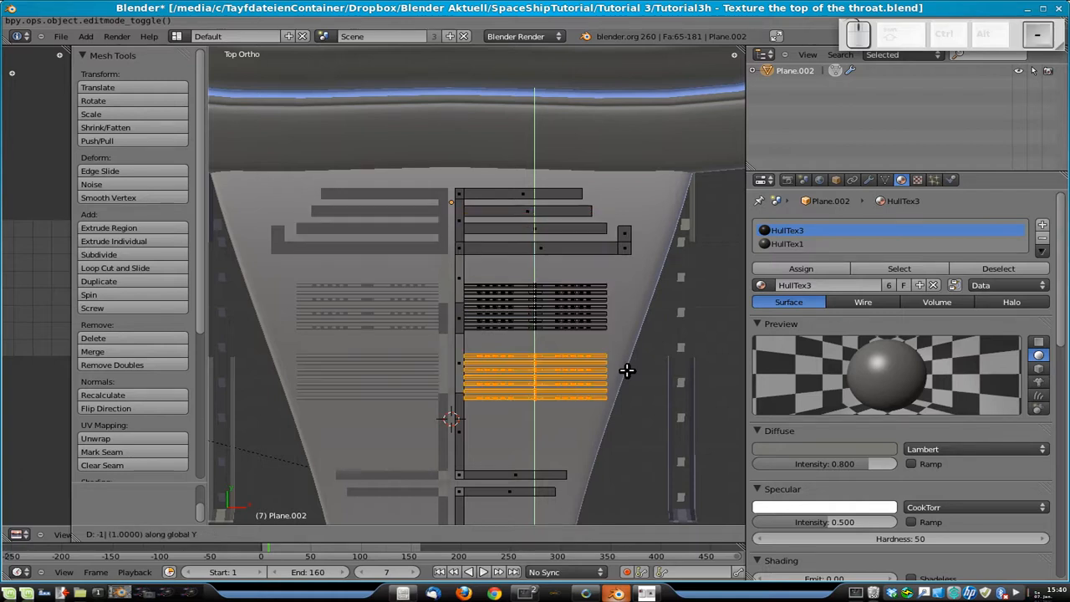
key(Return)
scroll(594, 373, up, 4)
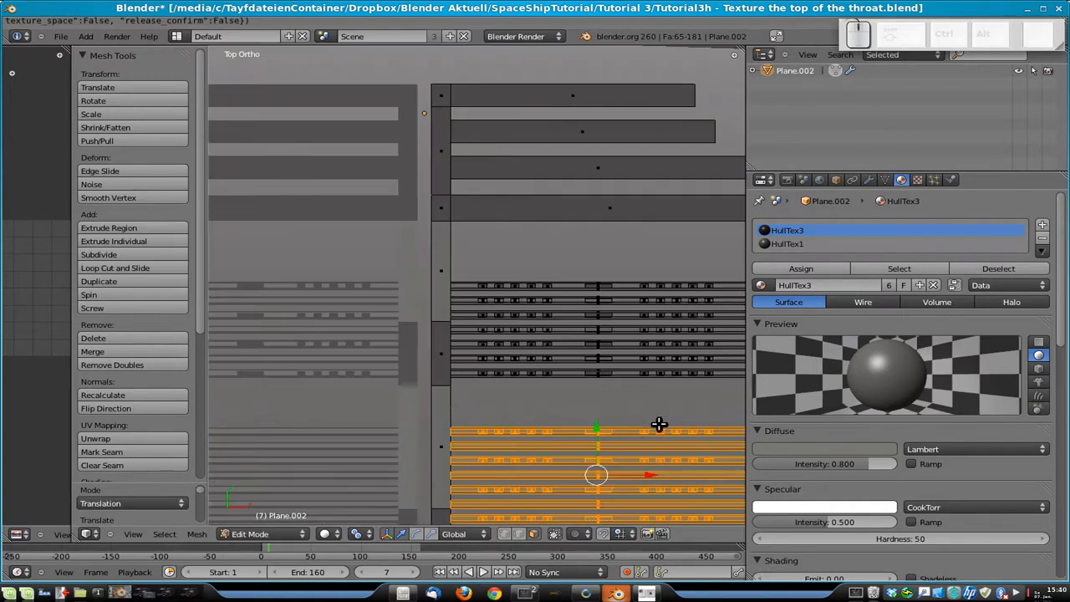
key(Tab)
shift+middle_drag(682, 430, 638, 310)
scroll(630, 317, down, 4)
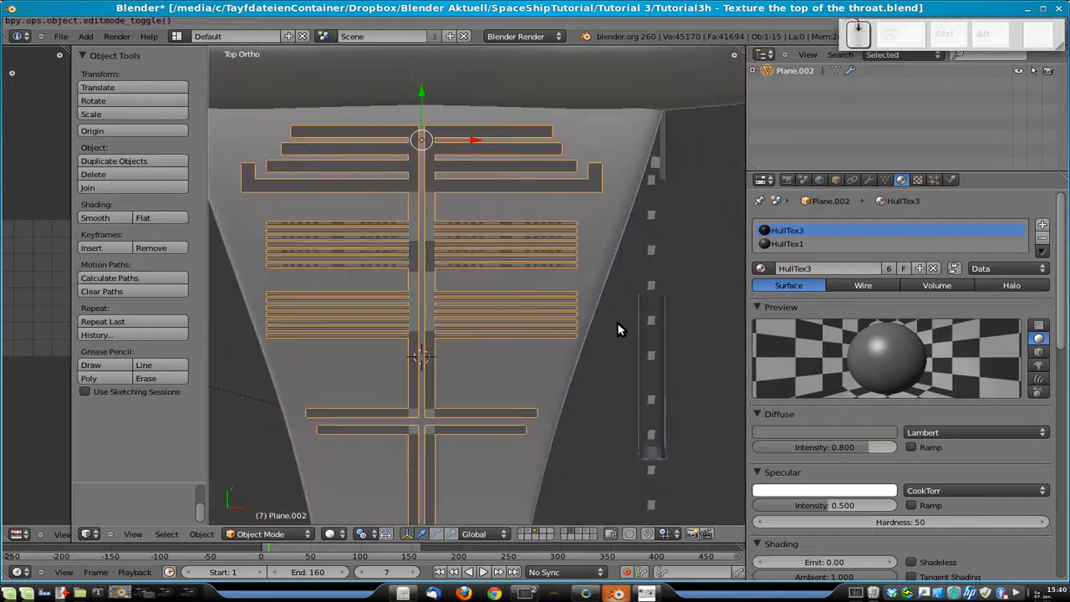
scroll(617, 330, up, 2)
- Switch the mesh to edge selection for work on the copied band stack
key(Tab)
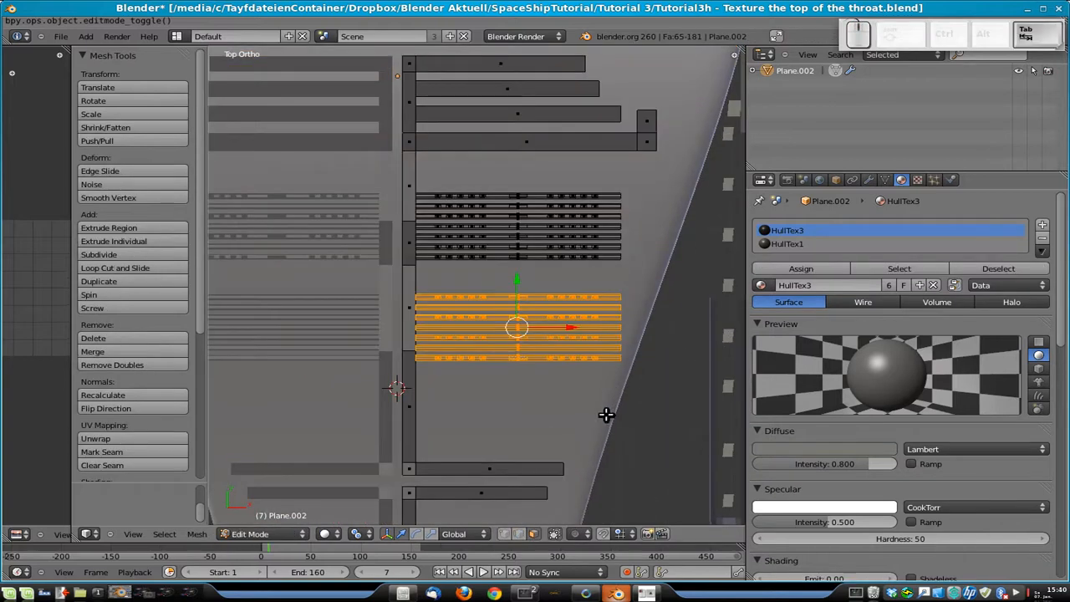
scroll(607, 415, up, 3)
shift+middle_drag(625, 409, 485, 411)
click(520, 535)
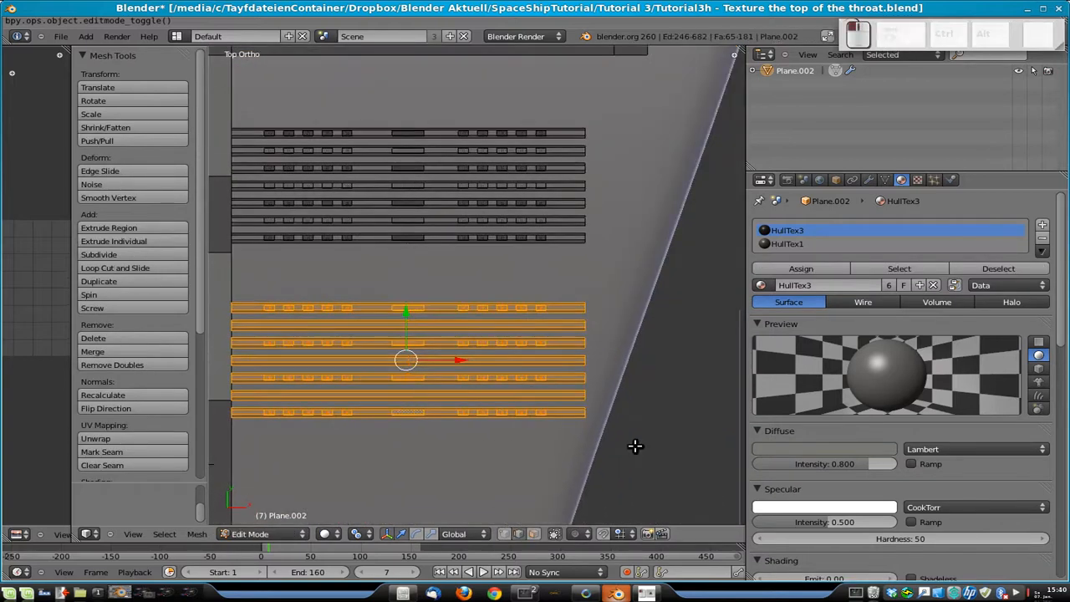
- Shorten the lowest strip of the lower stripe block by moving its outer end edges about -0.121 along X
scroll(635, 447, up, 4)
shift+middle_drag(674, 433, 554, 281)
click(595, 395)
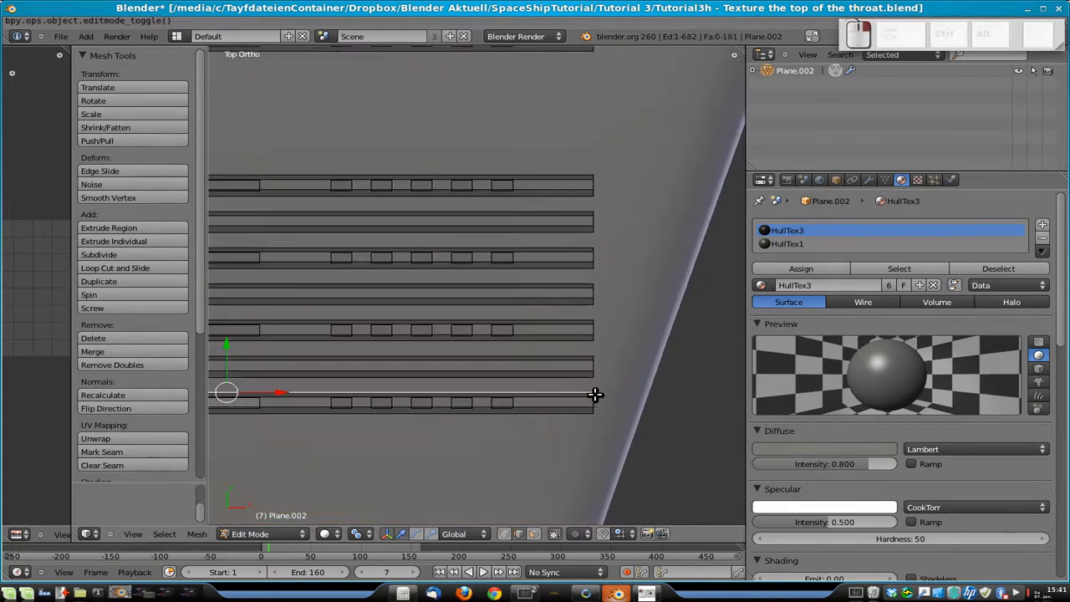
scroll(604, 391, up, 7)
scroll(577, 375, down, 4)
right_click(528, 366)
shift+right_click(529, 382)
drag(581, 382, 499, 385)
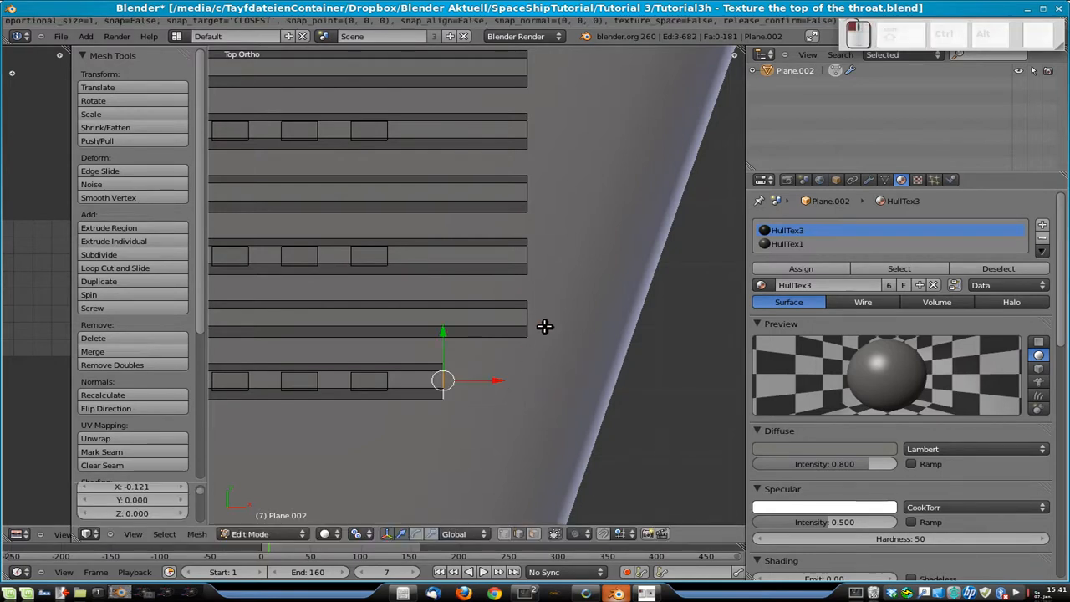
- Move the outer ends of the second and third strips from the bottom inward along X by about 0.079 and 0.033
right_click(529, 331)
shift+right_click(529, 308)
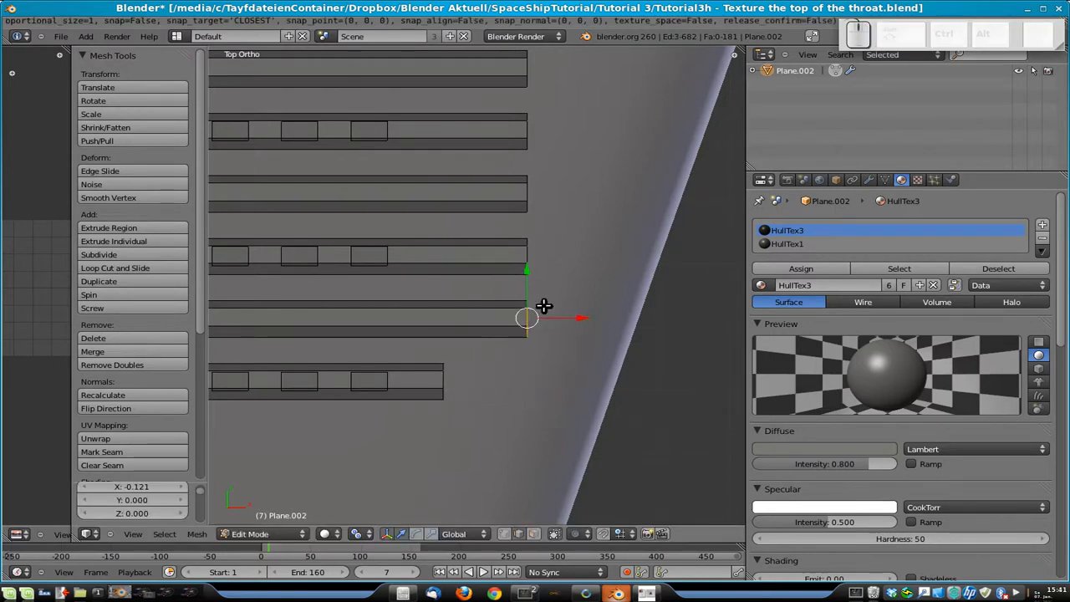
drag(554, 302, 499, 313)
right_click(528, 269)
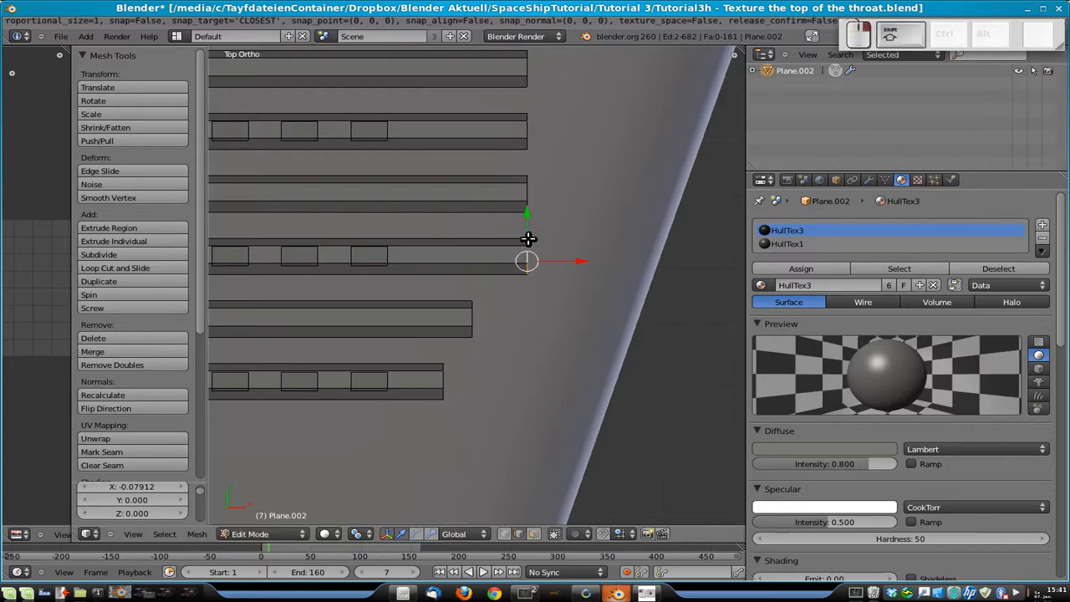
key(g)
key(x)
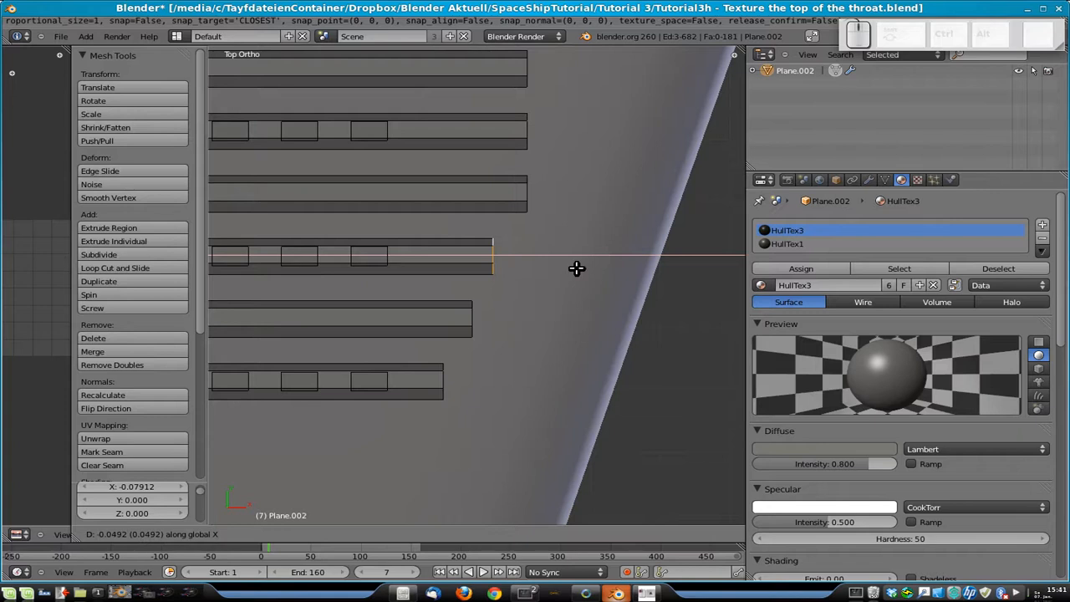
click(588, 265)
- Move the outer end of the fourth strip from the bottom about -0.013 along X
right_click(524, 201)
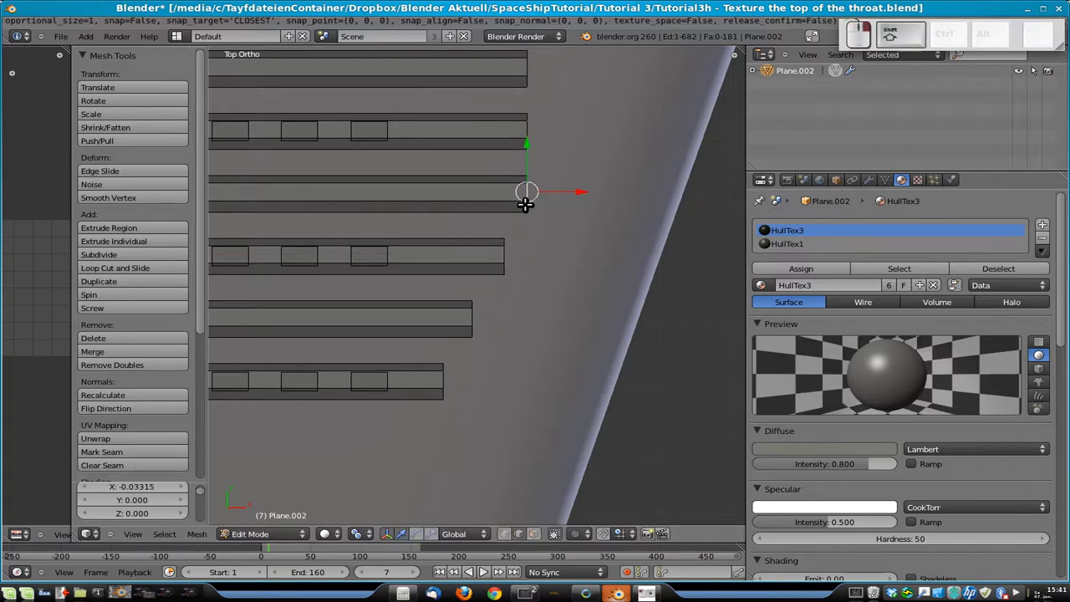
key(g)
key(x)
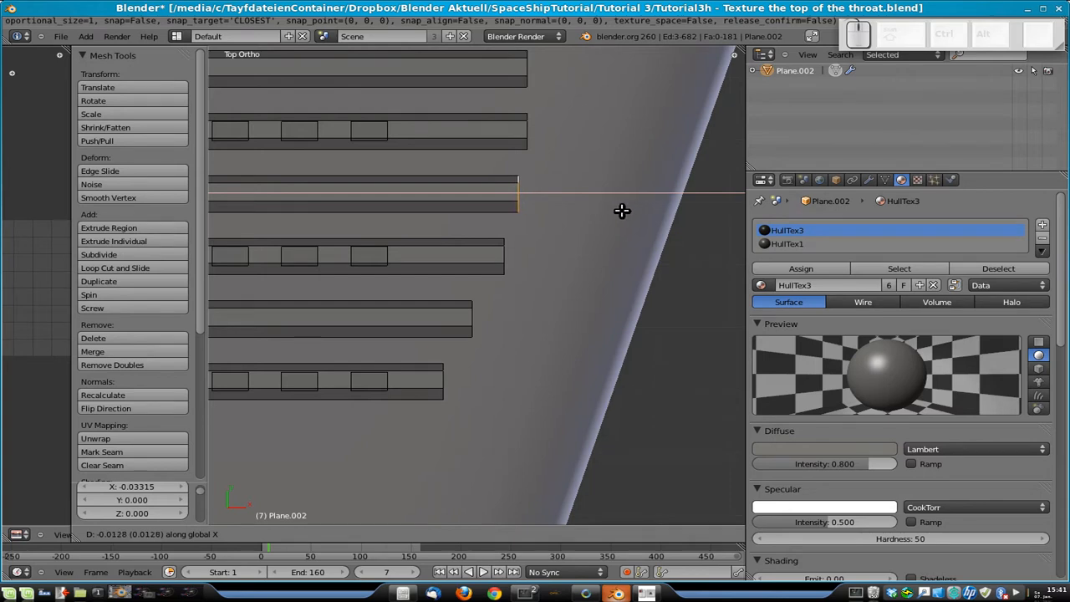
click(622, 211)
shift+middle_drag(628, 179, 672, 357)
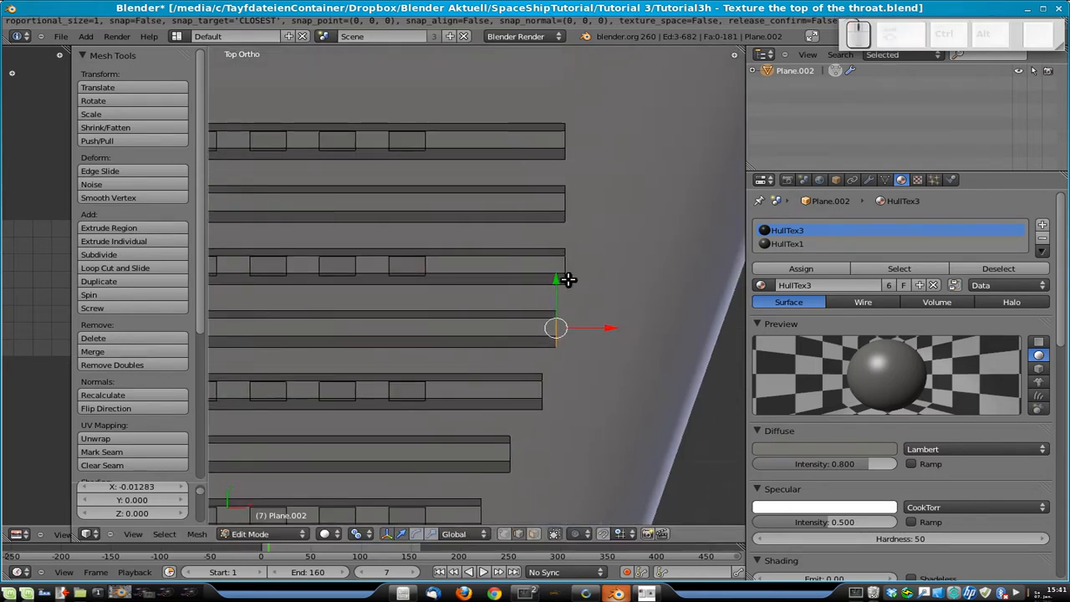
shift+right_click(566, 264)
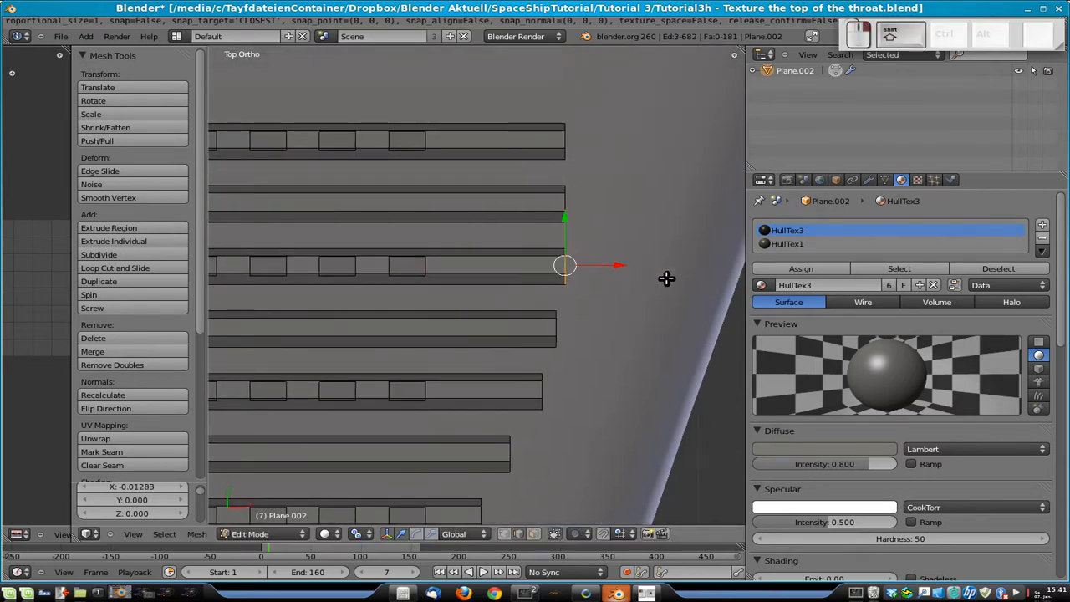
key(g)
key(x)
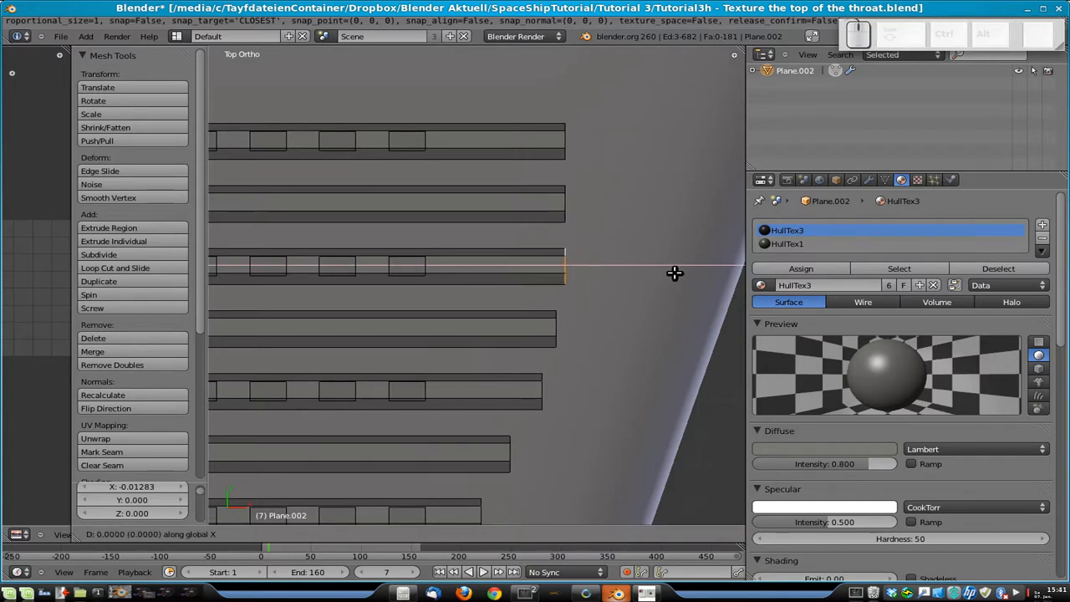
click(675, 273)
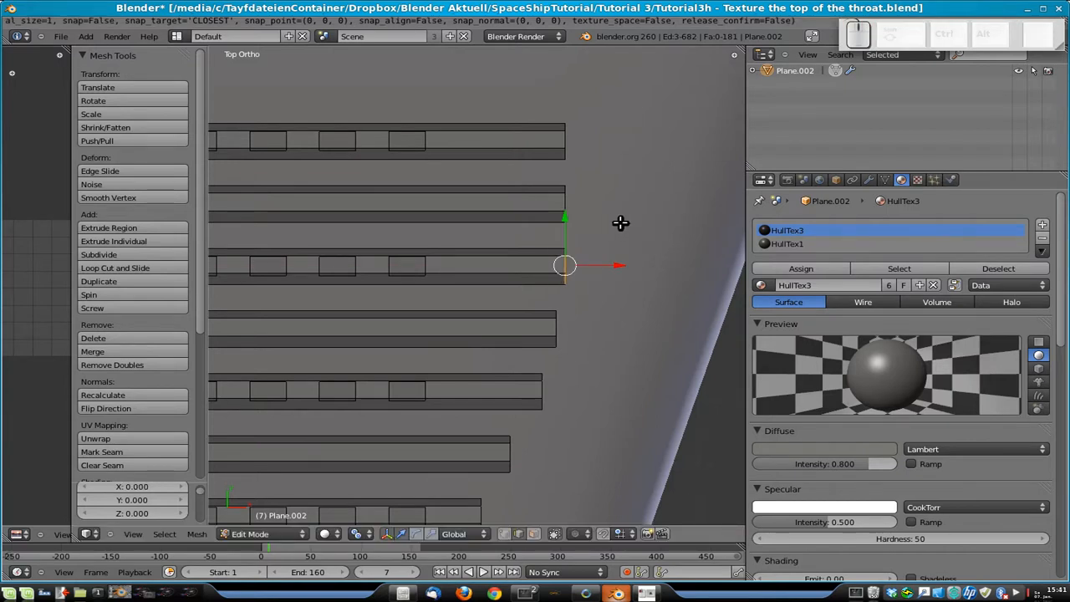
- Leave mesh editing of the stripe panel, check the whole throat from above and save the file
scroll(622, 243, down, 5)
shift+middle_drag(405, 279, 574, 294)
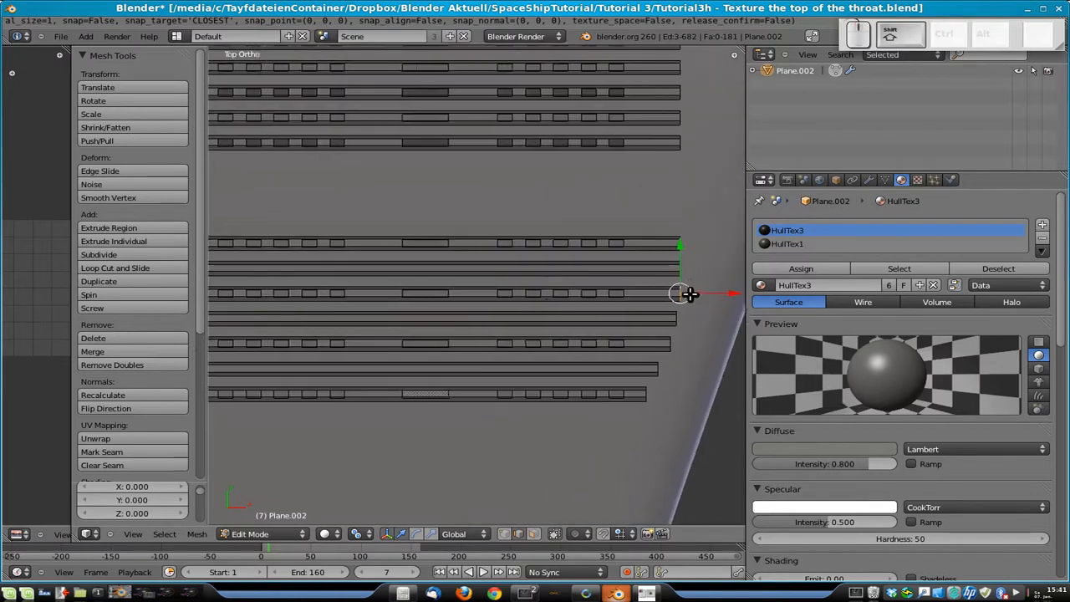
key(Tab)
scroll(513, 302, up, 4)
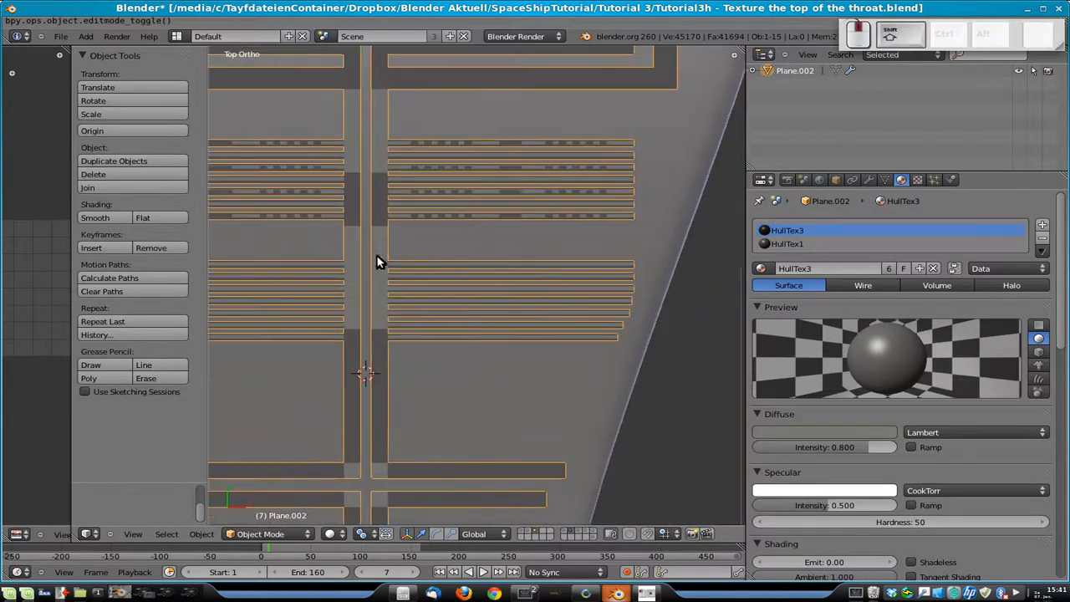
shift+middle_drag(377, 261, 585, 251)
scroll(583, 276, down, 3)
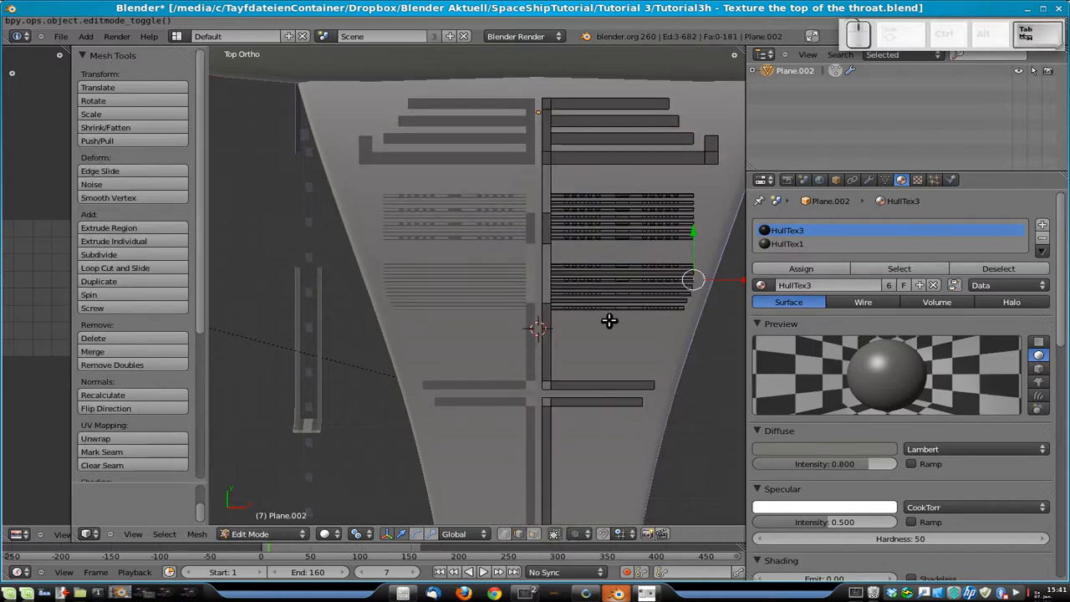
middle_drag(546, 332, 549, 369)
key(KP_7)
key(ctrl+s)
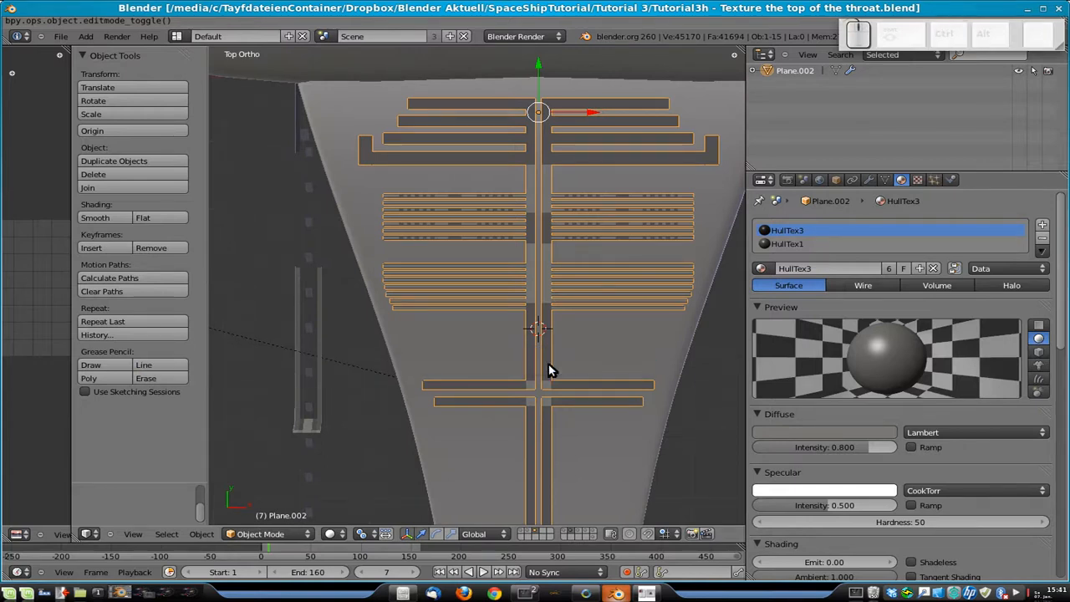
- Duplicate the round ring object and place the copy over the upper part of the throat in top view
middle_drag(396, 327, 571, 225)
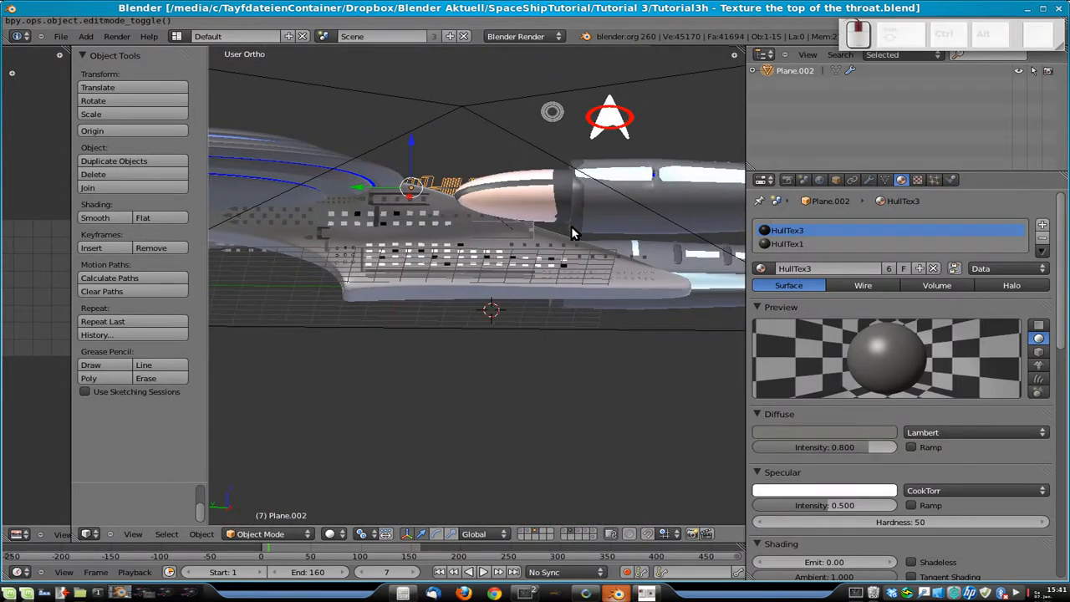
right_click(549, 122)
key(KP_7)
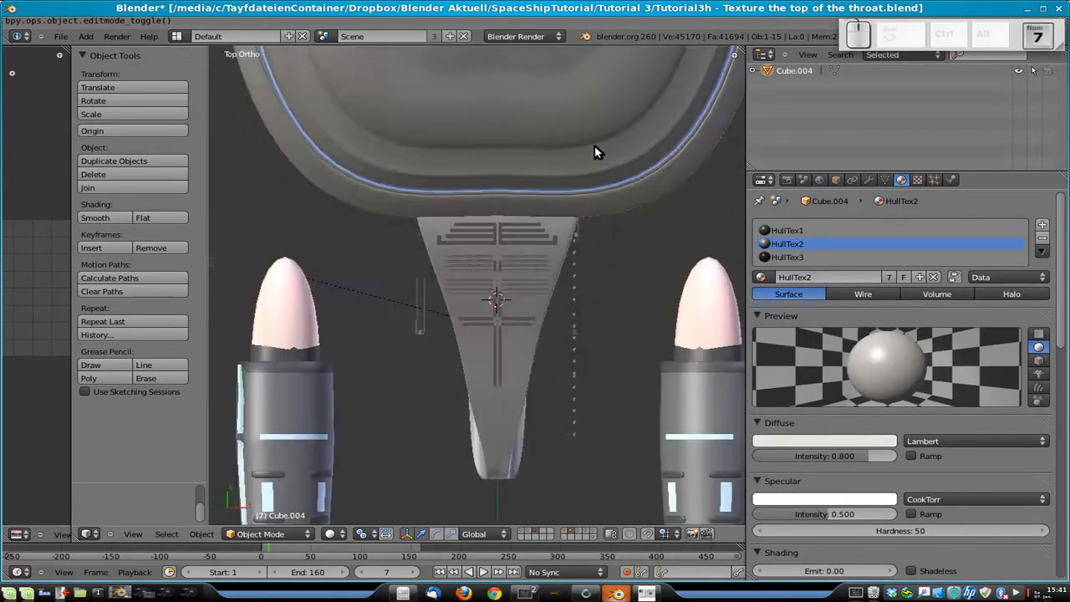
scroll(621, 236, down, 3)
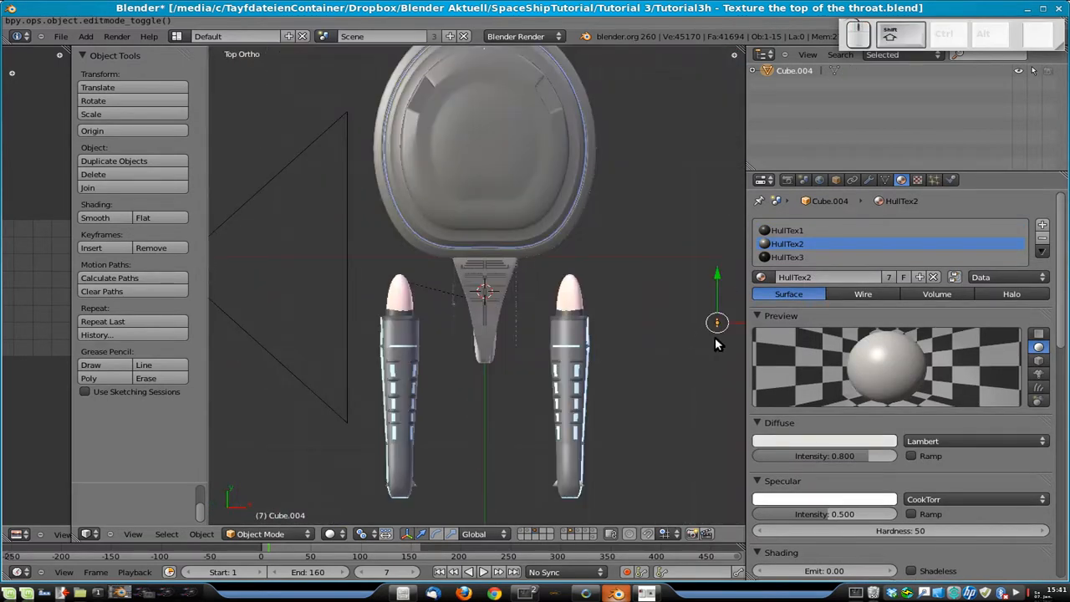
key(shift+d)
click(471, 294)
- Rotate the duplicated ring 90° about the X axis so it lies flat in top view
key(r)
key(x)
key(y)
key(9)
key(Return)
- Scale the ring copy to about 0.254 and place it in the gap between the two stripe blocks, near their outer end
scroll(444, 334, up, 6)
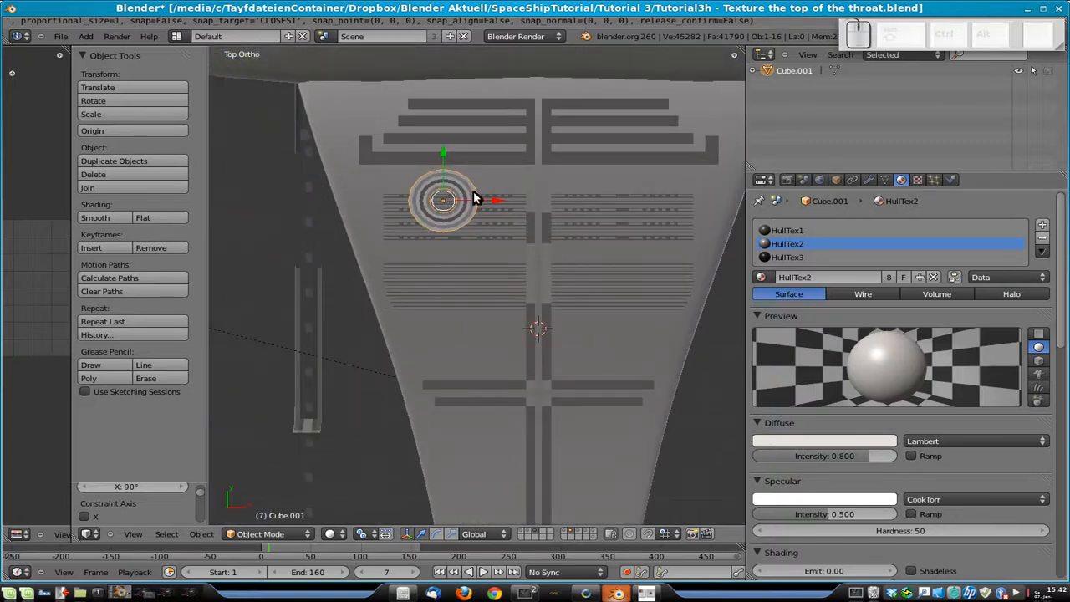
key(s)
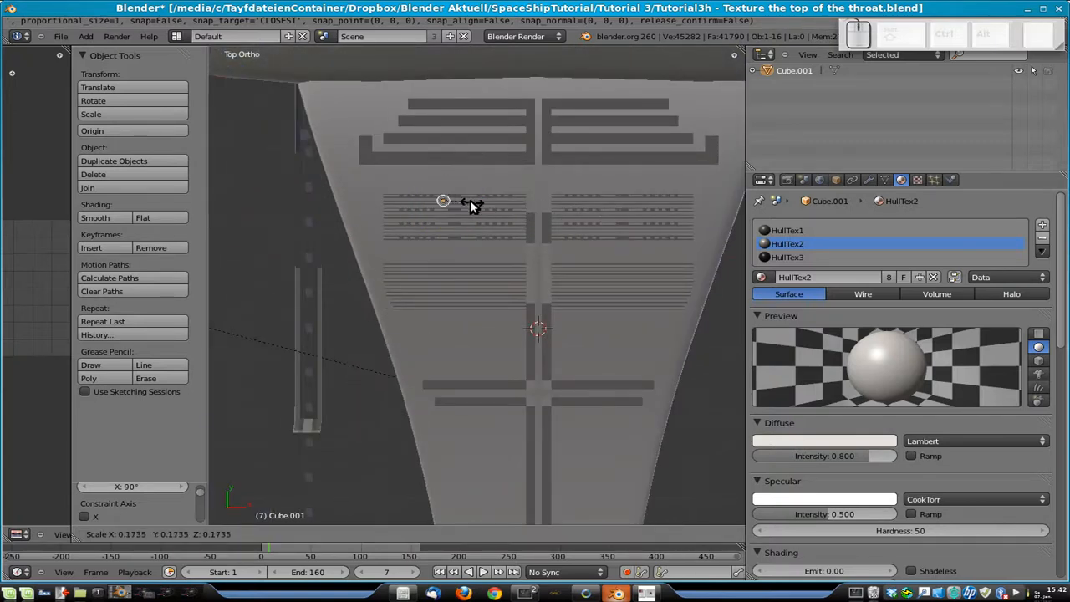
click(487, 207)
key(g)
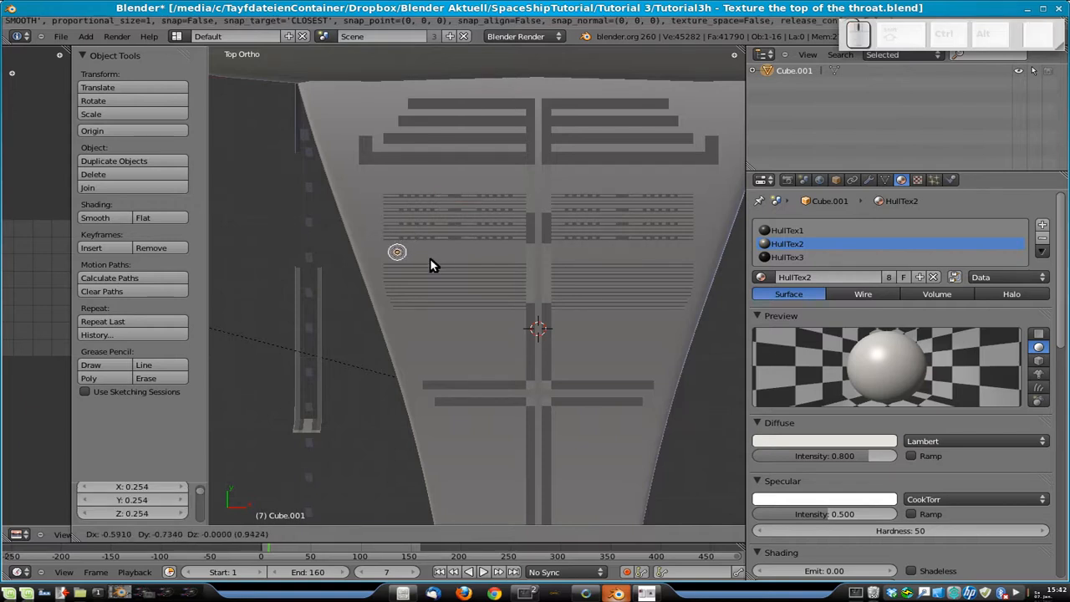
click(430, 258)
- Lower the ring about 7.96 along Z to bring it near the throat's surface
middle_drag(430, 258, 505, 291)
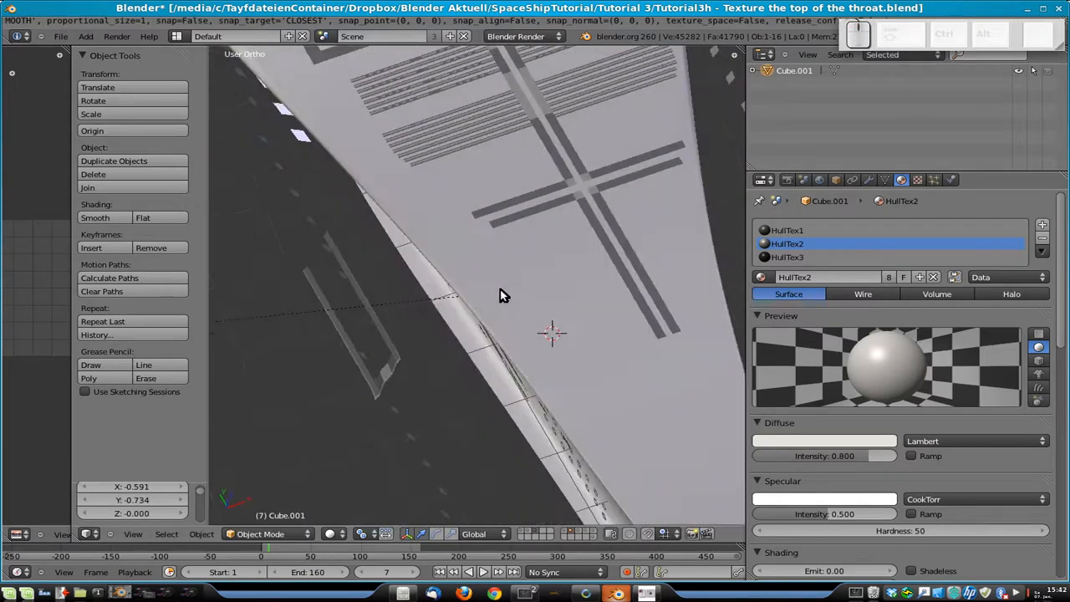
scroll(501, 295, down, 4)
key(g)
key(z)
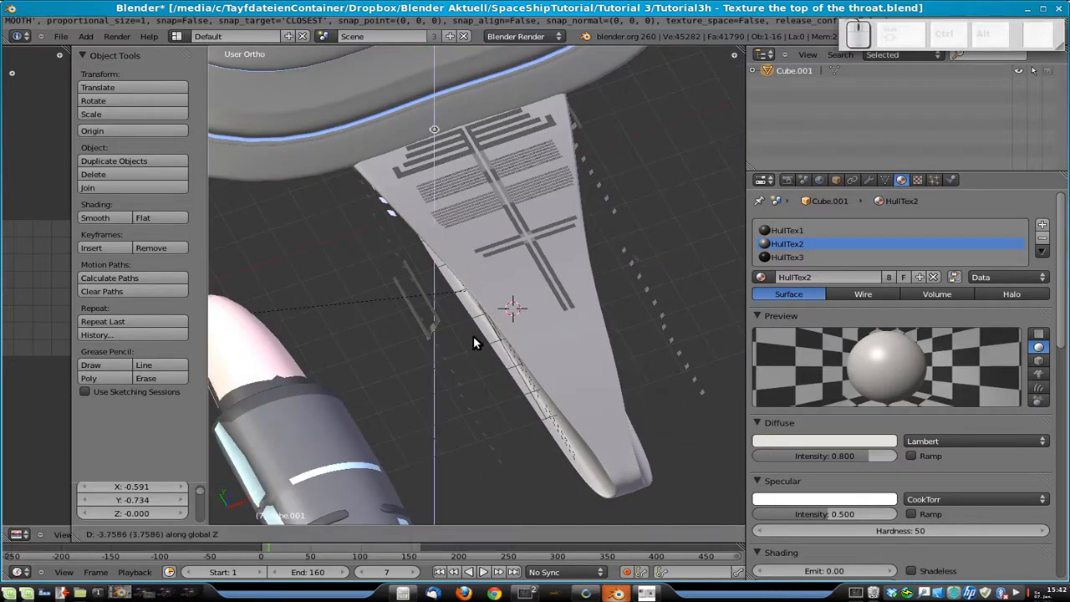
click(476, 398)
- Fine-tune the ring's height with a move of about -0.039 along Z to align it with the stripe panel
middle_drag(489, 370, 585, 274)
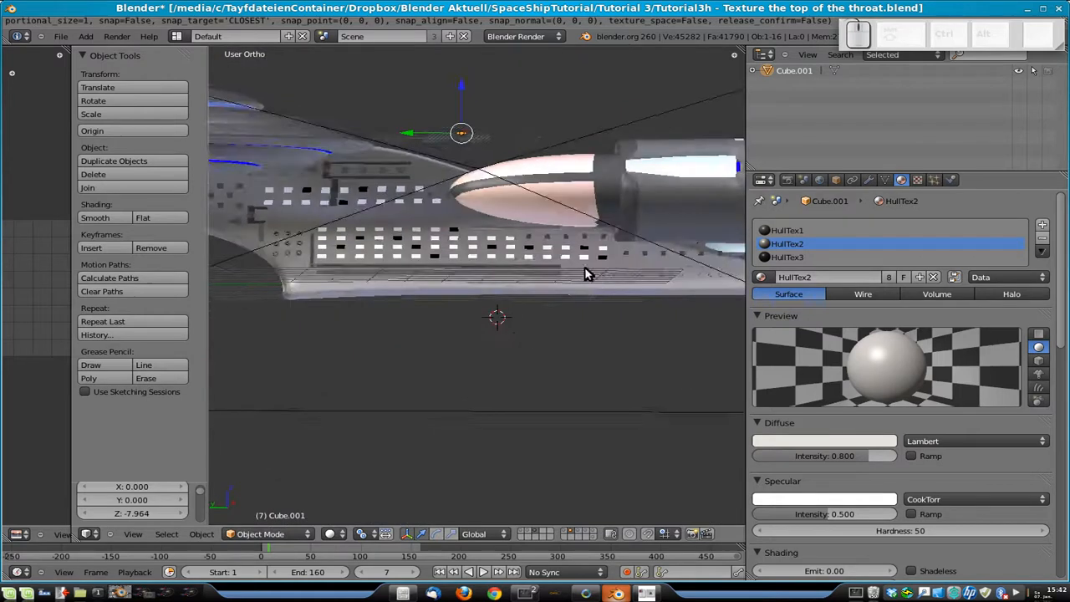
scroll(585, 274, up, 4)
shift+middle_drag(511, 117, 548, 448)
scroll(552, 351, up, 4)
middle_drag(554, 344, 559, 365)
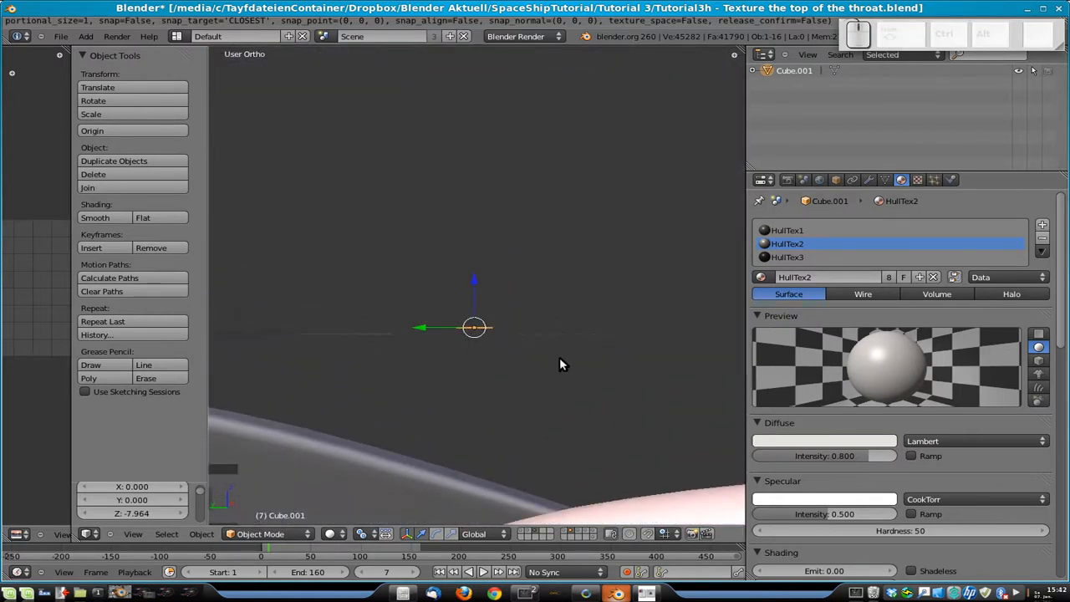
key(g)
key(z)
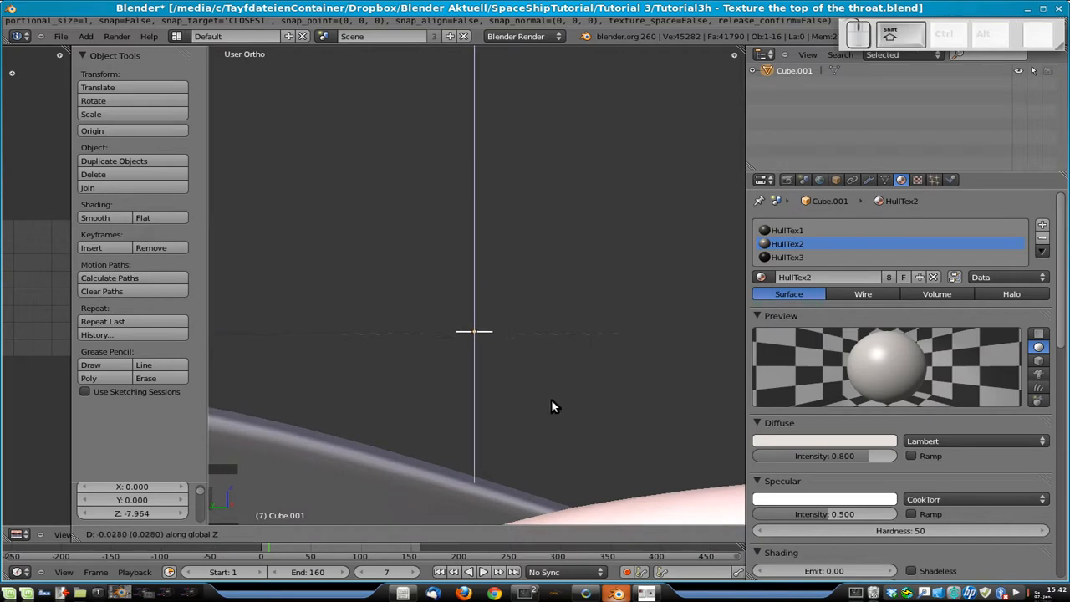
click(550, 413)
- Scale the ring down uniformly to 0.5 in top view
key(KP_1)
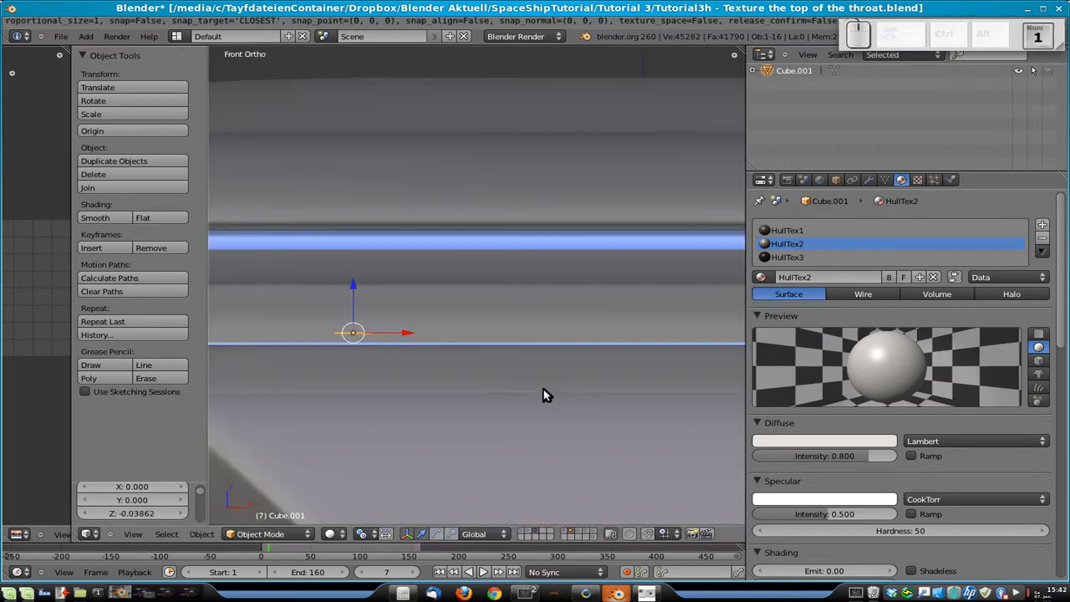
key(KP_3)
middle_drag(603, 340, 605, 340)
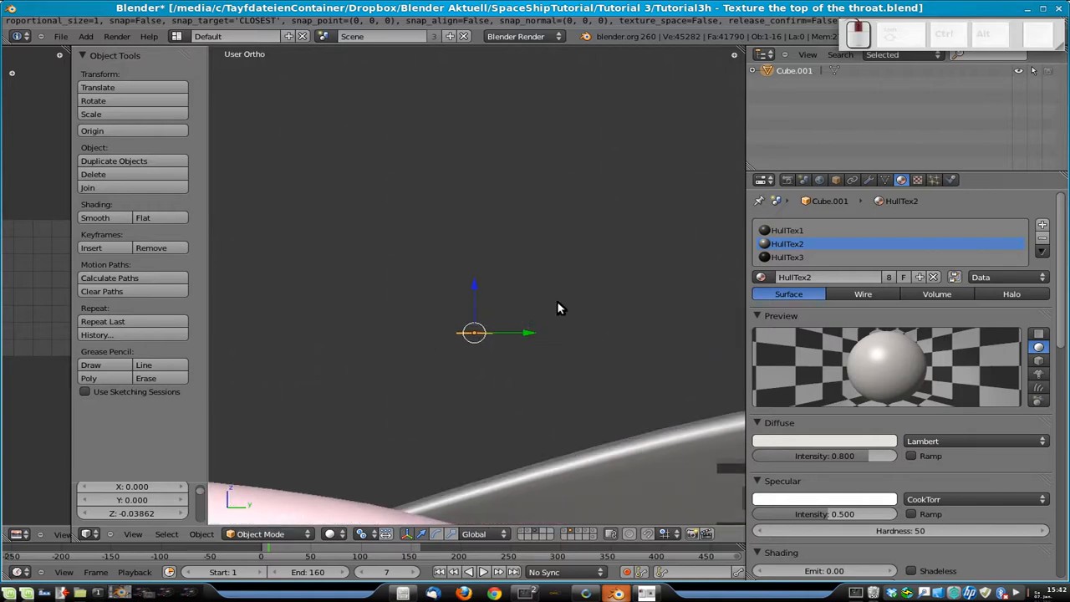
key(KP_7)
key(s)
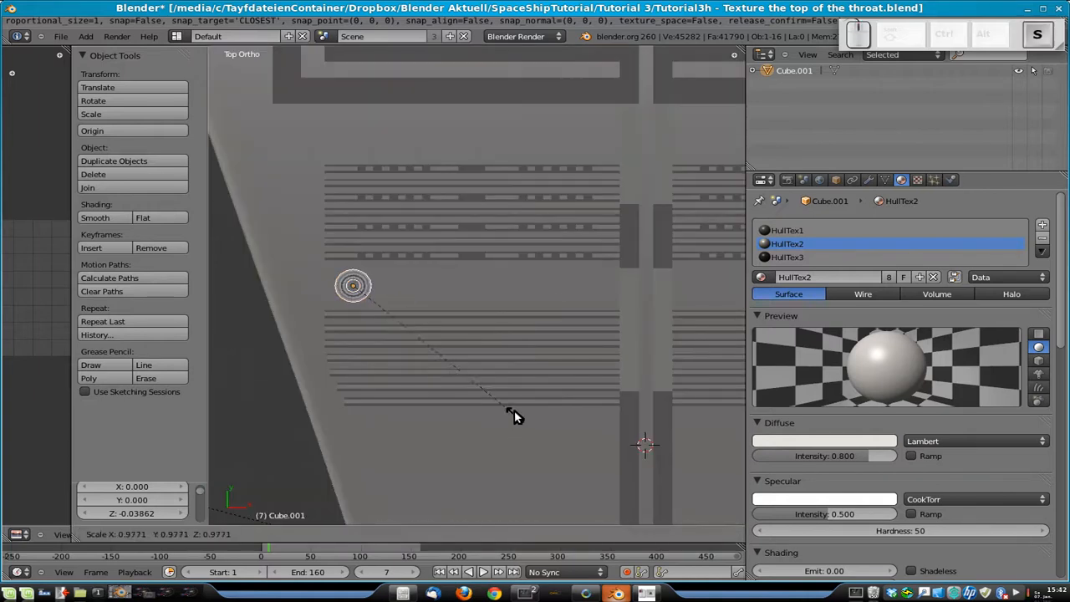
click(451, 333)
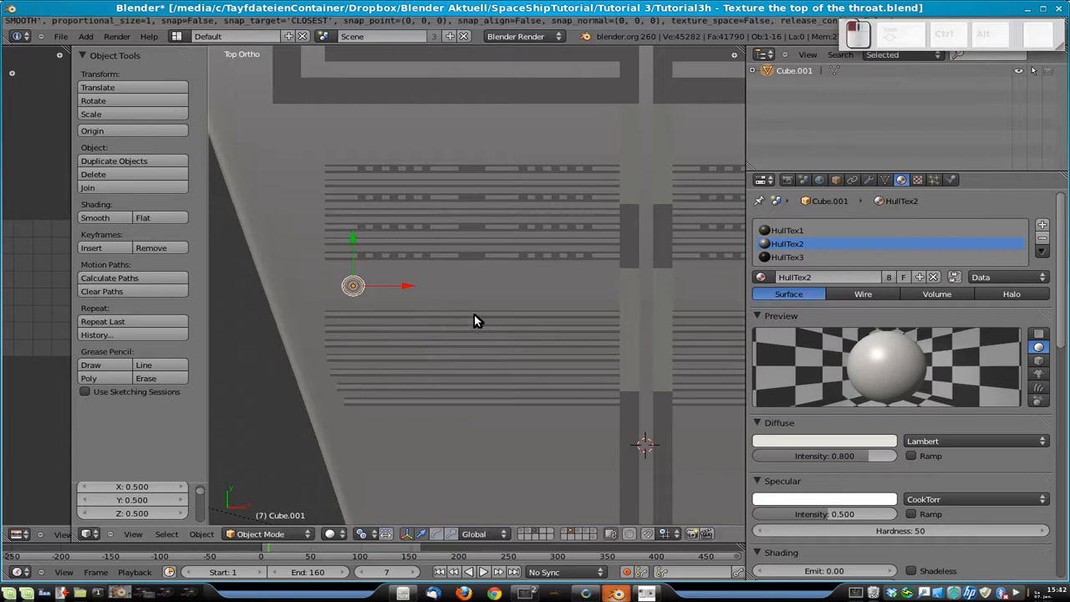
- Join the ring into the stripe panel object Plane.002
shift+right_click(484, 270)
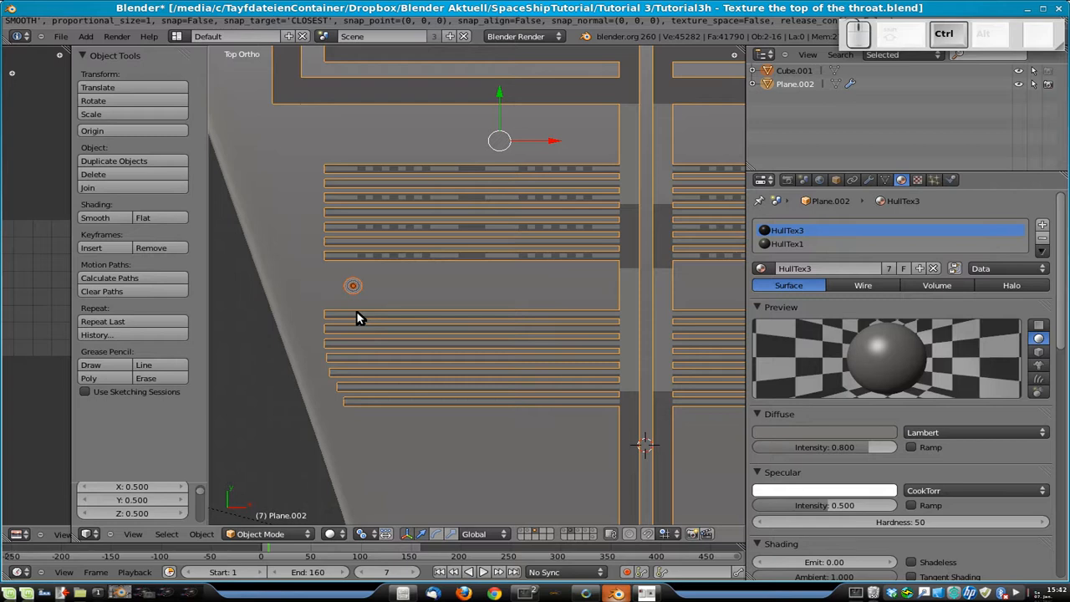
key(ctrl+j)
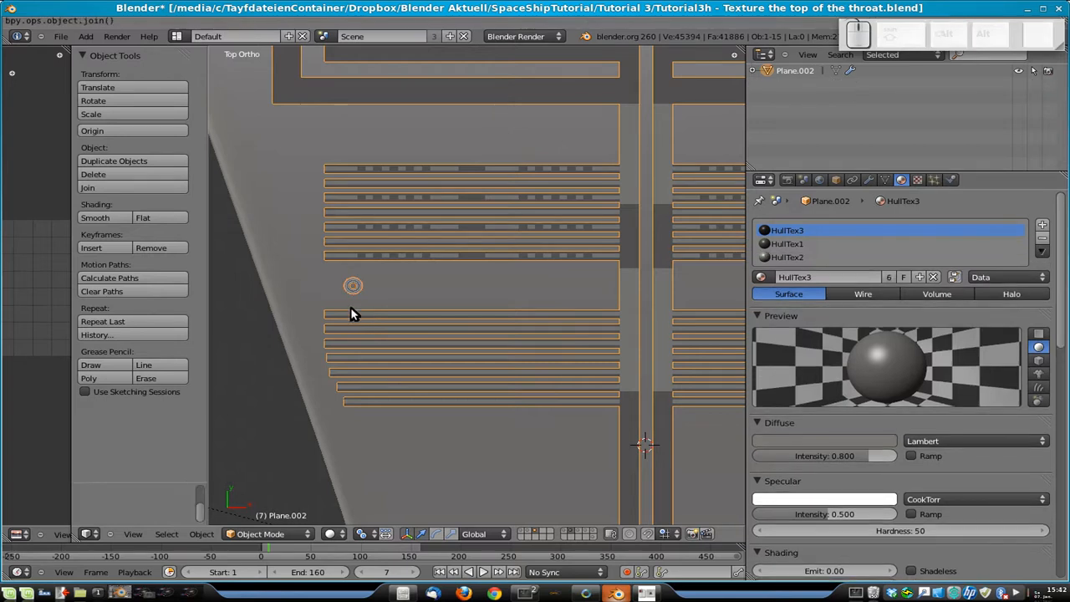
- In the panel mesh's Edit Mode, duplicate the small ring and offset the copy 0.2 along X
key(Tab)
scroll(382, 306, up, 3)
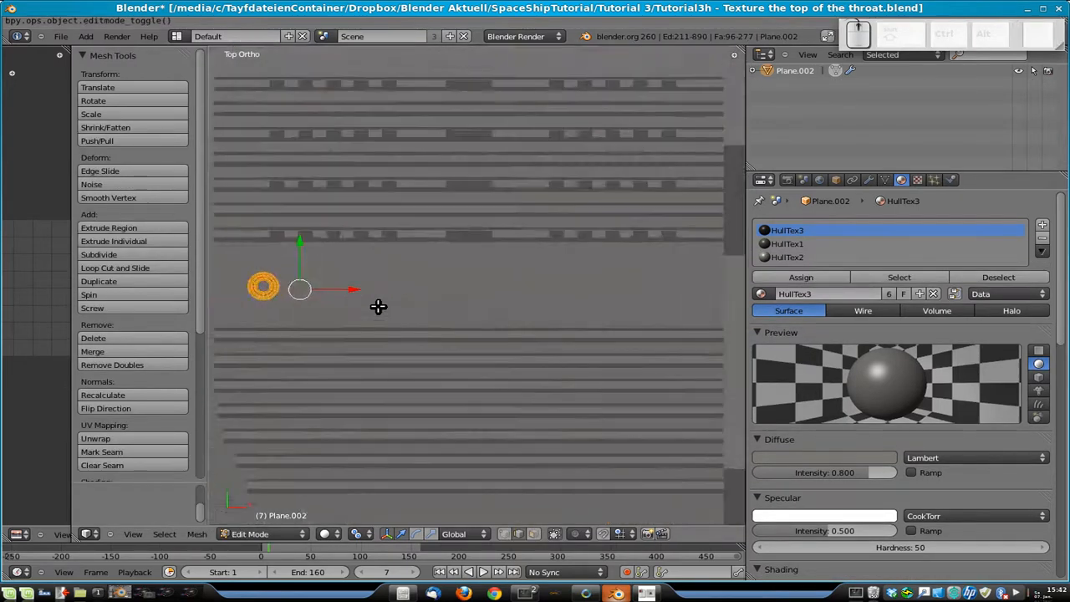
shift+middle_drag(353, 306, 432, 313)
scroll(434, 299, down, 2)
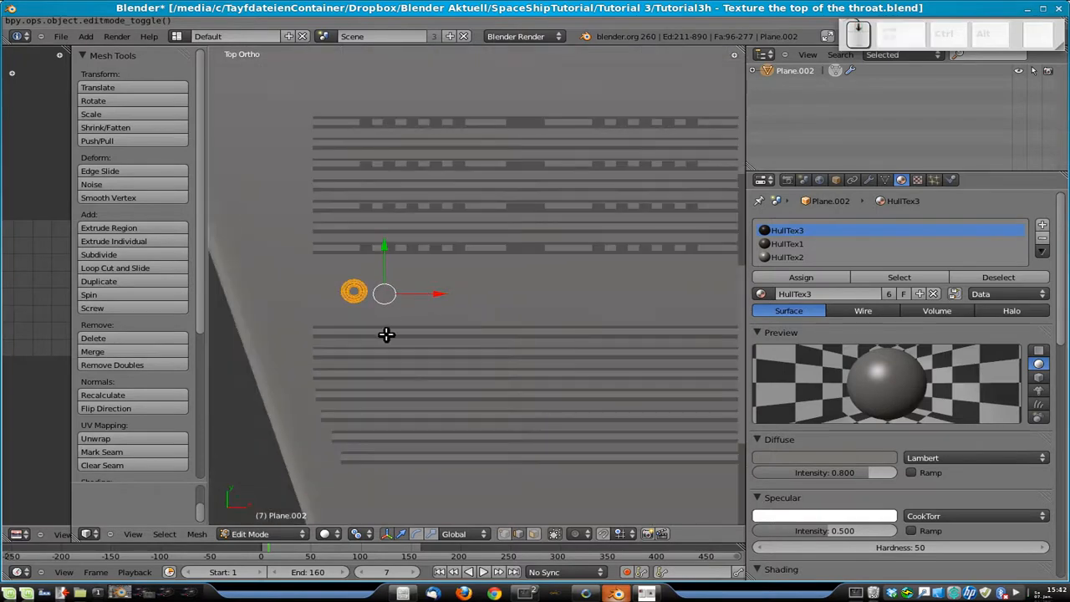
key(g)
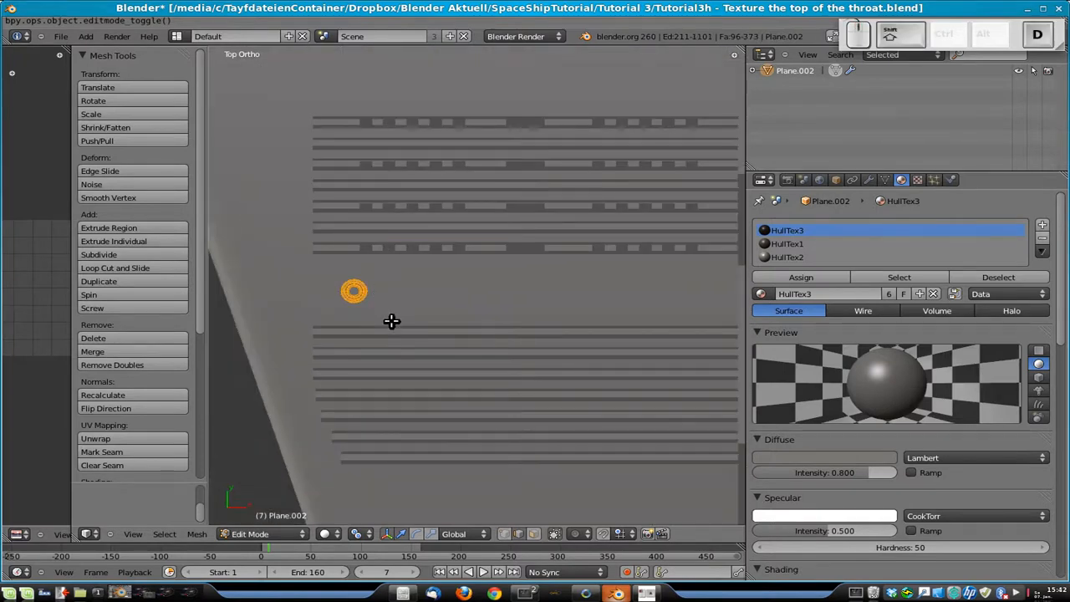
text(x0.1)
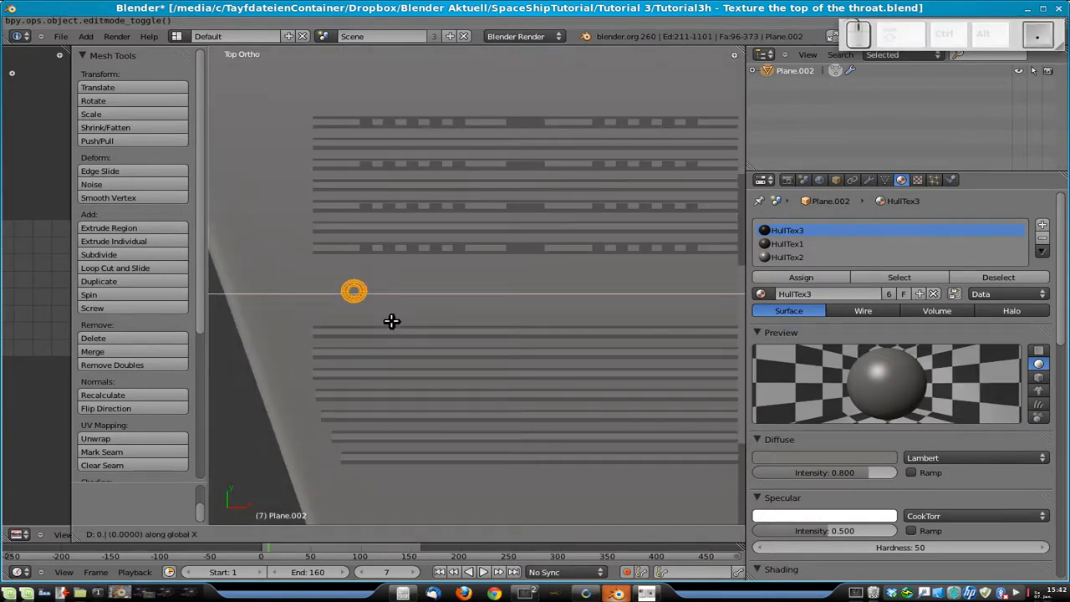
key(Escape)
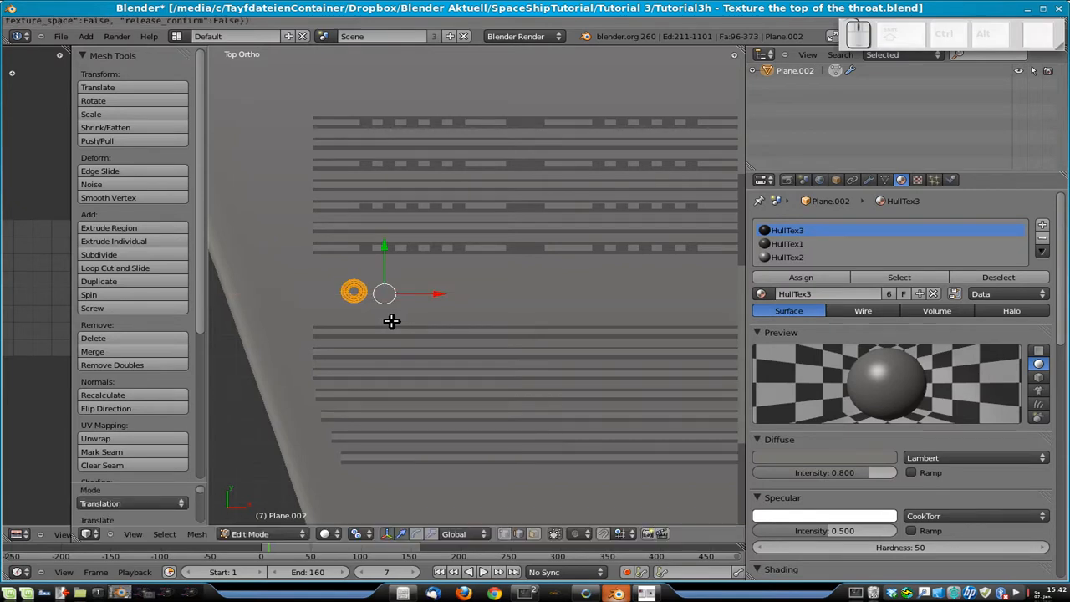
text(gx)
text(0.)
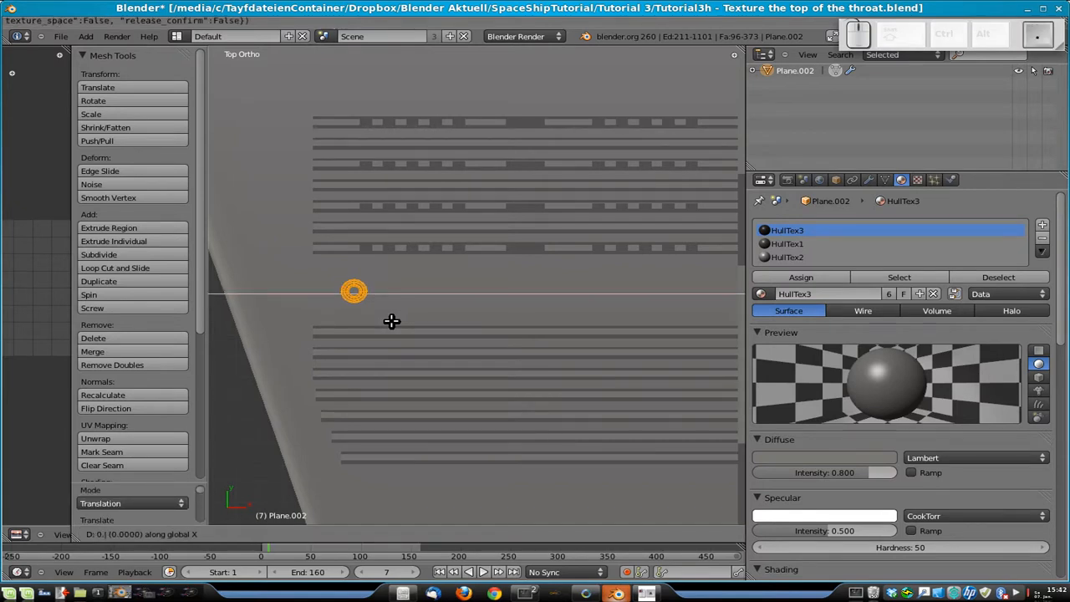
text(2)
key(Return)
- Keep duplicating the newest ring at 0.2 intervals along X until the row contains eight rings
text(x0.2)
key(Return)
key(shift+d)
text(x)
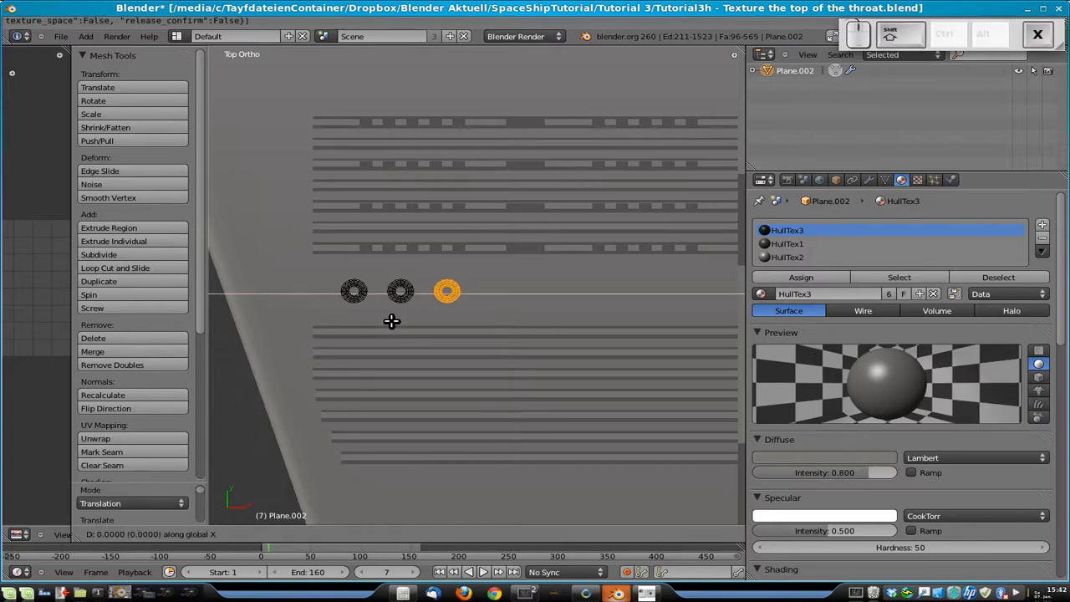
text(0.2)
key(Return)
key(shift+d)
text(x0.2)
key(Return)
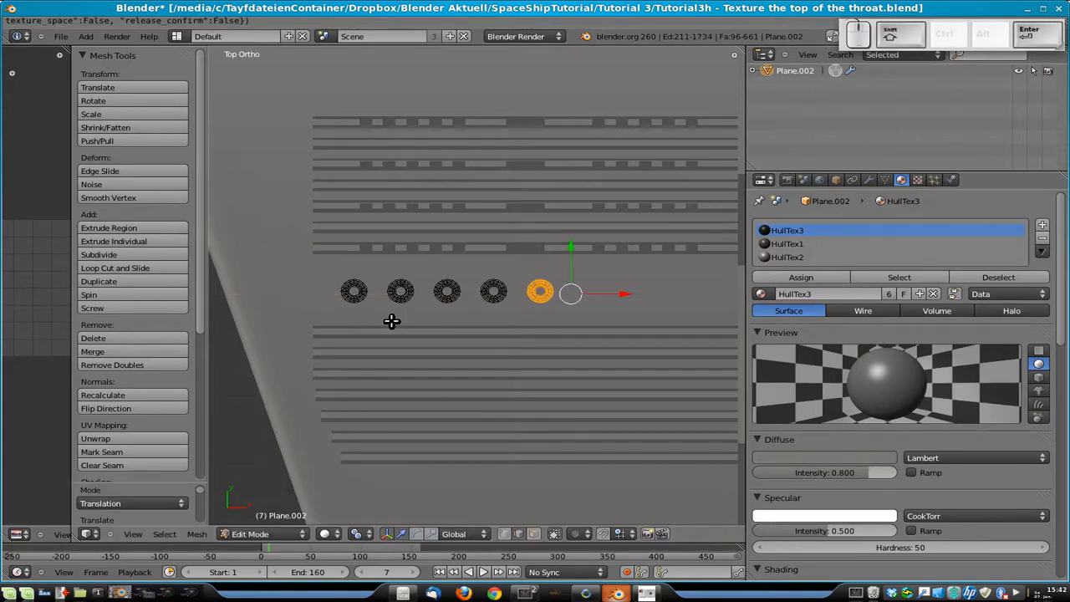
key(shift+d)
text(x0.2)
key(Return)
key(shift+d)
text(x0.2)
key(Return)
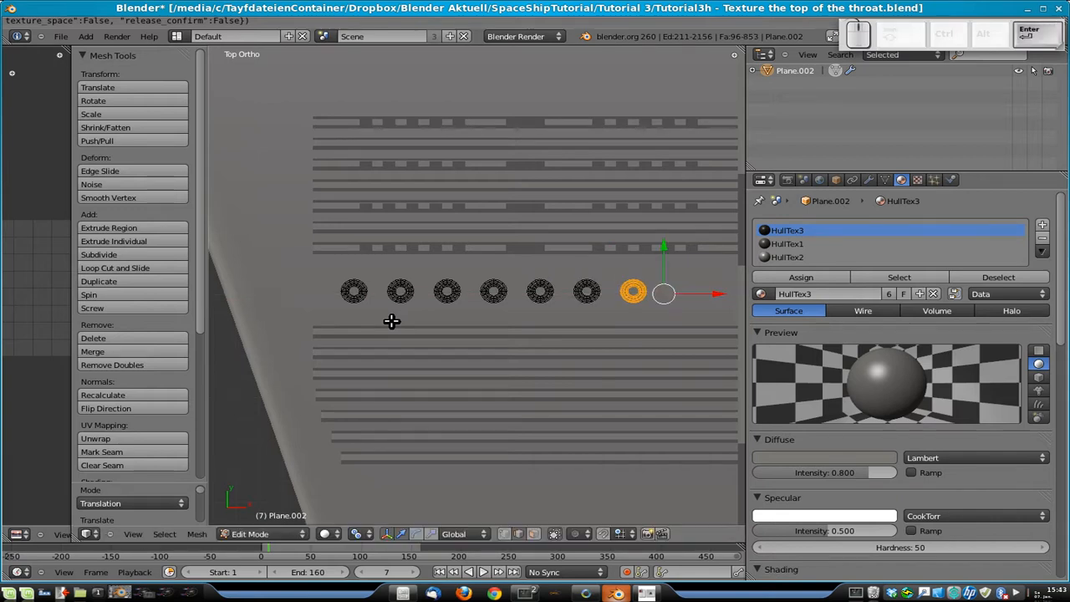
key(shift+d)
text(x0.2)
key(Return)
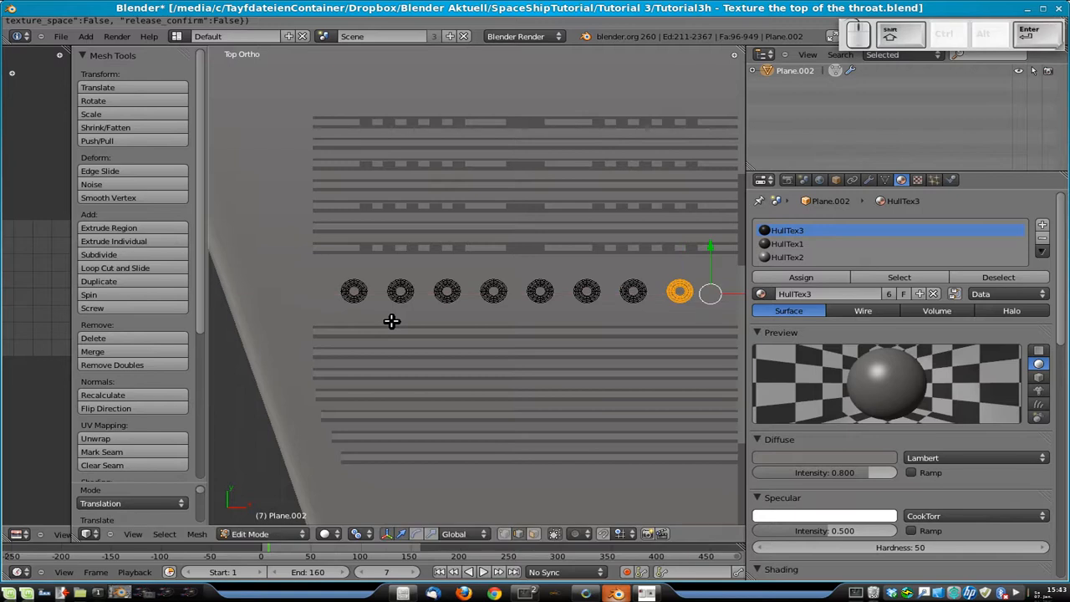
scroll(494, 312, down, 4)
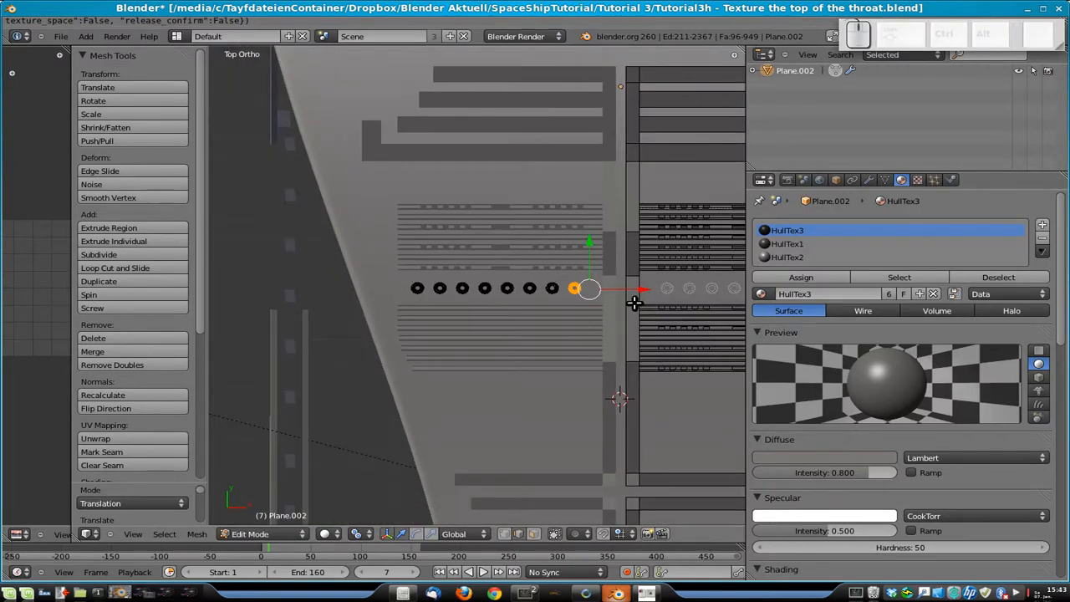
key(b)
drag(403, 280, 595, 297)
scroll(577, 293, down, 2)
key(g)
key(x)
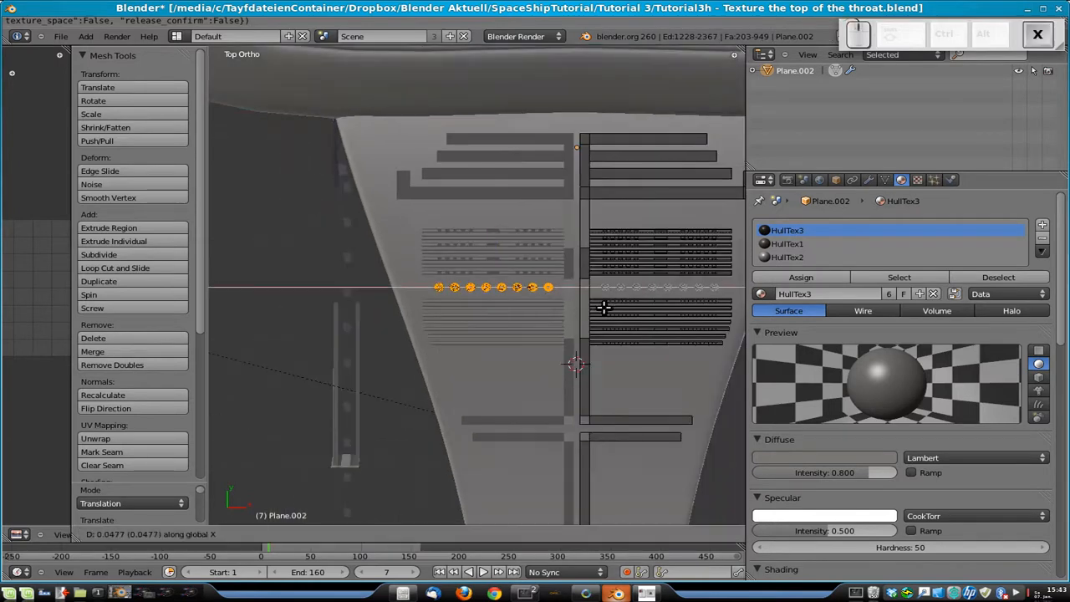
right_click(509, 310)
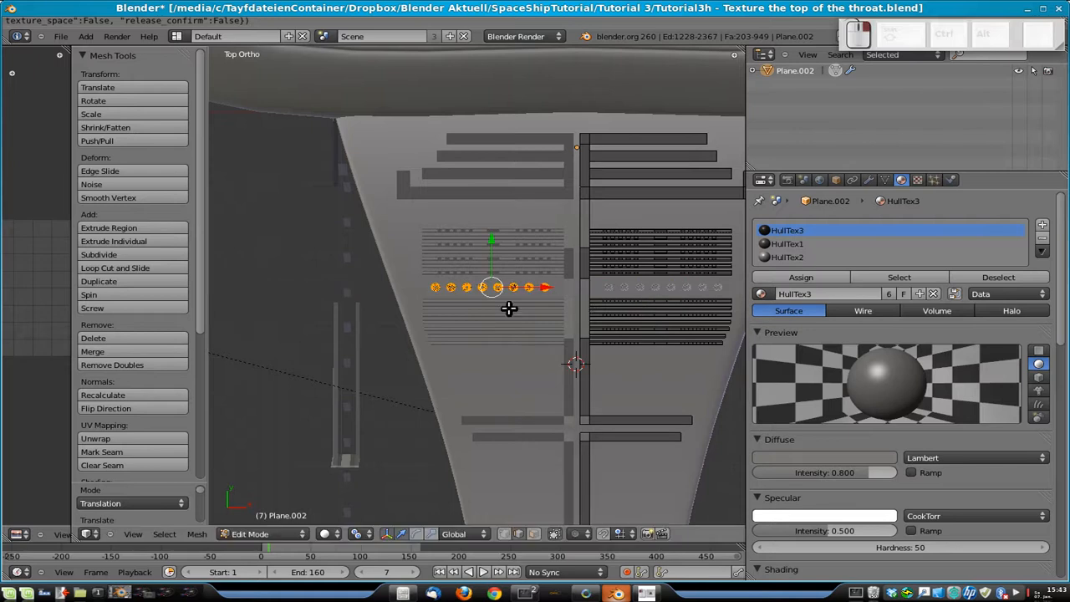
- Select the complete geometry of all eight rings and move the row 2.113 along X onto the opposite half of the throat
scroll(464, 308, up, 4)
scroll(474, 332, up, 3)
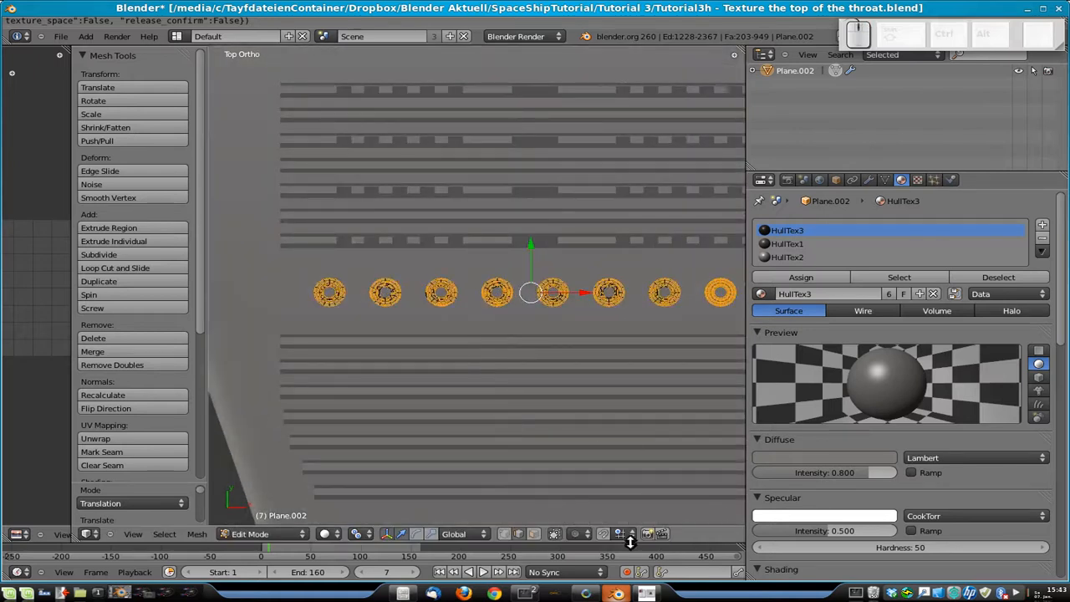
scroll(370, 265, down, 1)
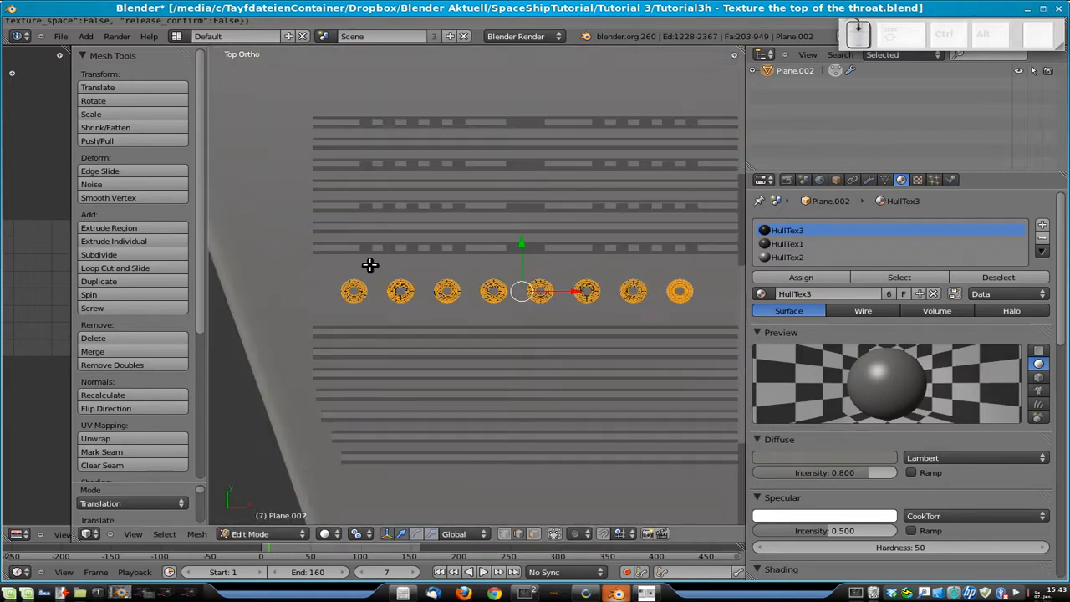
drag(331, 267, 712, 308)
scroll(663, 309, down, 4)
key(g)
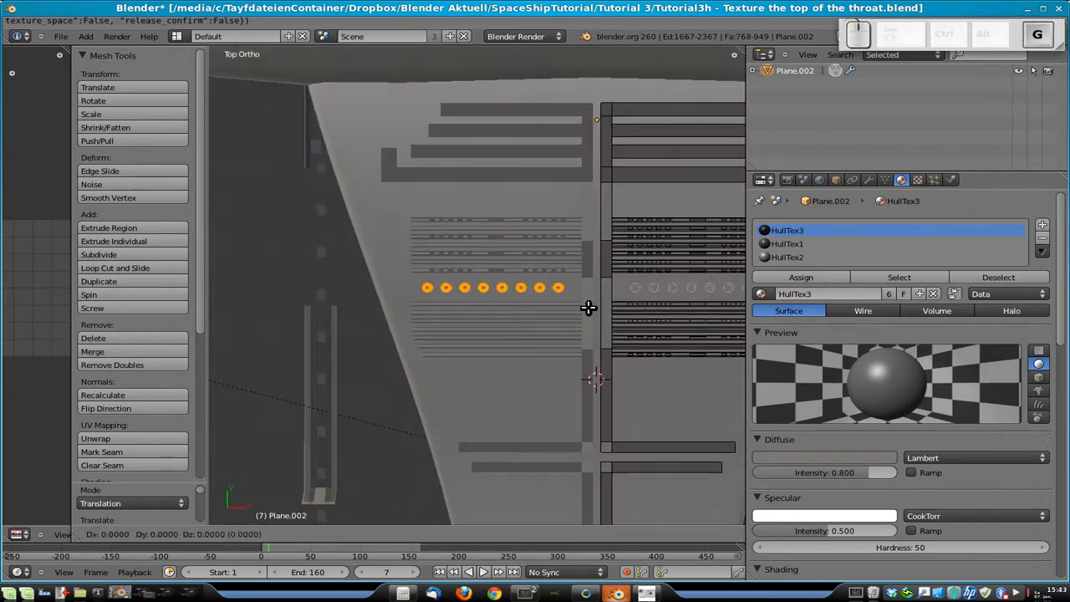
key(x)
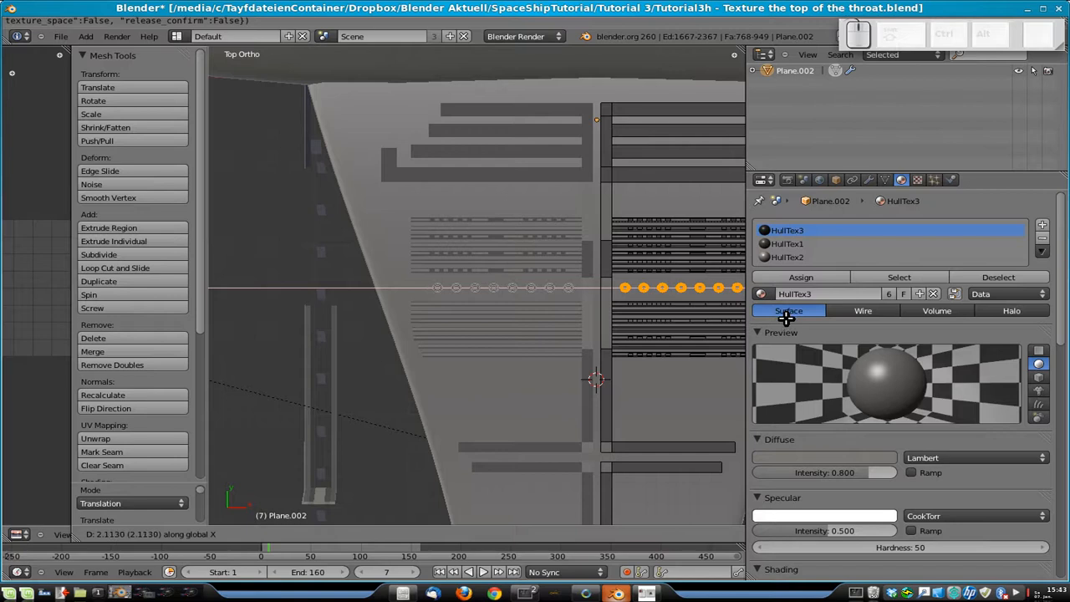
click(785, 316)
- Shift the ring row about 0.079 further along X to fit it between the two stripe blocks
shift+middle_drag(565, 331, 561, 332)
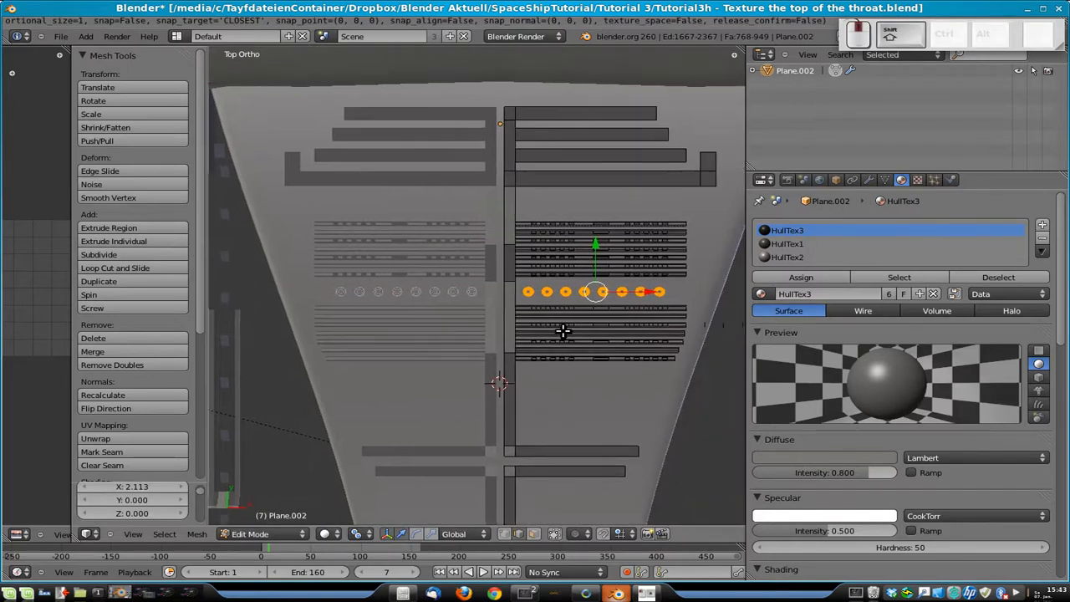
key(g)
key(x)
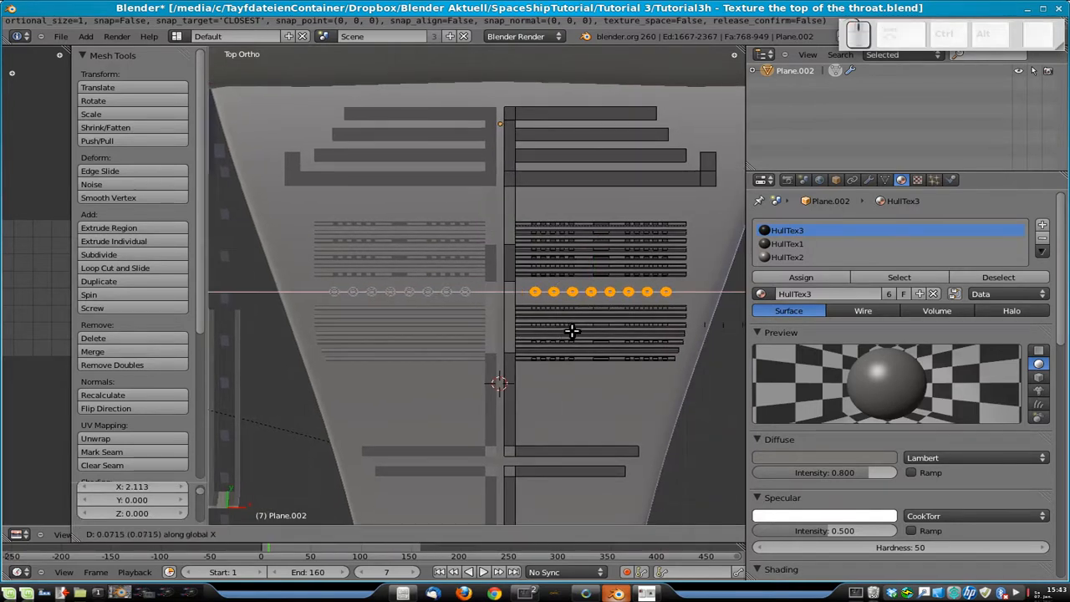
click(572, 331)
- Duplicate the ring row along Y into the gap above the upper stripe block and shift the copy 0.199 along X
key(shift+d)
key(x)
key(y)
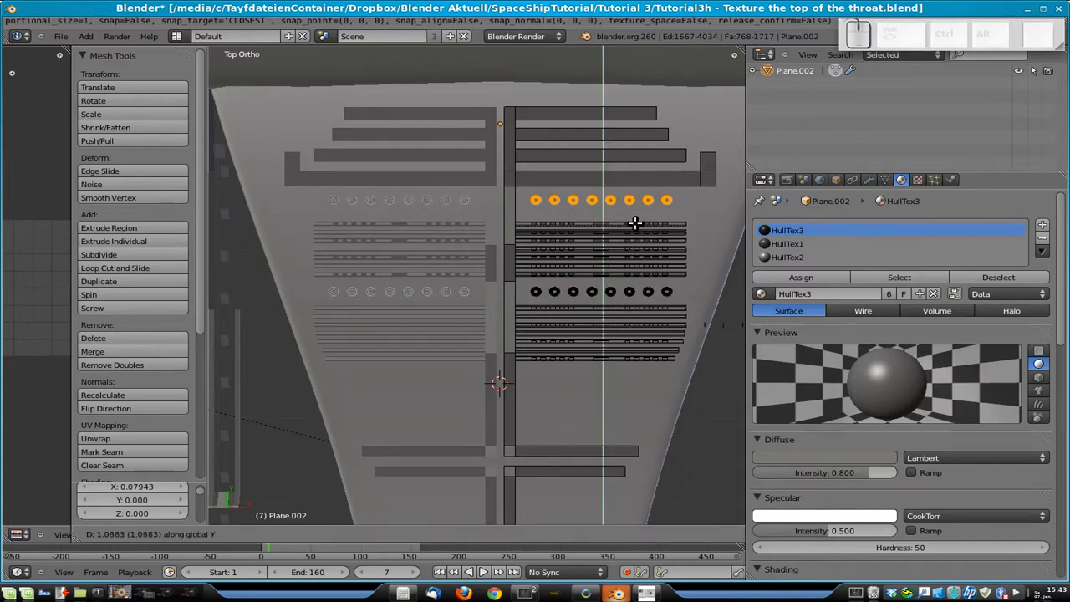
click(633, 227)
key(g)
key(x)
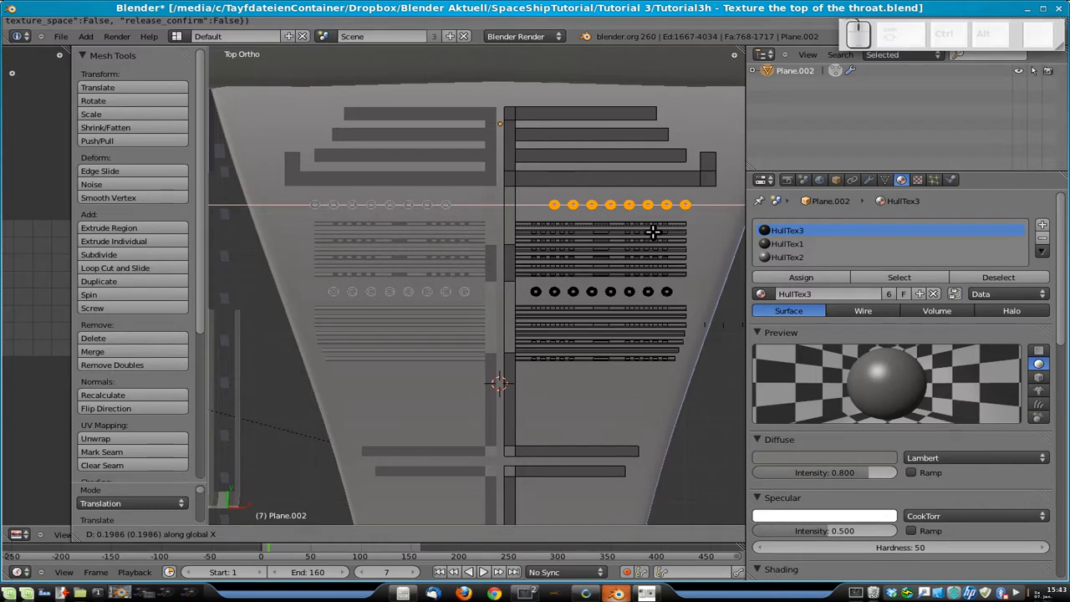
click(652, 232)
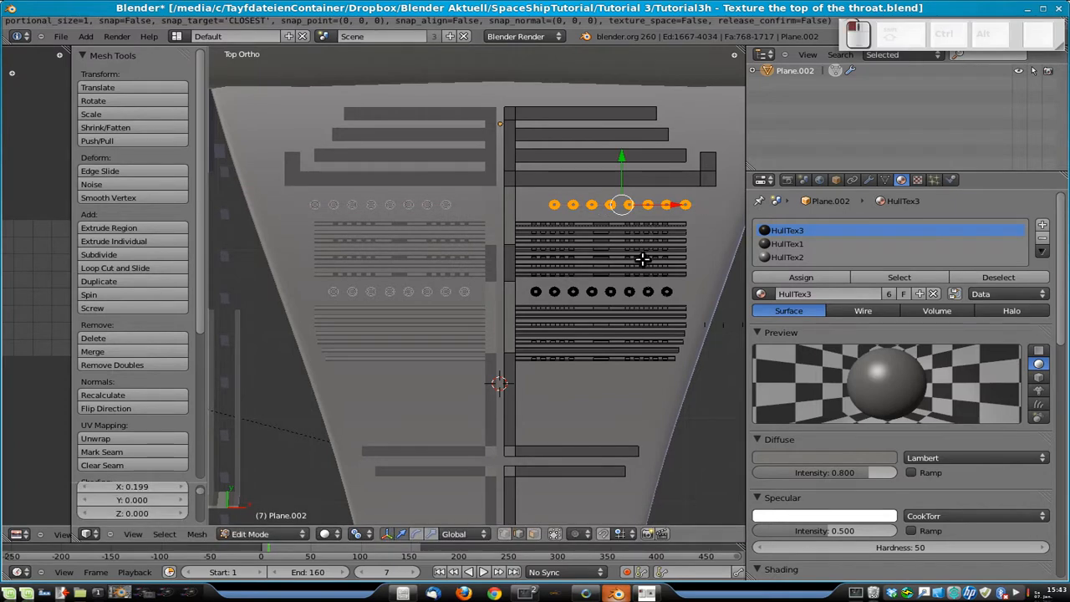
- Duplicate the middle ring row about -1.05 along Y to place a copy just below the lower stripe block
key(a)
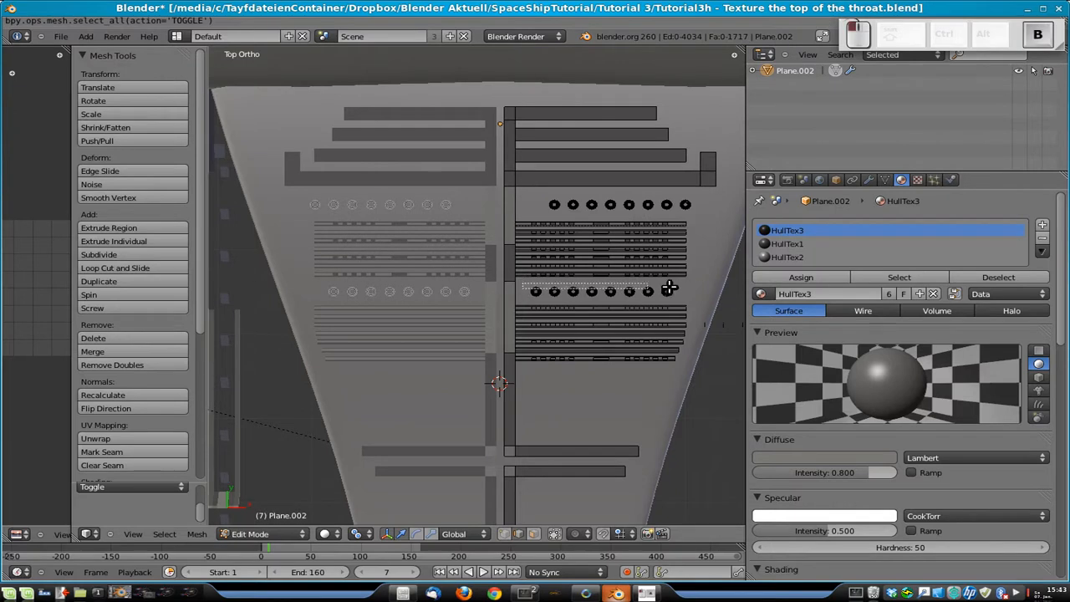
alt+right_click(684, 298)
key(shift+d)
key(y)
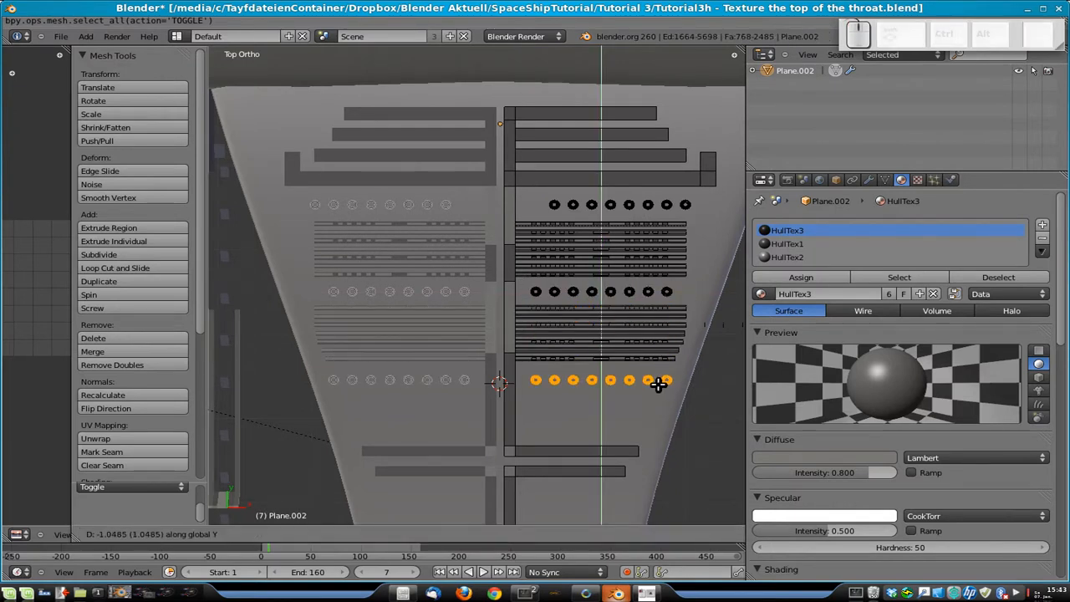
click(657, 383)
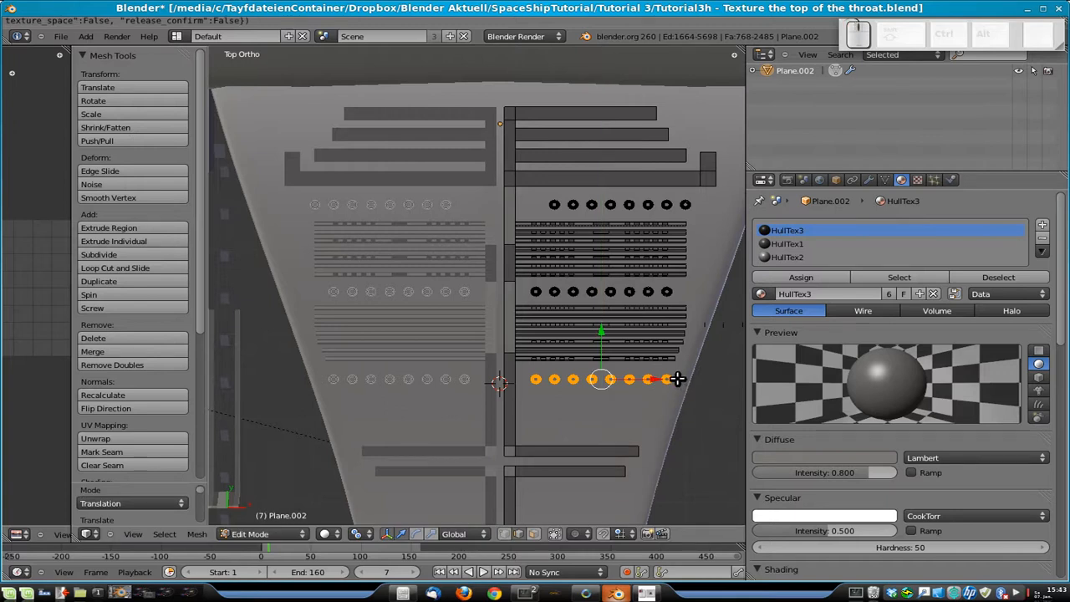
- Delete the outermost ring of the lowest row and return to Object Mode
key(a)
right_click(665, 379)
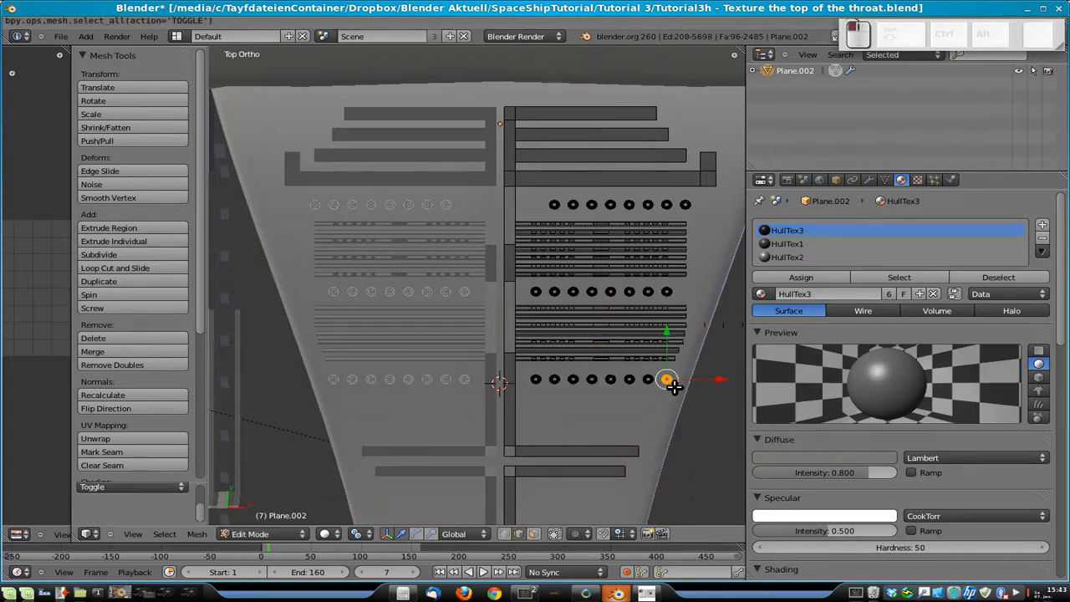
key(x)
click(675, 382)
key(Tab)
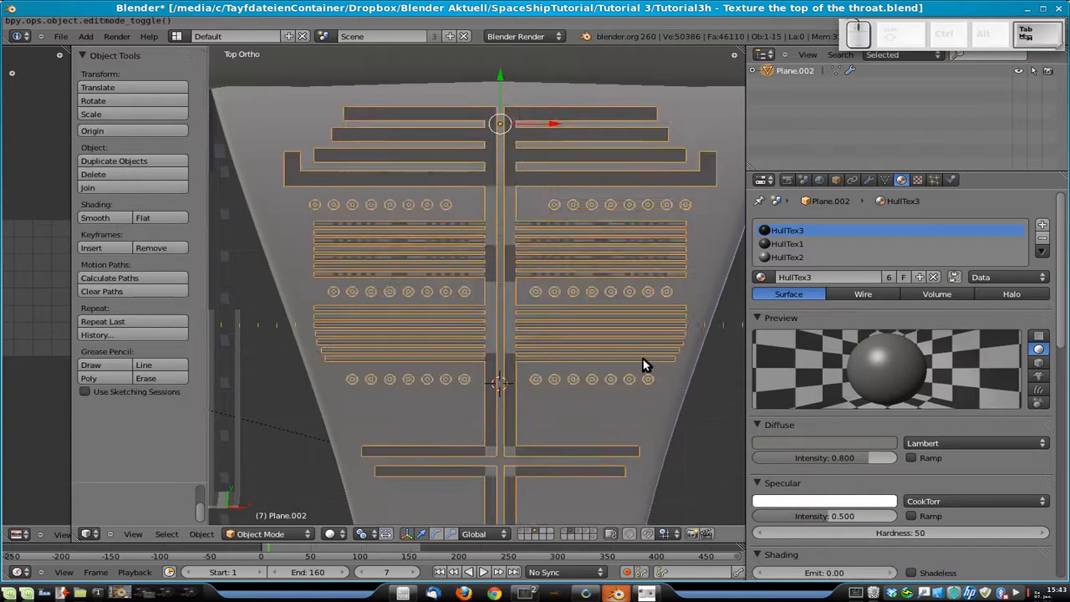
- Save the blend file over its existing version
scroll(506, 372, down, 5)
middle_drag(505, 372, 468, 280)
scroll(468, 280, down, 5)
scroll(516, 289, up, 5)
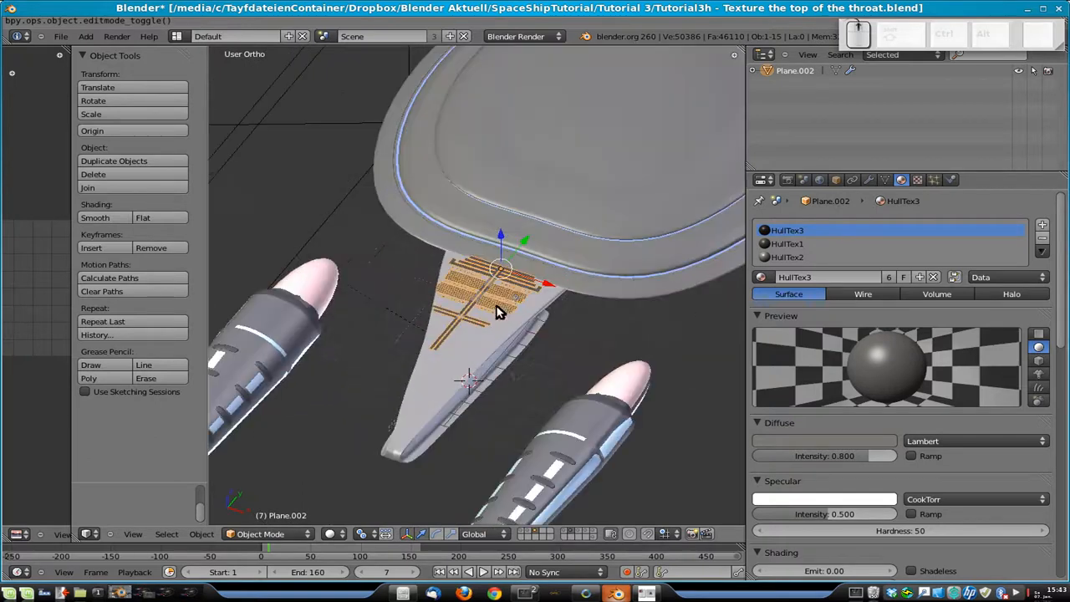
key(ctrl+s)
click(514, 287)
- Try to duplicate the right half's lower stripe block along Y into the space below the lowest ring row
key(KP_7)
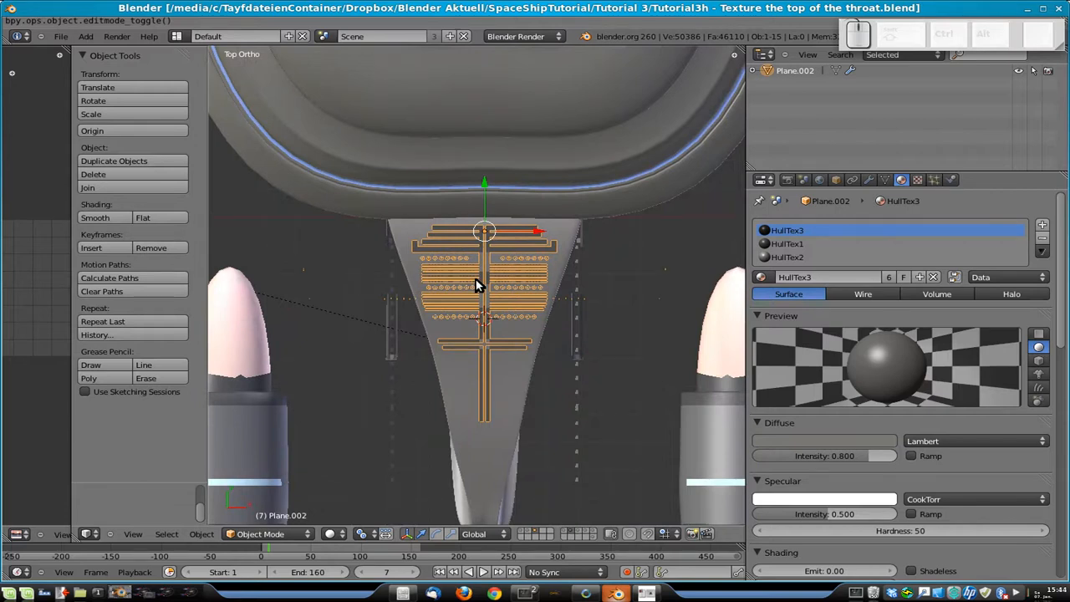
scroll(477, 285, up, 7)
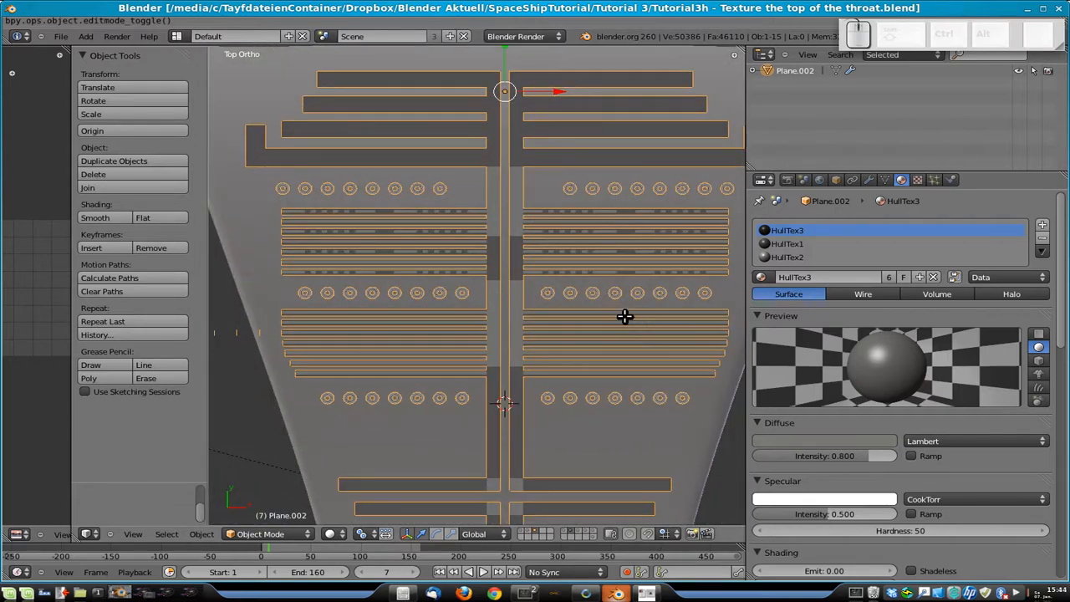
key(Tab)
shift+middle_drag(624, 317, 508, 314)
key(v)
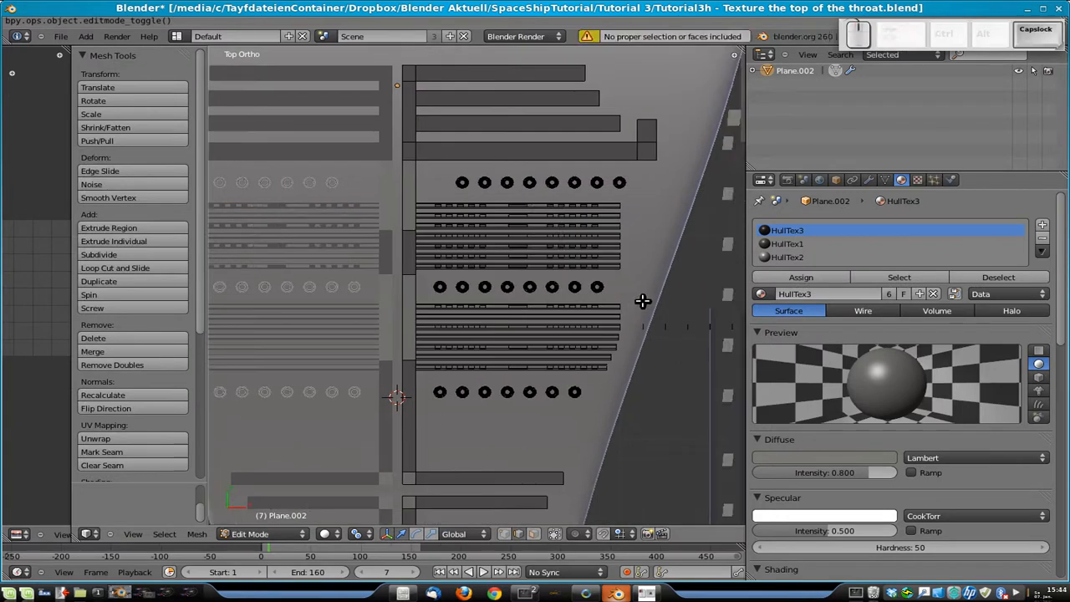
key(b)
drag(626, 302, 411, 368)
scroll(543, 359, down, 2)
shift+middle_drag(535, 396, 536, 245)
key(shift+d)
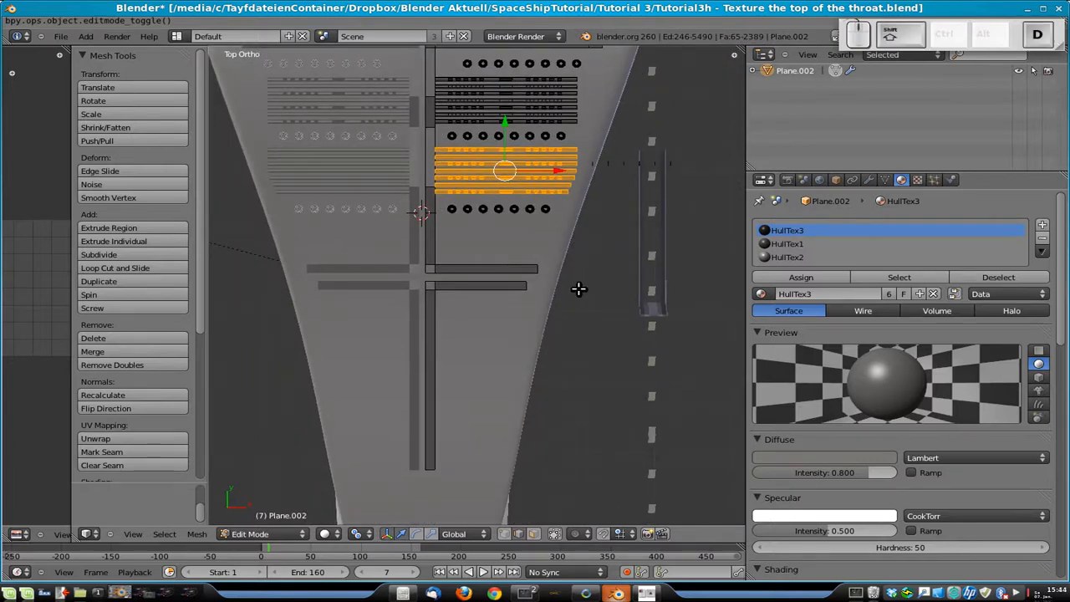
key(x)
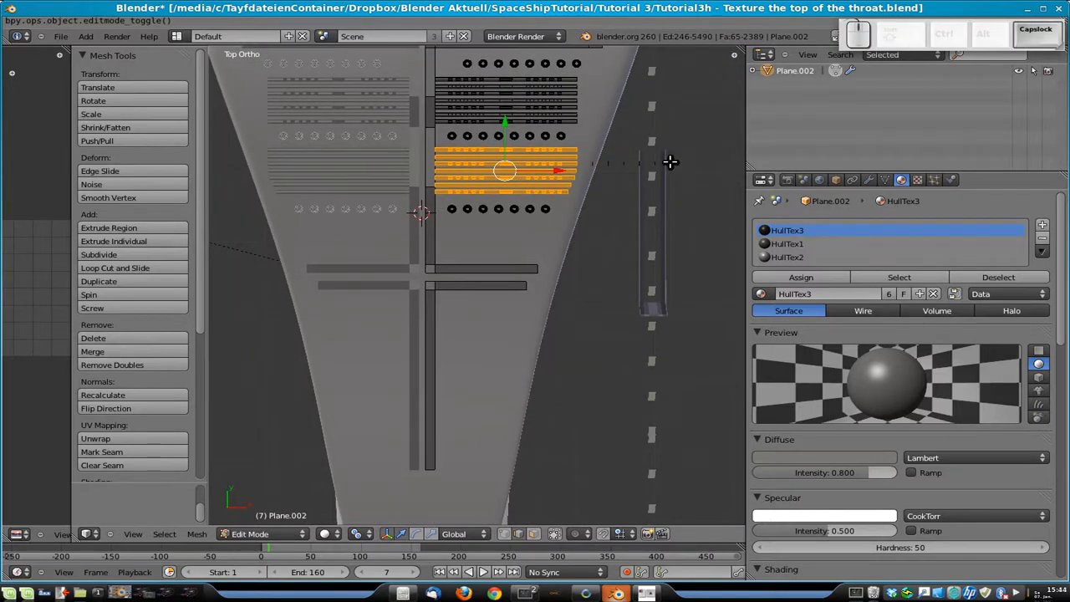
key(g)
click(575, 193)
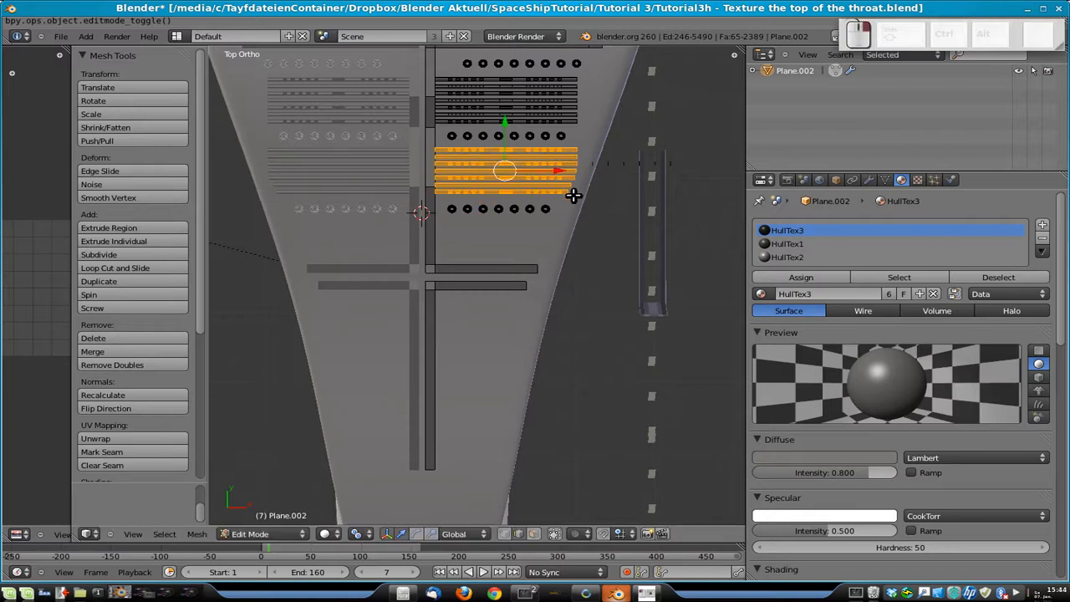
key(shift+d)
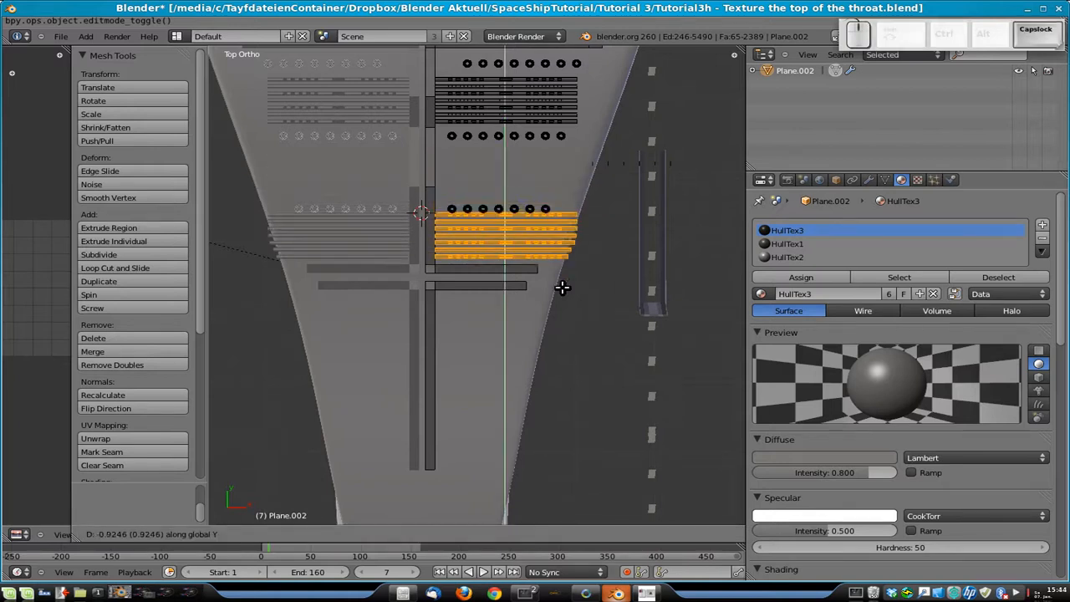
right_click(561, 285)
key(shift+d)
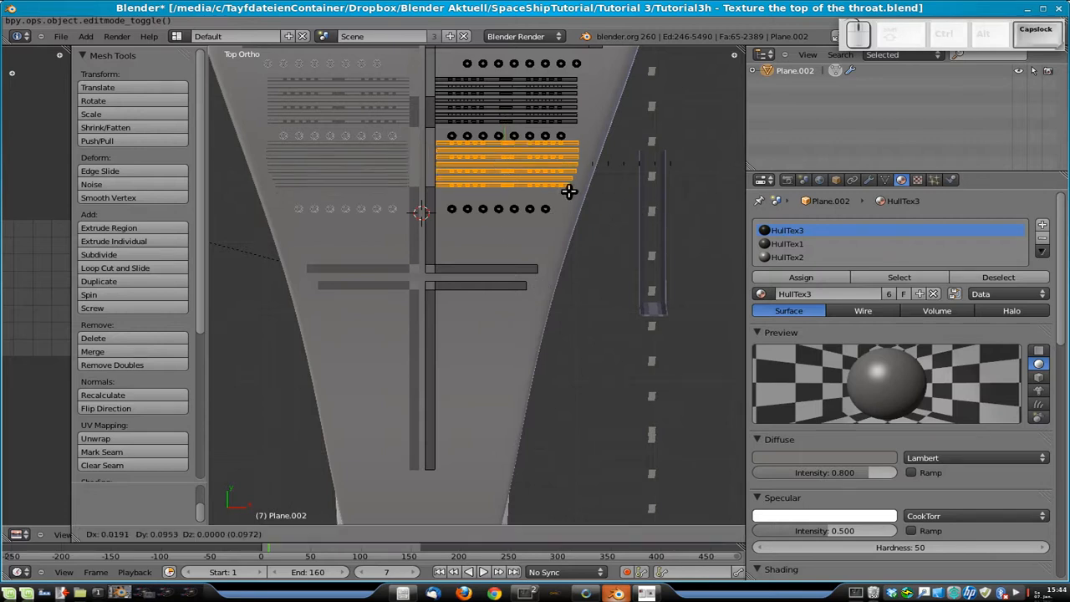
right_click(547, 243)
- Delete the vertices of the stray row of small pieces lying beyond the throat's outer edge beside the lower stripe block
key(Tab)
shift+middle_drag(563, 183, 443, 324)
key(Tab)
key(Tab)
key(Tab)
key(a)
scroll(525, 296, up, 7)
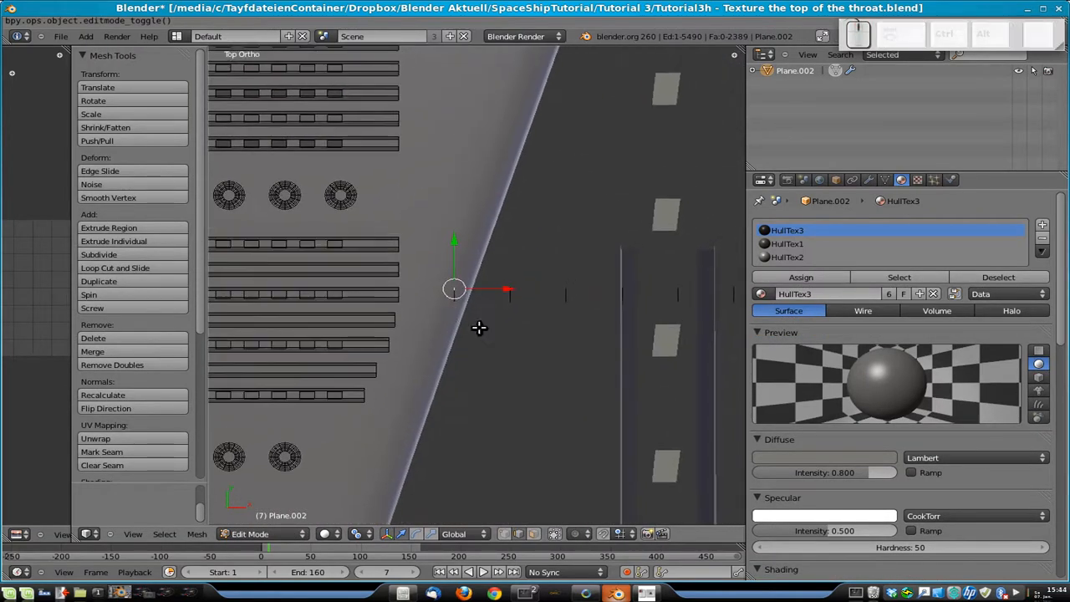
scroll(500, 341, down, 2)
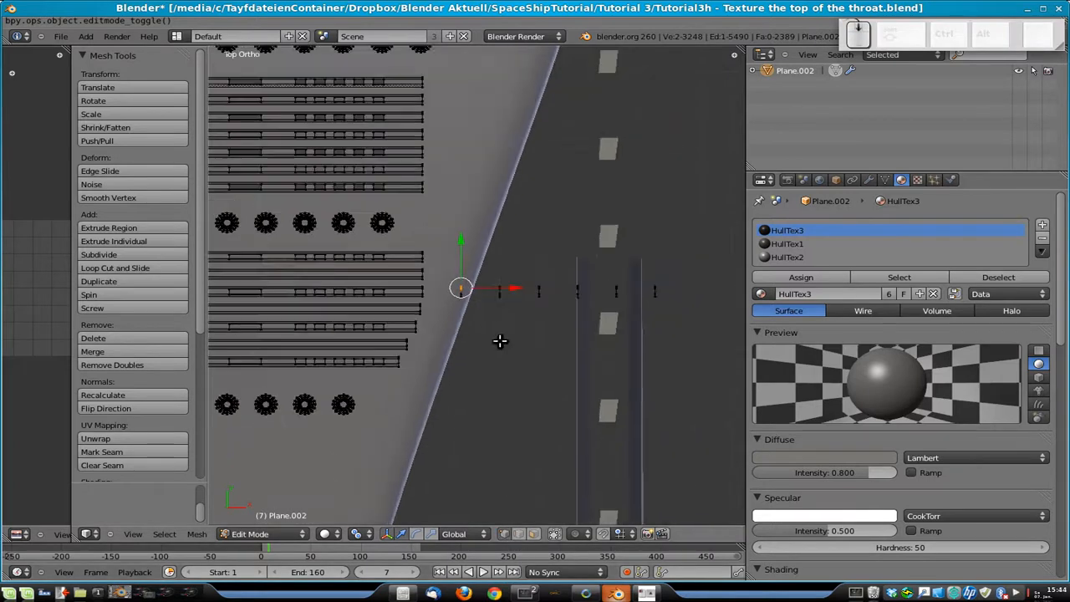
key(a)
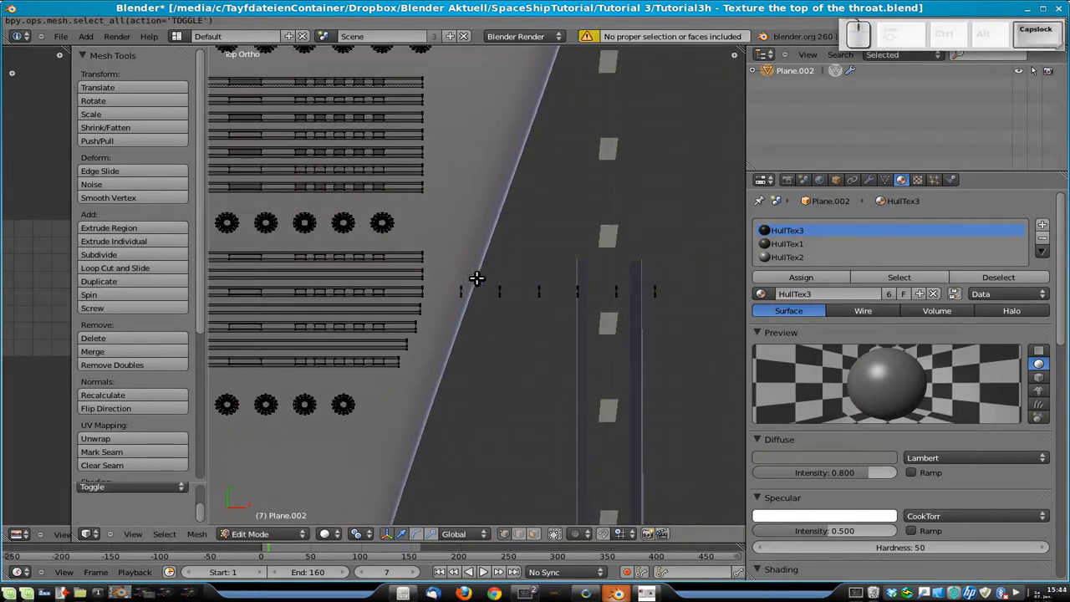
key(b)
drag(458, 276, 693, 307)
key(x)
click(691, 301)
shift+middle_drag(320, 337, 554, 301)
key(KP_7)
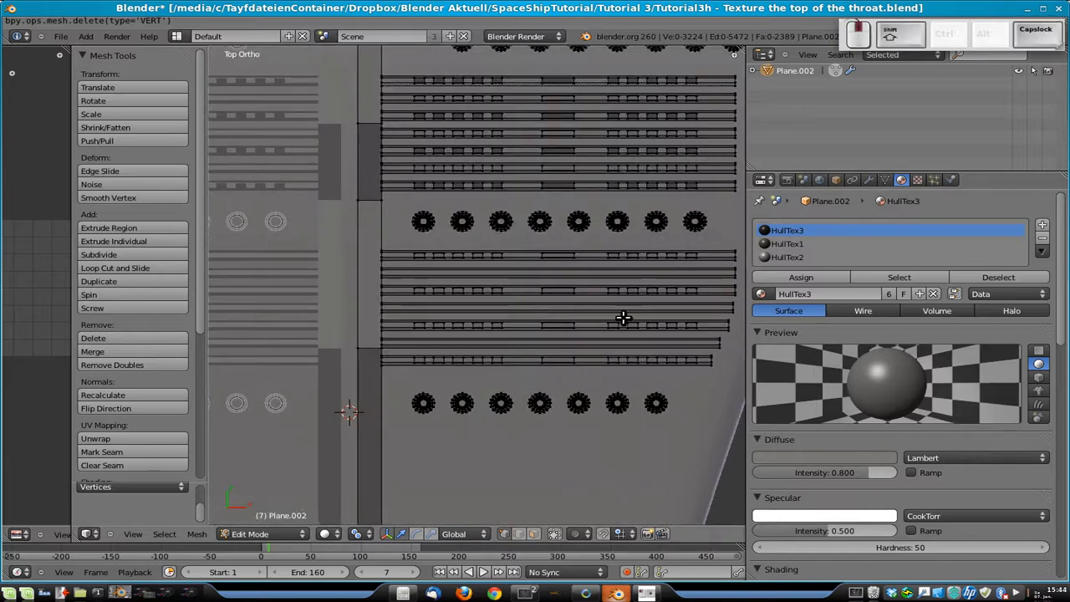
shift+middle_drag(626, 319, 535, 291)
key(v)
key(b)
drag(673, 220, 286, 347)
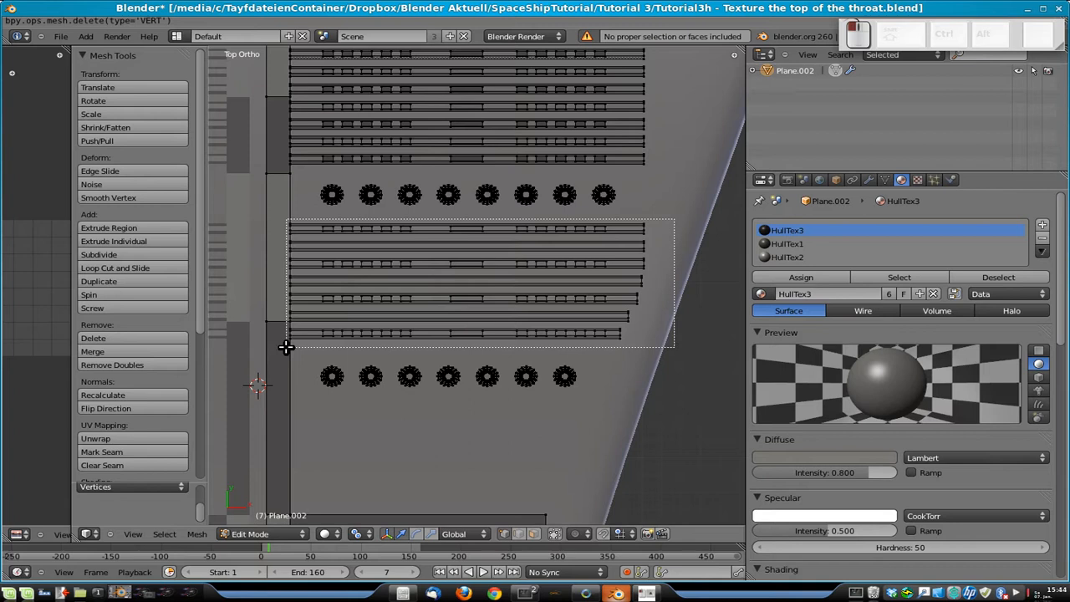
drag(286, 347, 286, 346)
key(a)
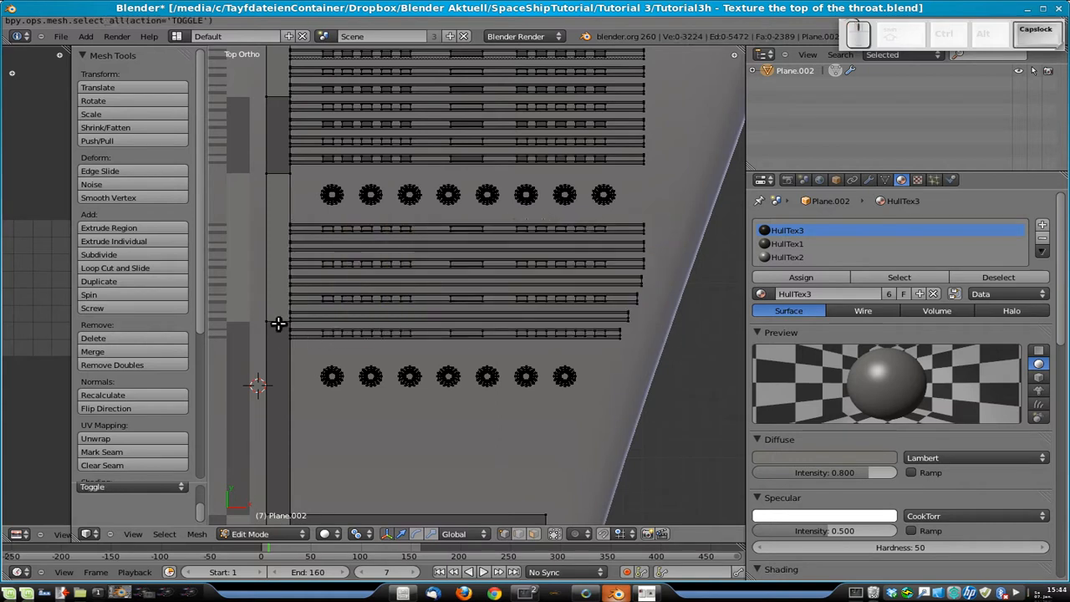
- Hide the linked central frame piece that runs along the inner ends of the stripe blocks
key(l)
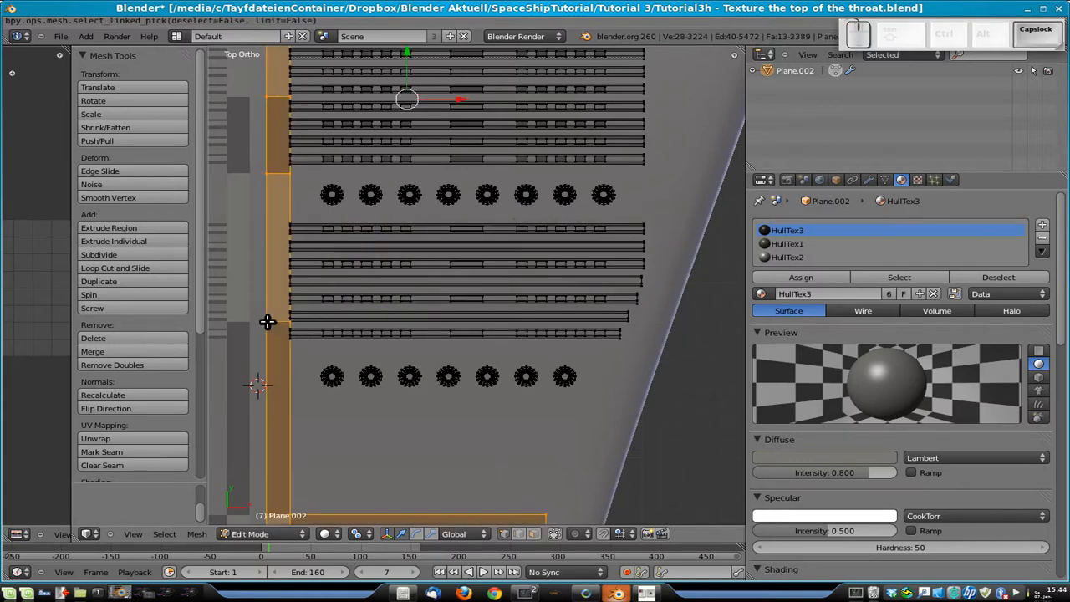
key(h)
key(Caps_Lock)
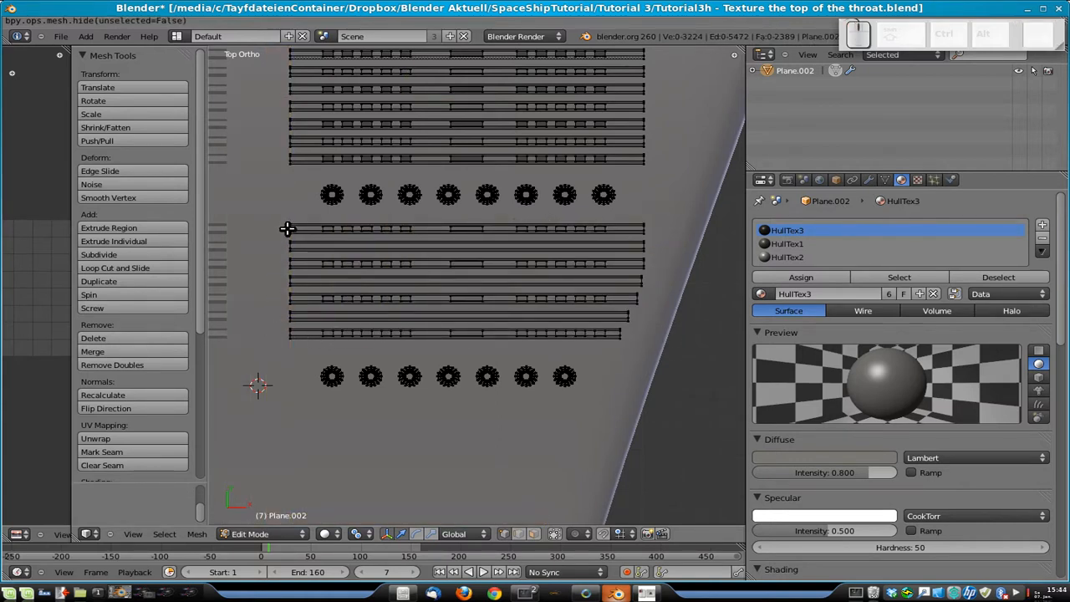
- Try to duplicate the lower stripe block and change the mesh selection mode to faces
key(b)
drag(277, 219, 662, 343)
key(shift+d)
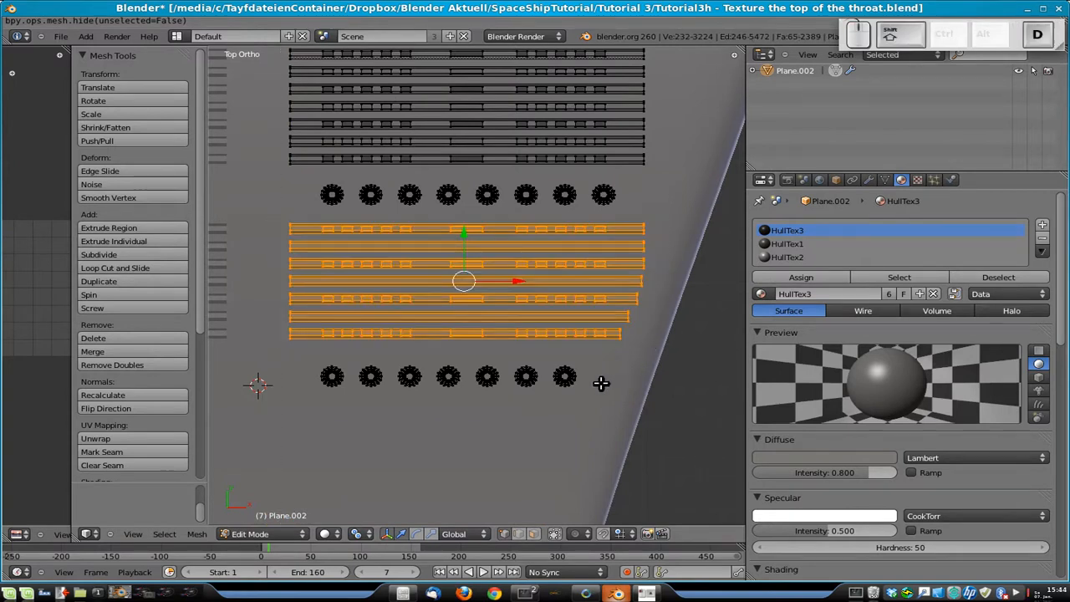
key(g)
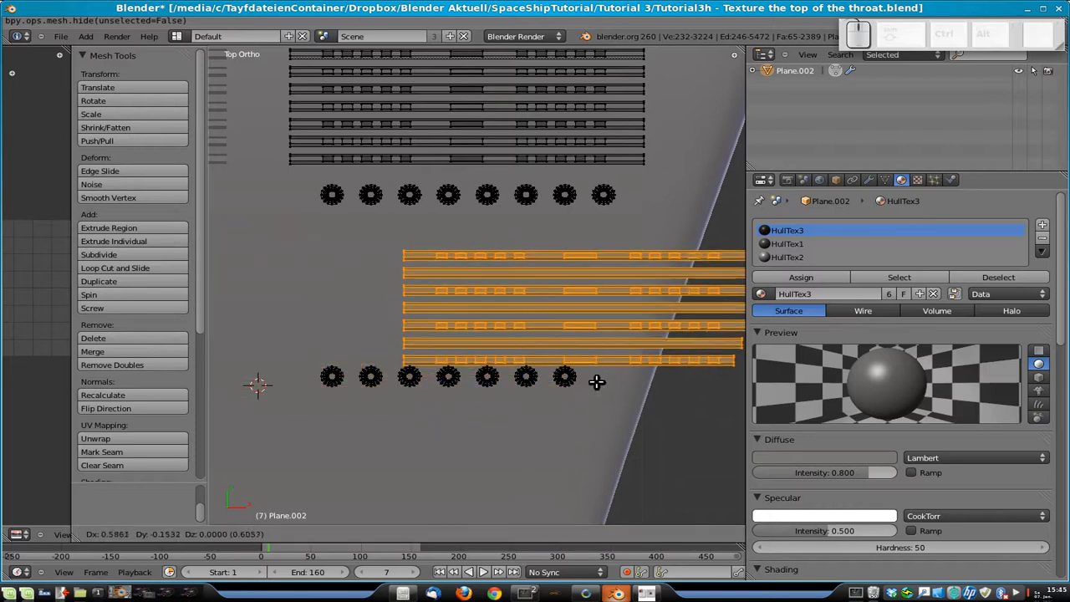
right_click(517, 350)
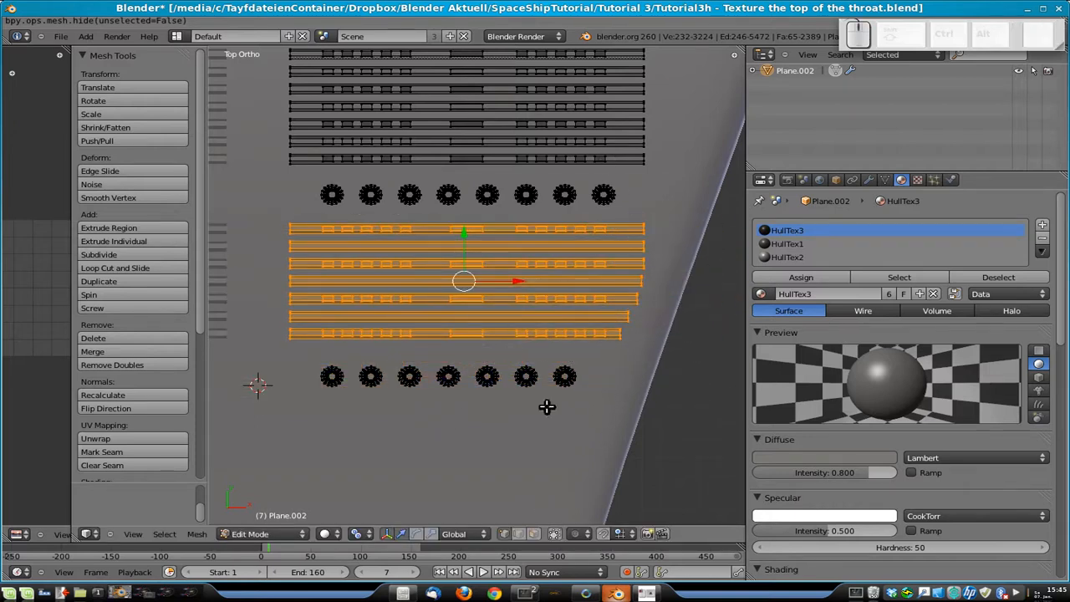
click(533, 534)
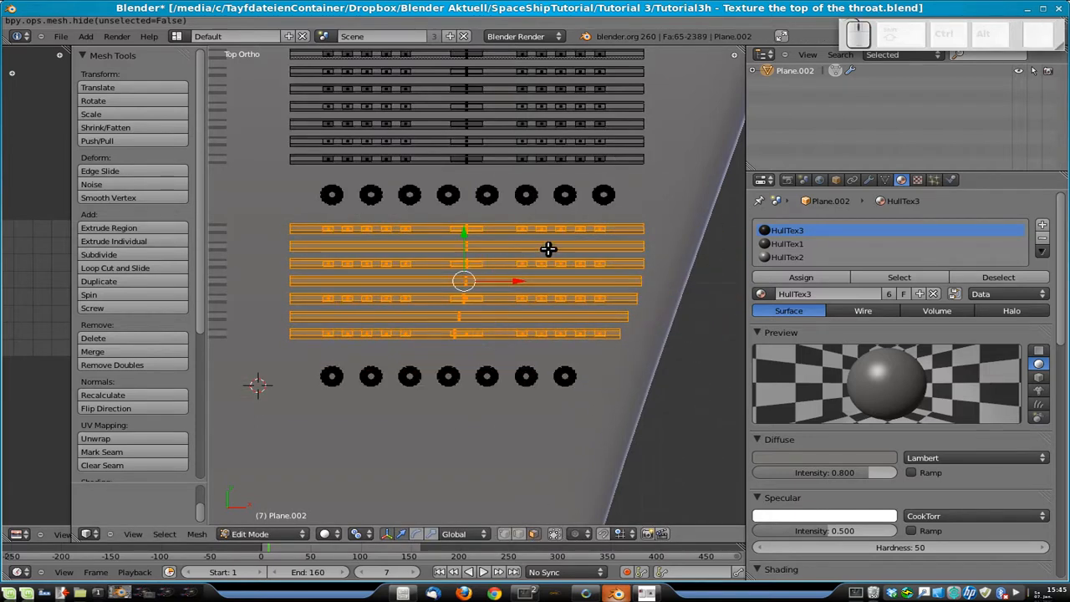
- Test Duplicate on the outermost small face of the upper block's lowest stripe and delete the copy
right_click(599, 153)
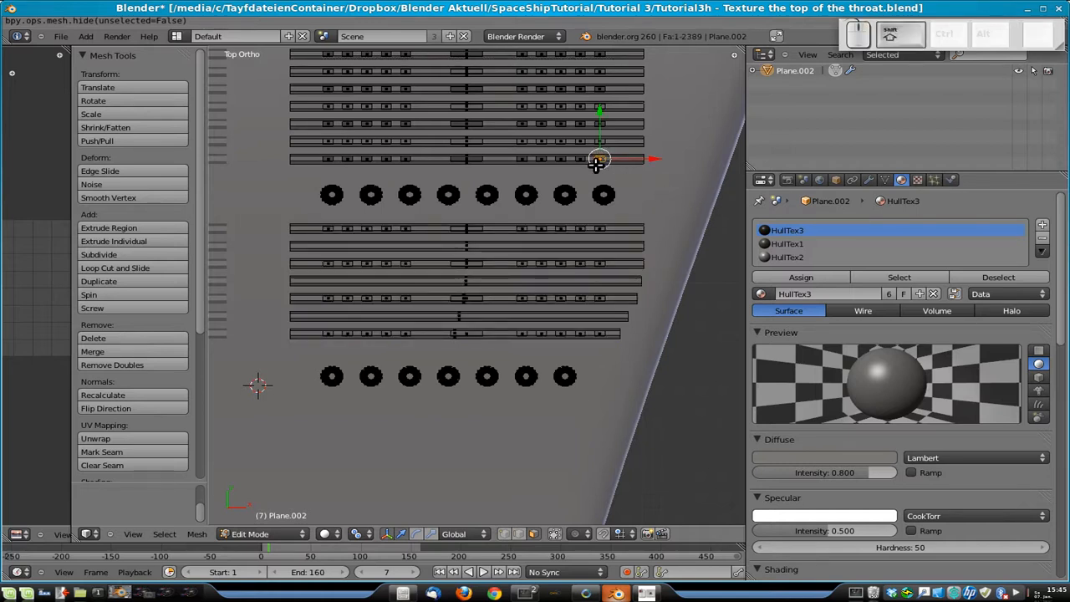
key(shift+d)
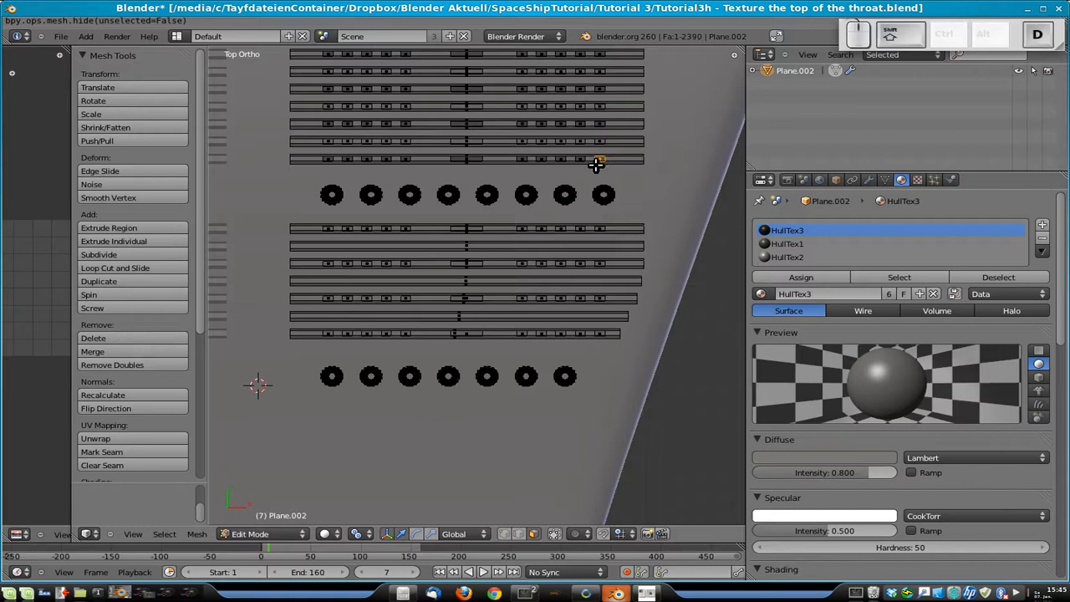
right_click(664, 196)
key(x)
click(663, 195)
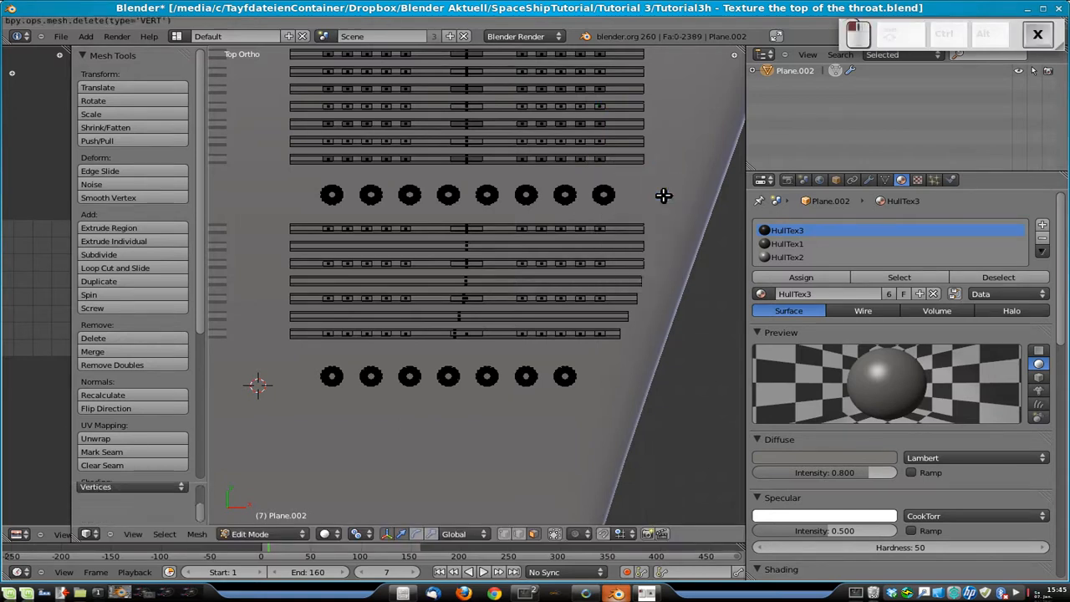
- Duplicate the lower stripe block along Y to below the lowest ring row and shift the copy back up 0.123 along Y
drag(282, 218, 650, 364)
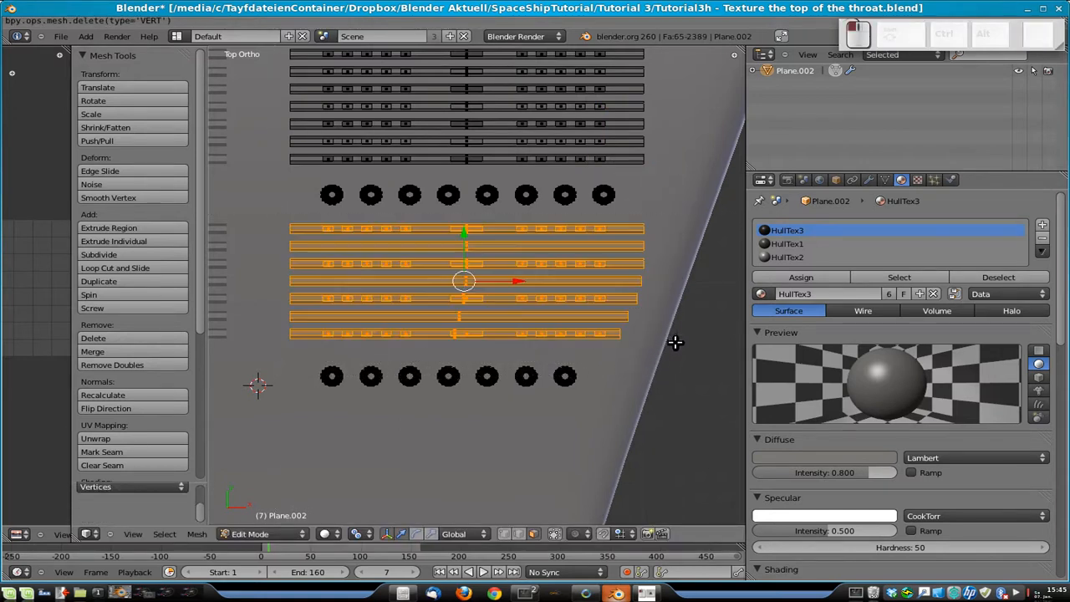
key(shift+d)
key(y)
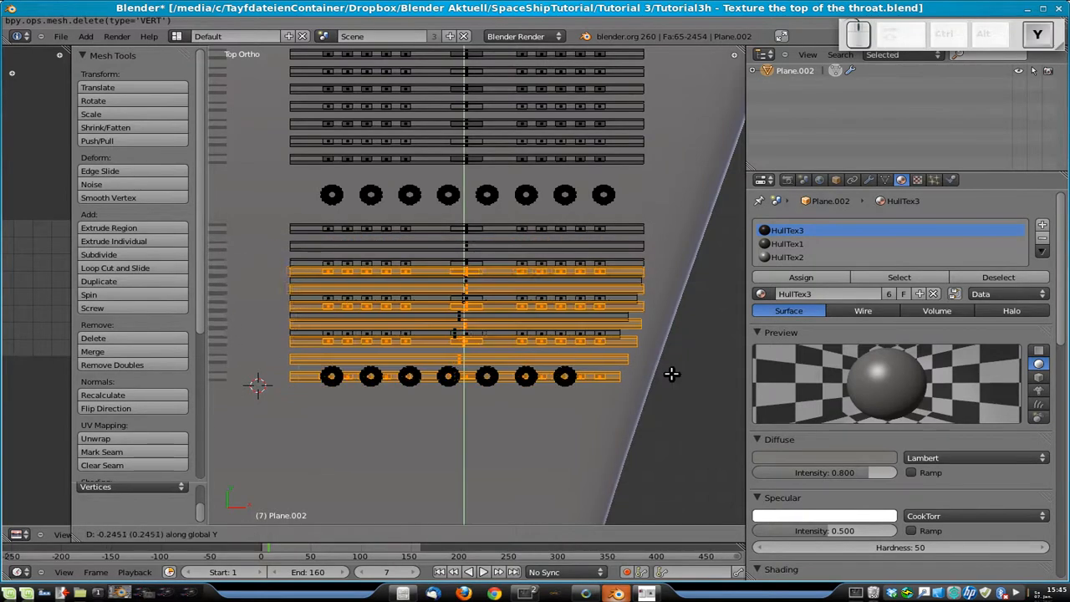
click(668, 535)
shift+middle_drag(602, 432, 593, 284)
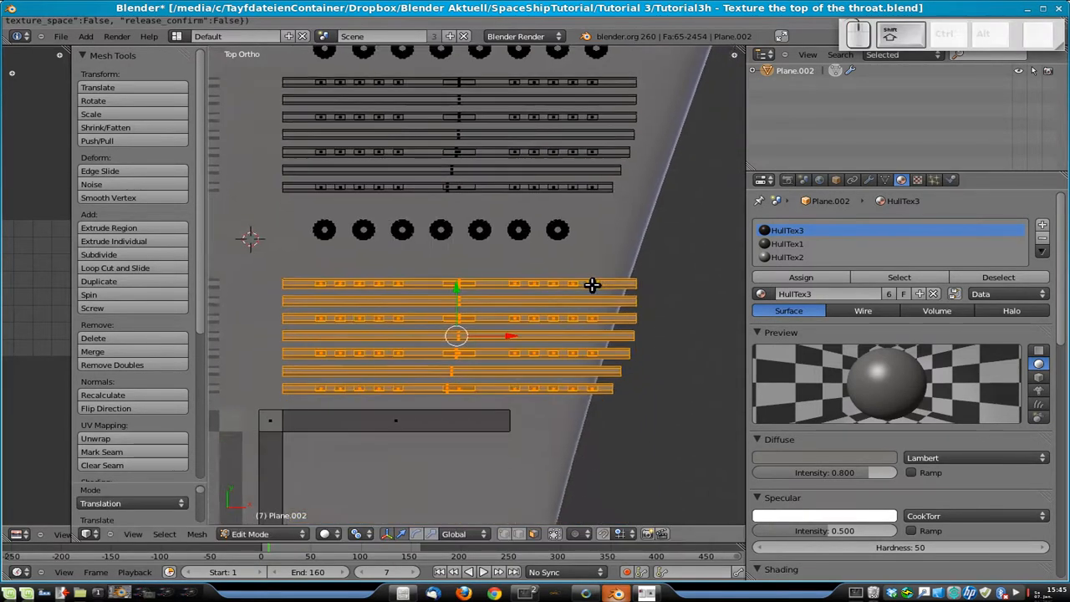
key(g)
key(y)
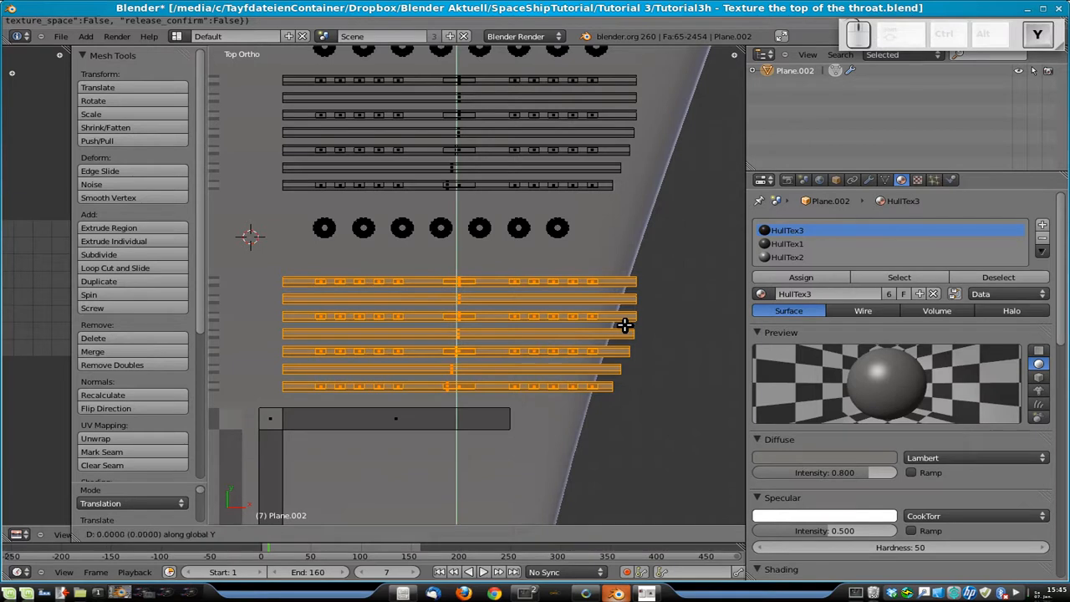
click(627, 304)
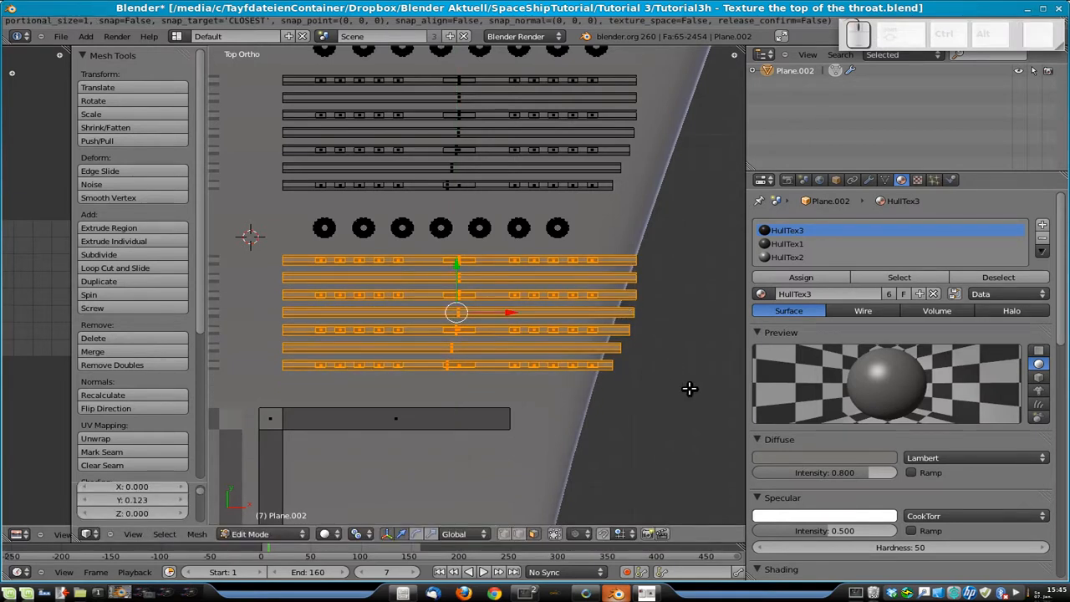
- Set the pivot point to the 3D cursor and scale the copied stripe block to 0.487 along X
click(355, 533)
click(373, 506)
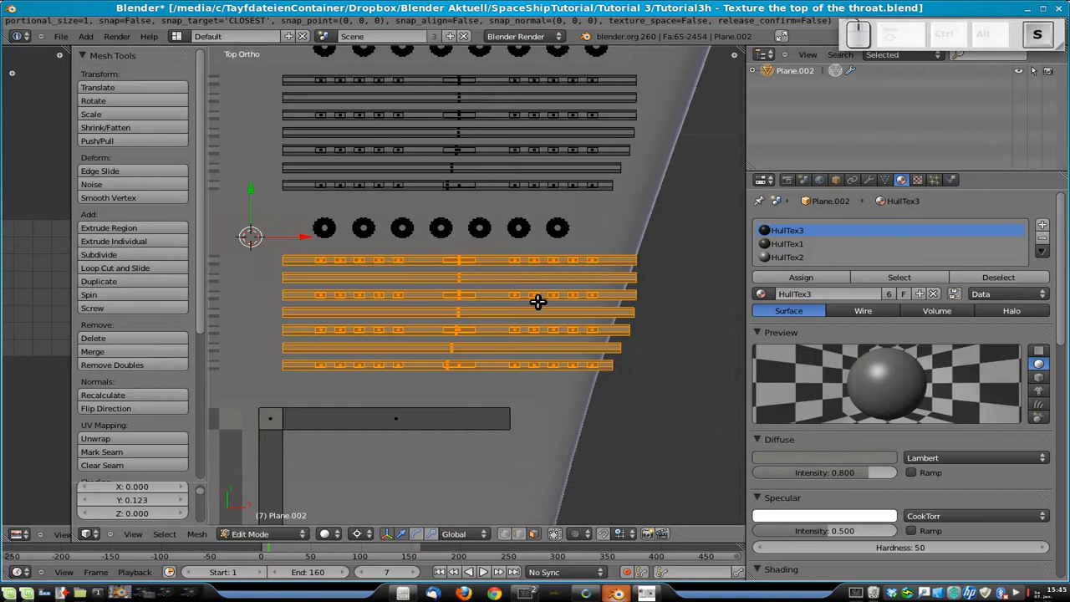
key(s)
key(x)
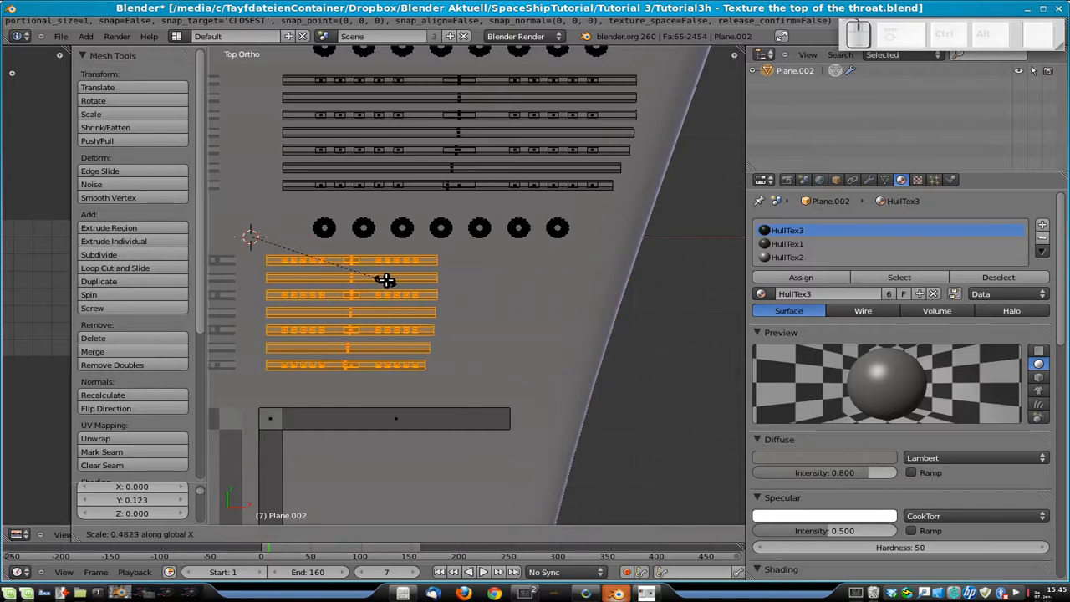
click(385, 280)
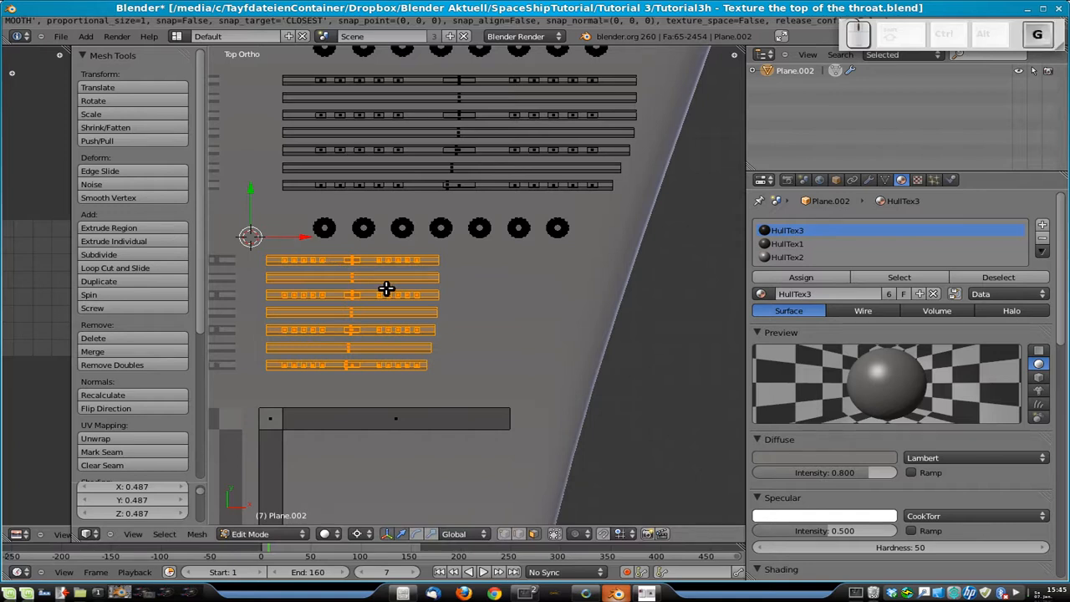
- Move the narrowed stripe block 0.395 along X beneath the lowest ring row
key(g)
key(x)
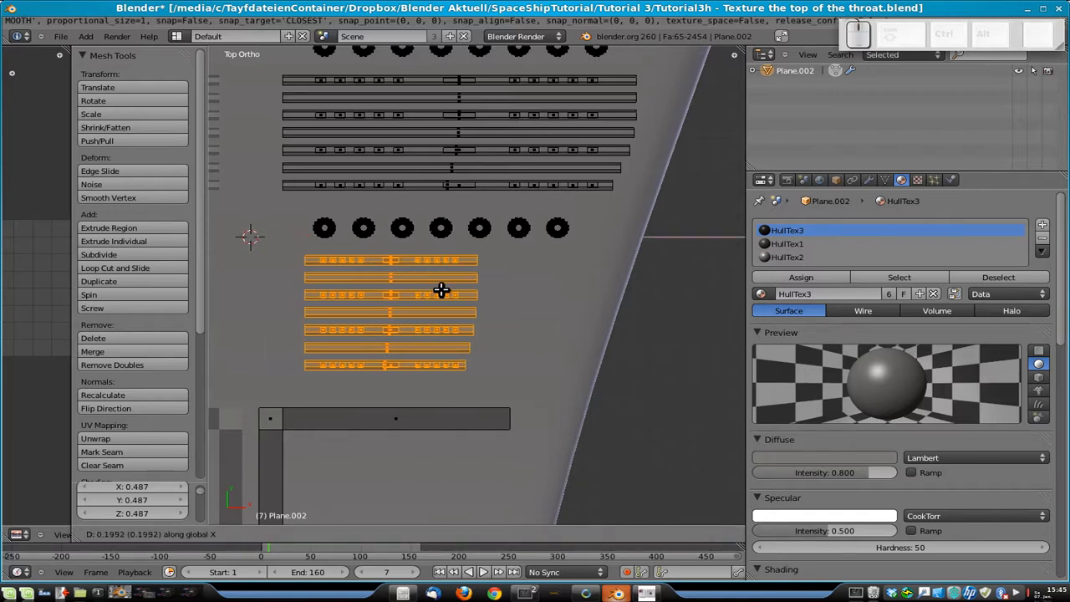
click(464, 290)
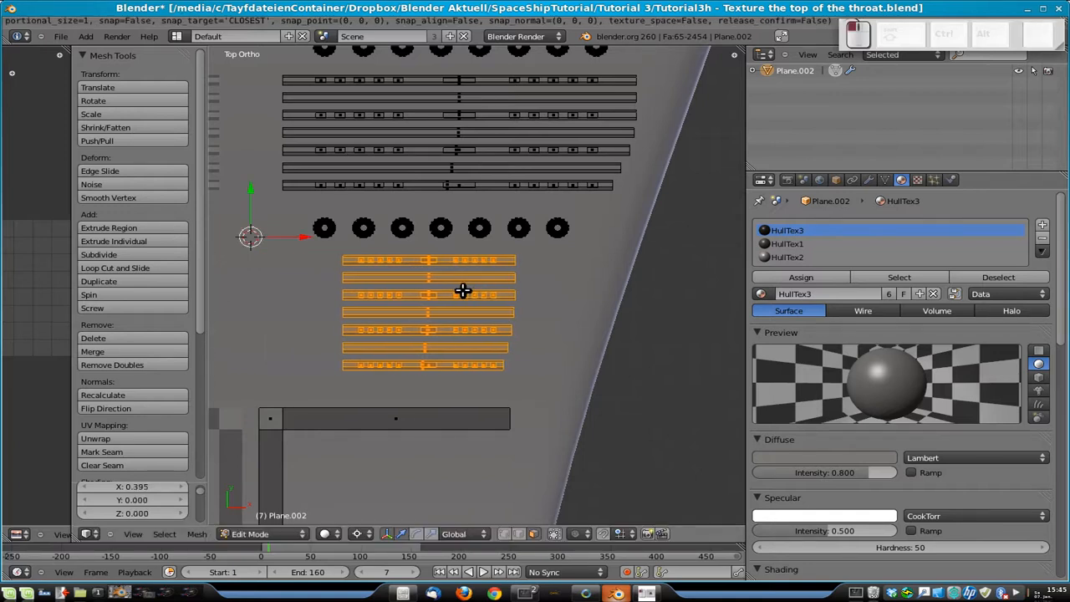
- Reveal the hidden central frame, check the narrowed block against its crossbar in Object Mode, and return to Edit Mode
key(alt+h)
key(Tab)
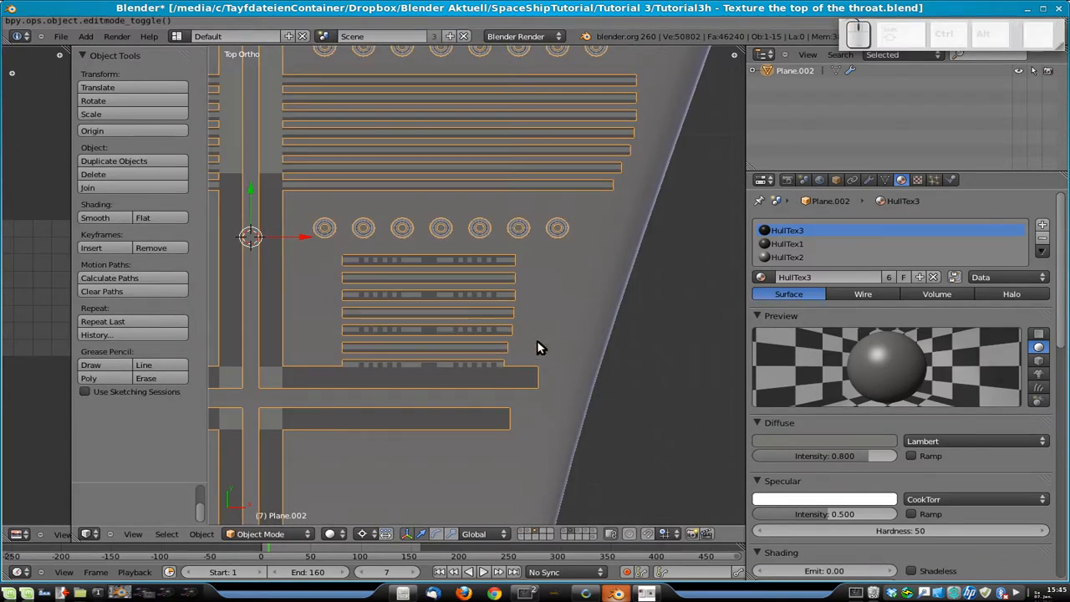
key(Tab)
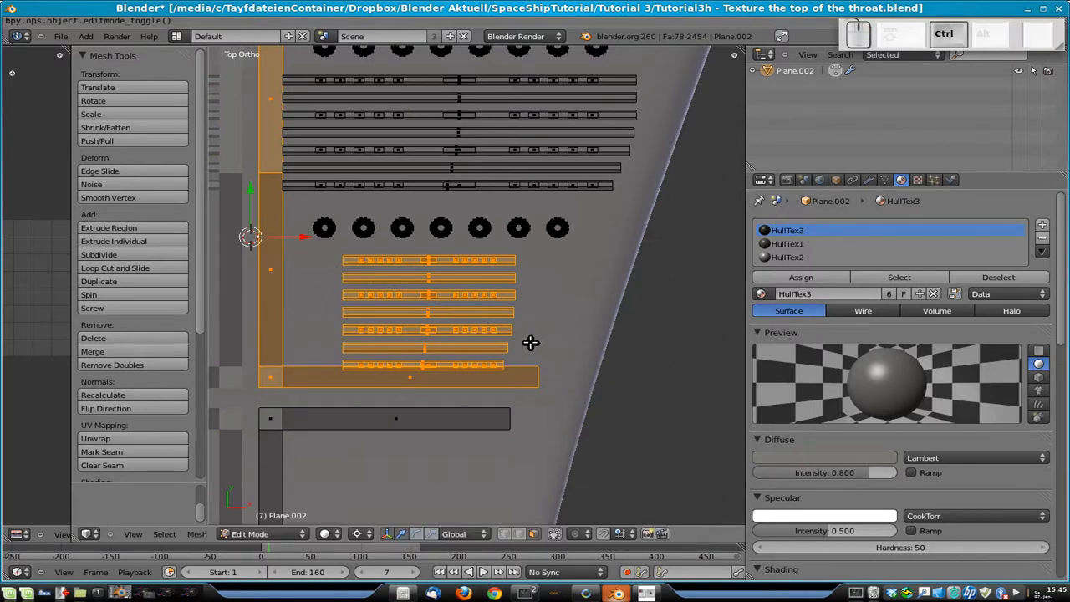
- Isolate the narrowed stripe block, scale it to 0.753 along Y, then reveal the central frame and deselect all in Object Mode
key(ctrl+KP_Subtract)
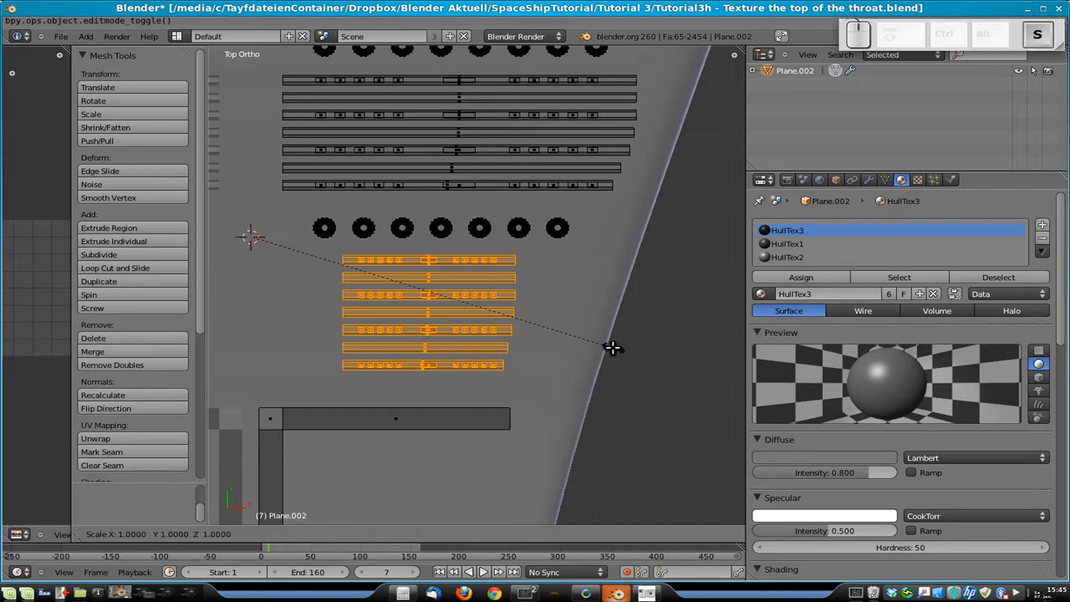
key(s)
key(y)
click(489, 341)
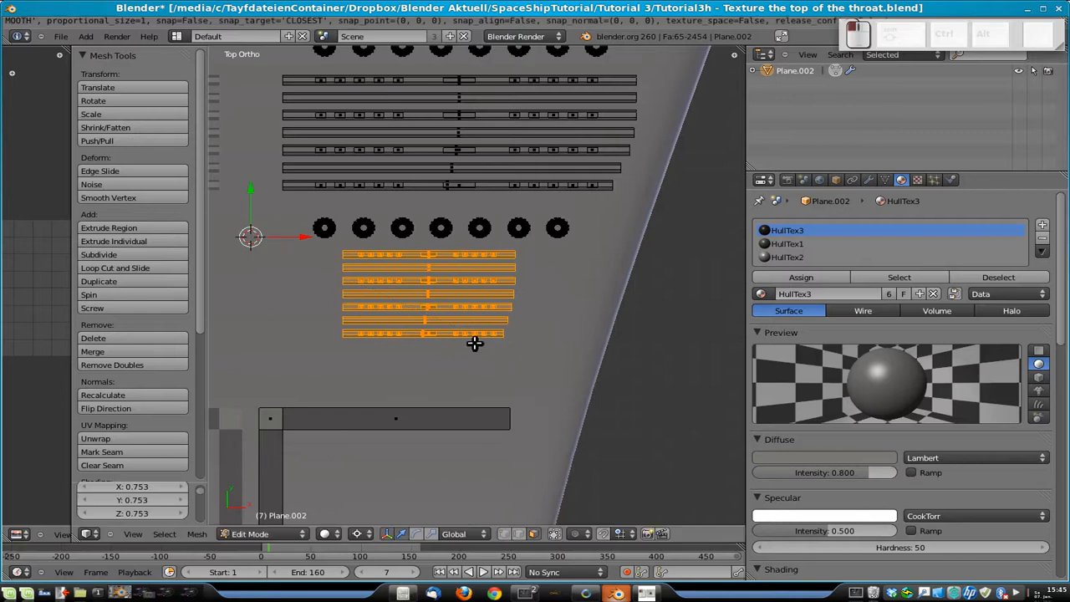
key(alt+h)
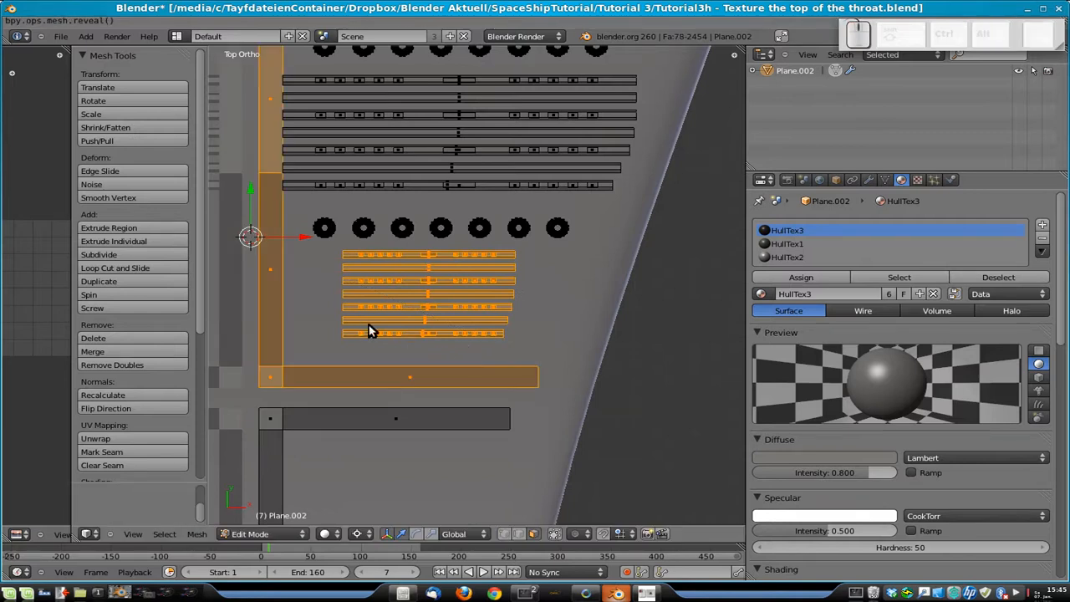
key(Tab)
key(a)
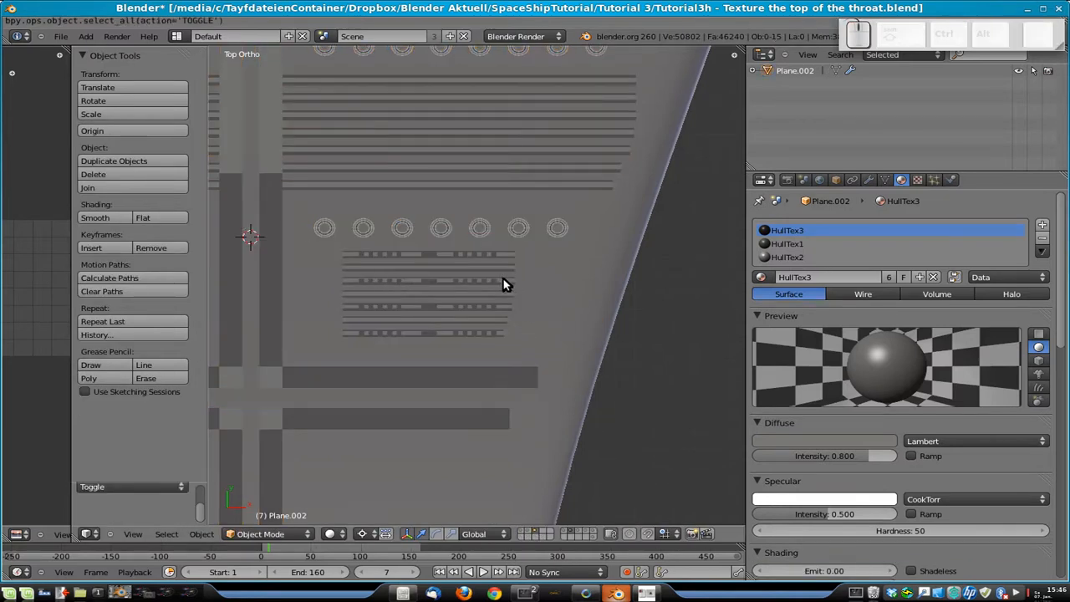
- Duplicate the central vertical bar segment beside the narrowed stripe block and place the copy beneath the lower crossbar, near the central bar
scroll(504, 290, down, 5)
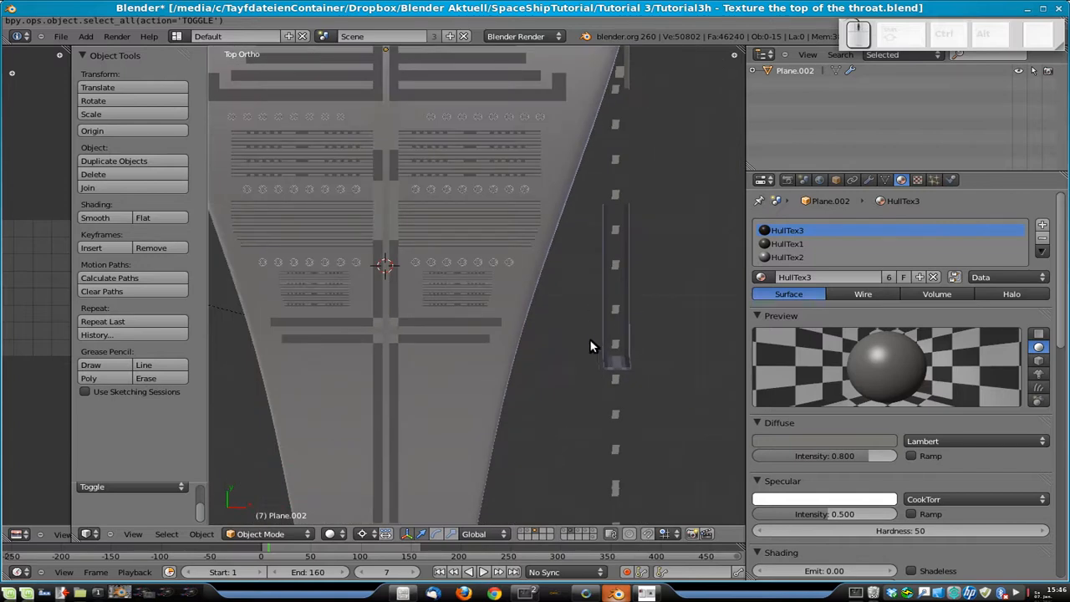
shift+middle_drag(450, 420, 491, 310)
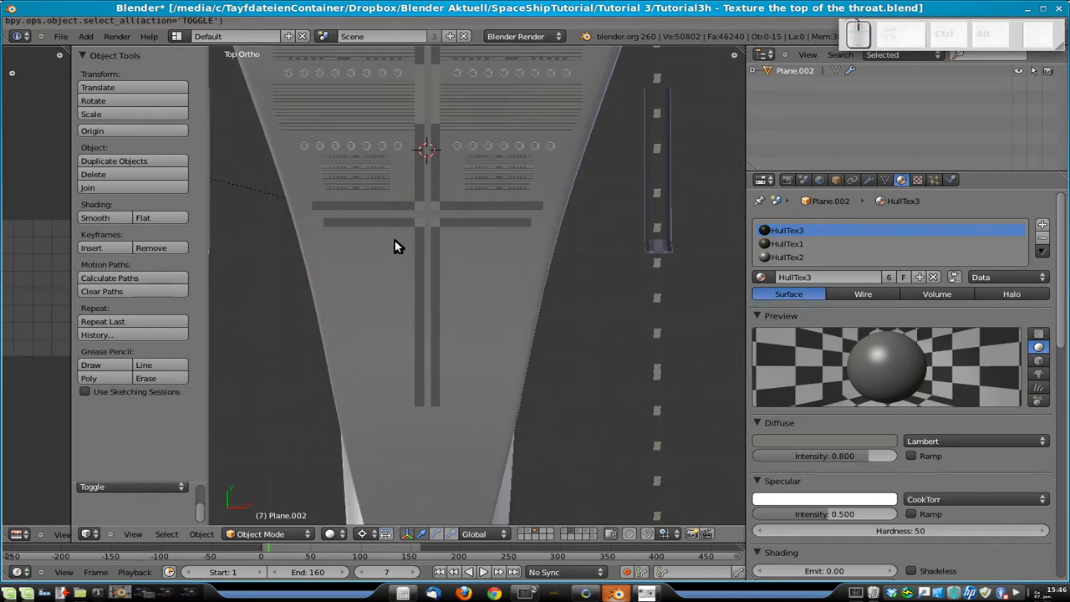
key(Tab)
key(Tab)
key(Tab)
shift+middle_drag(515, 211, 503, 283)
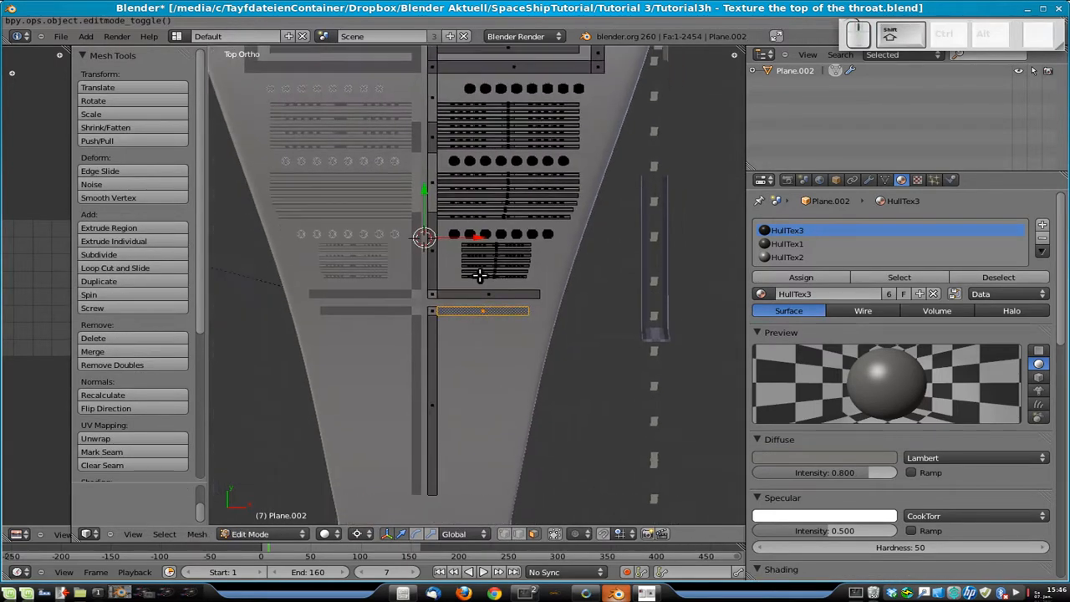
right_click(436, 251)
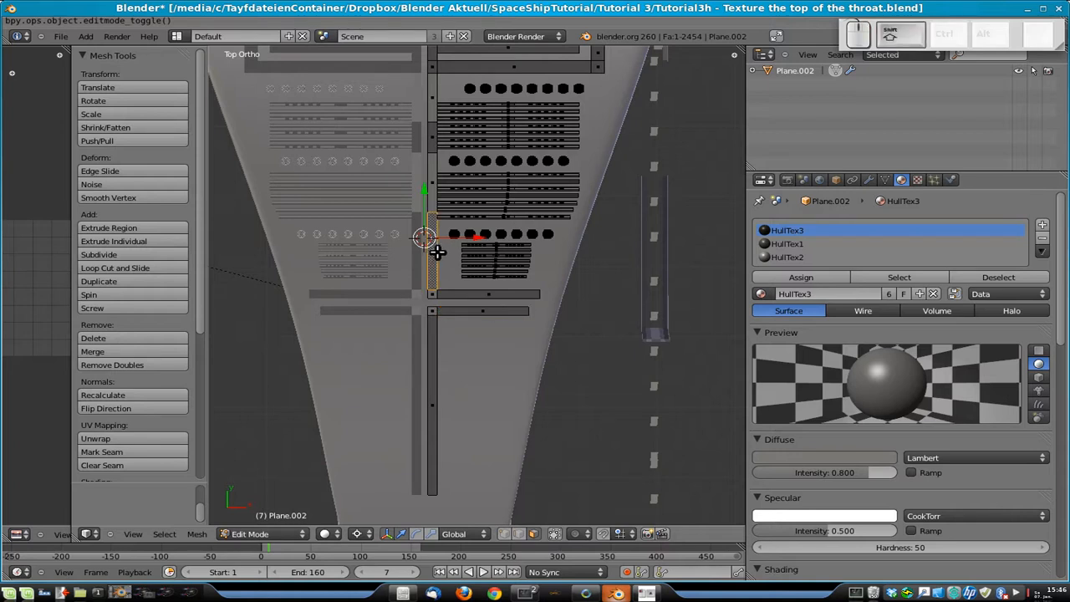
key(shift+d)
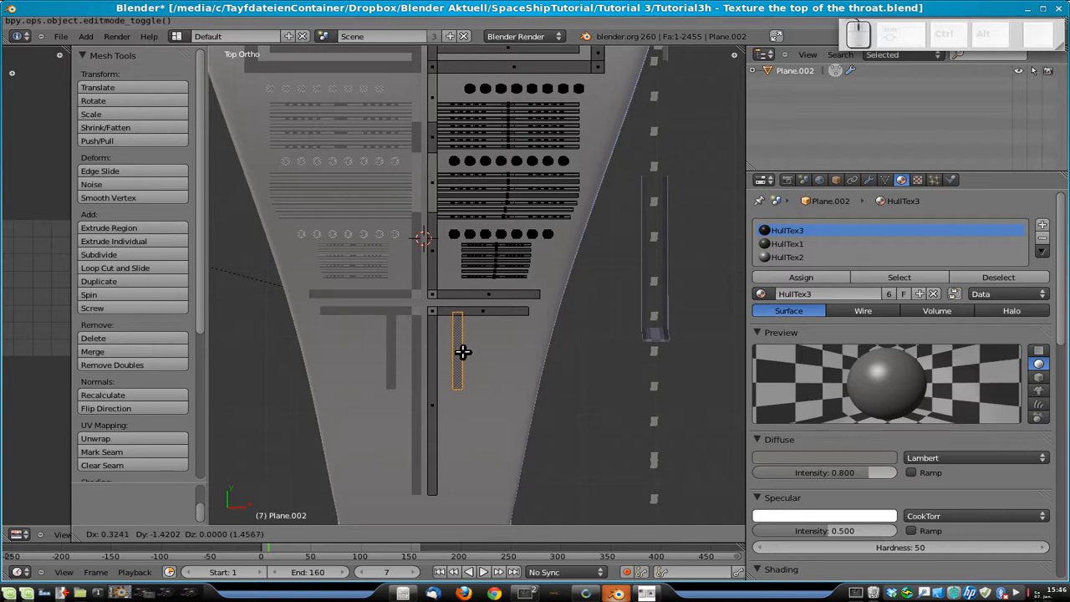
click(464, 350)
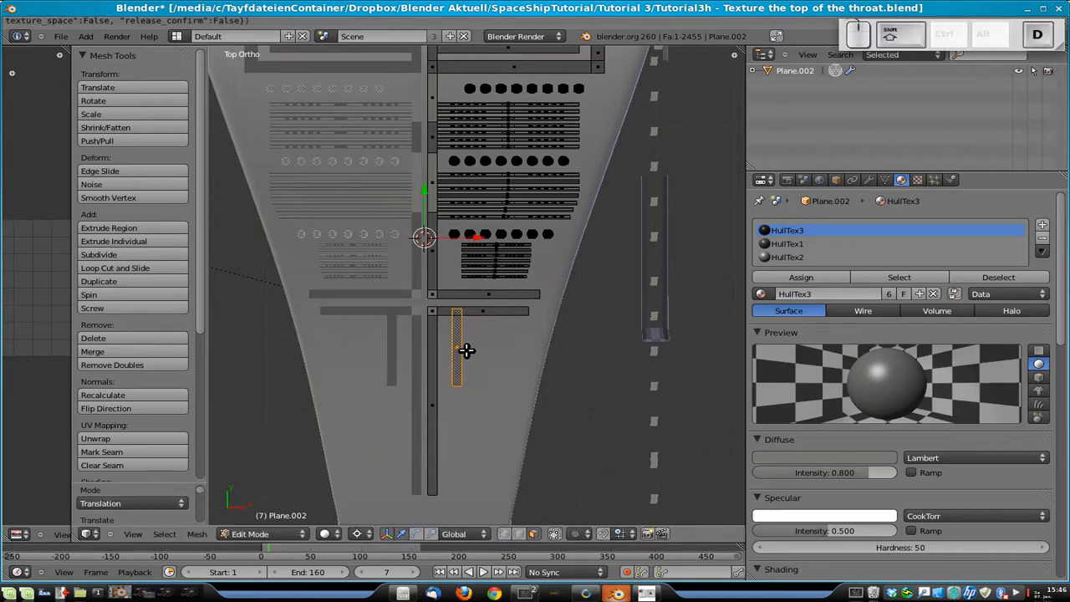
- Duplicate the copied vertical bar 0.724 along X to the outer end of the lower crossbar and return to Object Mode
key(g)
key(x)
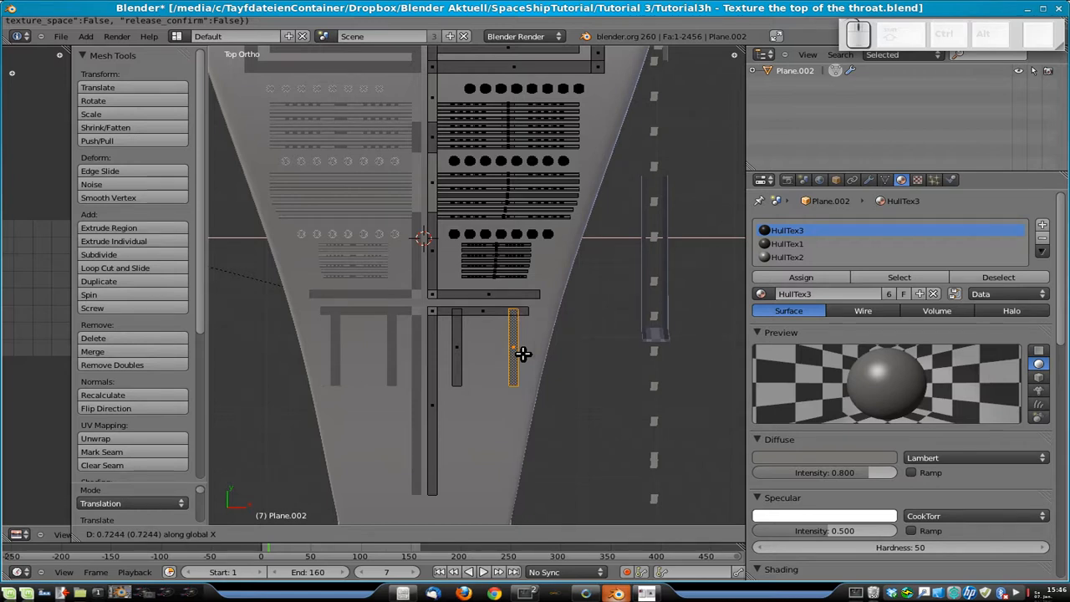
click(523, 354)
key(Tab)
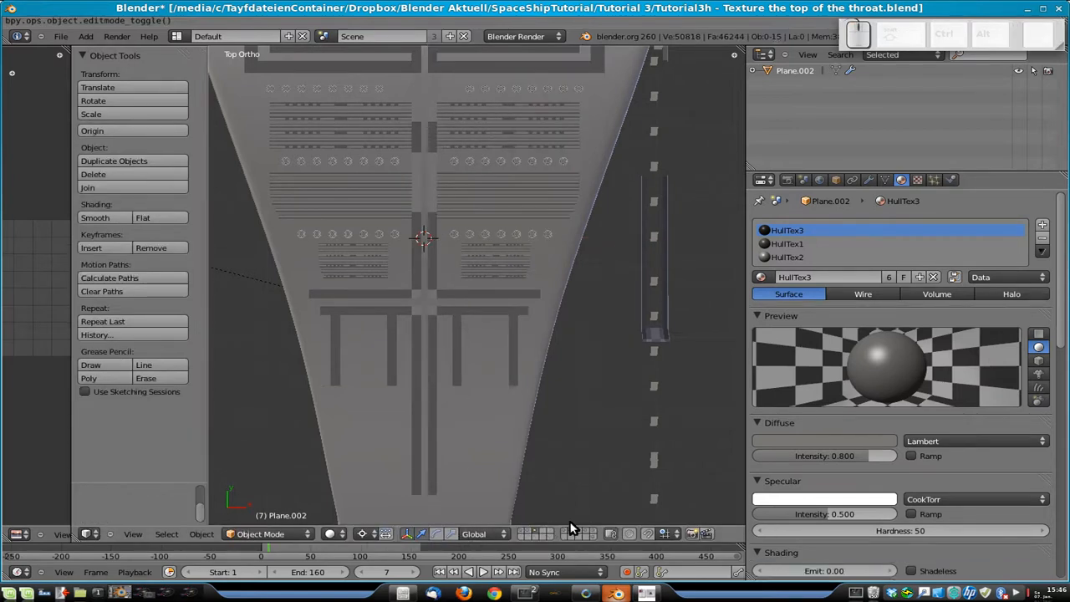
- Lengthen the inner vertical bar by moving its lower edge 0.963 down along Y
key(Tab)
right_click(456, 383)
key(g)
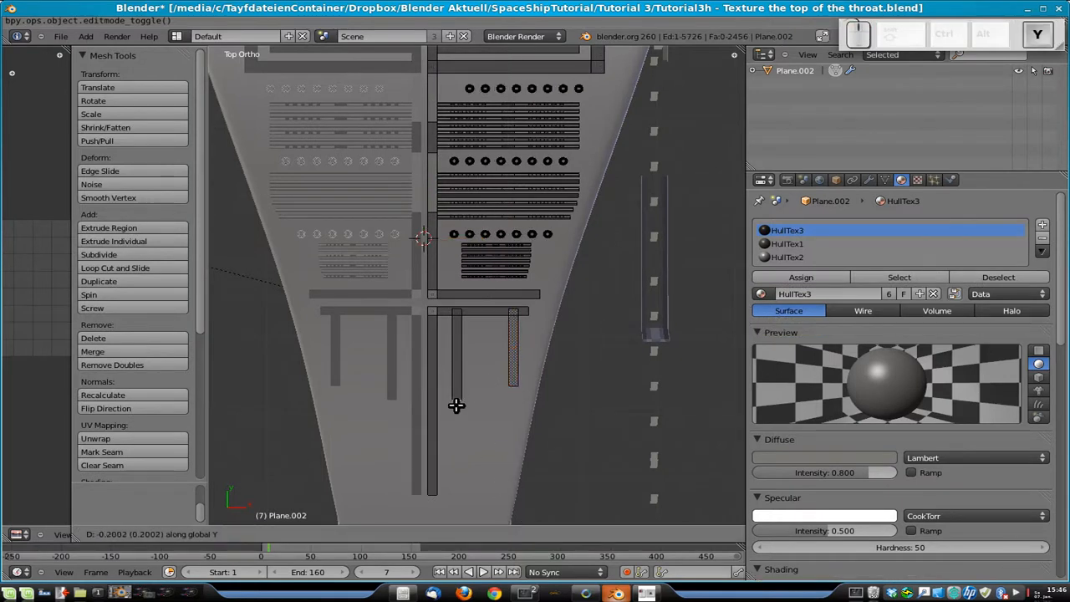
key(y)
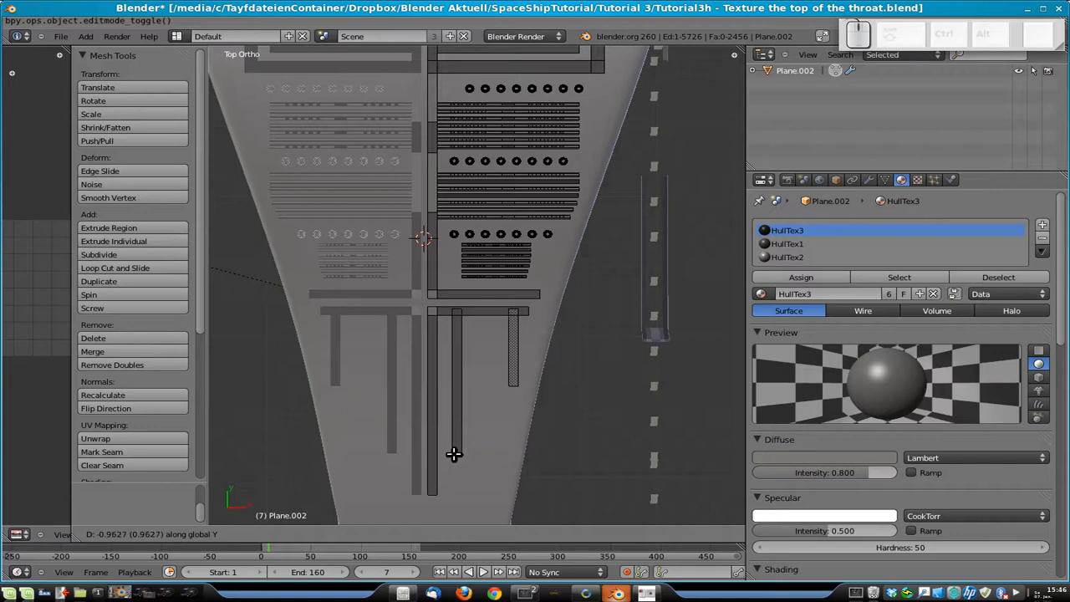
click(453, 454)
scroll(504, 418, down, 4)
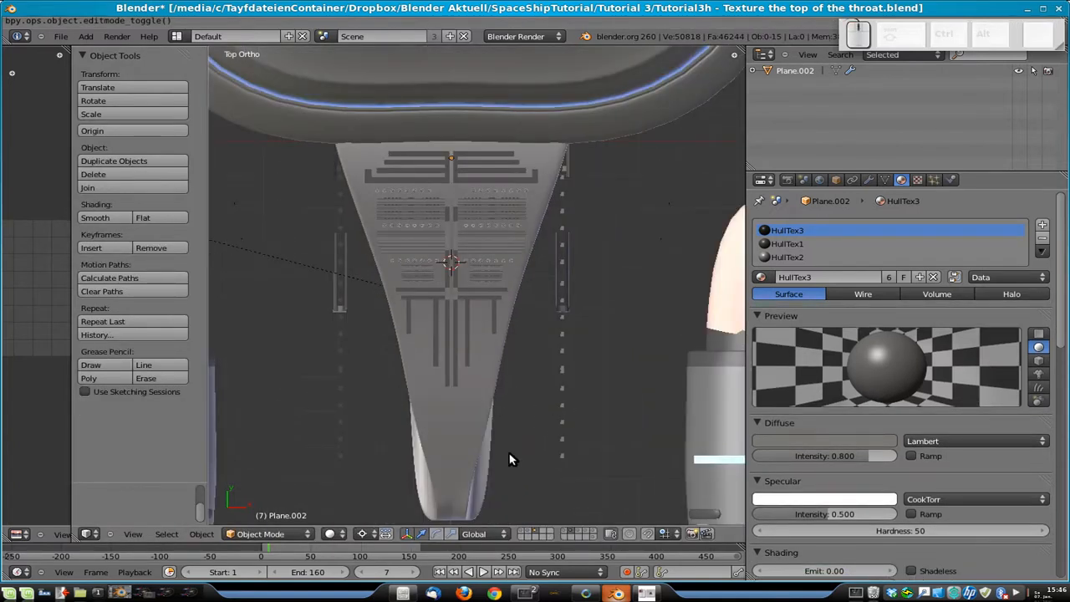
scroll(463, 421, up, 5)
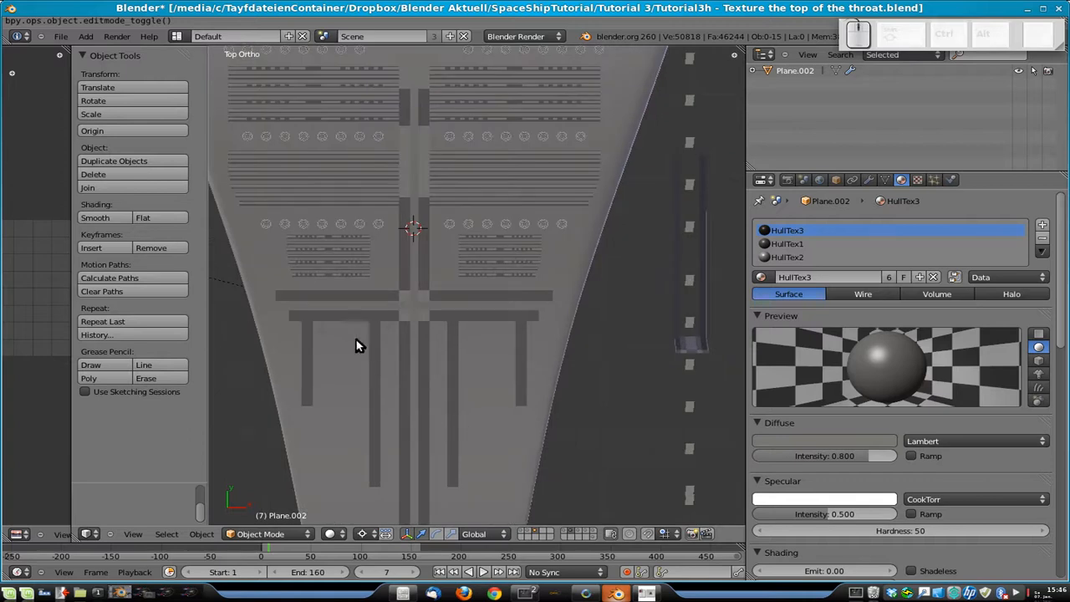
- Duplicate the lowest stripe of the narrowed block and place the copy just below the lower crossbar
key(Tab)
scroll(543, 272, up, 2)
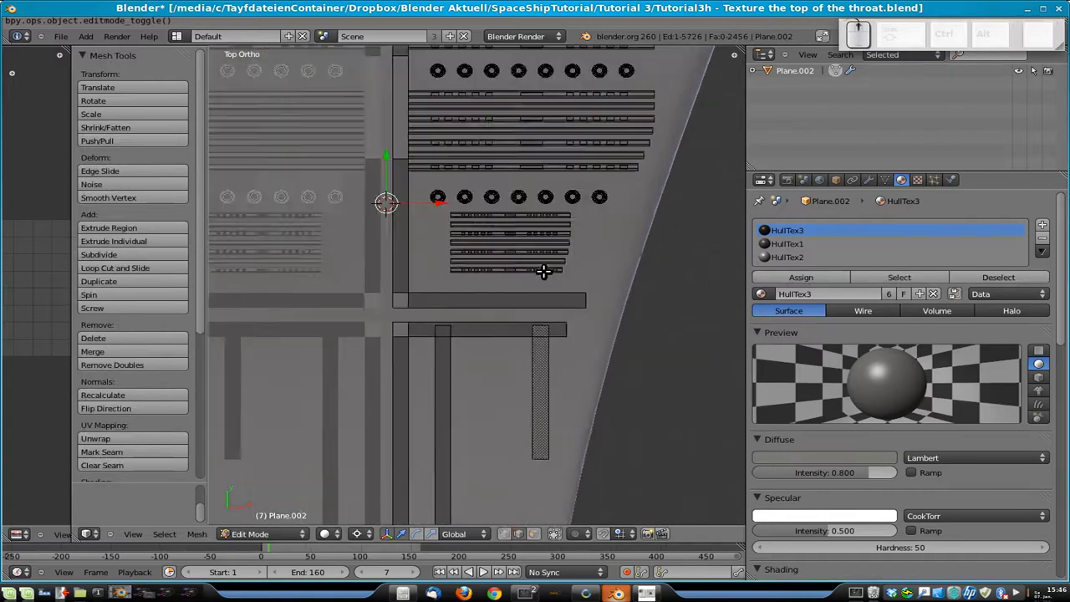
scroll(544, 272, up, 3)
right_click(645, 275)
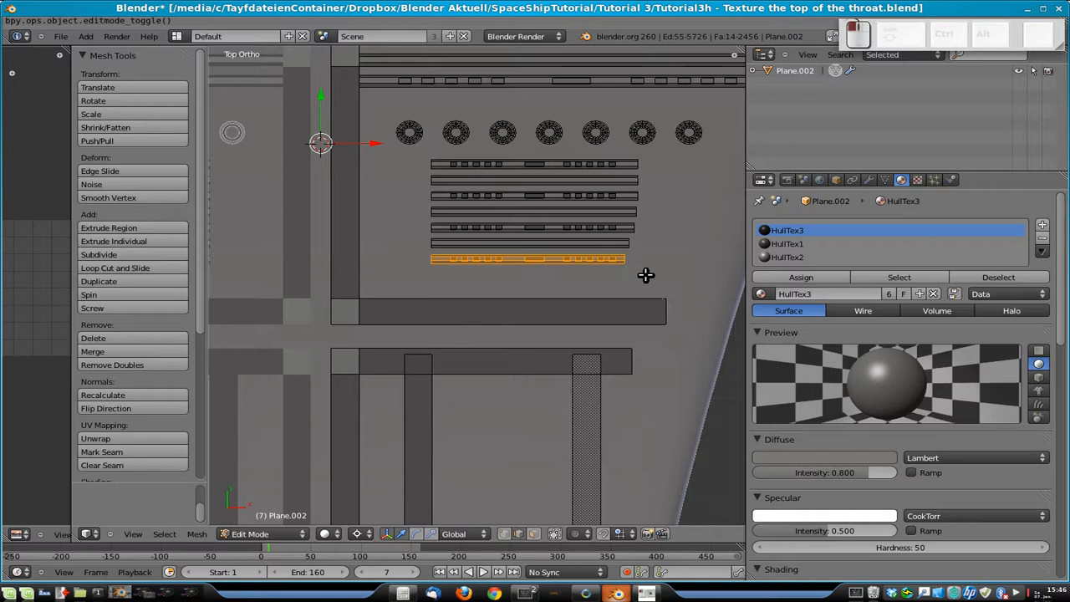
scroll(645, 275, down, 4)
key(shift+d)
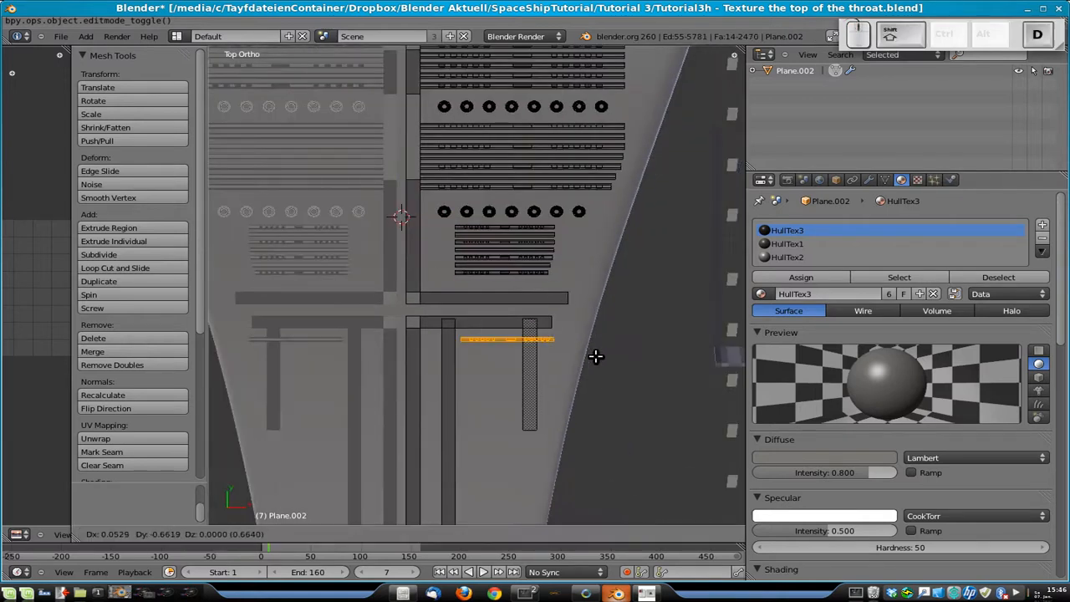
click(591, 354)
- Rotate the copied stripe 90 degrees and move it 1.860 along X and -0.668 along Y, beside the inner vertical bar
text(r90)
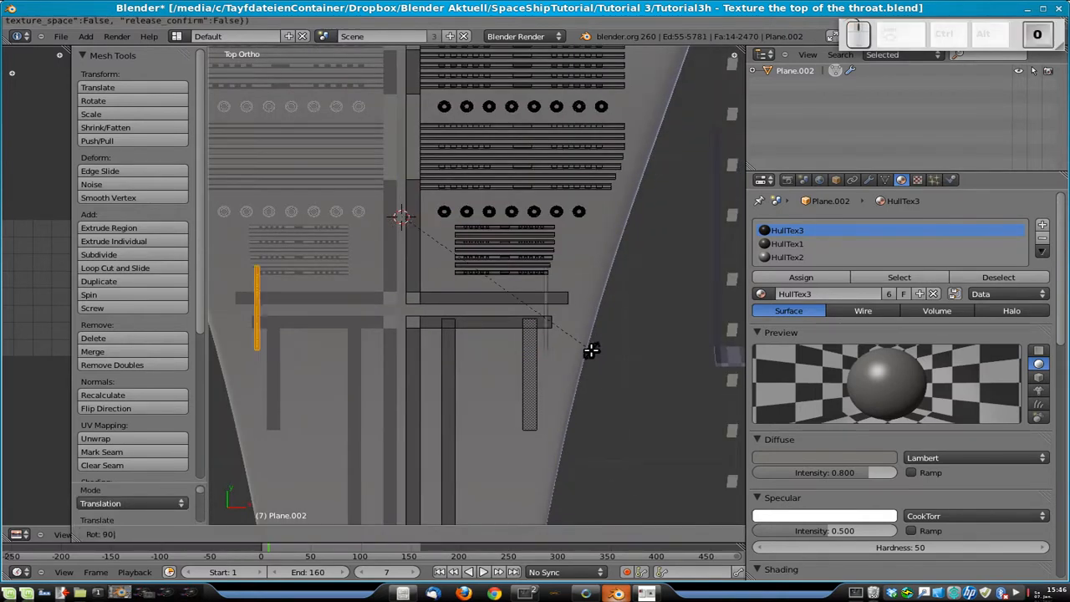
key(Return)
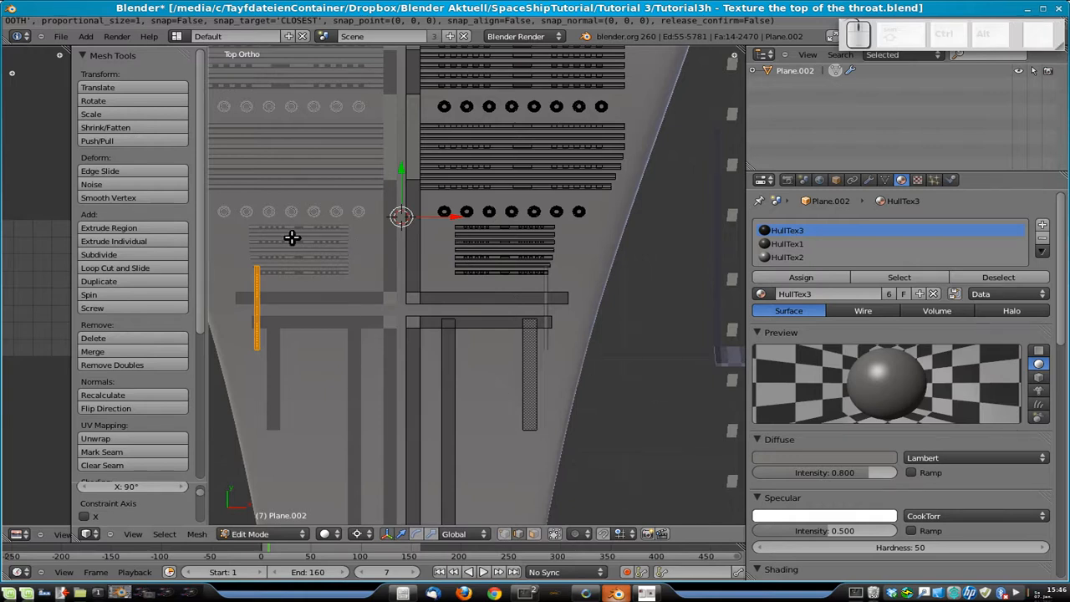
key(g)
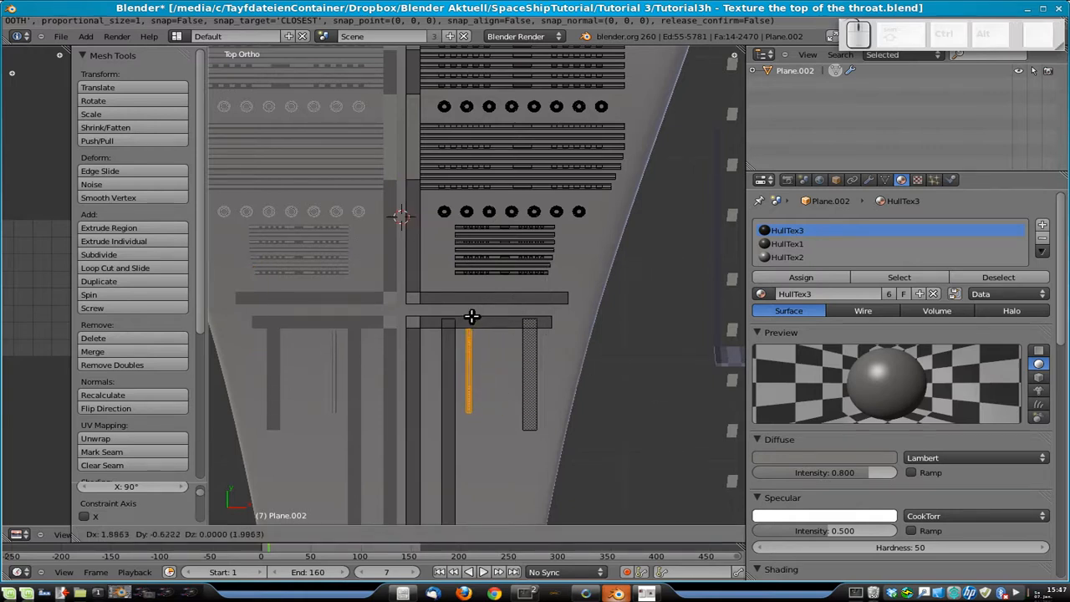
click(470, 323)
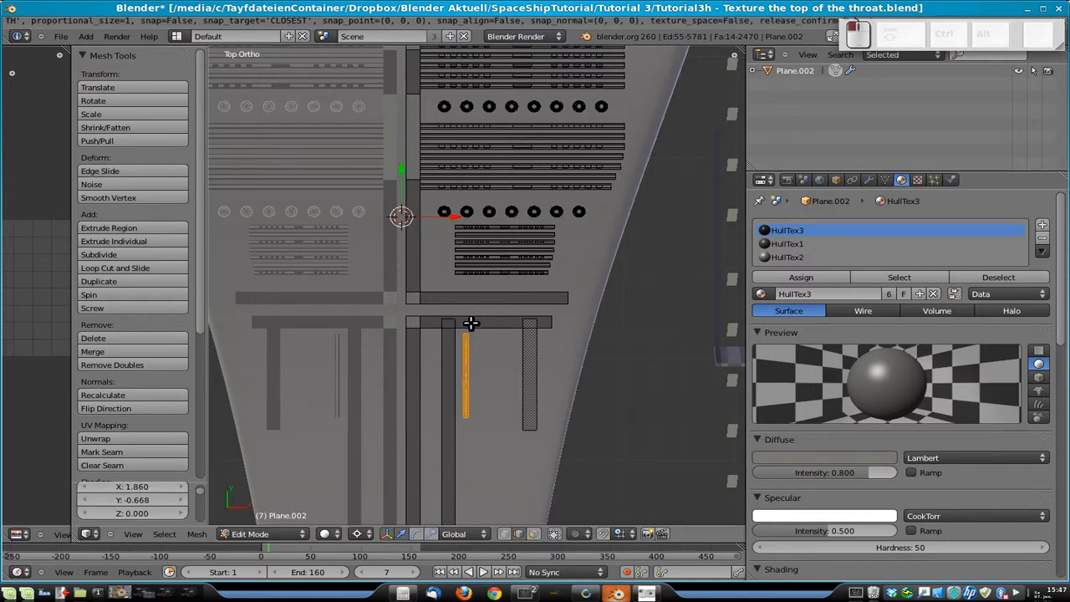
- Duplicate the vertical stripe four times at 0.1 spacing along X to fill the gap between the two vertical bars
key(shift+d)
text(x0.1)
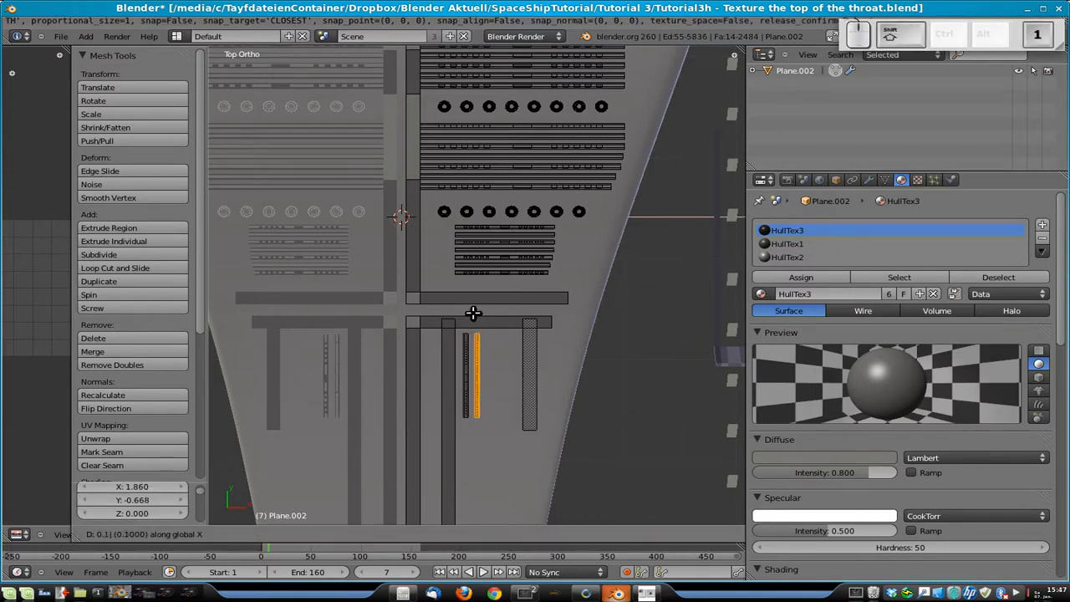
key(Return)
key(shift+d)
text(x0.1)
key(Return)
key(shift+d)
text(x0.1)
key(Return)
key(shift+d)
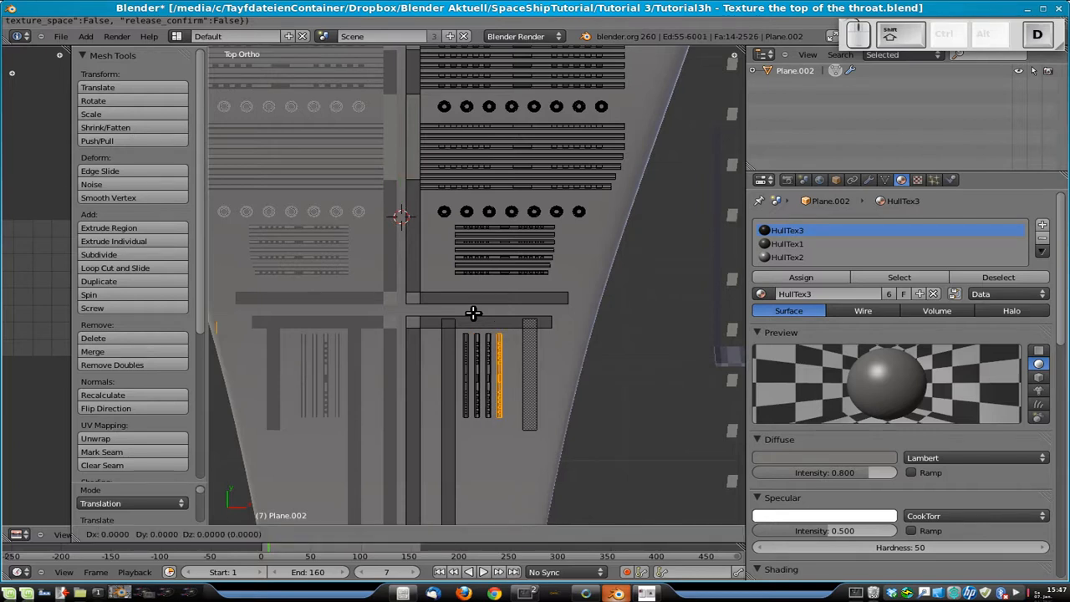
text(x: 0.1)
key(Return)
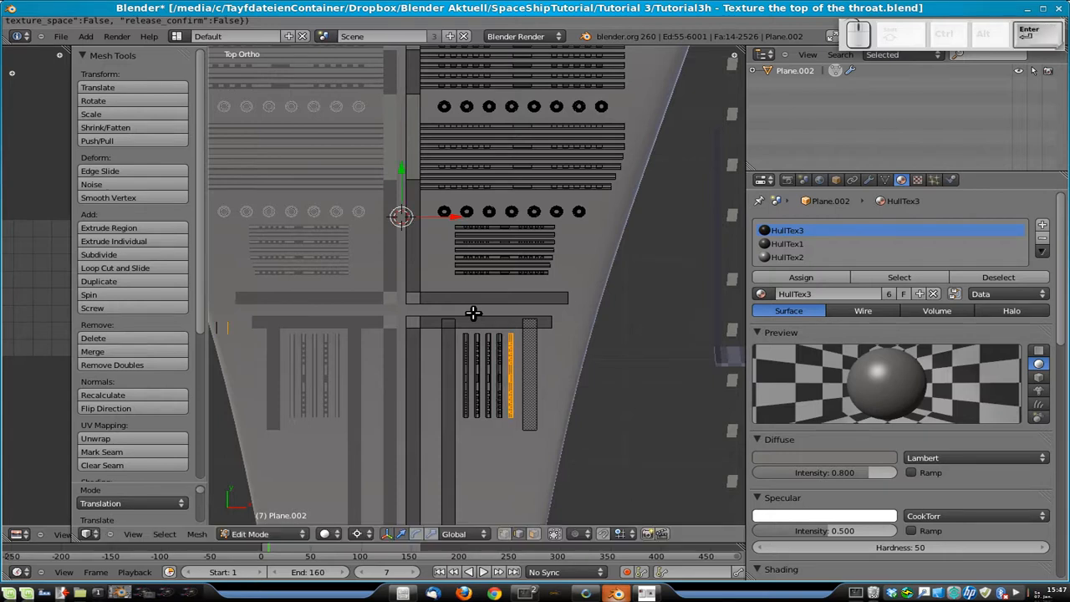
- Examine the new vertical stripe block and the stray line segments beyond the throat's edge in Object Mode
key(Tab)
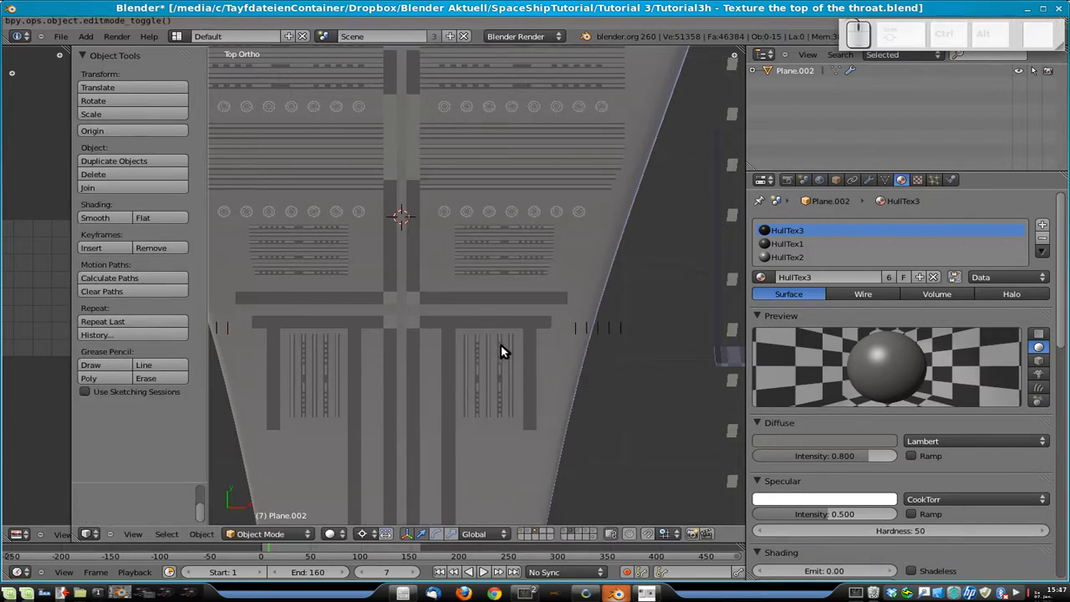
scroll(501, 351, up, 4)
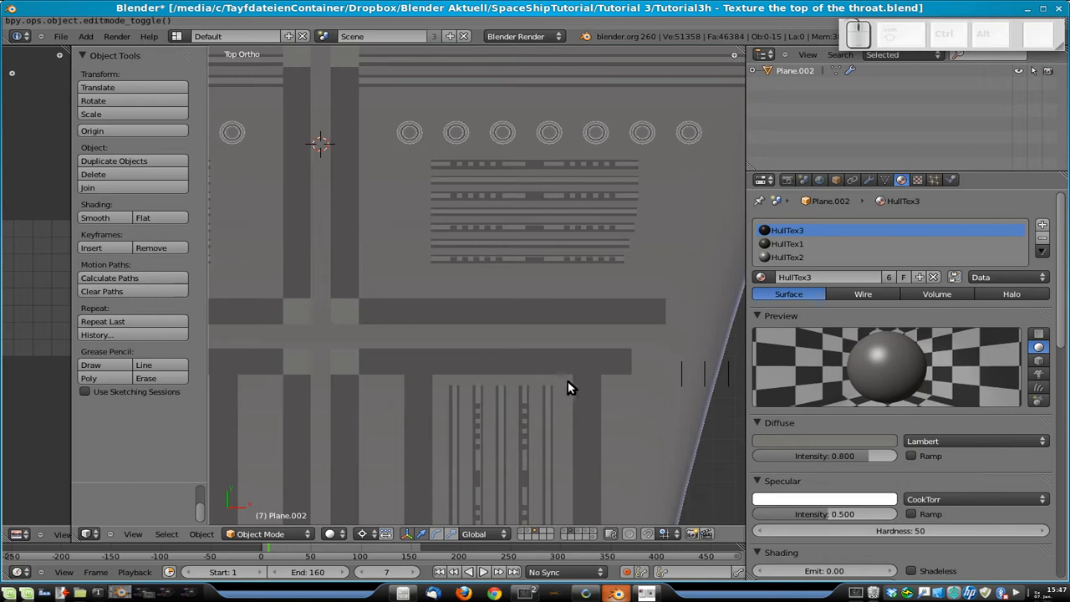
scroll(518, 422, down, 1)
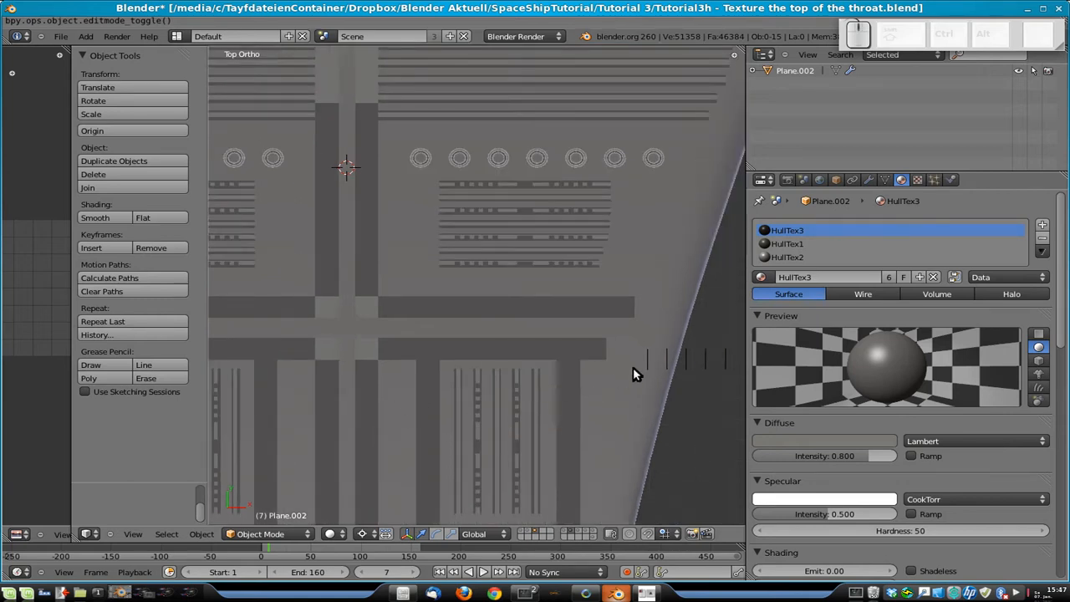
scroll(527, 422, up, 3)
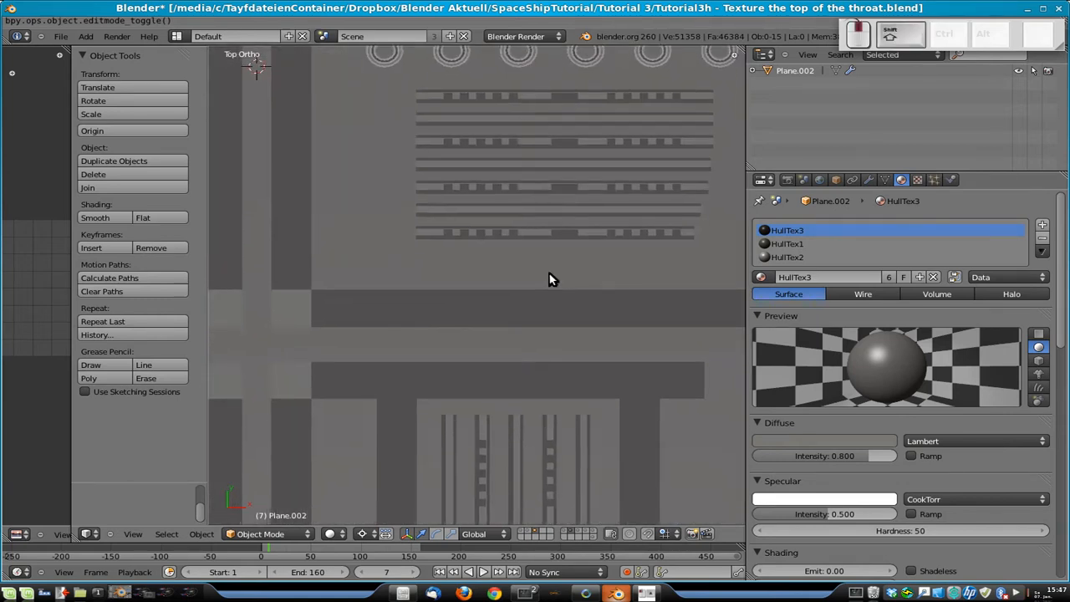
scroll(551, 279, up, 1)
scroll(597, 308, down, 4)
key(Tab)
key(Tab)
- Box-select the stray stripe vertices lying beyond the throat's edge, delete them, and return to Object Mode
key(Tab)
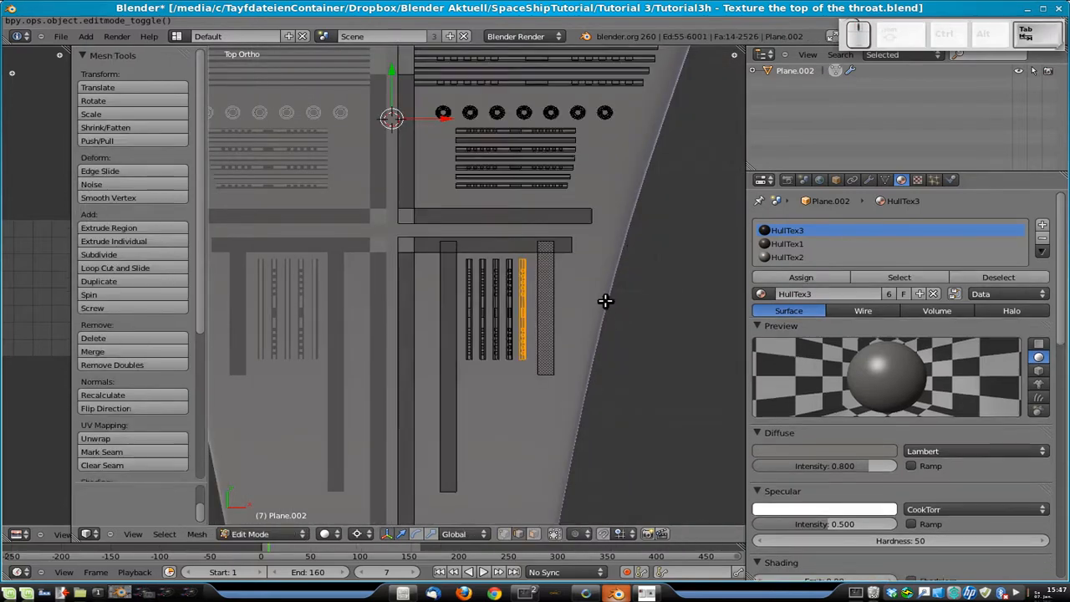
scroll(590, 410, down, 3)
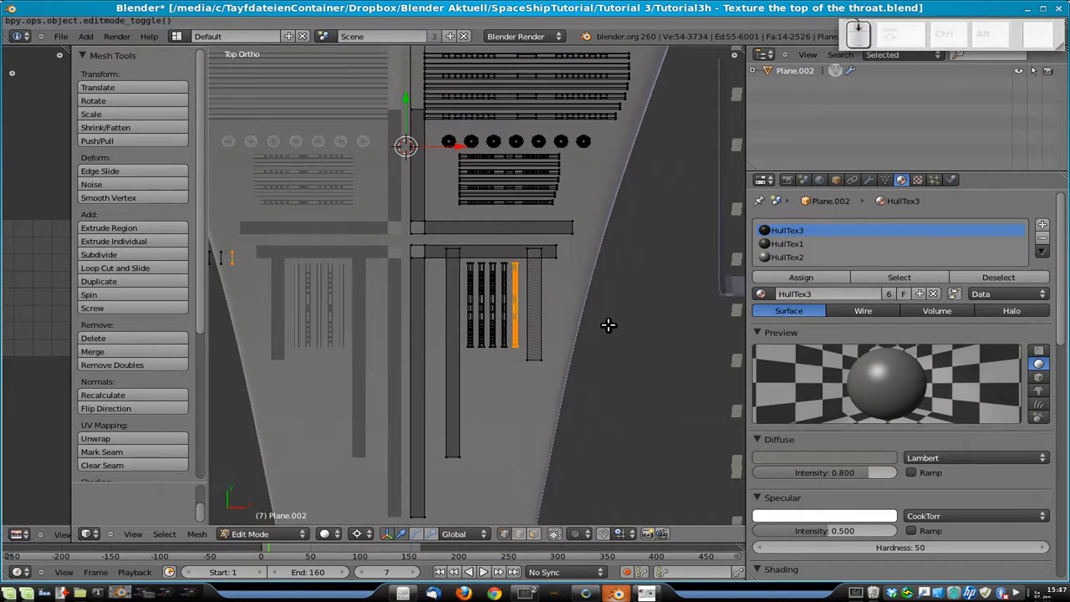
key(a)
key(b)
drag(335, 258, 295, 278)
key(x)
click(295, 279)
key(Tab)
scroll(526, 306, up, 3)
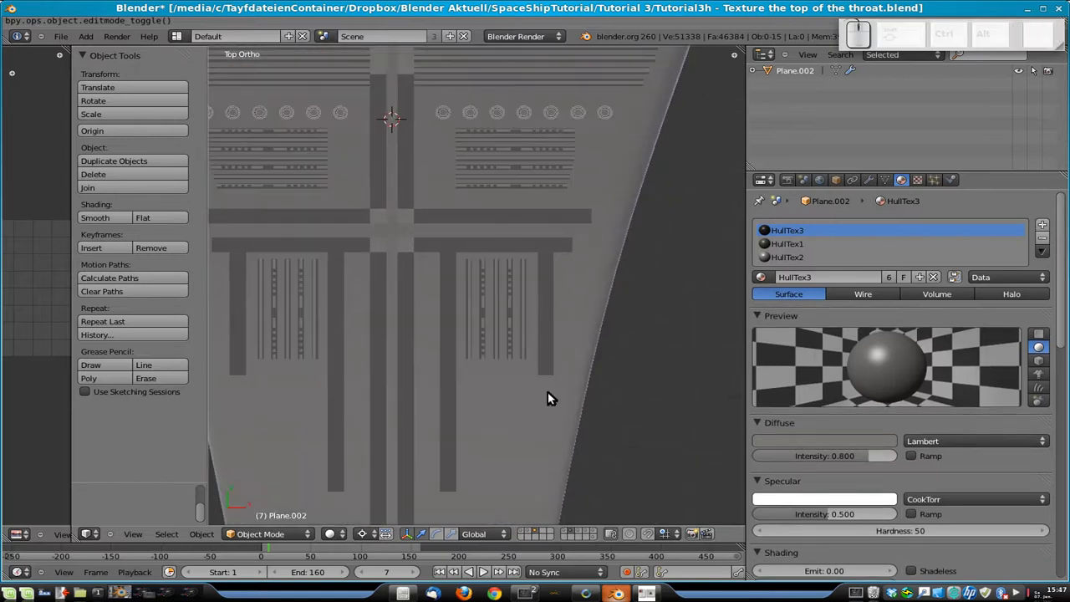
scroll(546, 355, down, 5)
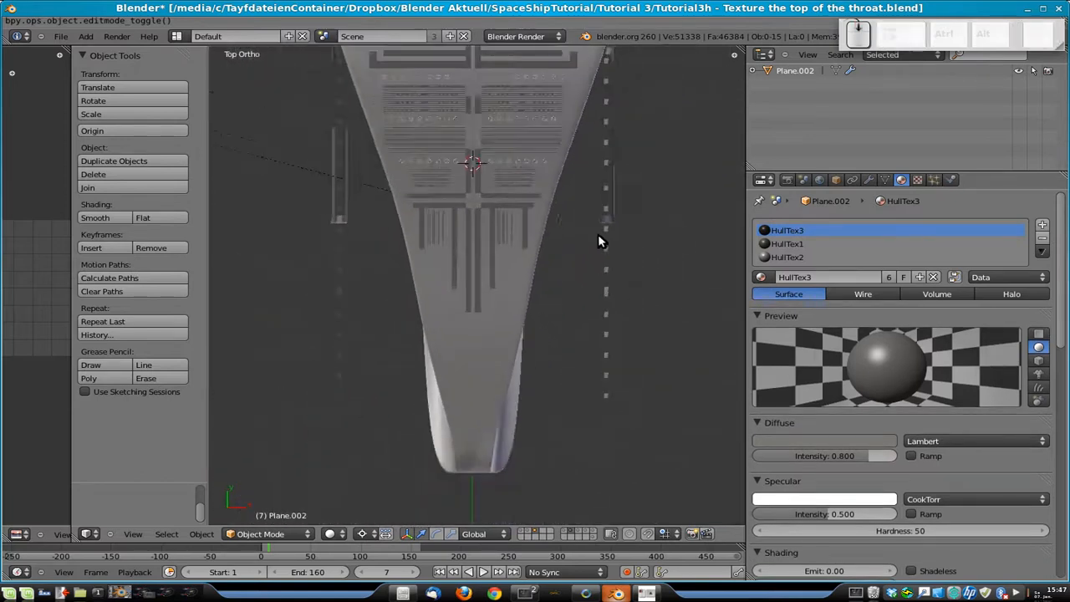
scroll(595, 238, down, 2)
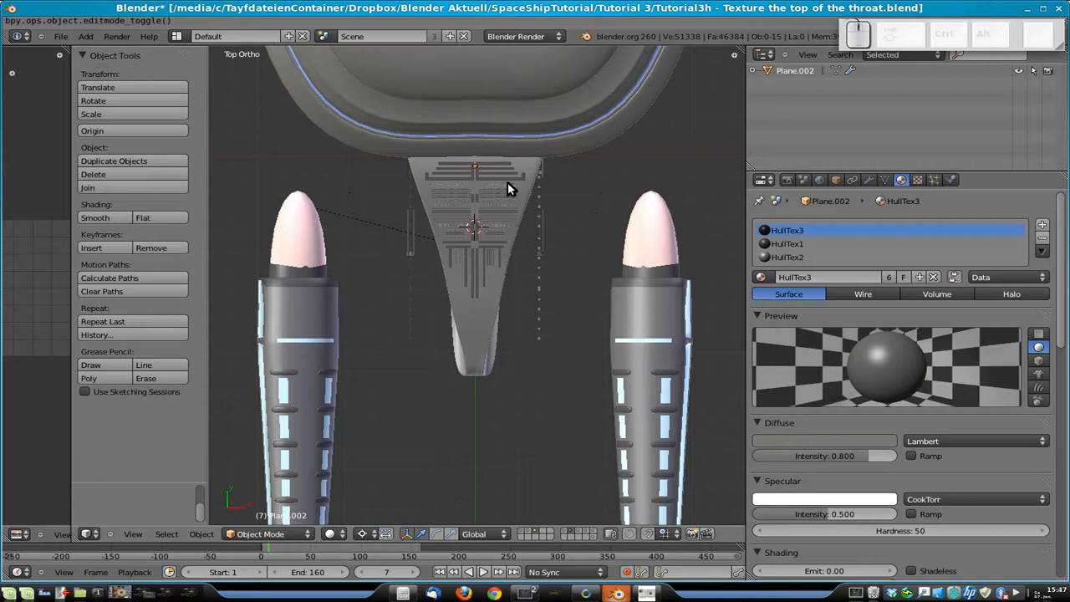
- Save the spaceship file over the existing blend file
scroll(504, 178, up, 4)
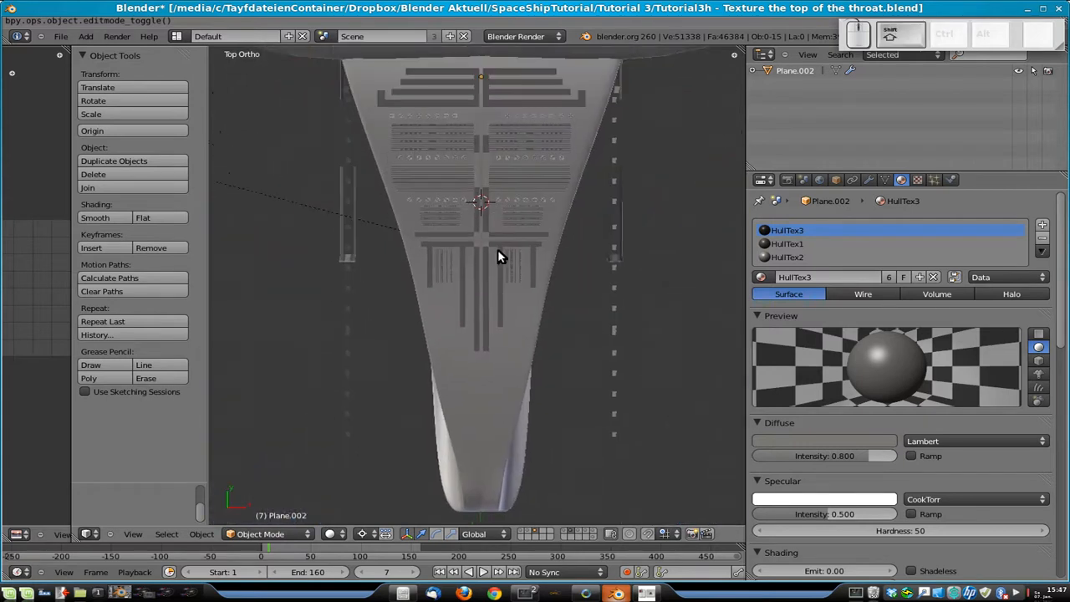
shift+middle_drag(497, 249, 506, 385)
key(ctrl+s)
click(553, 236)
- Select the throat camera beside the ship and rename its camera data to CamTexThroatSite
scroll(534, 259, down, 5)
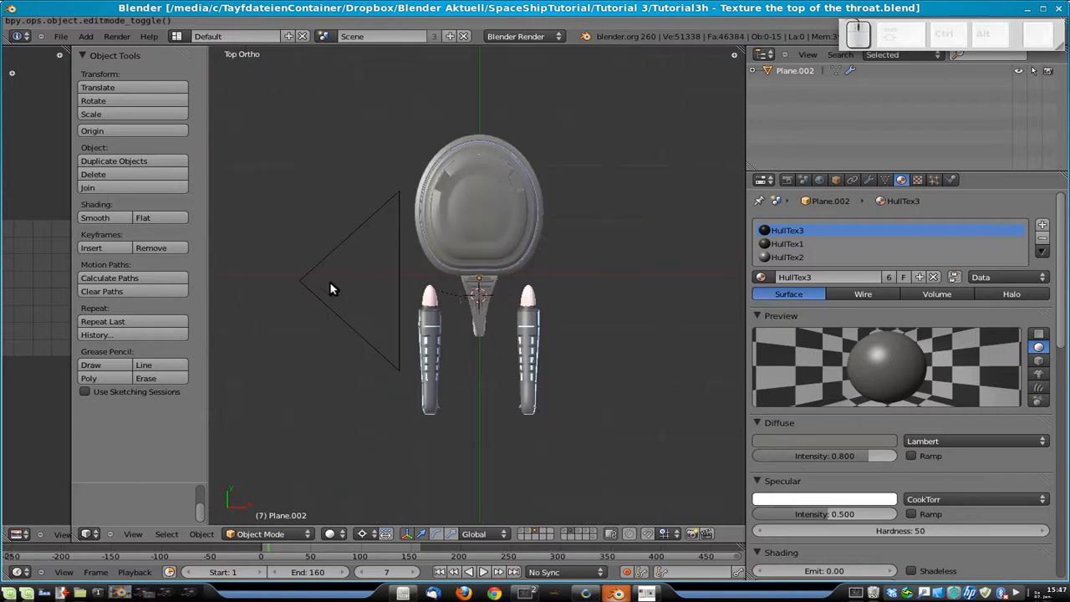
right_click(318, 288)
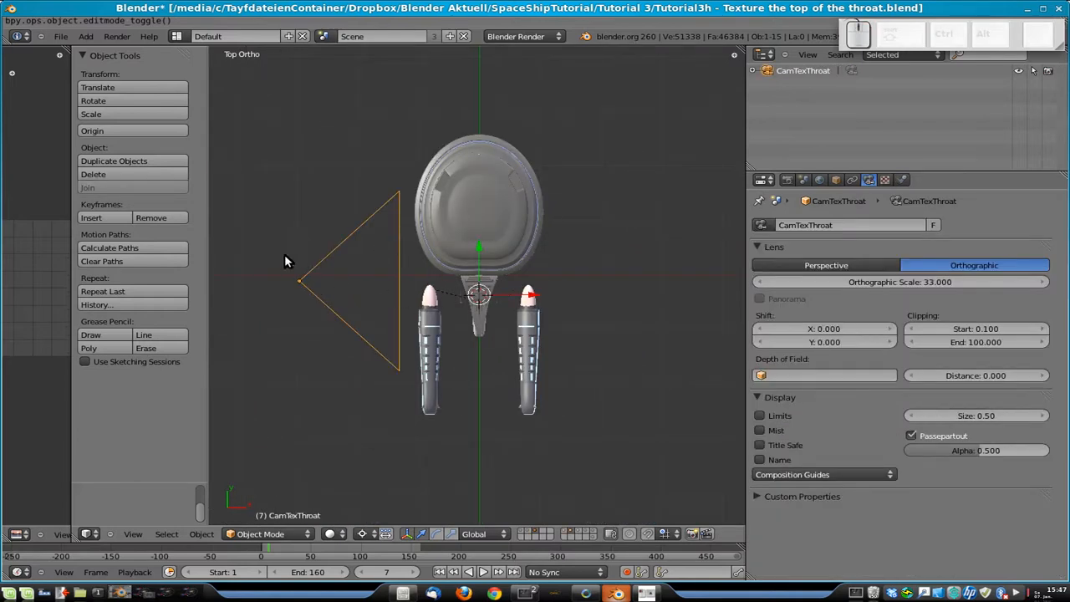
click(875, 227)
key(End)
text(Site)
key(Return)
- Duplicate the throat camera to the opposite side of the ship and name the copy's camera data CamTexThroatTop
key(shift+d)
click(608, 314)
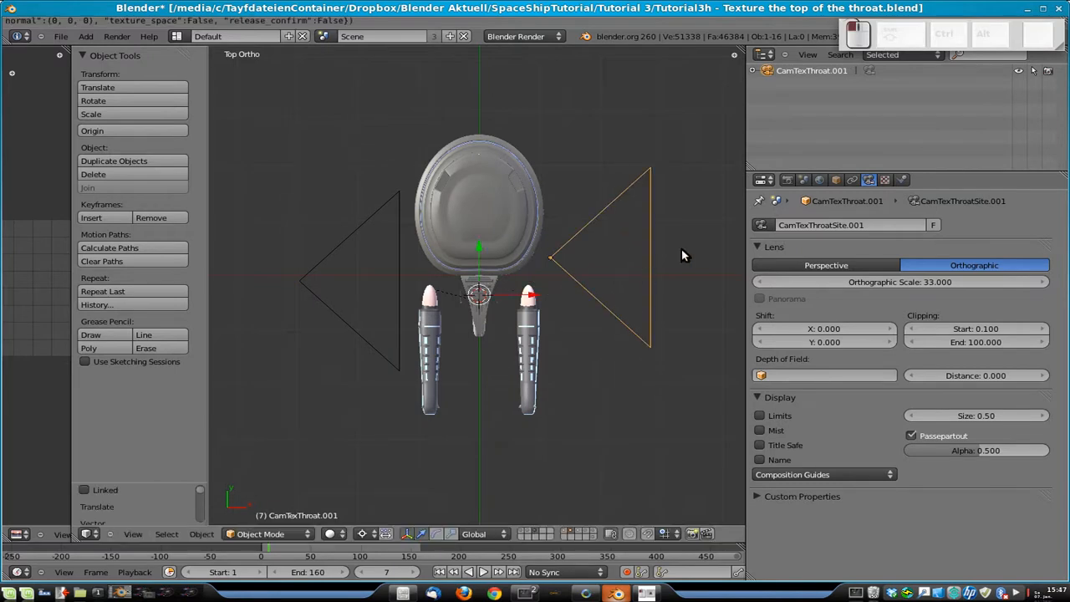
click(884, 225)
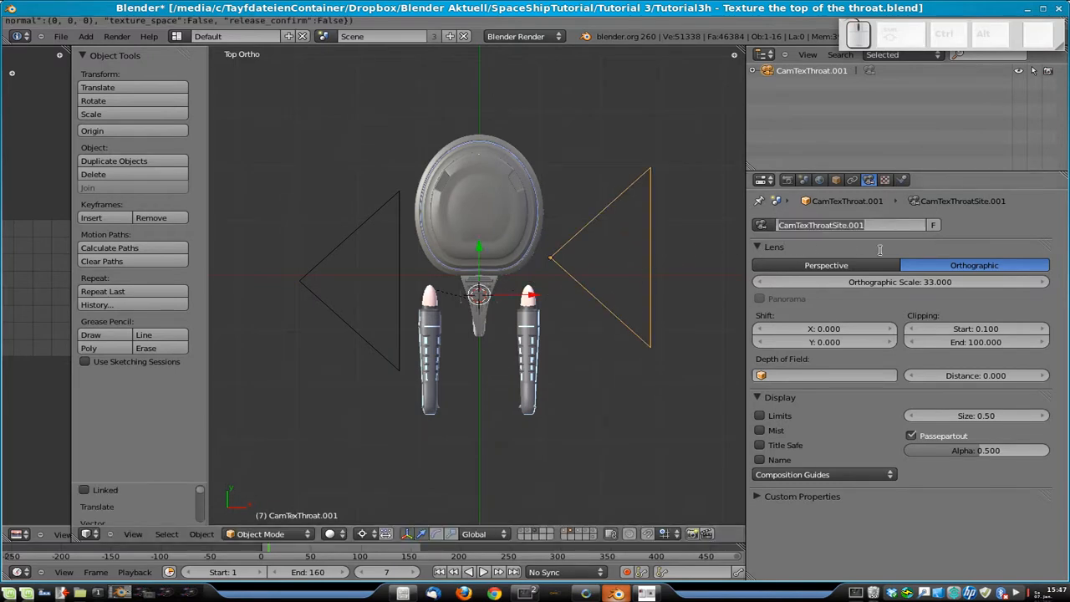
key(BackSpace)
key(BackSpace)
key(BackSpace)
key(BackSpace)
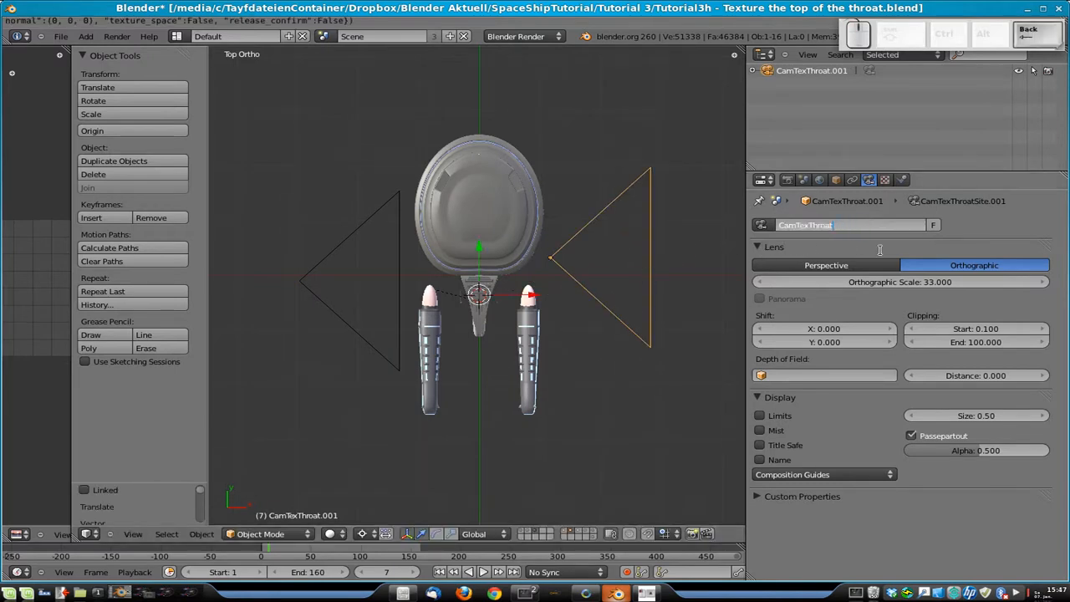
text(Top)
key(Return)
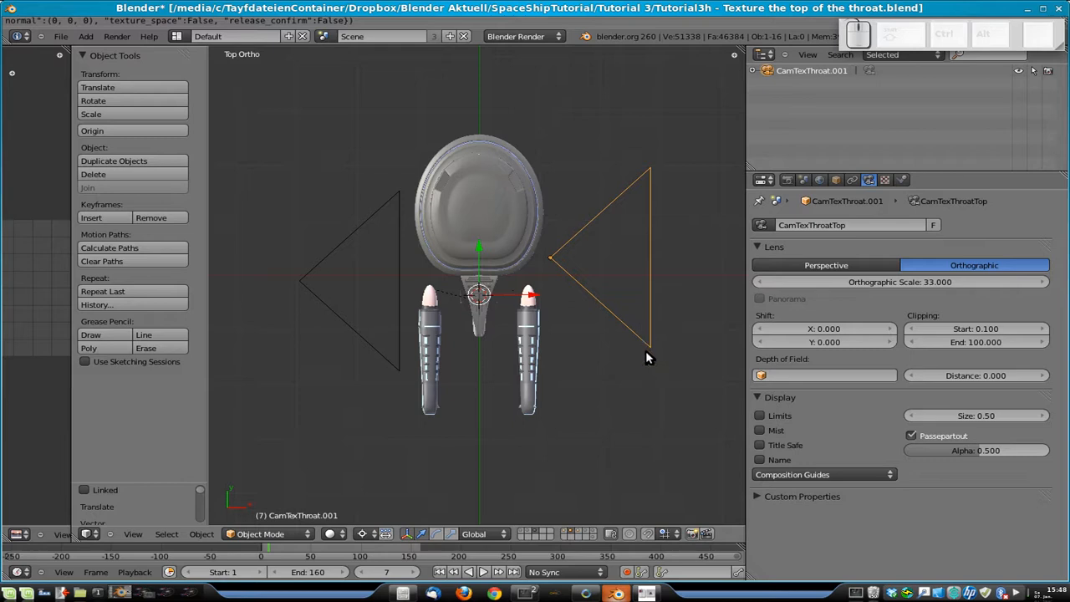
- Snap the duplicated camera to the 3D cursor and raise it about 30.957 along Z above the throat
key(KP_1)
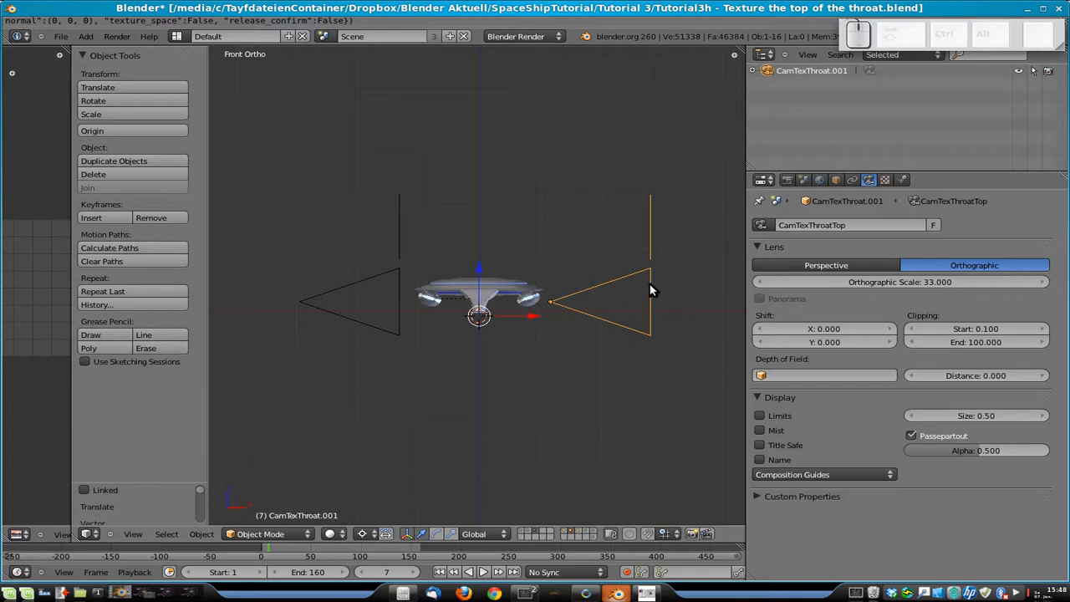
key(shift+s)
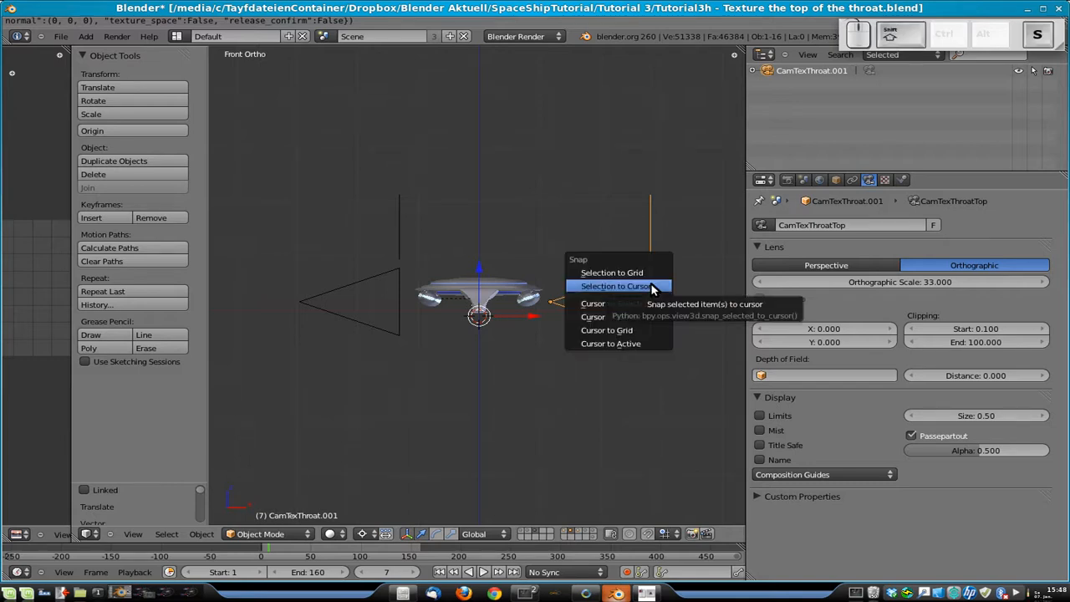
click(654, 286)
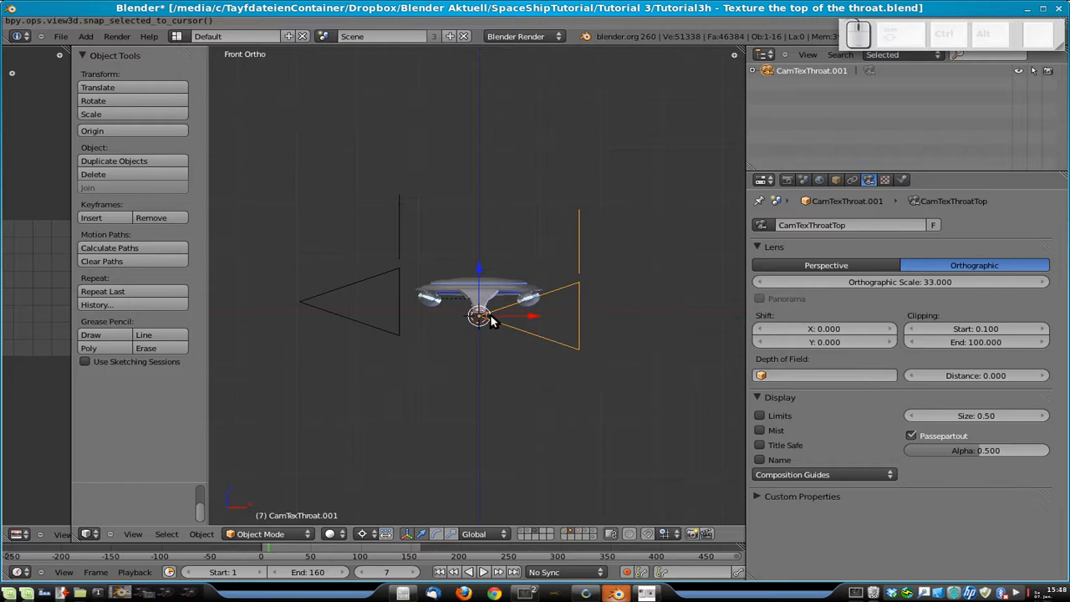
key(g)
key(z)
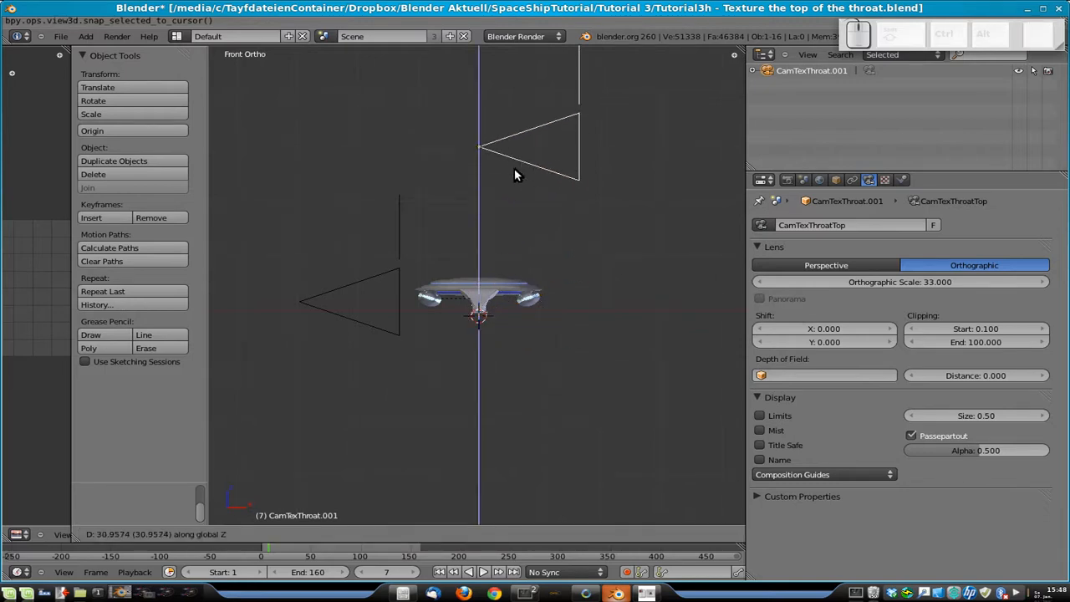
click(514, 168)
key(KP_7)
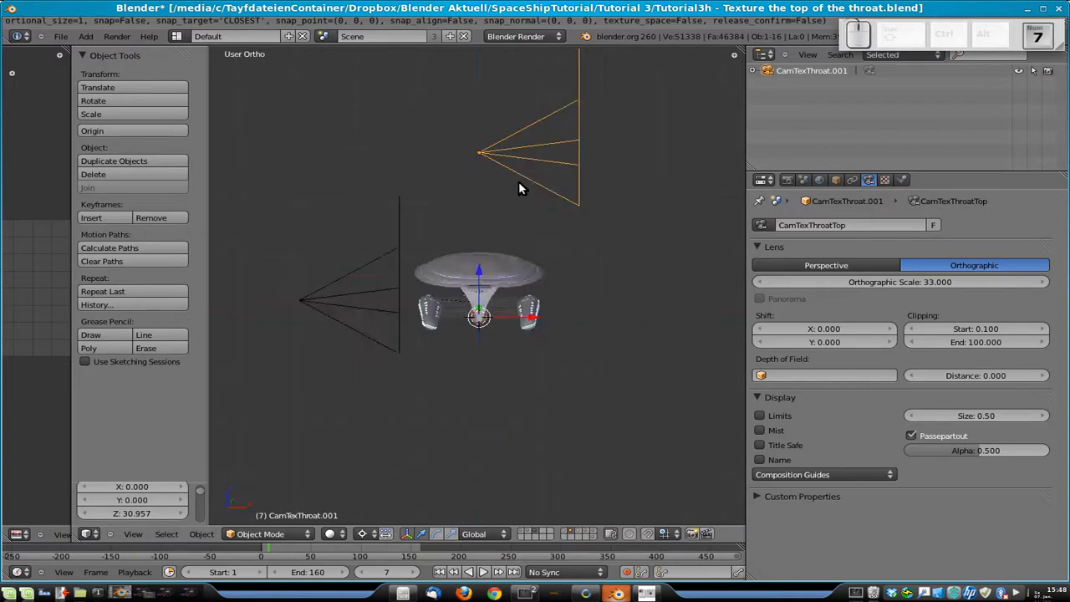
text(x-90)
key(Return)
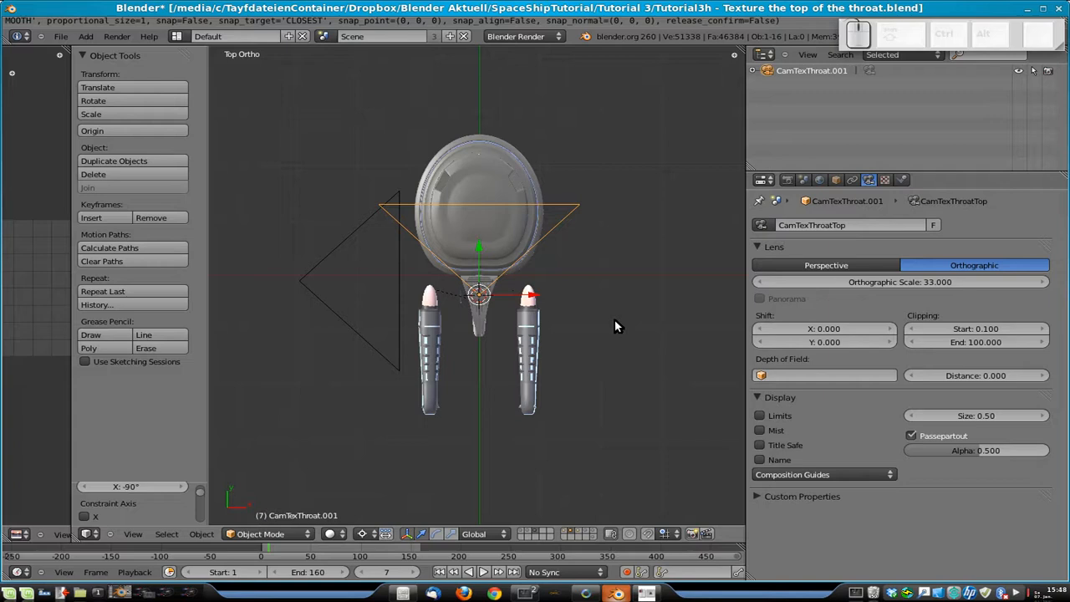
key(KP_3)
text(r90)
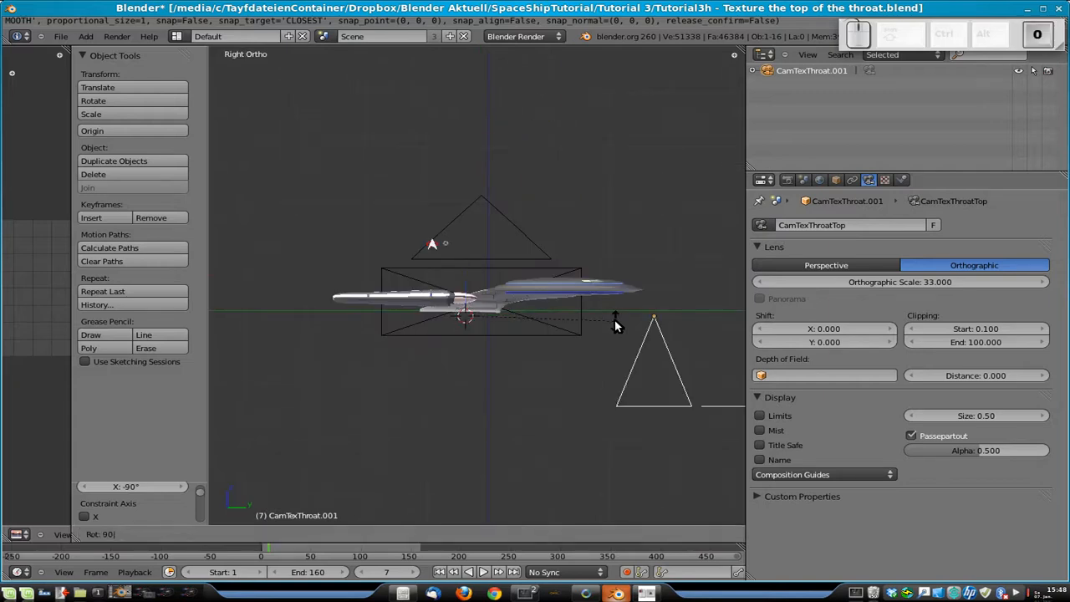
key(Return)
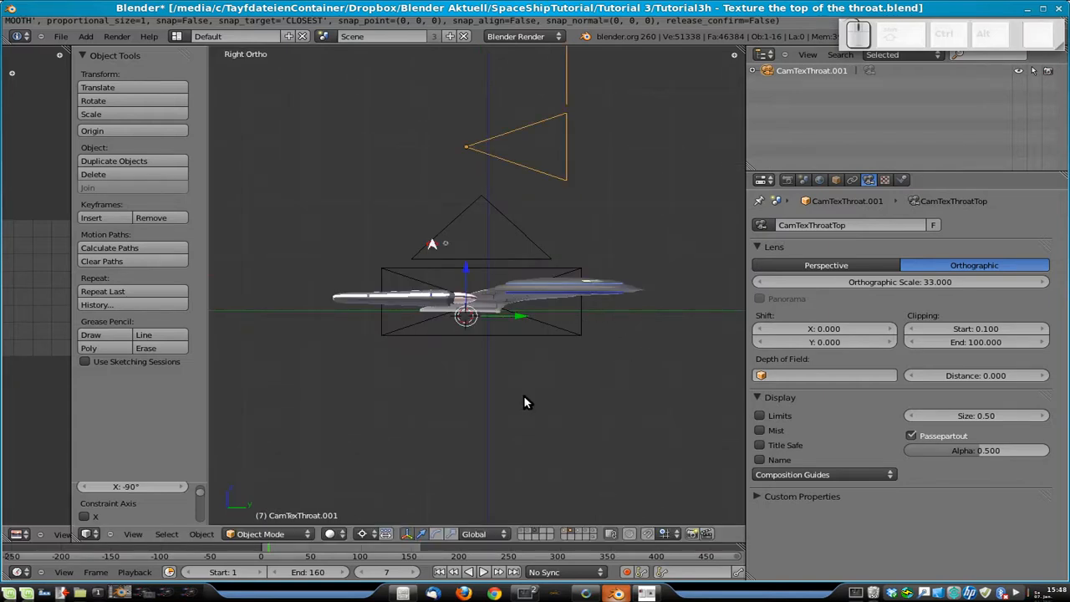
- Set the pivot point to Median Point and rotate the raised camera -90 degrees in the side view to face down at the throat
click(359, 534)
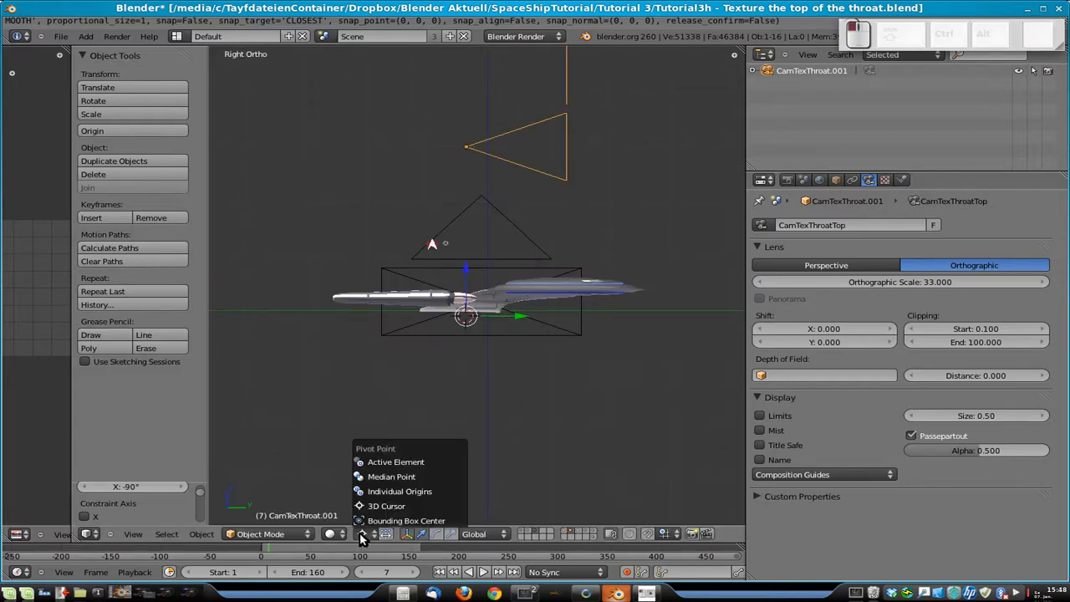
click(400, 476)
text(r-90)
key(Return)
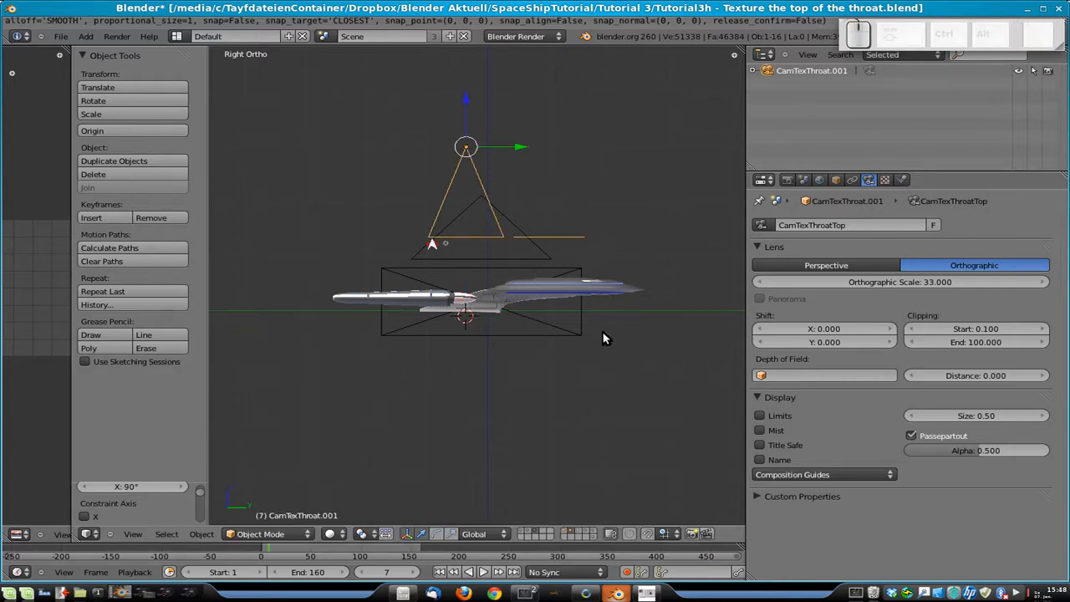
- Make the top camera the active camera and move it about -2.052 along Y to frame the whole throat
scroll(595, 294, down, 2)
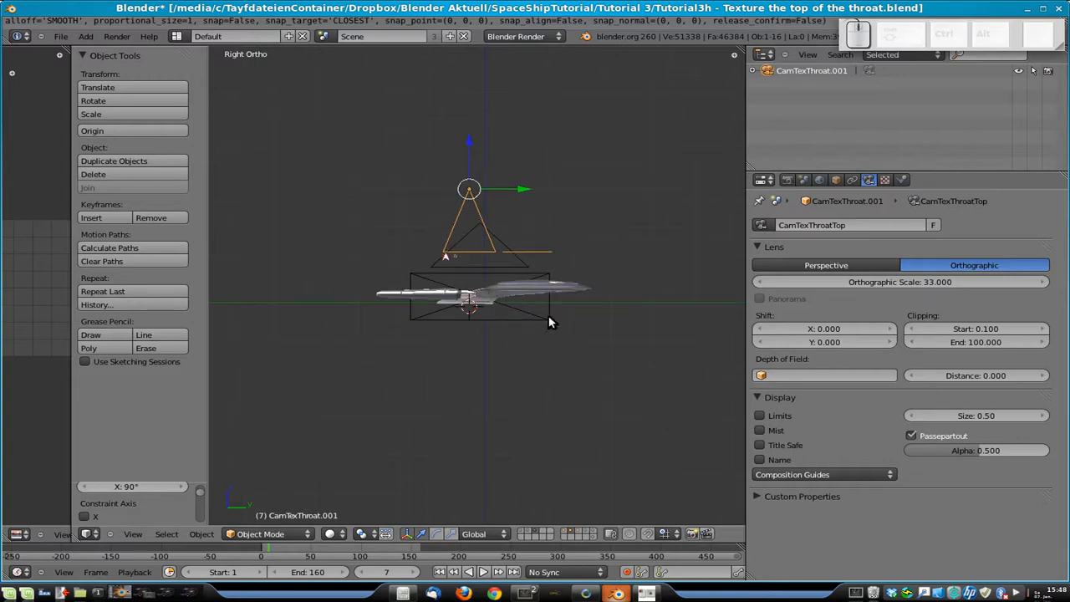
key(ctrl+KP_0)
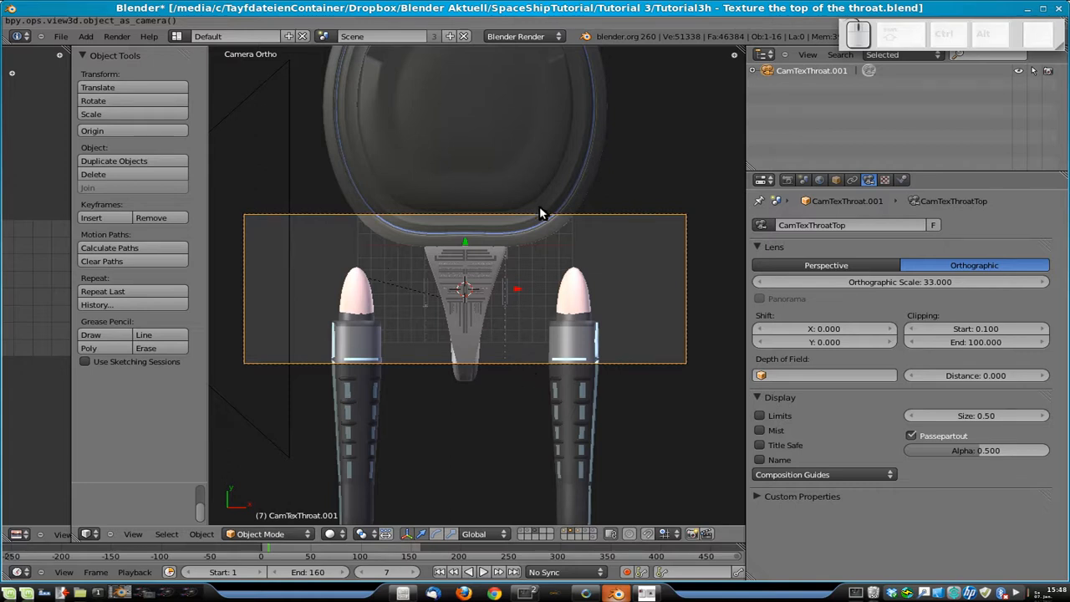
key(g)
key(x)
key(y)
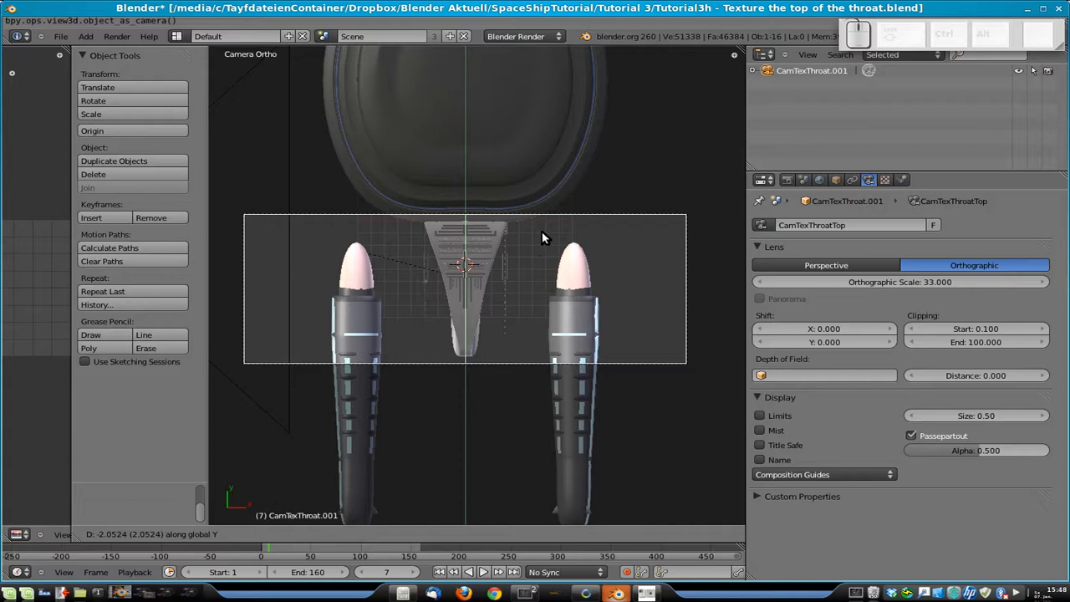
click(542, 238)
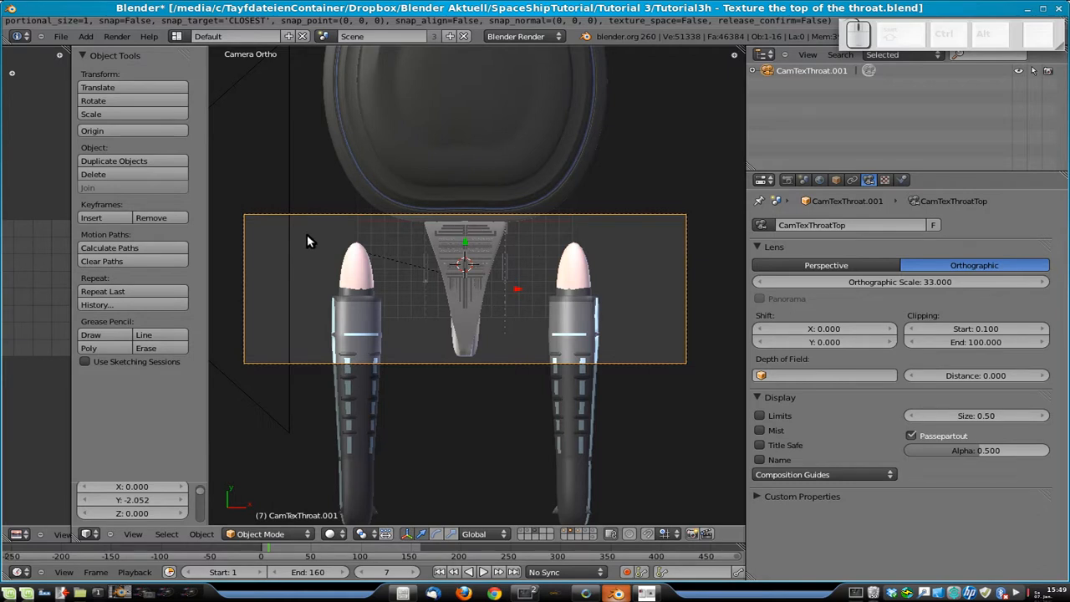
- Set the render resolution's X value to 320
scroll(337, 222, down, 6)
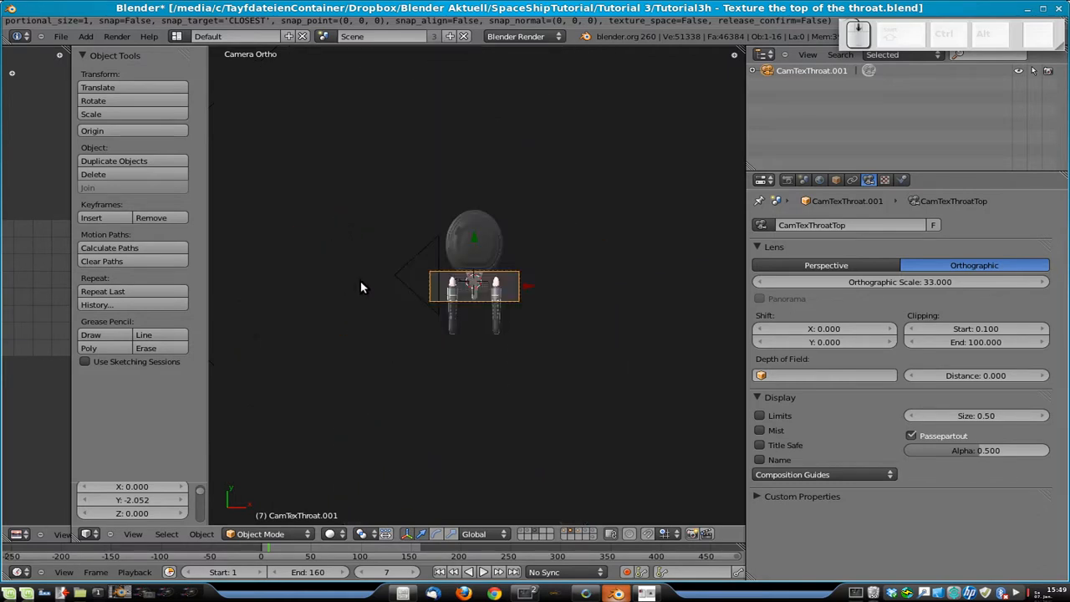
scroll(502, 294, up, 7)
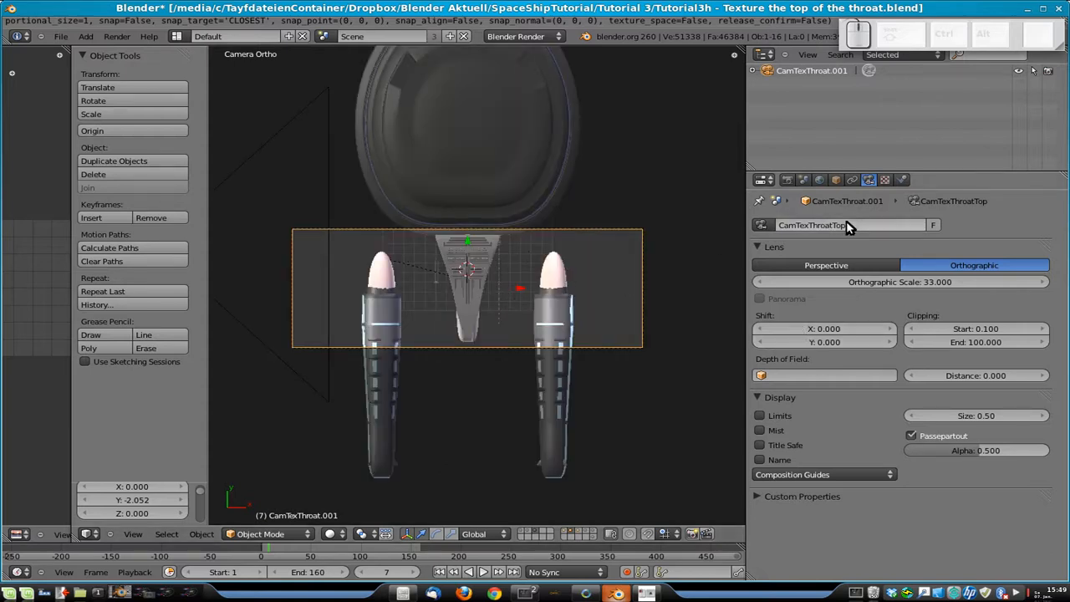
click(788, 179)
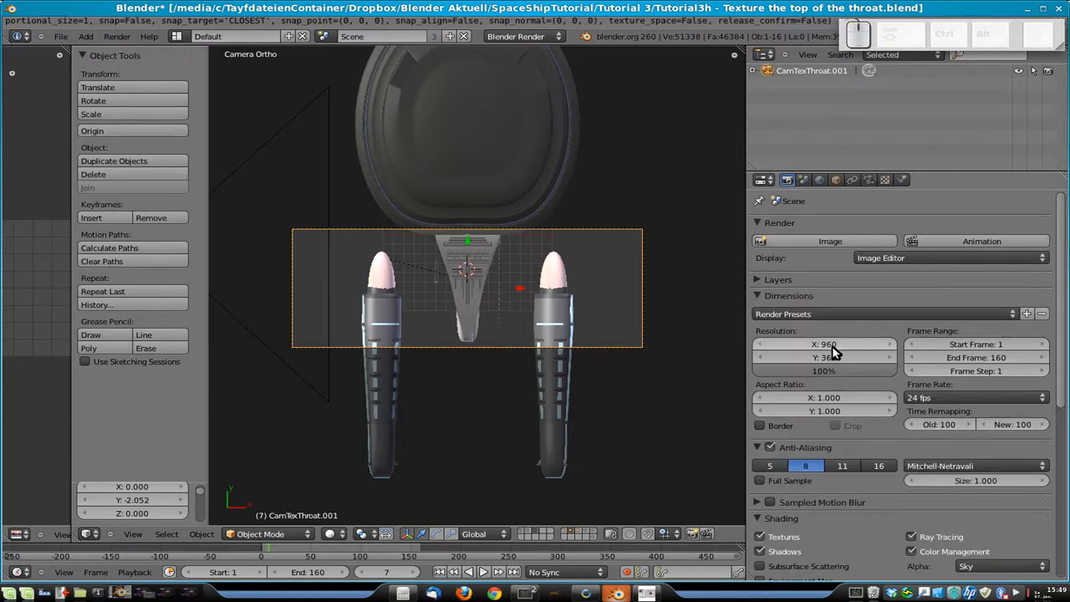
drag(841, 344, 654, 356)
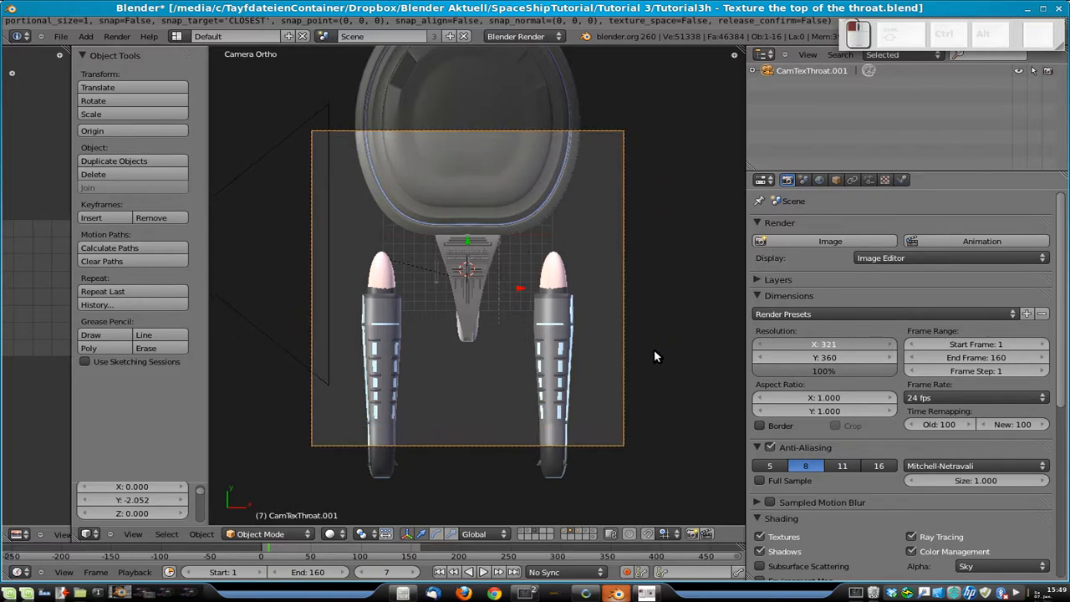
click(824, 346)
text(320)
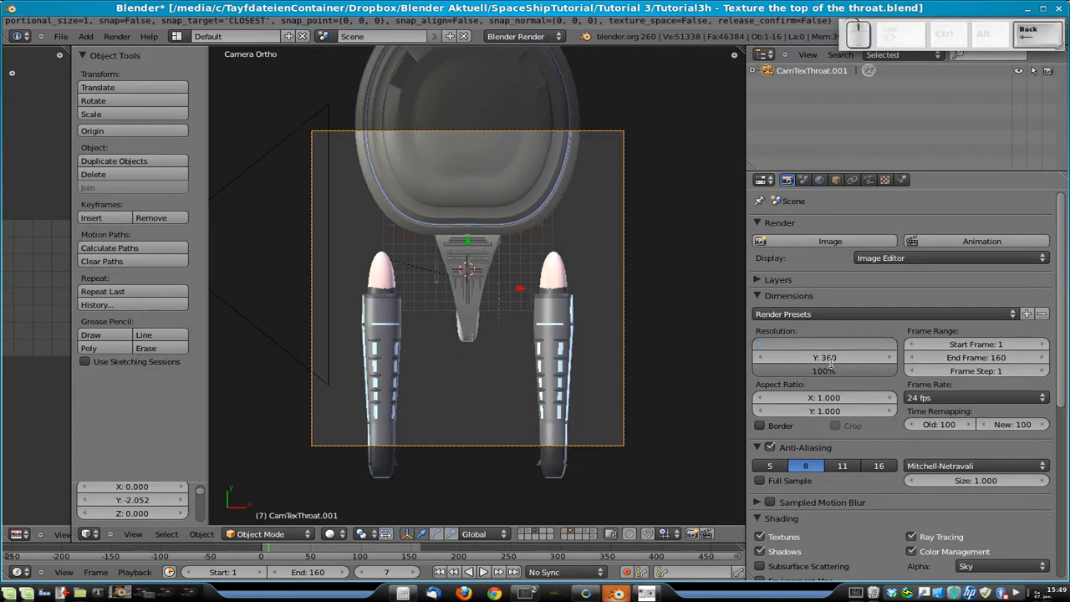
key(Return)
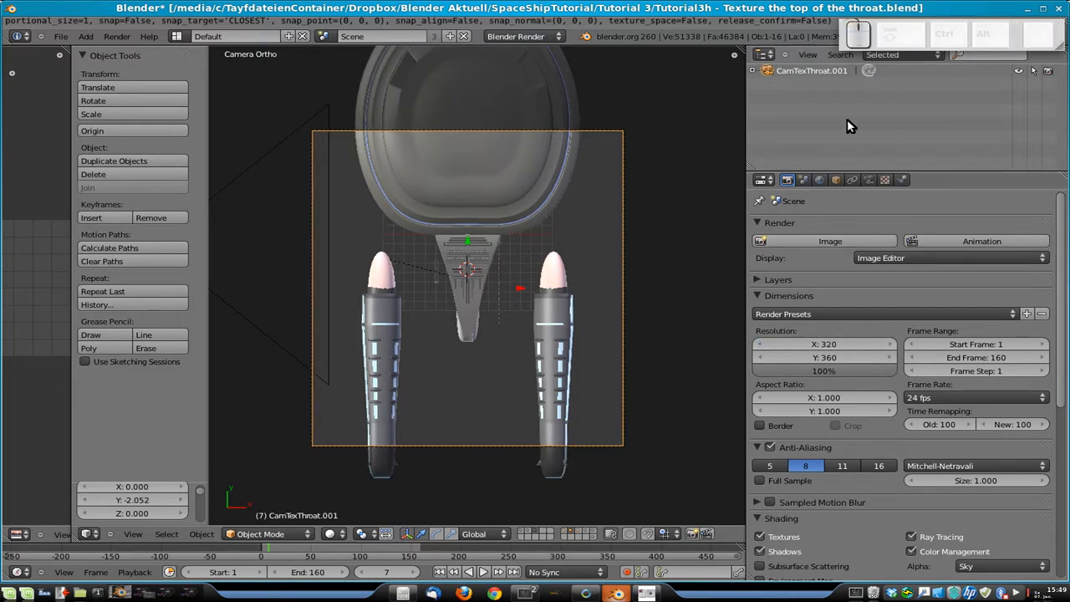
- Reduce the top camera's orthographic scale to about 11.848 so the throat fills the frame, and return to the render settings
click(868, 181)
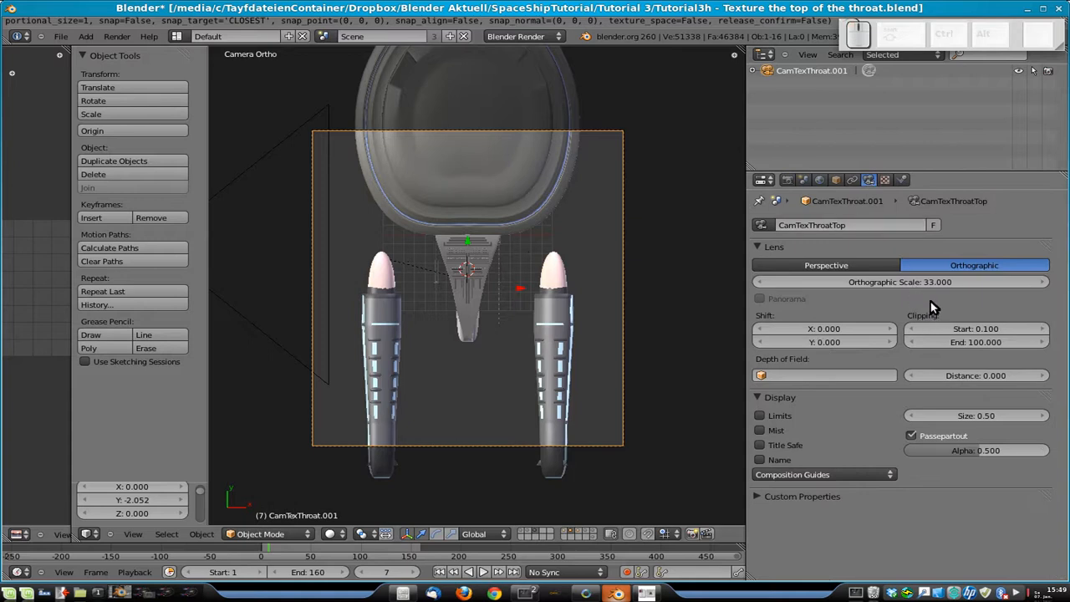
drag(933, 282, 894, 283)
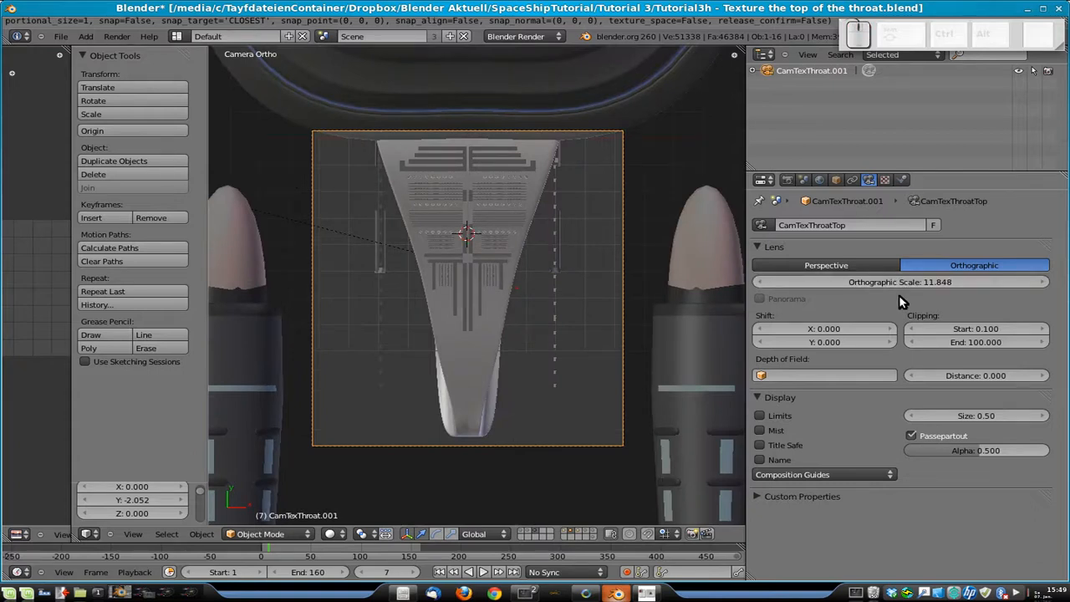
click(786, 180)
- Place the 3D cursor just above the camera frame near the throat's wide end and add a text object there
click(361, 122)
click(85, 36)
mouse_move(117, 62)
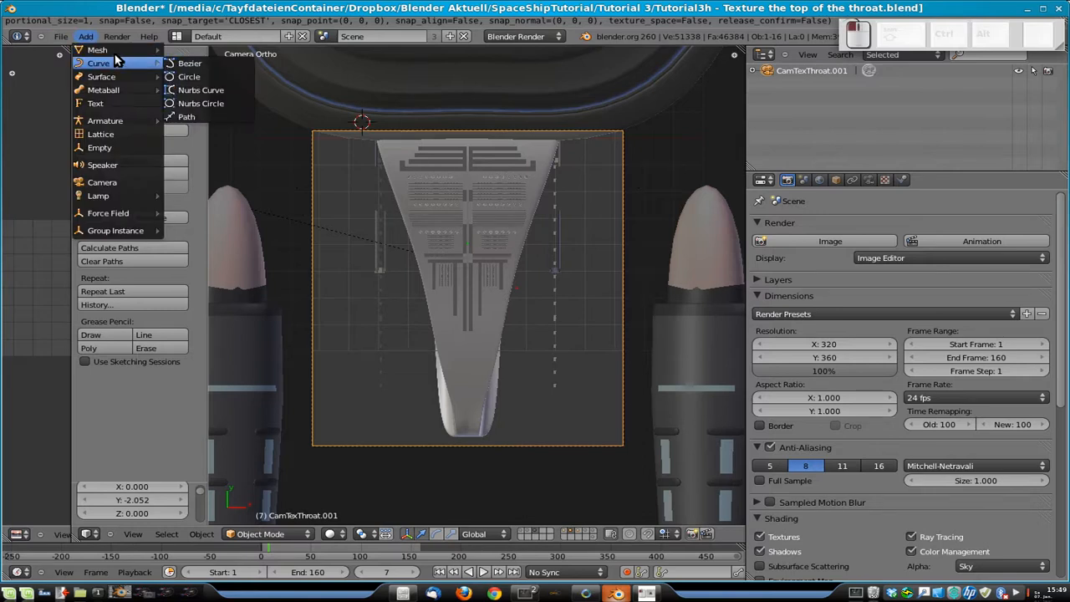
click(105, 102)
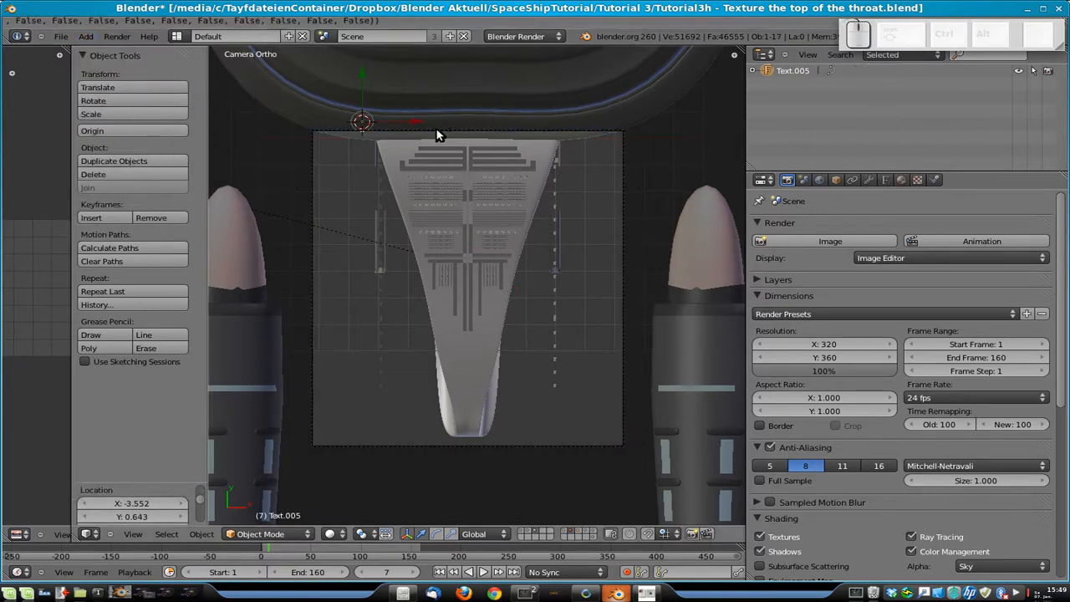
- Try rotating the new text 90 degrees in the camera view and another 90 degrees about the global Z axis
text(r90)
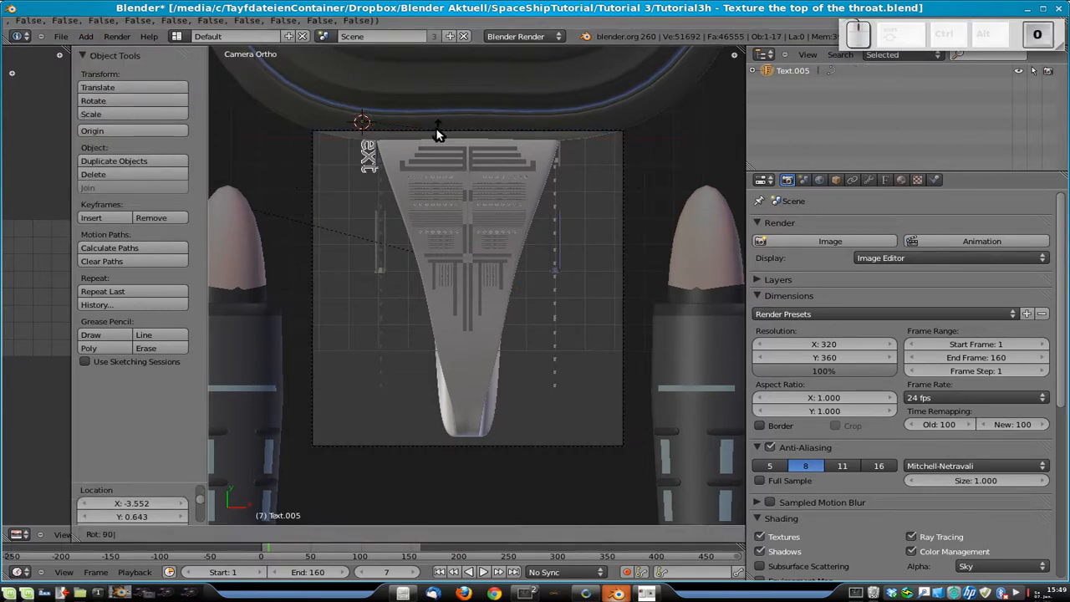
key(Return)
key(r)
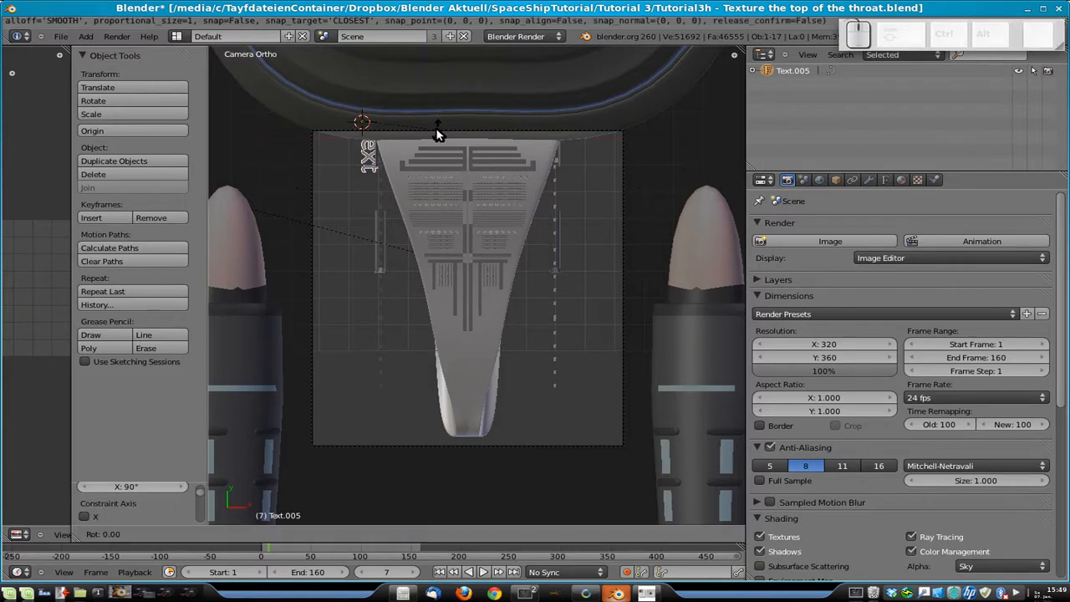
text(z)
text(90)
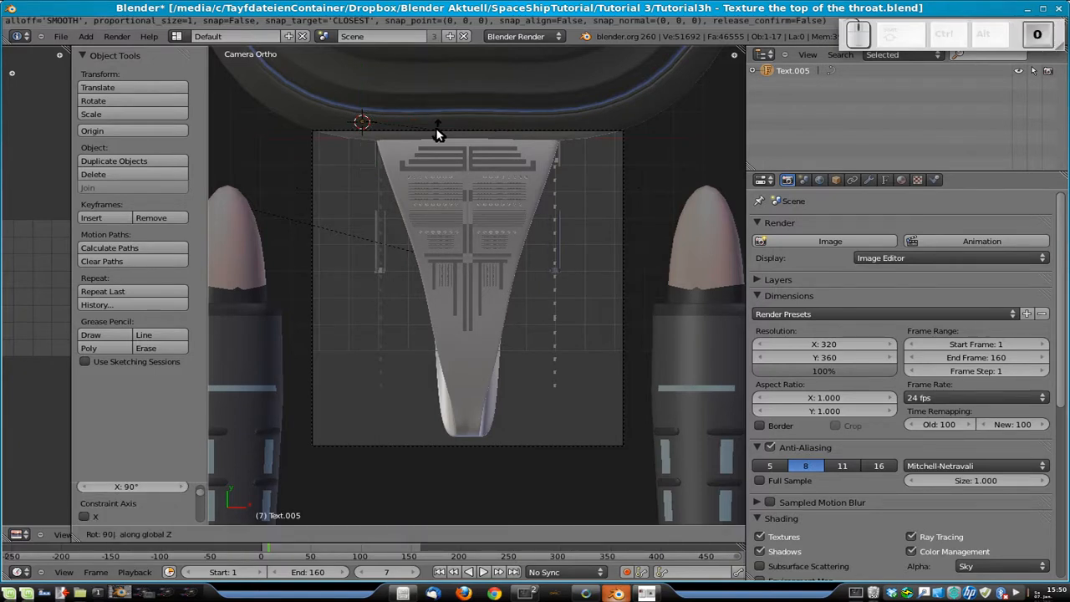
key(Return)
- Raise the new text about 14.07 units along the global Z axis and return to the camera view
middle_drag(423, 430, 449, 388)
key(g)
key(z)
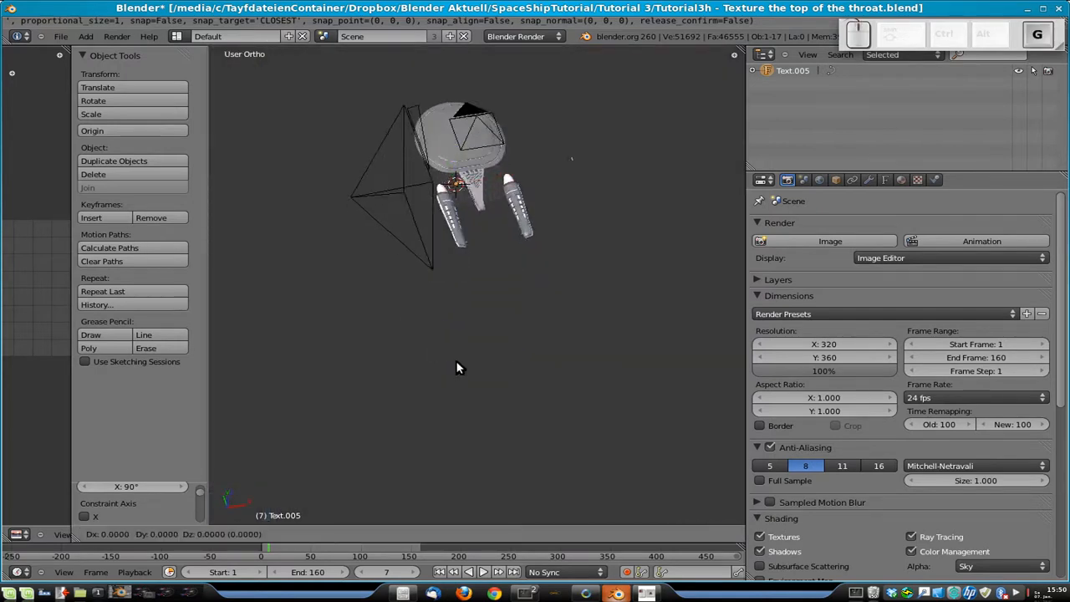
click(457, 331)
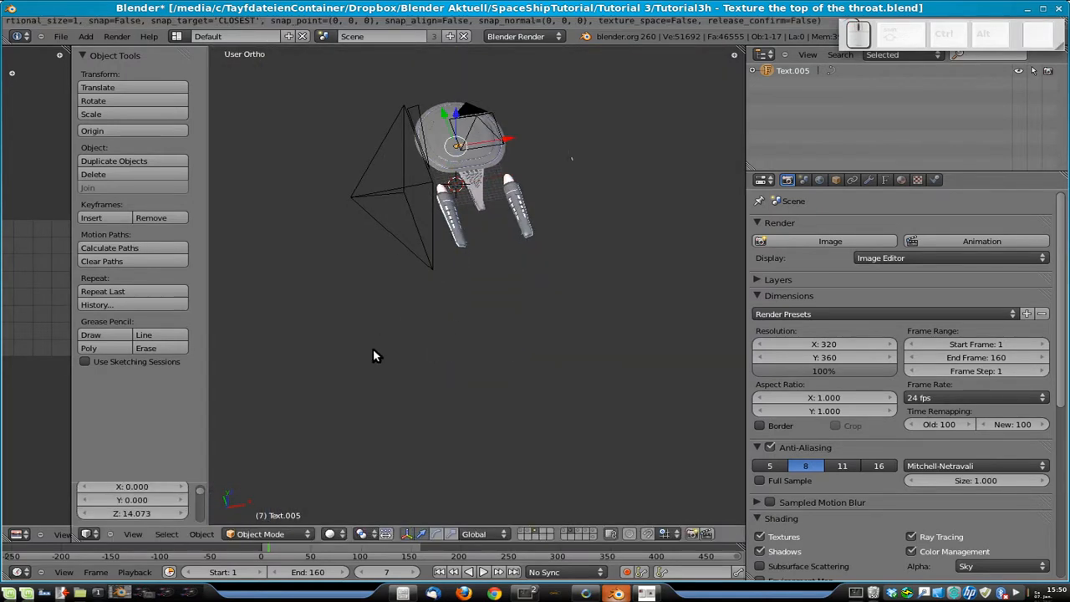
key(KP_0)
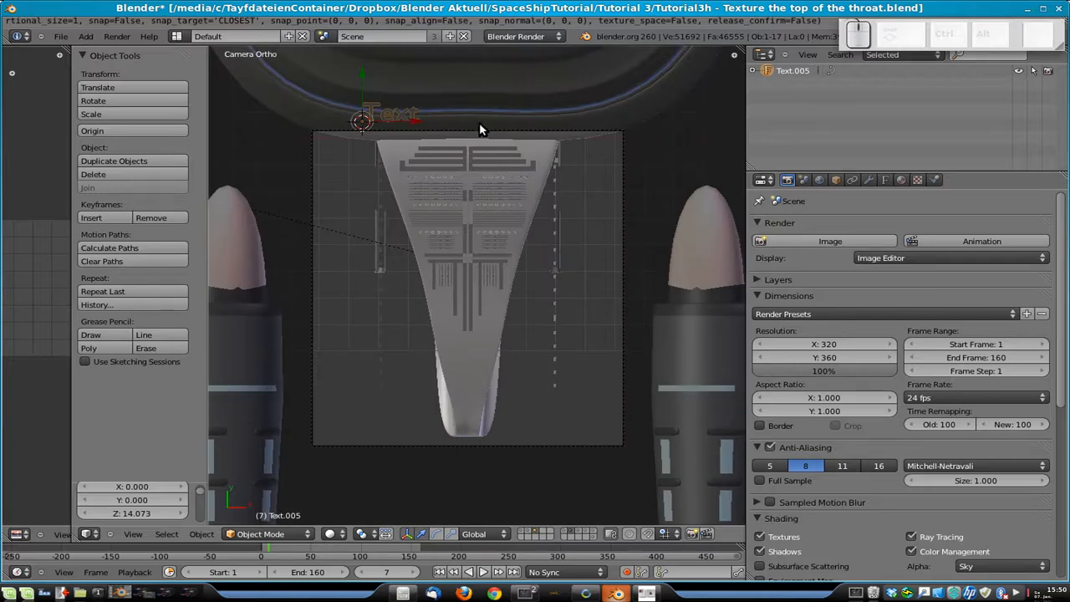
- Shift the text about 1.648 units in negative X so it starts at the camera frame's corner
key(g)
key(x)
click(432, 130)
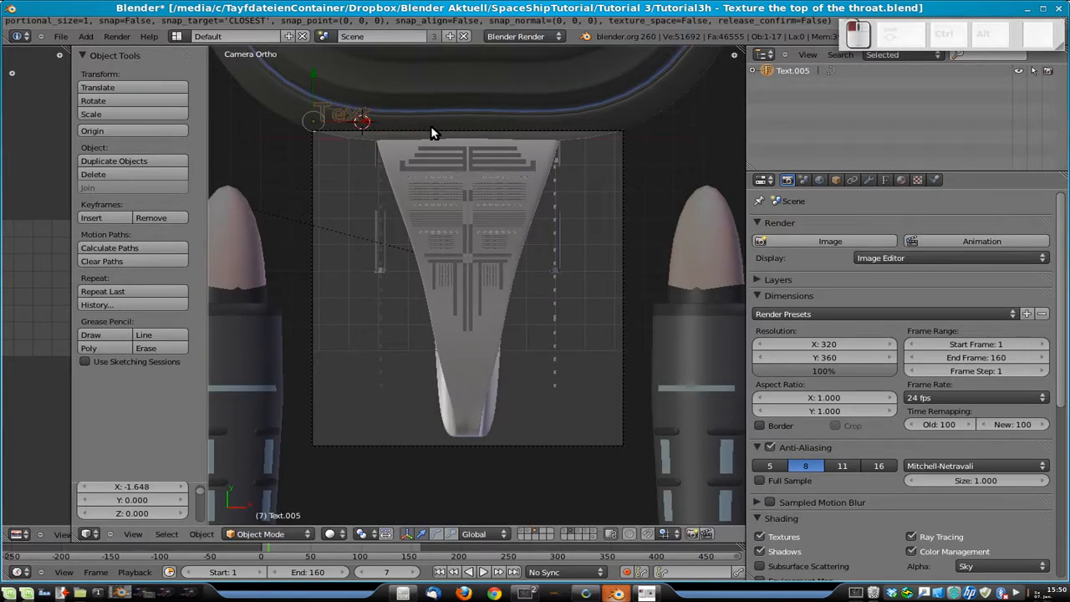
- Replace the text object's content with "320 x360" and save the file
key(Tab)
key(BackSpace)
key(BackSpace)
key(BackSpace)
key(BackSpace)
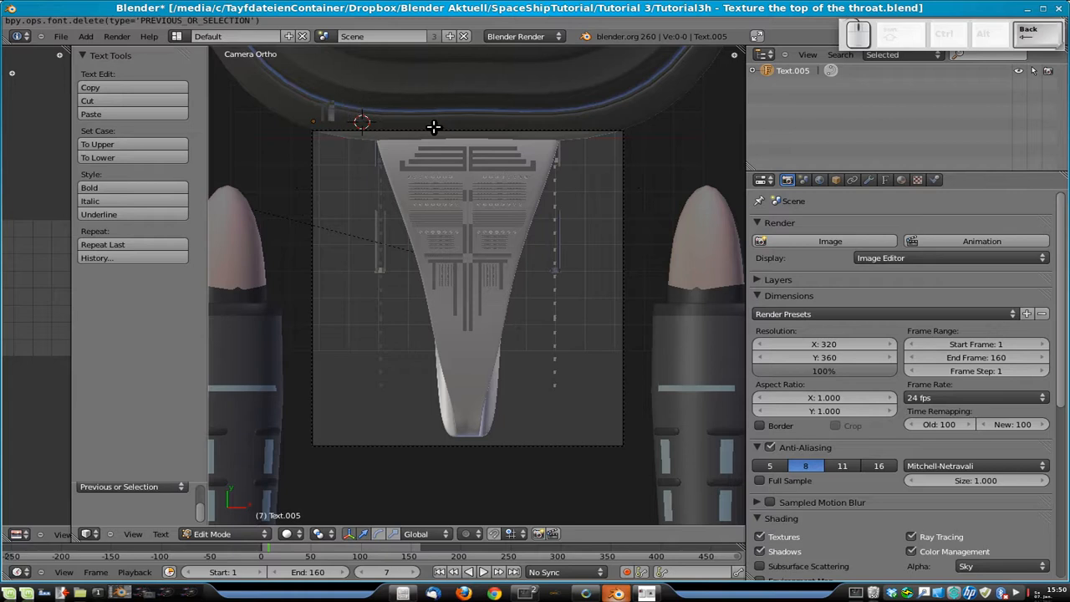
text(0x360)
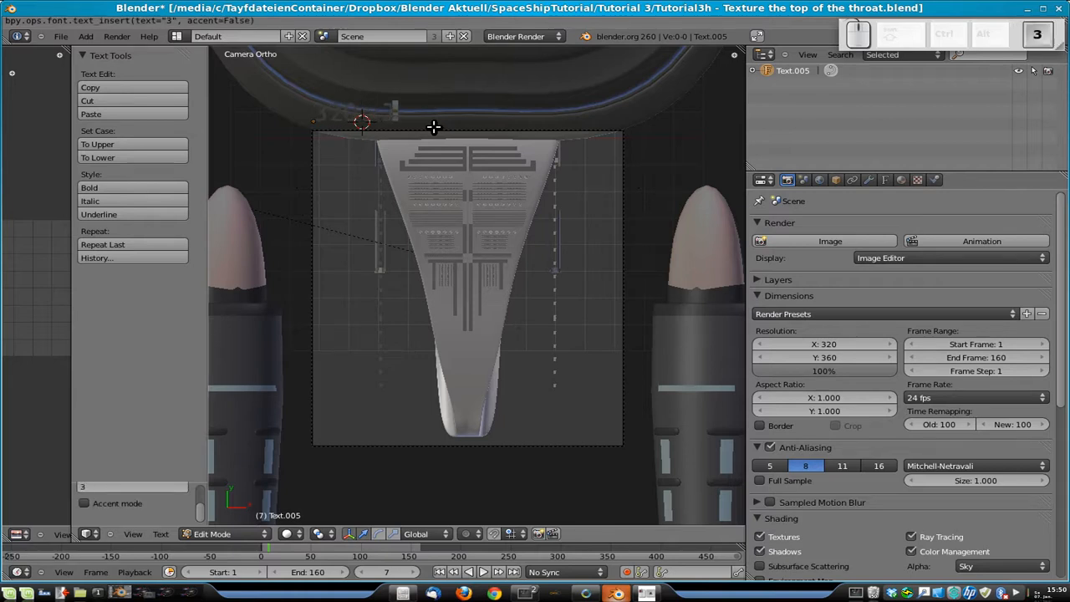
key(Tab)
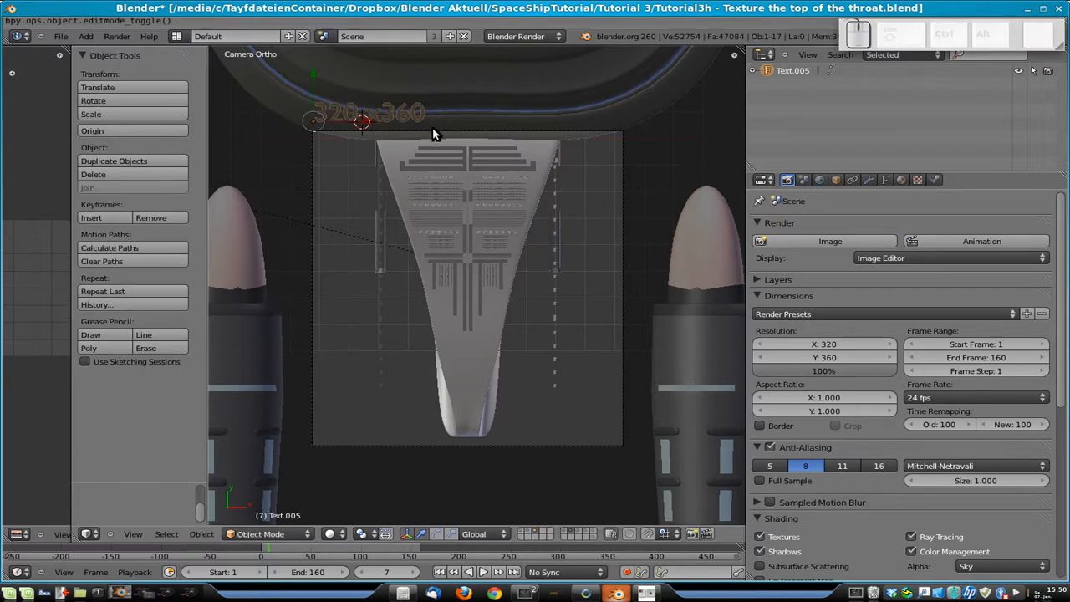
key(ctrl+s)
key(Return)
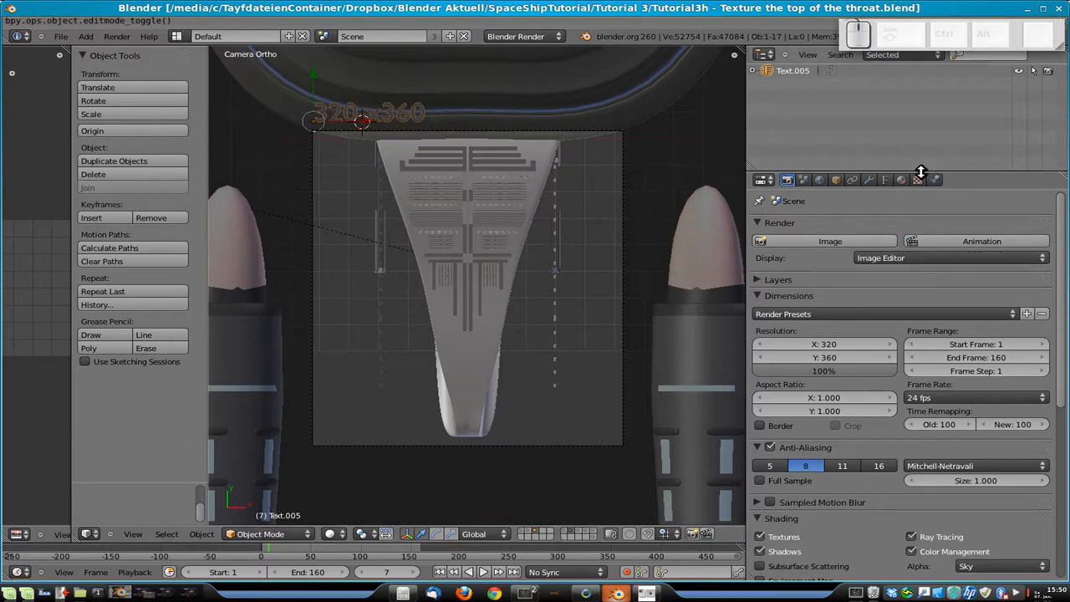
- Enable Environment Lighting in the world settings and save the file over the existing one
click(804, 180)
click(819, 180)
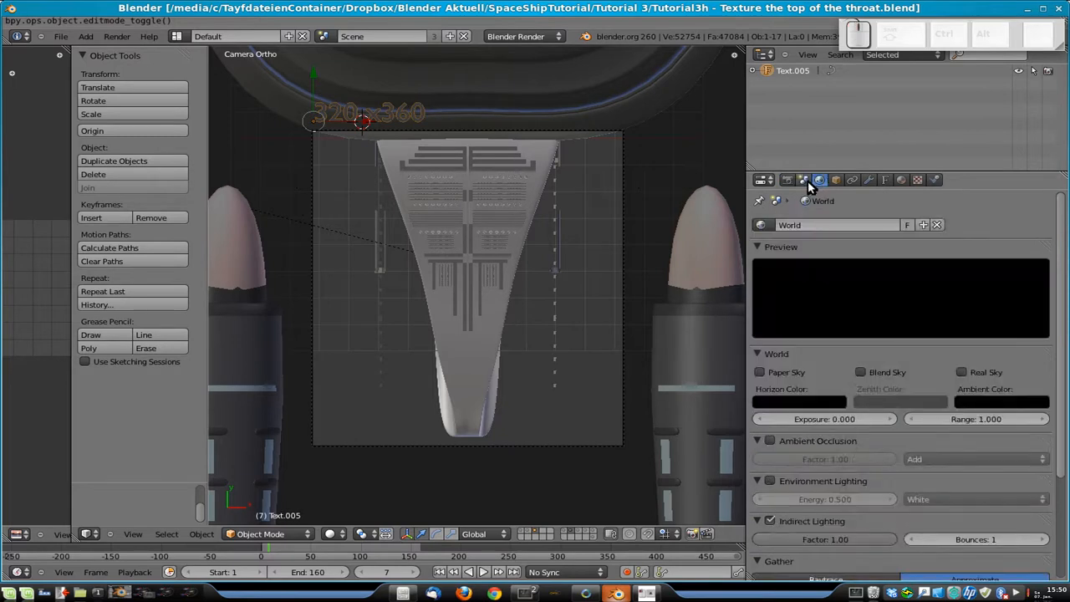
click(770, 480)
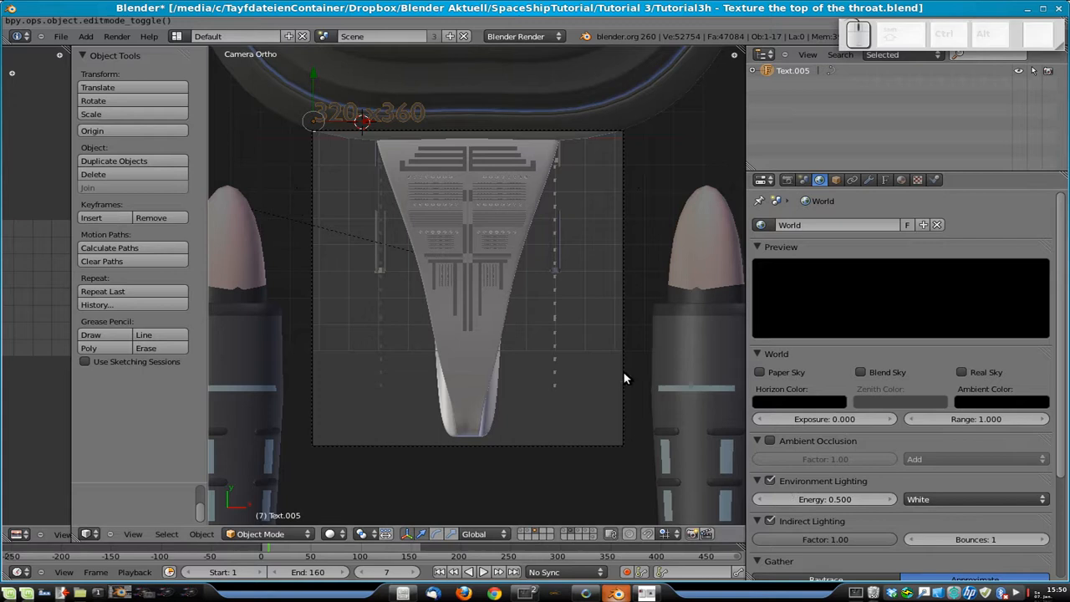
key(ctrl+s)
click(610, 346)
- Select the resolution text above the camera frame and open its content for editing
right_click(408, 111)
right_click(411, 111)
key(Tab)
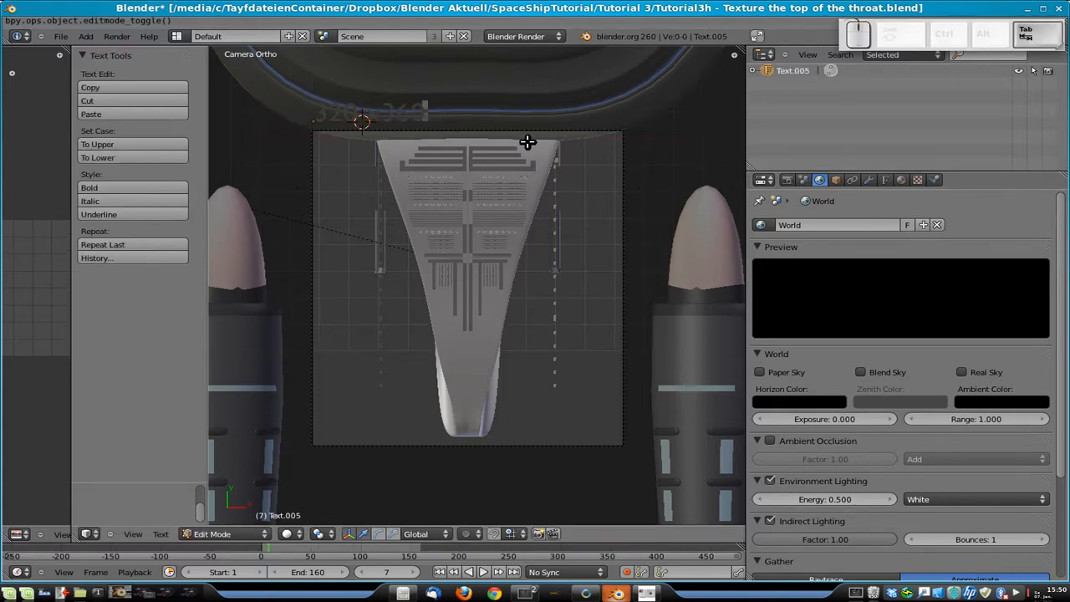
text(Environ)
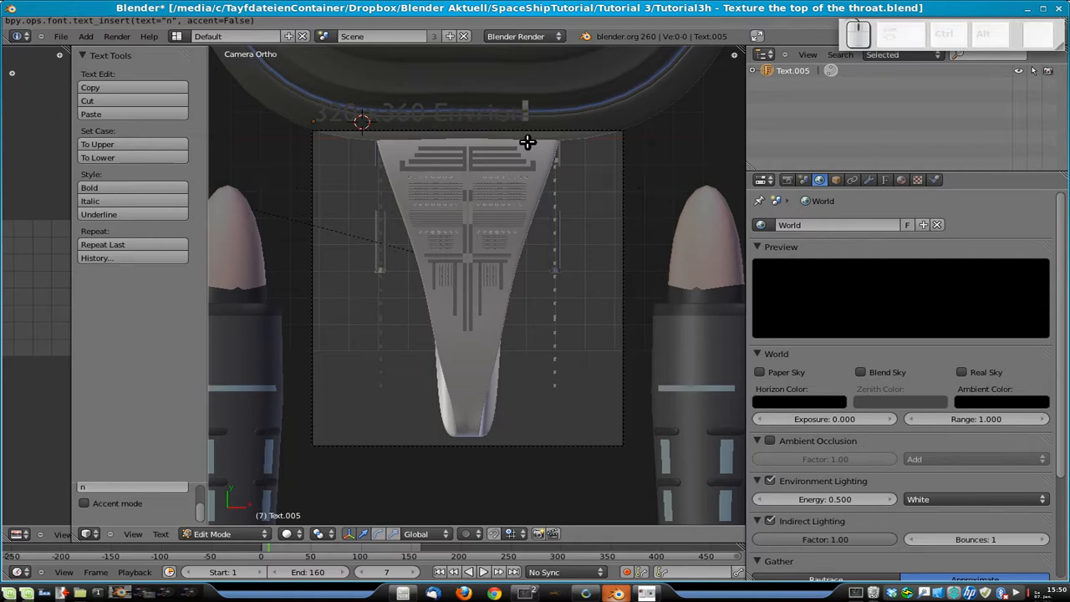
key(BackSpace)
key(BackSpace)
key(BackSpace)
key(BackSpace)
key(BackSpace)
key(BackSpace)
key(BackSpace)
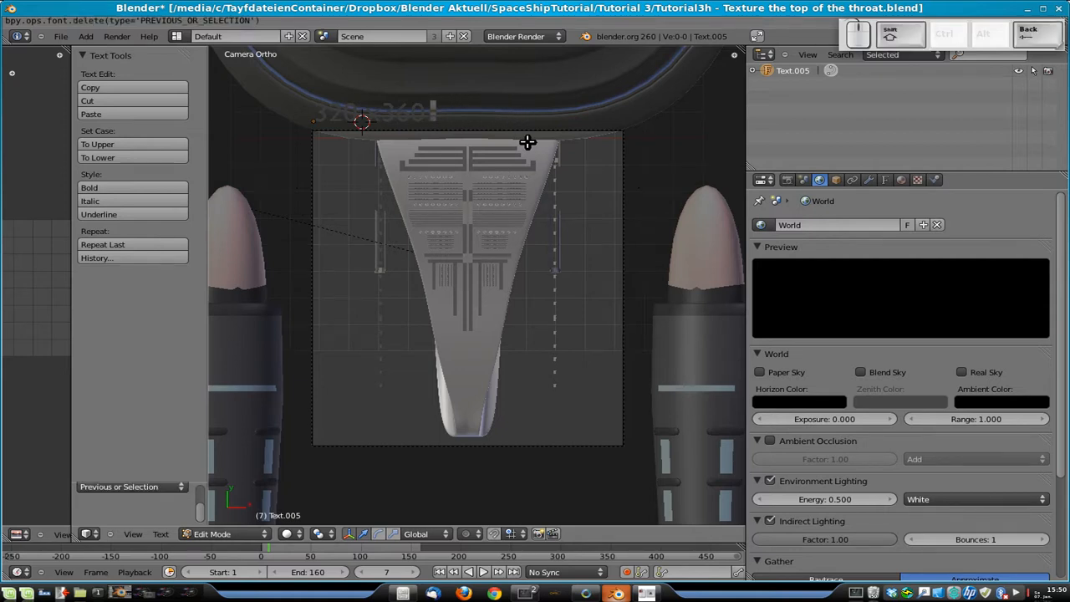
- Append "Lightning 0.5" to the resolution text, finish editing it and save the file
text(Lighting )
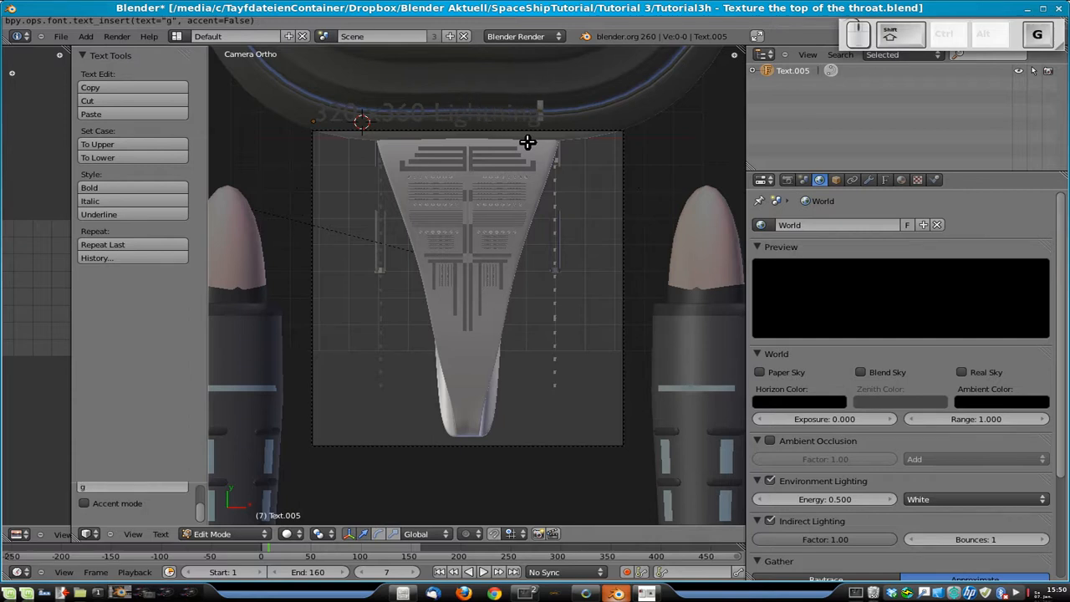
text(0.5)
key(Return)
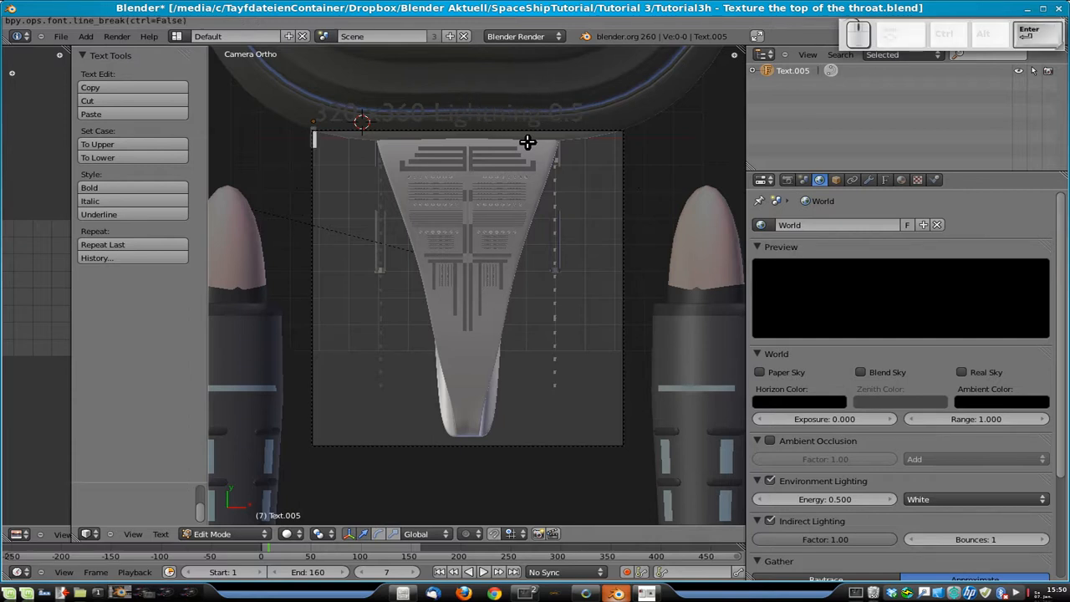
key(Tab)
key(ctrl+s)
click(528, 143)
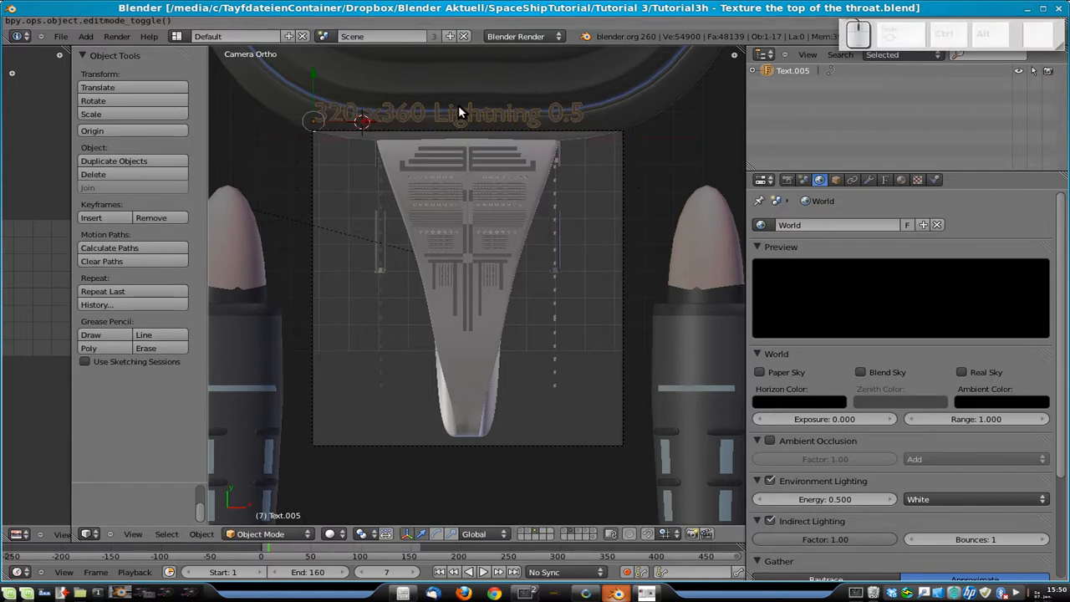
- Render the top camera's view and widen the image editor beside the 3D view to about a third of the window
key(F12)
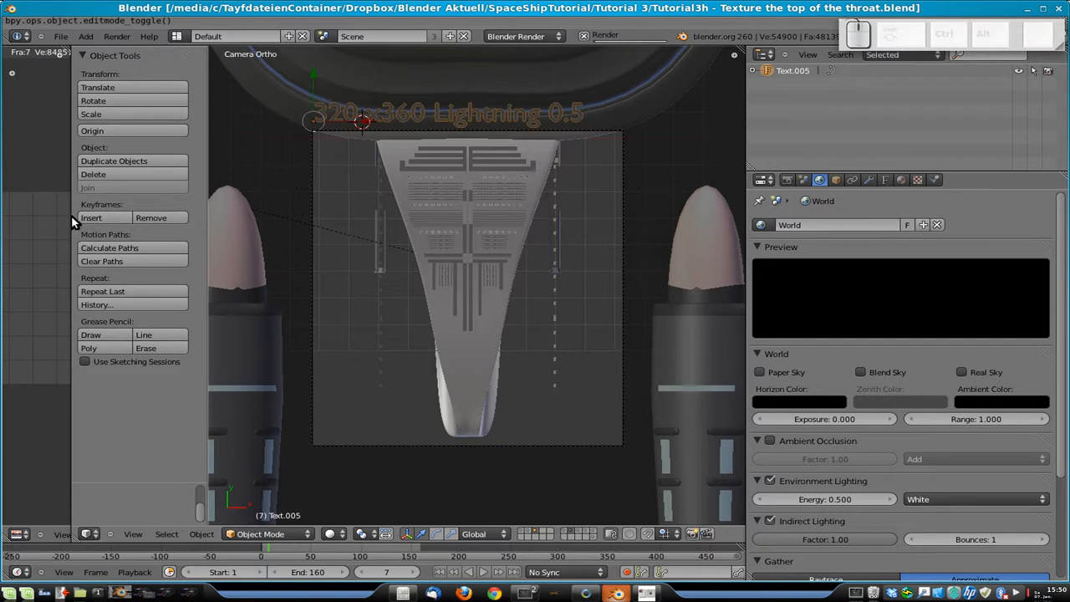
drag(71, 217, 475, 245)
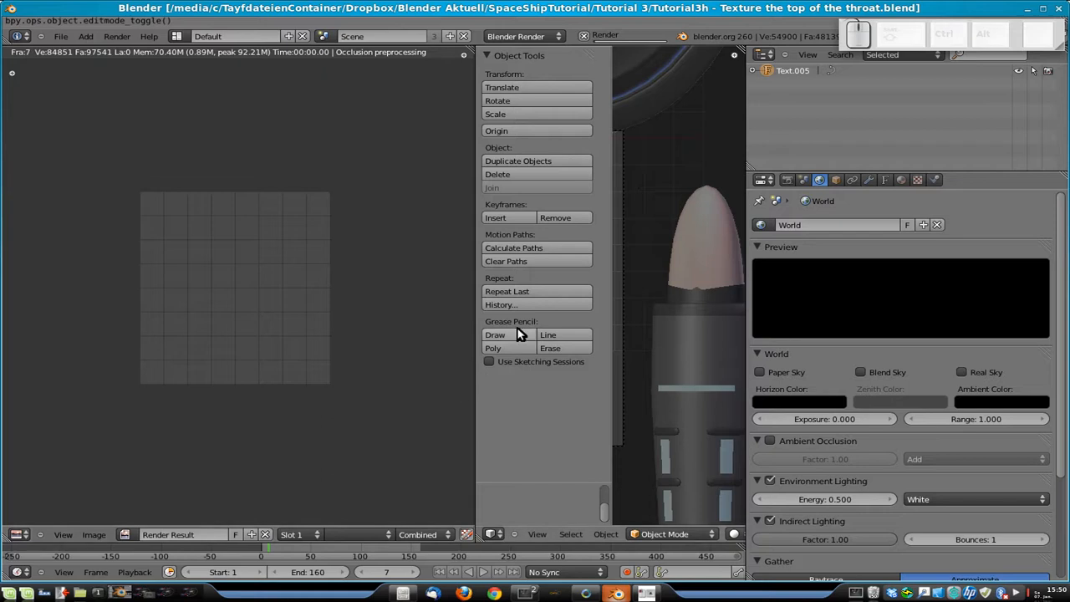
drag(611, 253, 452, 251)
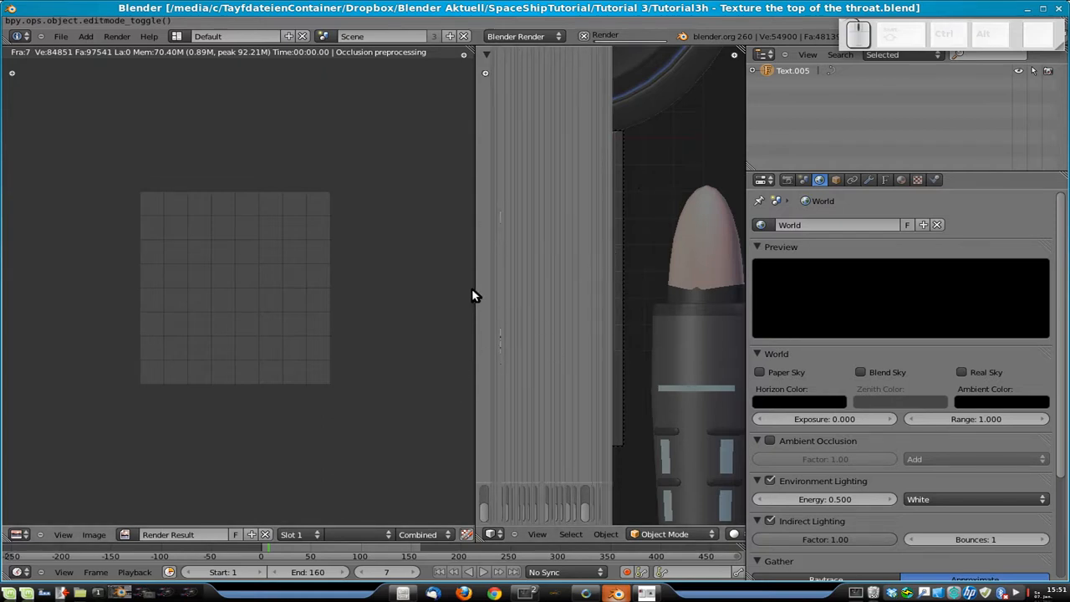
drag(475, 290, 332, 289)
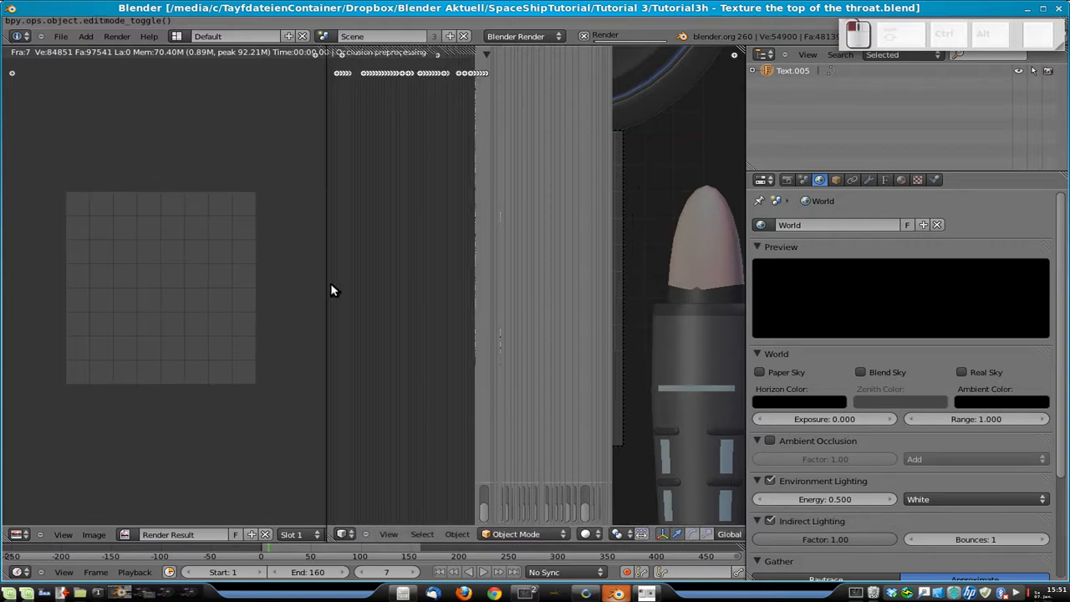
- Zoom in on the rendered throat image to examine the panel detail
key(1)
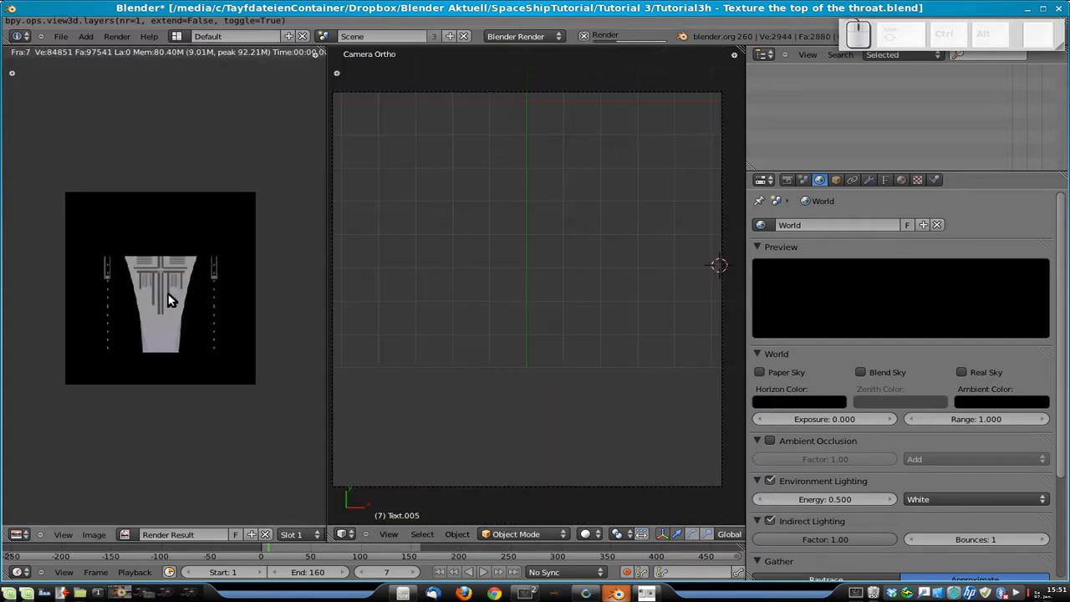
scroll(160, 343, up, 4)
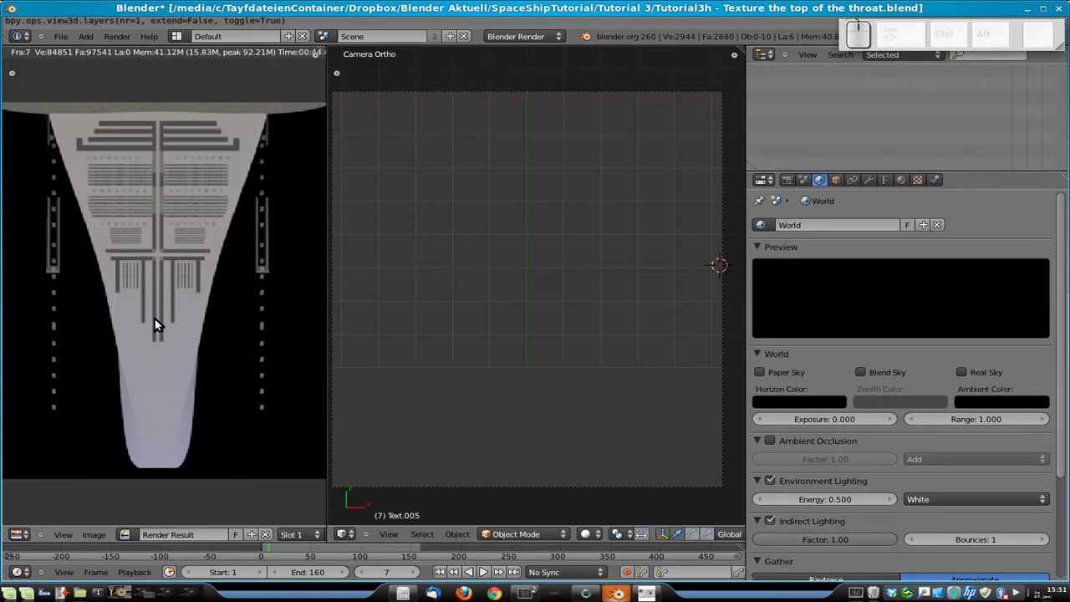
key(Escape)
key(Escape)
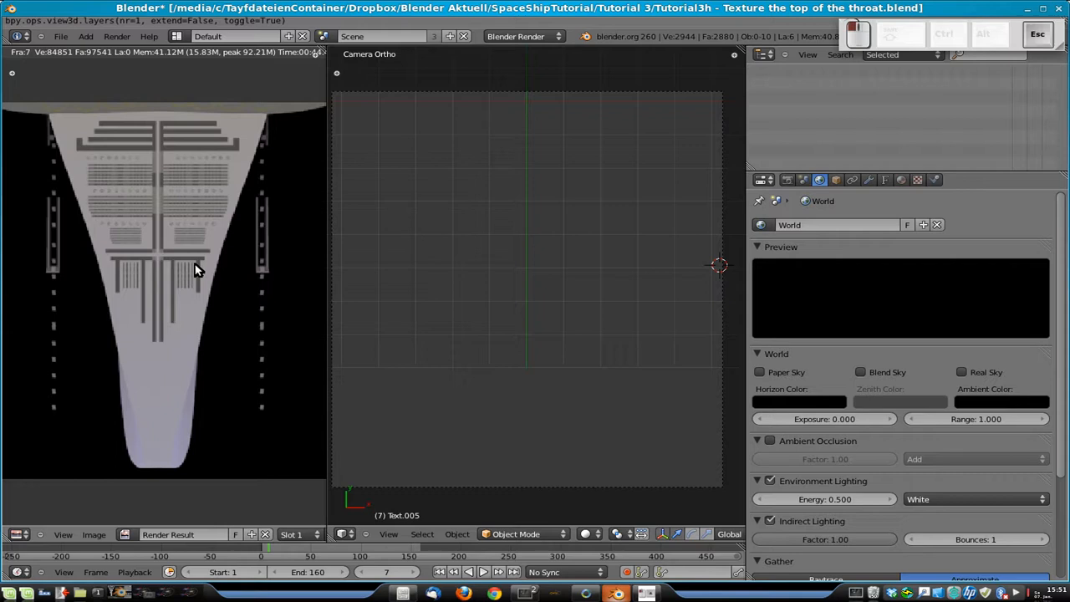
scroll(595, 251, down, 6)
scroll(587, 272, up, 6)
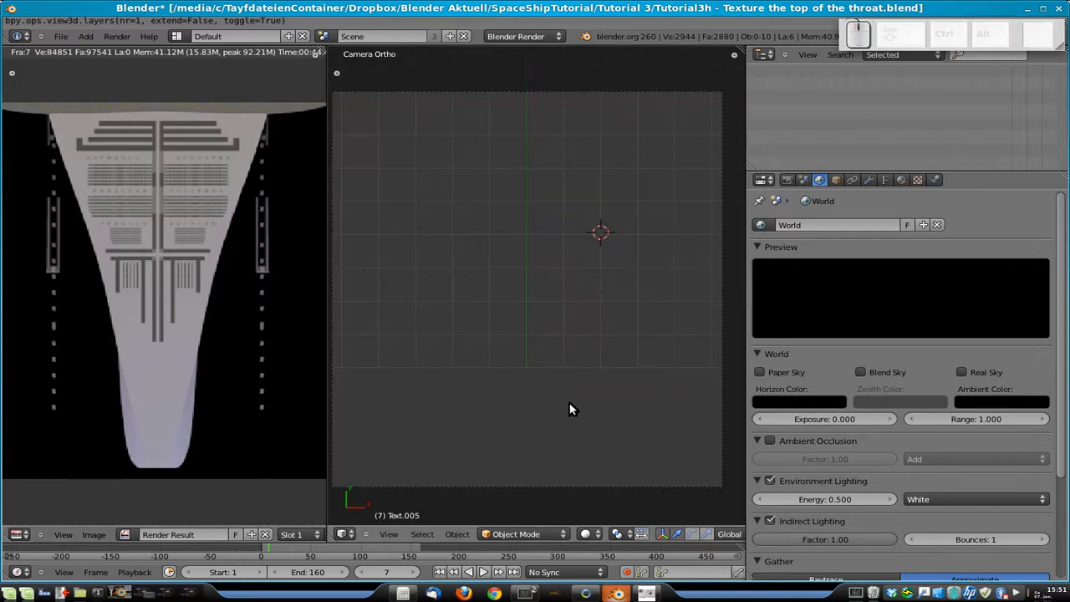
- Show only the layer with the throat model in a maximized 3D view, and restore the full layout
scroll(574, 407, down, 3)
key(ctrl+Up)
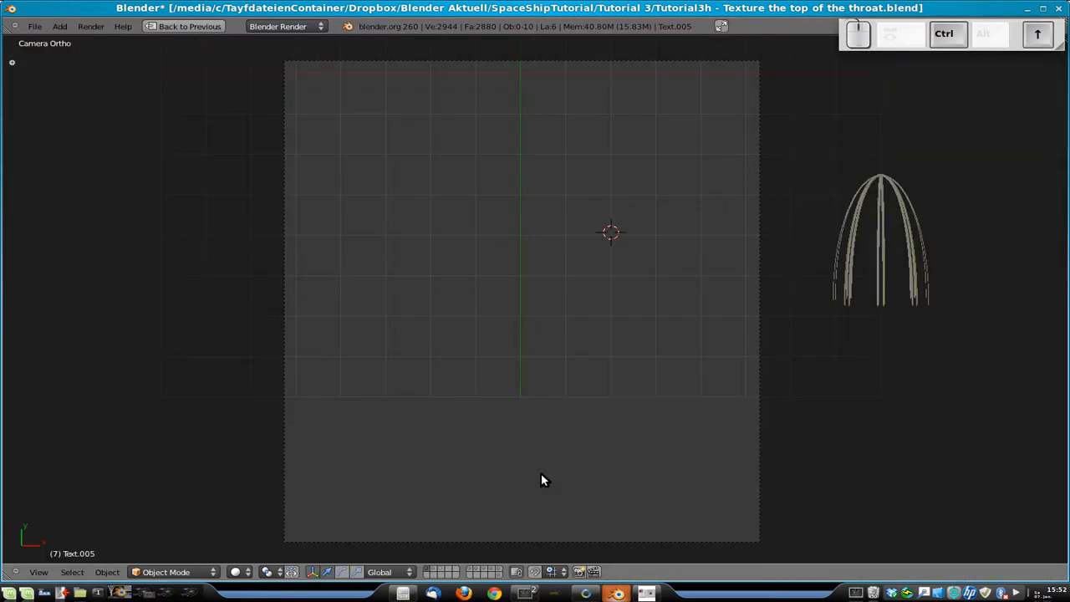
click(475, 575)
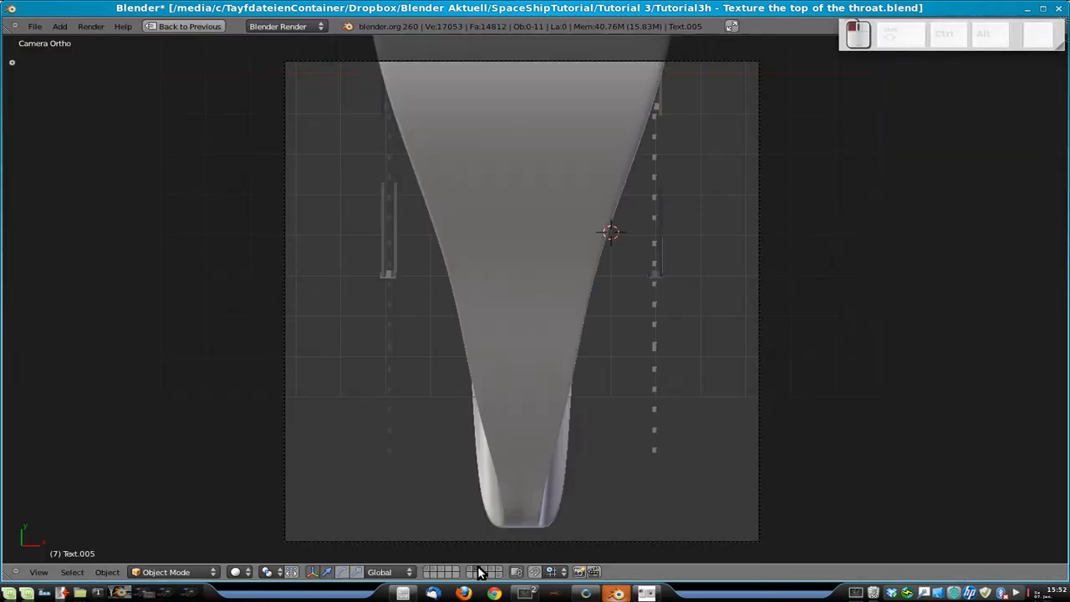
key(ctrl+Up)
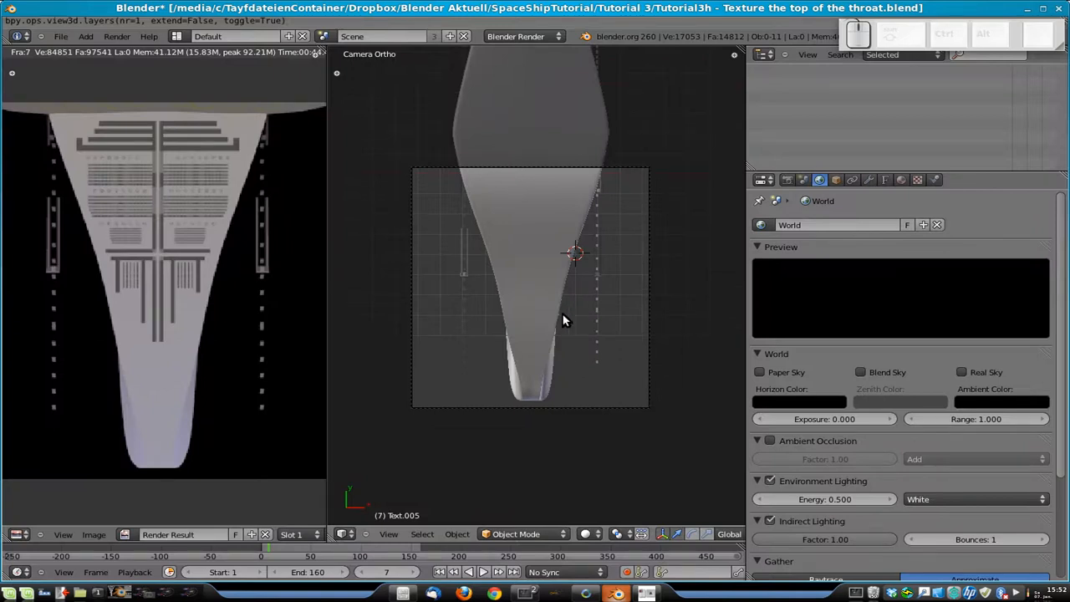
- Select the TextureThroat object and inspect its hull material slots and mesh
right_click(561, 236)
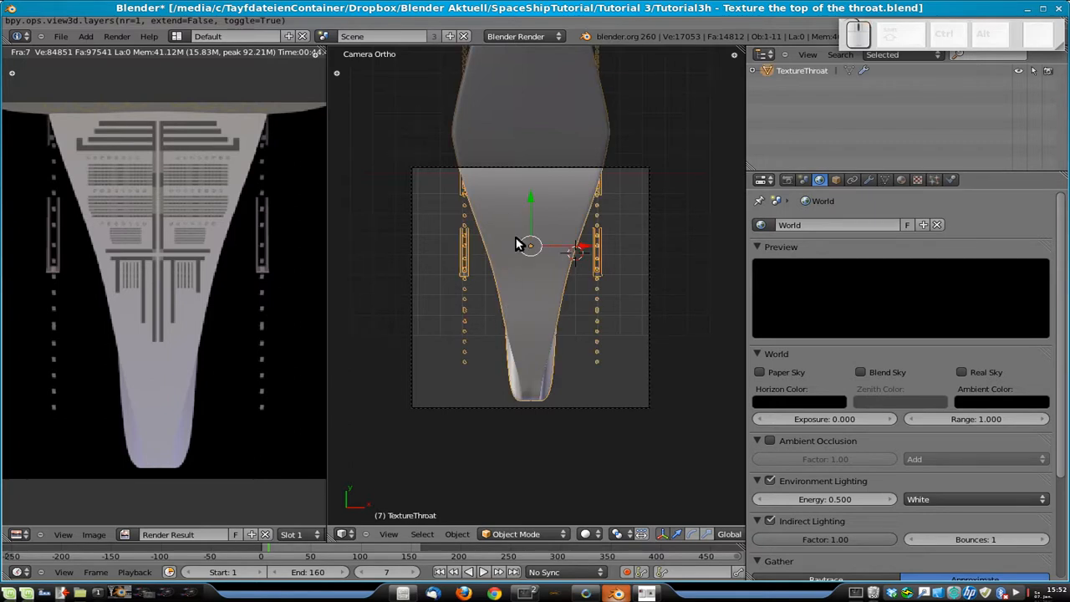
click(900, 180)
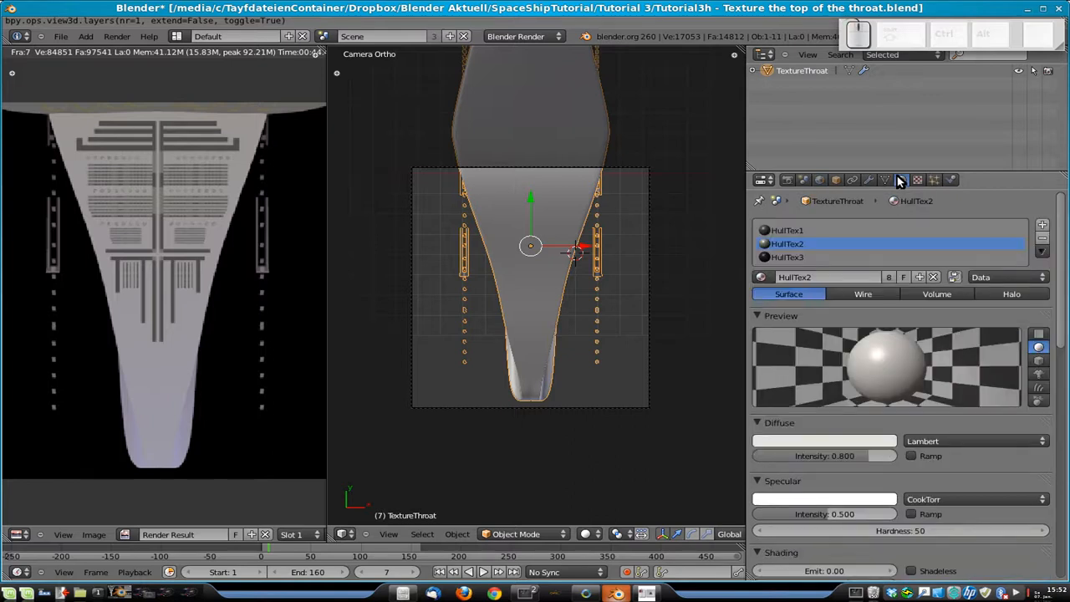
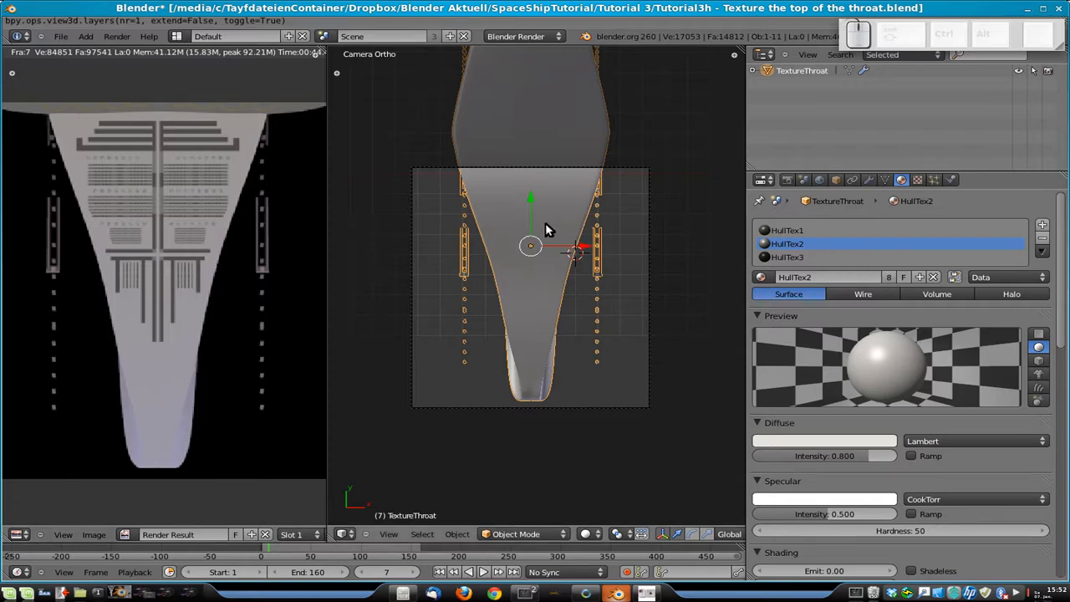
key(Tab)
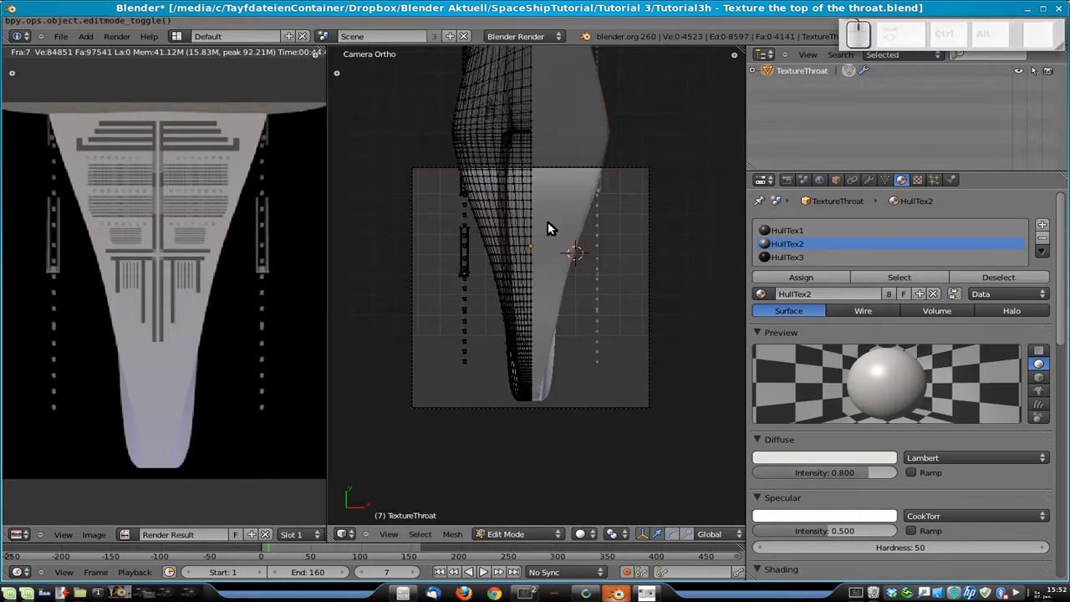
key(Tab)
- Show the layers with the panel details, label text, saucer and nacelles in addition to the throat's layer
scroll(625, 530, down, 5)
scroll(625, 530, down, 2)
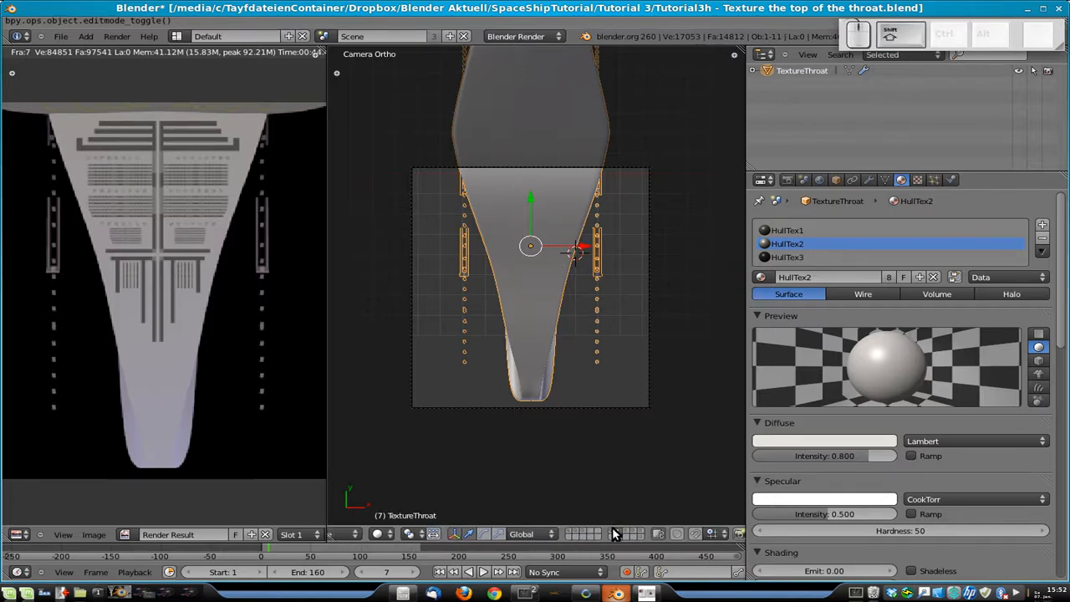
shift+click(613, 529)
shift+click(626, 531)
shift+click(626, 531)
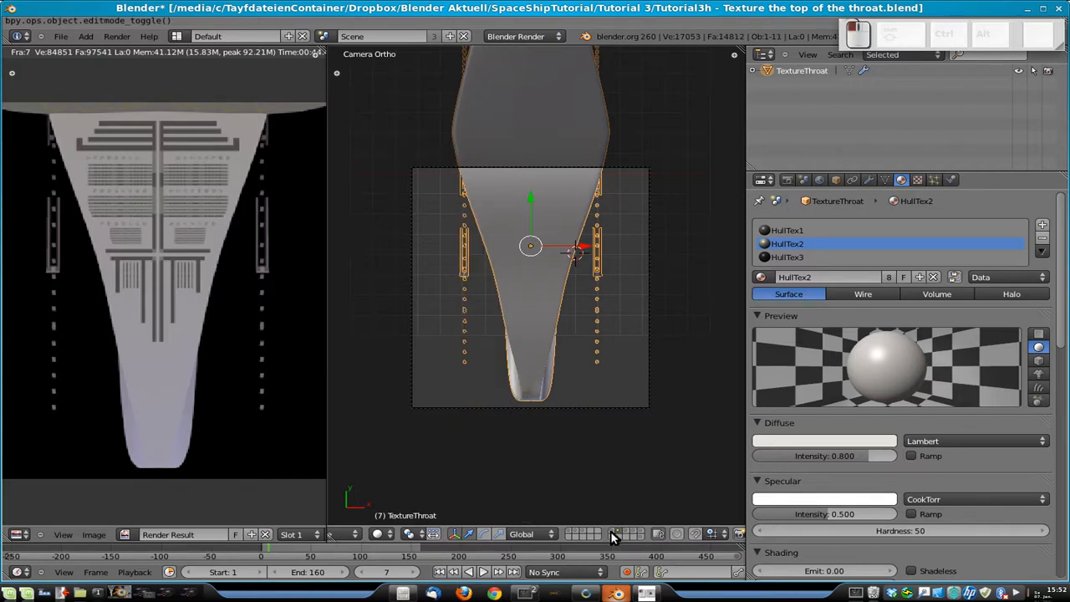
shift+click(575, 532)
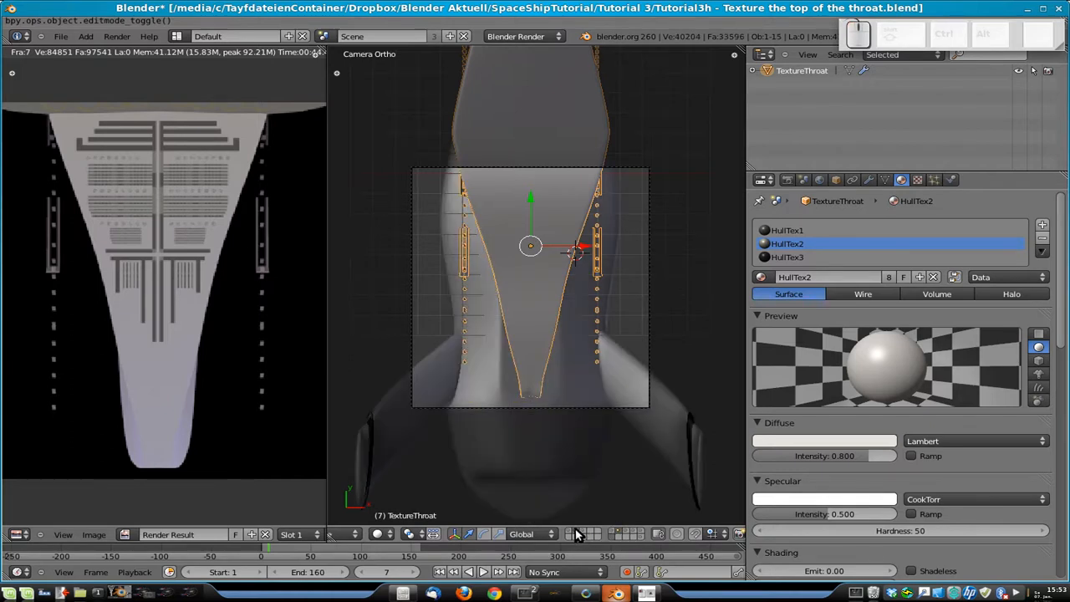
shift+click(574, 534)
shift+click(570, 530)
shift+click(569, 530)
shift+click(582, 531)
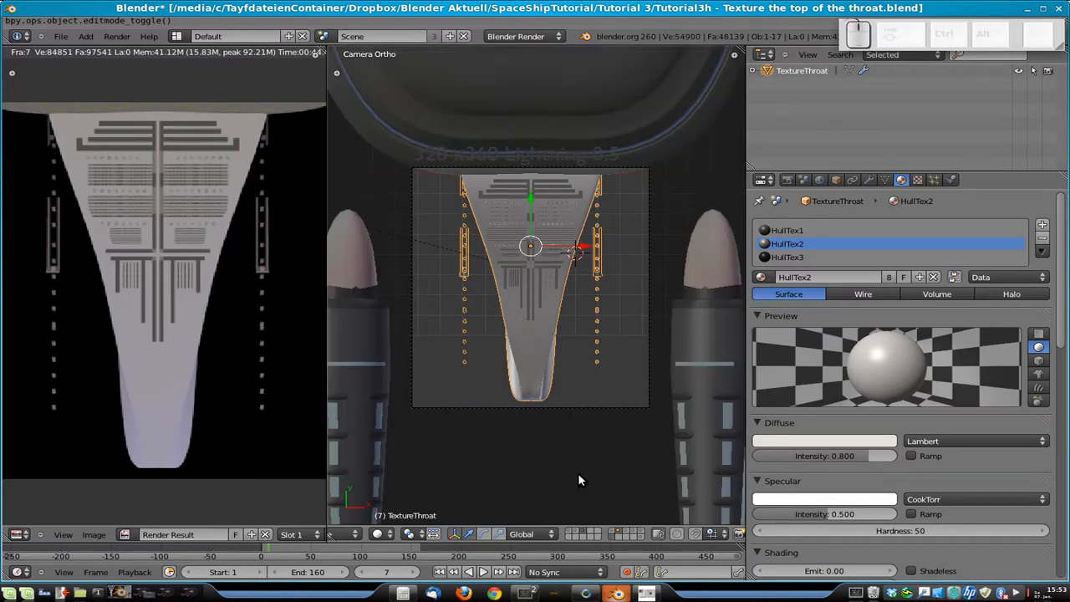
- Move the throat's panel detail object to layer 6 and show only that layer
right_click(544, 193)
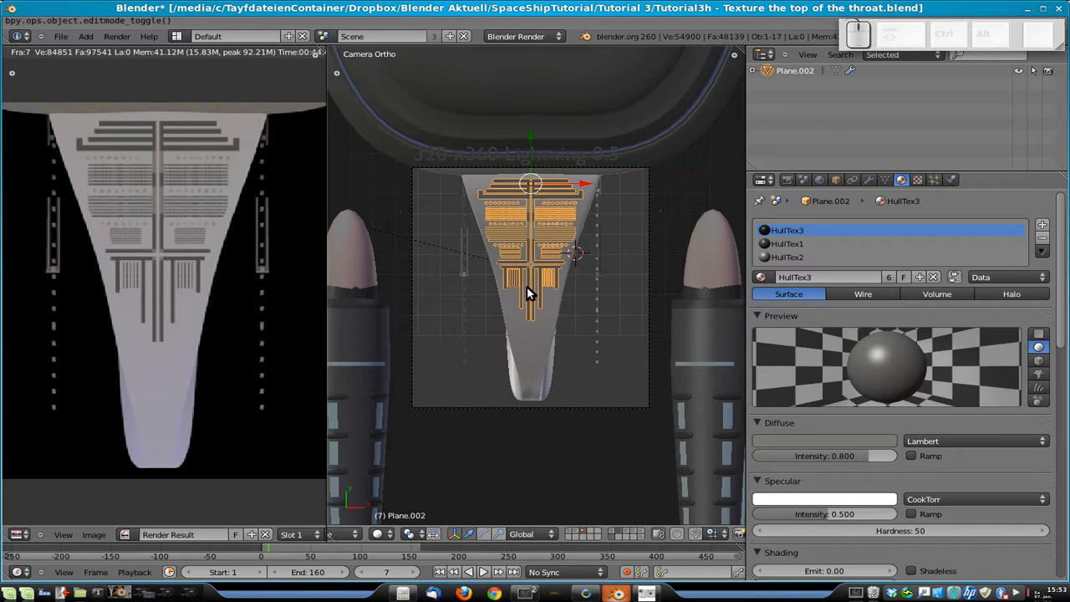
key(m)
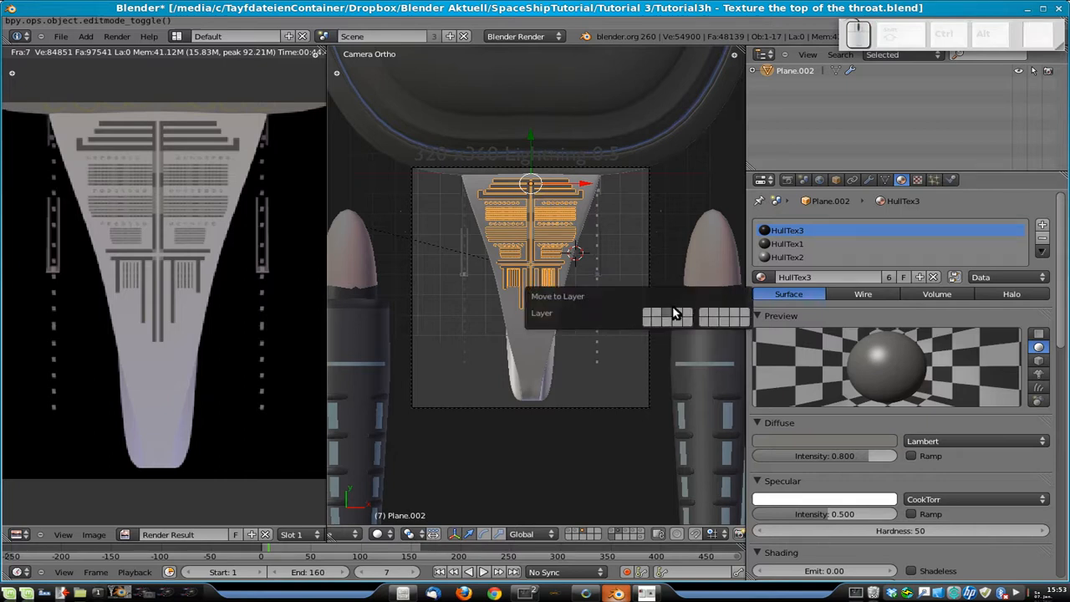
click(705, 312)
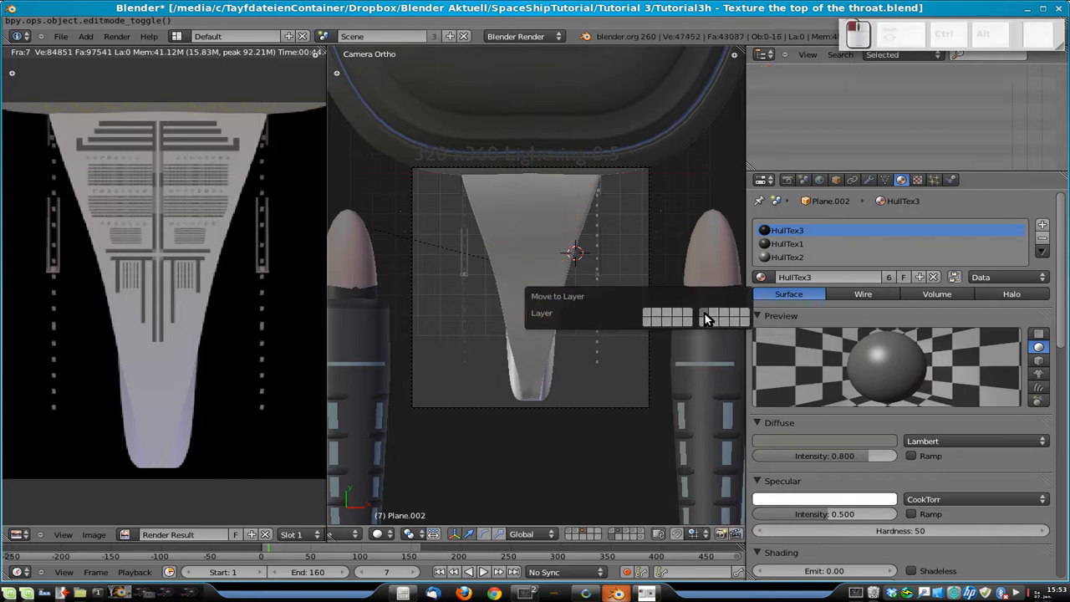
right_click(539, 218)
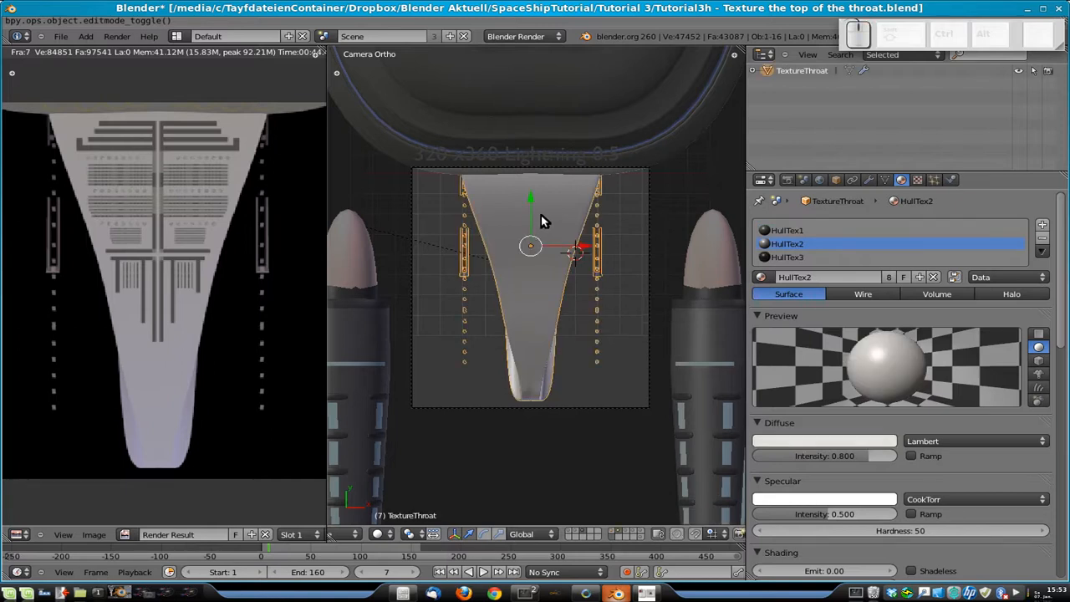
key(6)
- Move the panel detail object to layer 7 and show it together with the throat model's layers
right_click(544, 240)
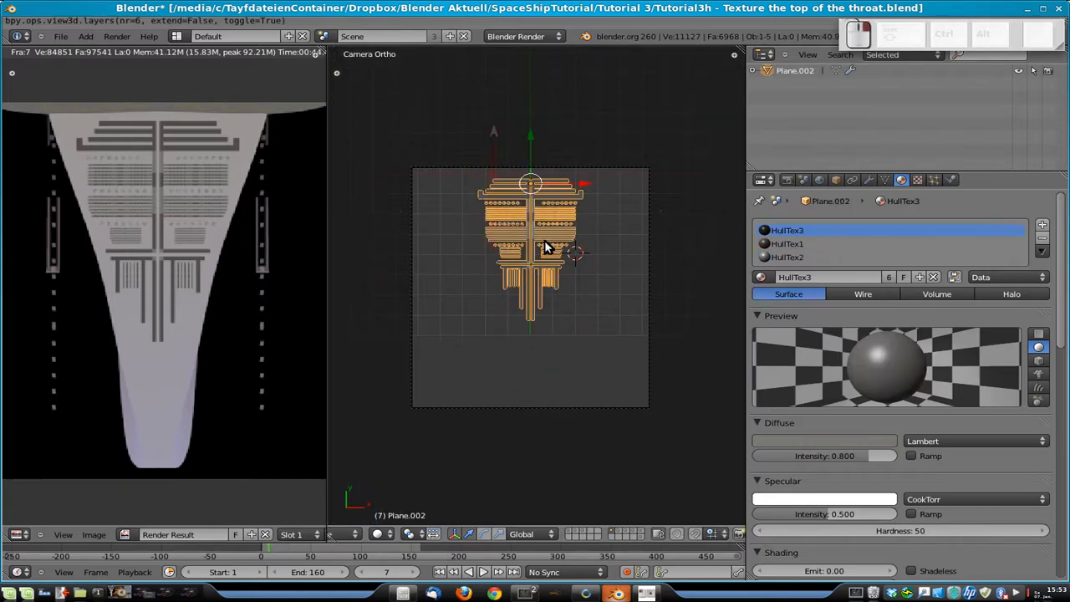
key(m)
click(575, 253)
key(m)
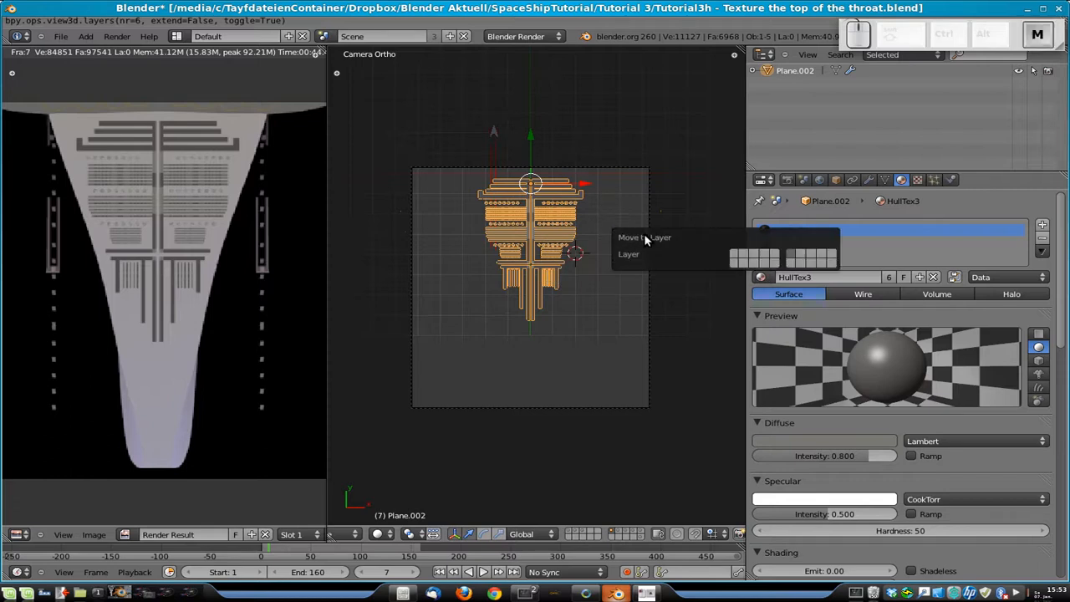
click(807, 254)
key(7)
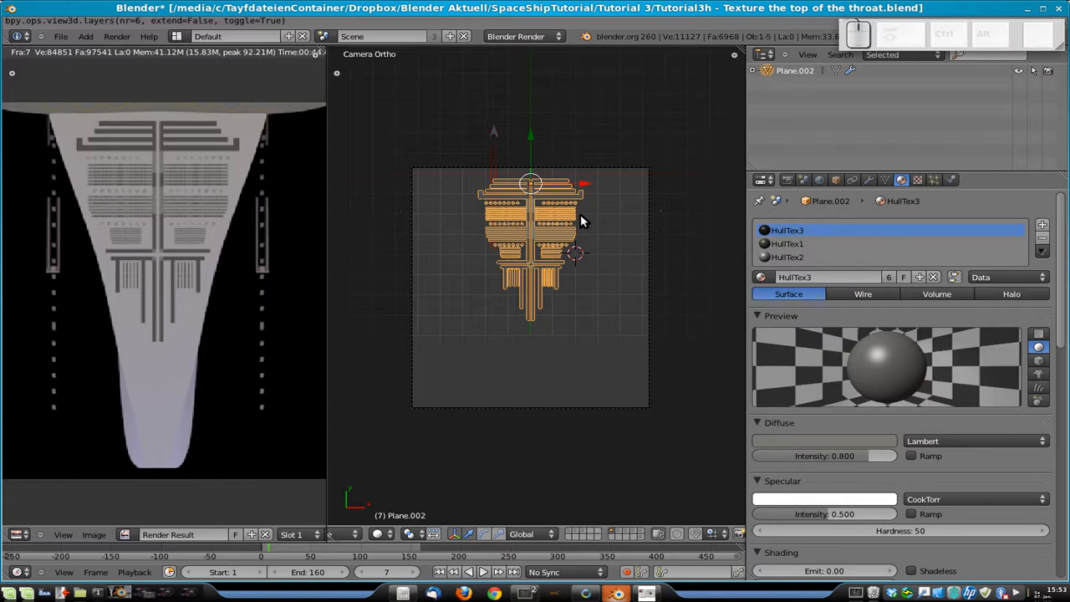
key(6)
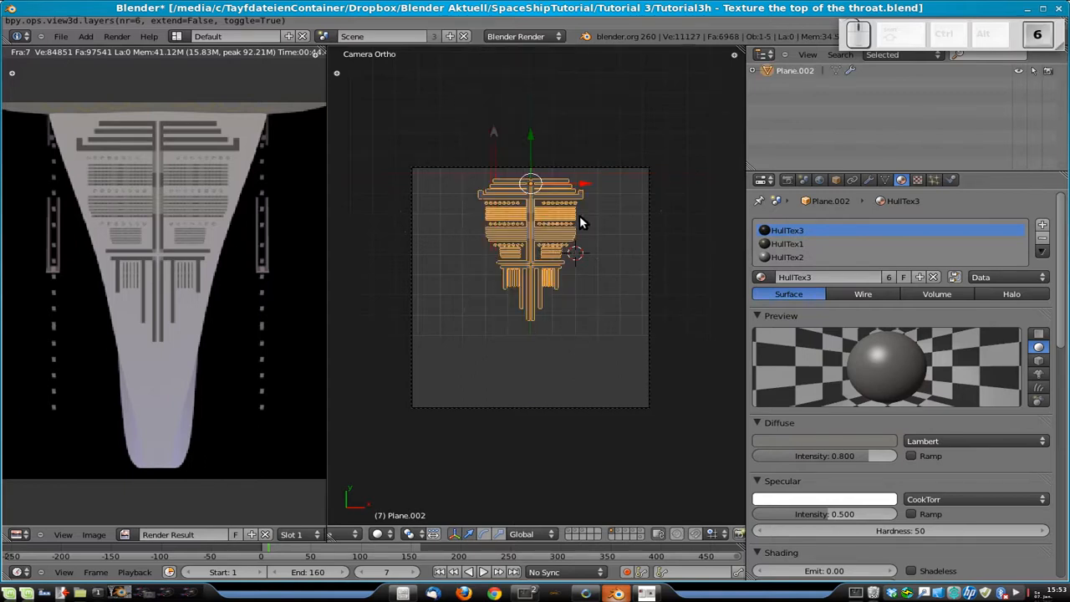
key(m)
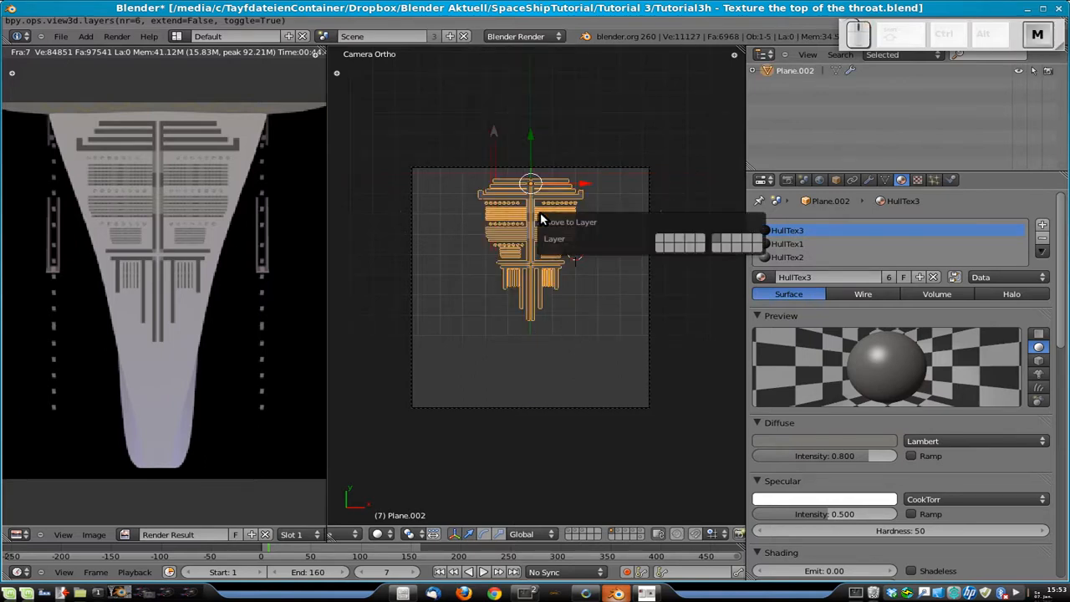
click(729, 241)
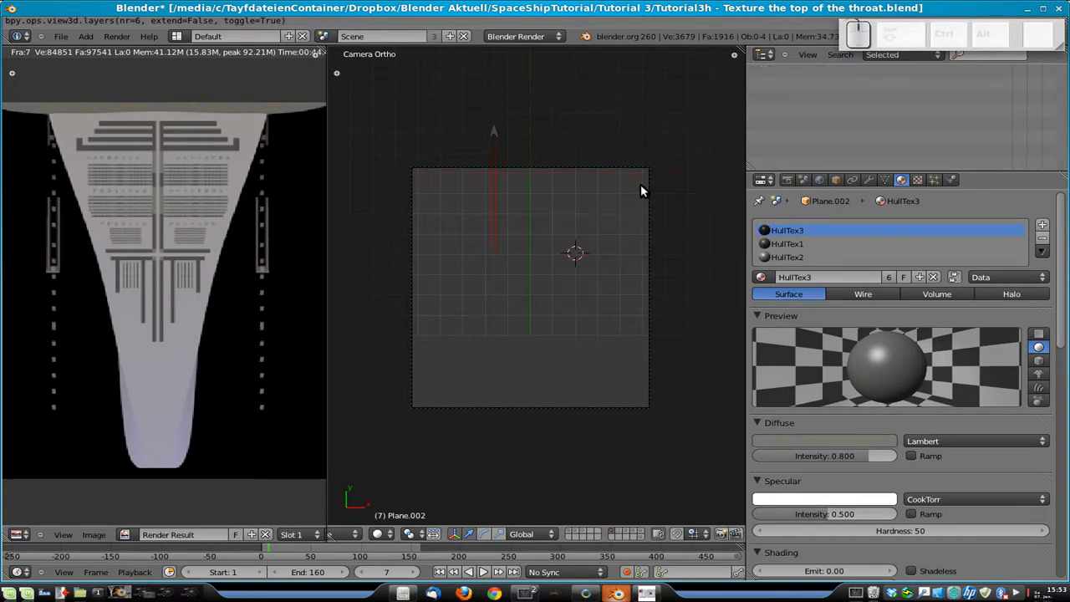
click(618, 529)
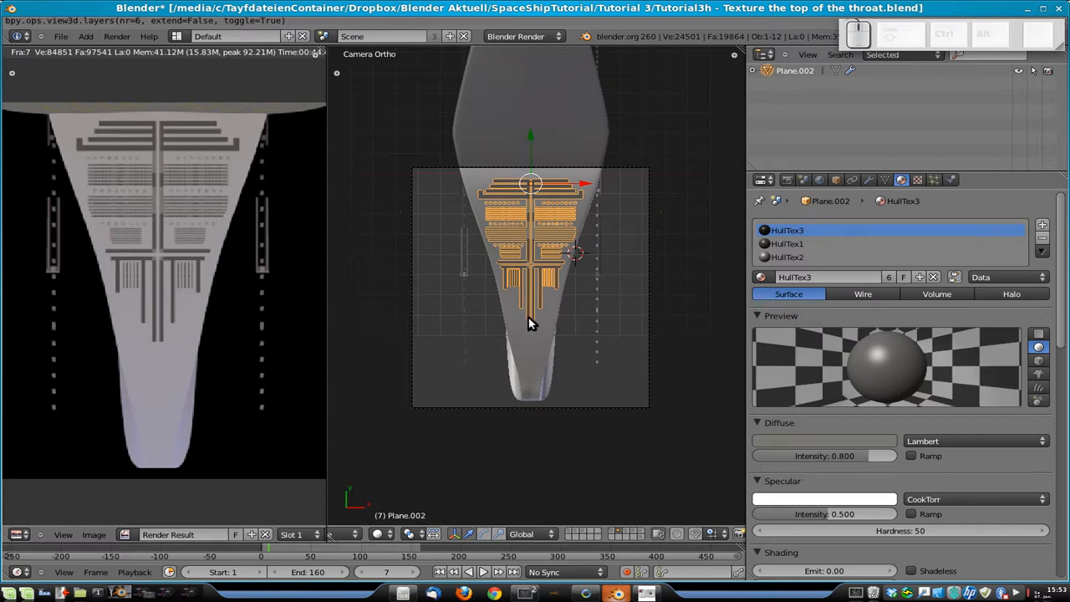
- Stretch the lower end of the panel detail's central vertical bar along Y toward the throat's narrow tip
key(Tab)
scroll(531, 326, up, 5)
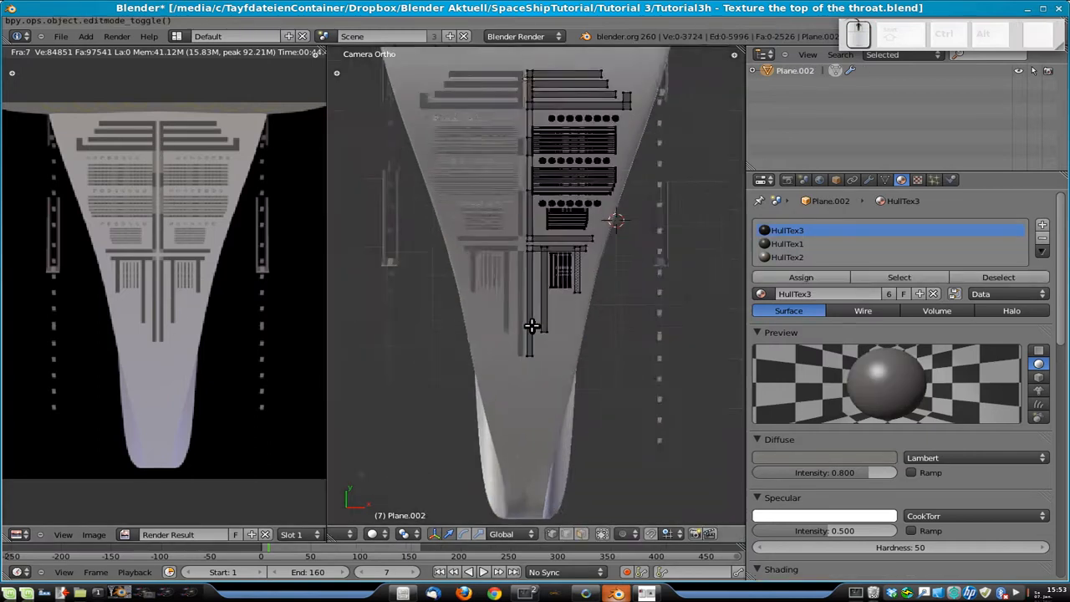
scroll(532, 326, up, 1)
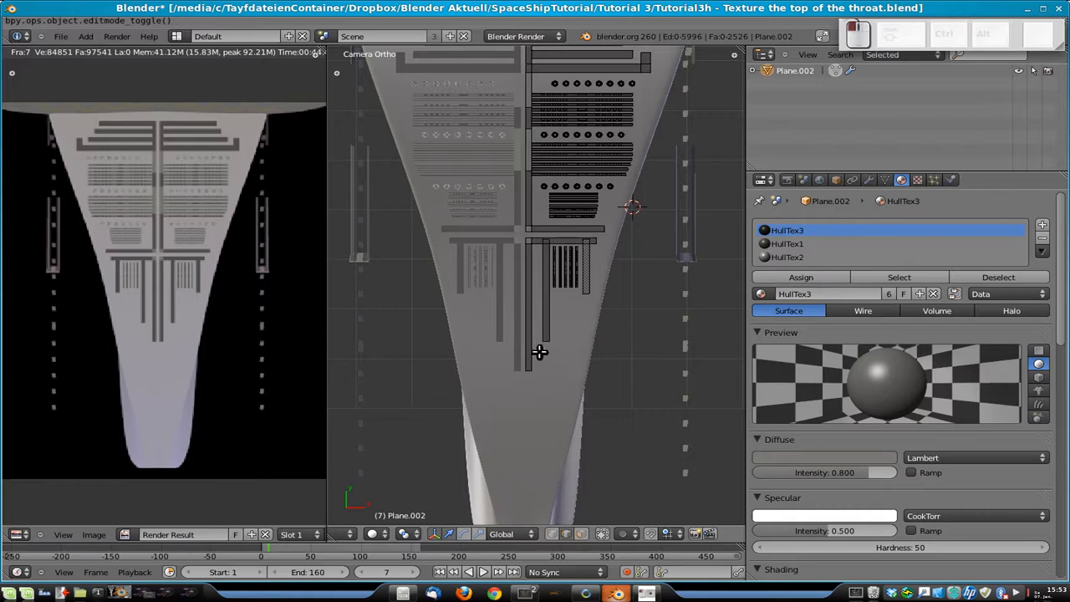
right_click(528, 373)
key(g)
key(x)
key(y)
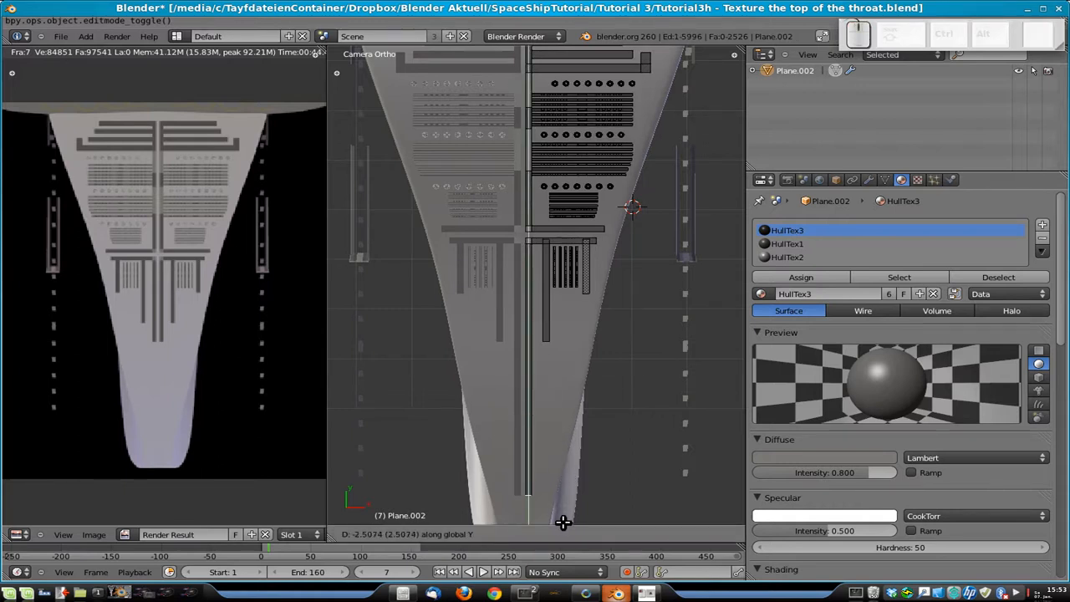
click(563, 524)
- Extend the lower end of the vertical bar beside the central bar by about 2.66 units down along Y
right_click(548, 338)
key(g)
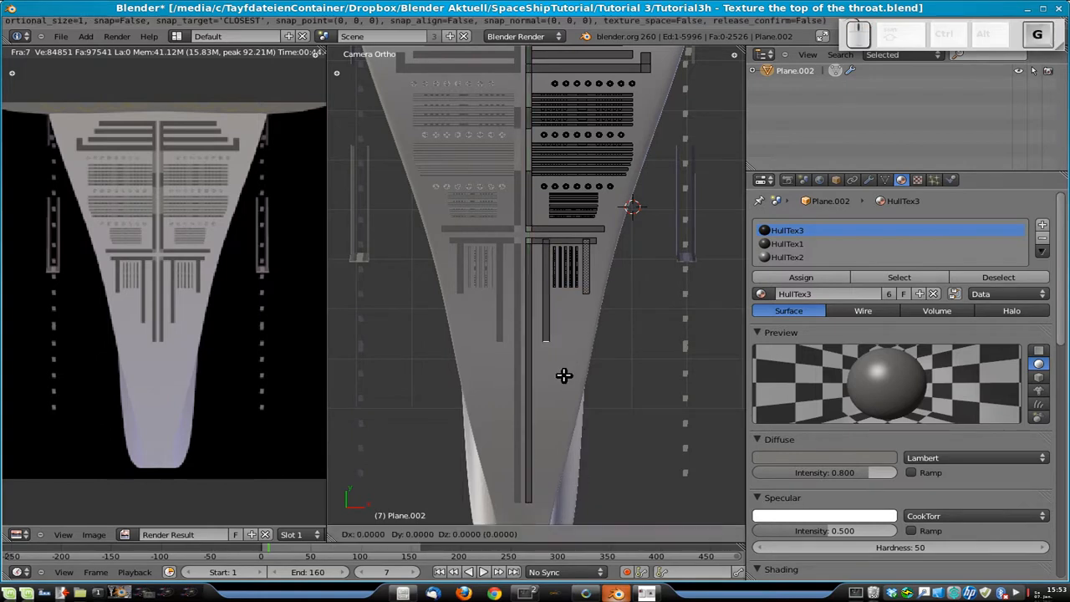
key(x)
key(y)
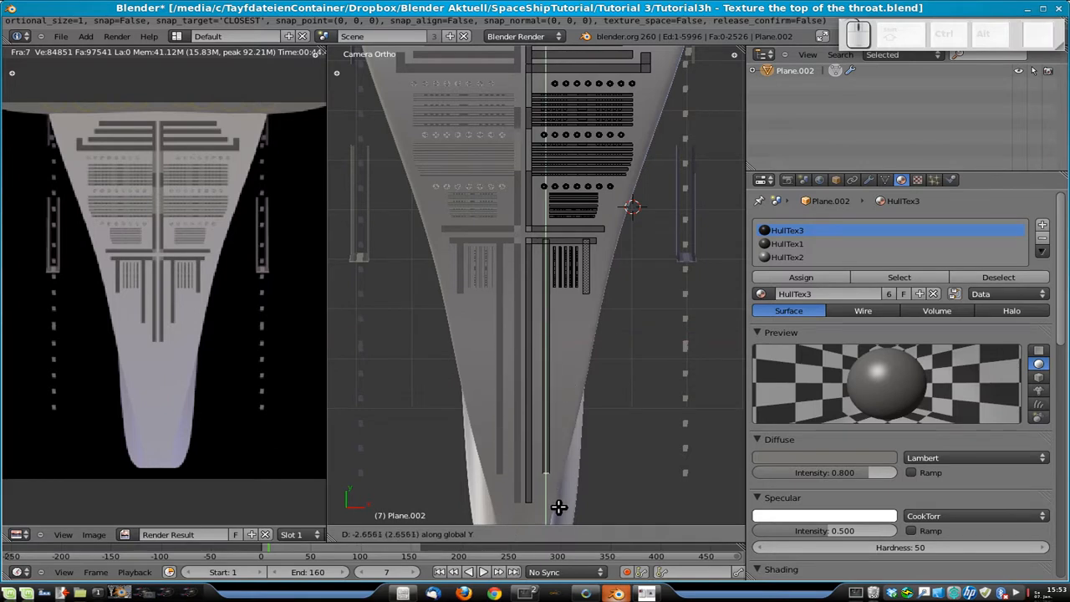
click(558, 507)
- Duplicate the group of five thin vertical strips and place the copy about 1.33 units lower along Y
scroll(626, 296, up, 6)
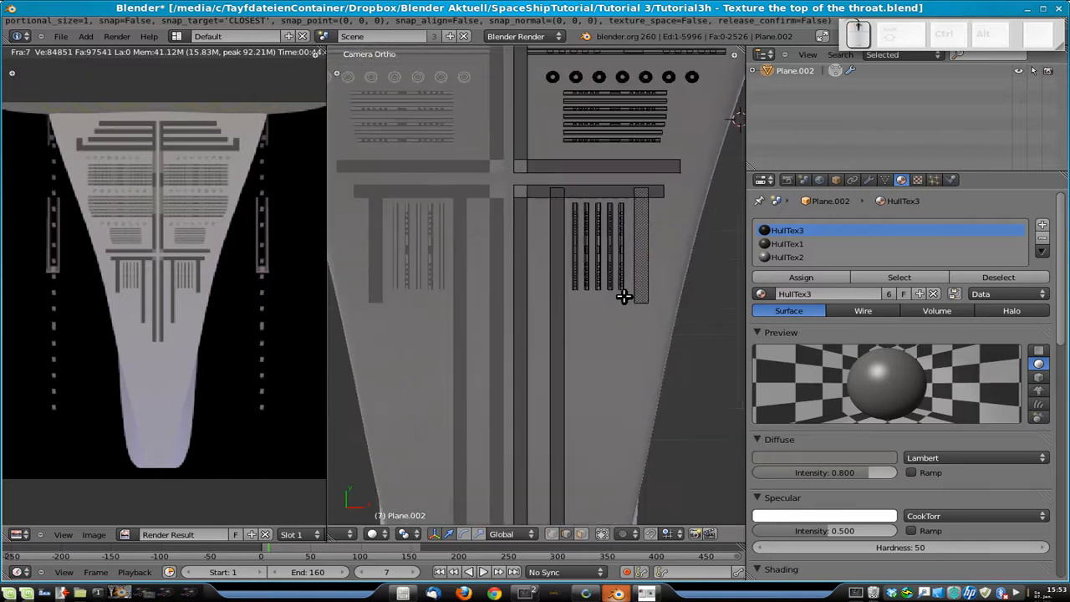
key(a)
key(b)
drag(583, 166, 652, 309)
scroll(652, 308, down, 1)
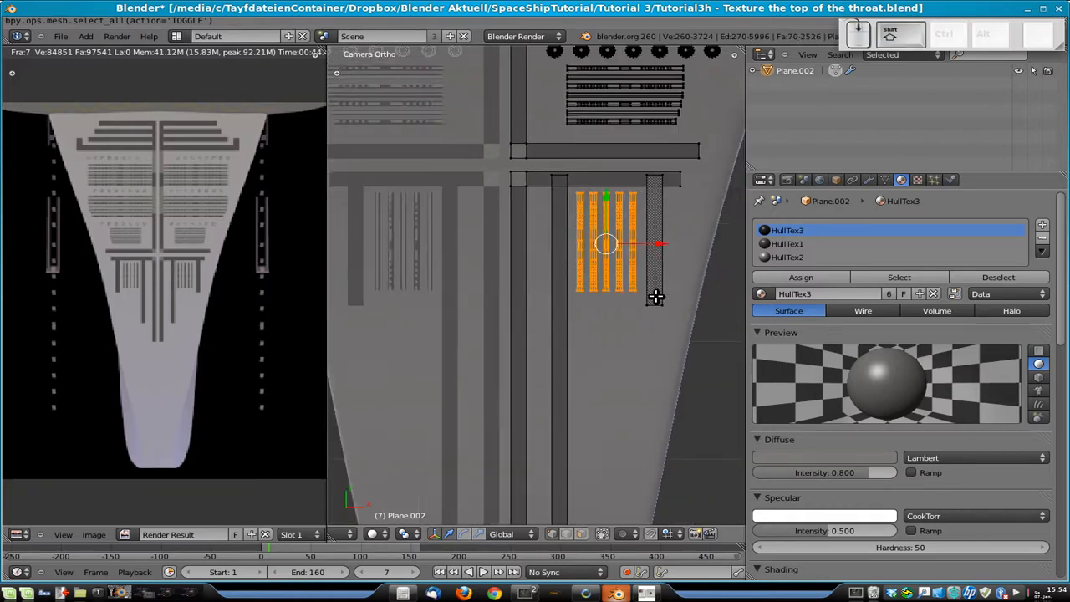
key(shift+d)
key(y)
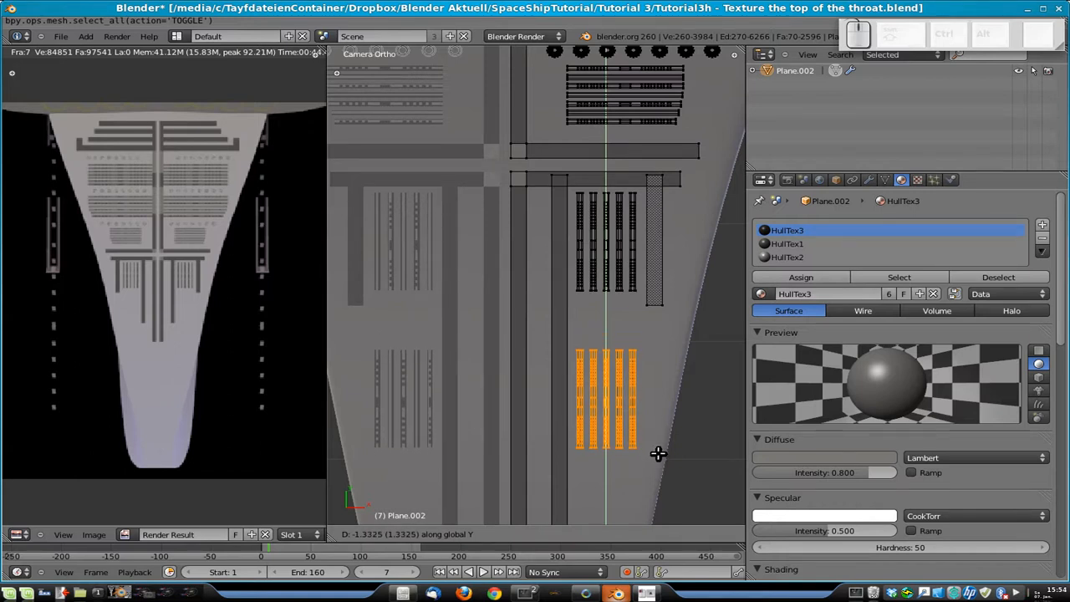
click(658, 454)
- Duplicate the copied strip group again and place it about 1.04 units further down along Y
scroll(645, 399, down, 3)
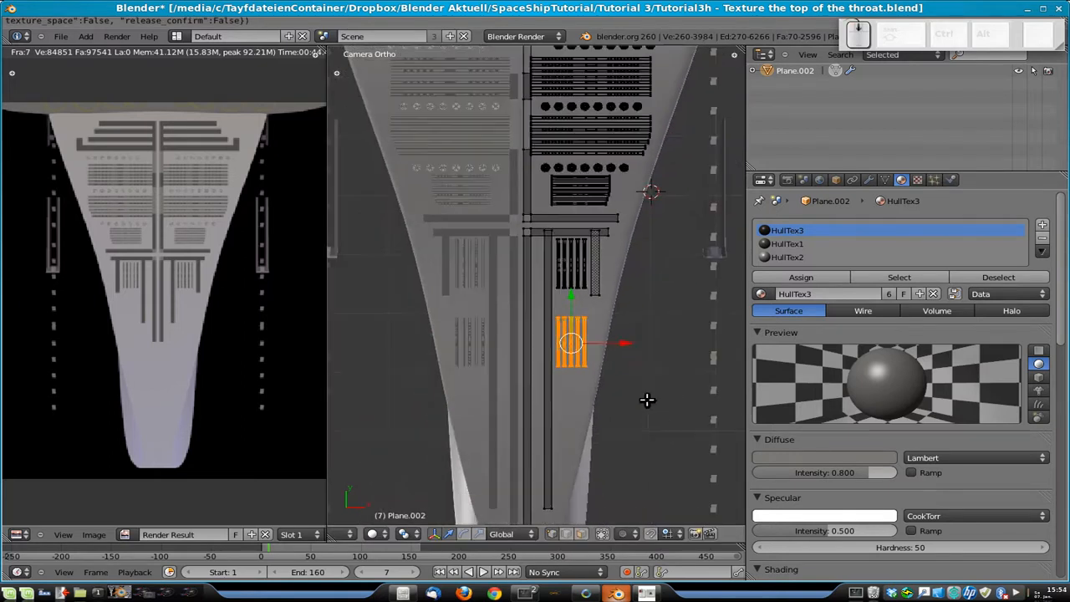
key(shift+d)
key(y)
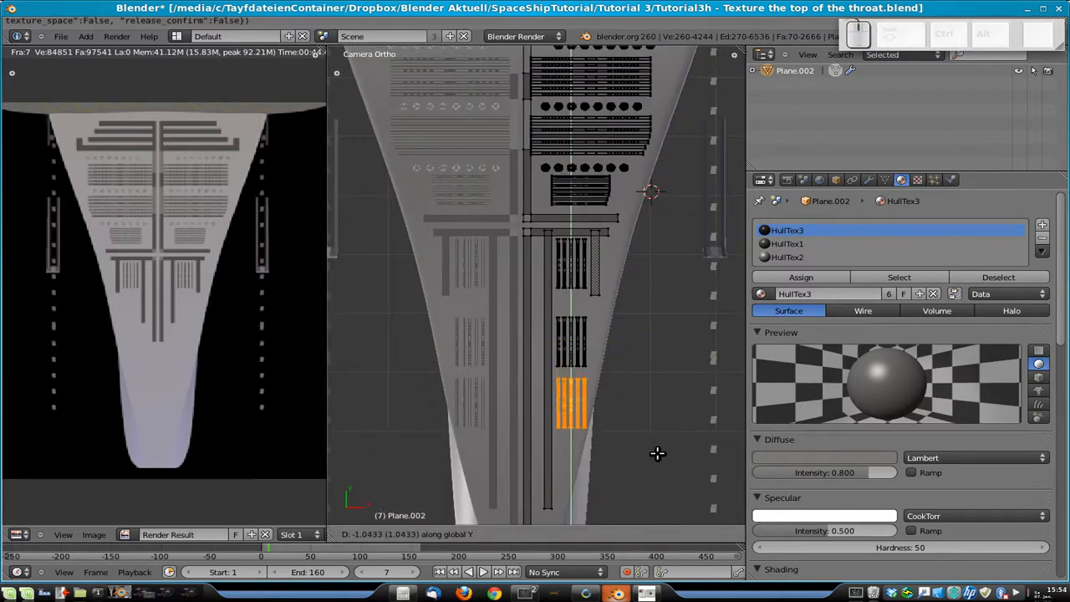
click(658, 454)
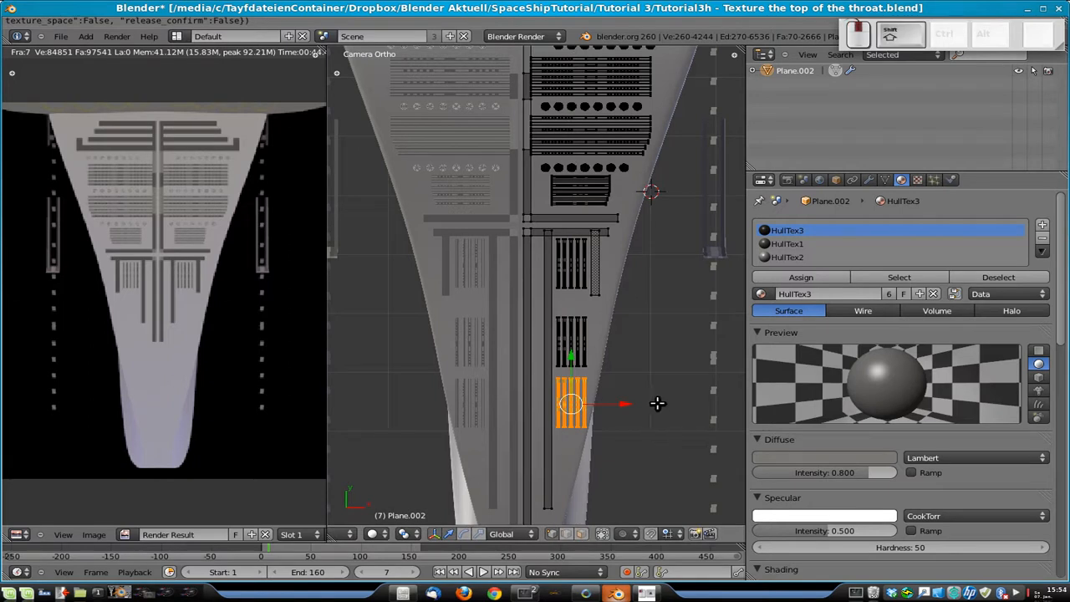
- Delete the outermost strip of the lowest strip group and leave mesh editing
shift+middle_drag(657, 401, 649, 323)
scroll(649, 326, up, 3)
key(a)
key(b)
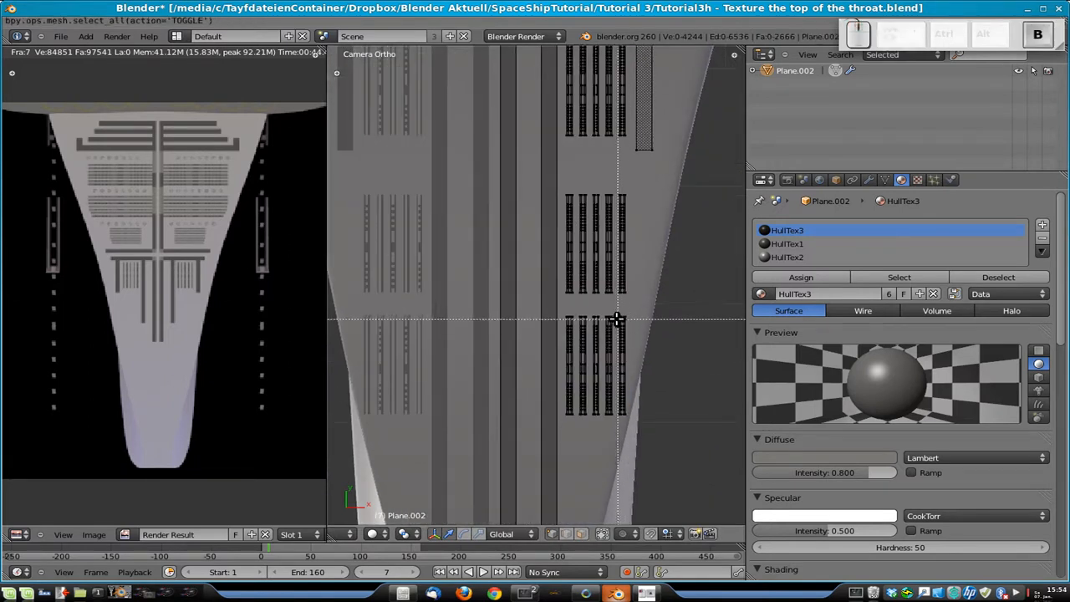
drag(619, 311, 641, 432)
key(b)
drag(621, 311, 645, 431)
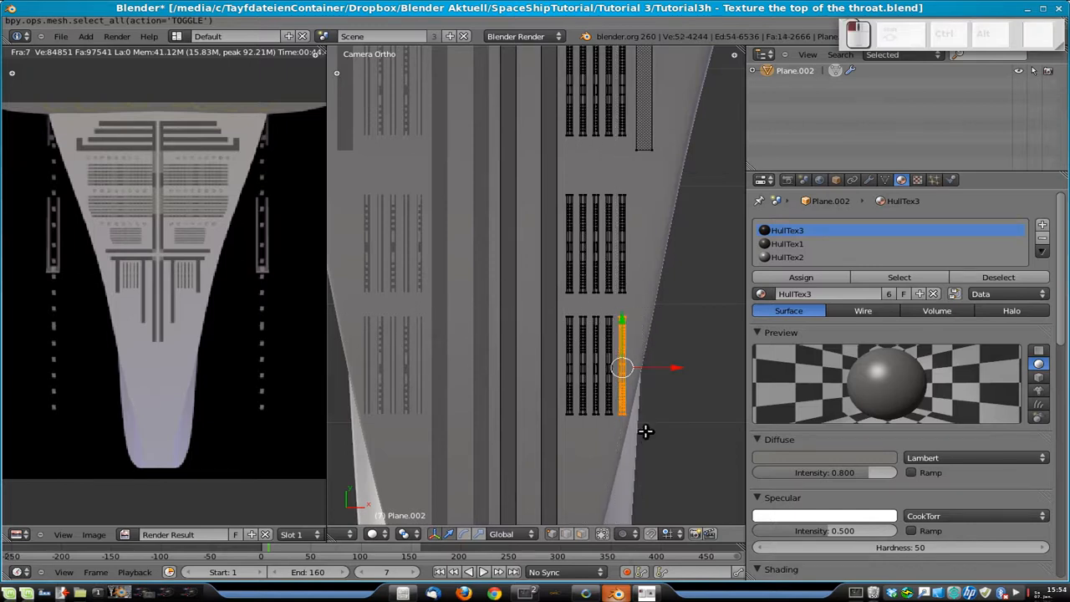
key(x)
click(647, 424)
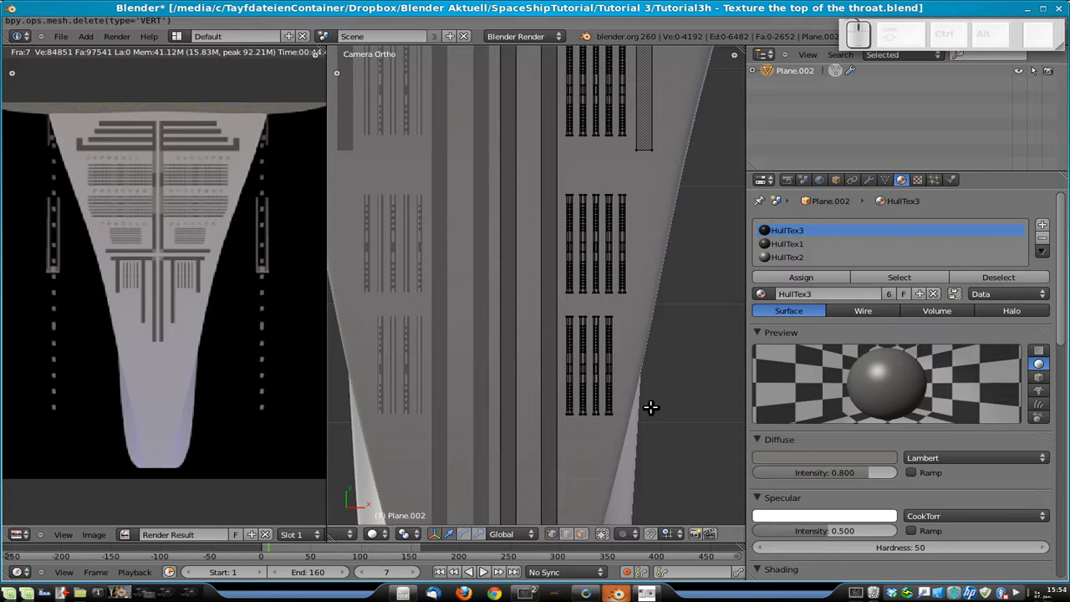
key(Tab)
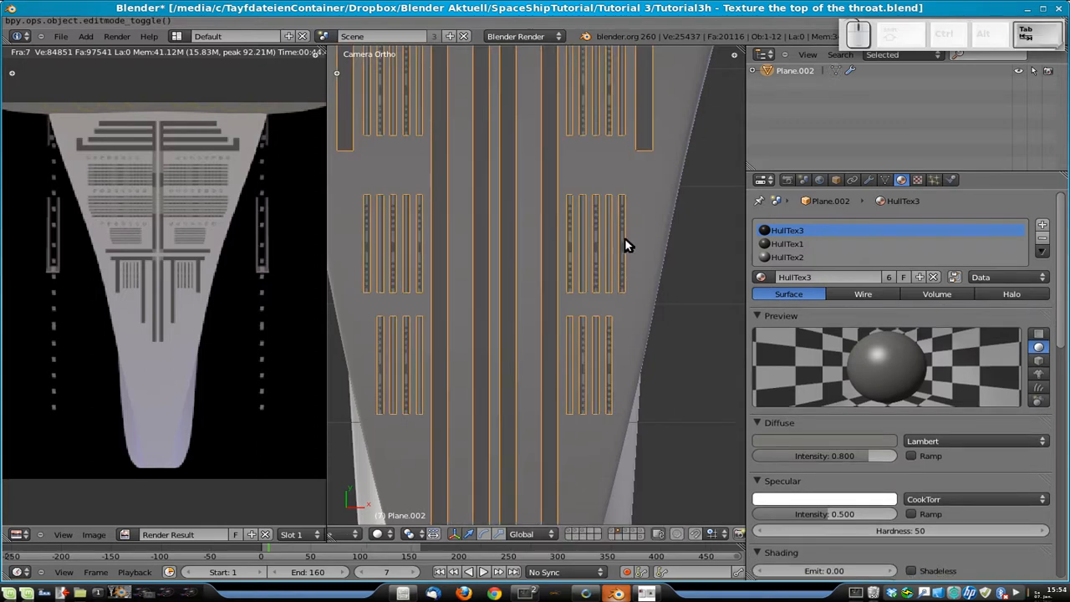
- Duplicate in place the light square face where the central bar meets the lower crossbar
key(shift+c)
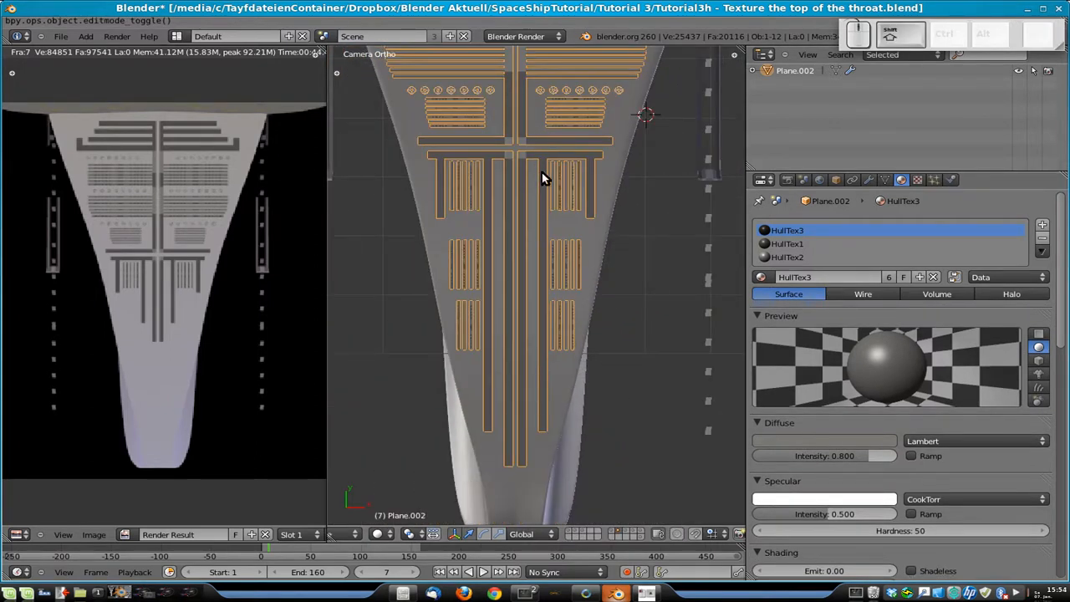
shift+middle_drag(626, 161, 645, 278)
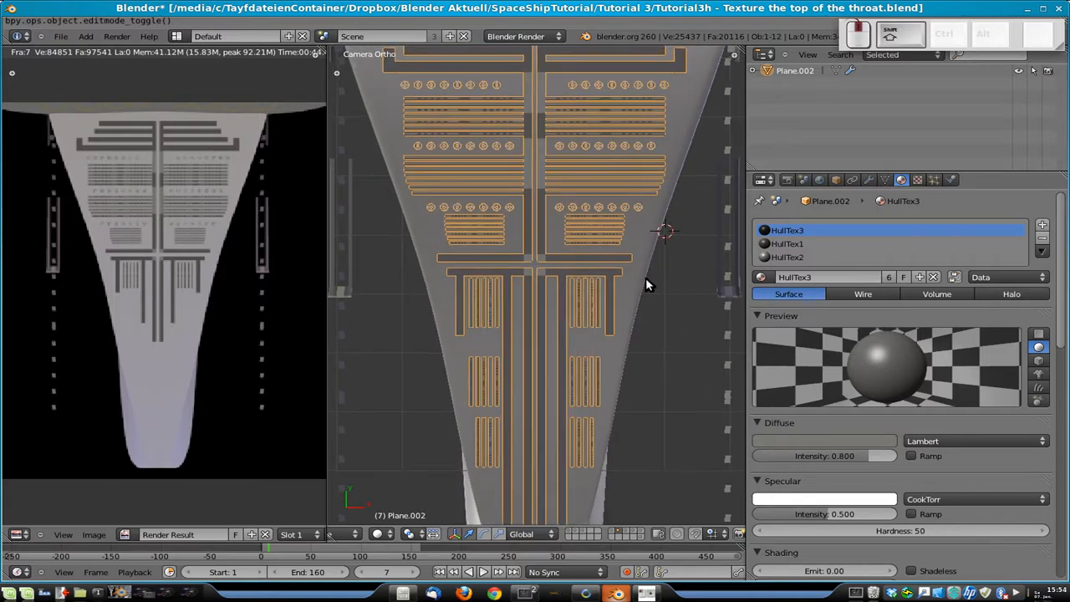
key(Tab)
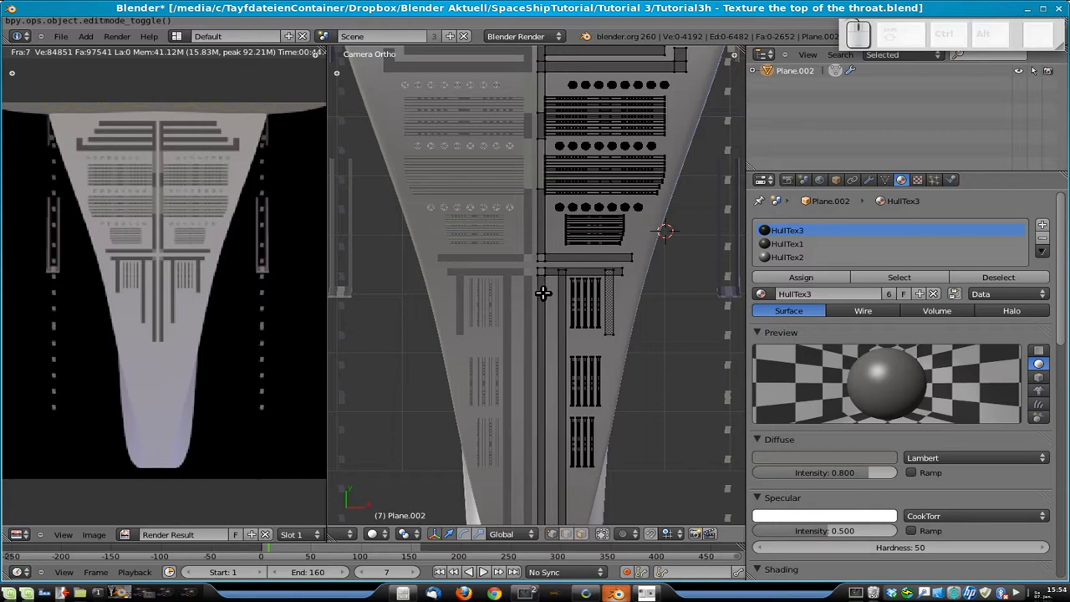
scroll(542, 293, up, 2)
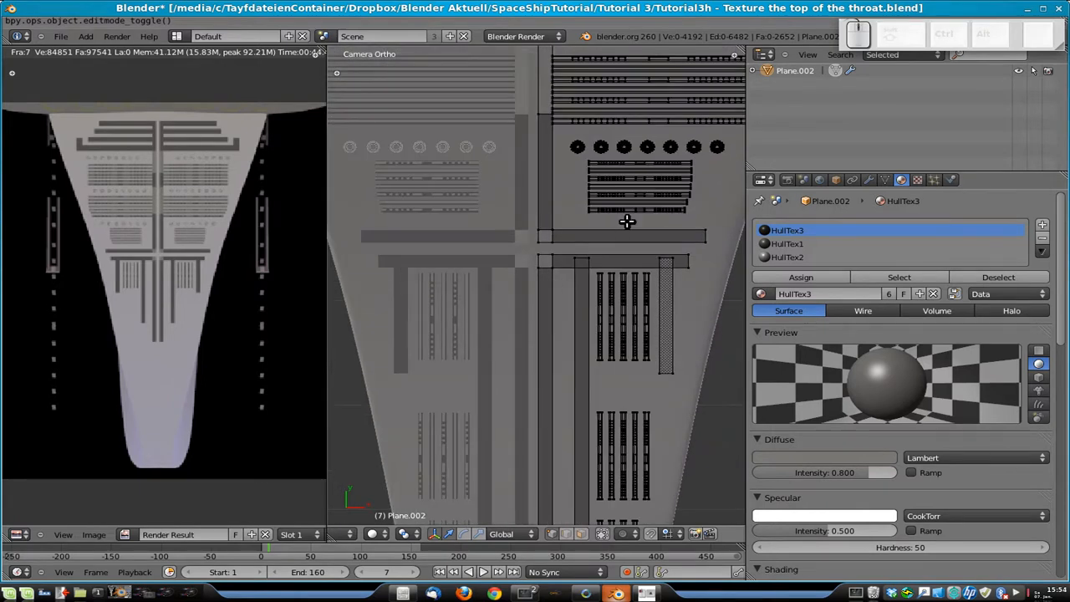
scroll(623, 227, up, 1)
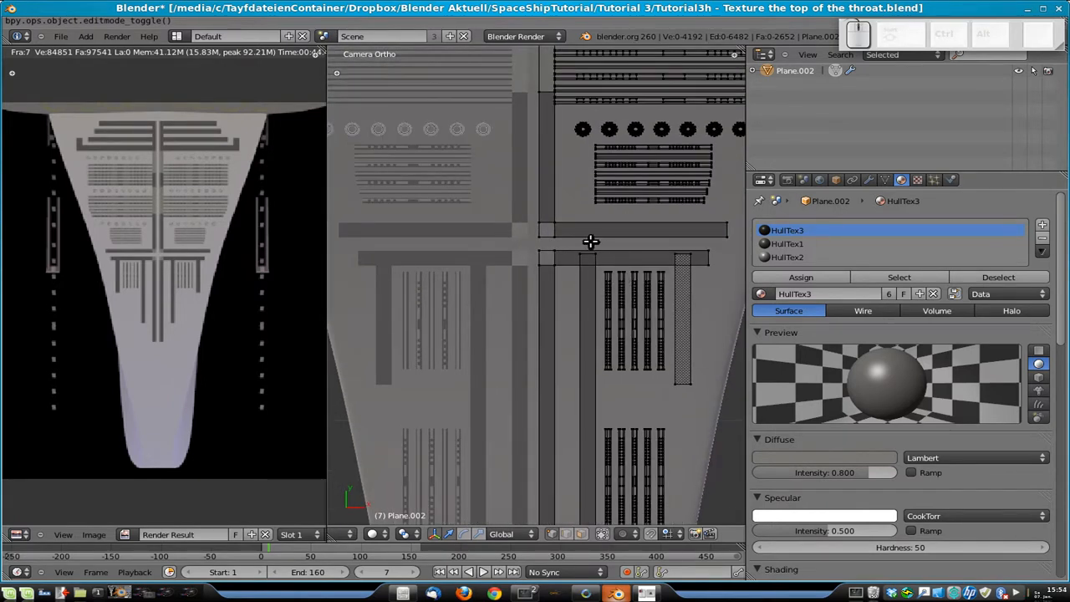
click(582, 534)
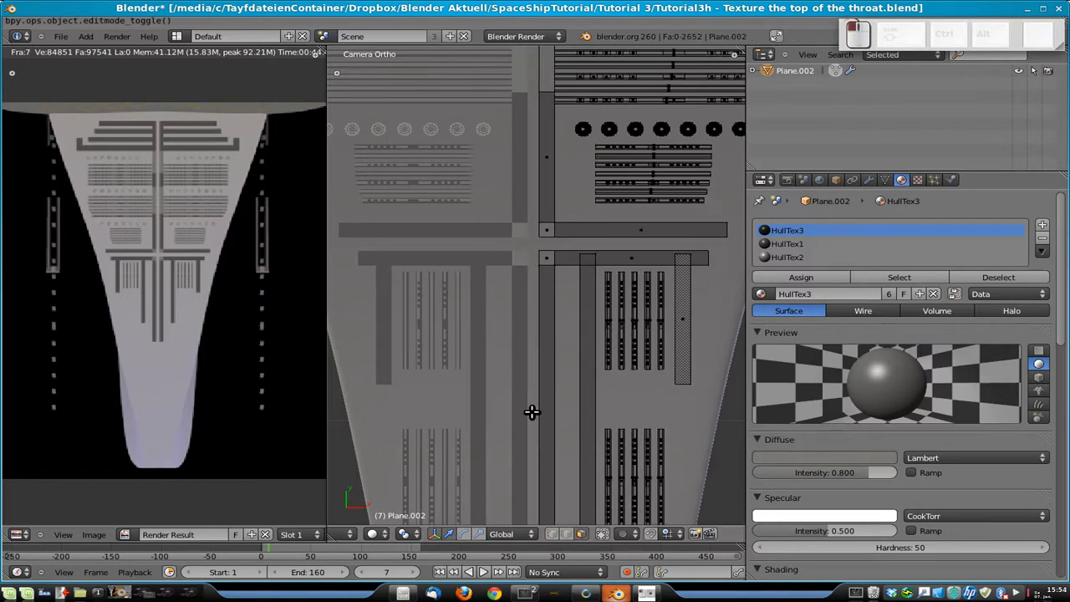
right_click(542, 259)
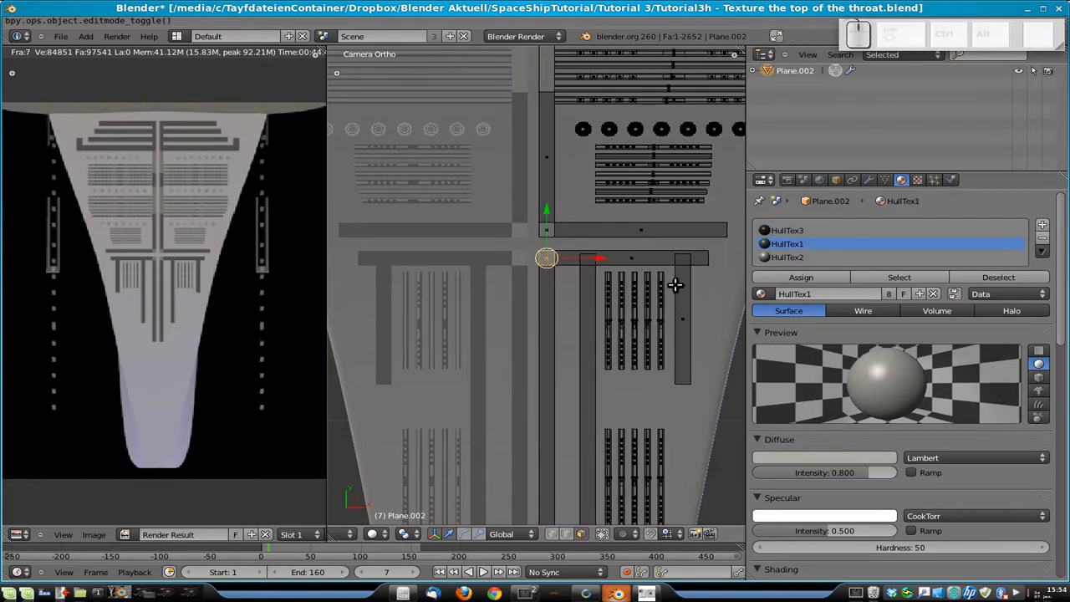
key(shift+d)
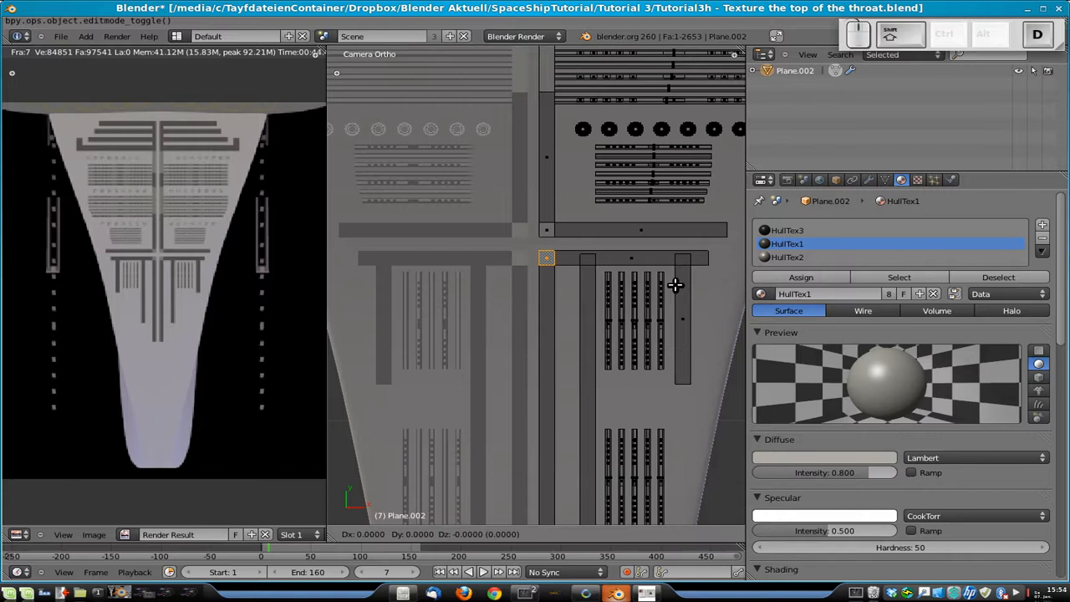
right_click(676, 285)
- Raise the duplicated square face slightly along Z so it sits above the central bar
middle_drag(606, 462, 640, 385)
scroll(637, 367, up, 5)
shift+middle_drag(603, 124, 547, 322)
scroll(556, 305, up, 3)
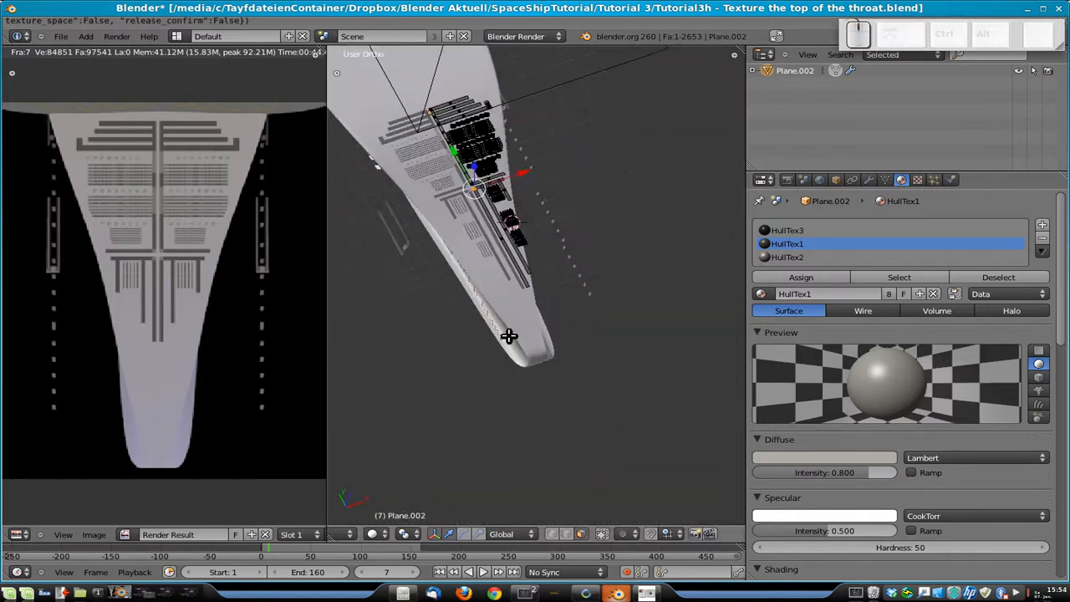
key(KP_7)
key(KP_Decimal)
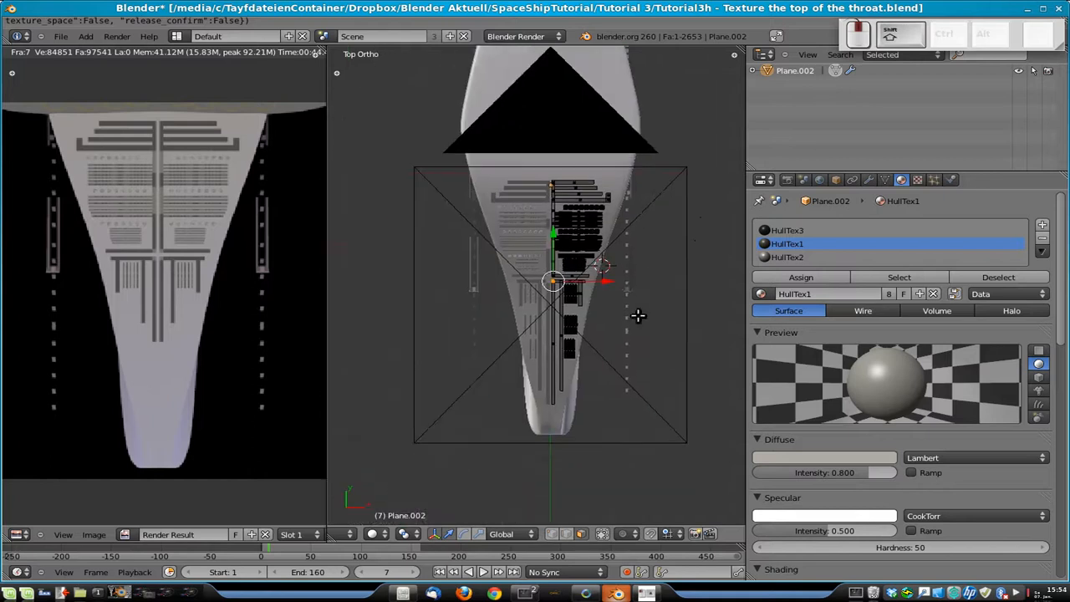
scroll(639, 310, up, 5)
shift+middle_drag(636, 330, 544, 496)
shift+middle_drag(602, 205, 533, 326)
scroll(533, 326, up, 3)
shift+middle_drag(533, 266, 509, 470)
shift+middle_drag(533, 289, 616, 449)
shift+middle_drag(535, 259, 515, 351)
shift+middle_drag(422, 216, 451, 296)
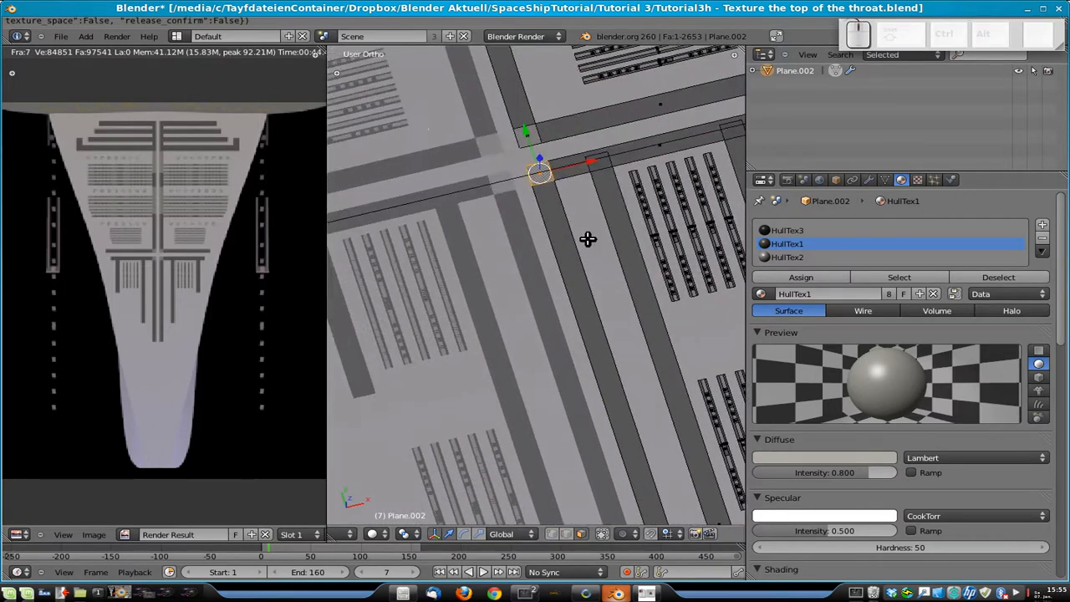
key(g)
key(z)
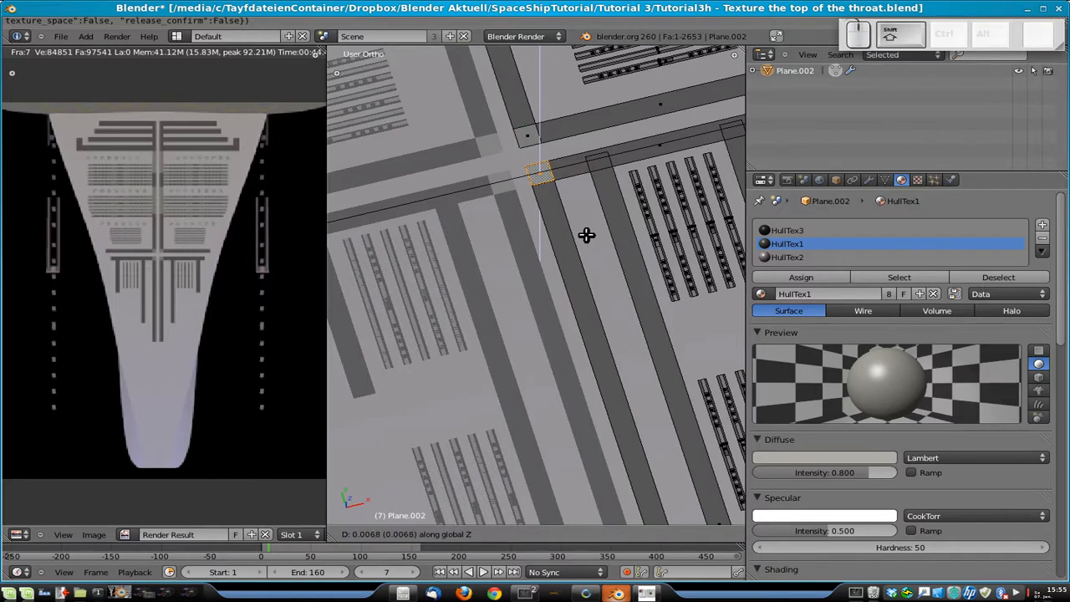
click(586, 232)
- Inspect from the side how the panel detail sits above the throat hull
key(KP_7)
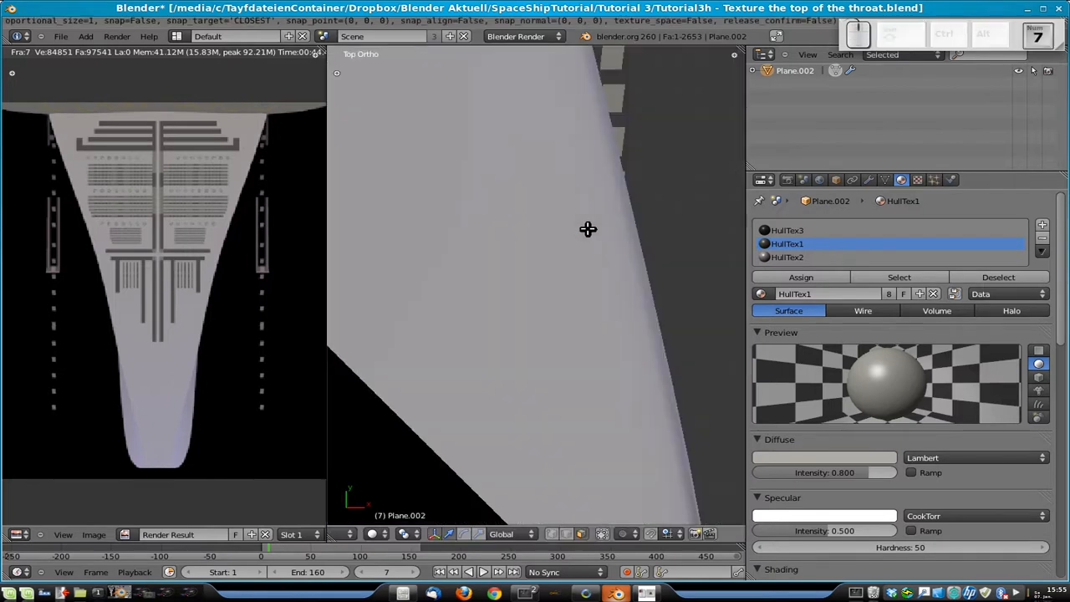
scroll(442, 382, down, 11)
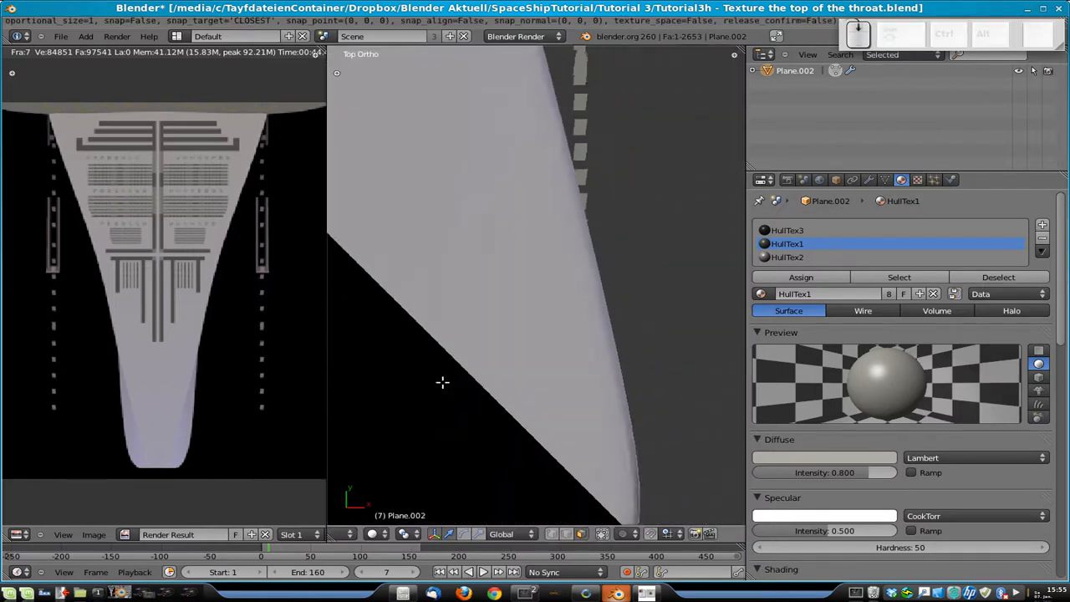
shift+middle_drag(526, 389, 583, 152)
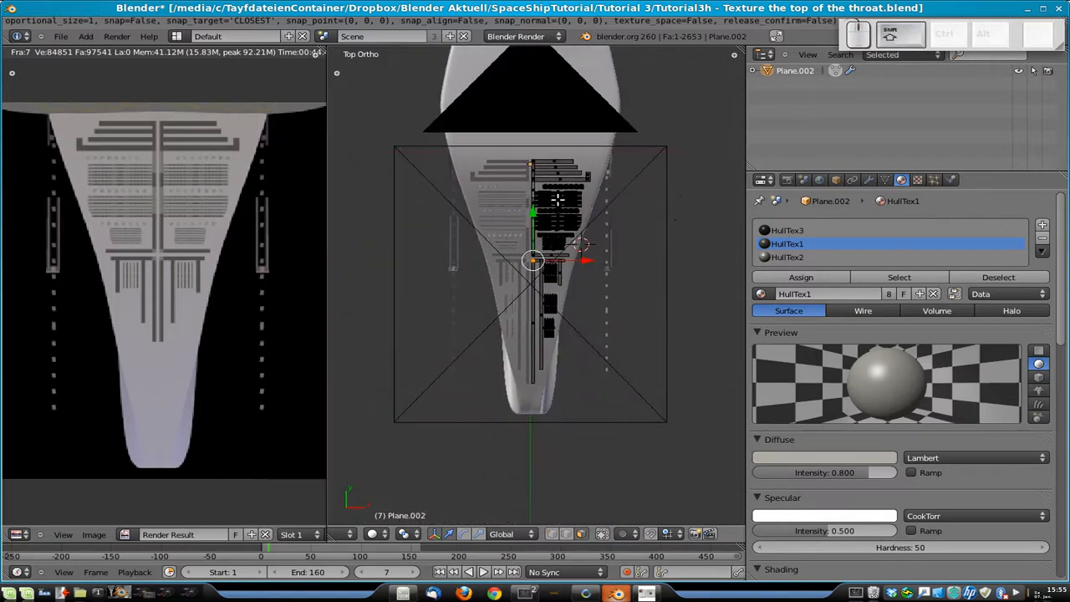
key(KP_3)
shift+middle_drag(461, 197, 480, 222)
scroll(480, 222, down, 3)
shift+drag(613, 194, 608, 301)
scroll(617, 290, up, 6)
scroll(613, 284, up, 2)
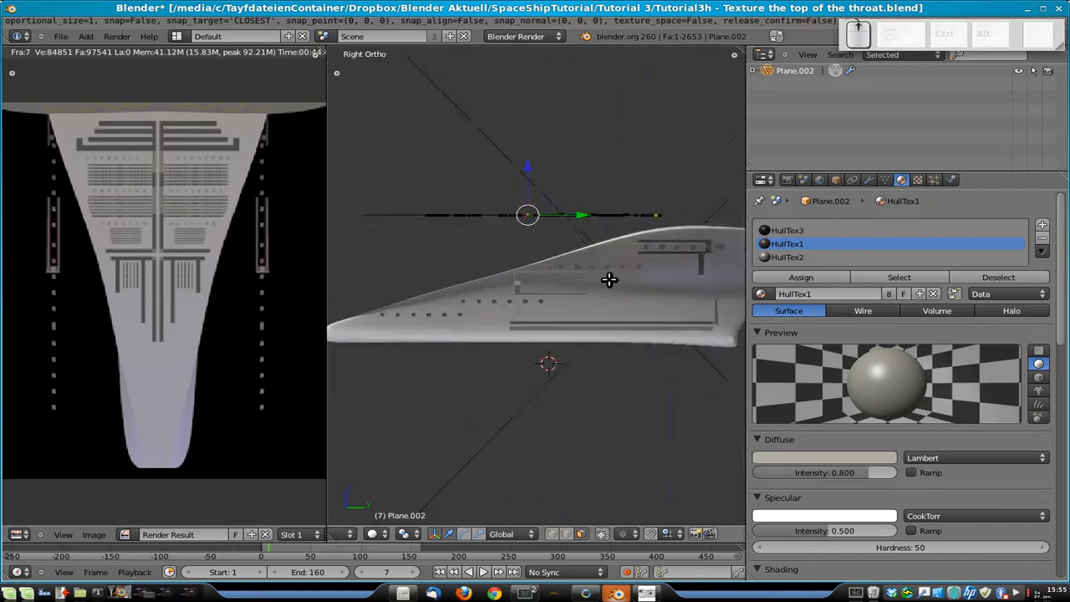
- Move the raised square about 0.30 units down along Y from above and scale it to about half the bar's width
key(KP_7)
scroll(596, 285, up, 5)
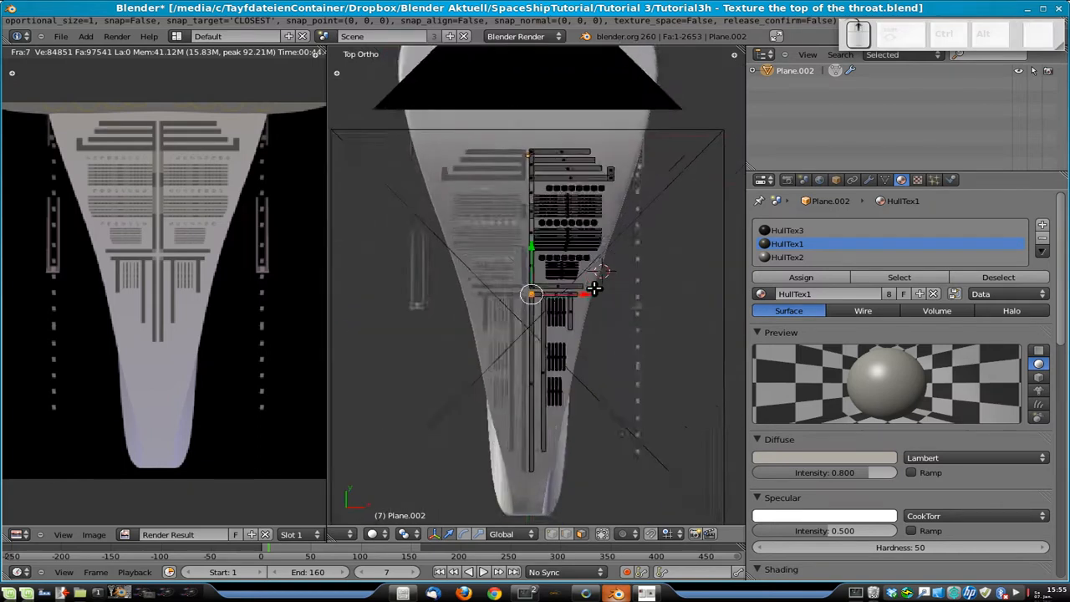
shift+scroll(599, 277, down, 5)
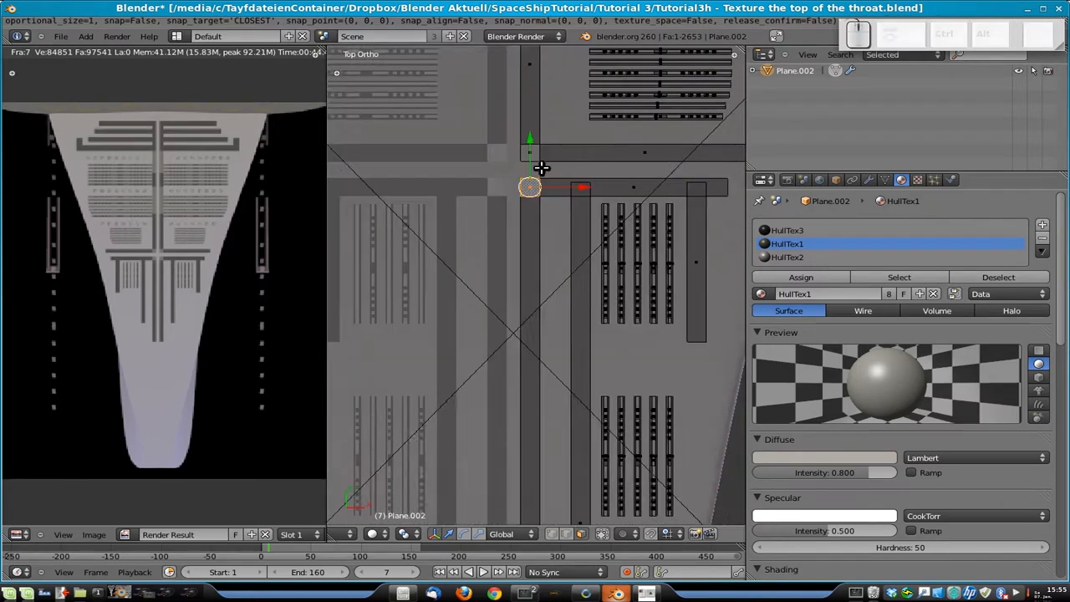
key(g)
key(y)
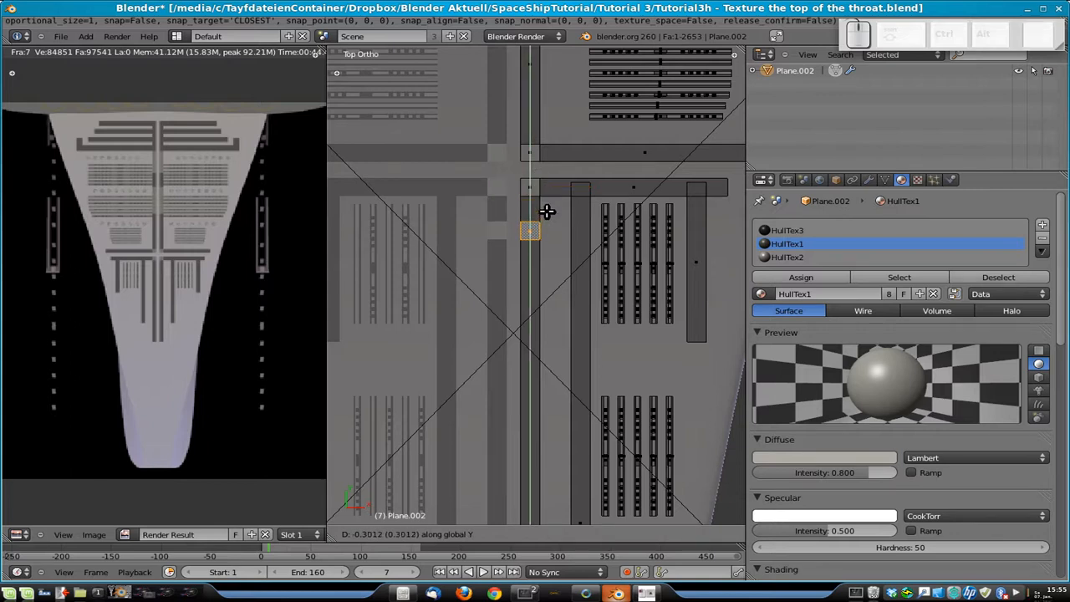
click(536, 208)
key(s)
click(536, 208)
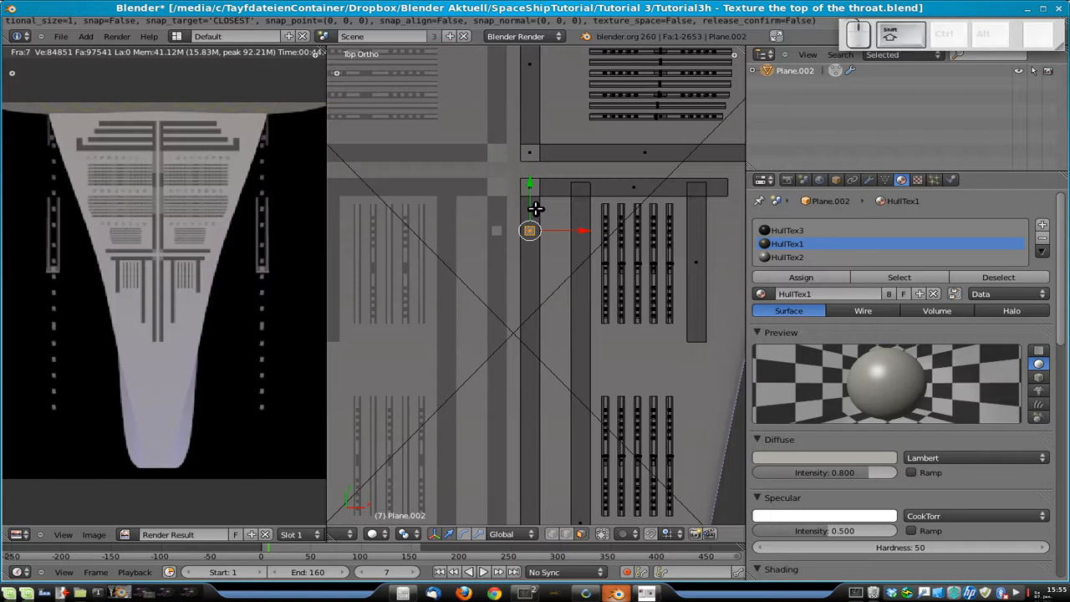
- Try a copy of the small square 0.1 units down along Y, and delete that copy
key(g)
text(y)
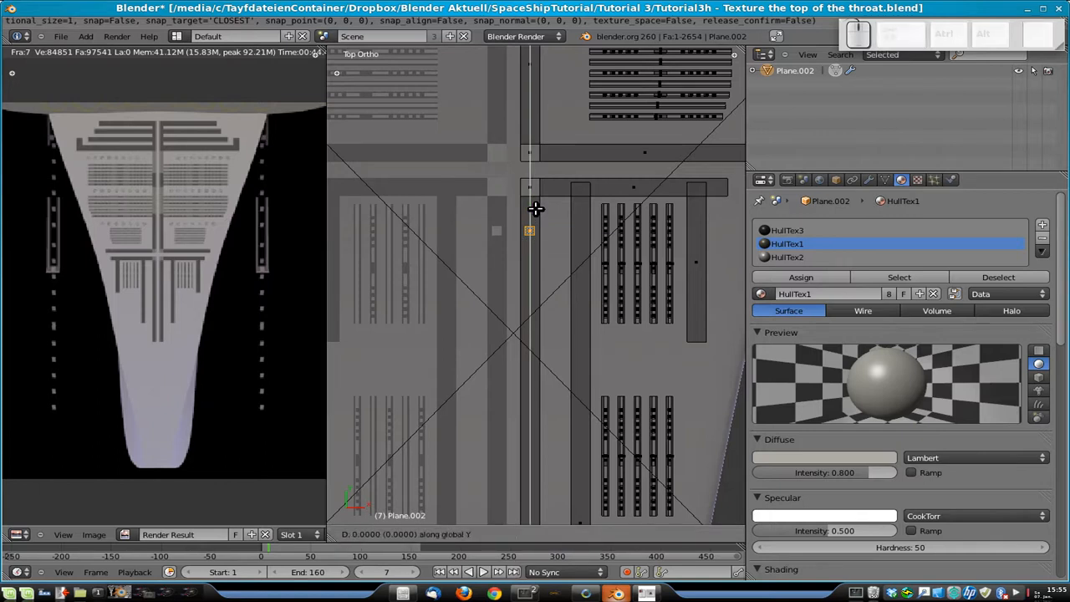
text(0.1-)
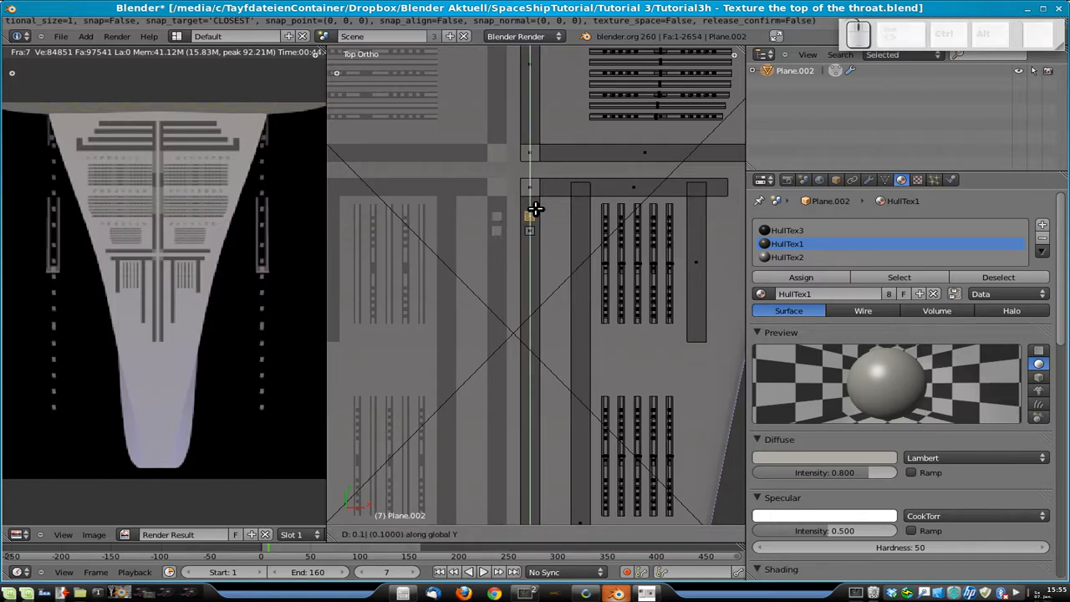
key(Return)
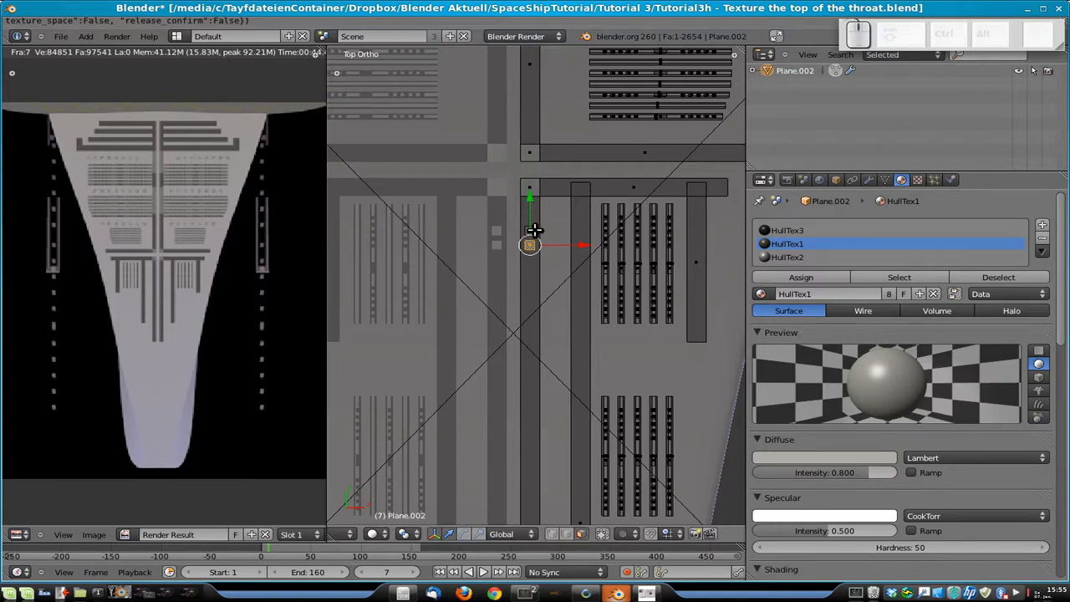
shift+middle_drag(561, 256, 566, 201)
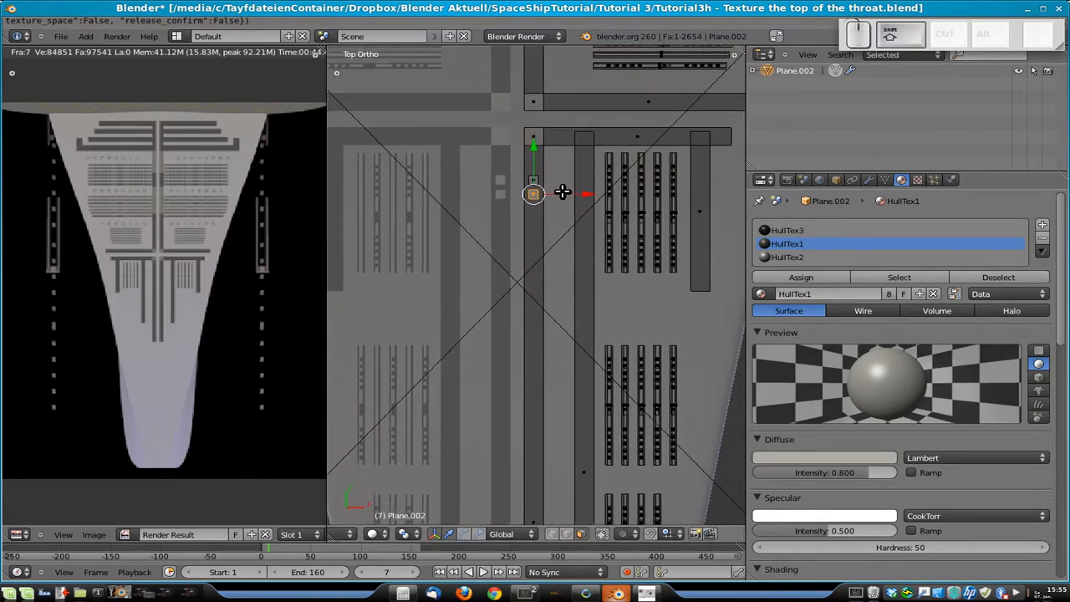
key(x)
click(566, 191)
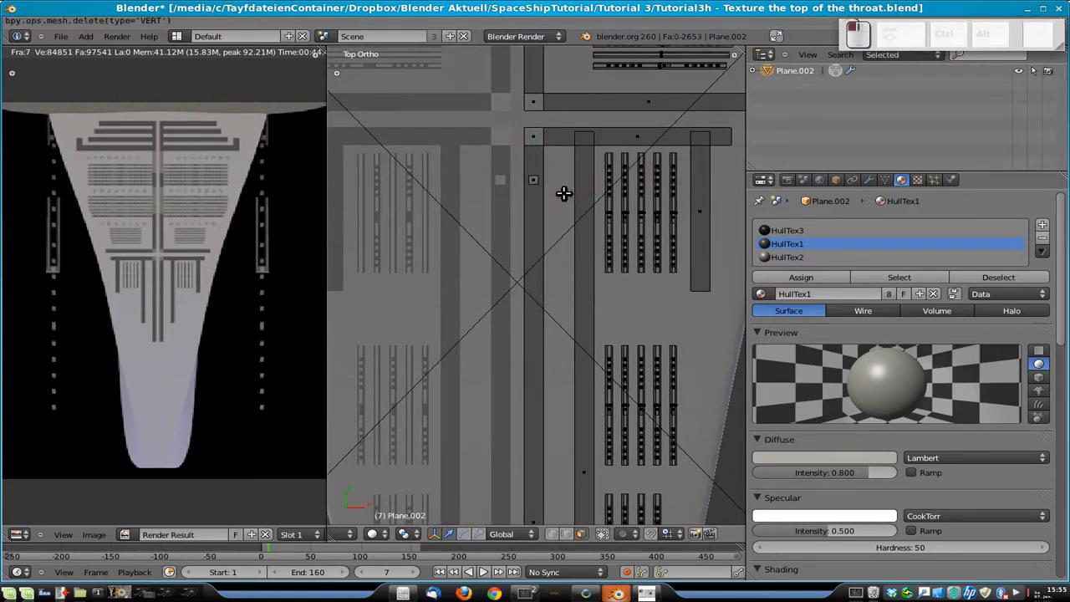
- Move the remaining small square down along Y to near the lower end of the central bar
key(l)
key(g)
key(y)
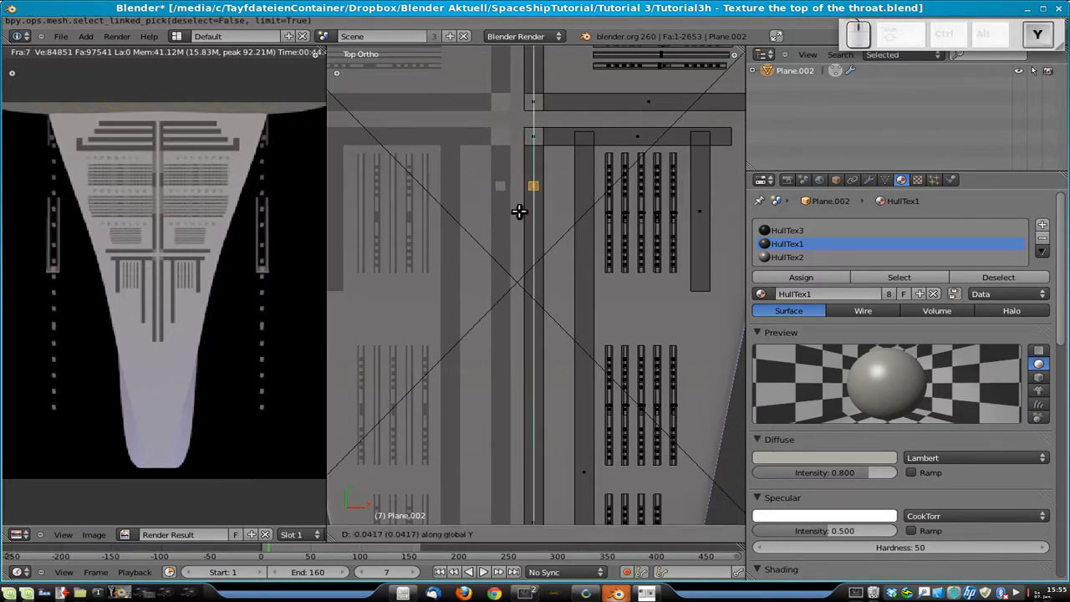
scroll(506, 429, down, 4)
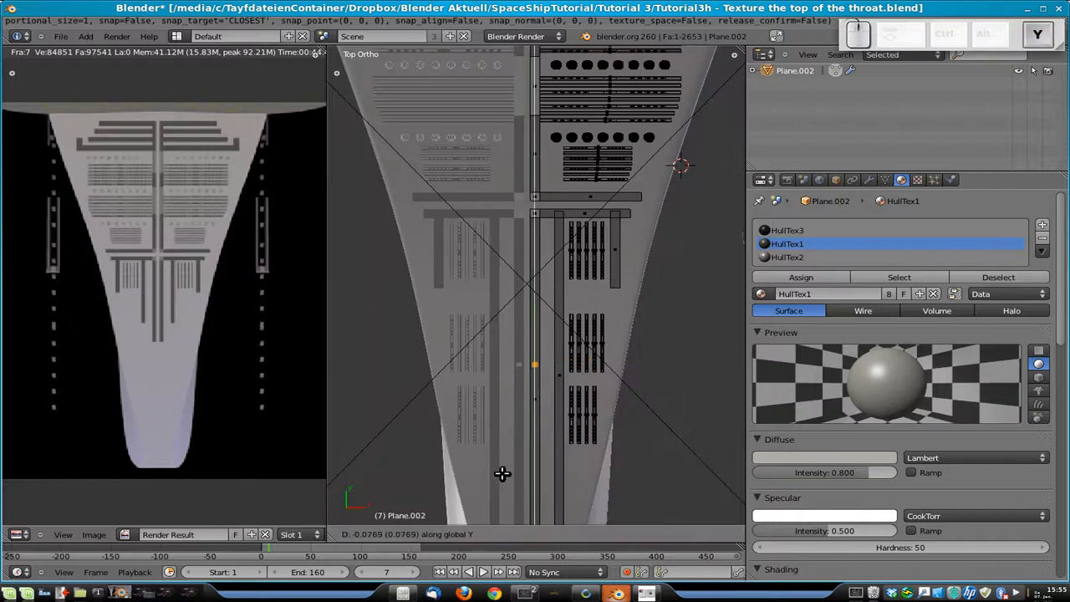
scroll(501, 489, down, 4)
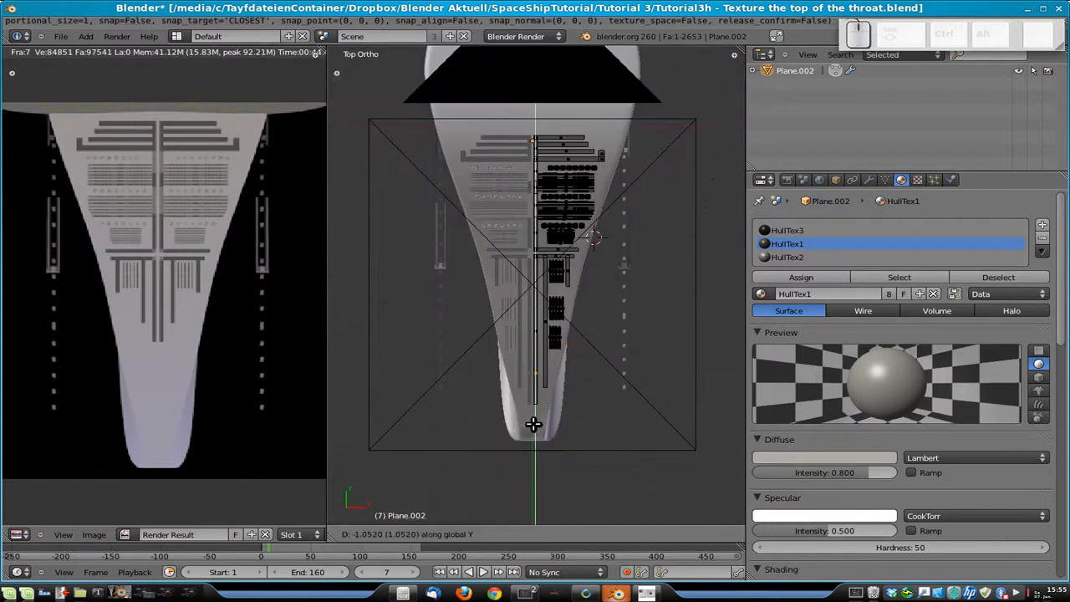
click(542, 419)
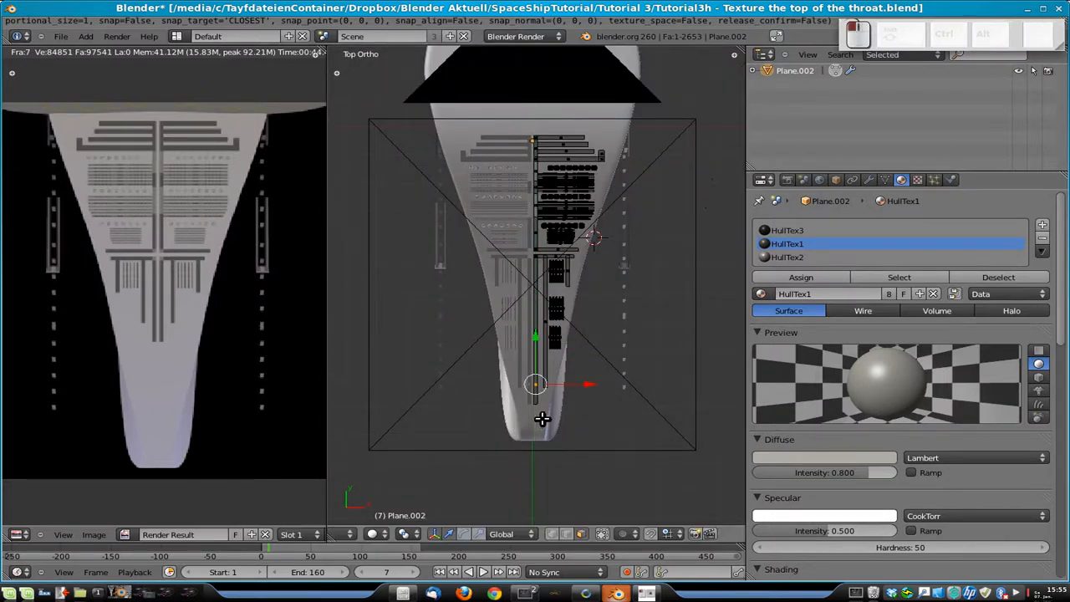
- Duplicate the small square repeatedly upward along Y at 0.1-unit spacing to form a column of ten squares on the central bar
scroll(544, 418, up, 5)
shift+scroll(543, 276, down, 3)
scroll(541, 303, up, 6)
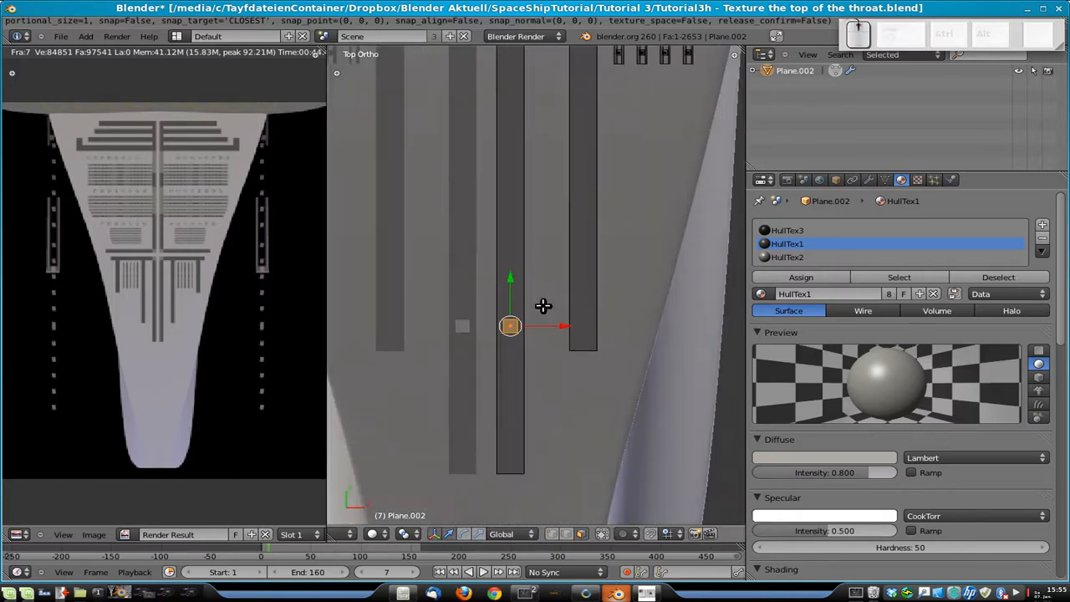
key(g)
text(y)
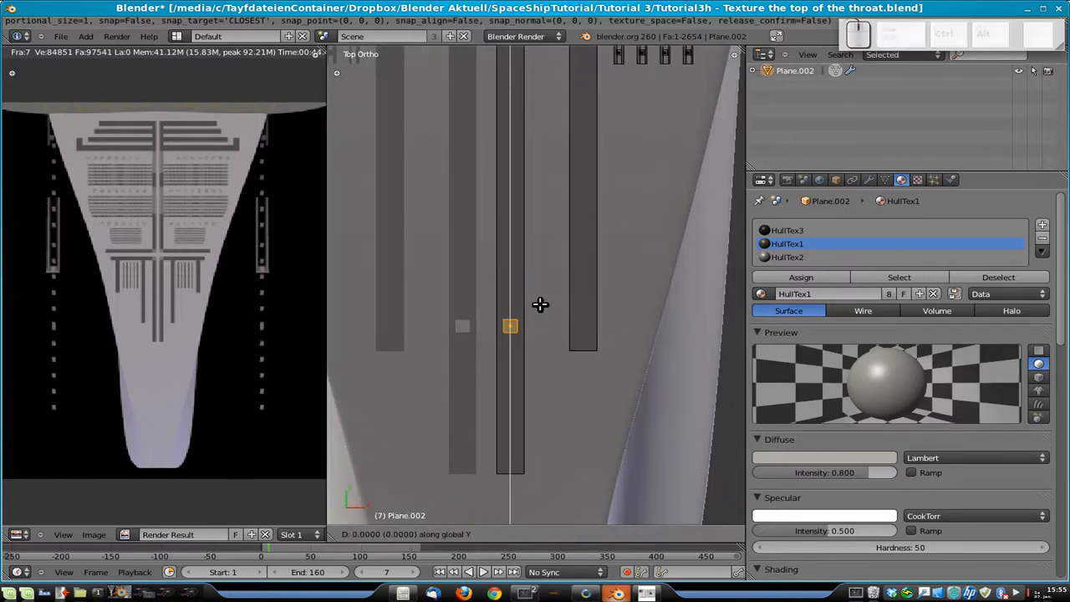
text(.1)
key(Return)
key(shift+d)
text(y.1)
key(Return)
key(shift+d)
text(y.1)
key(Return)
key(shift+d)
text(y.1)
key(Return)
key(shift+d)
text(y.1)
key(Return)
key(shift+d)
text(y.1)
key(Return)
key(shift+d)
text(y.1)
key(Return)
key(shift+d)
text(x.1)
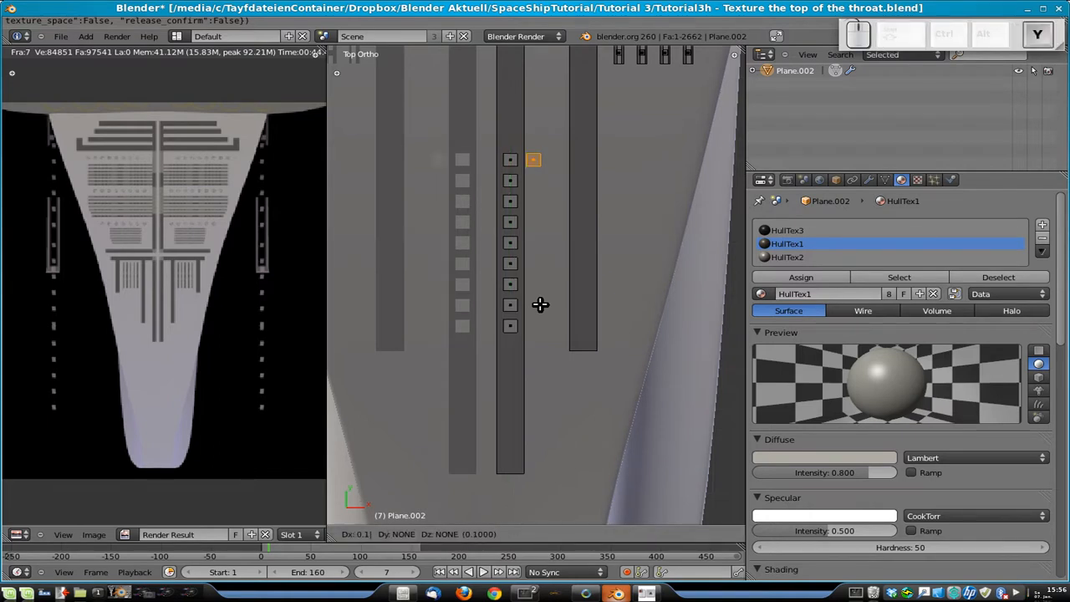
text(y)
key(Return)
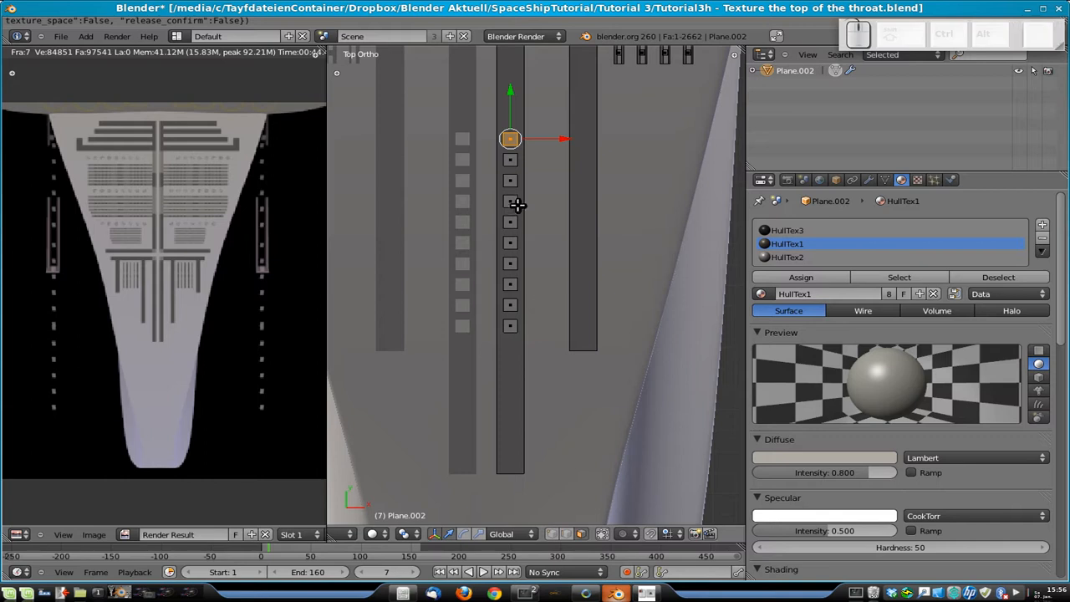
- Select all ten small squares on the central bar and duplicate them 1 unit up along Y
scroll(518, 201, down, 4)
scroll(544, 215, up, 4)
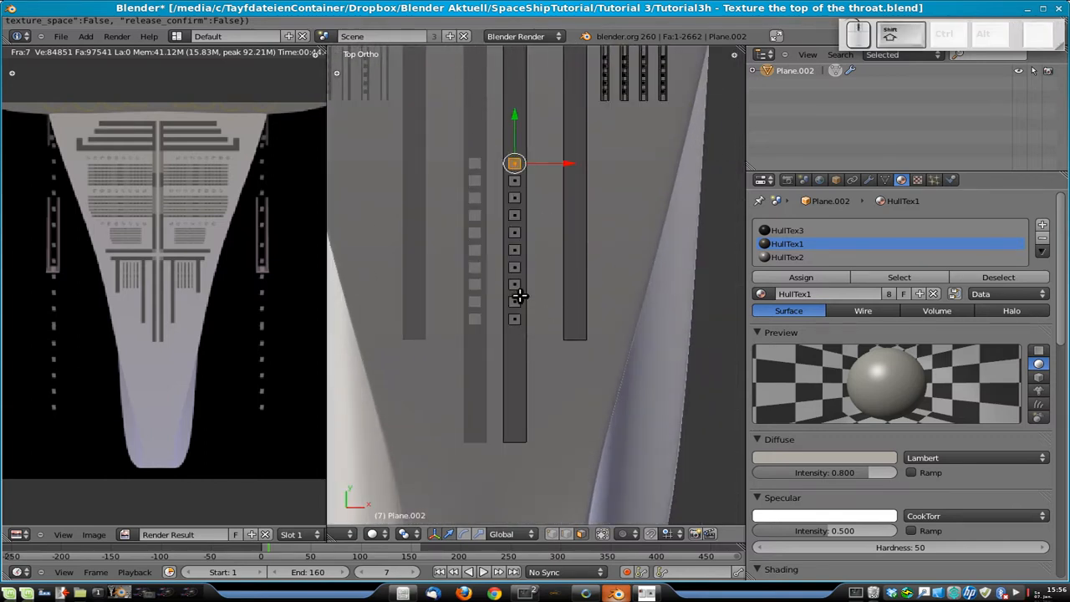
shift+right_click(512, 267)
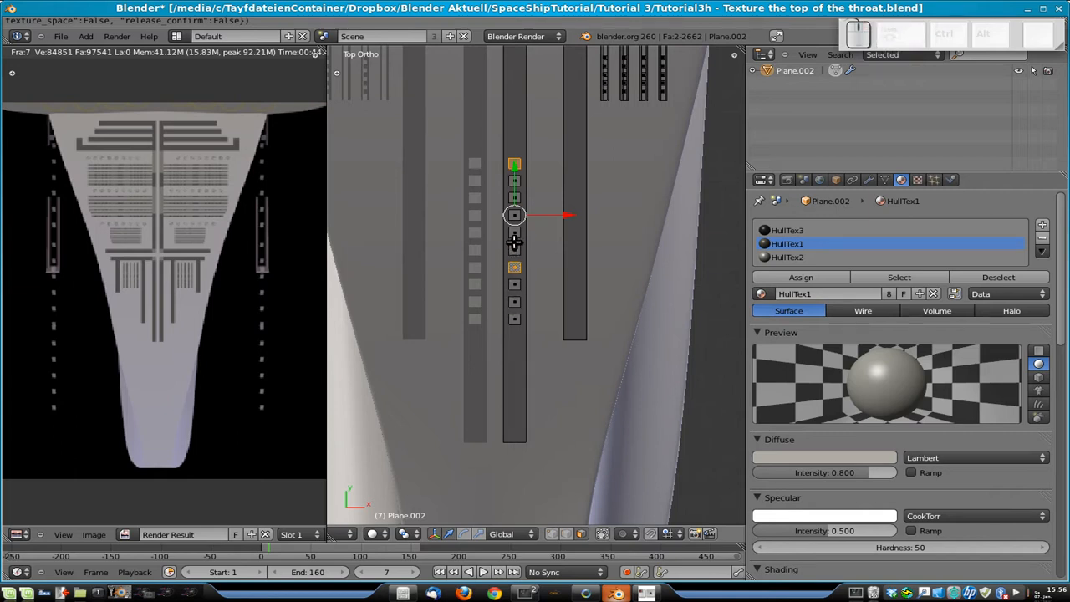
right_click(514, 161)
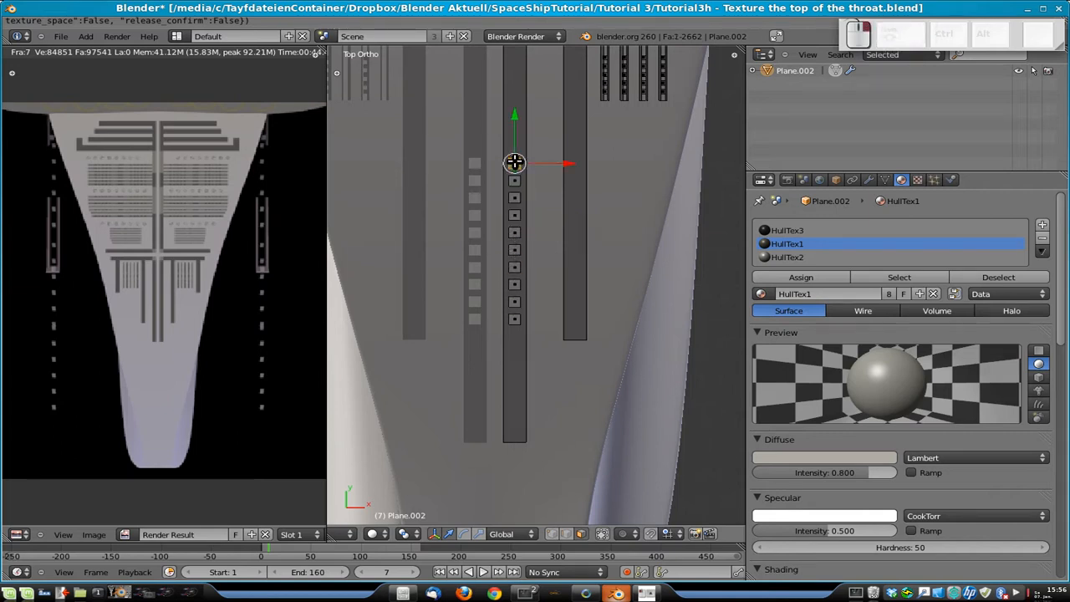
shift+right_click(514, 180)
shift+right_click(514, 198)
shift+right_click(514, 215)
shift+right_click(514, 233)
shift+right_click(514, 250)
shift+right_click(514, 267)
shift+right_click(514, 284)
shift+right_click(514, 302)
shift+right_click(514, 319)
text(gy)
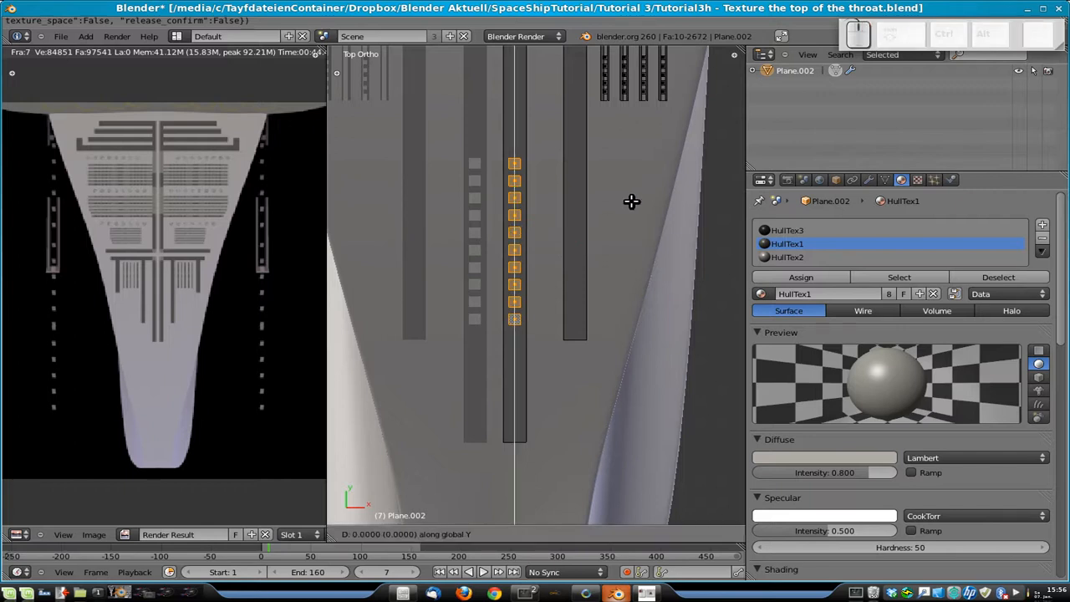
text(1)
key(Return)
- Duplicate the newest group of ten squares twice more, each copy 1 unit farther up along Y on the central bar
shift+middle_drag(636, 189, 649, 380)
text(gy)
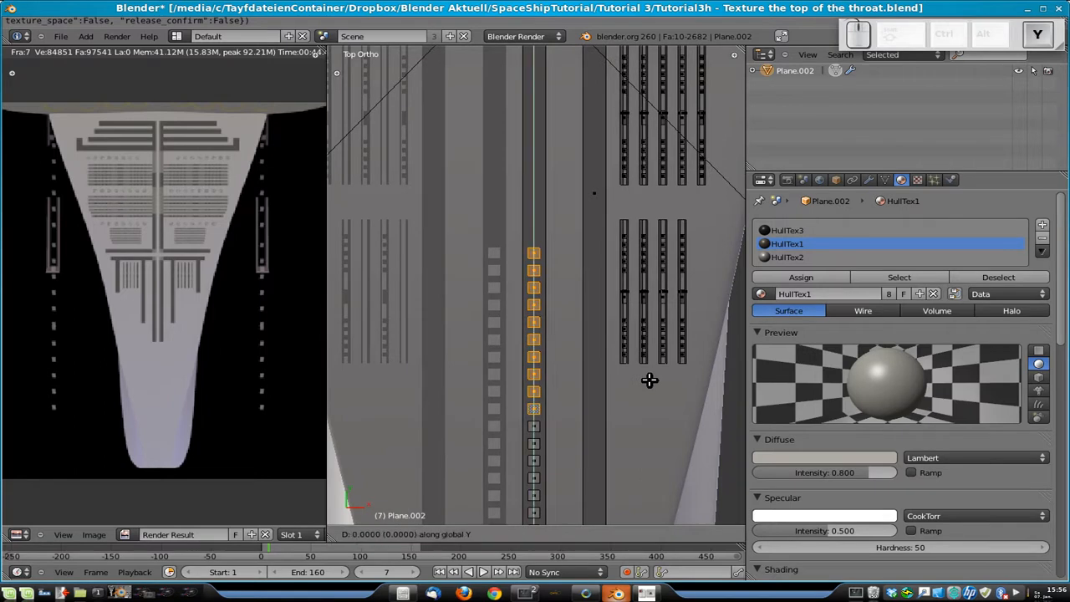
text(1)
key(Return)
shift+middle_drag(661, 98, 653, 246)
text(gy)
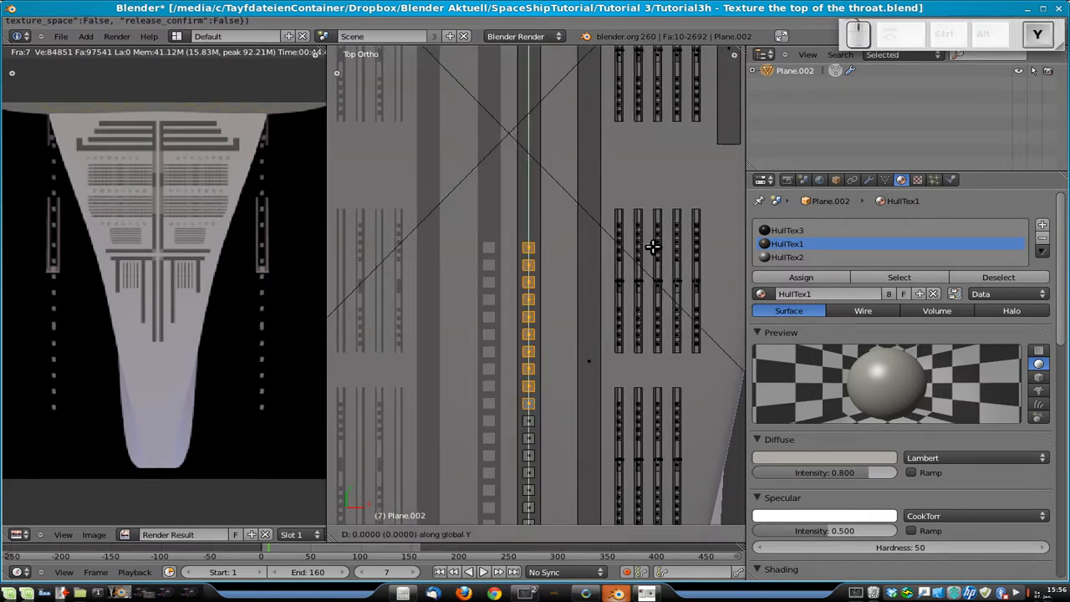
text(1)
key(Return)
- Box-select the entire column of squares in vertex select mode and duplicate it about 0.32 units along X onto the neighbouring long bar
shift+middle_drag(576, 126, 595, 415)
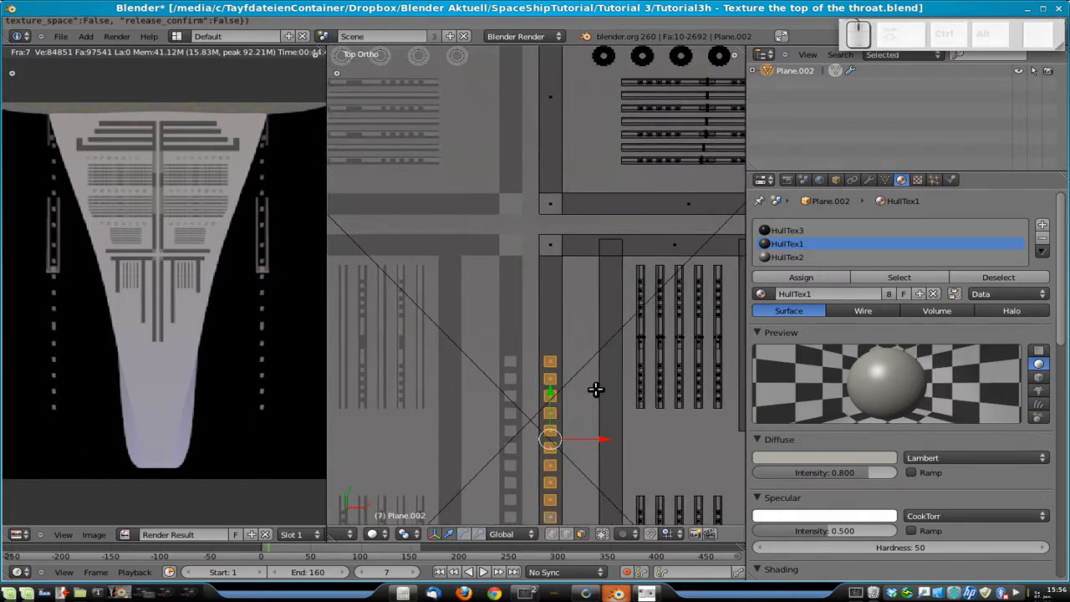
scroll(595, 389, down, 4)
shift+middle_drag(590, 412, 576, 203)
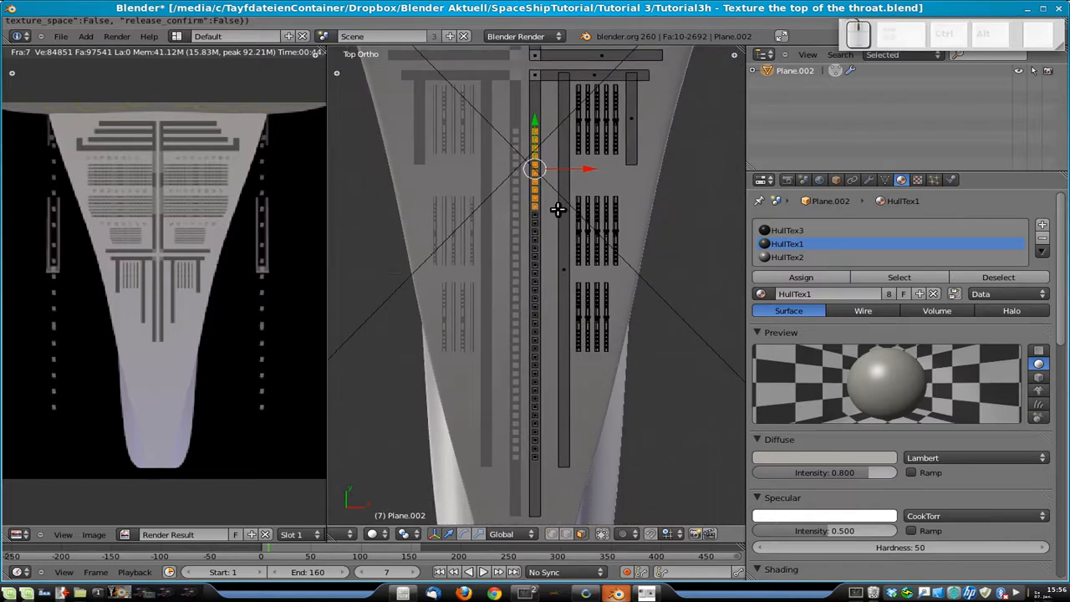
click(552, 536)
key(b)
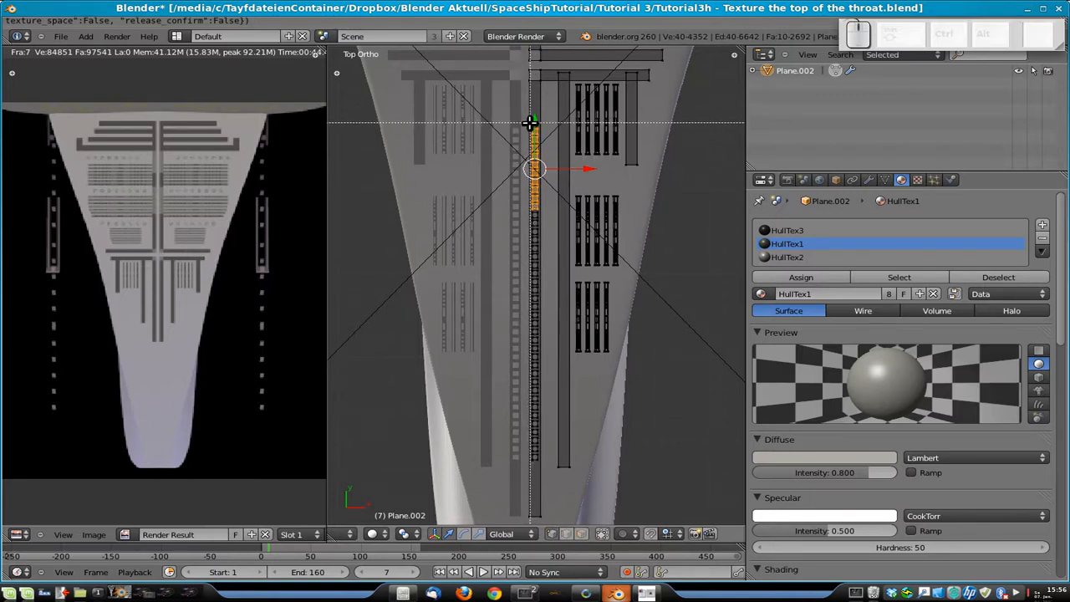
drag(529, 122, 540, 468)
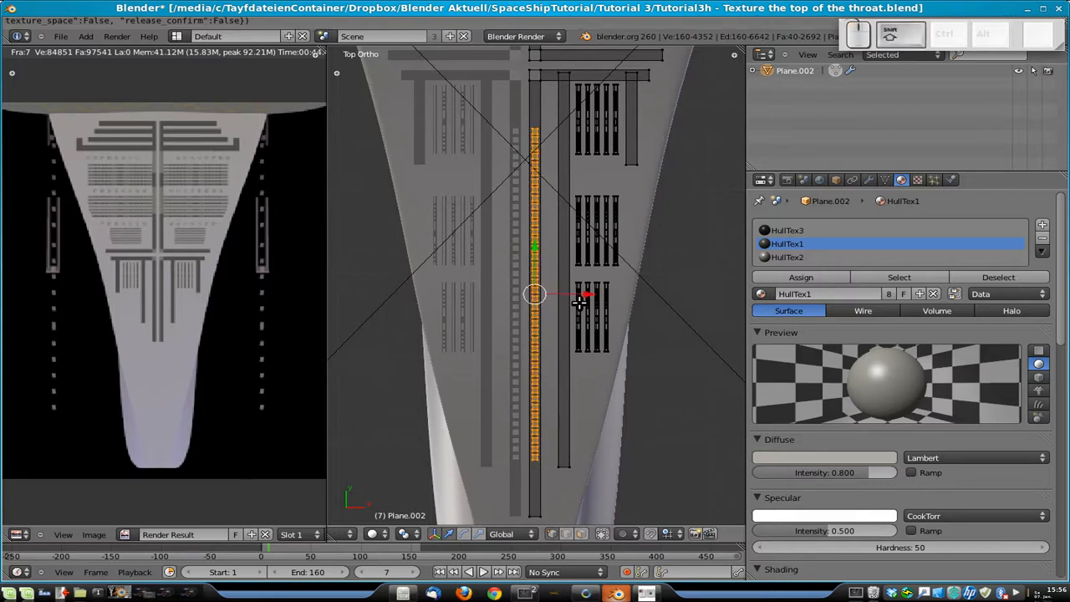
key(g)
key(y)
key(x)
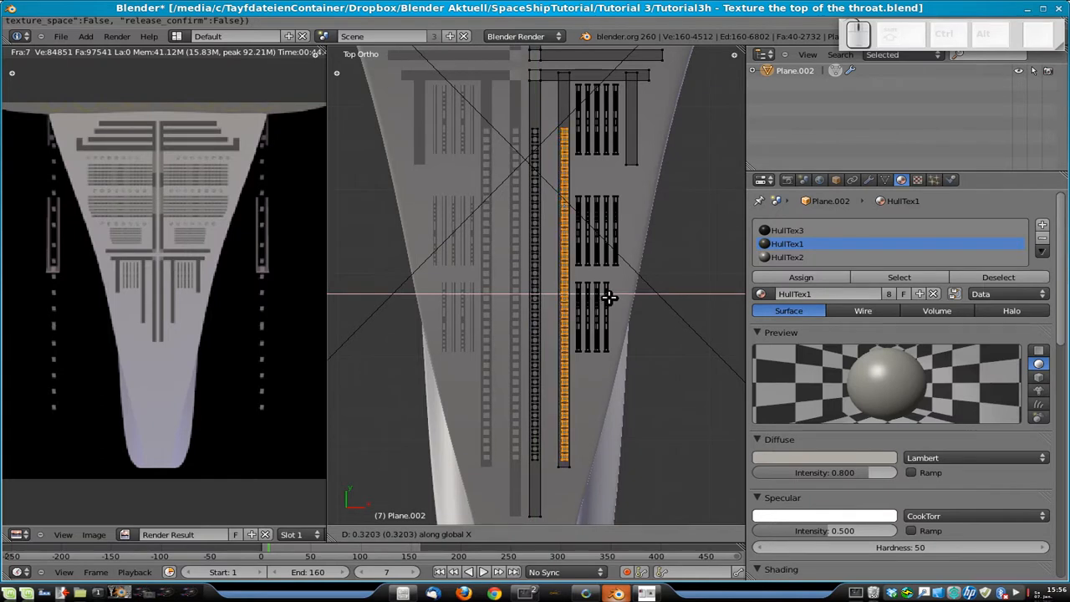
- Move the duplicated column of squares up along Y to near the upper end of its bar, and return to Object Mode
key(y)
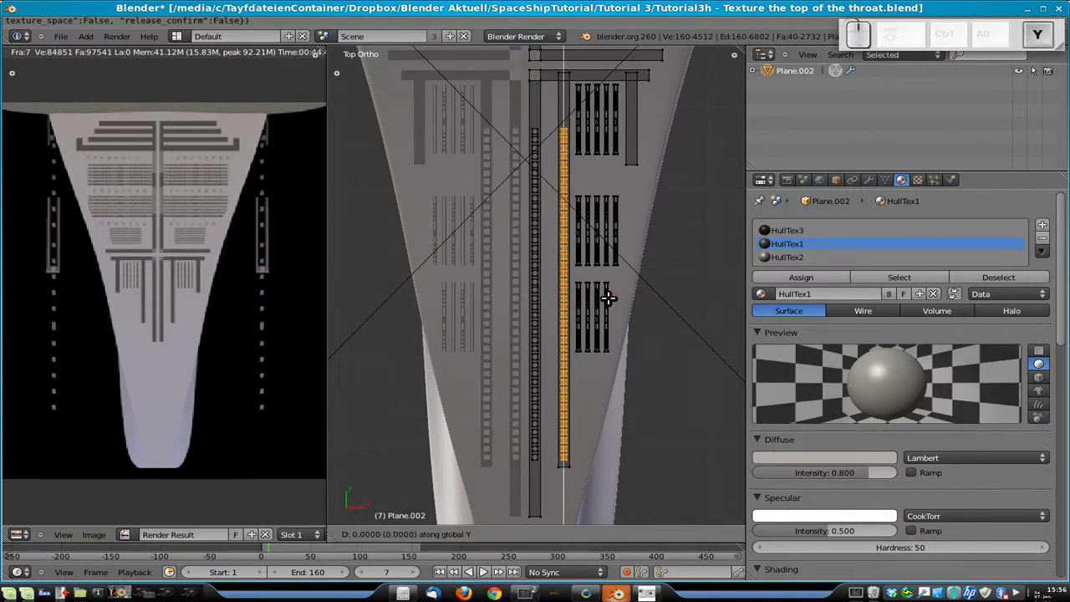
click(618, 255)
key(Tab)
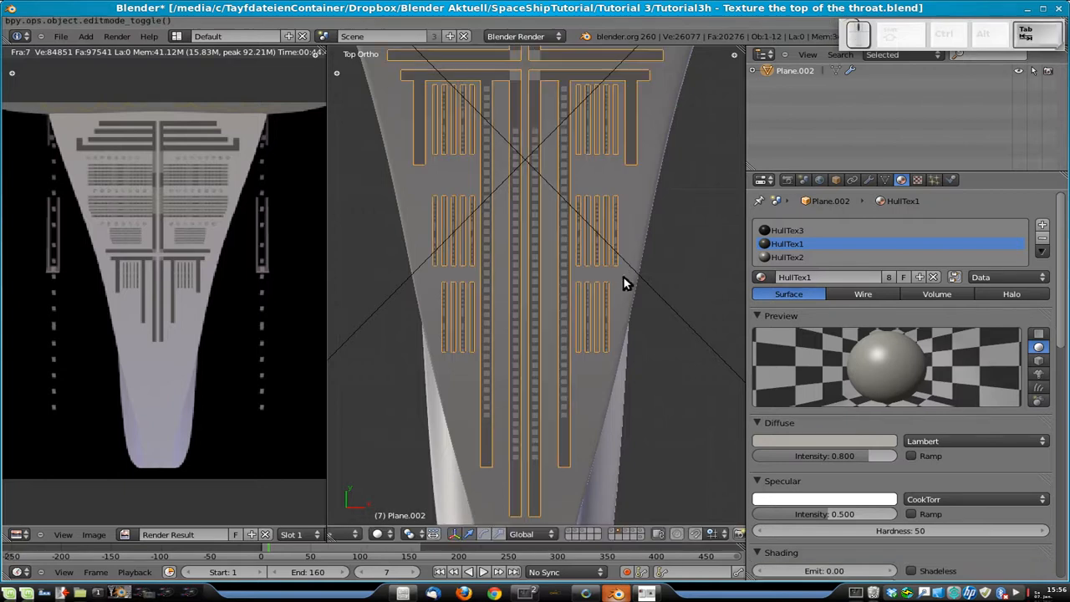
shift+scroll(585, 242, up, 5)
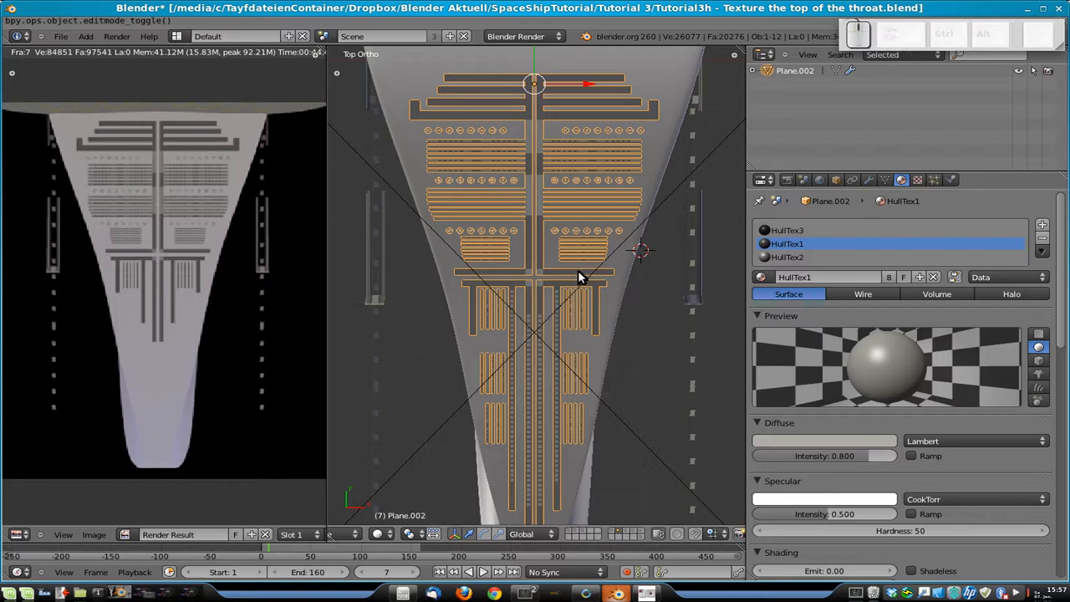
- Duplicate three circles from the lowest circle row, place them between the upper two vertical bar groups, and scale the copy down
scroll(585, 263, up, 3)
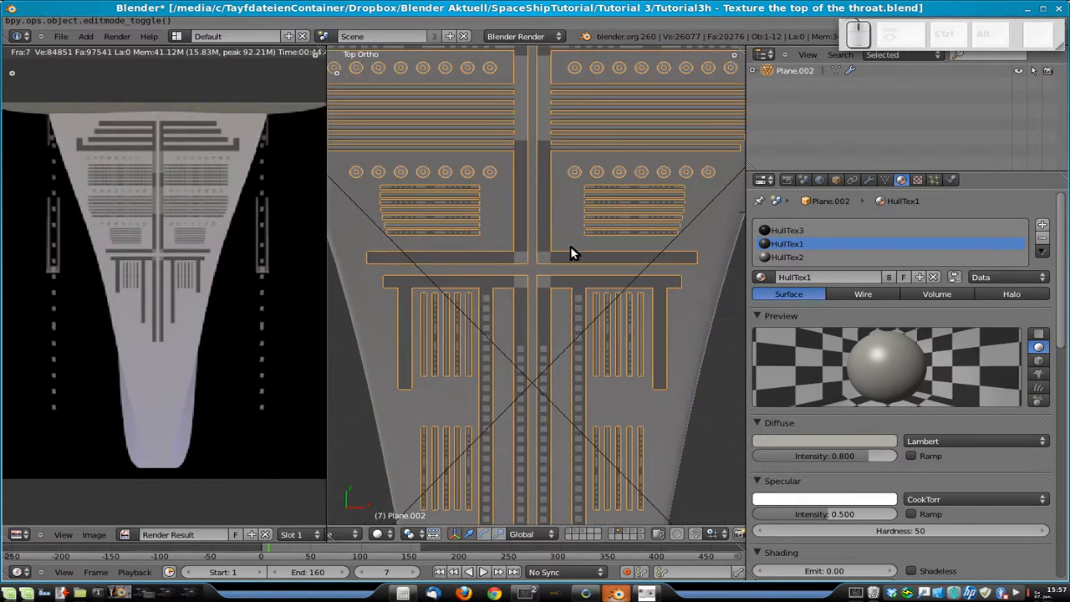
scroll(570, 252, down, 4)
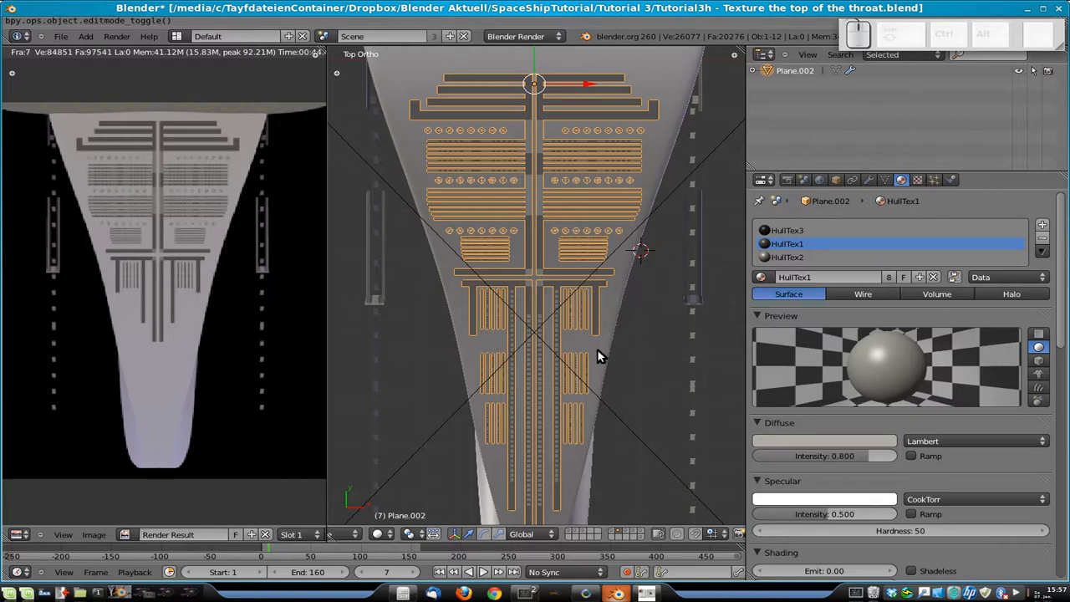
scroll(566, 293, up, 4)
key(Tab)
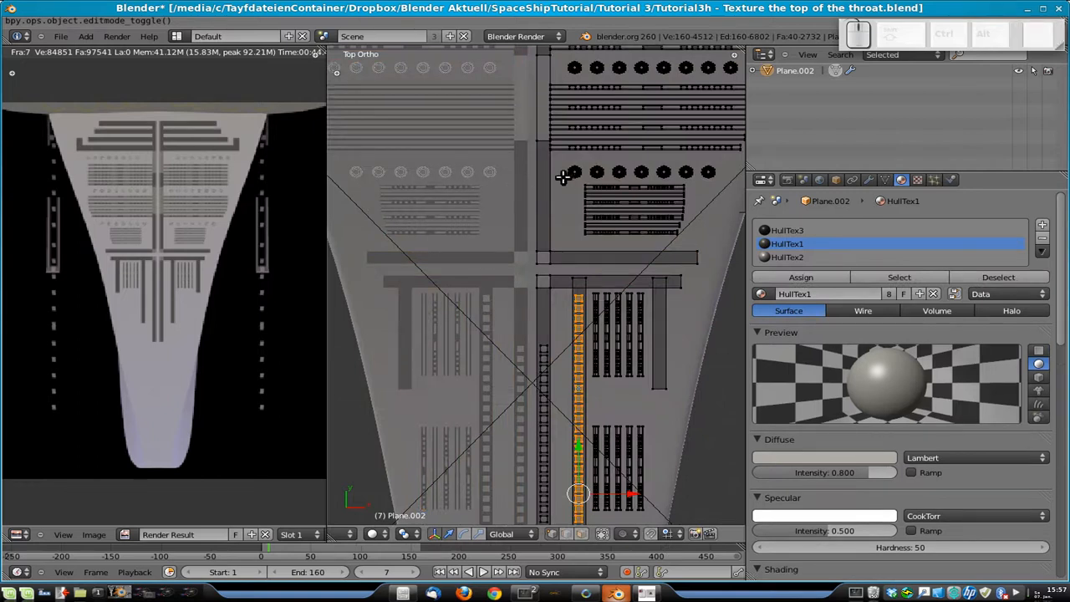
key(a)
drag(575, 172, 590, 180)
mouse_move(616, 281)
shift+middle_down()
mouse_move(616, 160)
mouse_move(610, 290)
shift+middle_up()
key(b)
drag(557, 172, 627, 192)
key(shift+d)
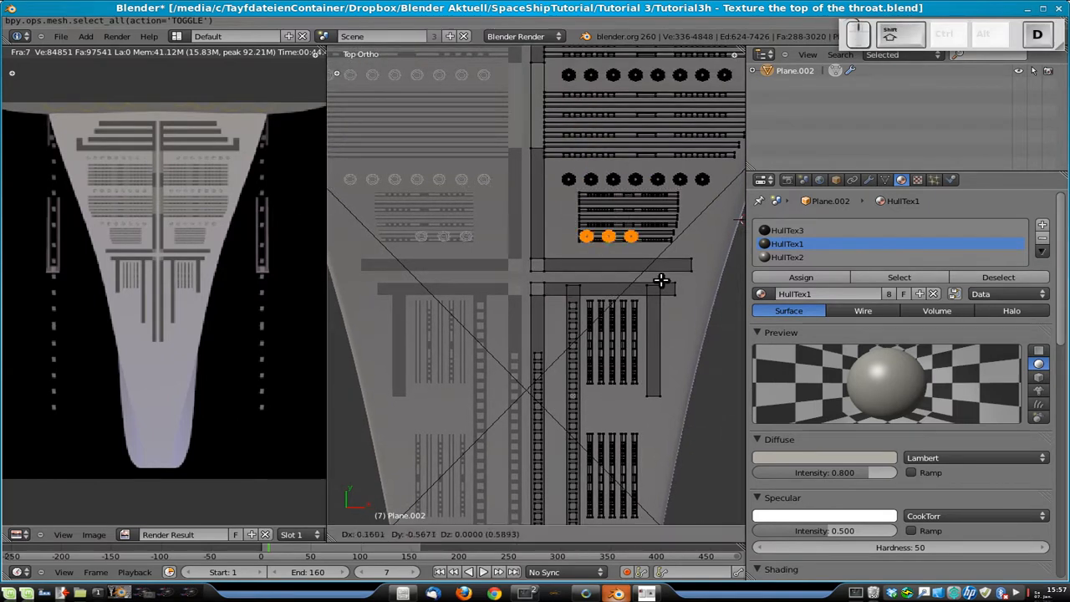
click(644, 418)
key(s)
click(662, 423)
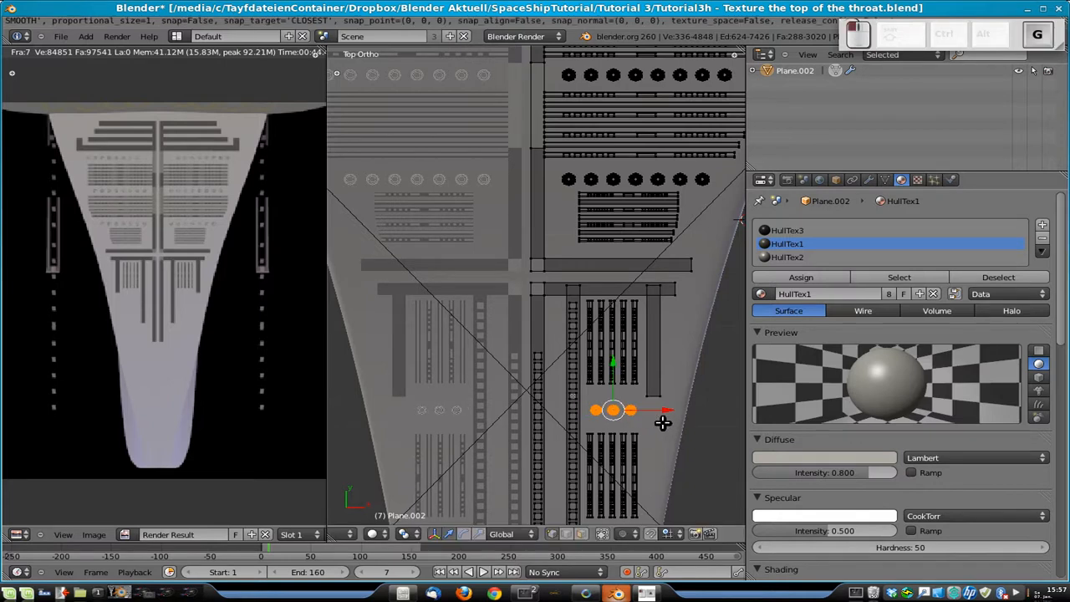
- Duplicate the three small circles, rotate the copy 90 degrees, and position it as a column below the lowest bar group
shift+middle_drag(655, 430, 645, 172)
key(shift+d)
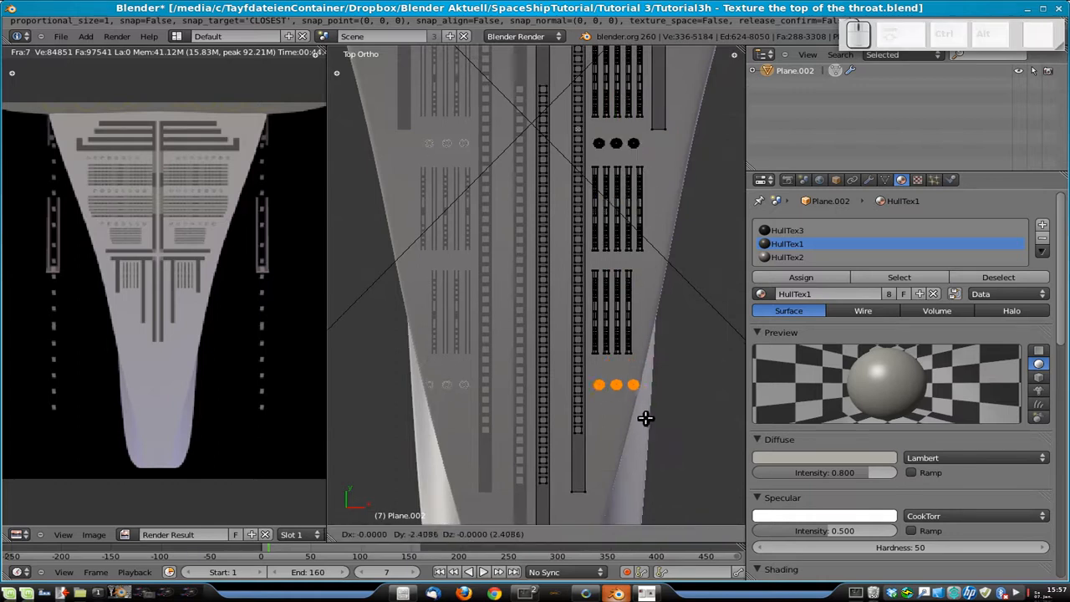
click(645, 410)
text(r90)
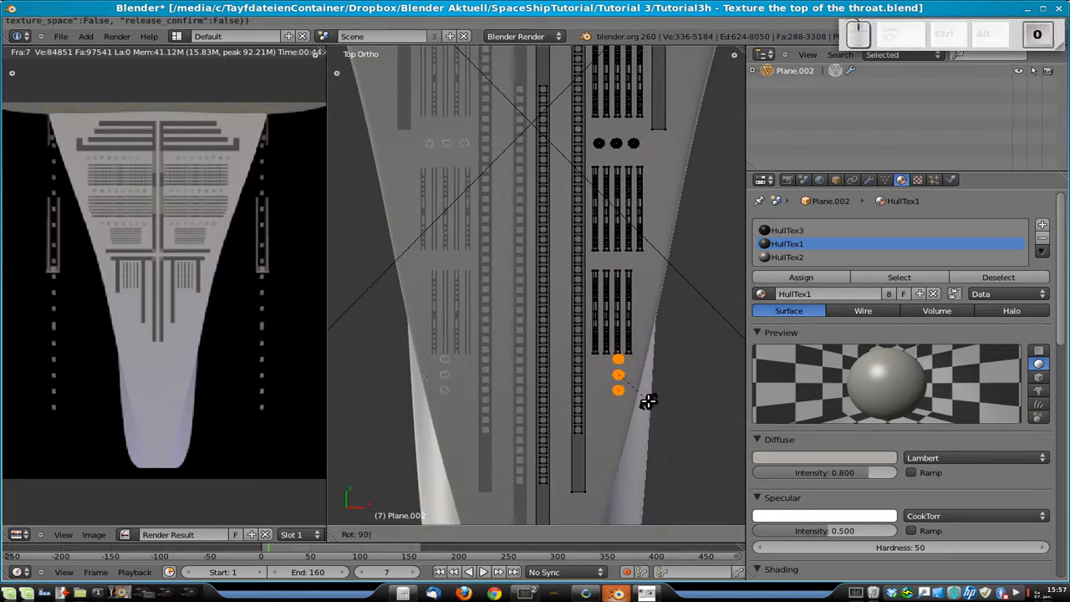
key(Return)
key(g)
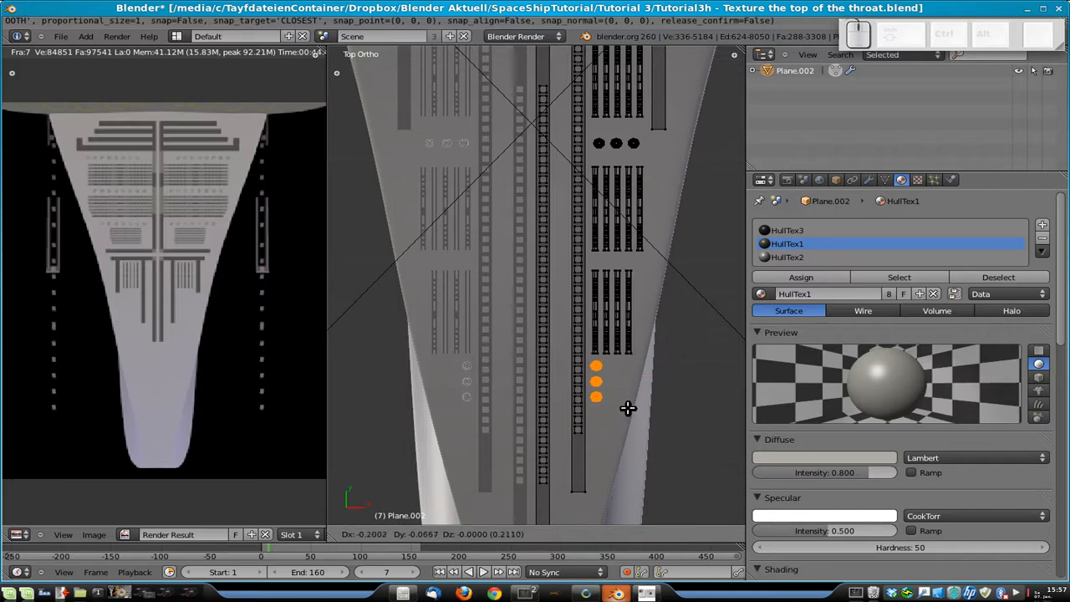
- Duplicate the circle column about 0.49 units down the Y axis to extend it, and finish editing the panel mesh
key(y)
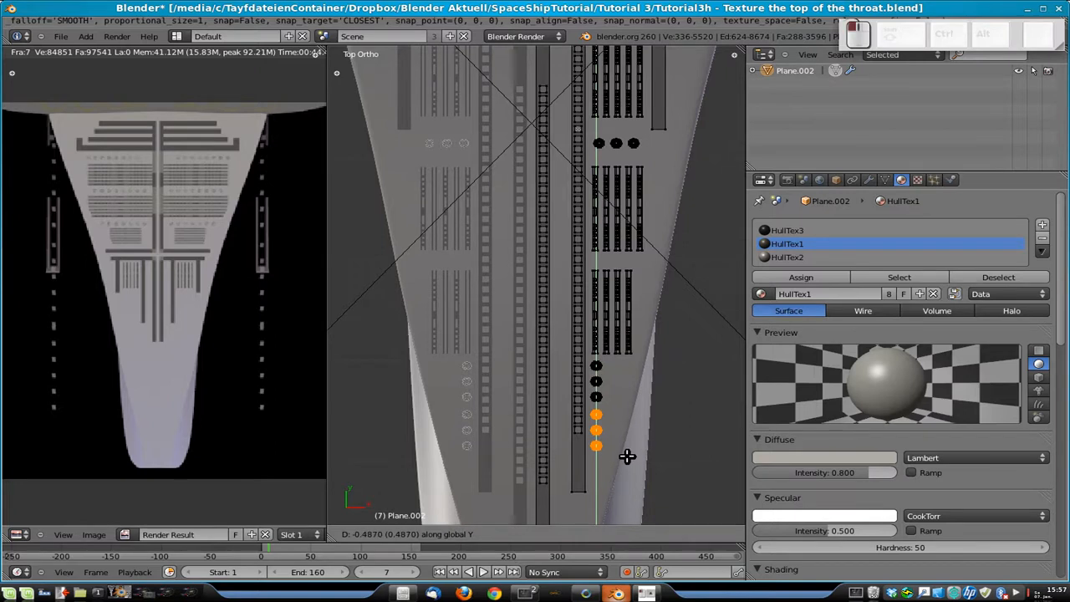
click(627, 456)
scroll(632, 459, down, 3)
shift+middle_drag(580, 401, 614, 470)
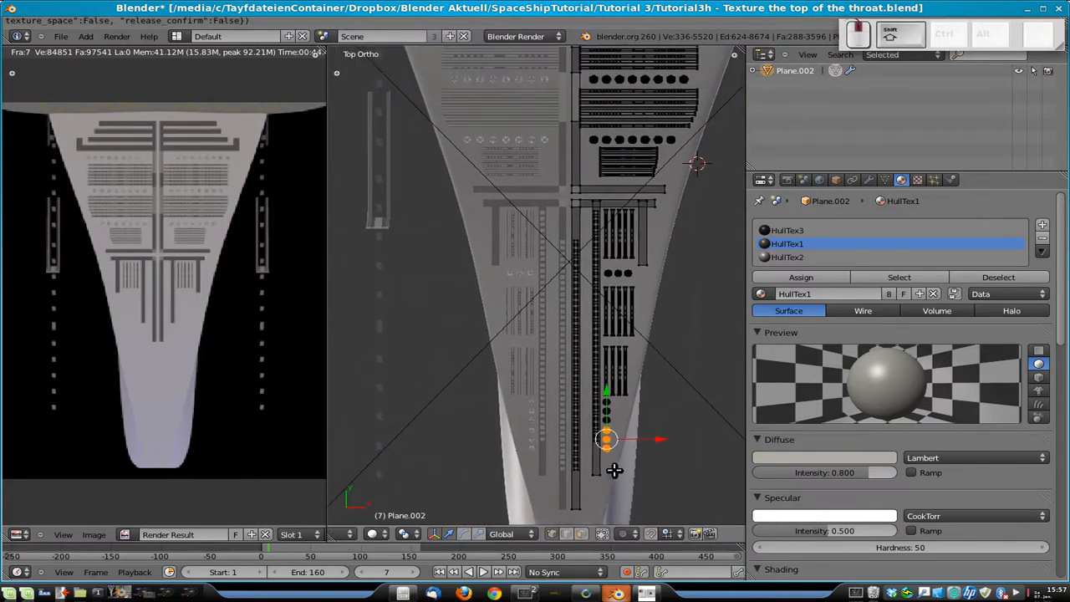
key(Tab)
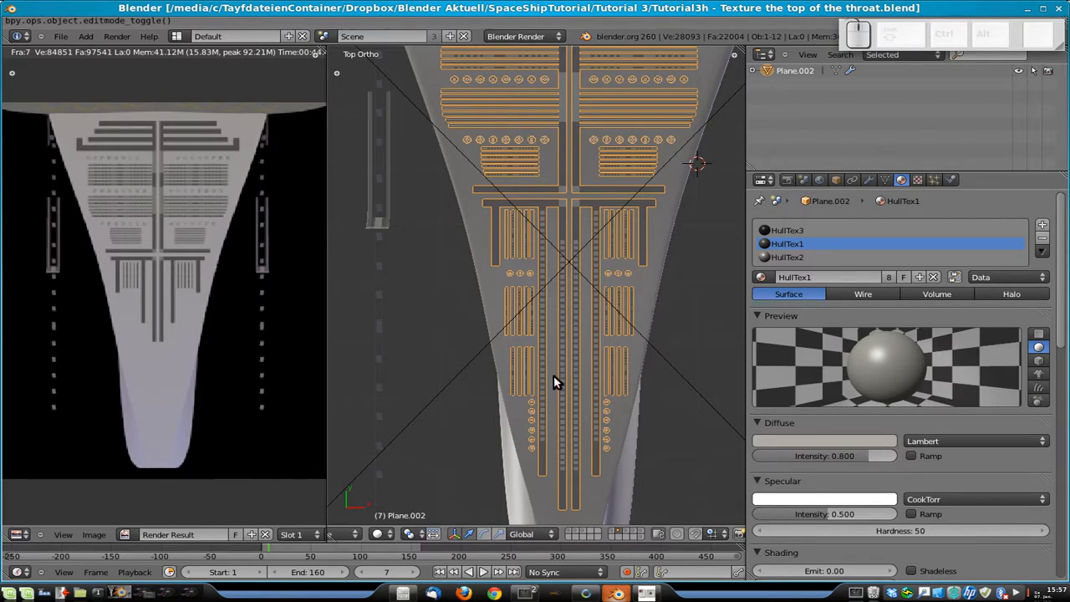
- Rotate the flat panel object by about 19 degrees in side view so it follows the slope of the throat
middle_drag(570, 389, 585, 362)
key(KP_1)
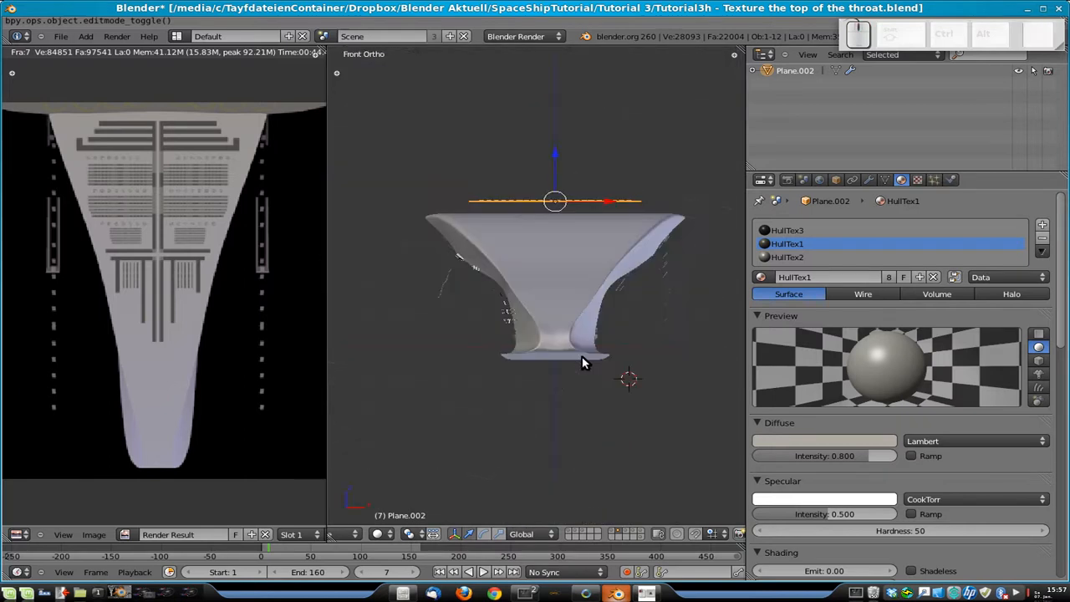
key(KP_3)
scroll(625, 203, down, 2)
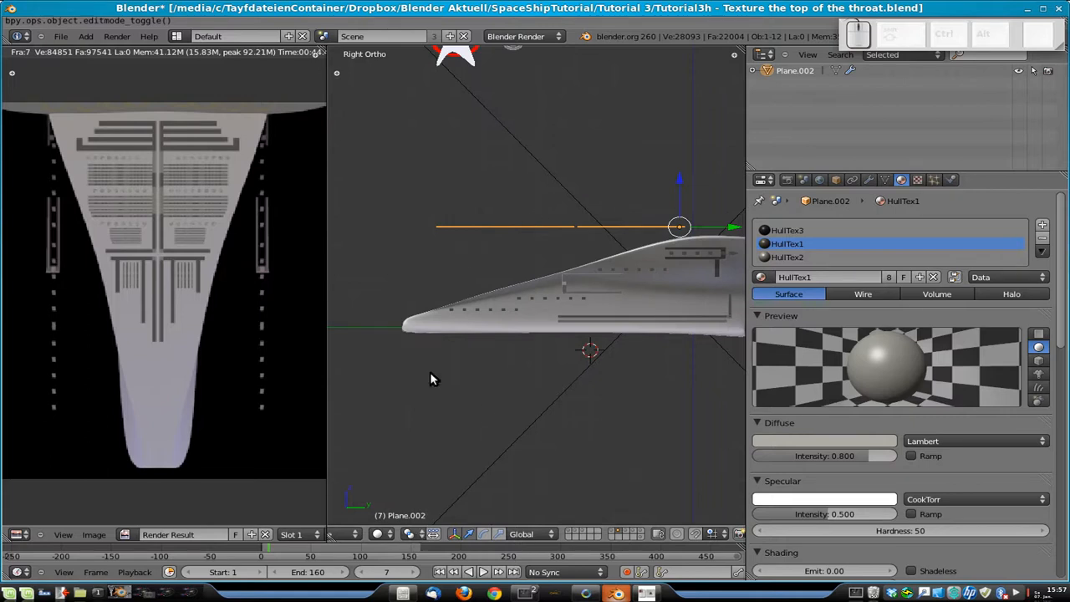
key(r)
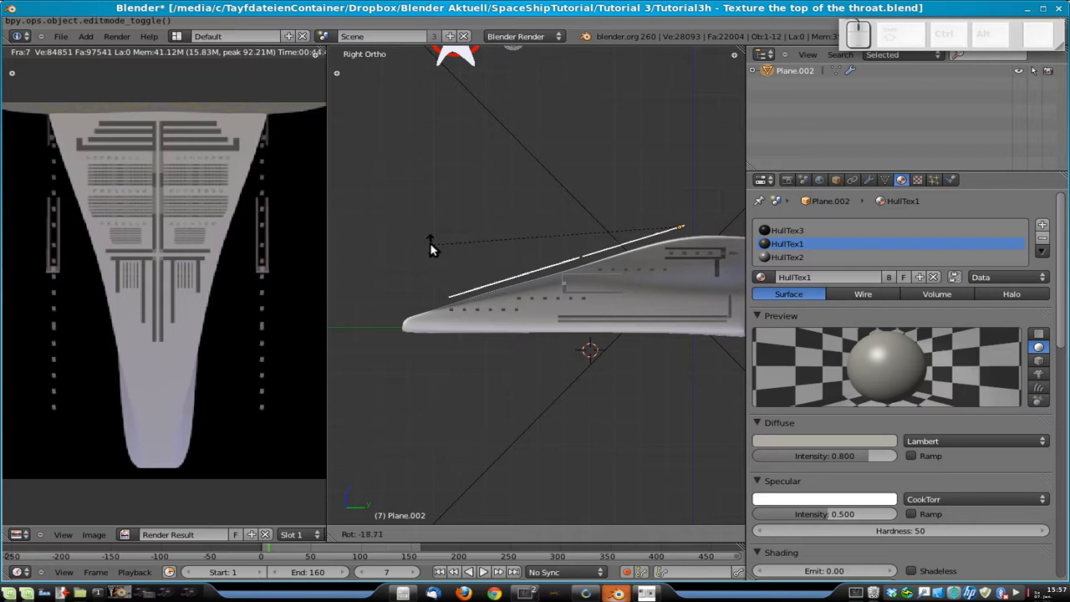
click(429, 244)
- Save the blend file over the existing one and render the throat's top surface
key(KP_7)
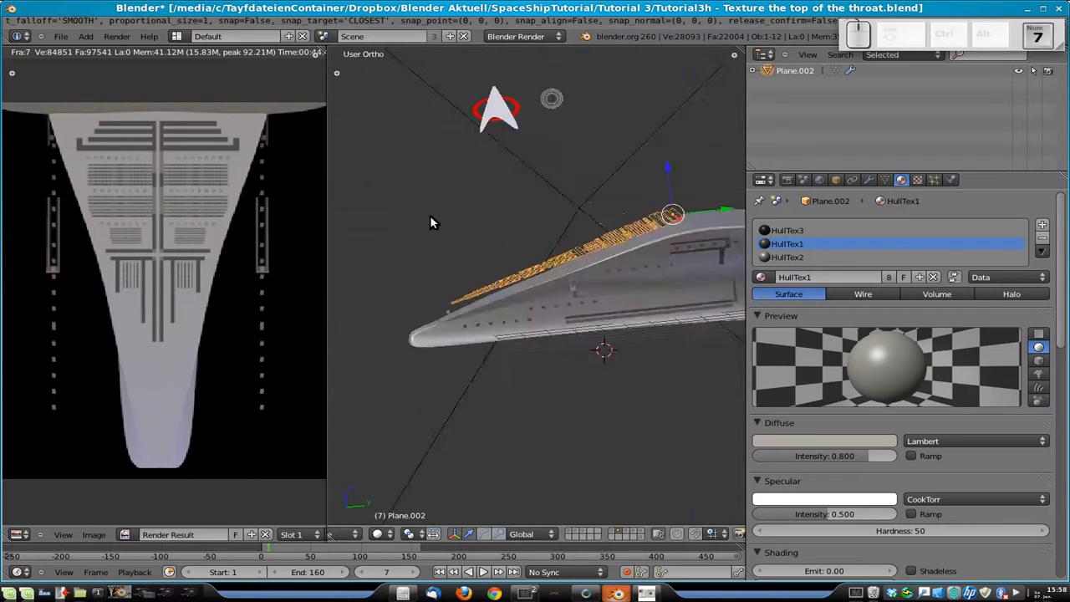
key(ctrl+s)
click(459, 229)
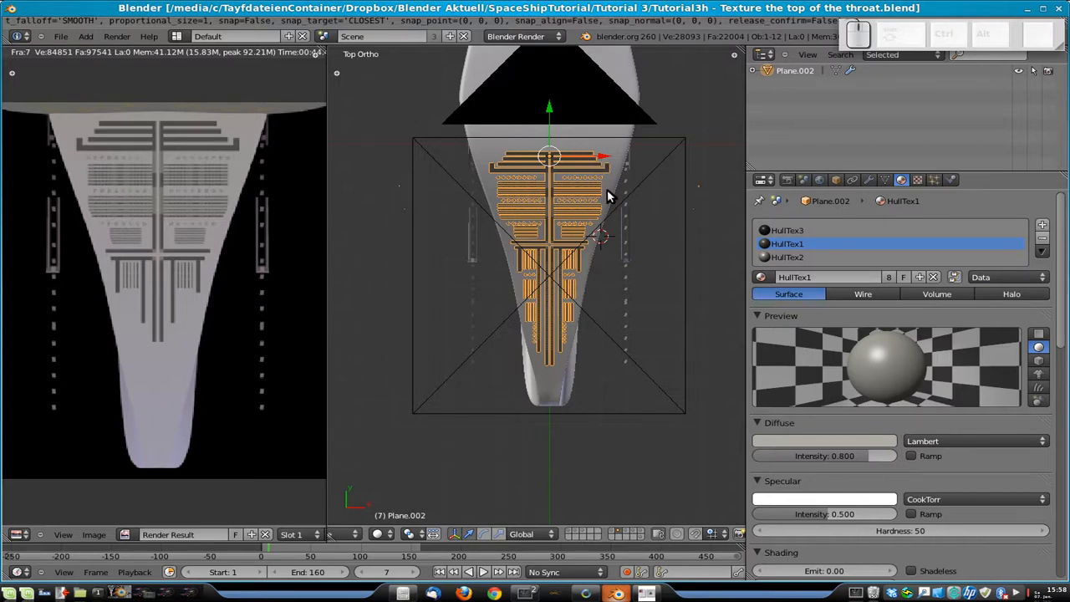
key(F12)
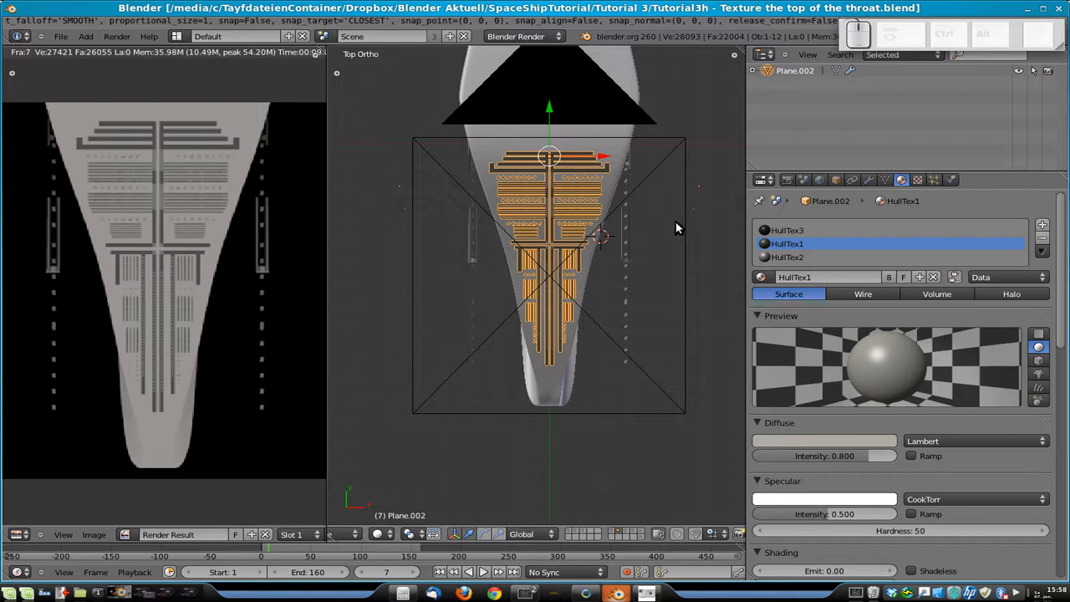
scroll(92, 171, down, 1)
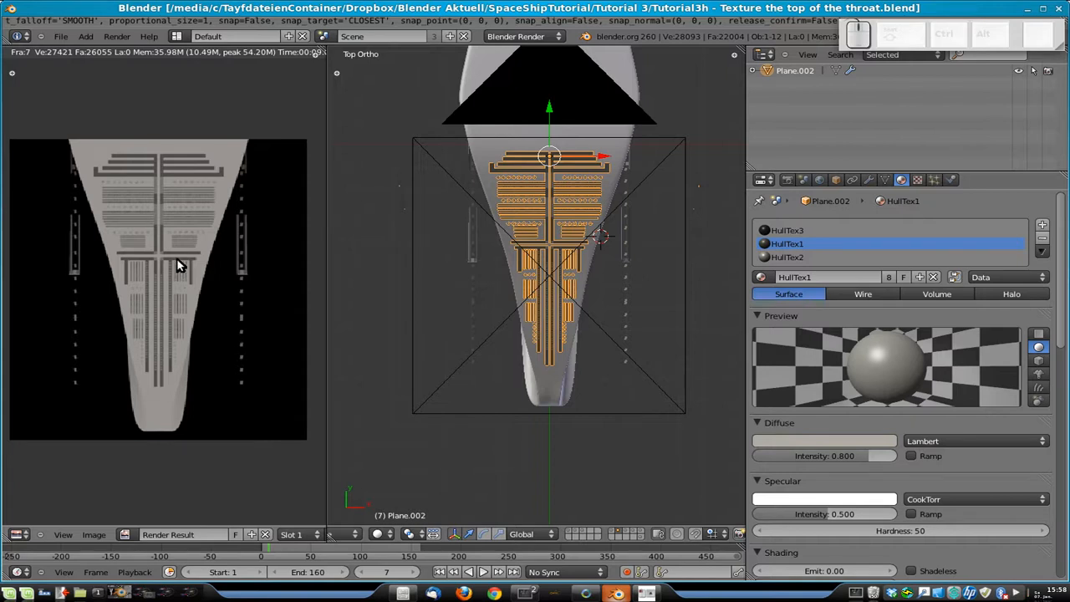
- Start saving the rendered image and choose the SpaceShipTutorial/Textures folder as its destination
key(F3)
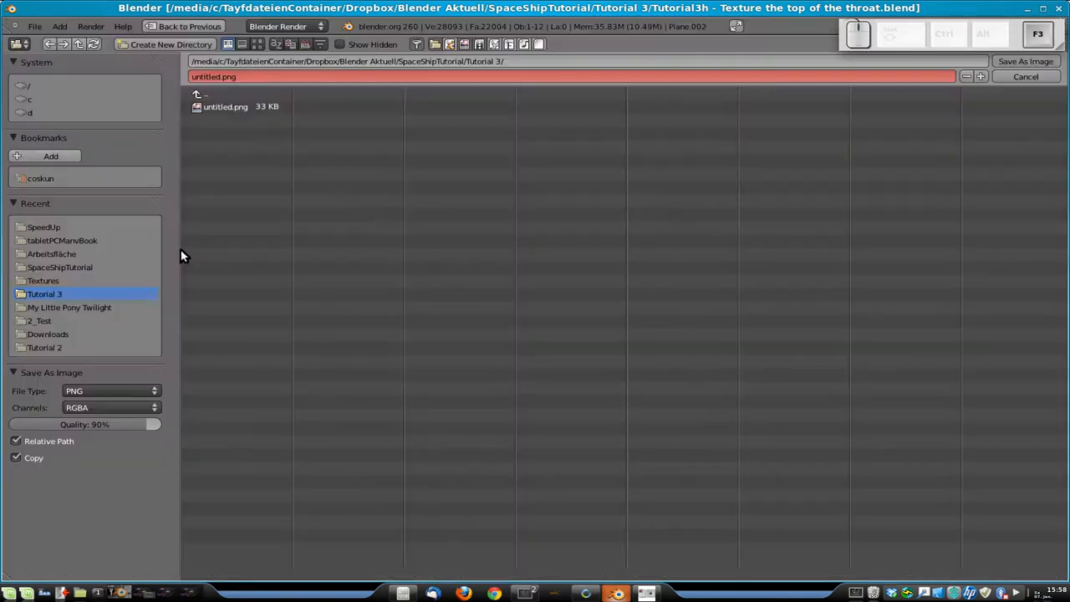
click(199, 94)
click(213, 121)
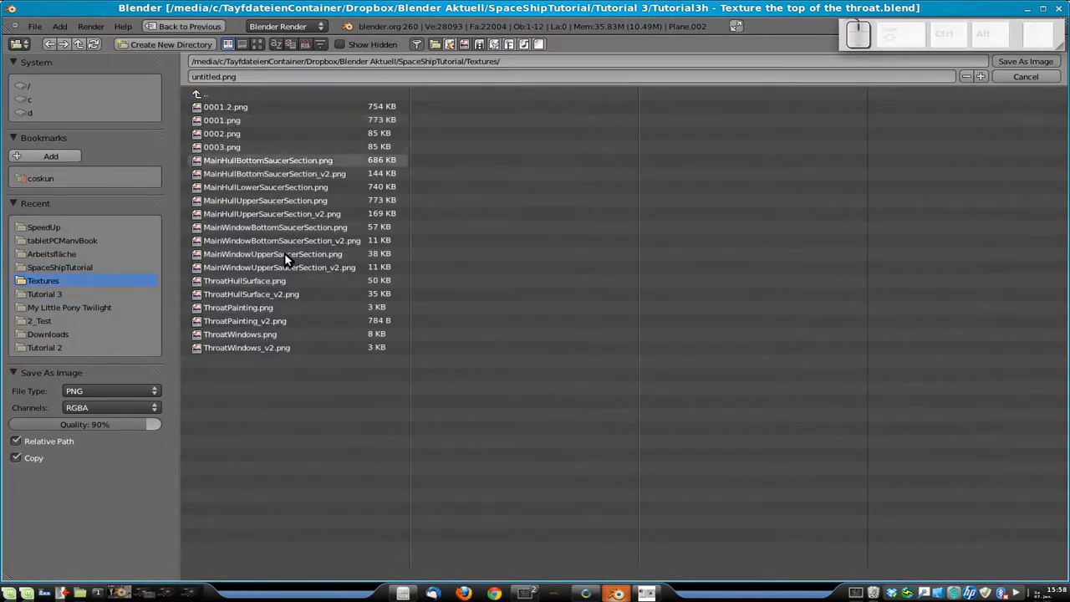
- Name the rendered image ThroatTopHullSurface.png and save it
click(226, 76)
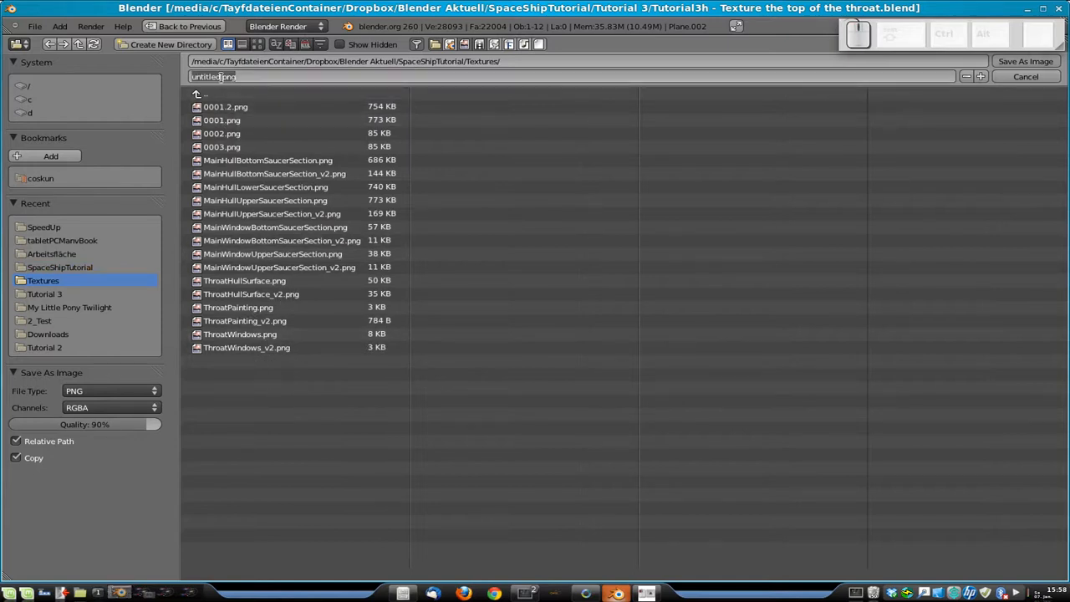
key(Home)
key(Delete)
key(Delete)
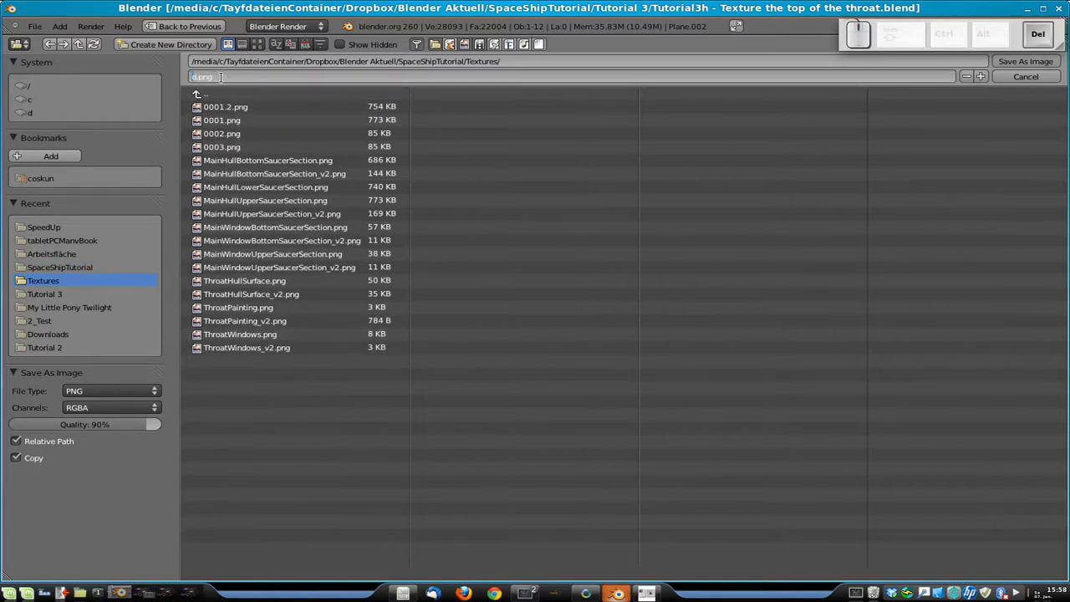
text(Throat)
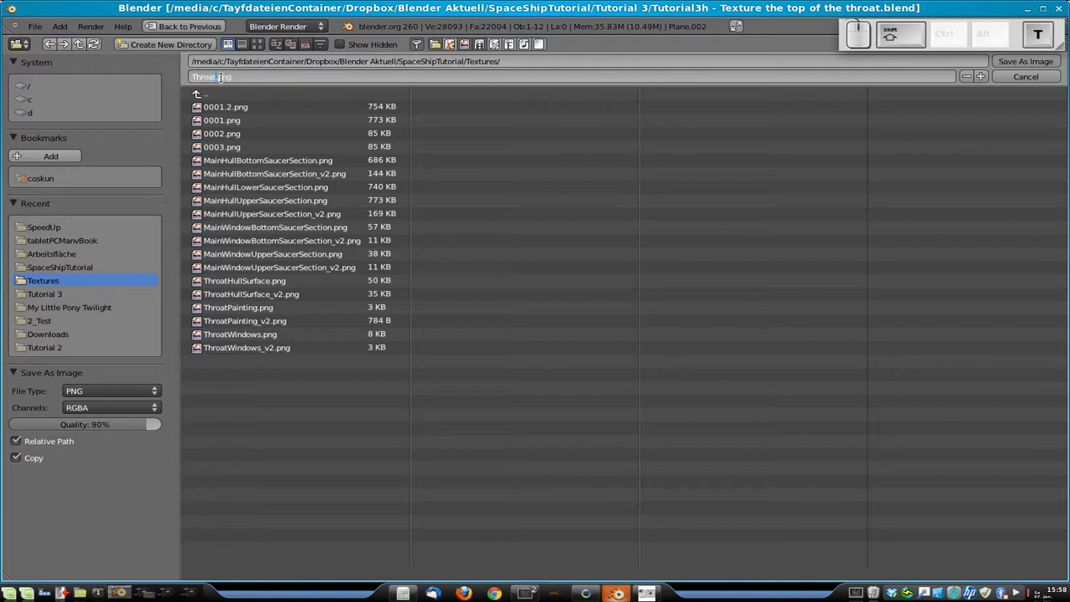
text(s)
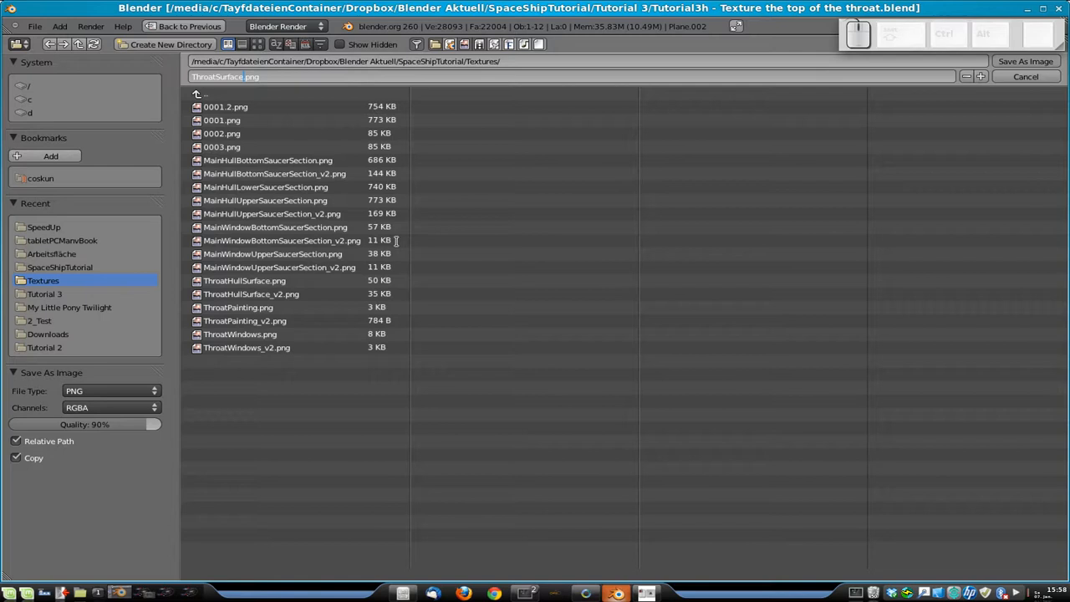
key(Left)
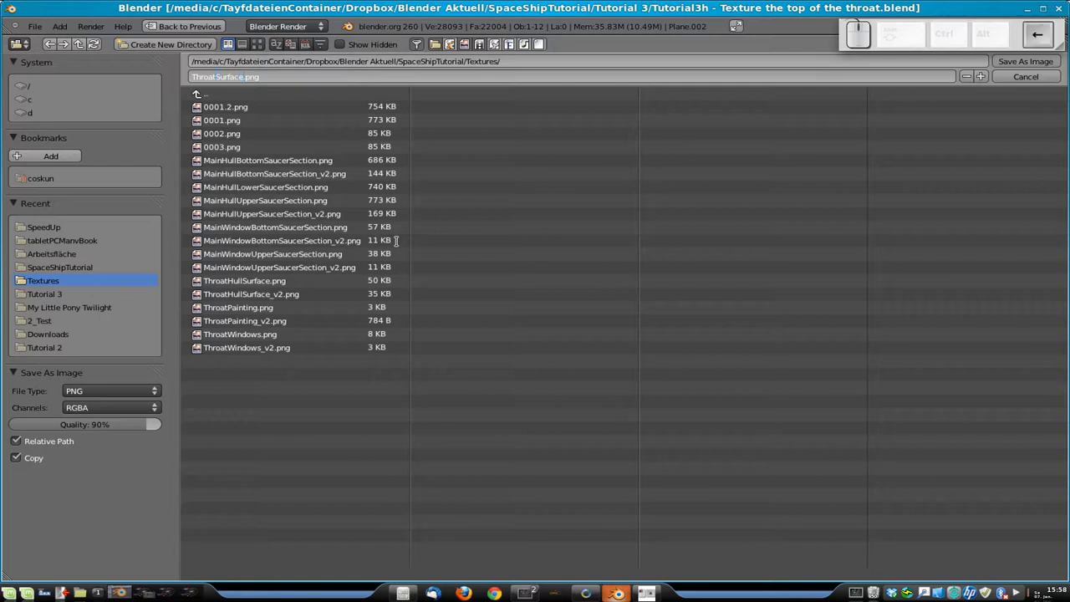
text(Top)
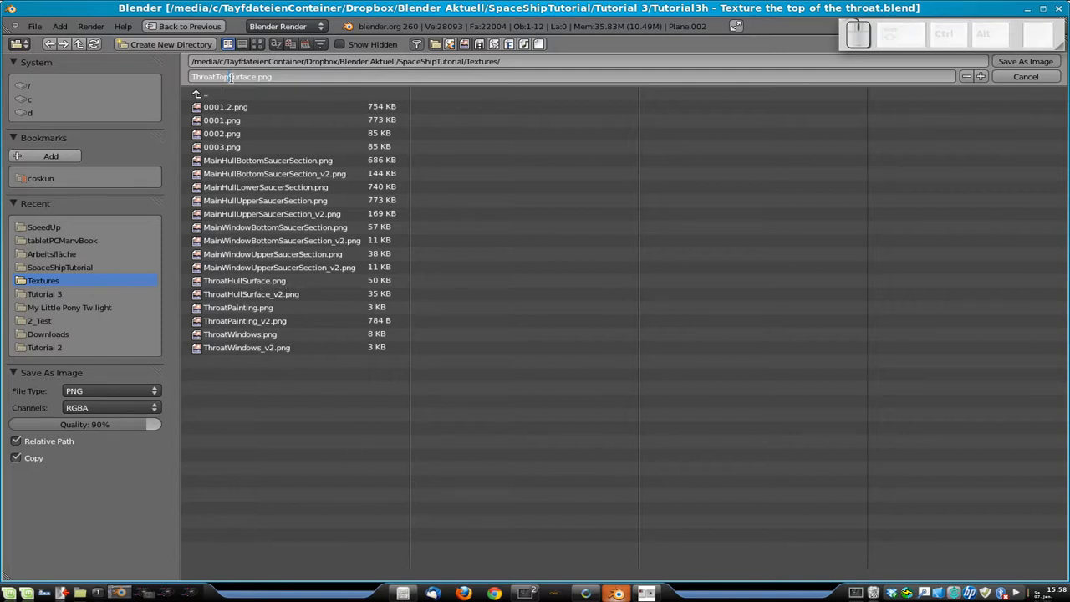
text(Hull)
key(Return)
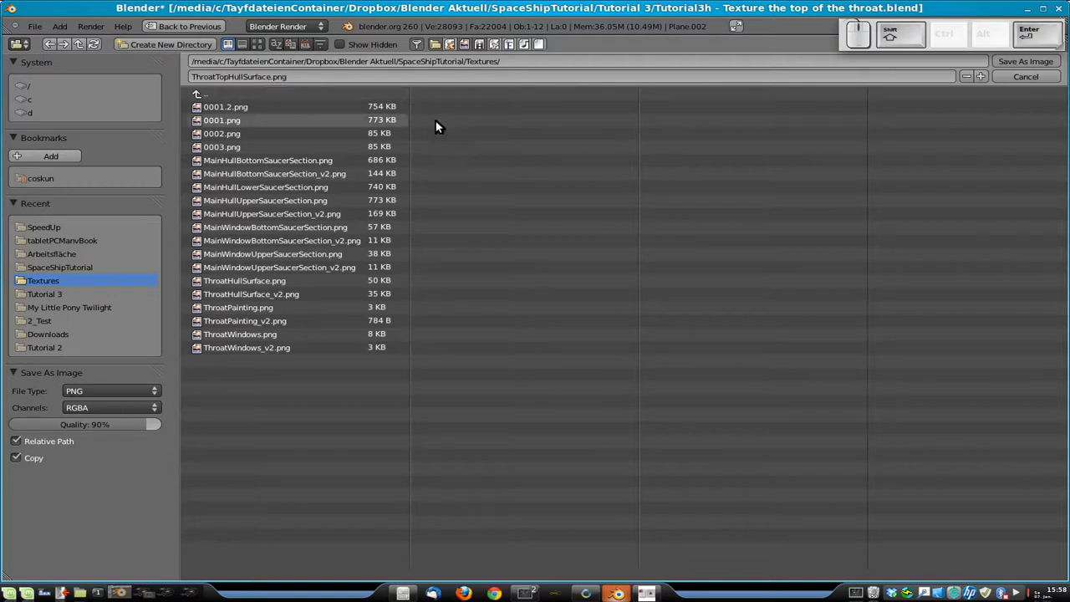
click(1026, 62)
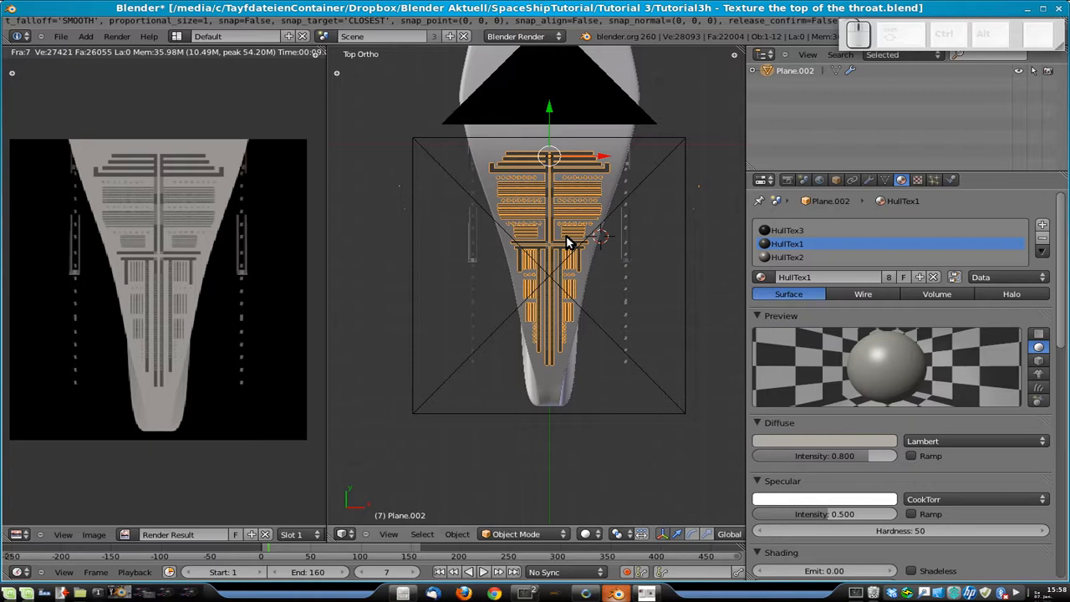
- Show the ship model's layer, select the Cube hull object, and enter Edit Mode
key(2)
right_click(544, 126)
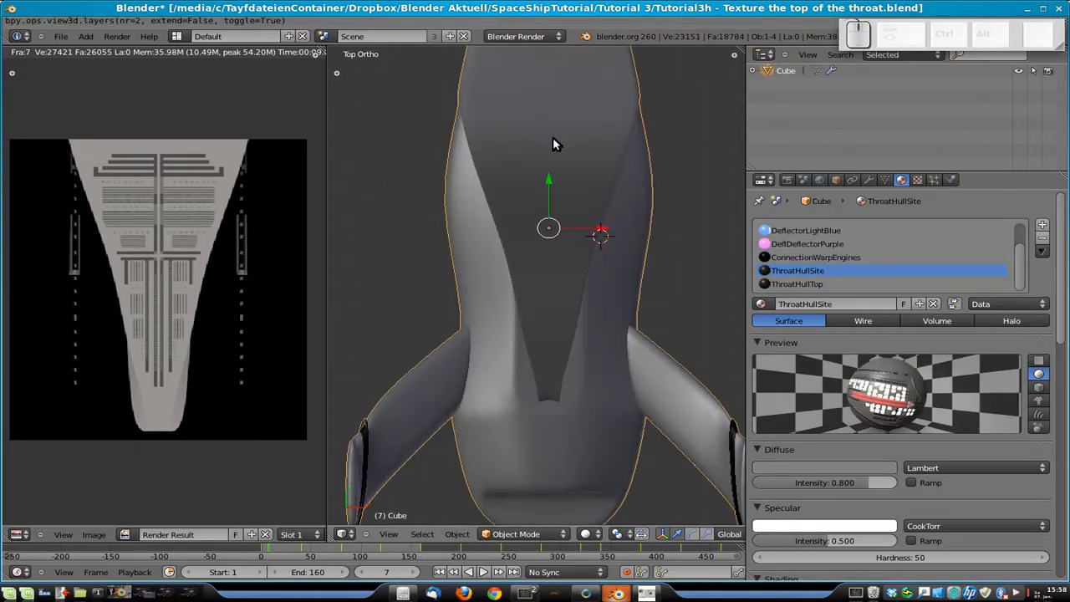
key(Tab)
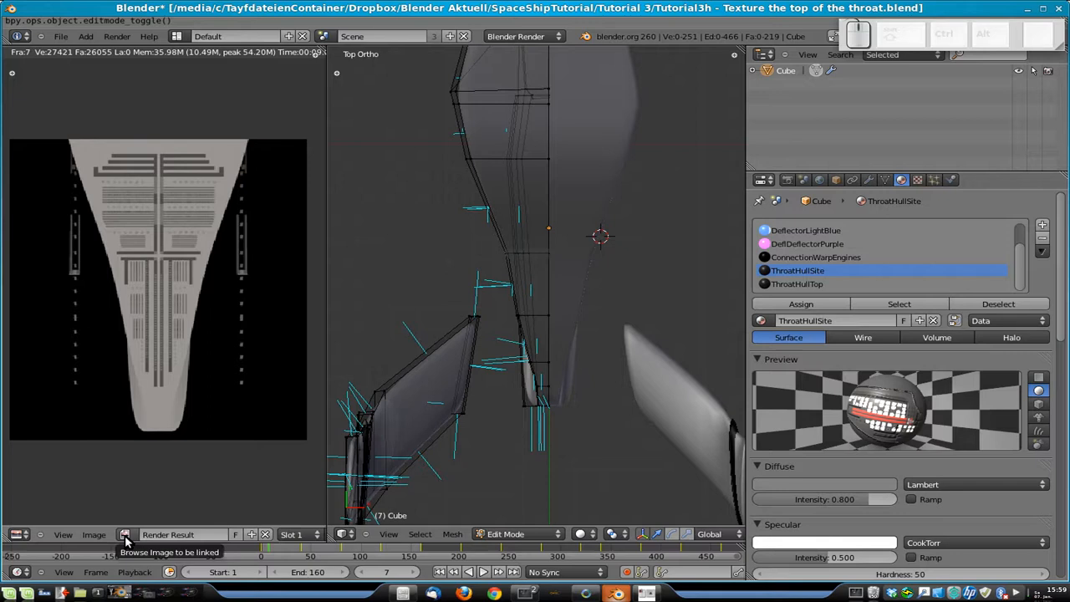
- Unlink the PaintingThroatTex and WindowsThroatTex textures from the ThroatHullTop material
click(790, 284)
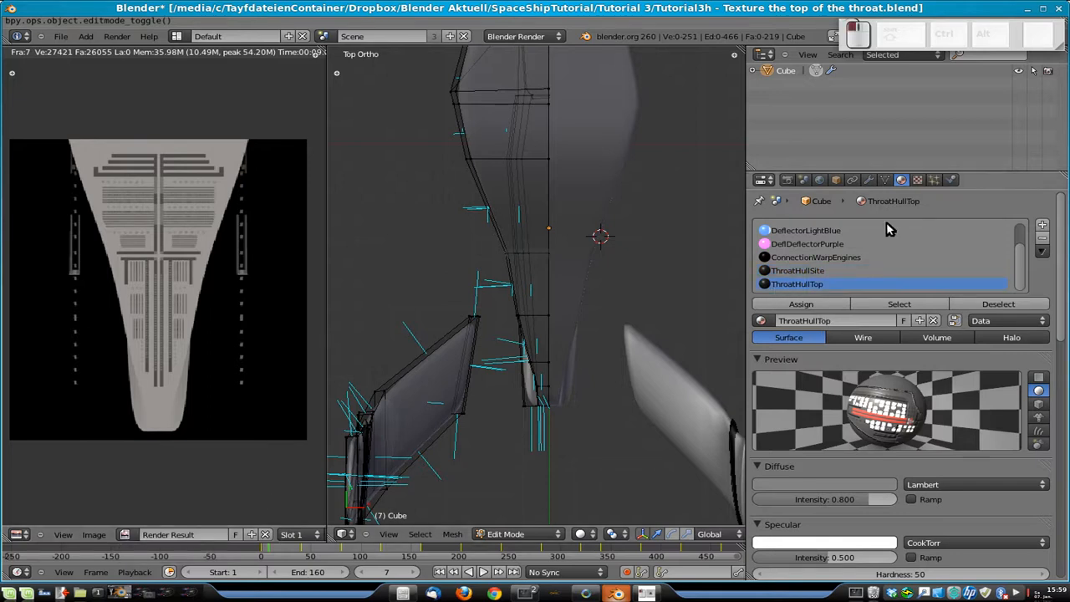
click(917, 179)
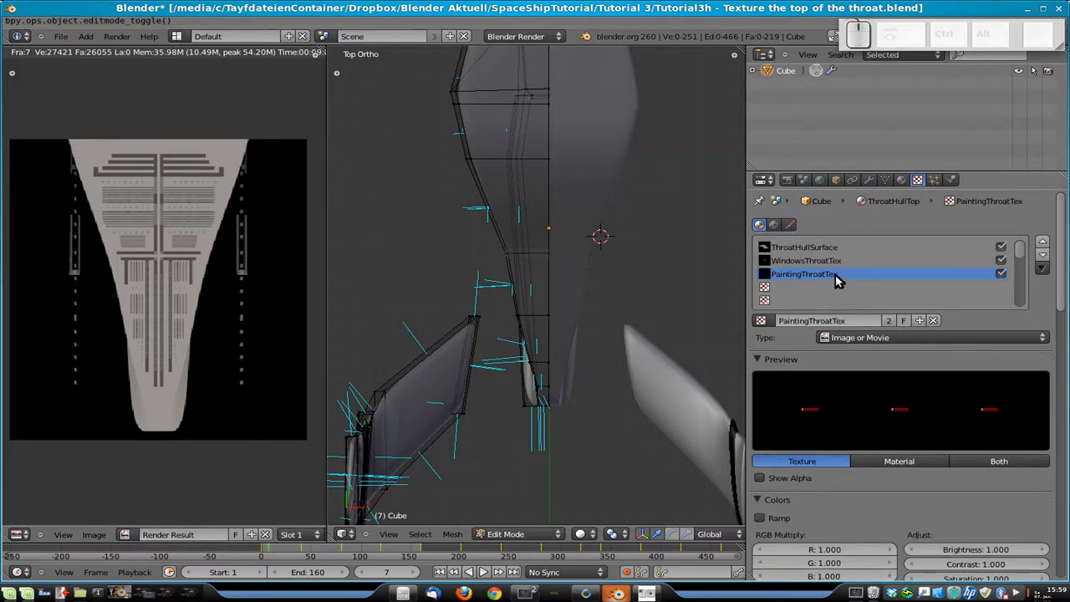
click(933, 320)
click(864, 260)
click(933, 320)
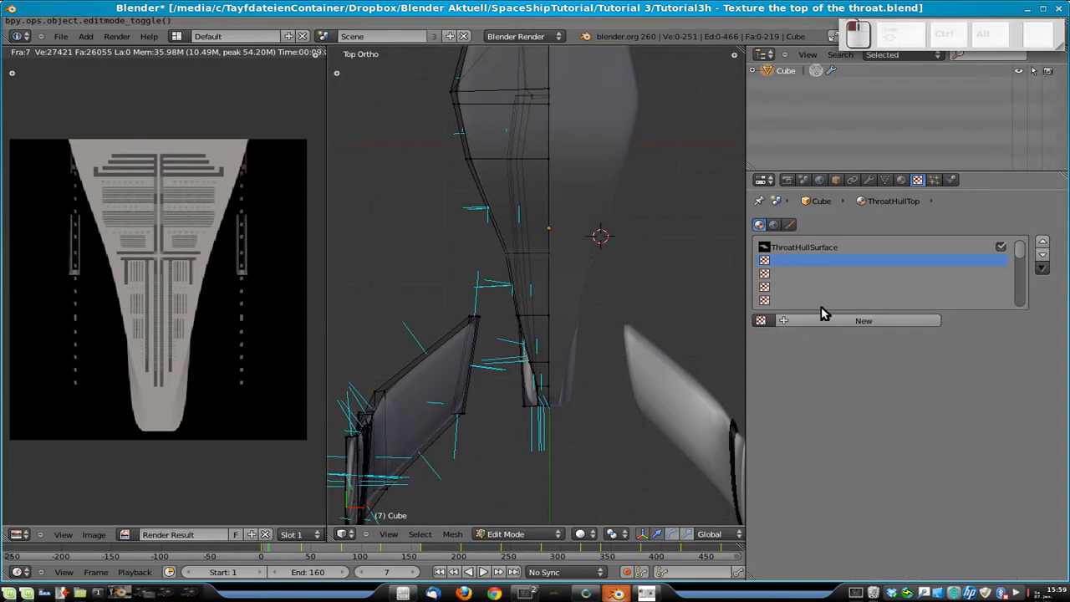
- Make the ThroatHullSurface texture of the ThroatHullTop material a single-user copy
click(790, 248)
click(768, 320)
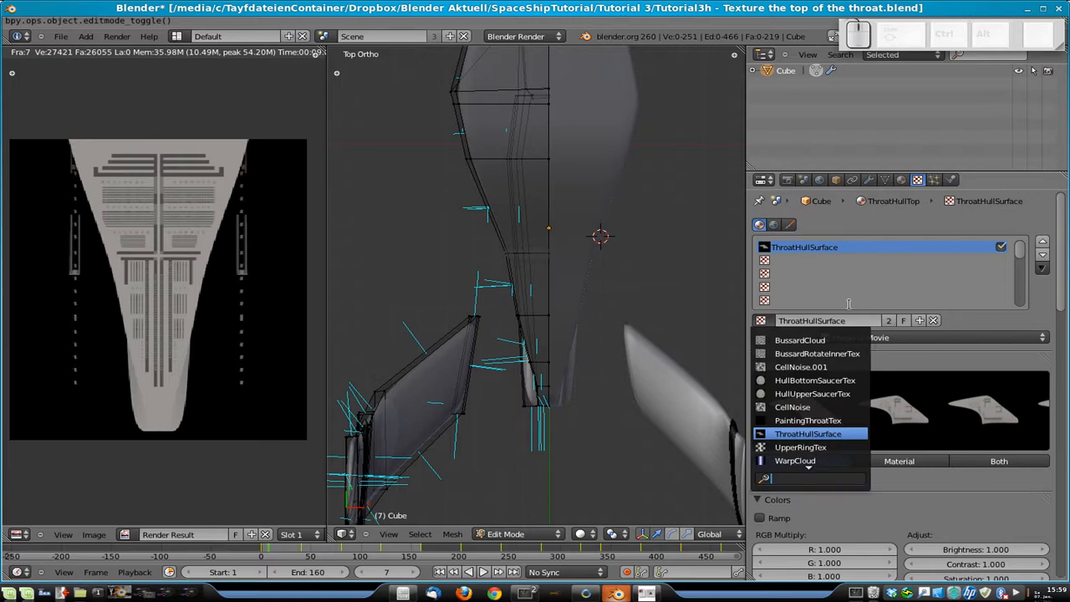
click(888, 320)
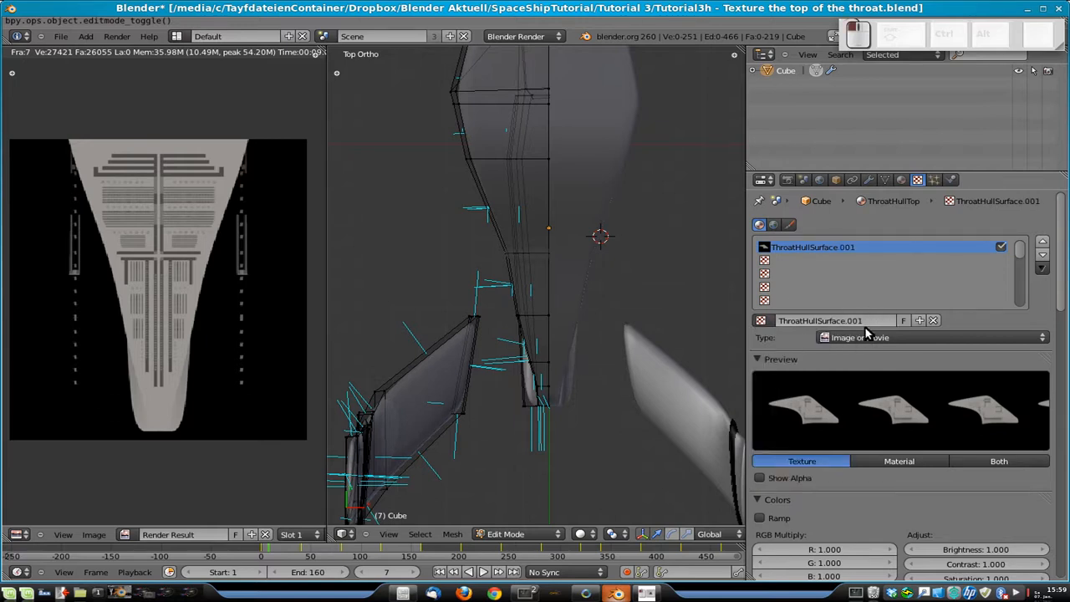
- Rename the copied texture by replacing its .001 suffix with Top
key(BackSpace)
key(BackSpace)
key(BackSpace)
key(BackSpace)
text(Top)
key(Return)
- Replace the texture's image file with ThroatTopHullSurface.png from the Textures folder
scroll(989, 515, down, 3)
scroll(988, 515, down, 2)
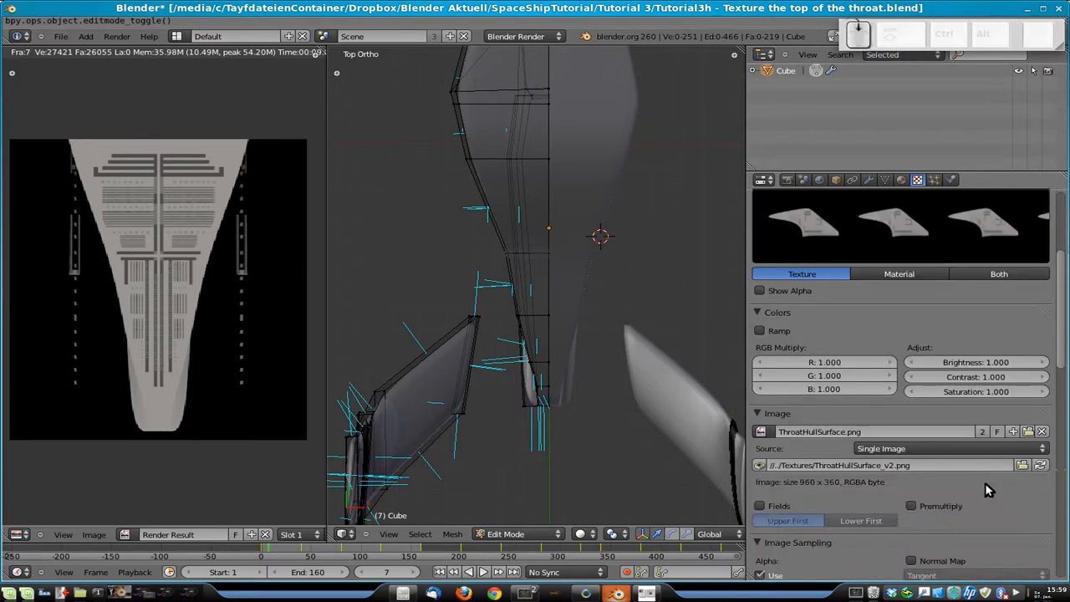
click(1026, 470)
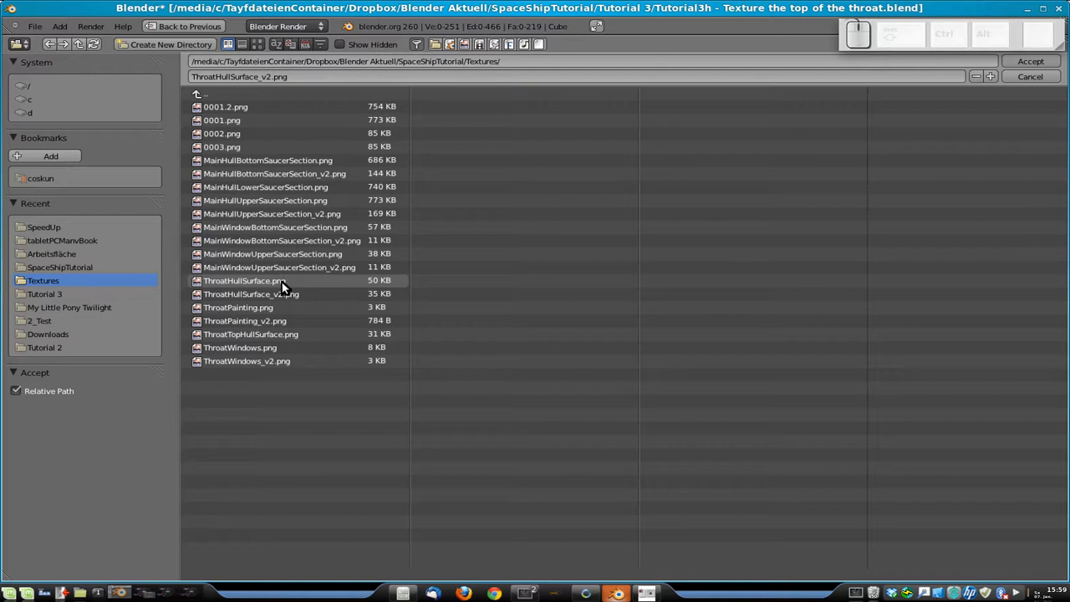
click(251, 335)
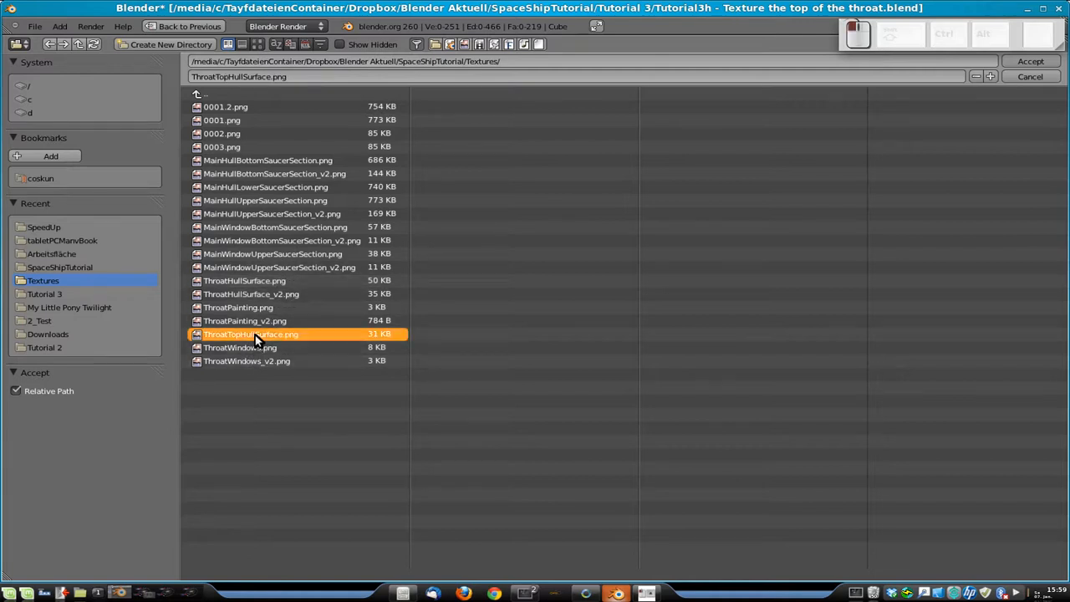
click(1034, 61)
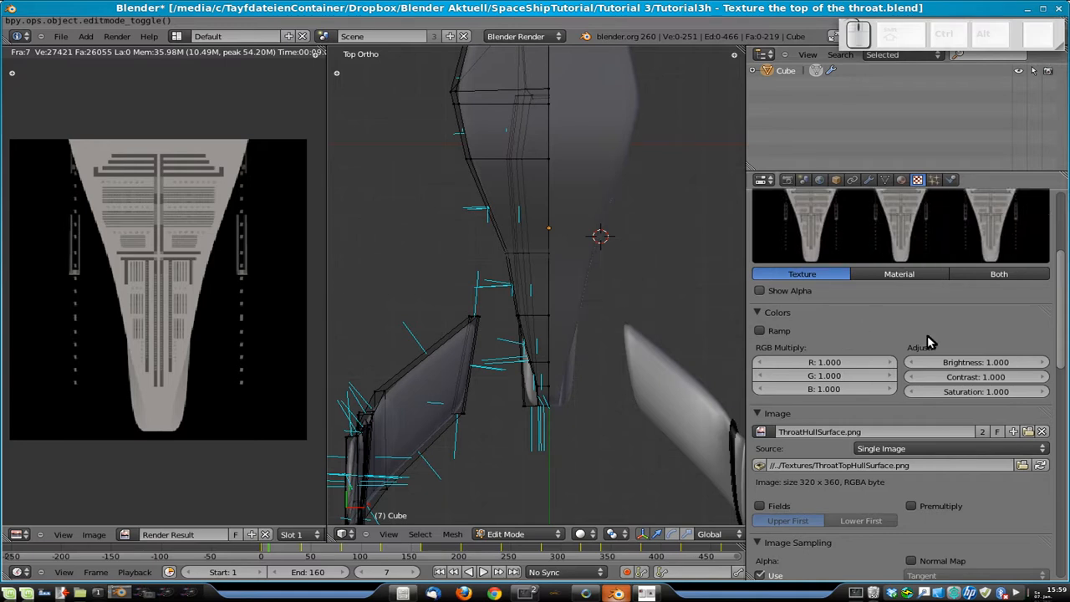
scroll(920, 527, down, 10)
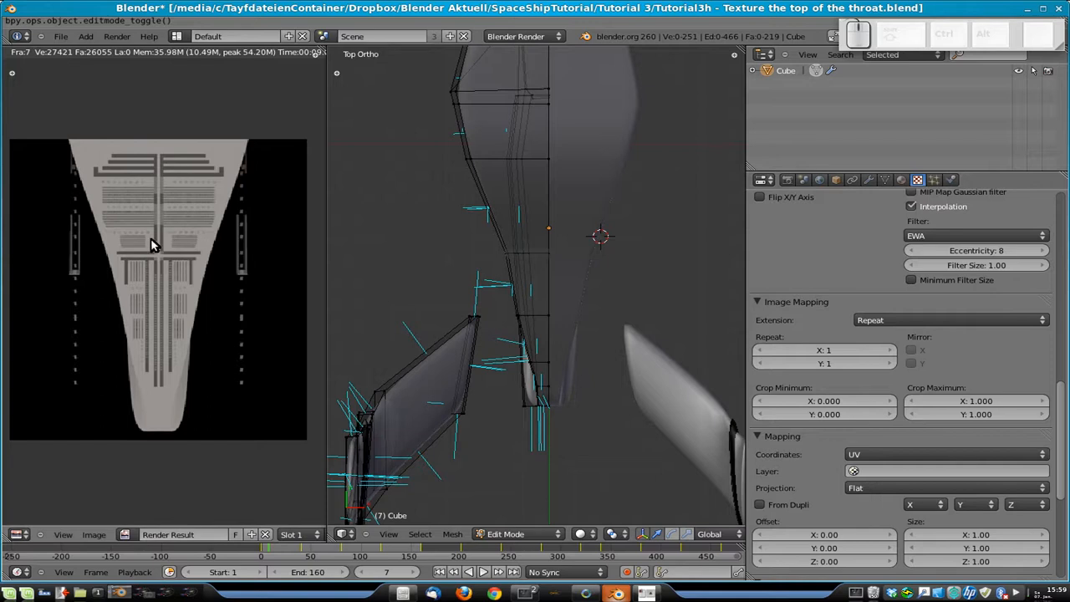
- Select the faces assigned to the ThroatHullTop material and display ThroatHullSurface.png in the image editor
click(901, 179)
click(896, 304)
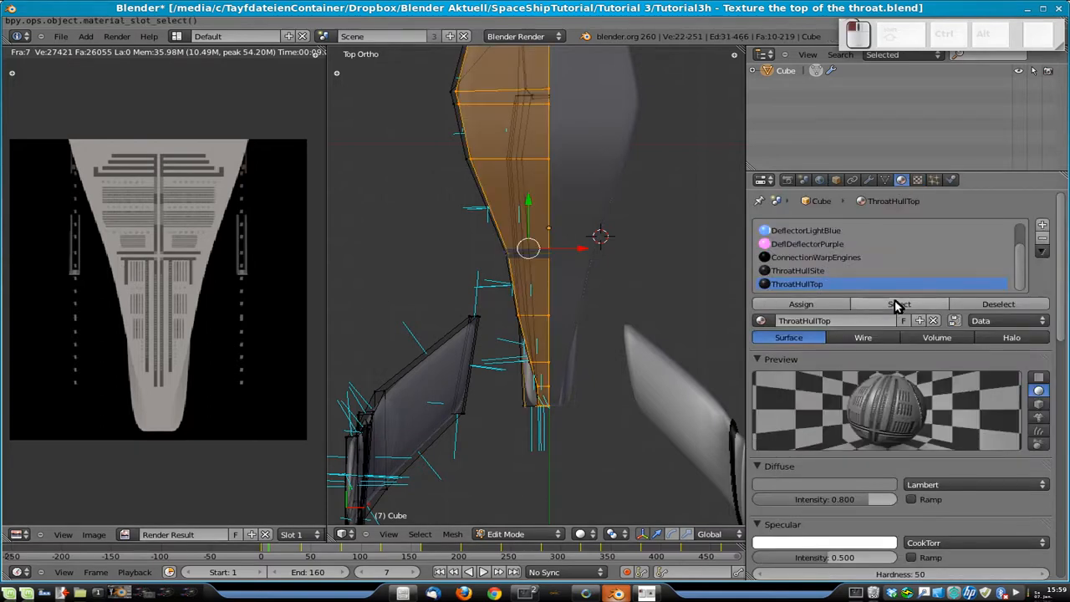
shift+middle_drag(616, 158, 621, 320)
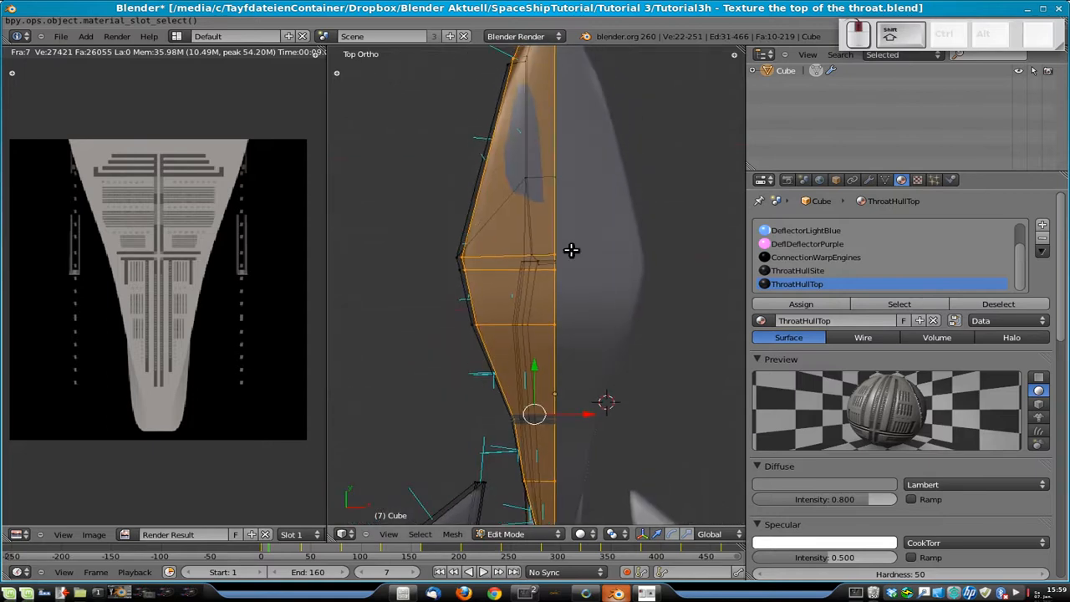
click(917, 179)
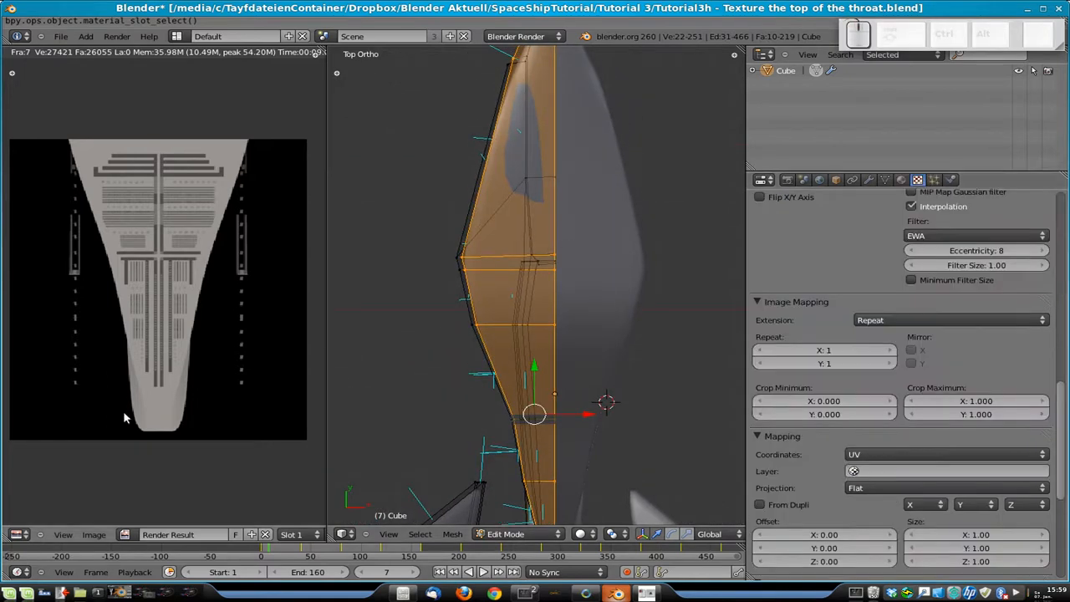
click(124, 535)
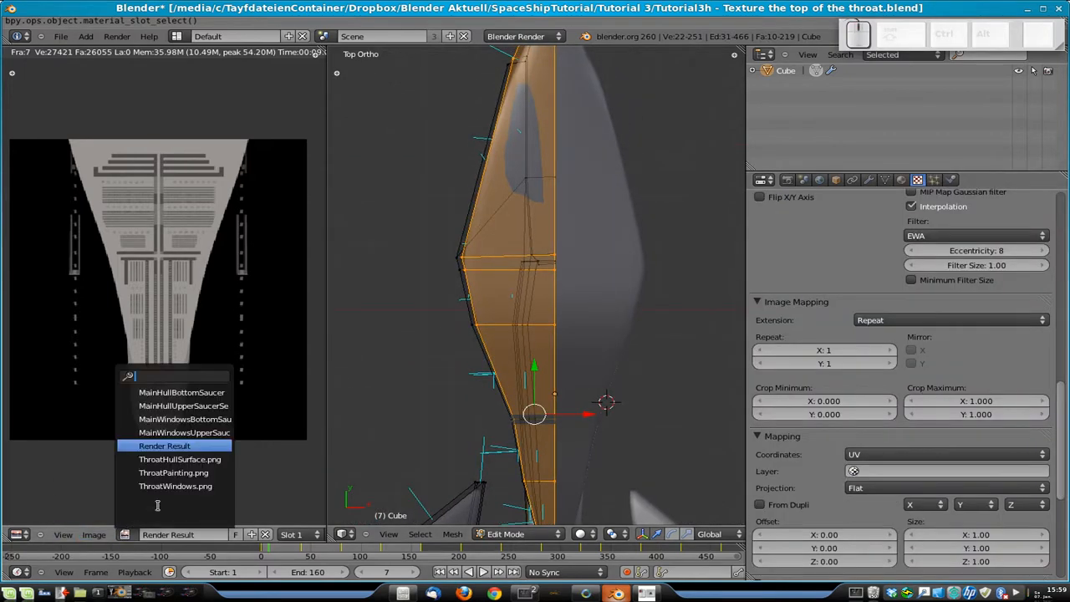
click(183, 460)
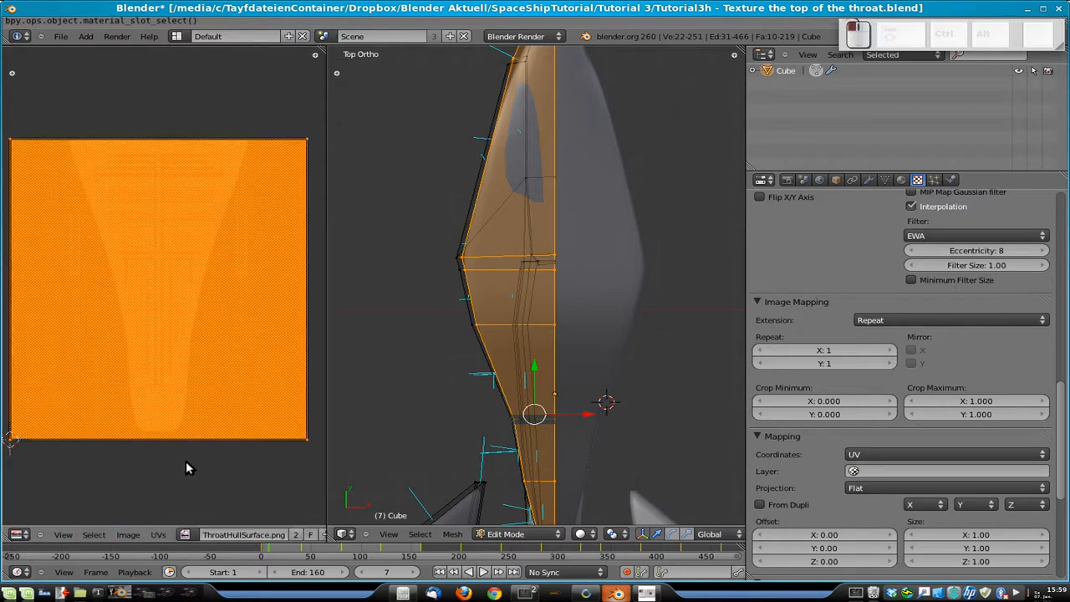
- Unwrap the selected faces with Project From View in top view and scale the UVs up about 2.5 times
scroll(570, 393, down, 2)
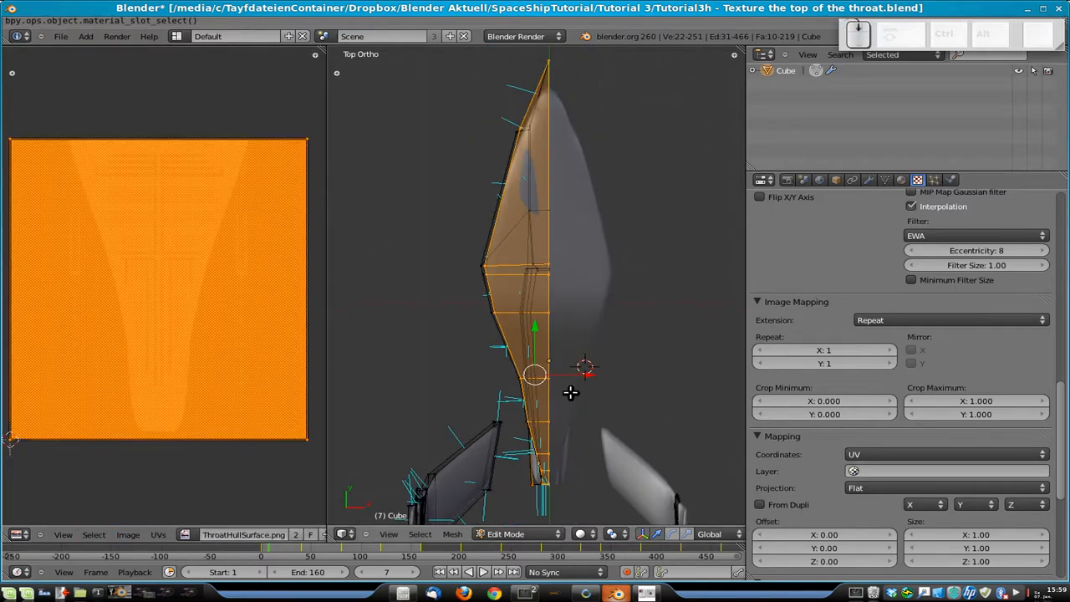
key(u)
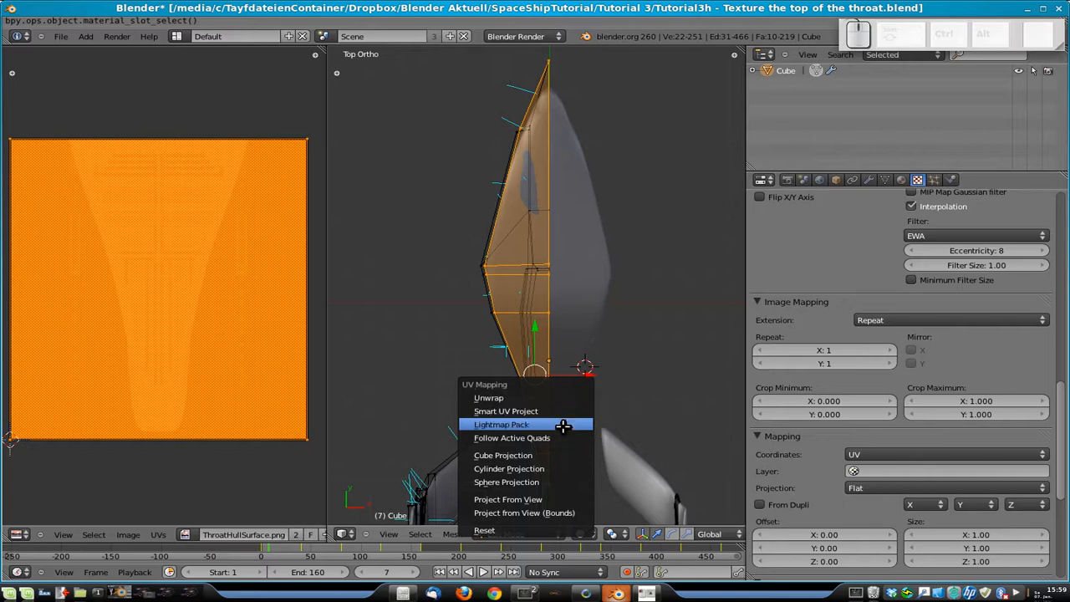
click(547, 499)
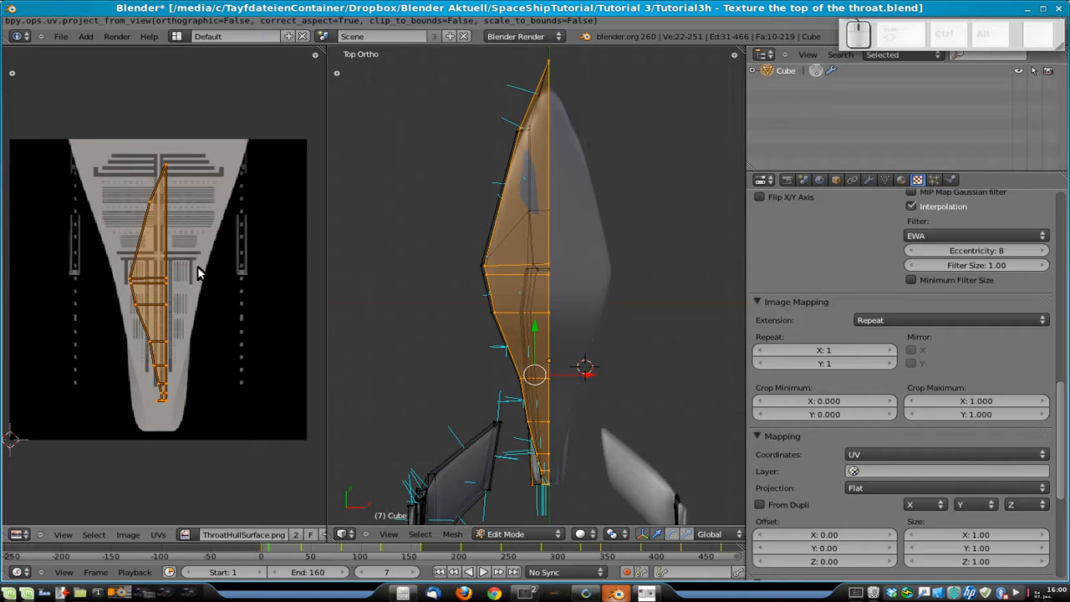
scroll(198, 271, down, 4)
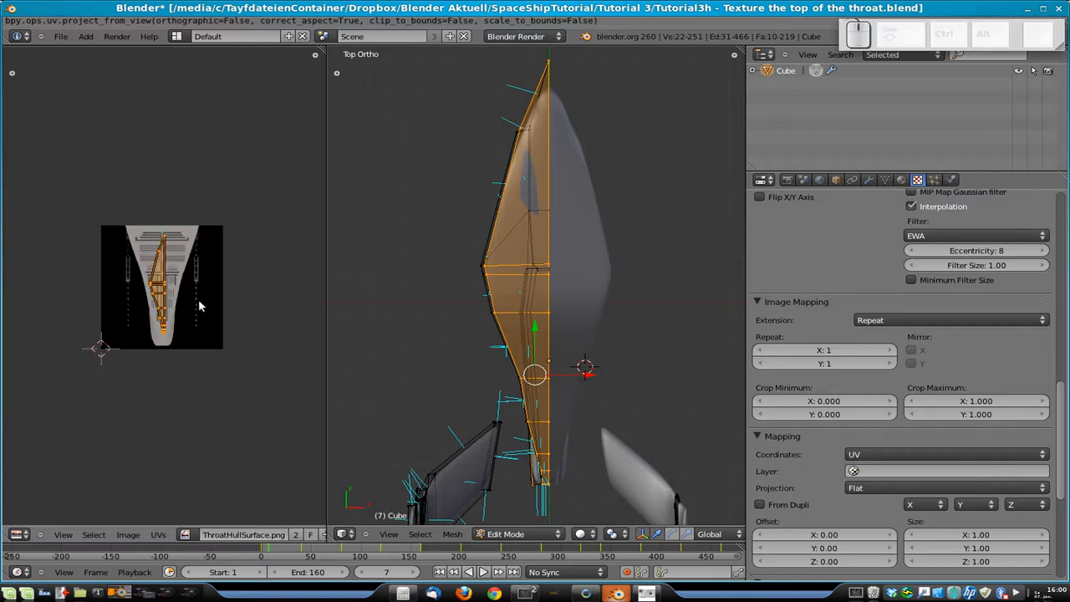
key(s)
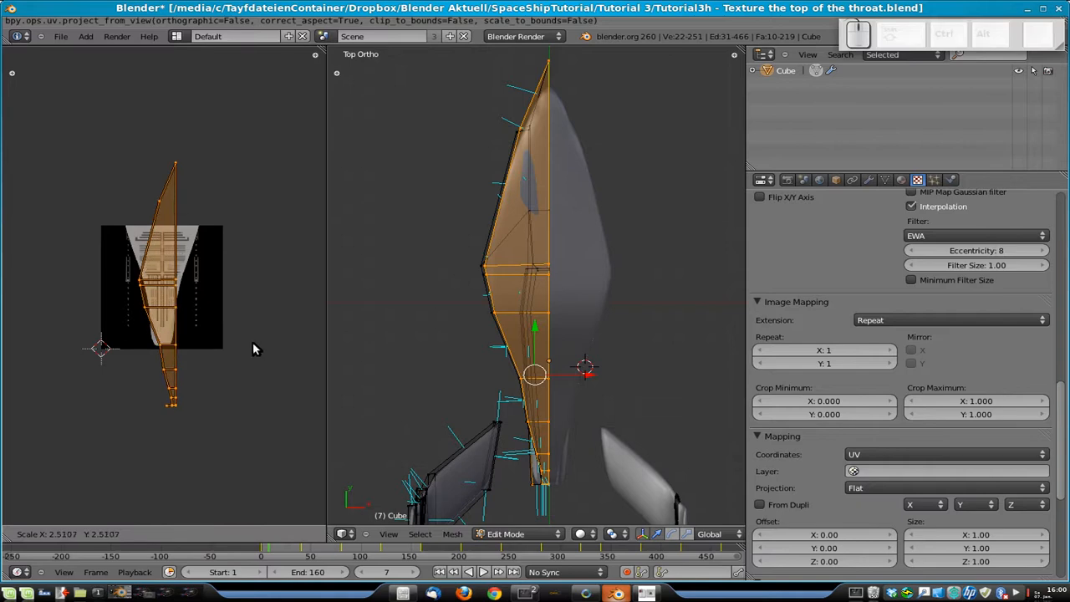
click(256, 349)
- Set the viewport shading to Textured and move the UVs over the hull drawing, with the throat's widest edge at the image's upper border
click(582, 534)
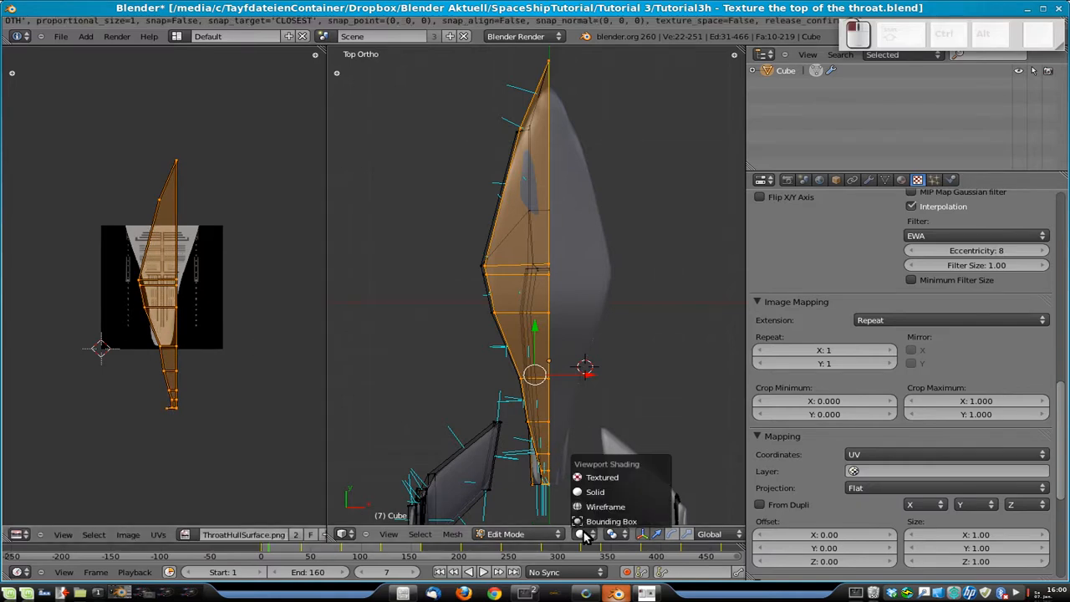
click(593, 477)
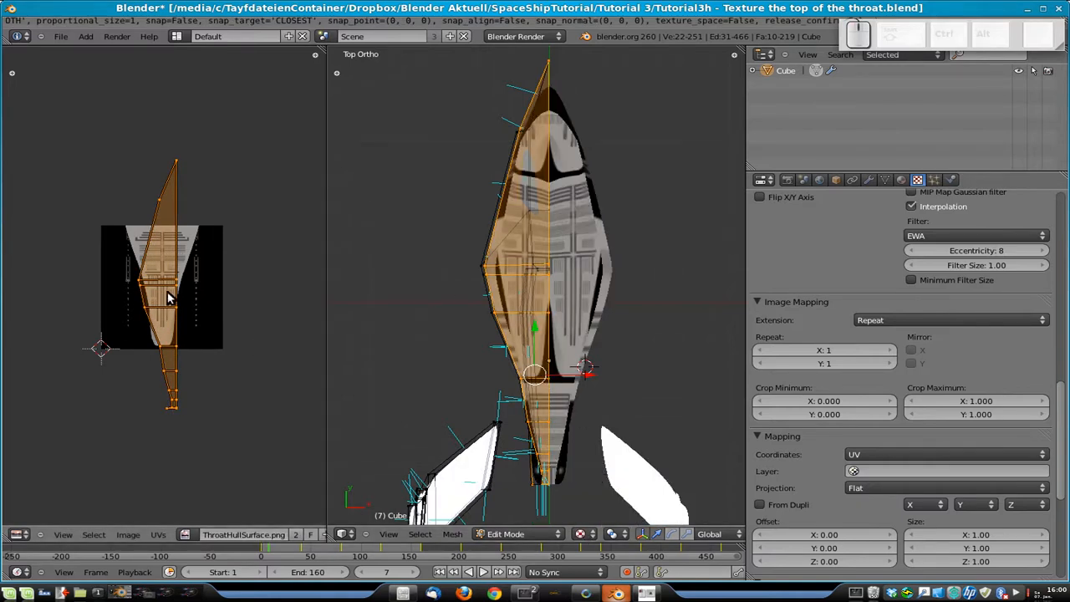
key(g)
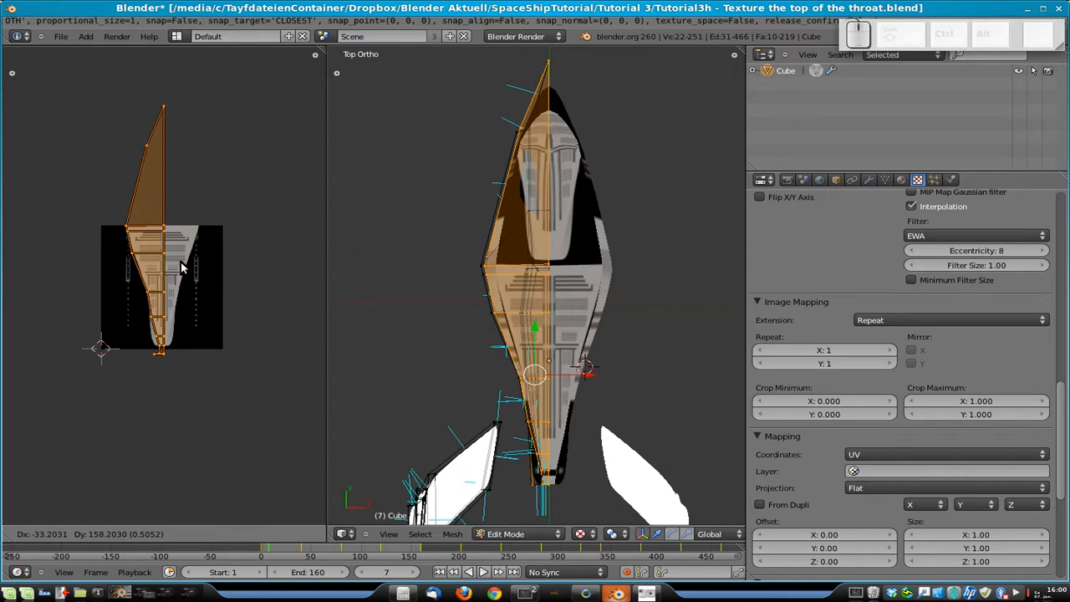
click(171, 276)
scroll(171, 277, up, 4)
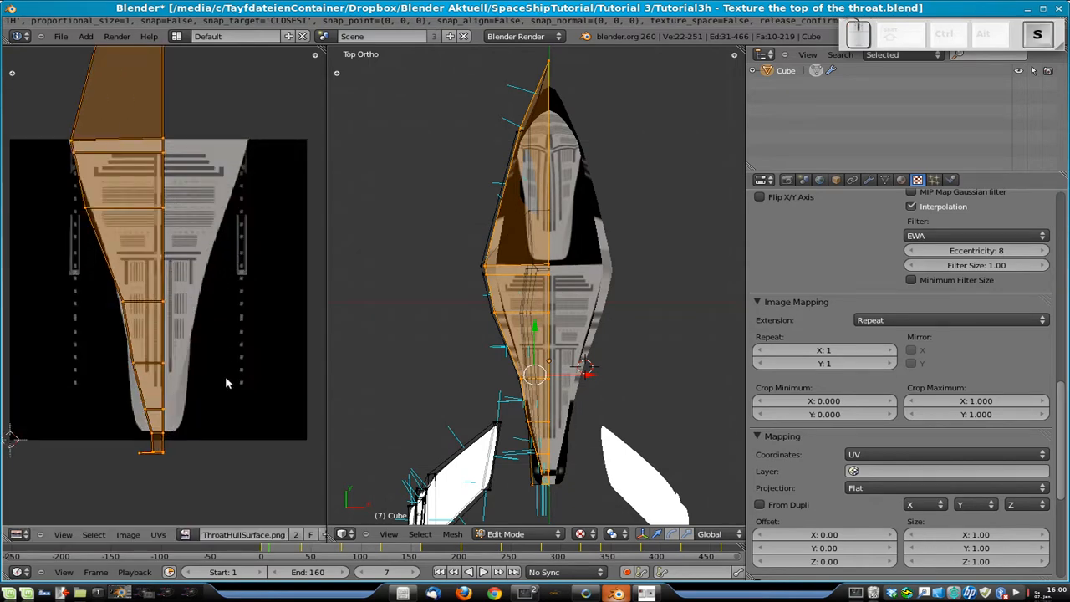
- Scale the UVs down to about 0.92 and shift them slightly so their straight edge follows the hull drawing's centre line
key(s)
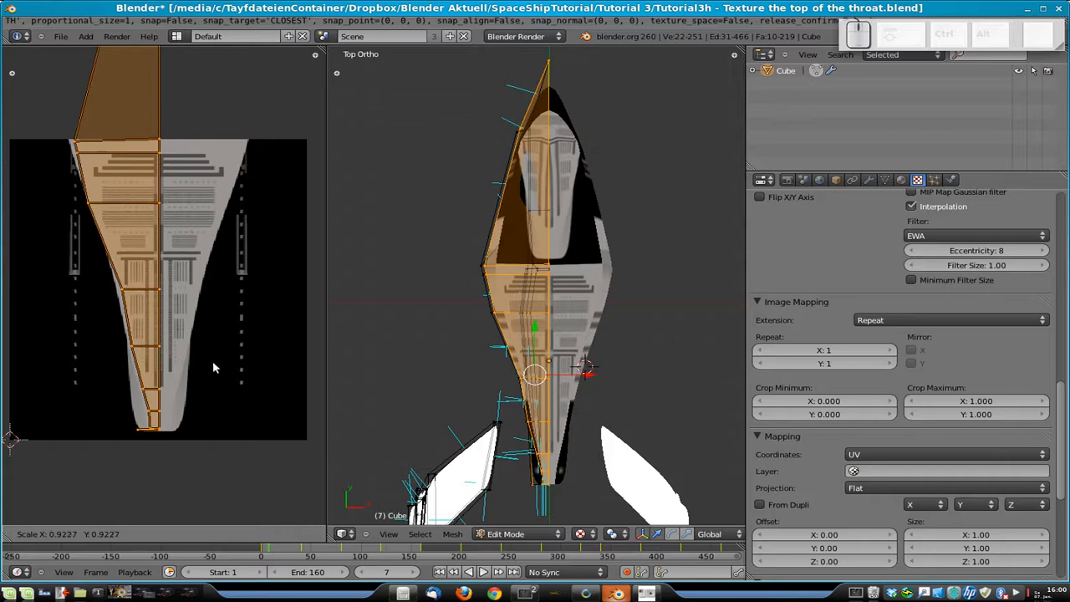
click(212, 362)
key(g)
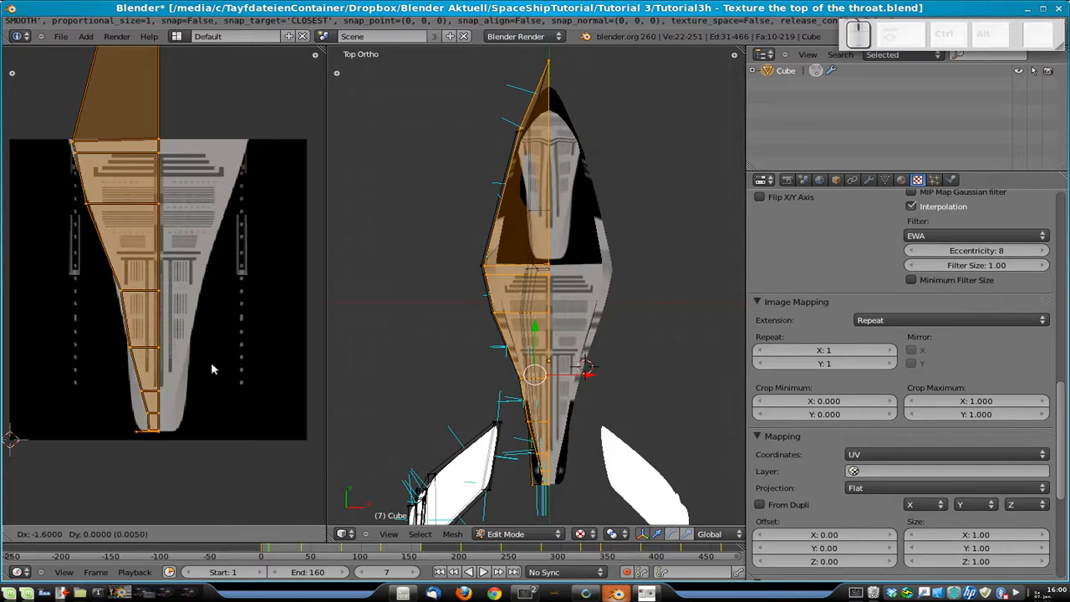
click(212, 369)
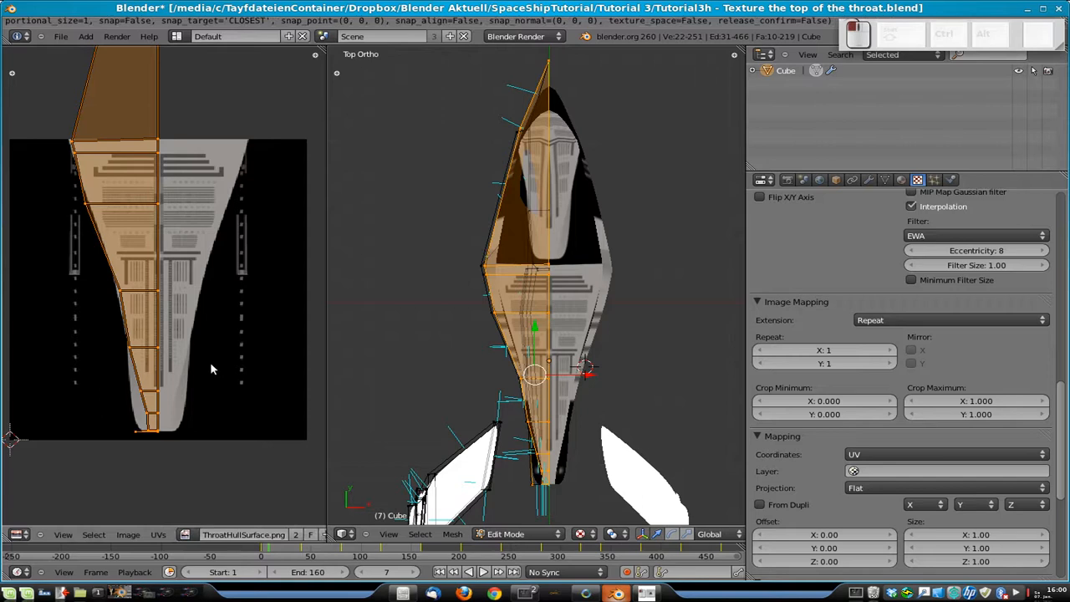
key(Tab)
key(Tab)
- Select the two outermost UV vertices of the pointed section beyond the image and move them down along Y by about 0.66
middle_drag(525, 363, 554, 287)
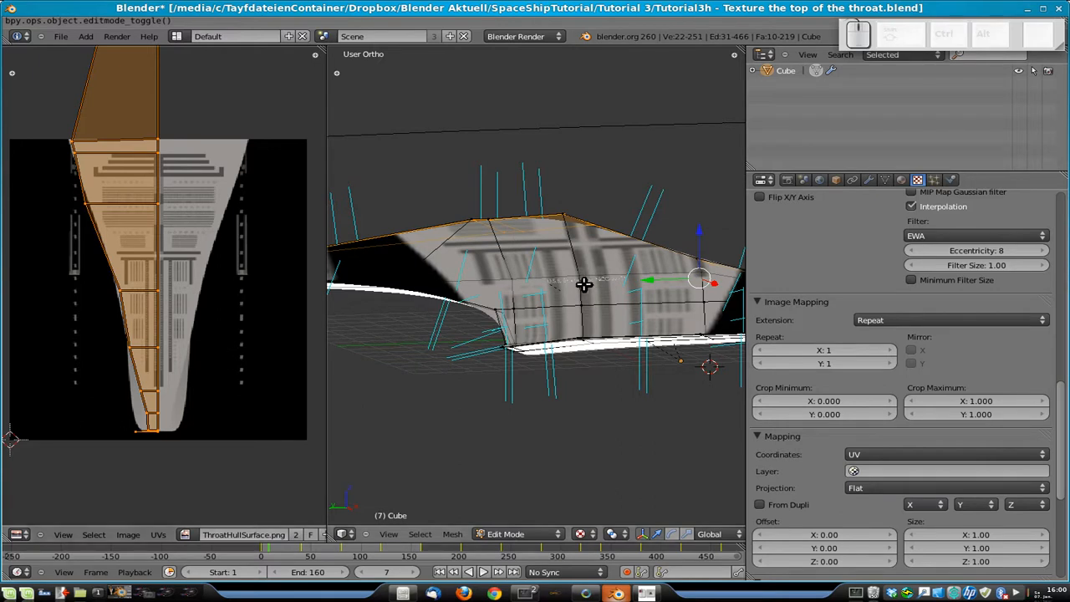
middle_drag(610, 268, 486, 365)
middle_drag(527, 196, 506, 86)
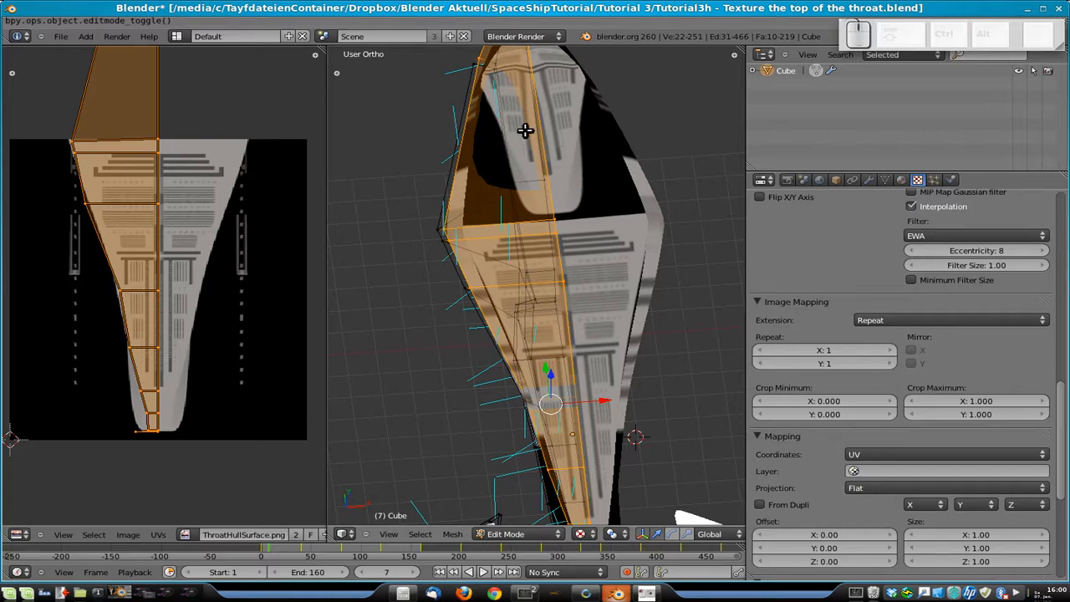
scroll(543, 127, down, 2)
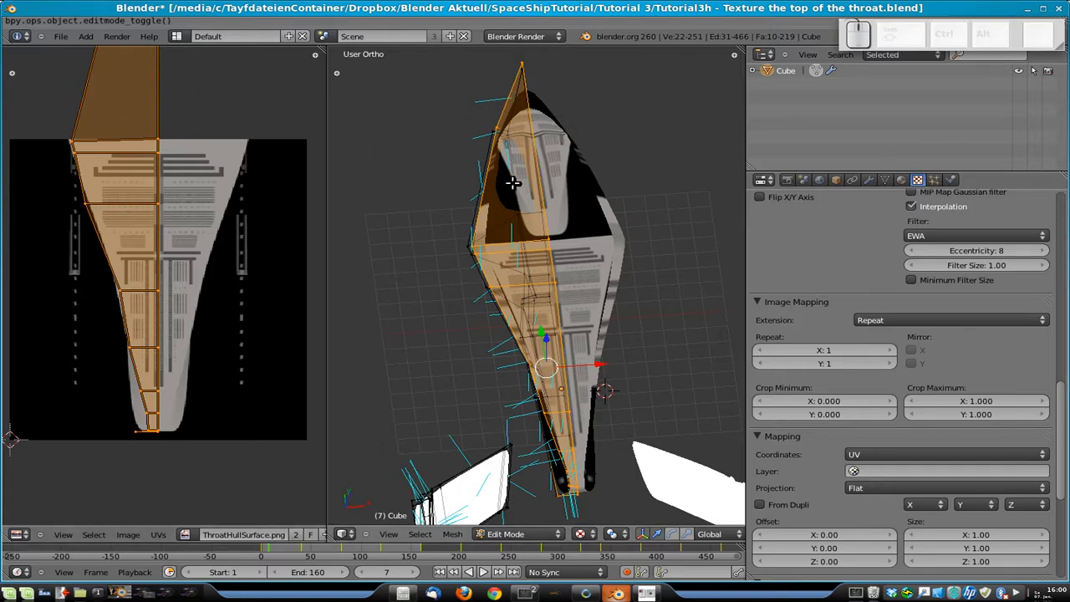
shift+middle_drag(191, 186, 214, 366)
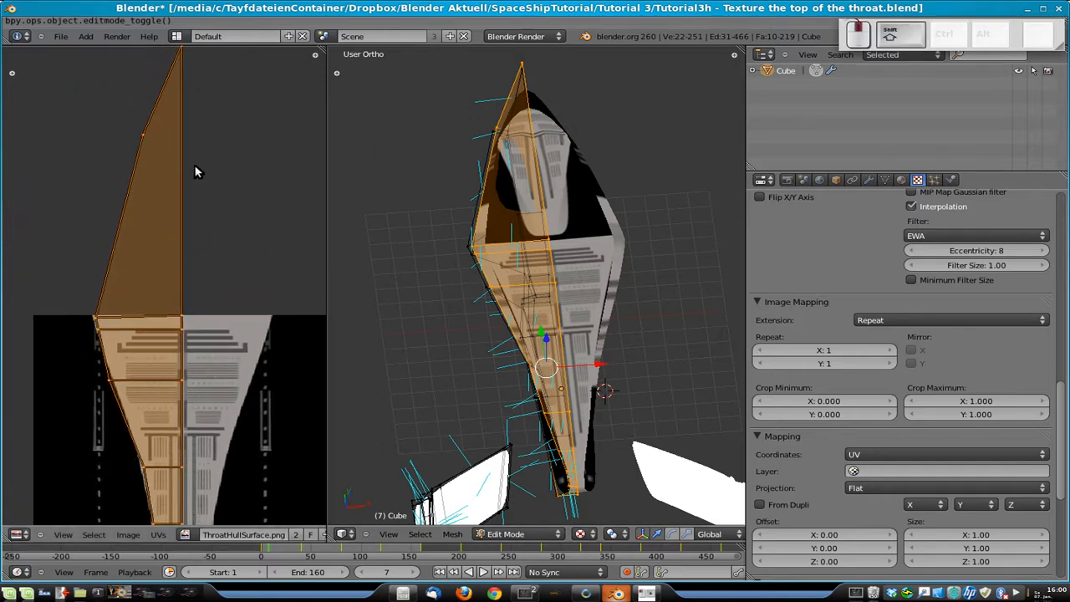
right_click(150, 143)
scroll(215, 138, down, 2)
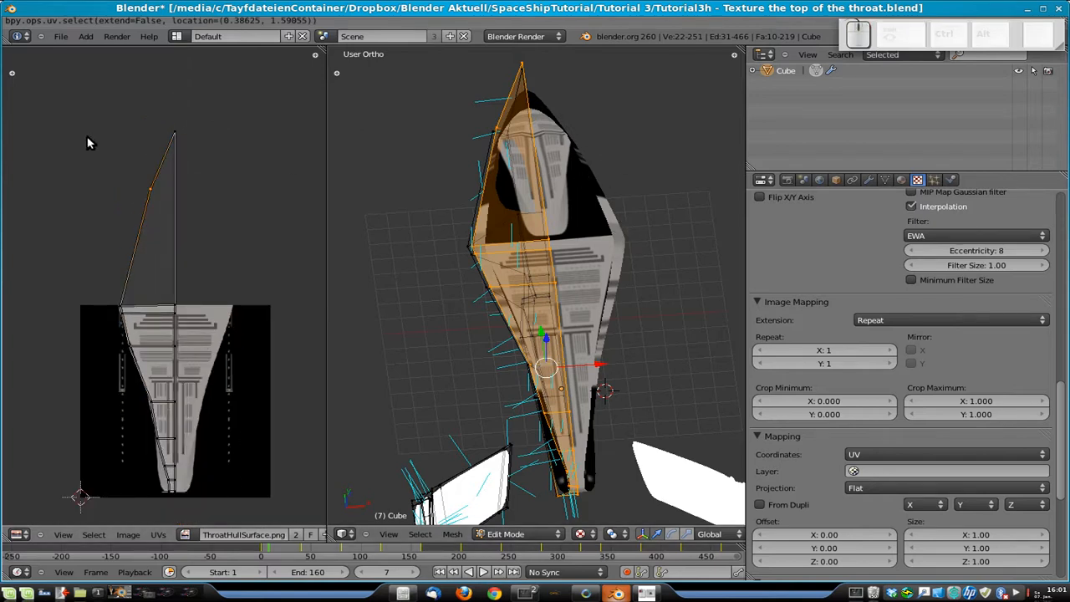
shift+right_click(180, 132)
key(g)
key(y)
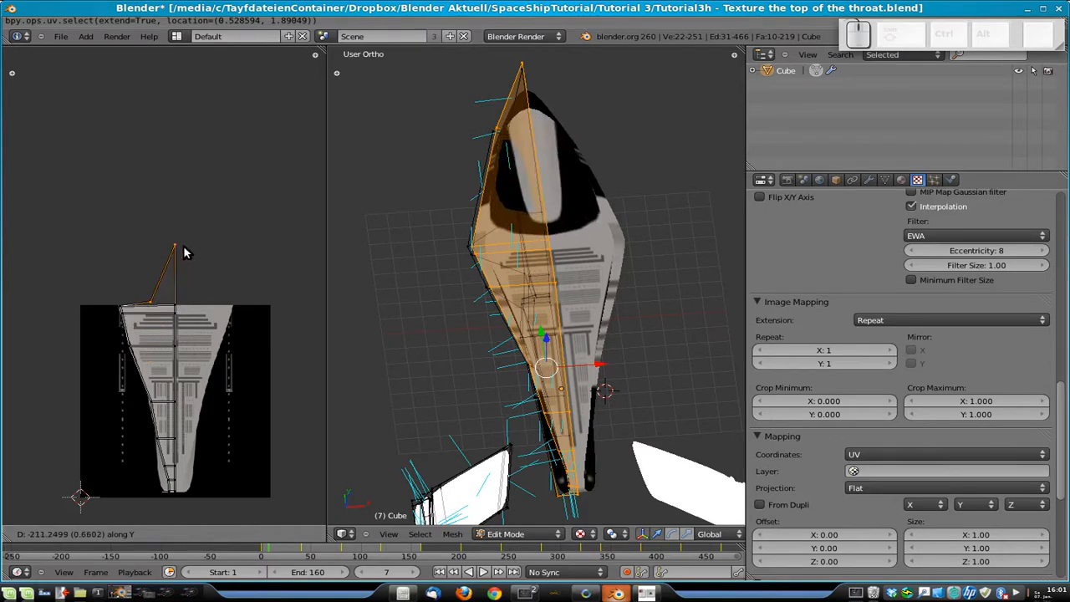
click(185, 248)
- Move the remaining tip UV vertex down by about 0.31, close to the image's upper border
right_click(175, 246)
key(g)
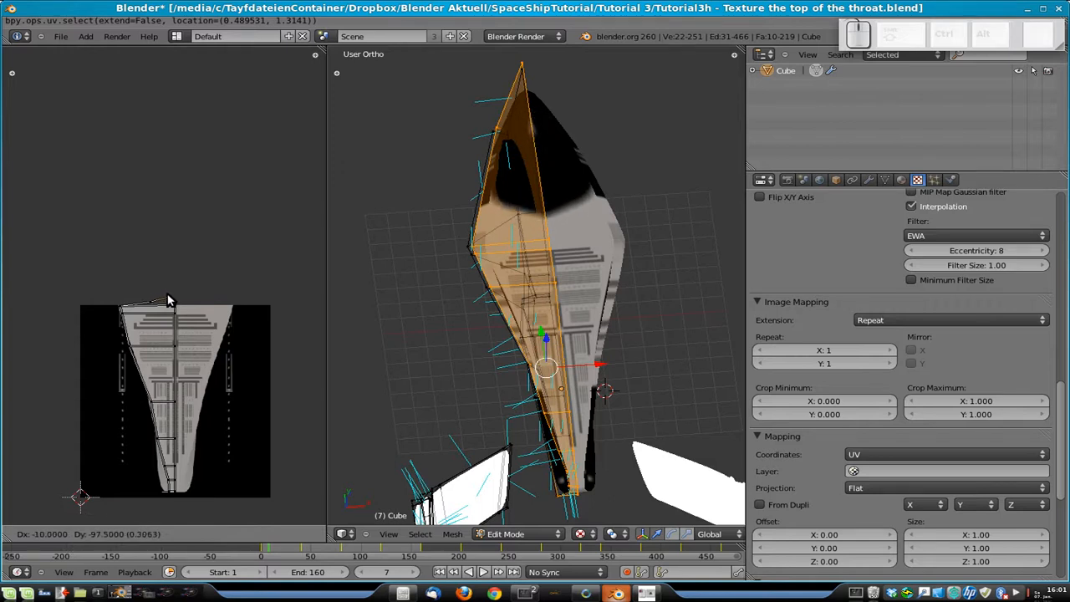
click(167, 301)
- Leave Edit Mode and save the blend file over the existing one
key(Tab)
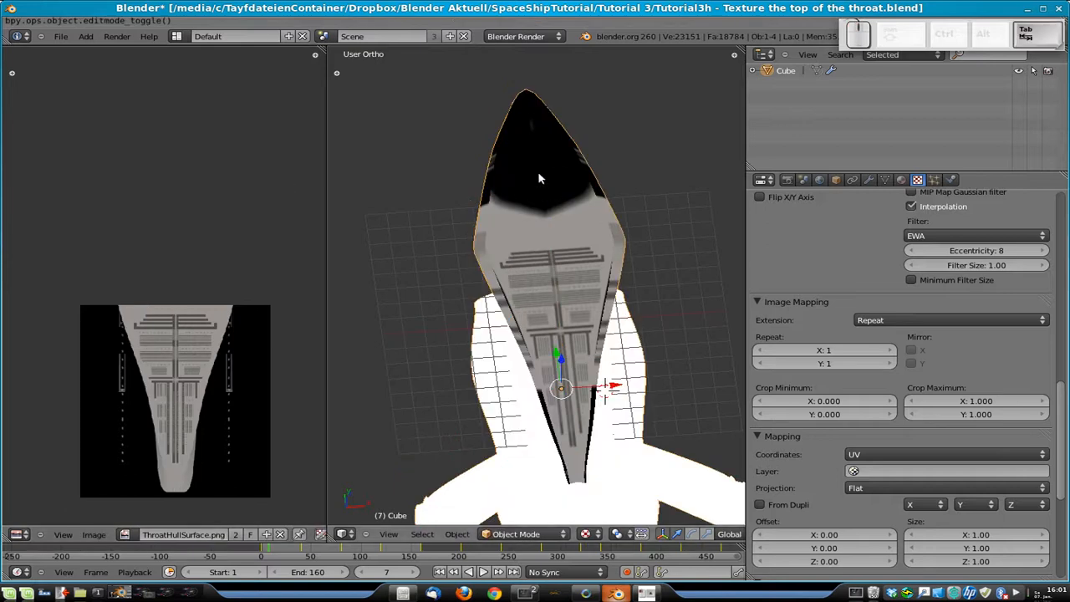
key(ctrl+s)
click(443, 290)
- Show layer 7 with the texture drawing in top view and select the Plane.002 panel details
middle_drag(562, 400, 512, 362)
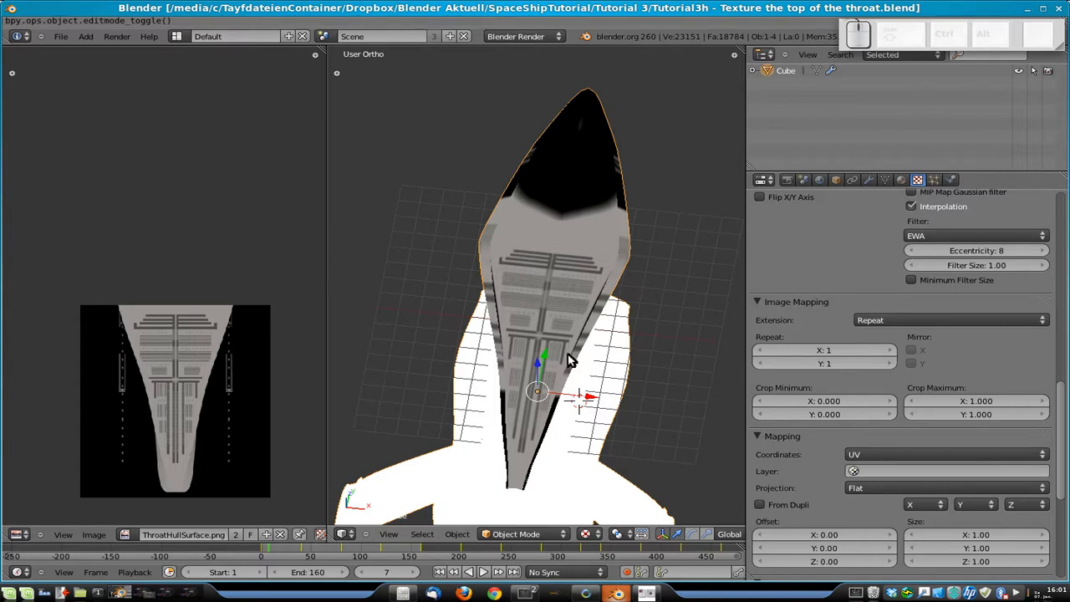
key(7)
key(KP_7)
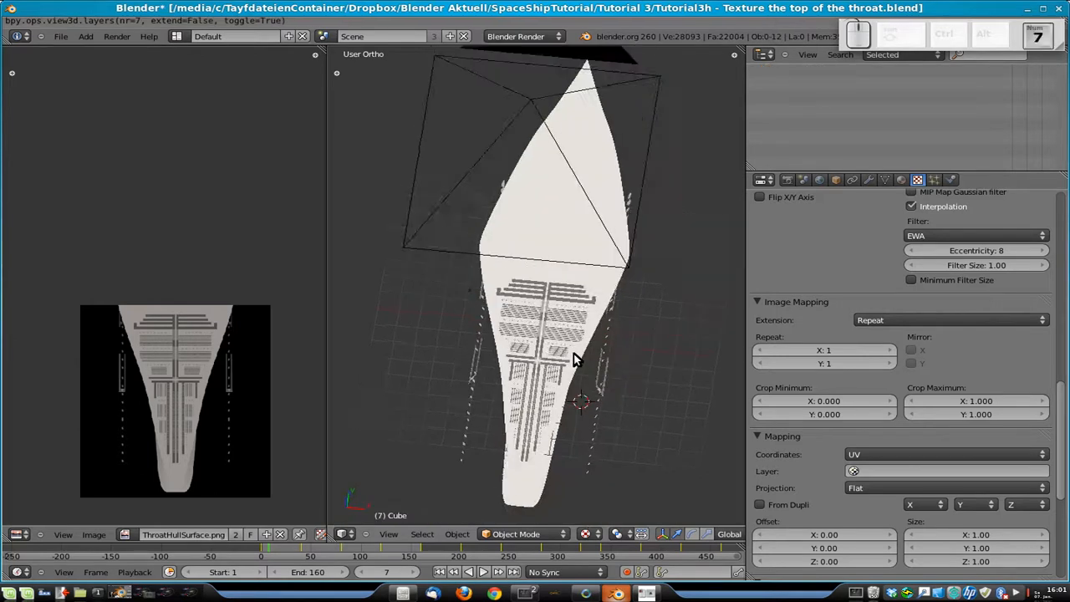
shift+right_click(503, 352)
right_click(544, 345)
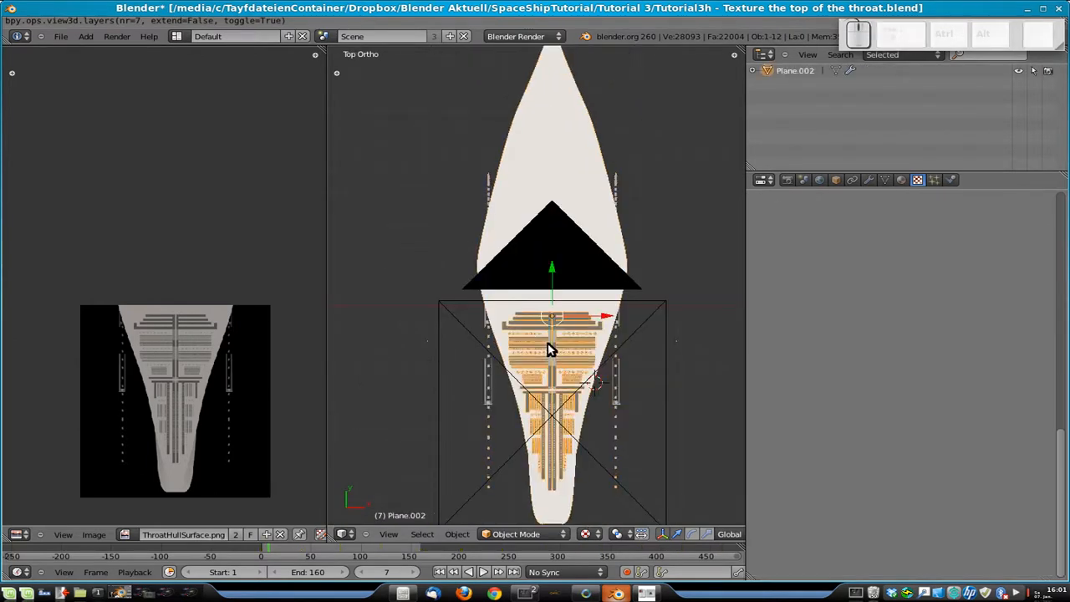
shift+middle_drag(565, 365, 525, 235)
scroll(524, 234, up, 3)
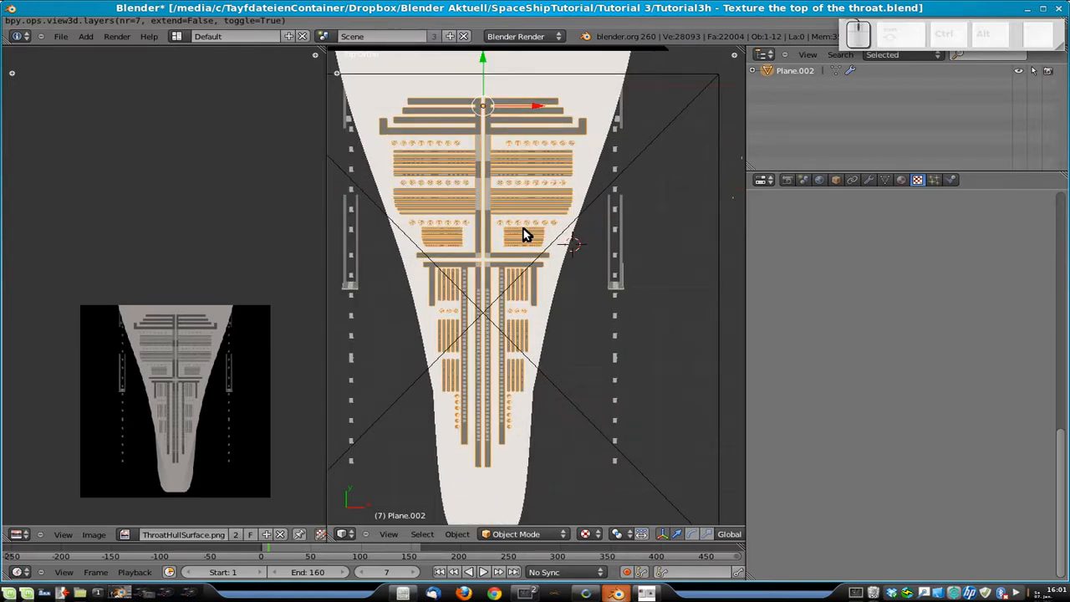
scroll(599, 146, down, 2)
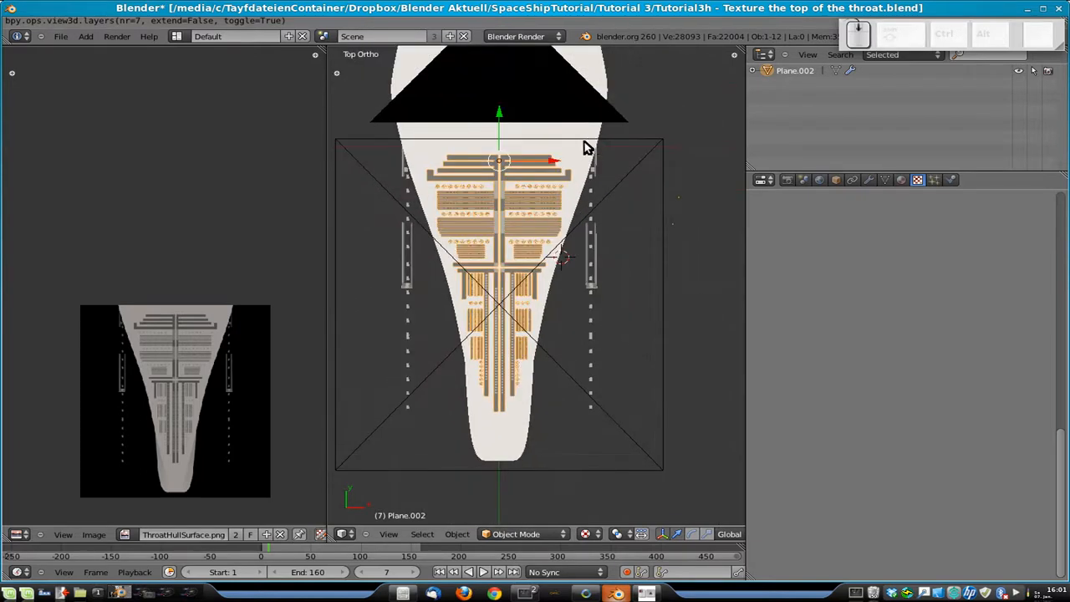
- Select the TextureThroat hull drawing and snap the 3D cursor to it
right_click(459, 153)
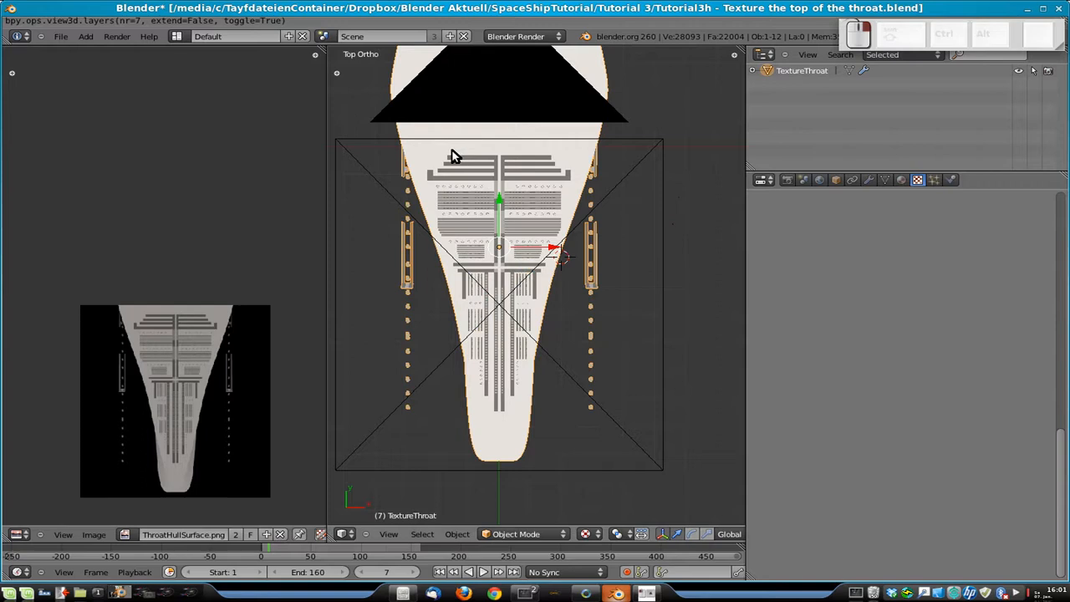
click(437, 150)
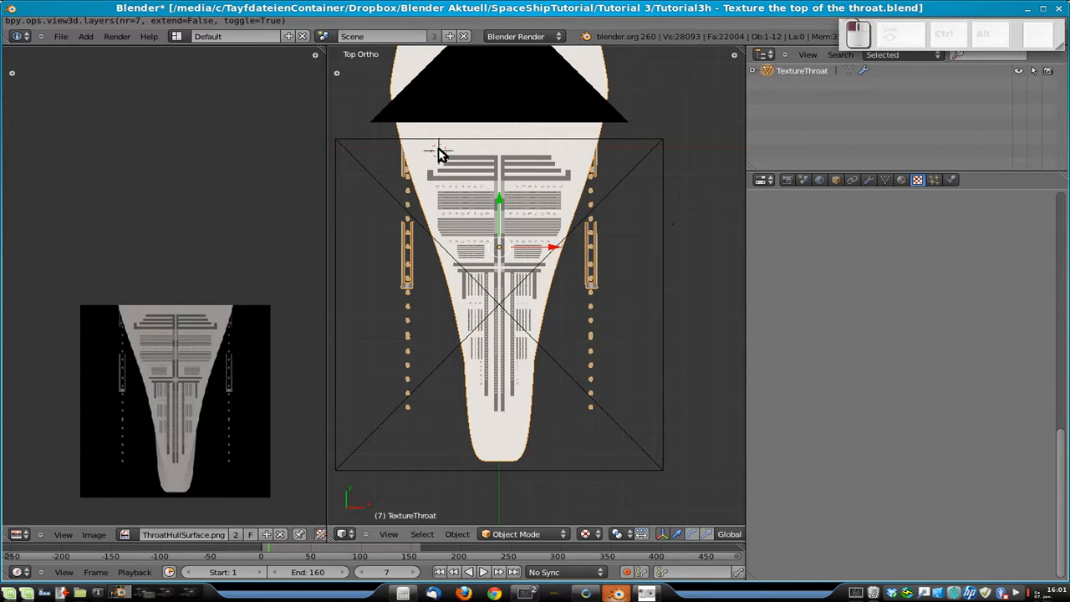
click(500, 147)
key(shift+s)
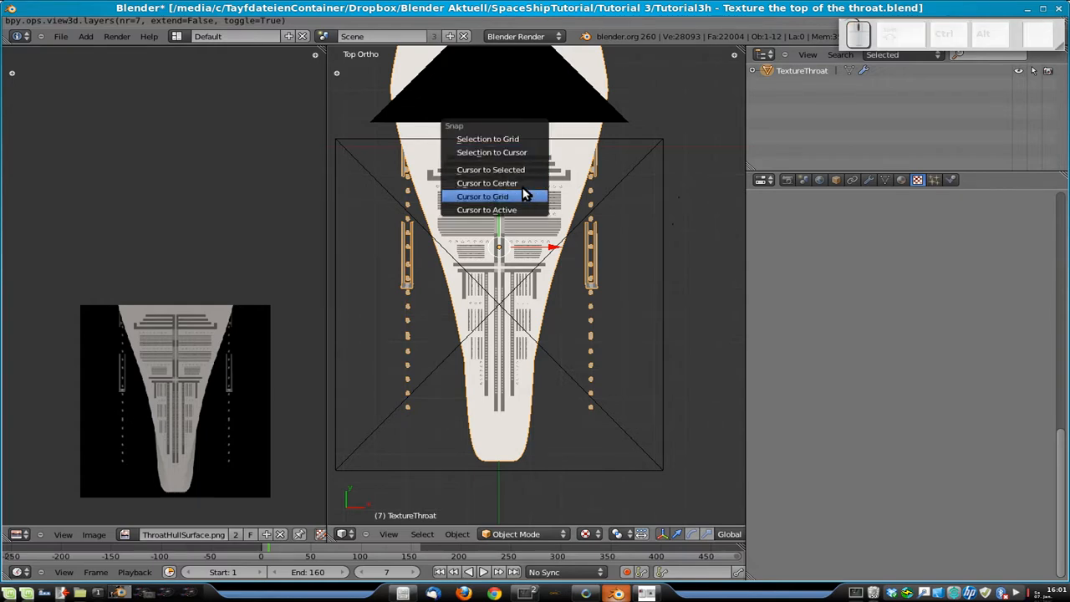
click(526, 169)
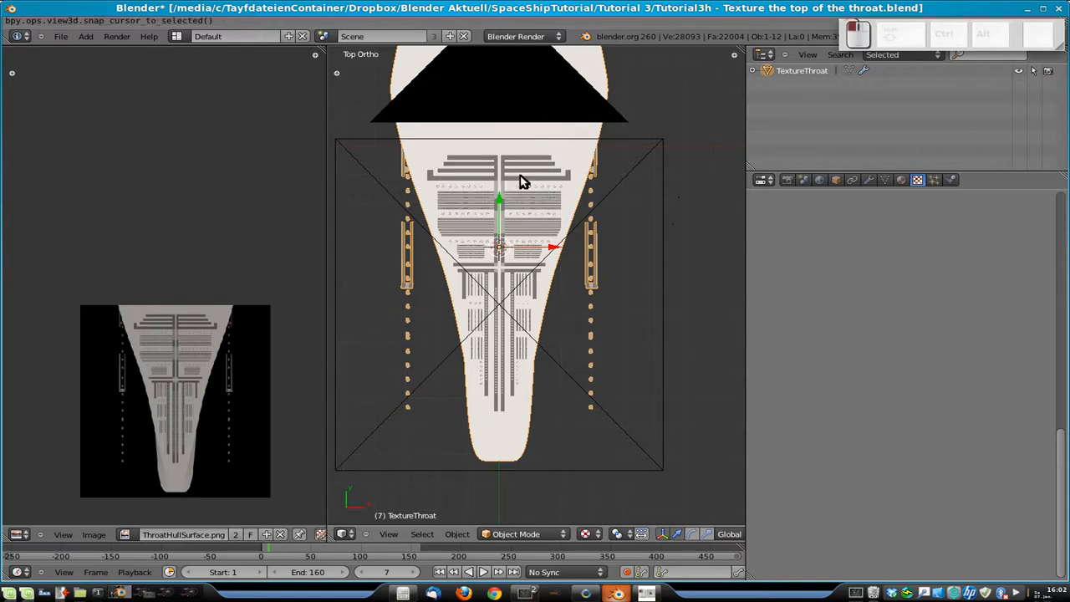
- Add a plane at the 3D cursor, rotate it 90° about X and move it 10 units along Z
click(94, 38)
mouse_move(96, 50)
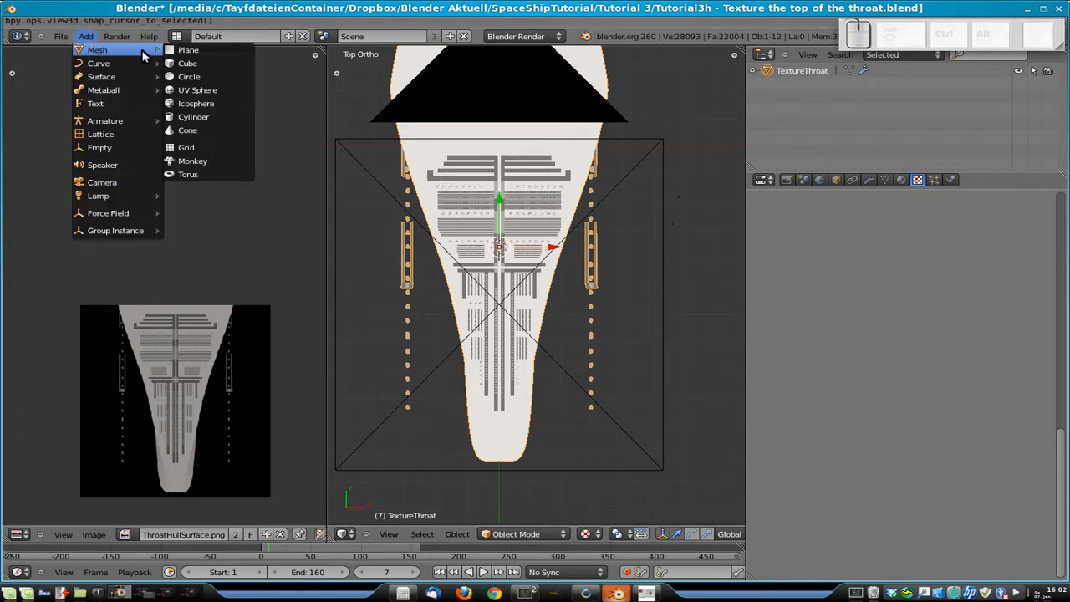
click(249, 50)
text(rx90)
key(Return)
text(gz)
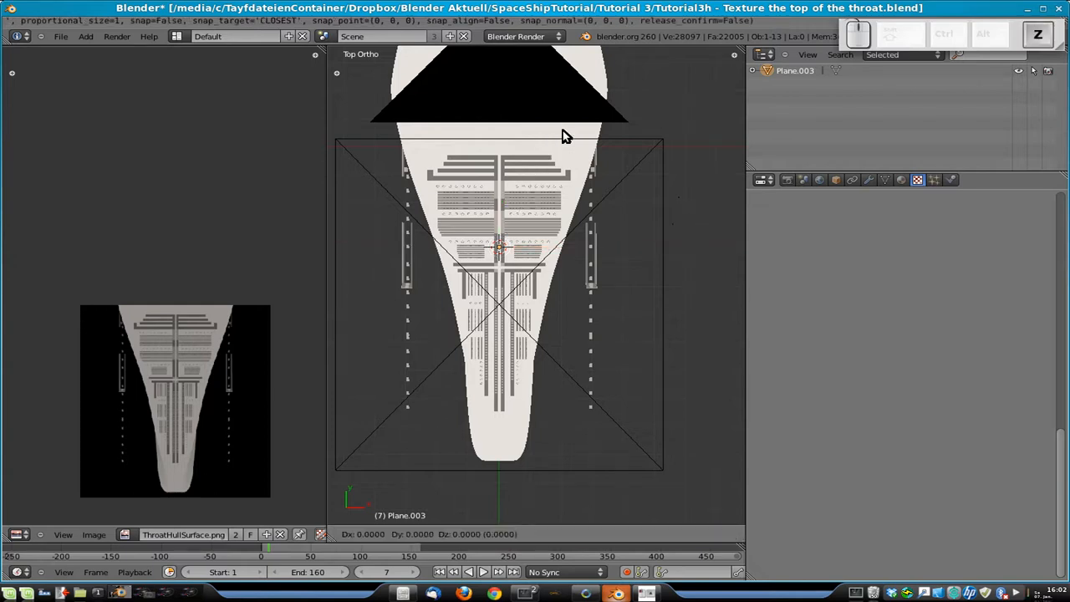
text(10)
key(Return)
- Rotate the new plane another 90° about X so it faces the top view
middle_drag(585, 292, 560, 328)
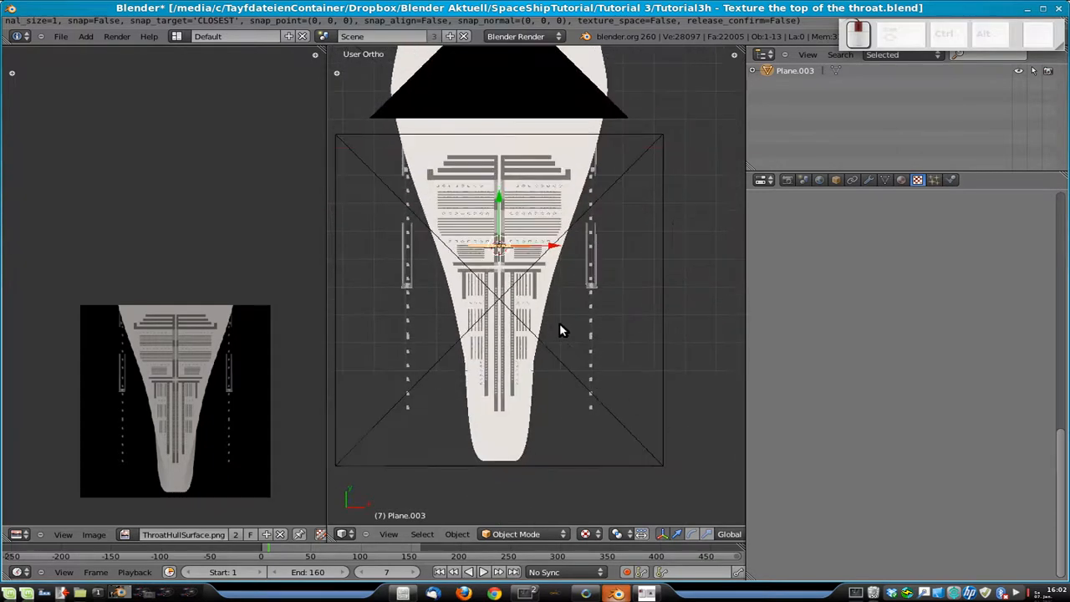
text(rx90)
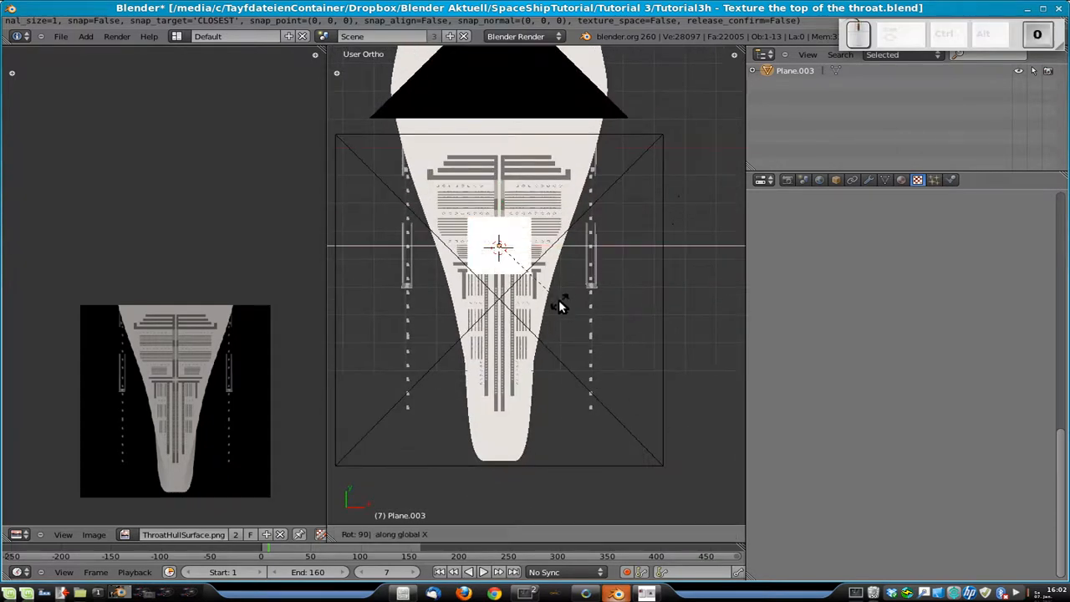
key(Return)
key(KP_7)
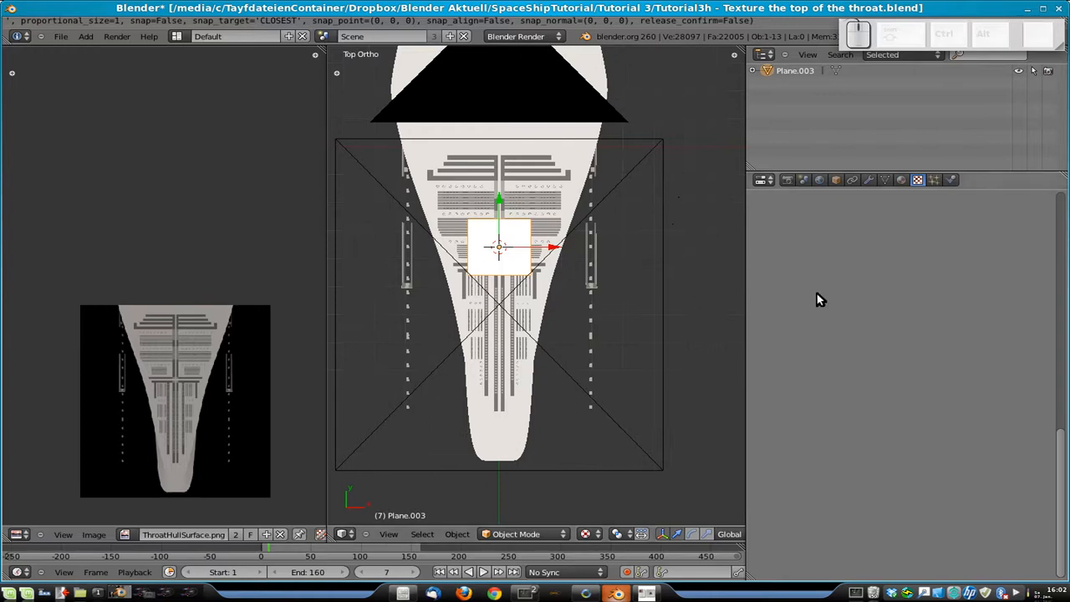
- Assign the existing DeflectorLightBlue material to the new plane and set the viewport shading to Solid
click(901, 180)
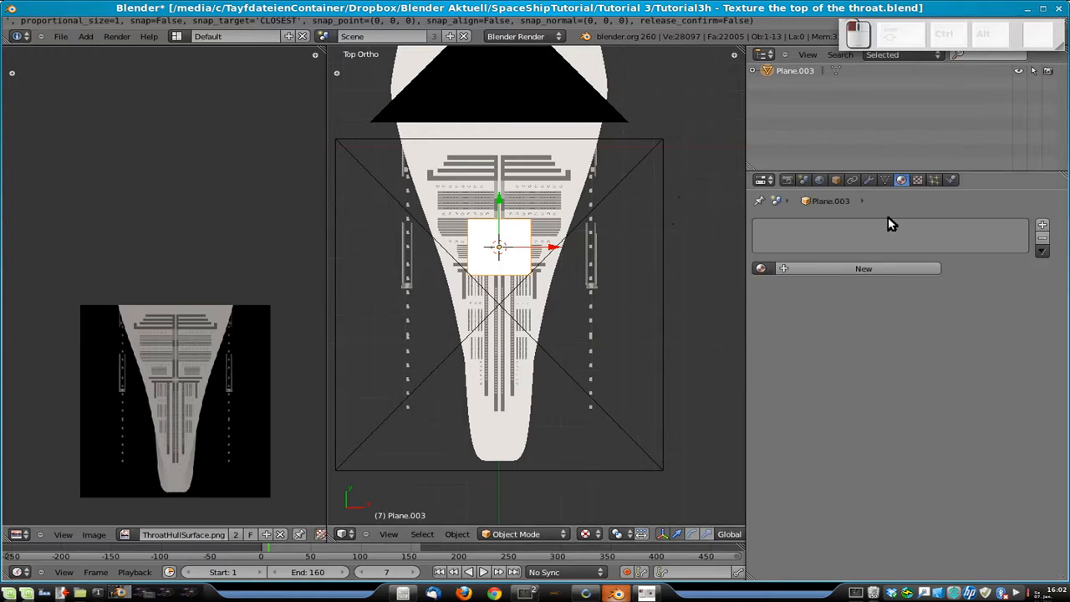
click(761, 269)
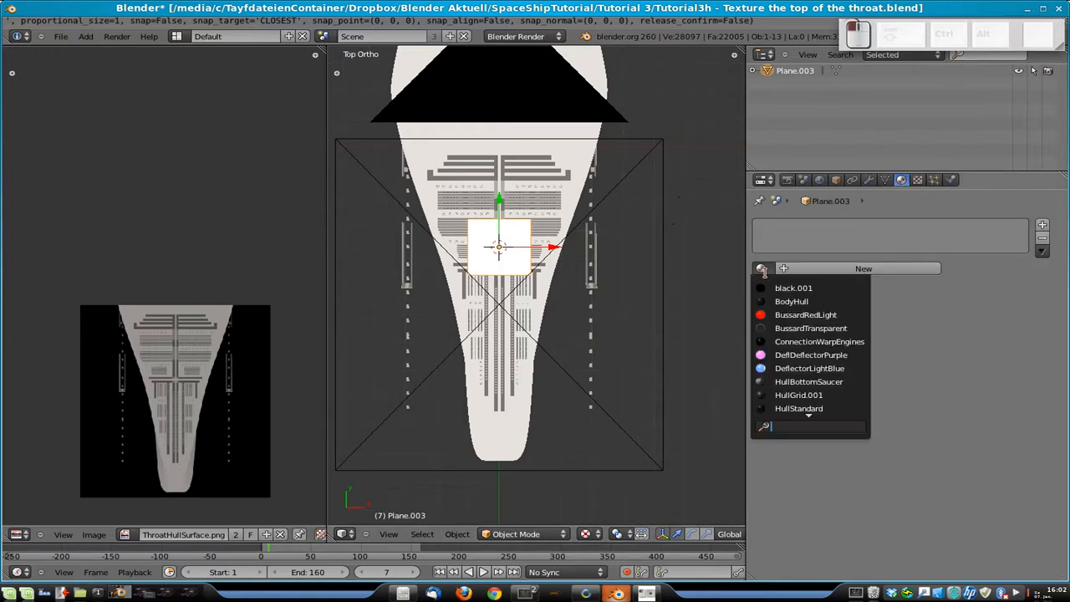
click(825, 368)
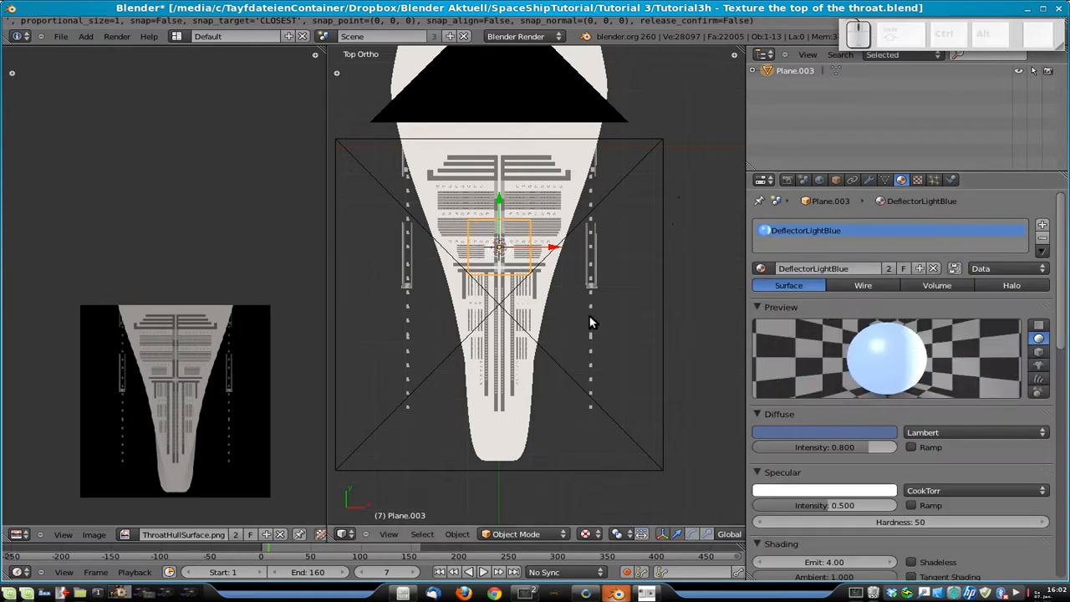
mouse_move(522, 382)
middle_down()
mouse_move(526, 272)
mouse_move(515, 350)
mouse_move(577, 504)
middle_up()
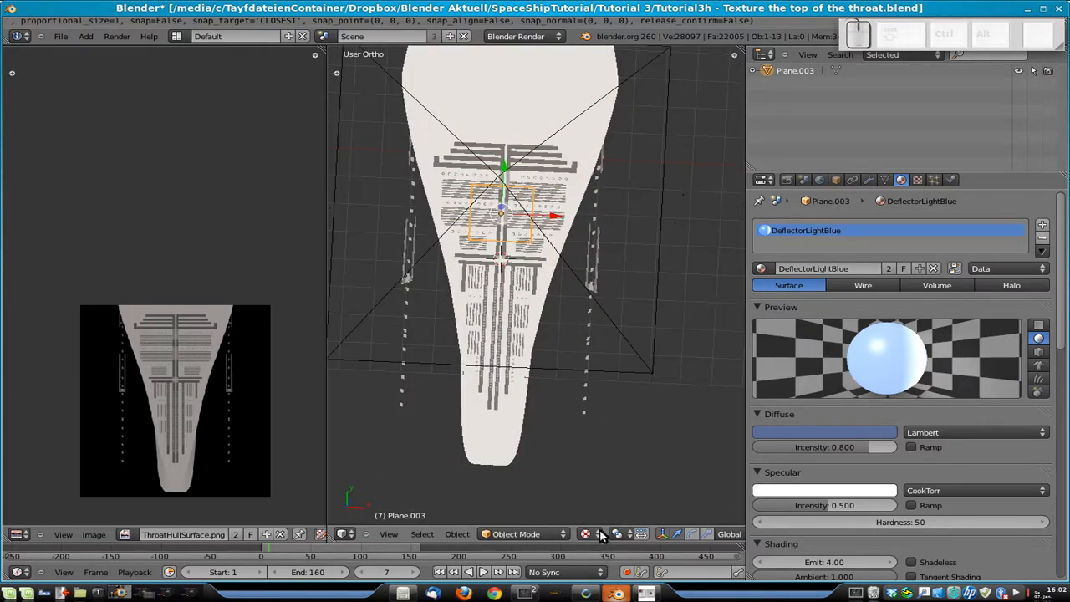
click(618, 534)
click(608, 493)
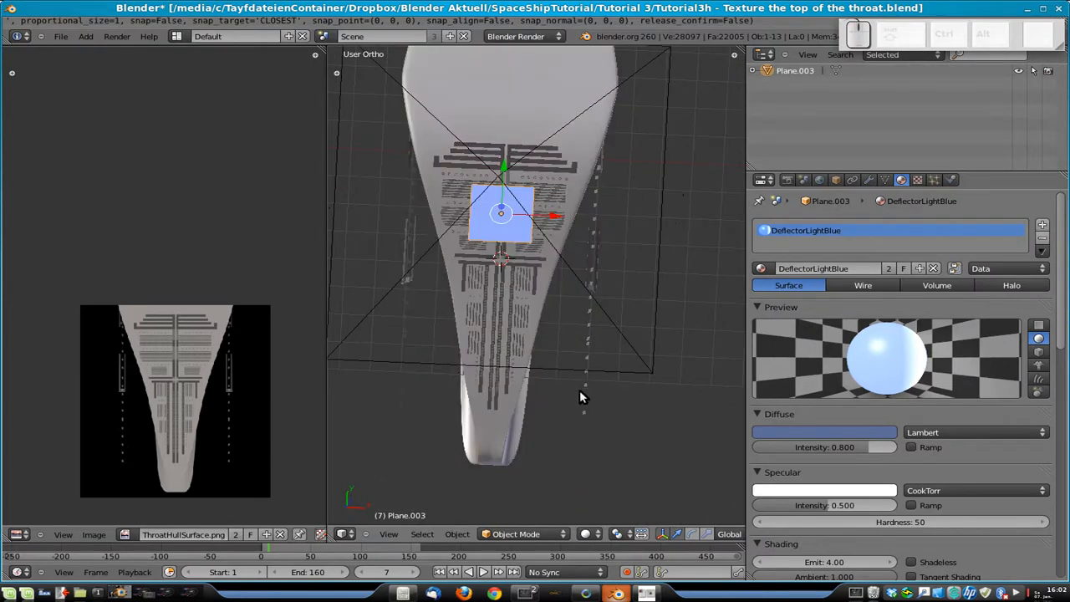
- In top view, move the blue plane over the upper left panel details and scale it along Y to about 0.03
key(KP_7)
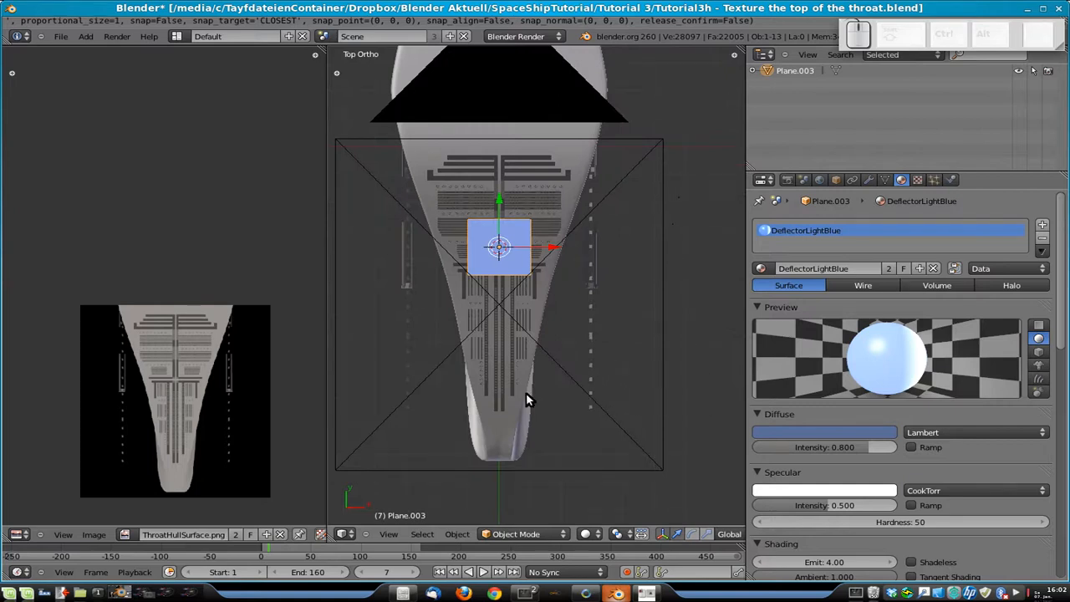
key(g)
click(527, 349)
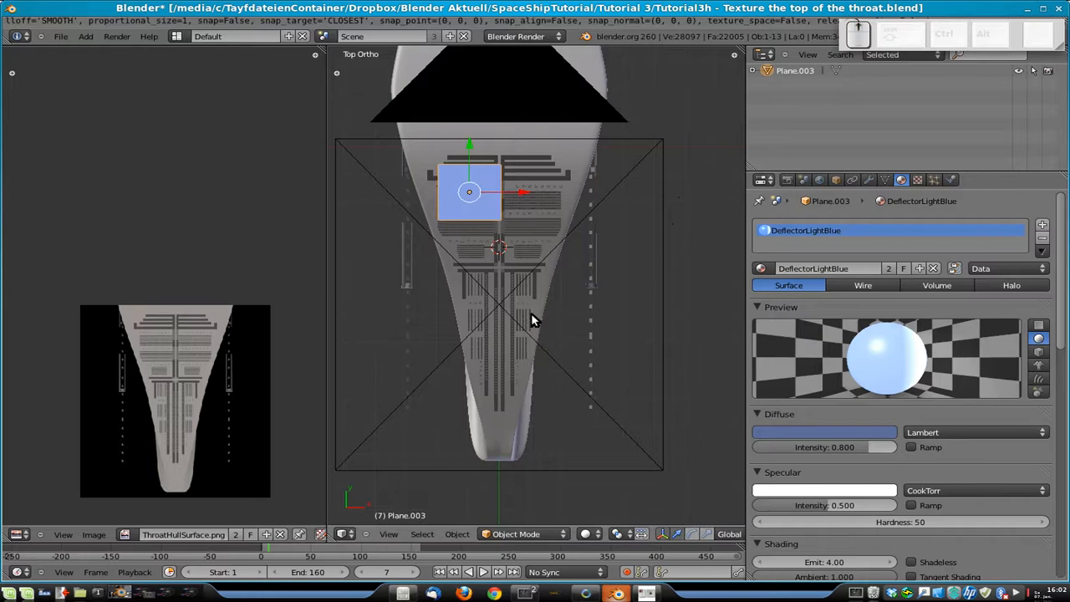
scroll(531, 320, up, 6)
shift+middle_drag(459, 162, 601, 458)
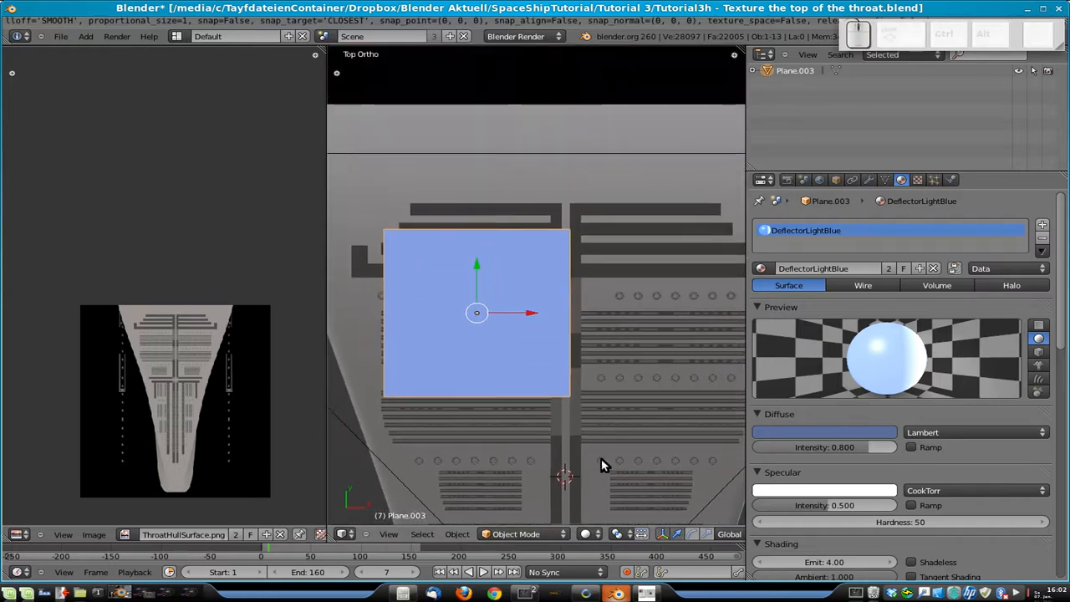
key(s)
key(y)
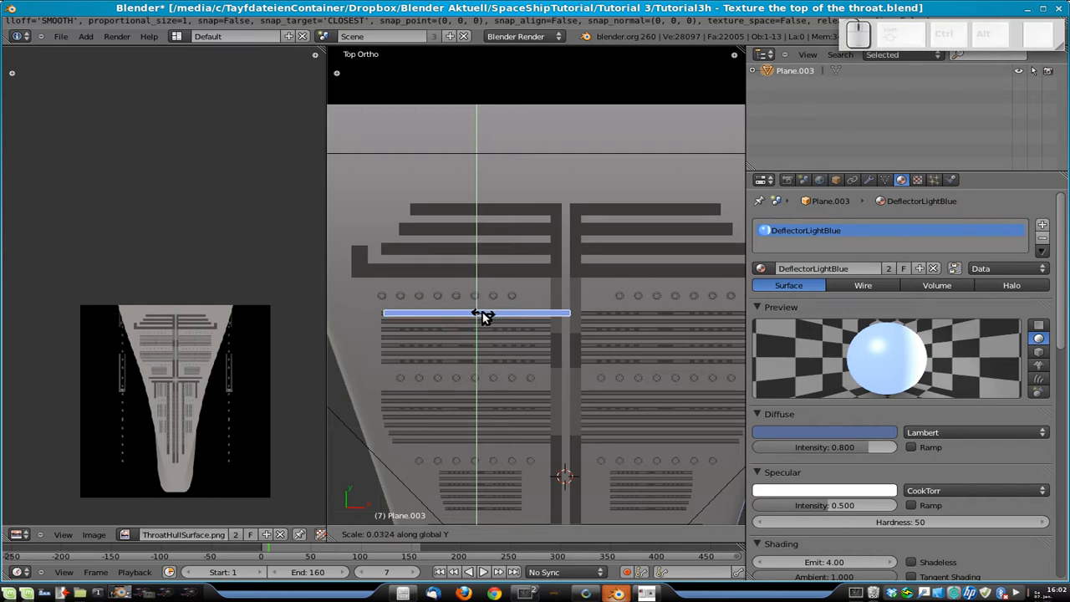
click(478, 318)
- Move the blue strip into the gap above the L-shaped bar on the drawing's left half and shrink it to fit
key(g)
click(496, 284)
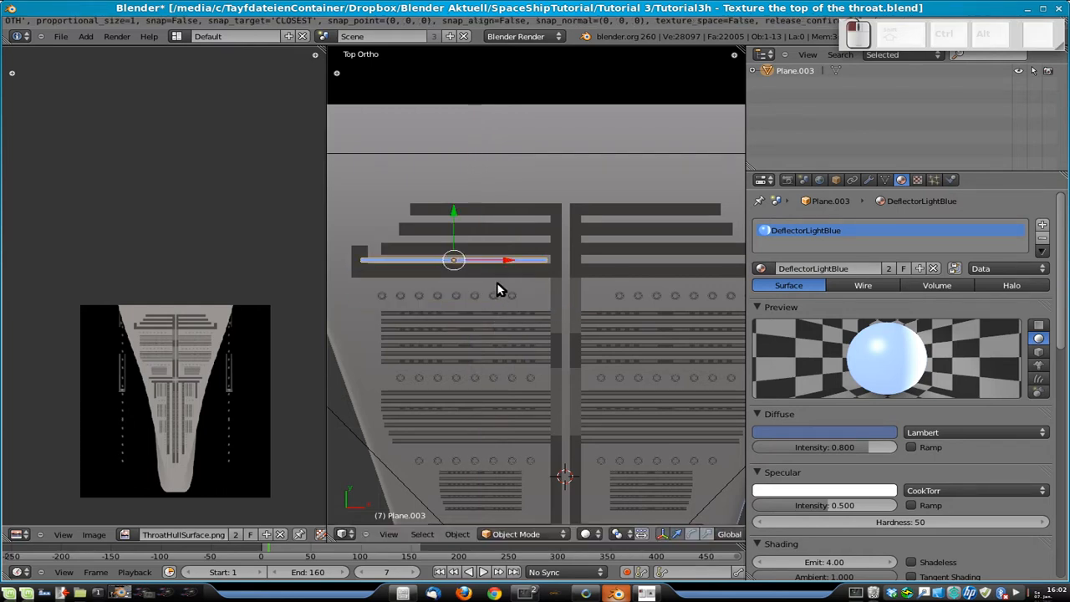
key(s)
click(574, 322)
key(g)
click(578, 318)
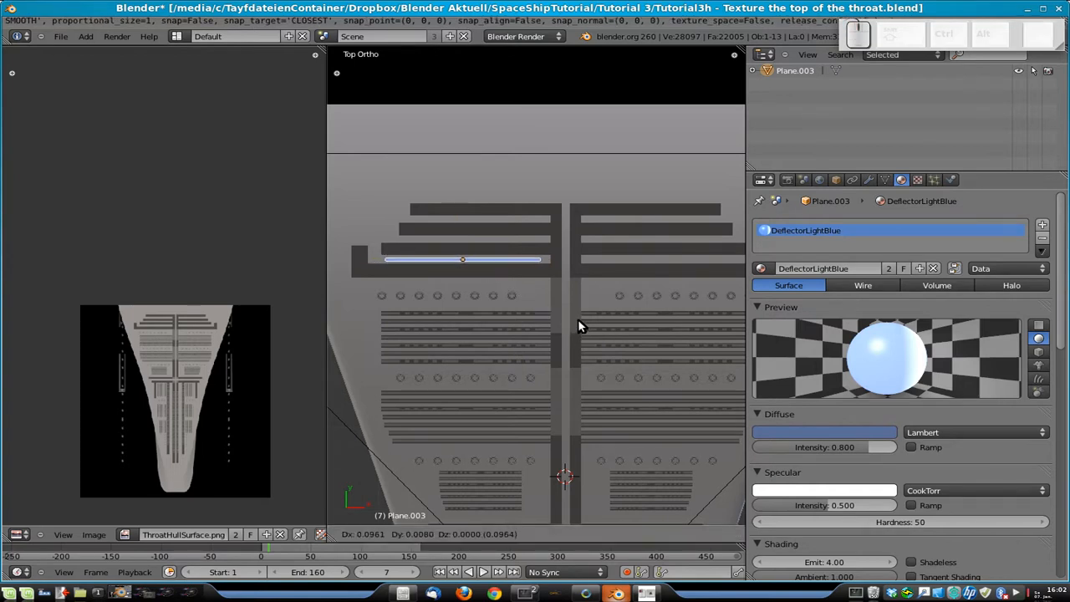
- Add a Mirror modifier on X to the blue strip and set its origin to the 3D cursor on the centre line
click(869, 181)
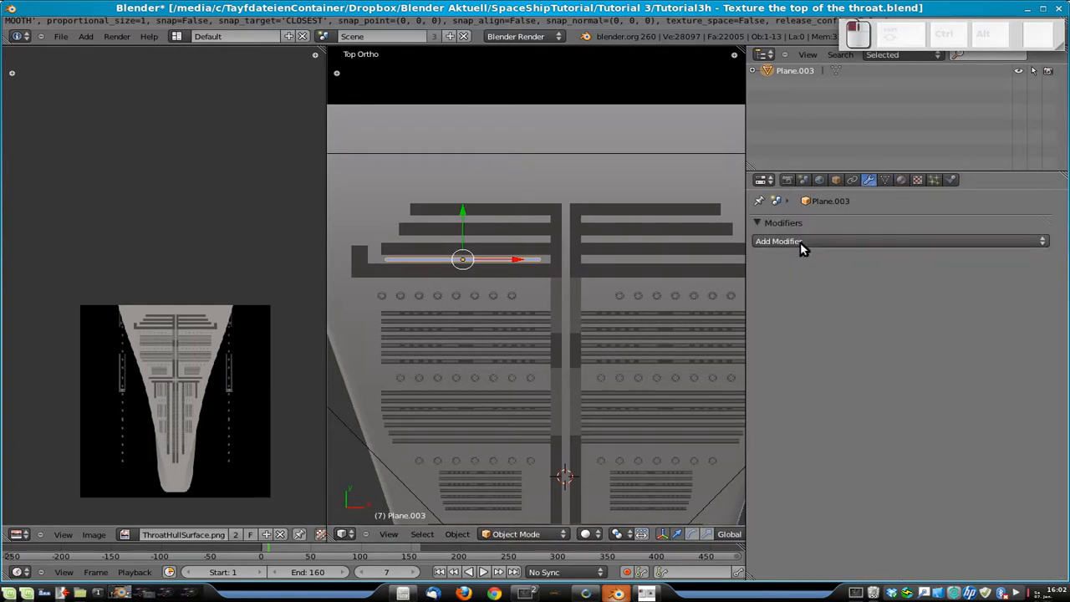
click(769, 242)
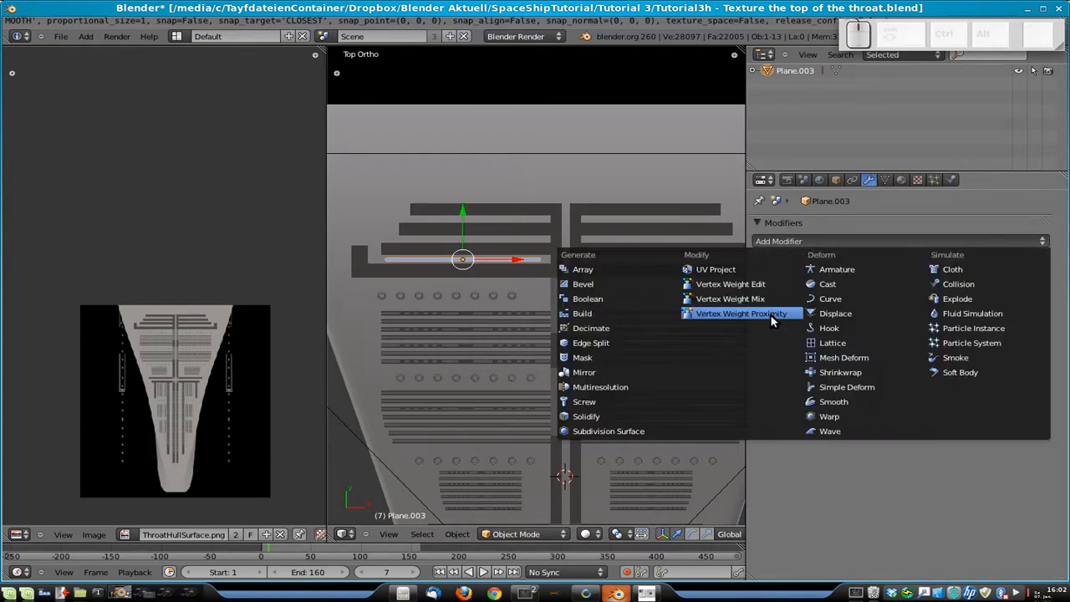
click(614, 372)
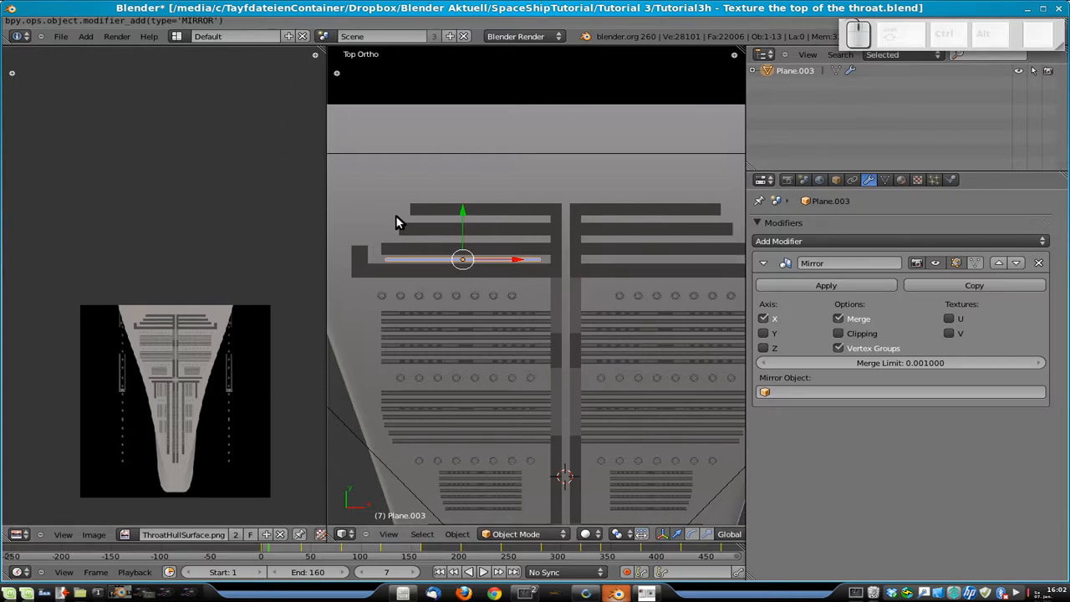
key(shift+s)
key(t)
click(378, 130)
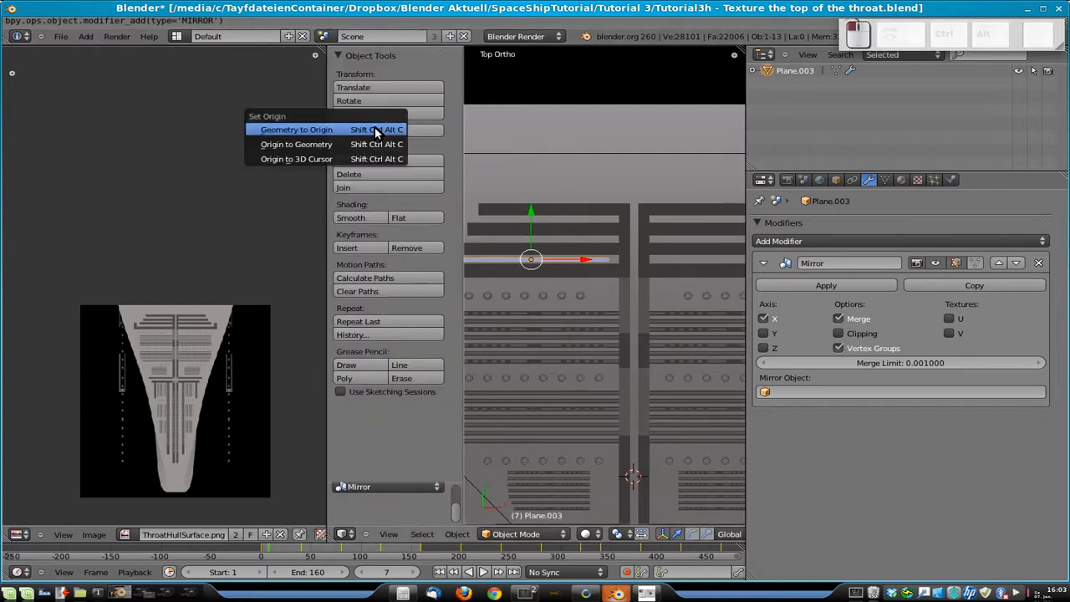
click(283, 159)
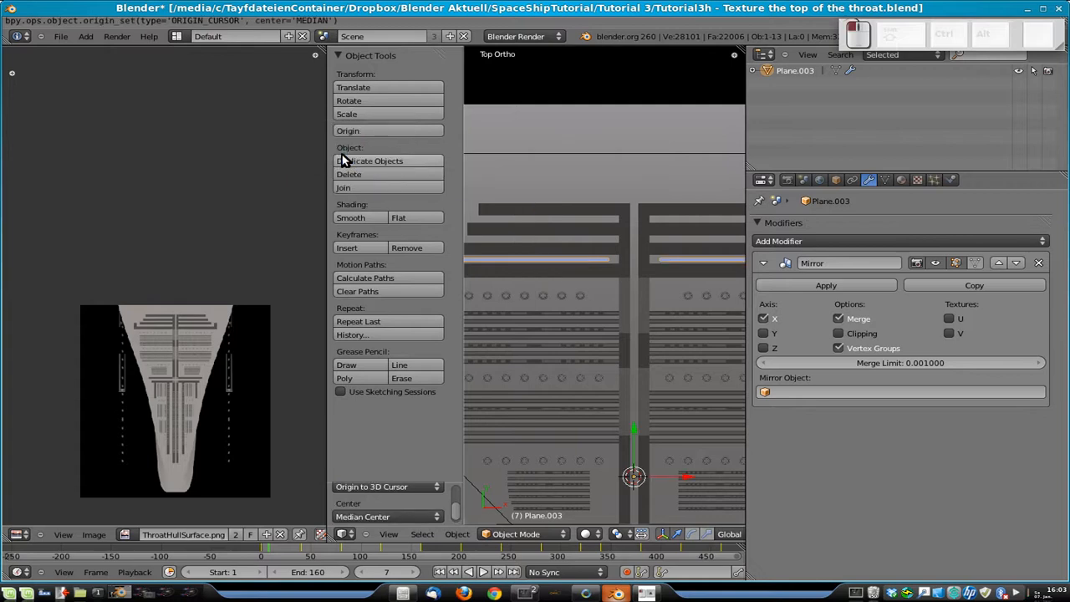
scroll(618, 291, down, 2)
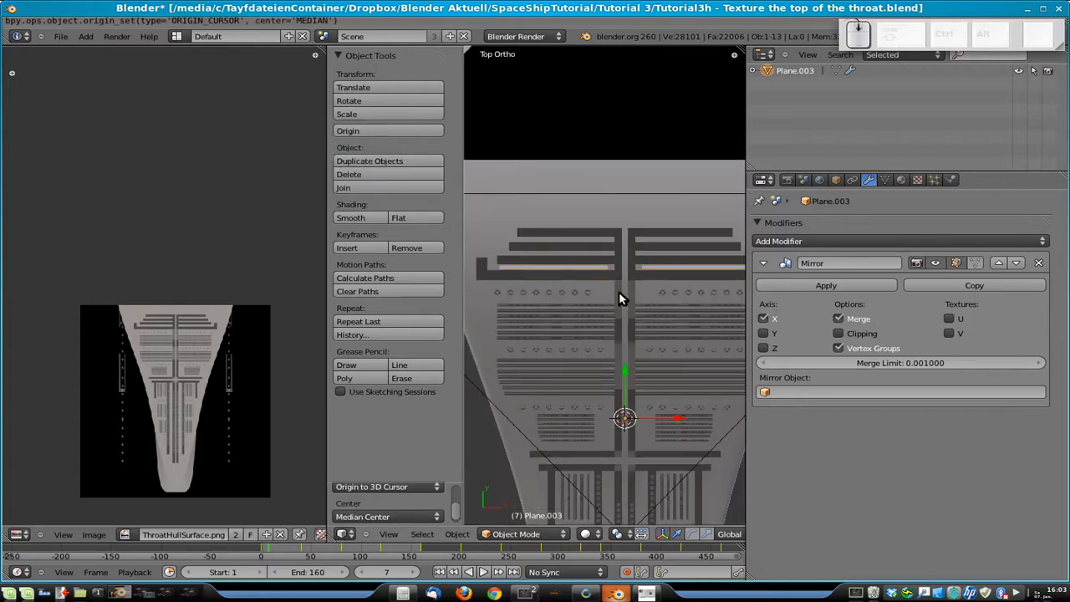
key(Tab)
scroll(625, 304, down, 1)
shift+middle_drag(620, 325, 585, 328)
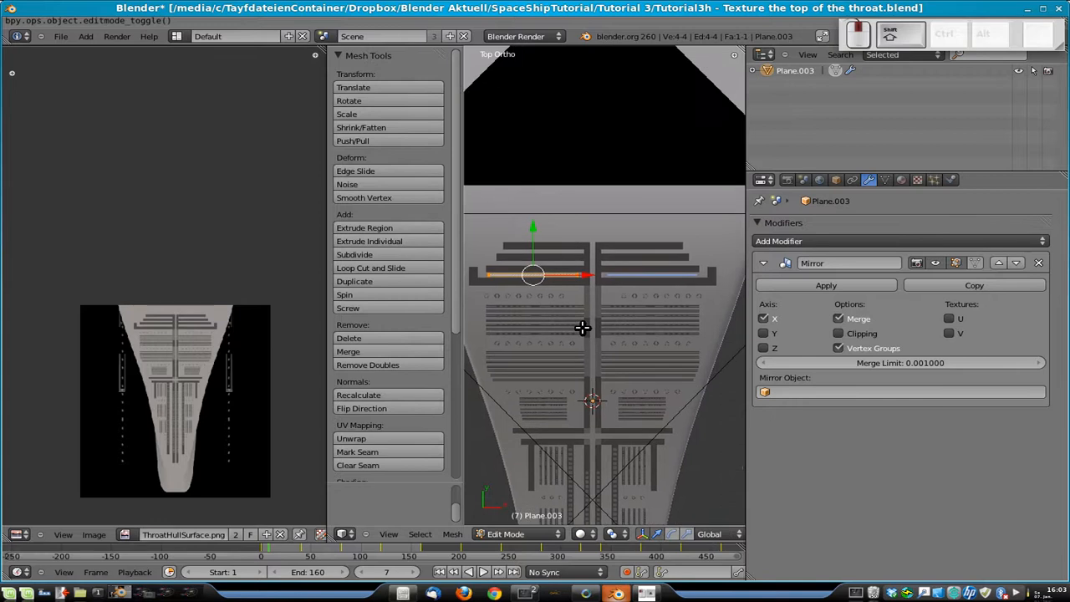
click(465, 271)
key(shift+s)
click(567, 285)
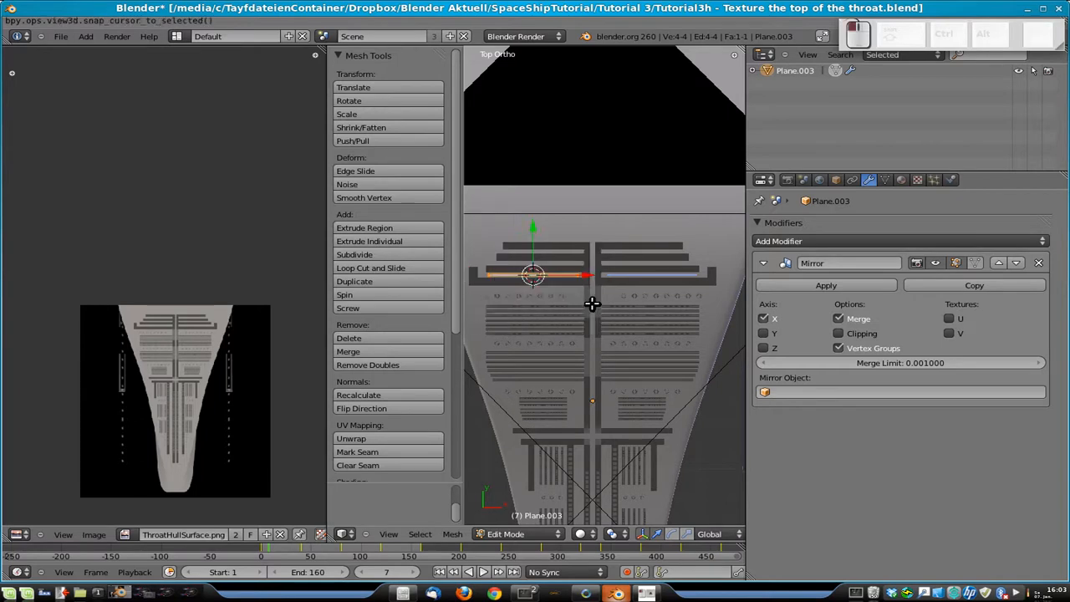
key(Tab)
key(shift+s)
click(588, 290)
- In Edit Mode, move the strip along X by about 2.16 into the matching gap on the drawing's right half
key(Tab)
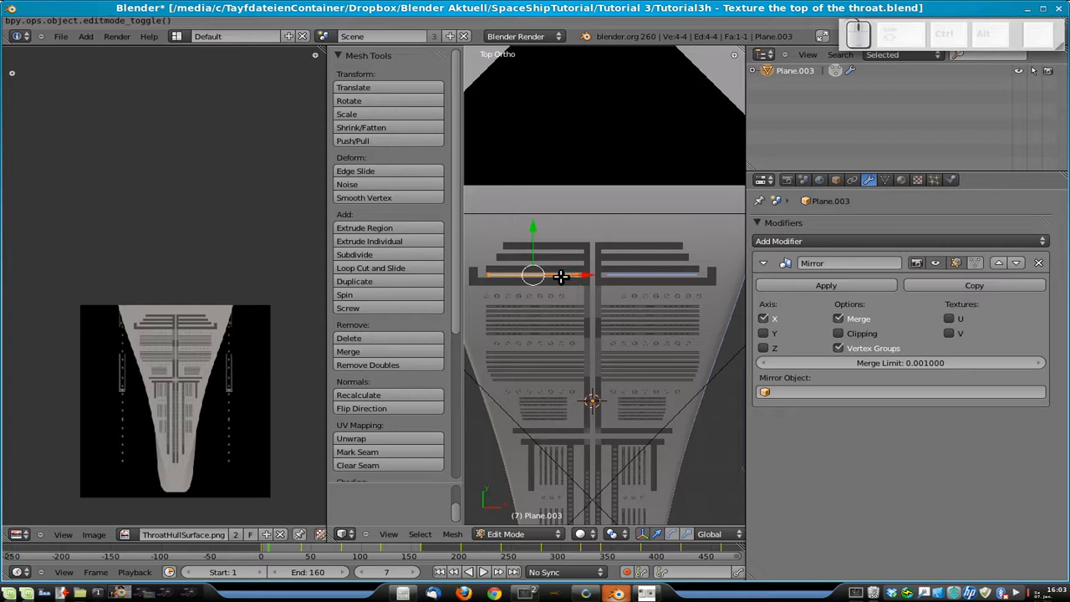
key(g)
key(x)
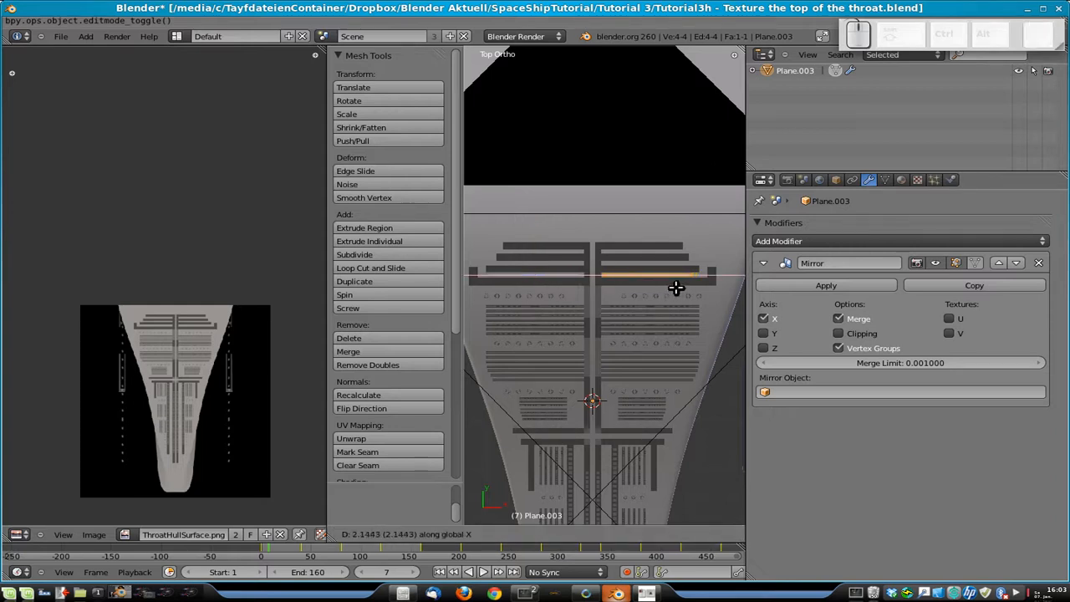
click(676, 288)
- Duplicate the strip into the two gaps above it, offsetting the copies along Y by about 0.26 and 0.23
scroll(677, 290, up, 5)
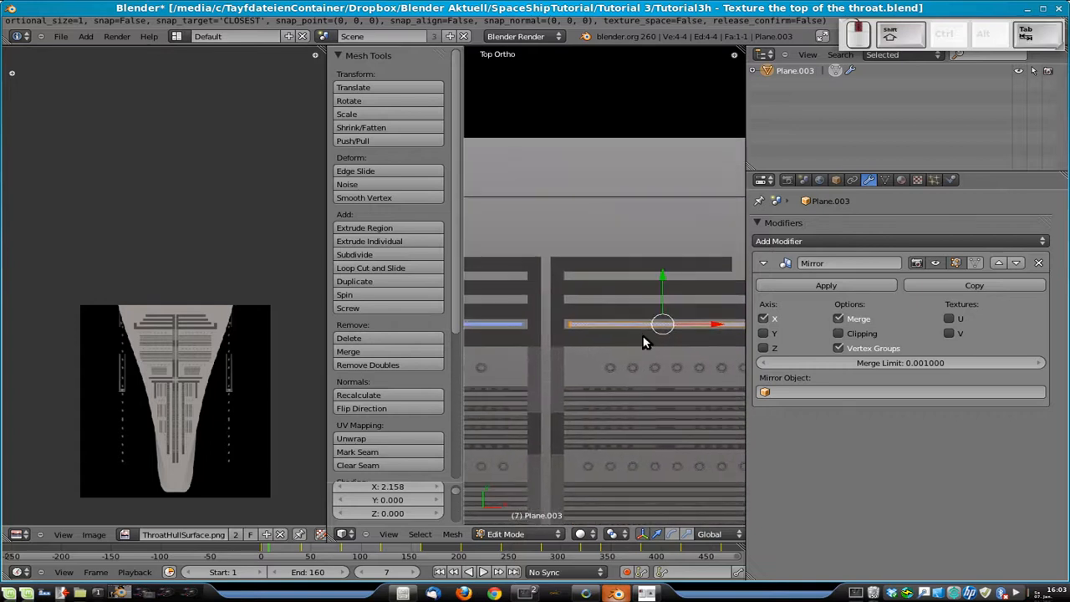
key(Tab)
key(Tab)
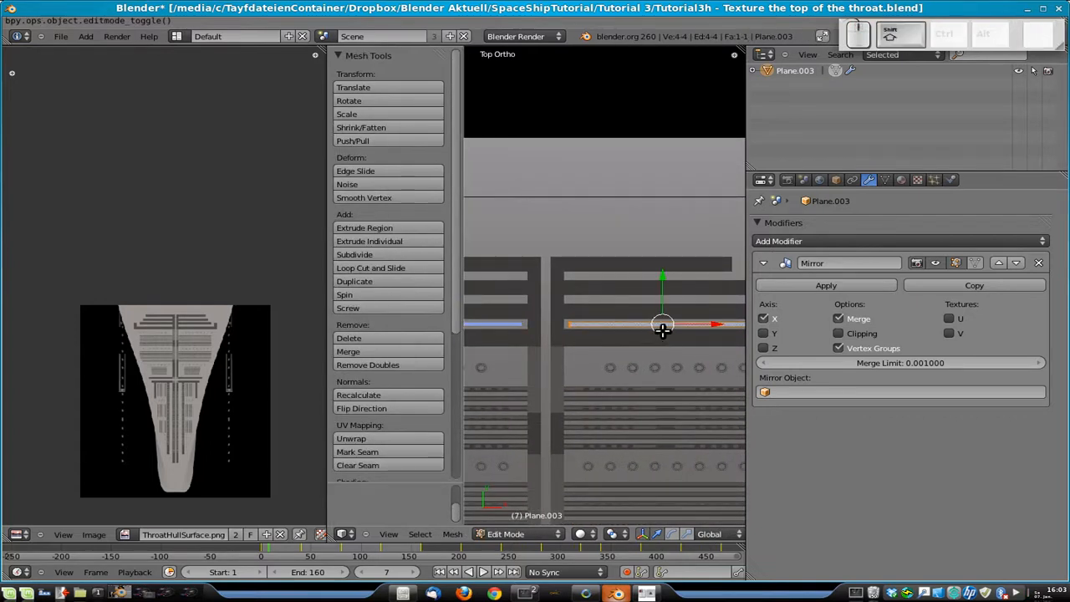
key(g)
key(y)
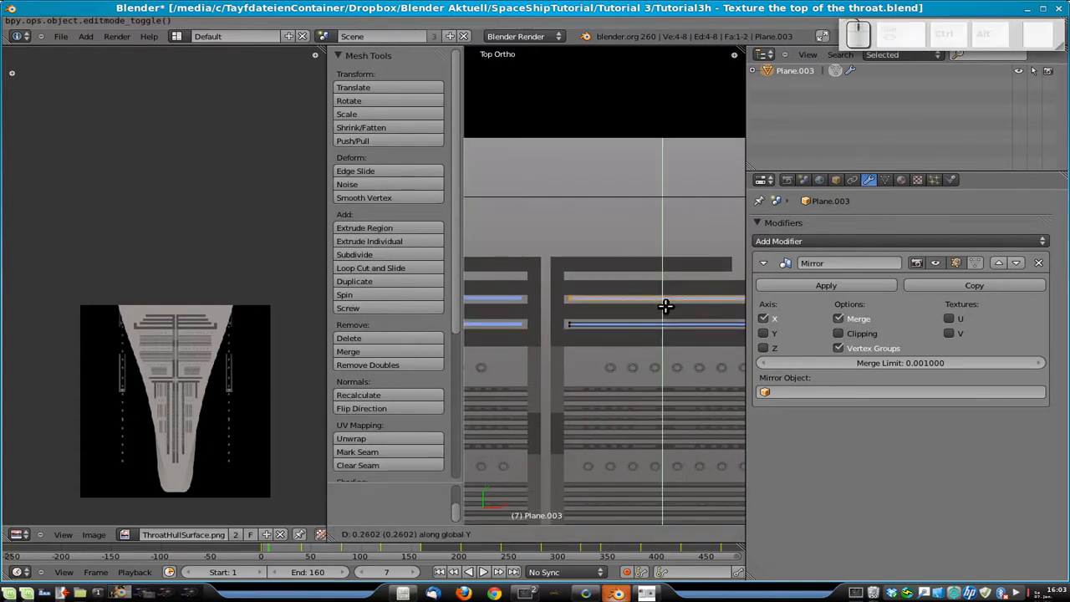
click(666, 304)
key(g)
key(y)
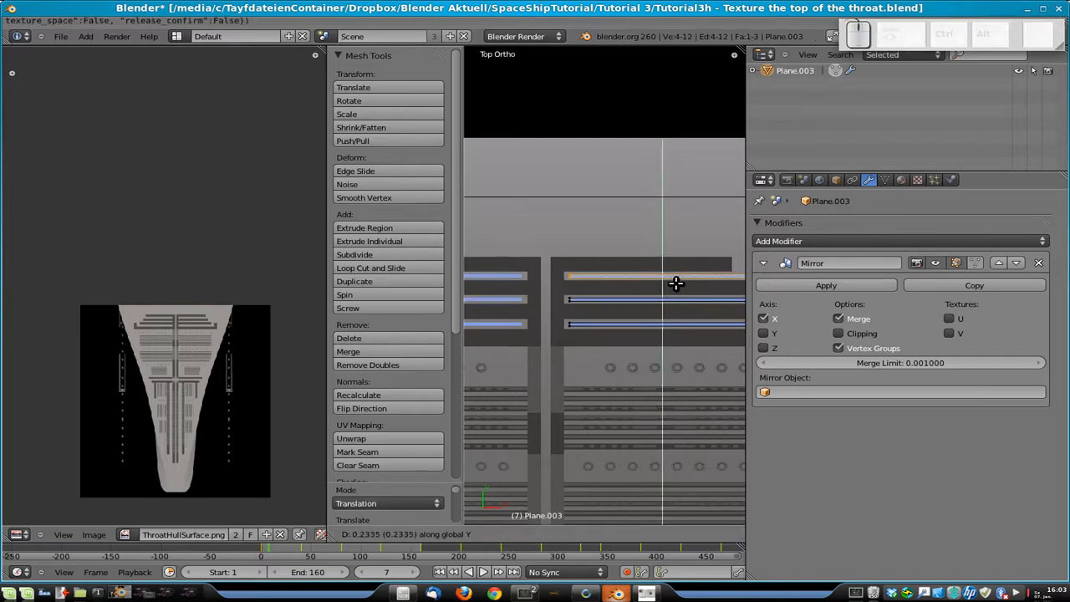
click(677, 284)
shift+middle_drag(685, 292, 517, 294)
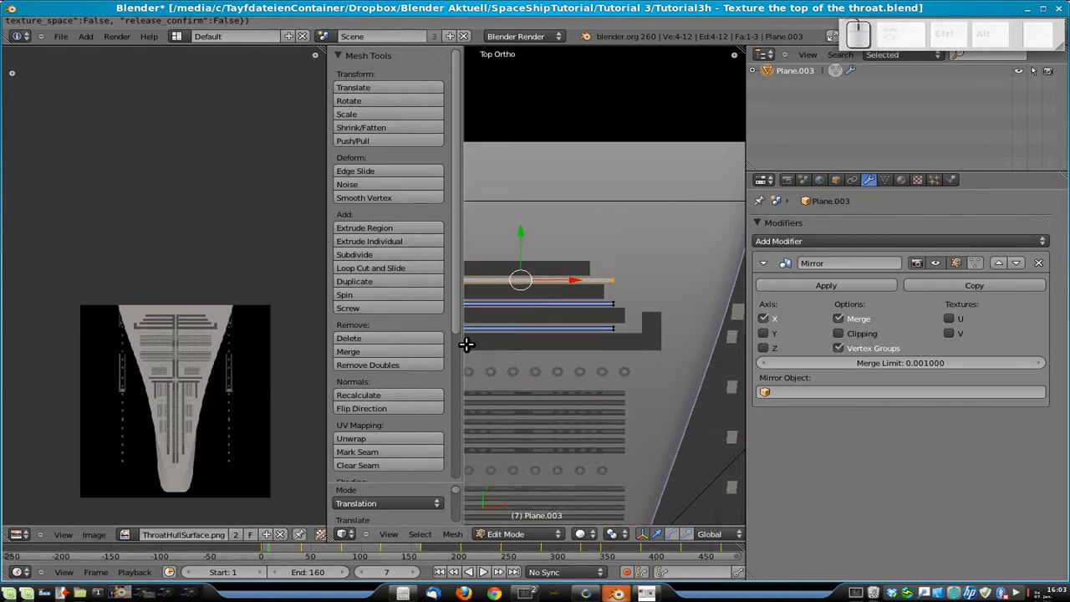
- Shorten the uppermost blue strip on the drawing's right half by moving its outer edge inward along X
drag(463, 342, 214, 305)
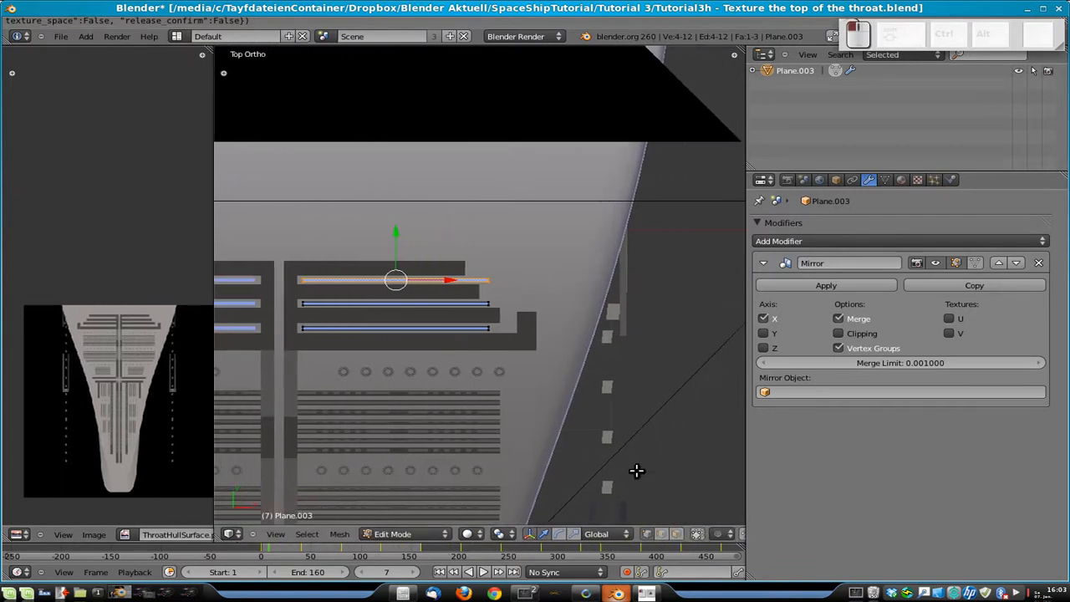
scroll(530, 307, up, 3)
right_click(499, 273)
key(g)
key(x)
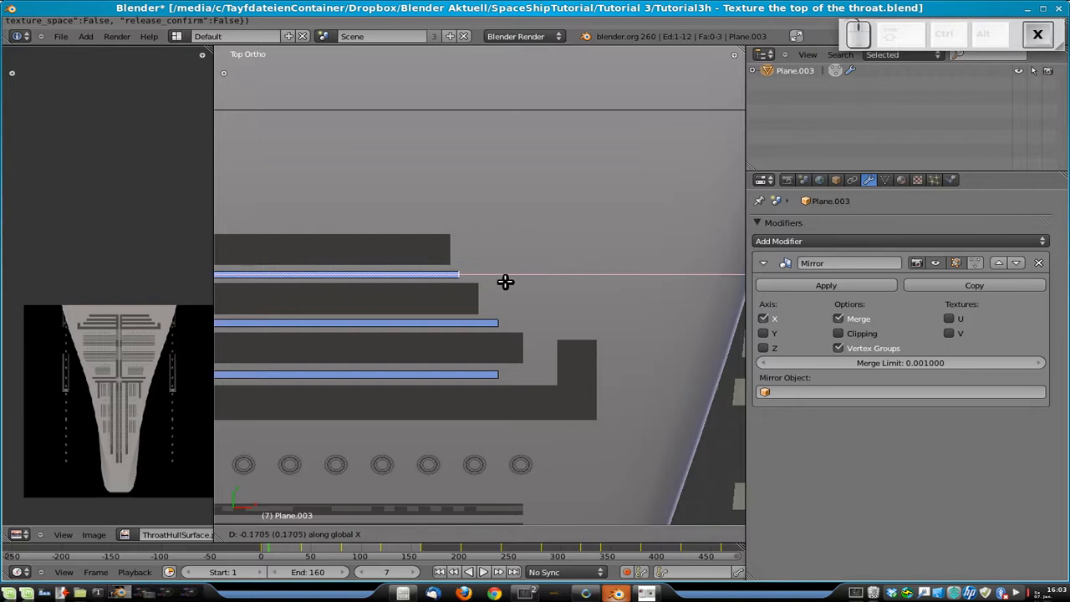
click(450, 284)
- Shorten the middle blue strip by moving its outer edge inward along X by about 0.25, then leave Edit Mode
right_click(500, 322)
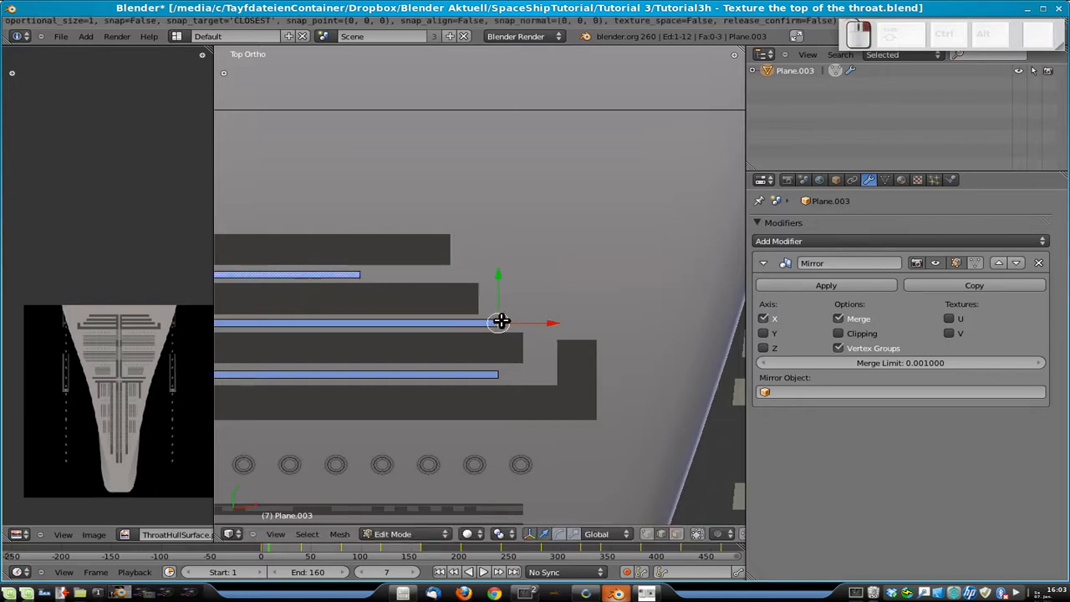
key(g)
key(x)
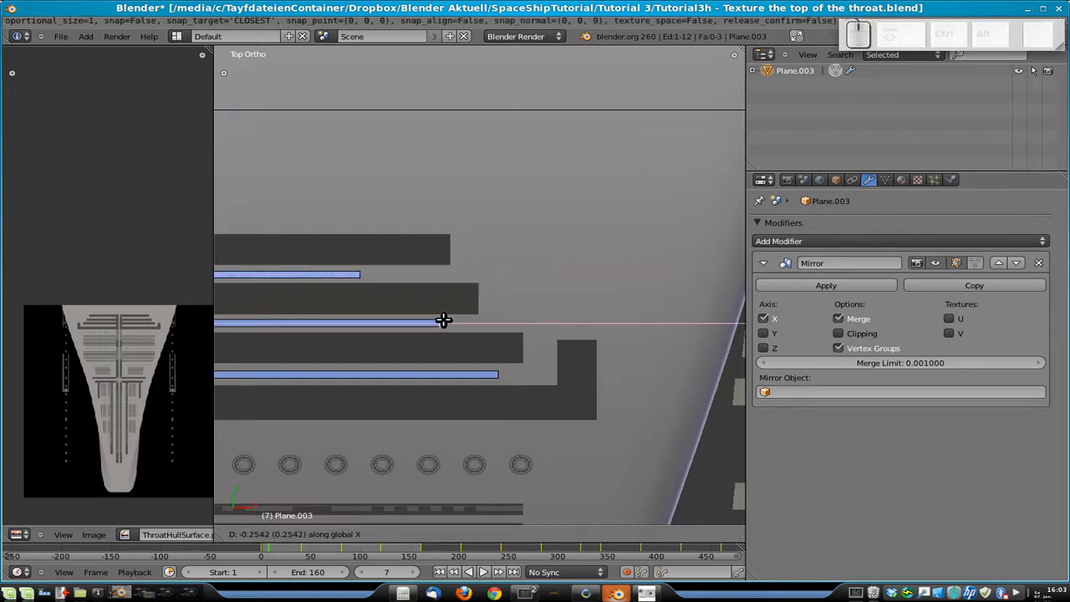
click(443, 320)
scroll(445, 320, down, 4)
key(Tab)
shift+middle_drag(391, 376, 575, 319)
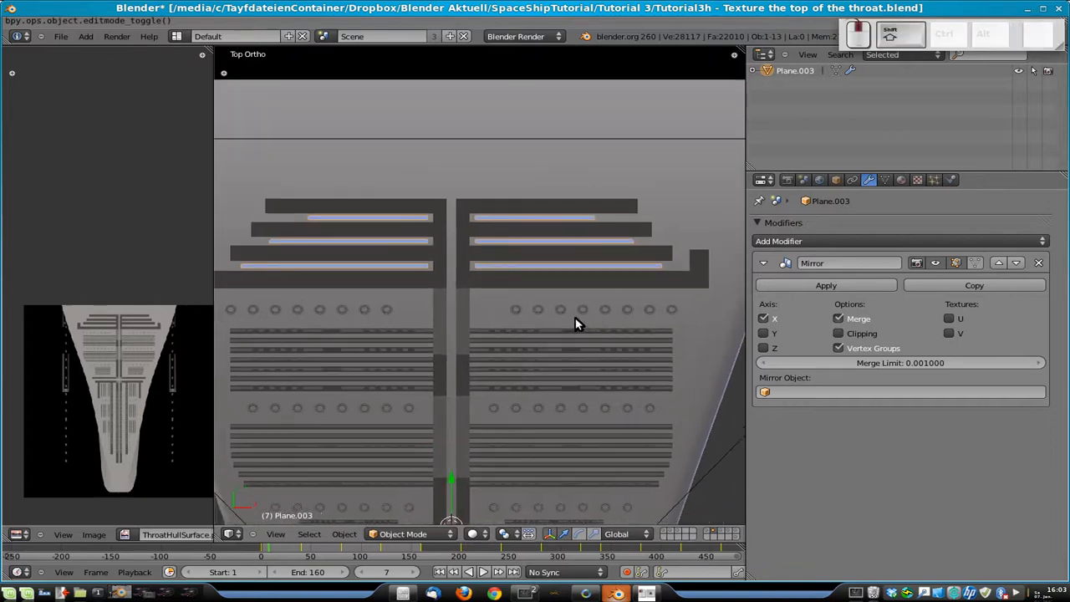
scroll(573, 322, down, 4)
shift+middle_drag(560, 361, 553, 332)
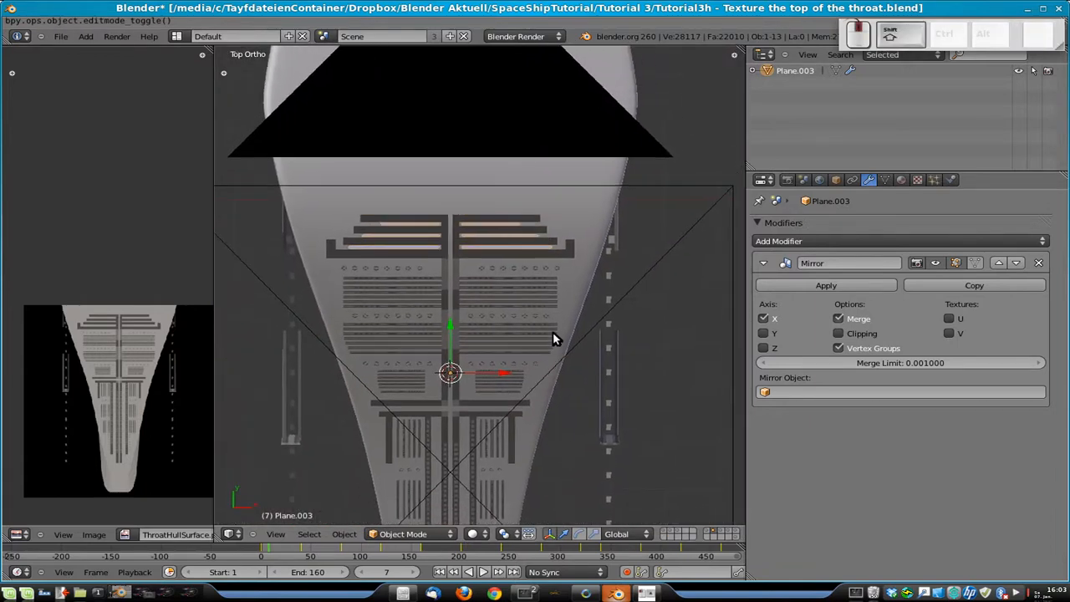
- Duplicate the middle strip's face and move the copy along Y by about -3.56 into the gap between the two lower crossbars
key(Tab)
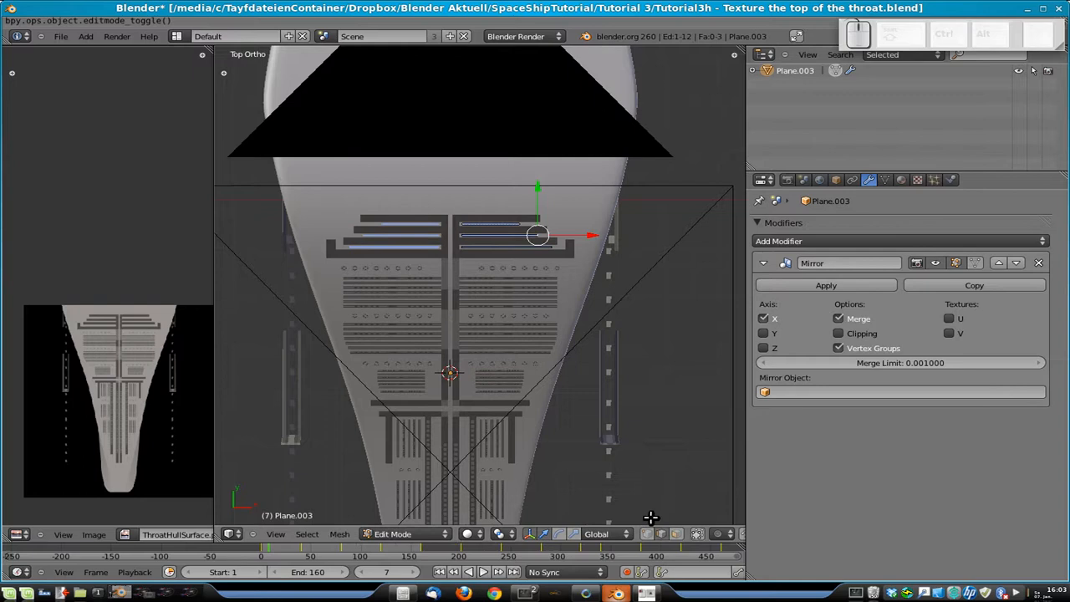
click(676, 534)
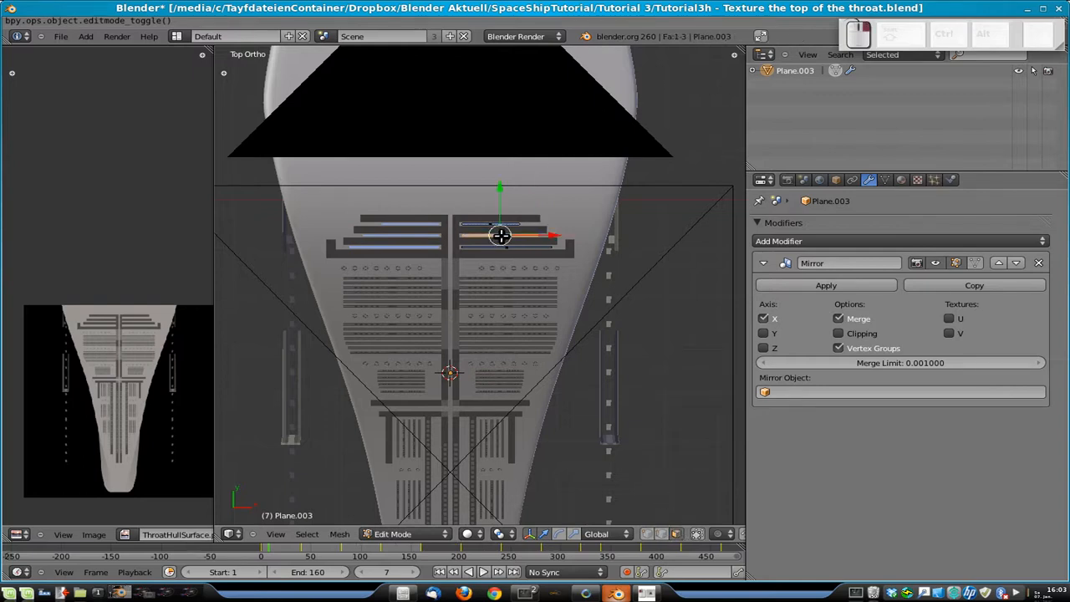
key(g)
key(y)
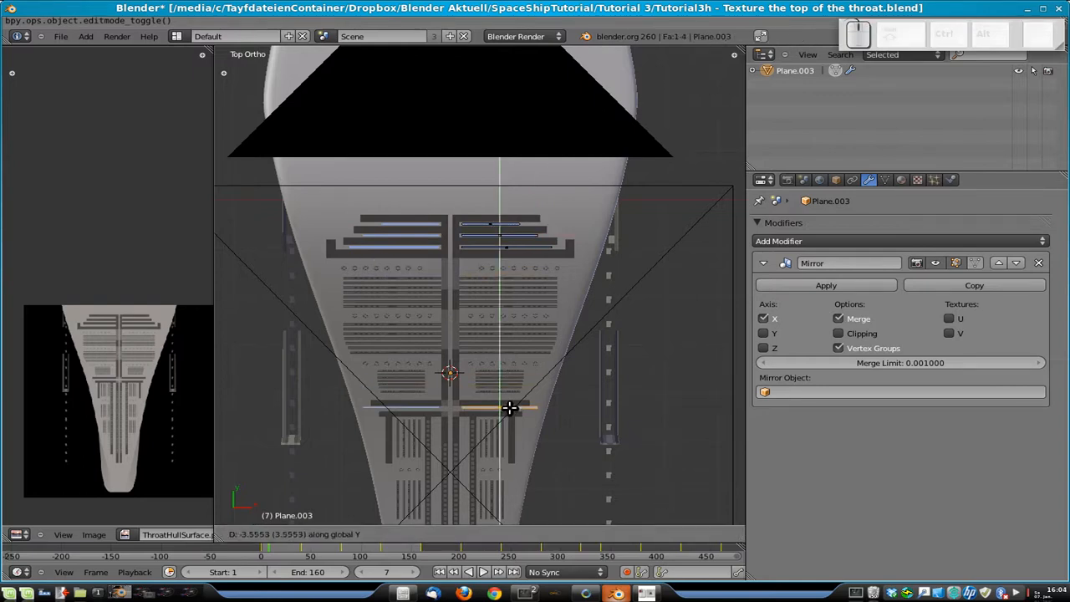
click(509, 407)
shift+scroll(523, 287, down, 6)
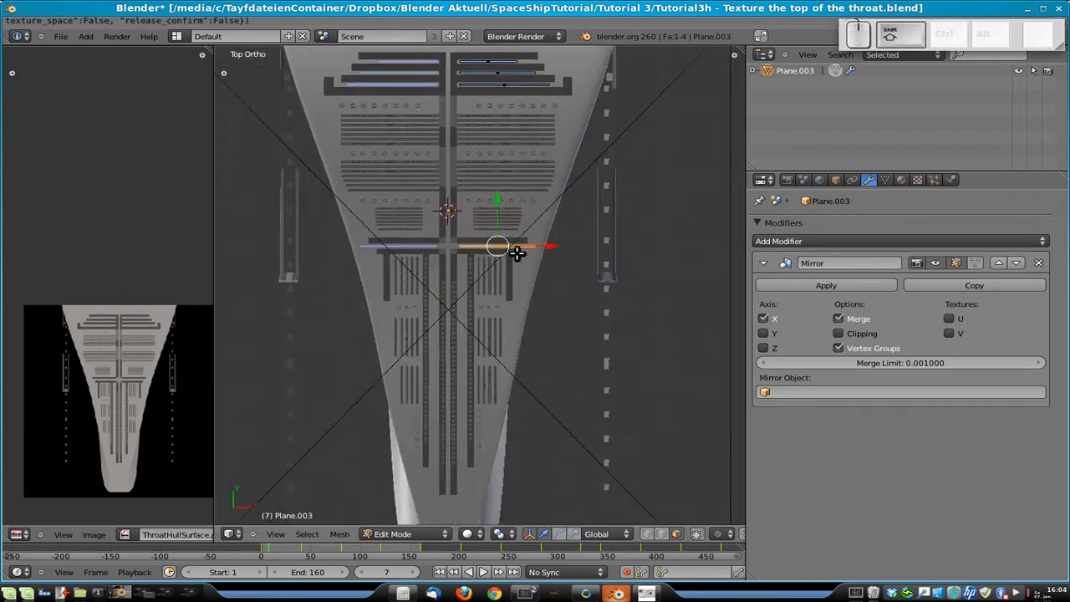
- Shorten the copied strip between the crossbars by moving its outer edge inward along X, within the lower crossbar's length
scroll(518, 253, up, 4)
click(661, 534)
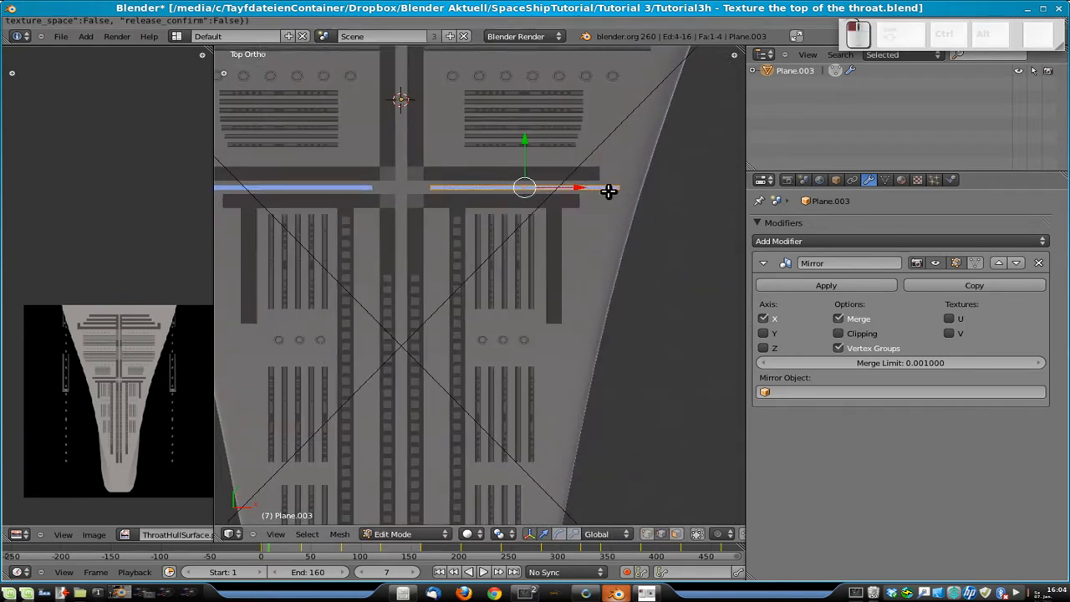
right_click(618, 186)
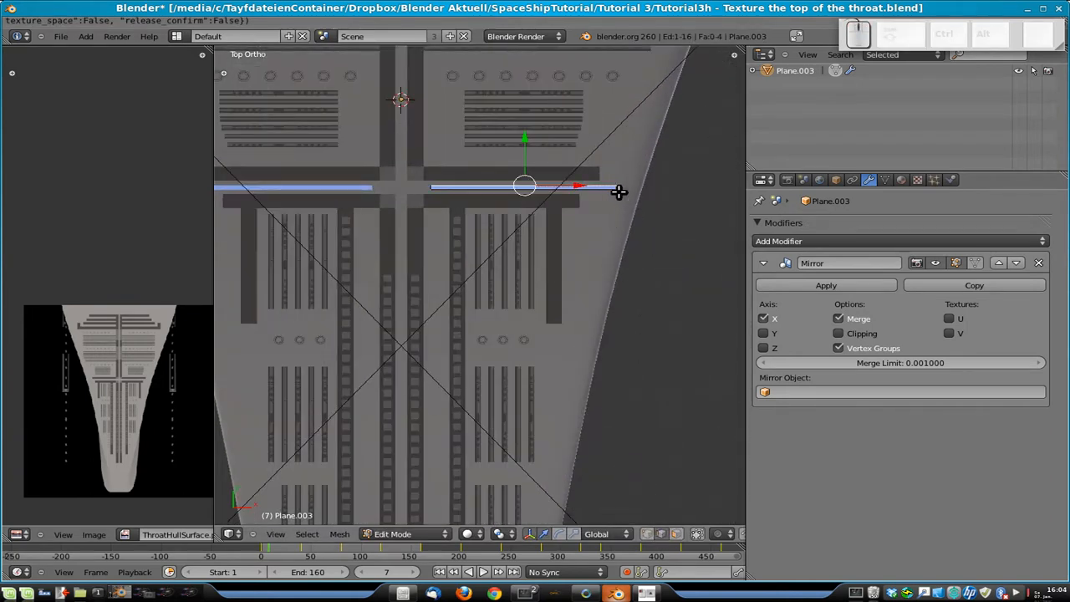
key(g)
key(x)
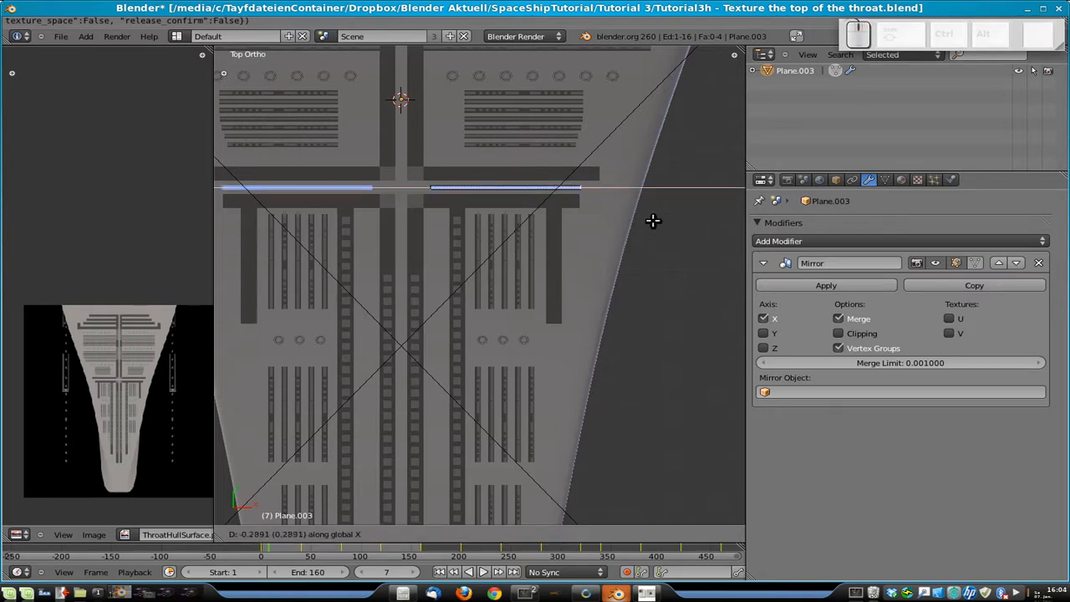
click(638, 219)
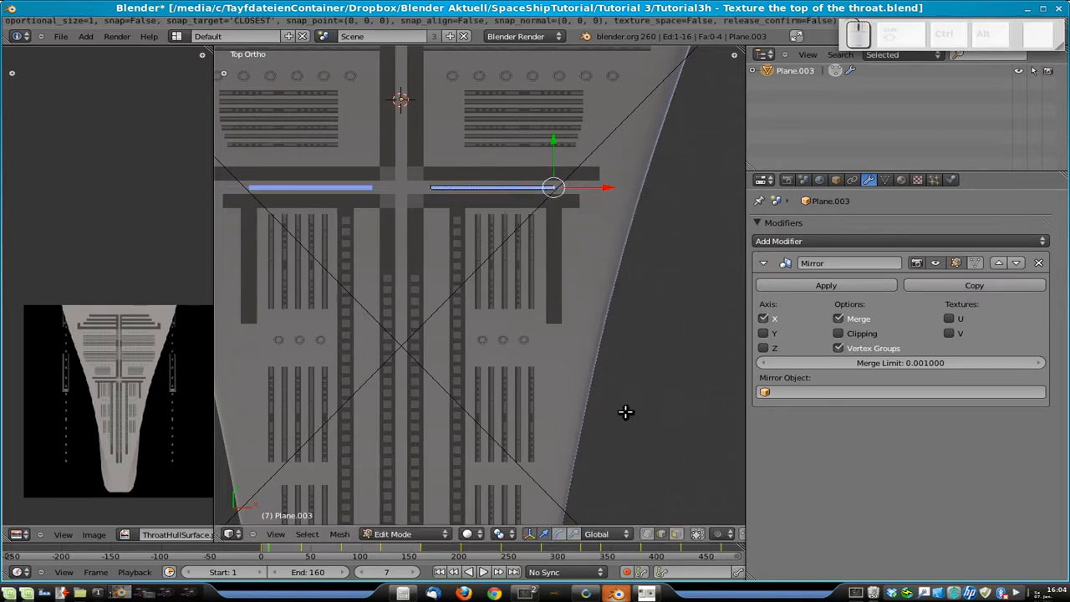
- Duplicate the crossbar strip's face, place the copy lower on the throat and rotate it 90 degrees to run lengthwise
click(676, 535)
right_click(493, 187)
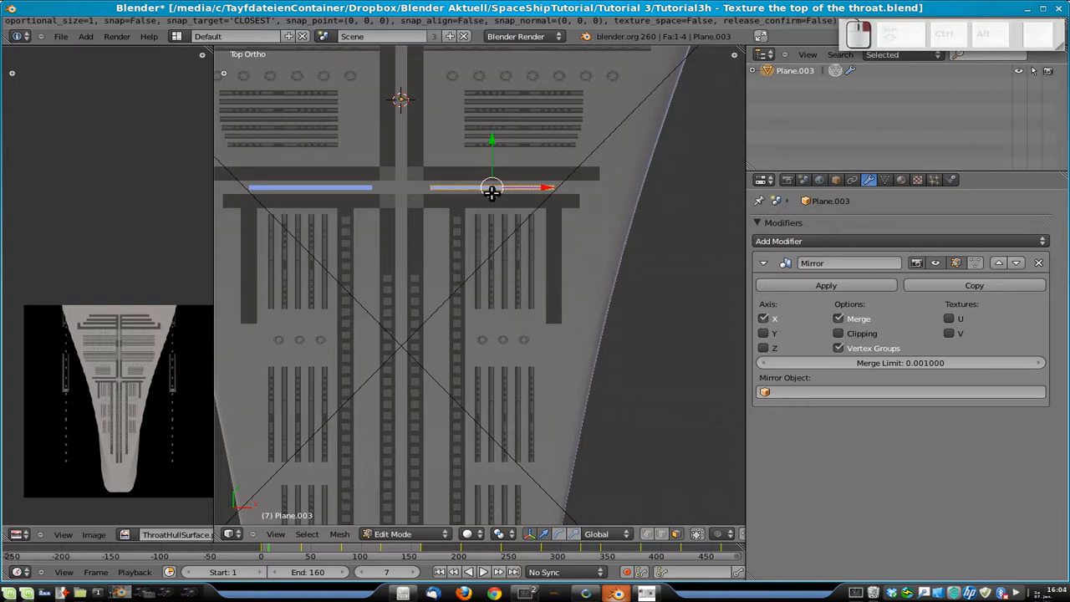
scroll(564, 298, down, 5)
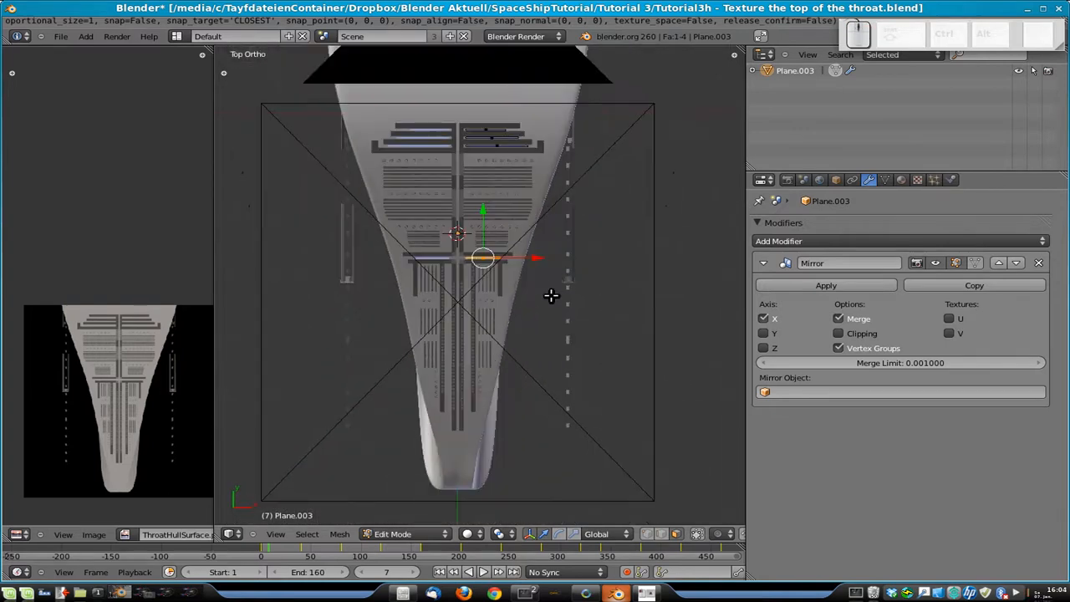
key(e)
click(562, 374)
key(r)
key(9)
key(Return)
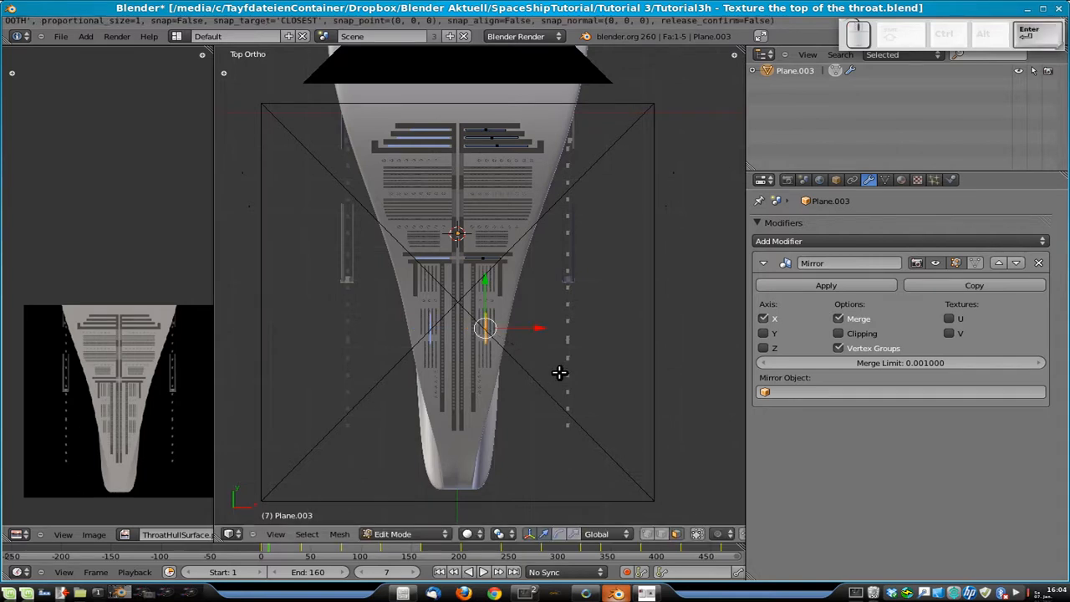
- Move the lengthwise strip into the gap between the long window-patterned bars and scale it along Y by about 2.26
scroll(616, 289, up, 3)
key(g)
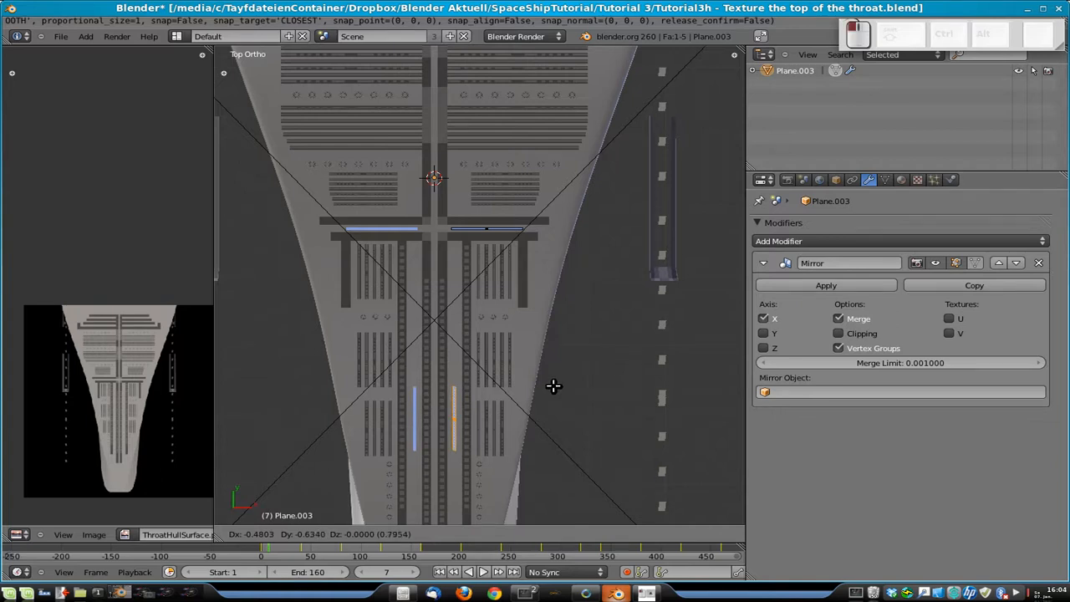
click(554, 386)
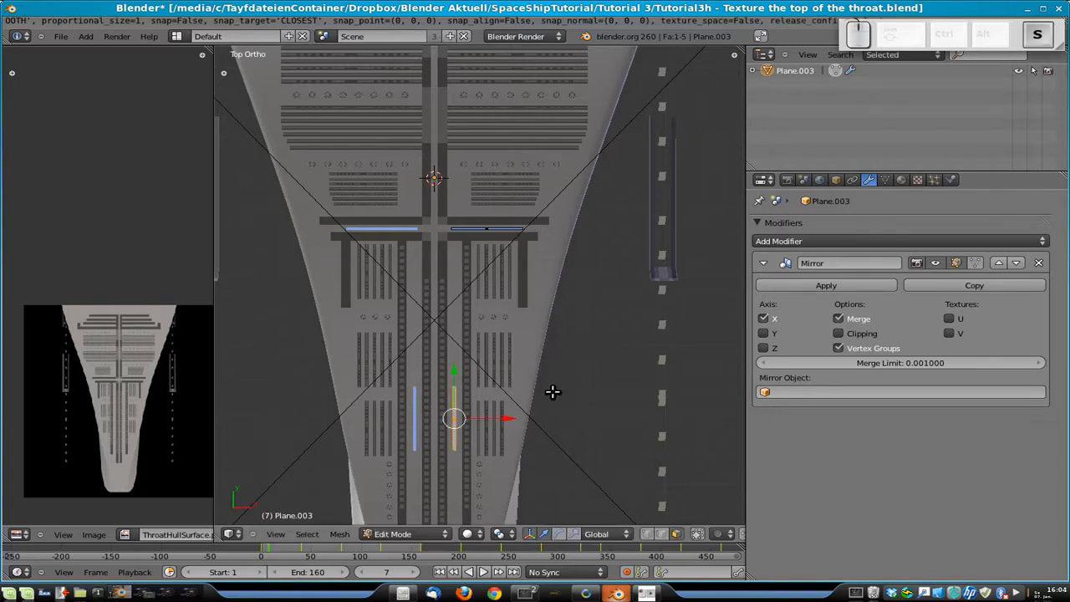
key(s)
key(y)
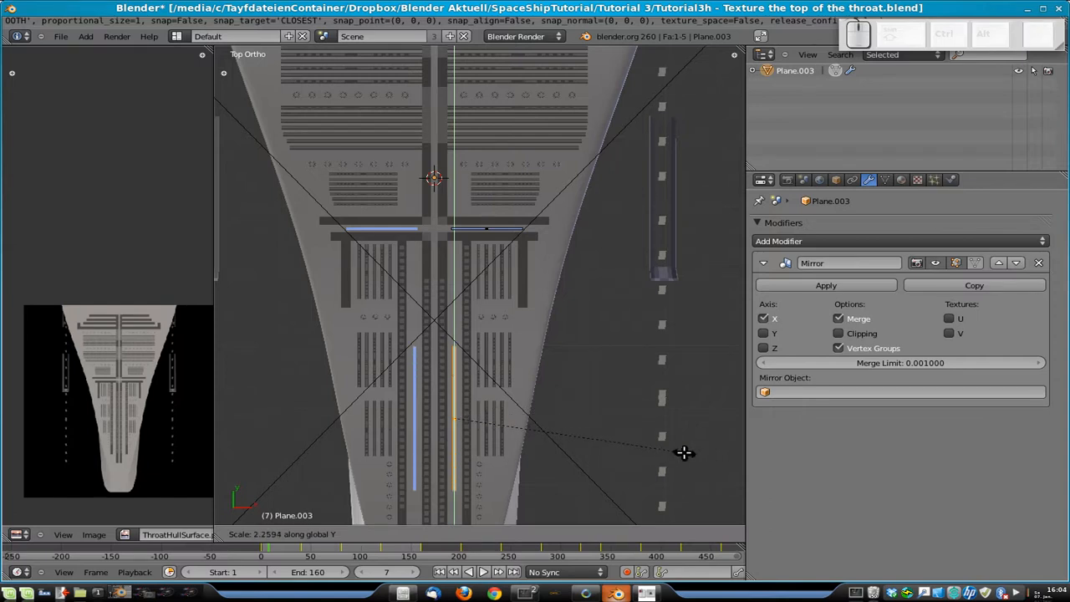
click(682, 452)
key(Tab)
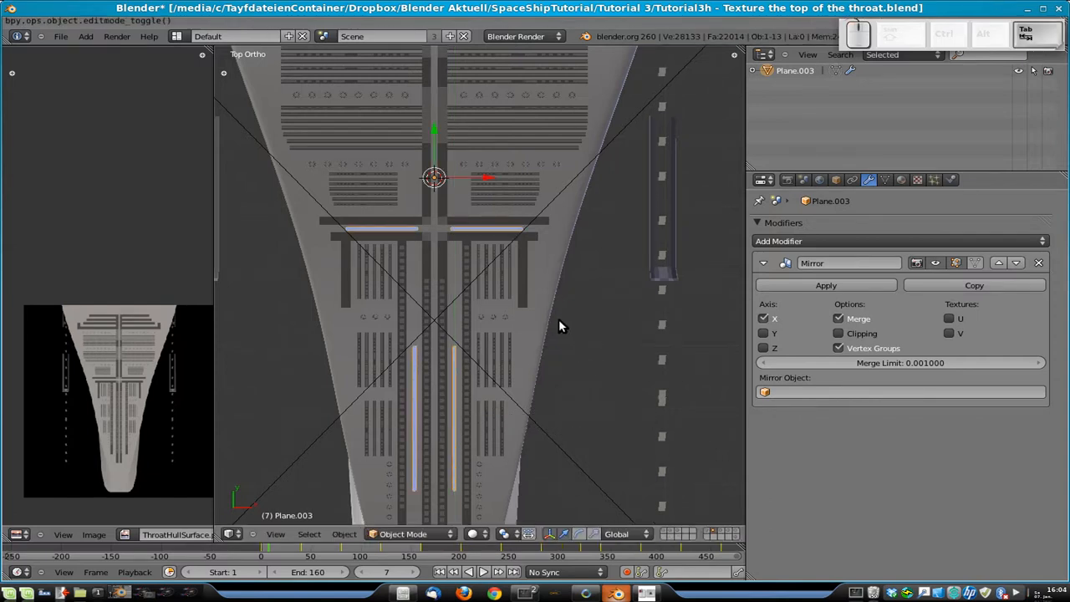
- Delete the horizontal blue strip between the two crossbars in Edit Mode
scroll(558, 319, down, 3)
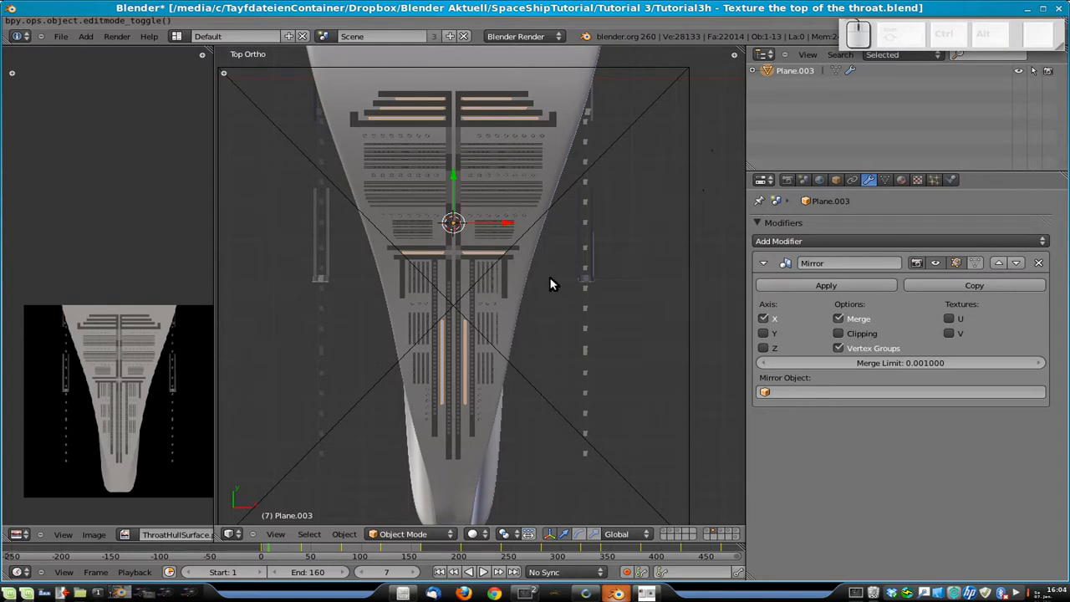
scroll(548, 281, up, 4)
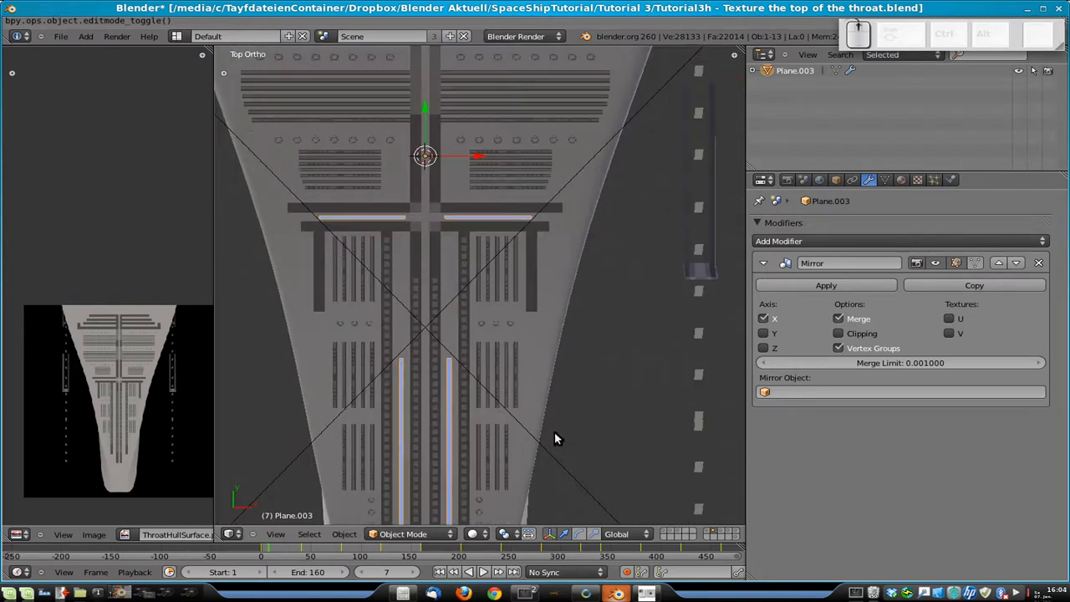
key(Tab)
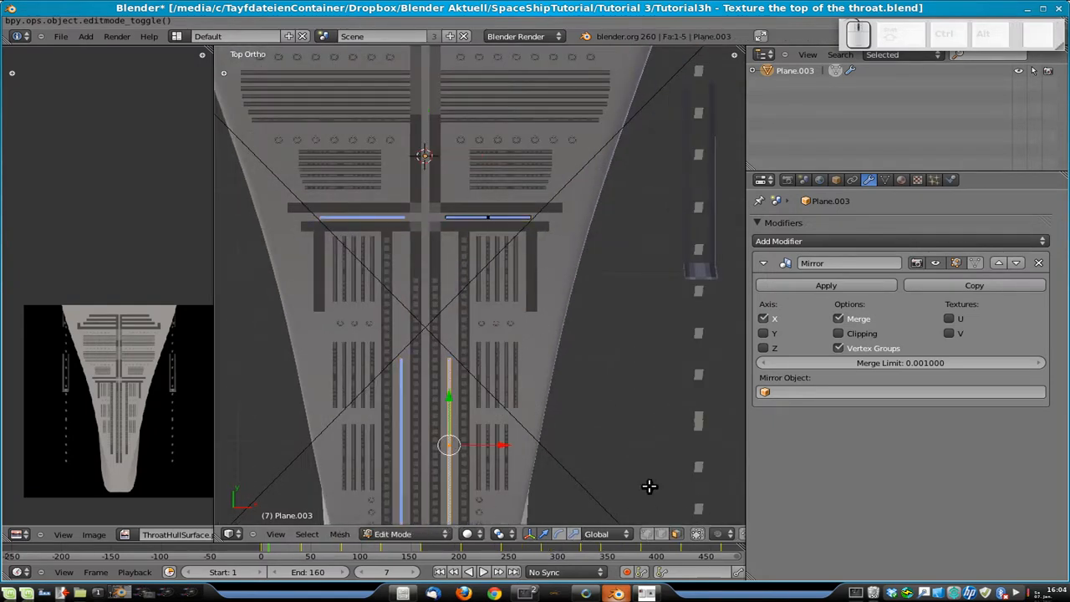
right_click(490, 217)
key(x)
click(490, 216)
key(Tab)
key(Tab)
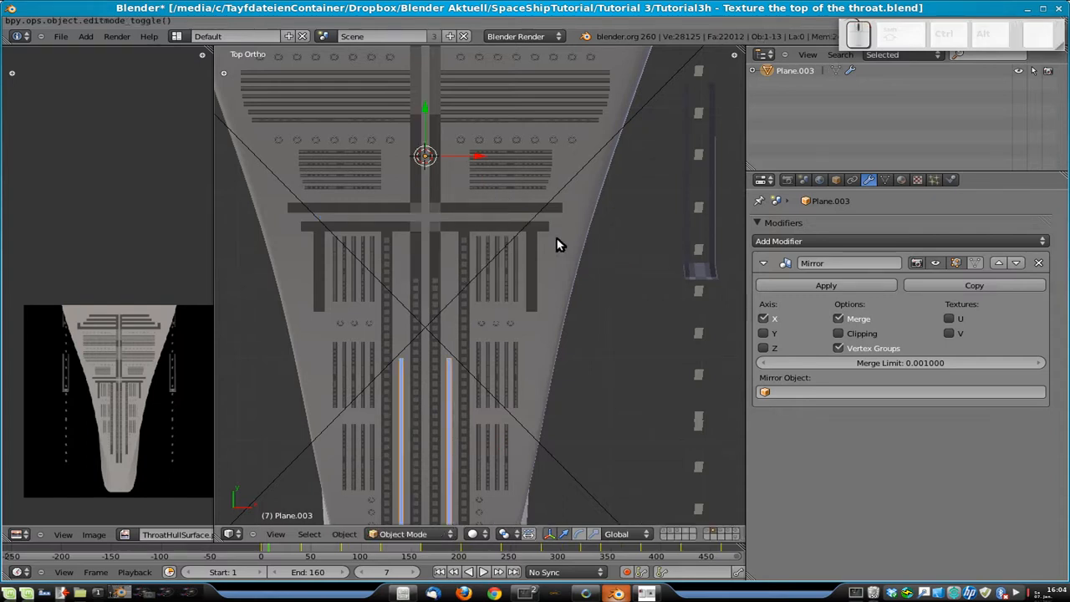
key(Tab)
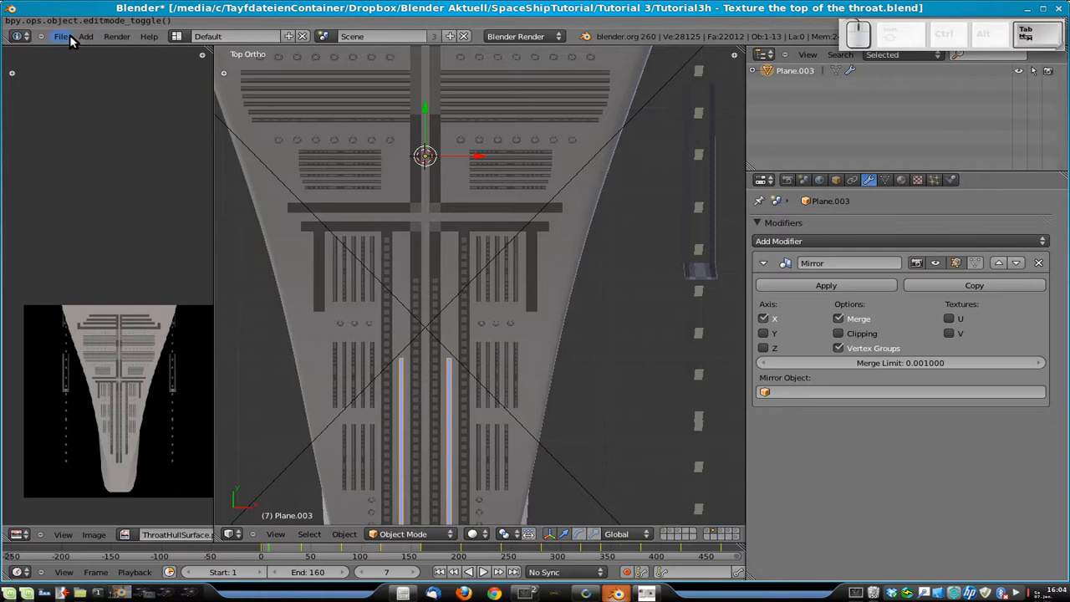
- Add a new plane at the 3D cursor and raise it along Z until it lies above the throat drawing
click(85, 36)
mouse_move(97, 50)
click(171, 51)
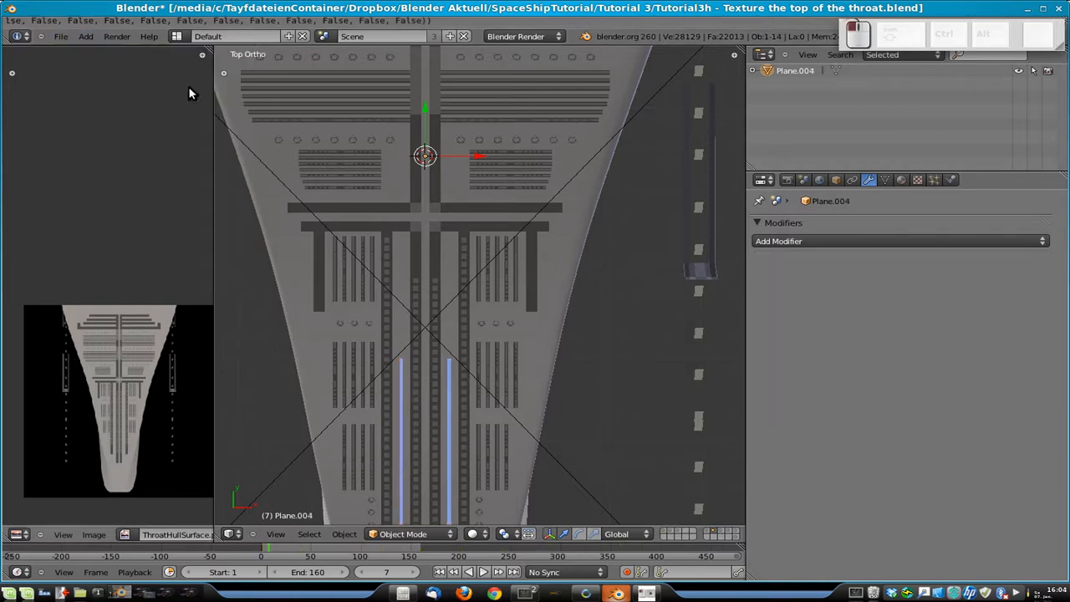
middle_drag(460, 413, 537, 294)
key(g)
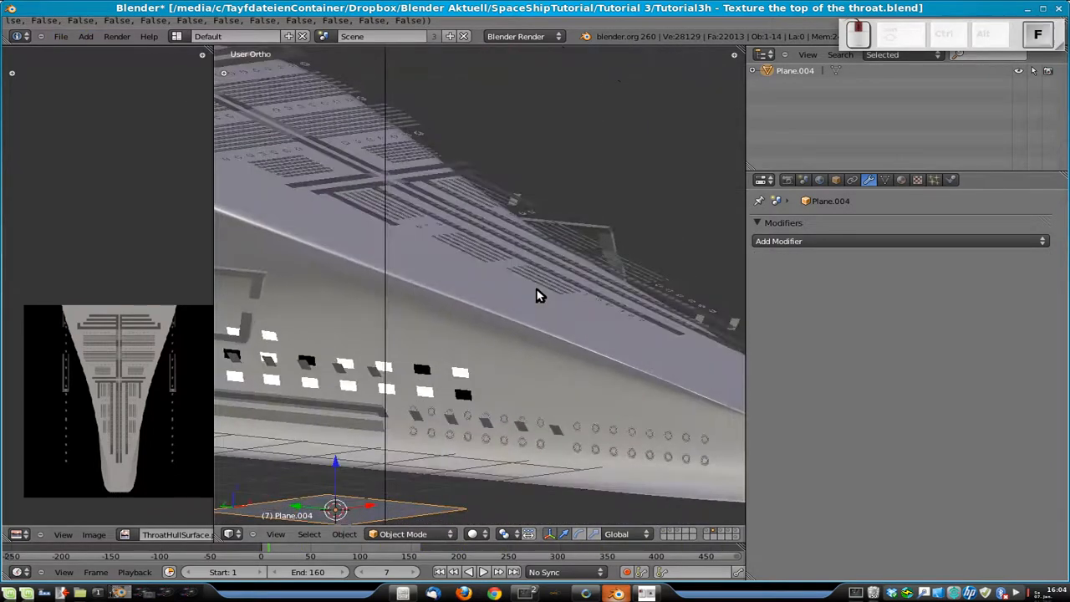
key(z)
click(556, 82)
key(g)
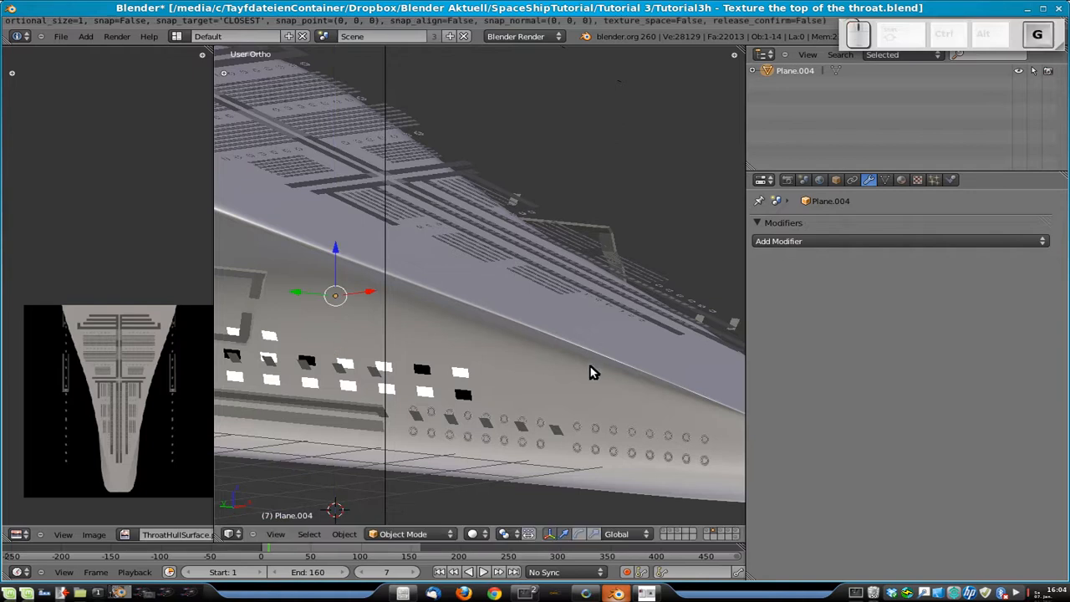
key(z)
click(591, 195)
- In top view, join the new plane into the mirrored blue strip object
key(KP_7)
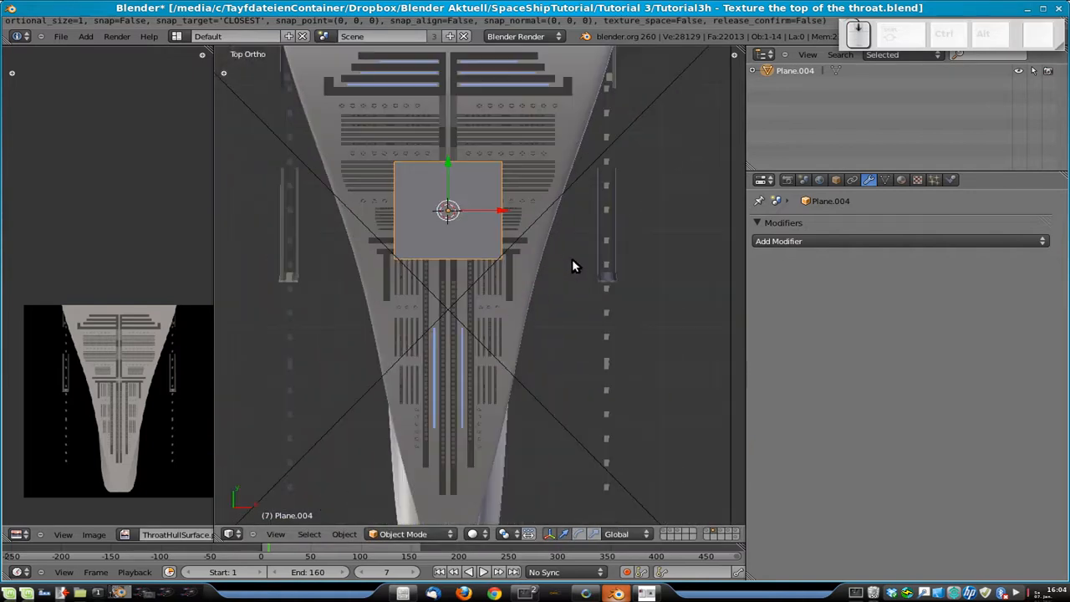
shift+right_click(524, 83)
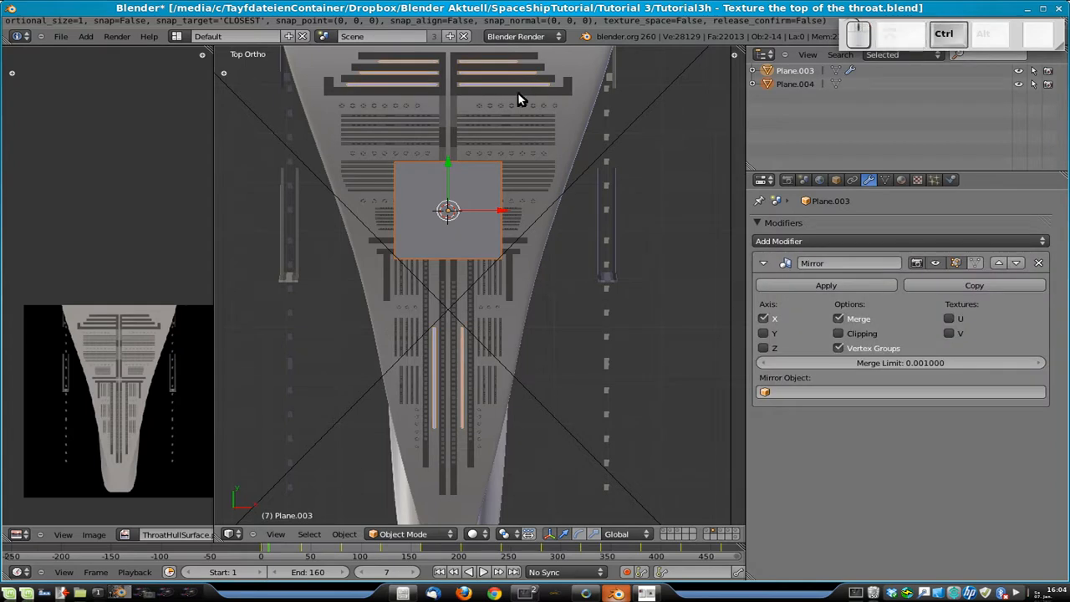
key(ctrl+j)
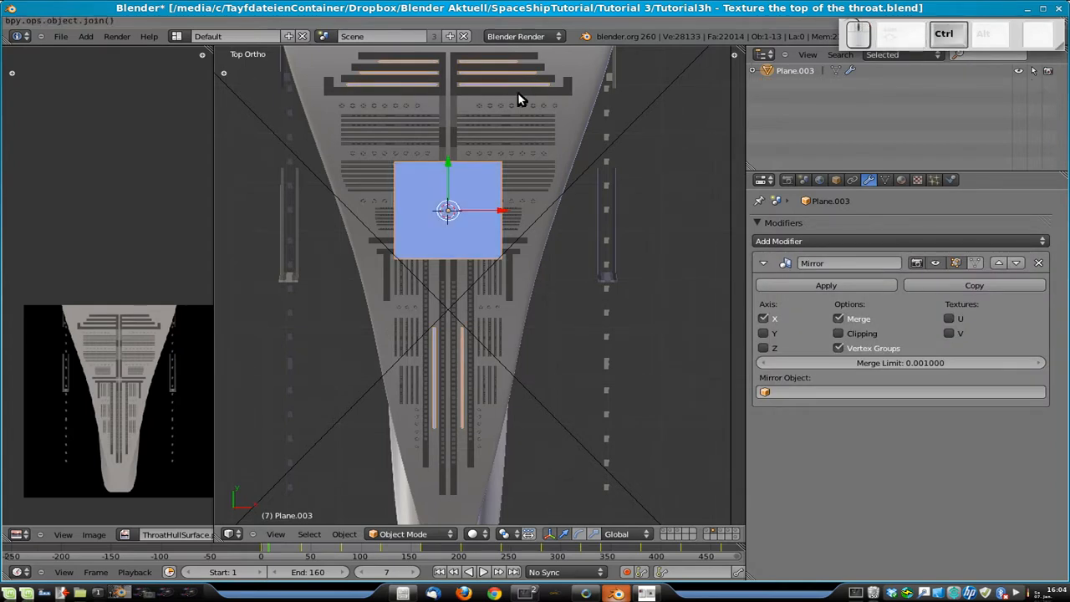
- Add a second material slot, choose the Windows material for it and assign it to the new square face in Edit Mode
click(901, 180)
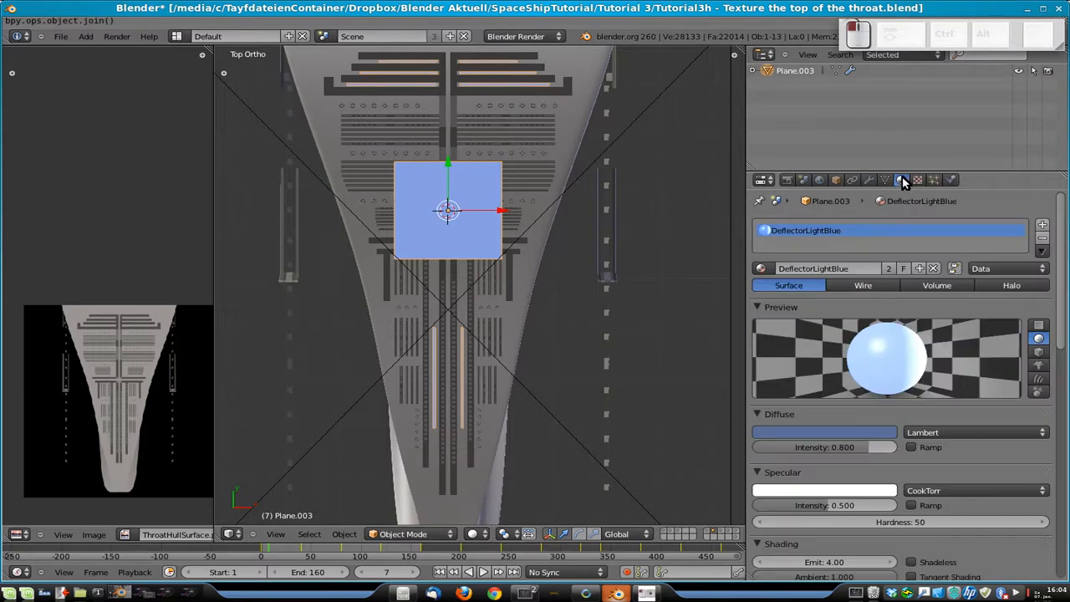
click(1042, 224)
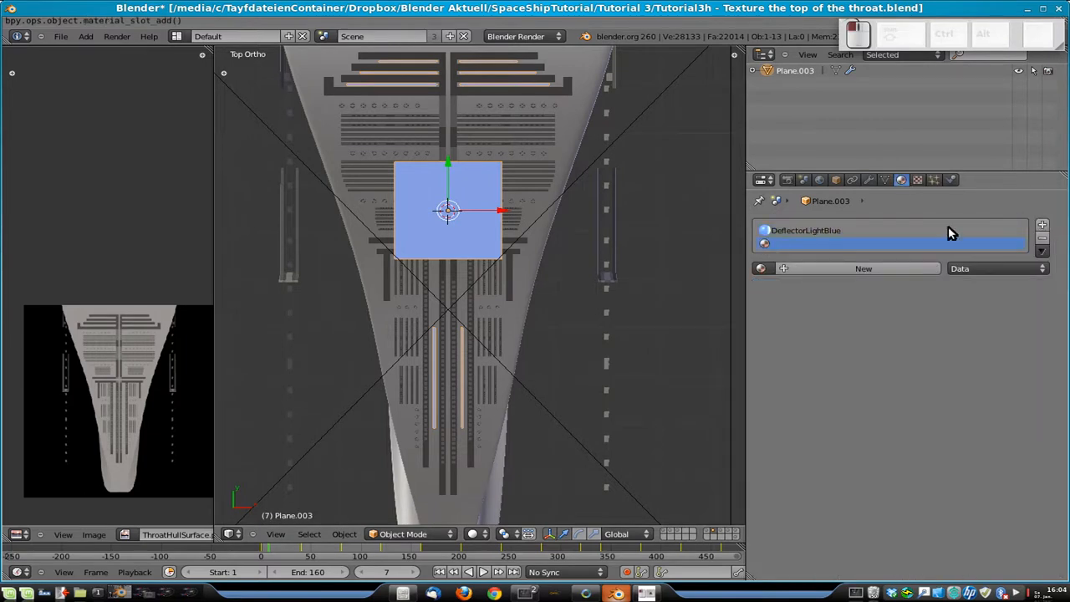
click(761, 268)
text(wind)
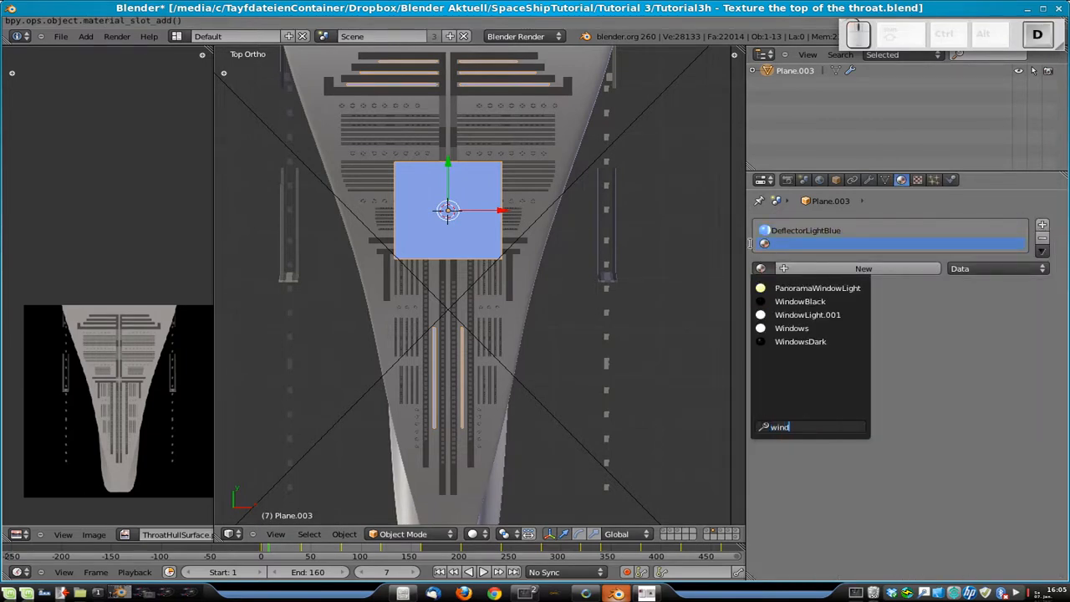
click(792, 328)
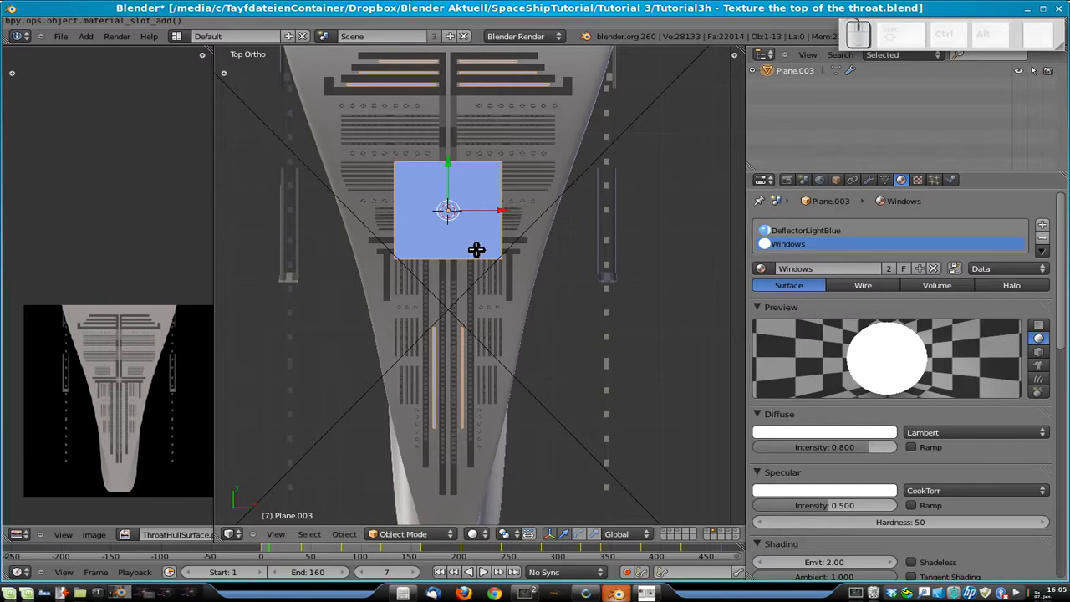
key(Tab)
click(809, 270)
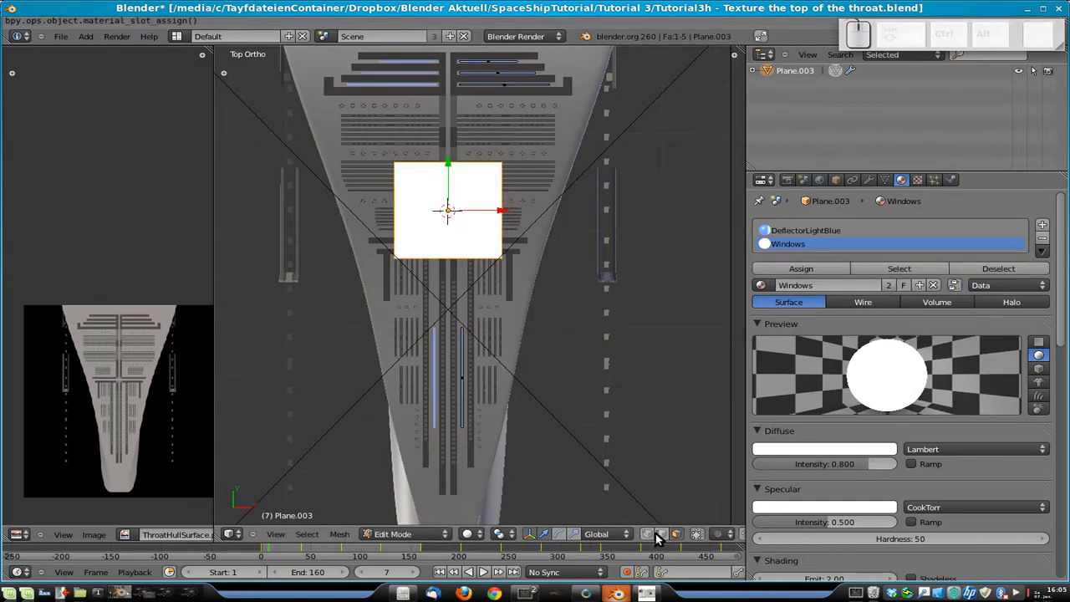
- Shrink the white face to a small window and move it into the gap between the two horizontal crossbars, on the modelled half
key(s)
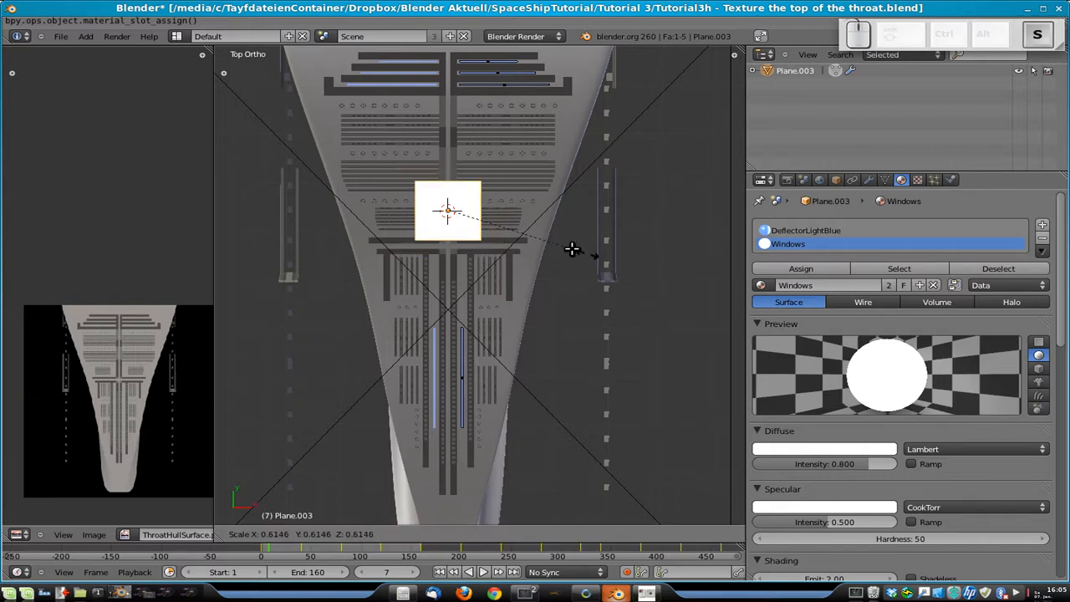
click(491, 217)
scroll(495, 225, up, 1)
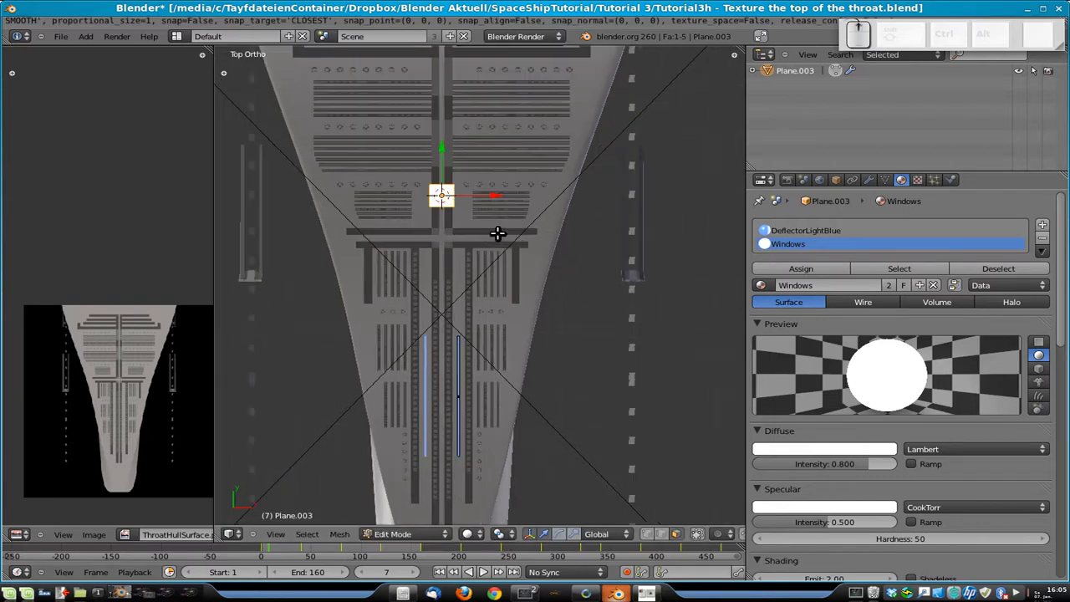
key(s)
click(505, 228)
key(g)
click(435, 271)
scroll(439, 271, up, 3)
scroll(440, 270, up, 2)
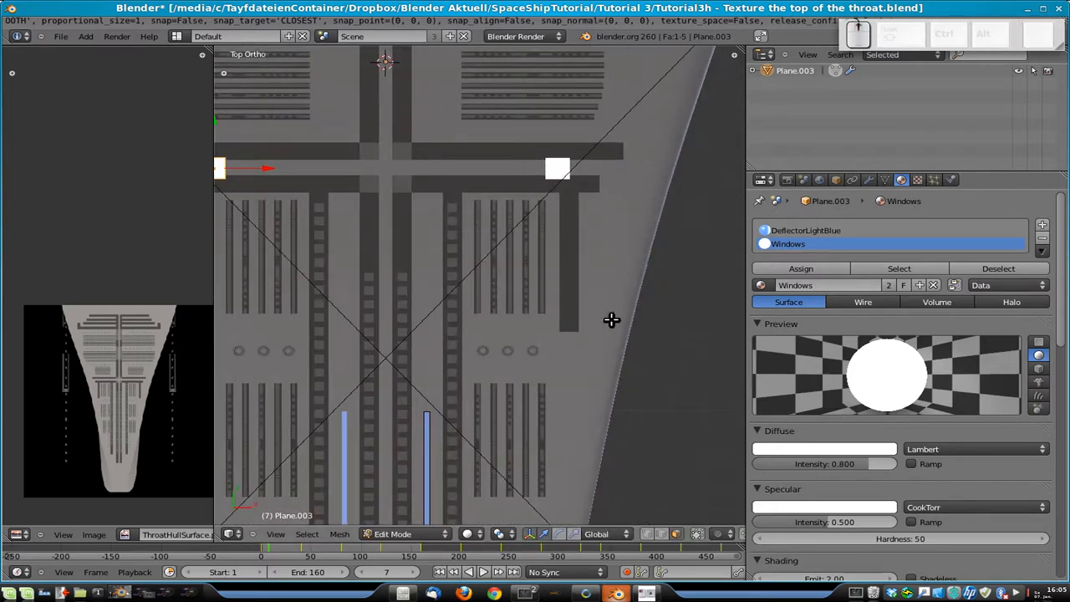
key(g)
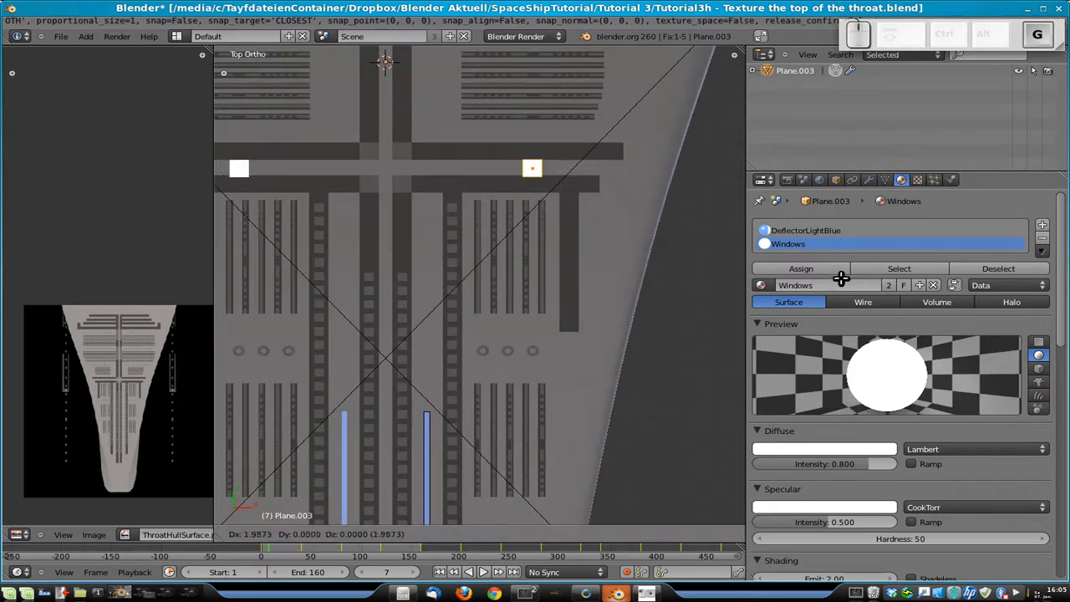
click(798, 281)
- Shrink the window further, align it above the long window-patterned bar and stretch it along X
key(s)
click(613, 309)
key(g)
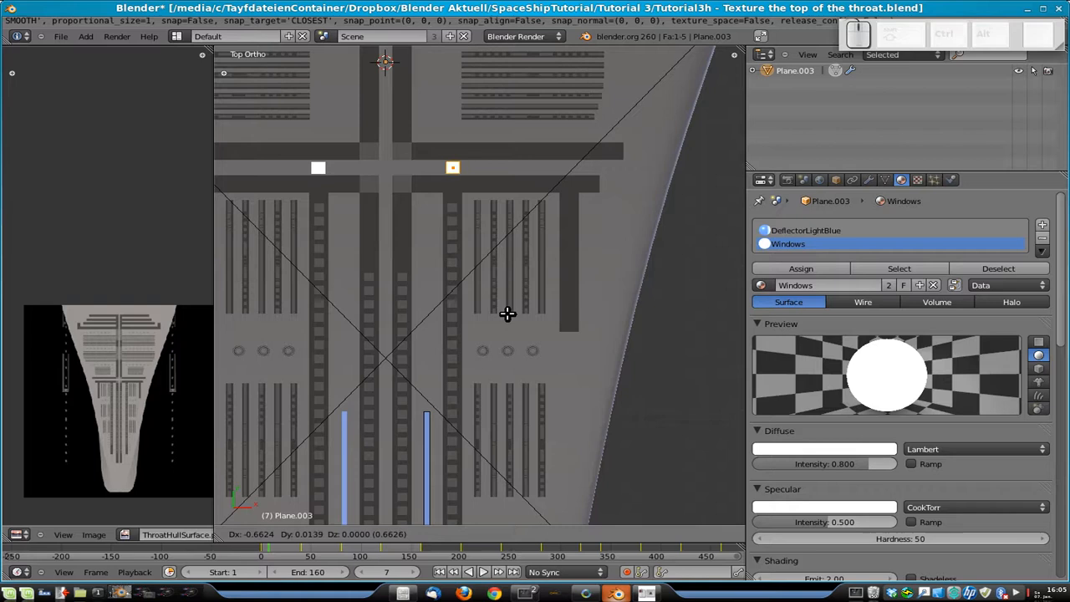
click(508, 314)
key(g)
right_click(499, 282)
key(g)
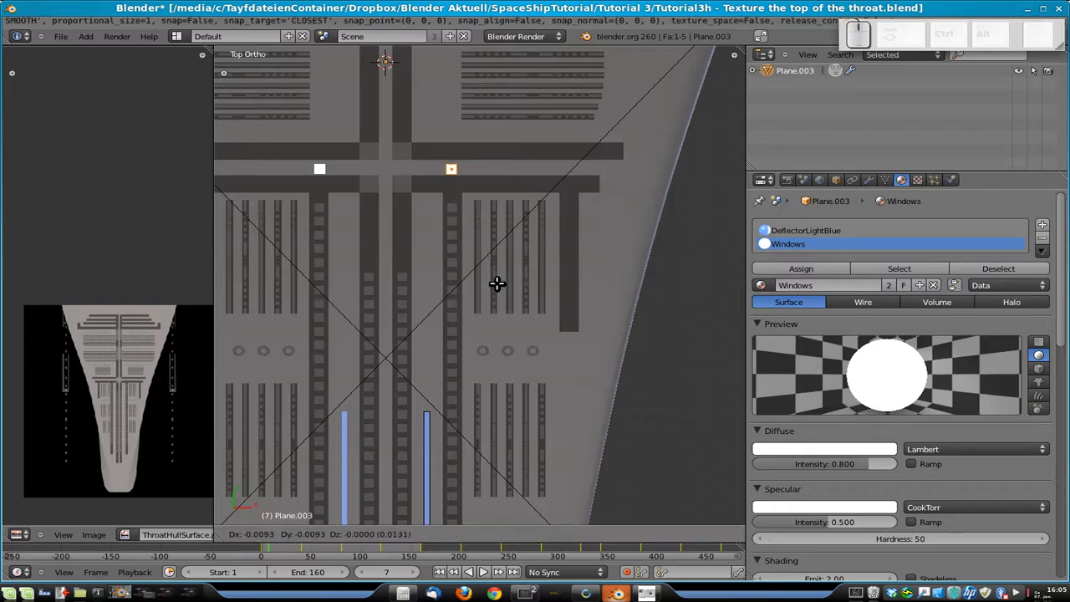
right_click(497, 282)
key(s)
key(x)
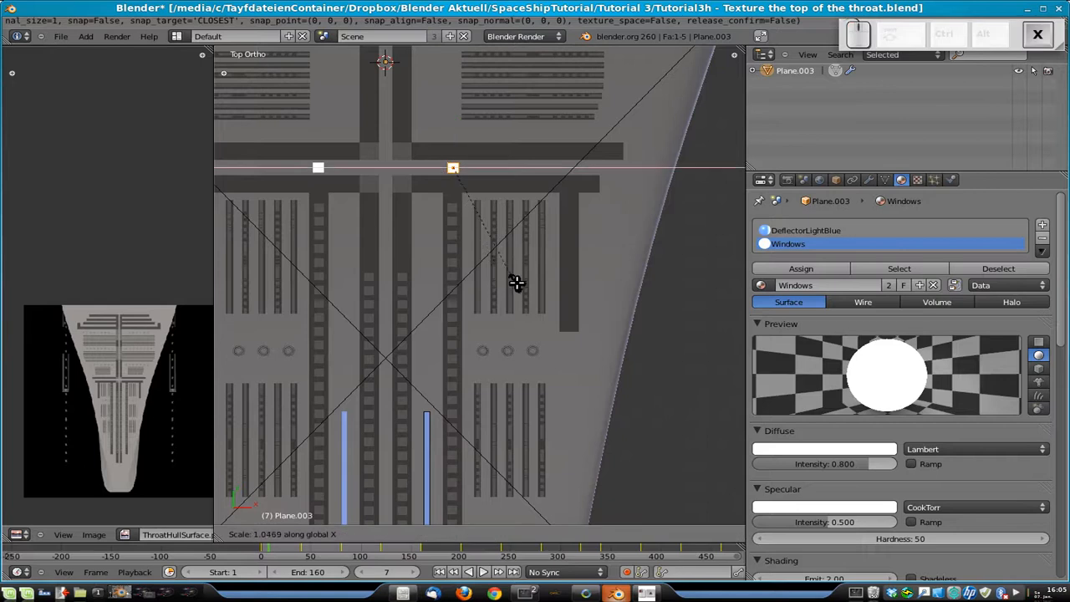
click(626, 311)
- Duplicate the window four times outward along X, offsetting the copies by 0.2 except for a closer third one
key(shift+d)
text(x0.2)
key(Return)
key(shift+d)
text(x0.2)
key(Return)
key(shift+d)
text(x0.2)
key(Return)
key(shift+d)
text(x0)
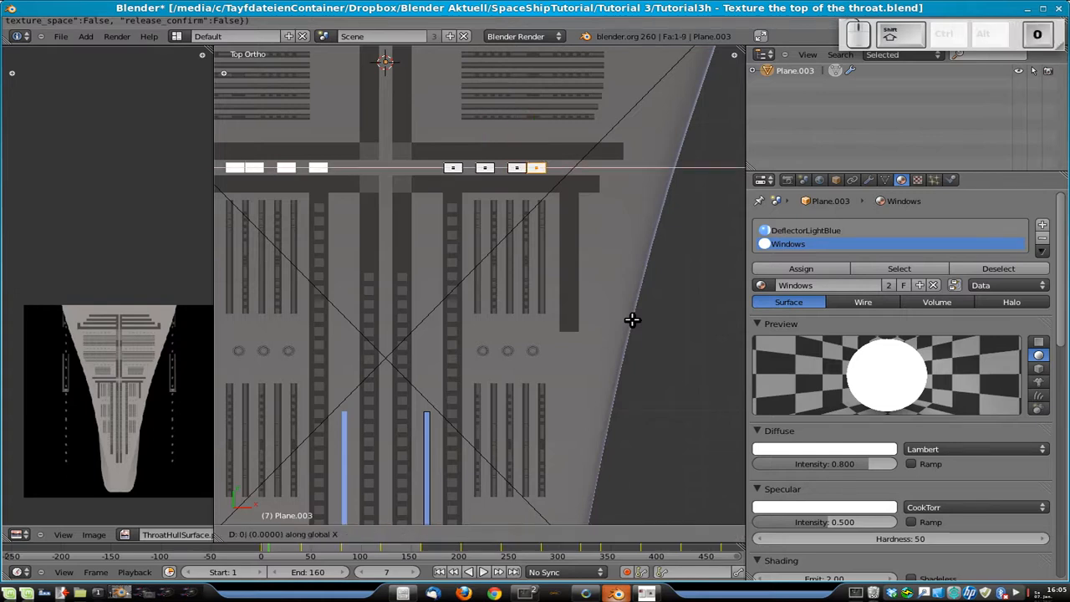
text(.2)
key(Return)
- Select the two outermost windows of the row and nudge them slightly outward along X
key(Tab)
key(Tab)
scroll(546, 172, up, 2)
shift+middle_drag(579, 168, 546, 239)
shift+right_click(536, 191)
key(shift+d)
key(x)
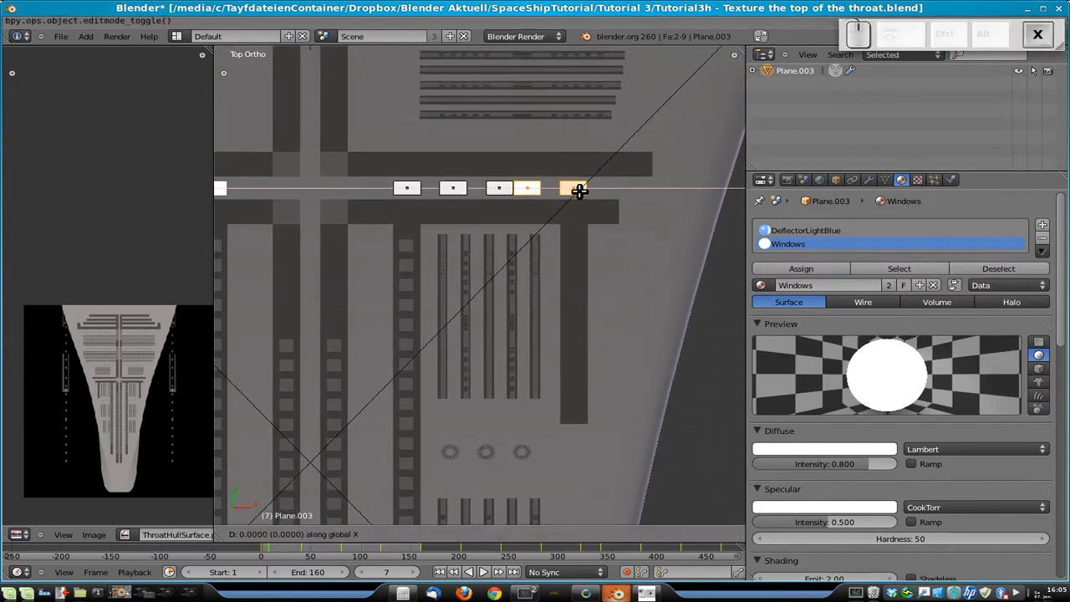
click(576, 192)
key(Tab)
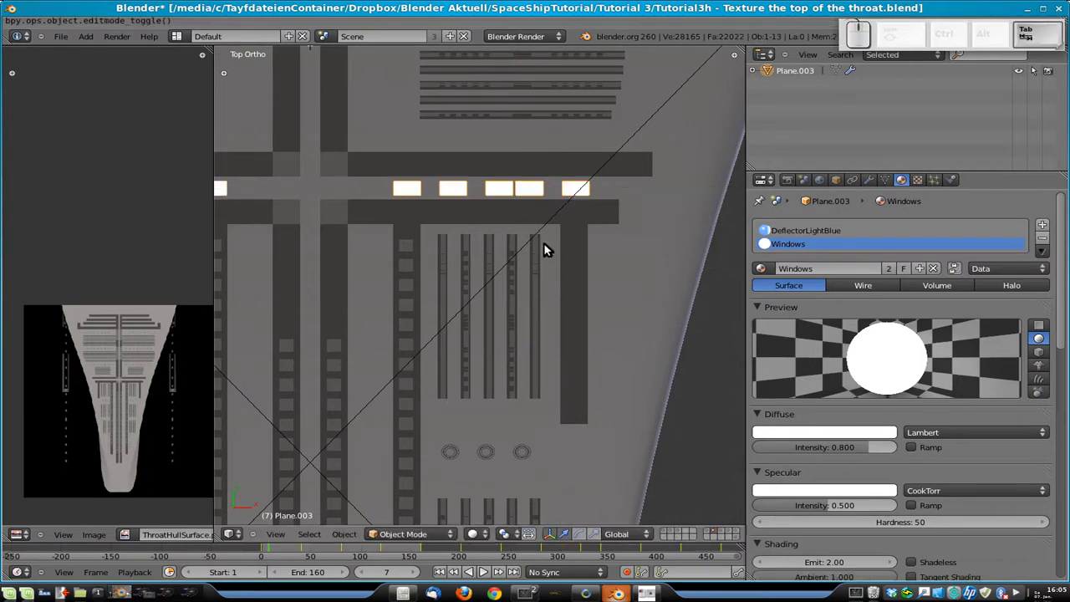
scroll(544, 244, down, 3)
scroll(549, 257, down, 3)
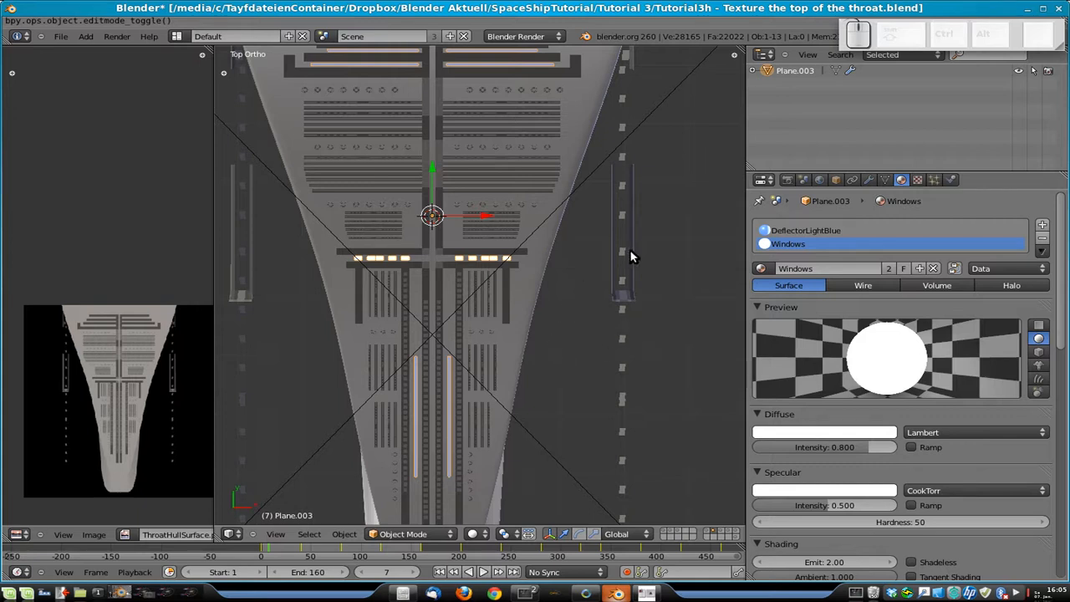
- Duplicate the row's innermost window and place the copy between the central column and the short horizontal stripes above the crossbars
key(Tab)
scroll(471, 262, up, 4)
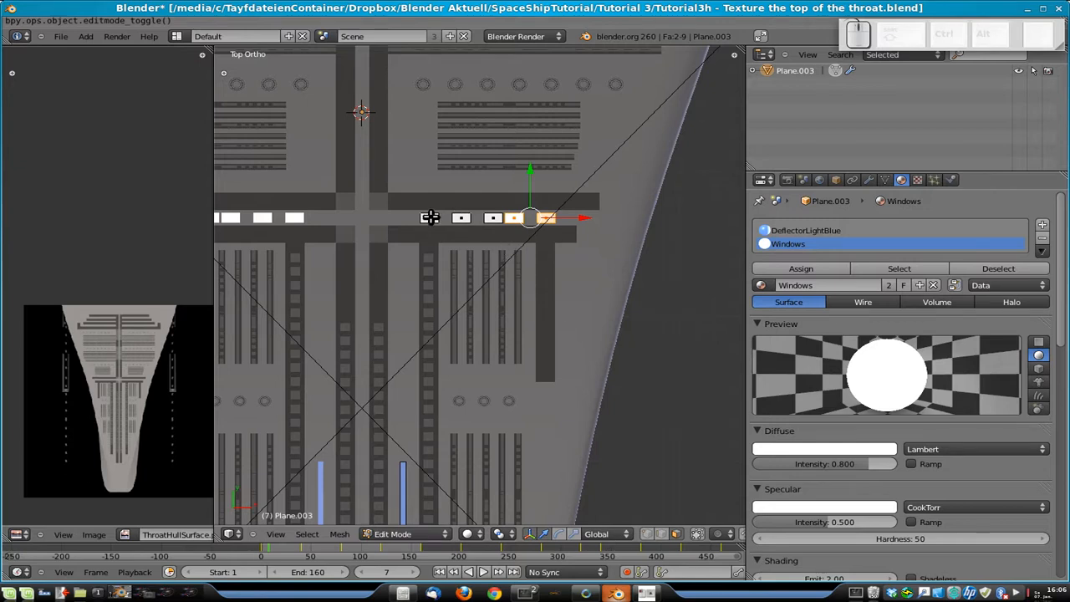
shift+middle_drag(585, 175, 599, 260)
key(shift+d)
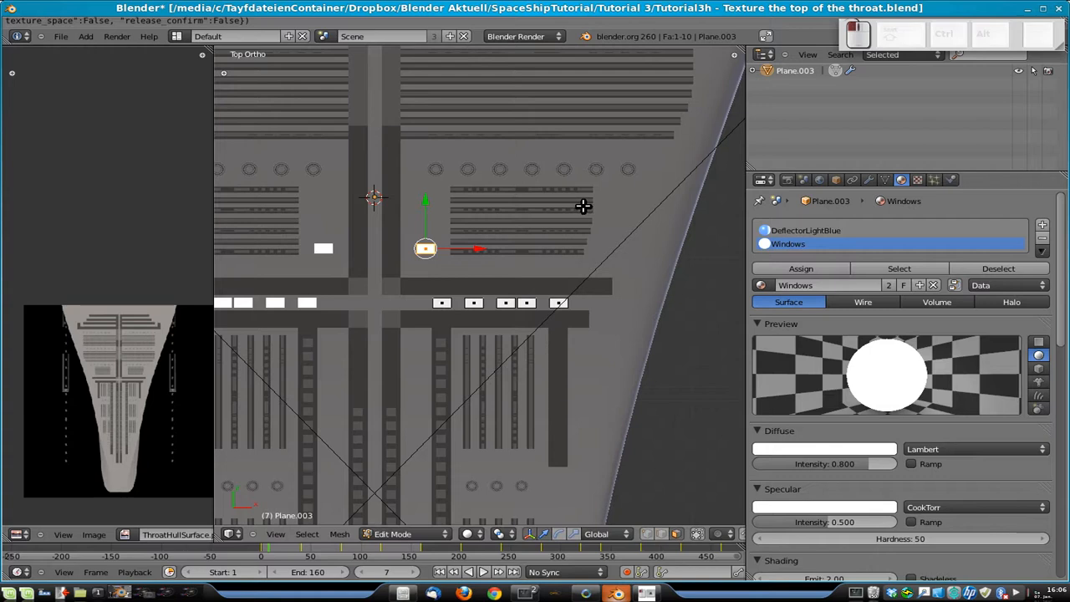
- Stack four more copies of this window along Y, each offset by 0.1
text(y0.1)
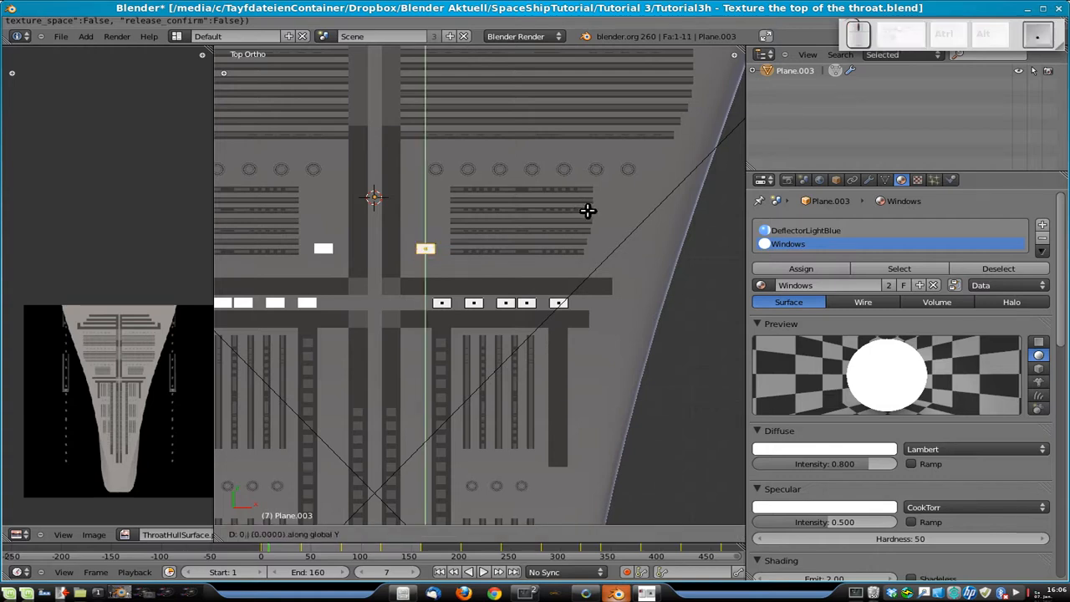
key(Return)
key(shift+d)
text(yy0.1)
key(Return)
key(shift+d)
text(y0.1)
key(Return)
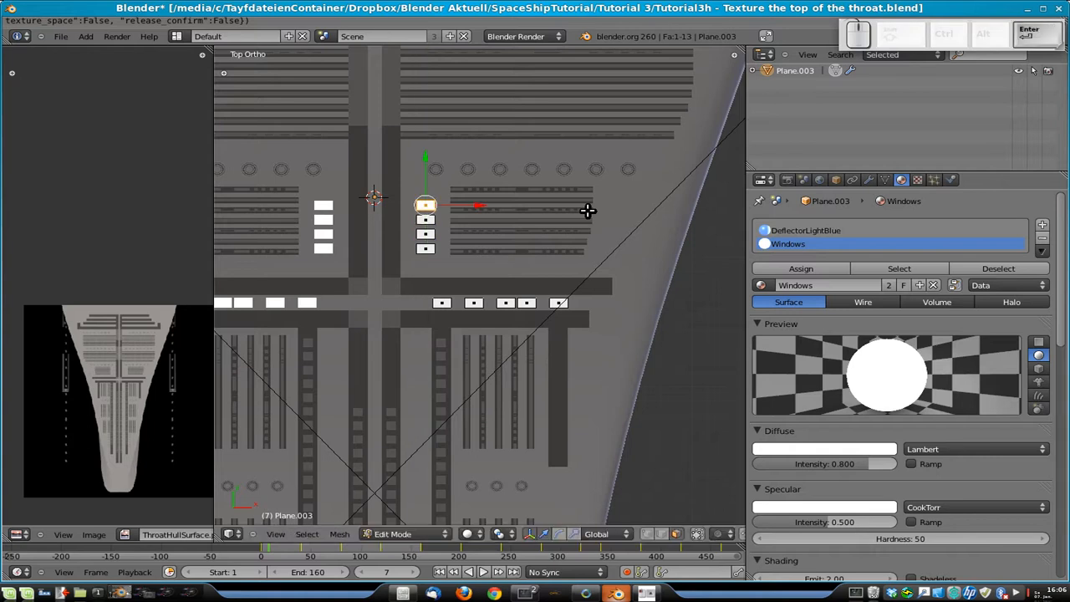
key(shift+d)
text(y0.1)
key(Return)
- Show the saucer's layer 3 in addition to check how much of the throat top it covers
shift+middle_drag(542, 155, 557, 410)
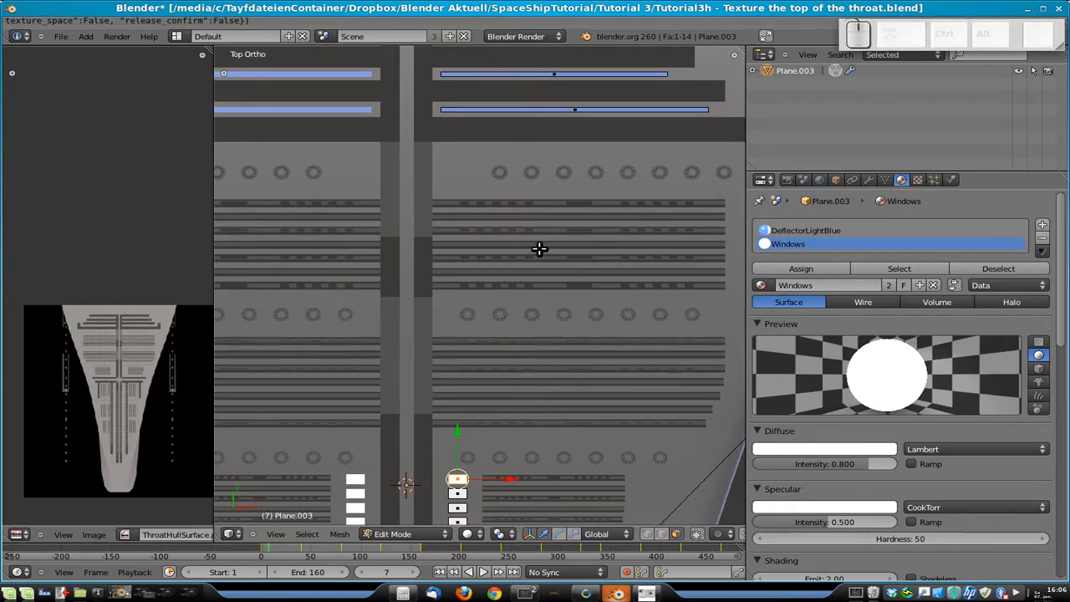
scroll(539, 249, down, 8)
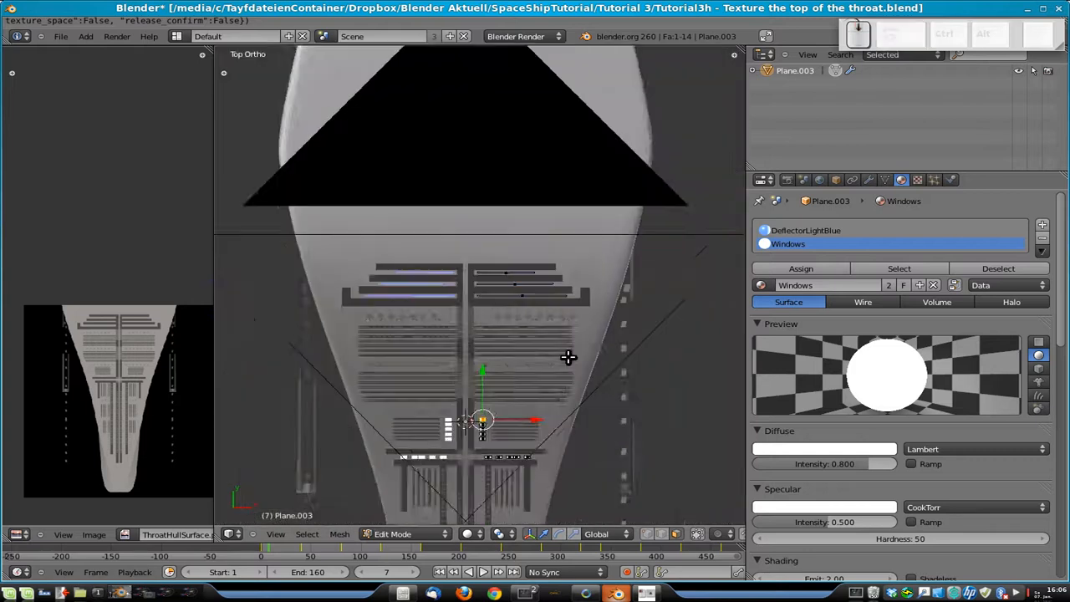
scroll(568, 357, down, 3)
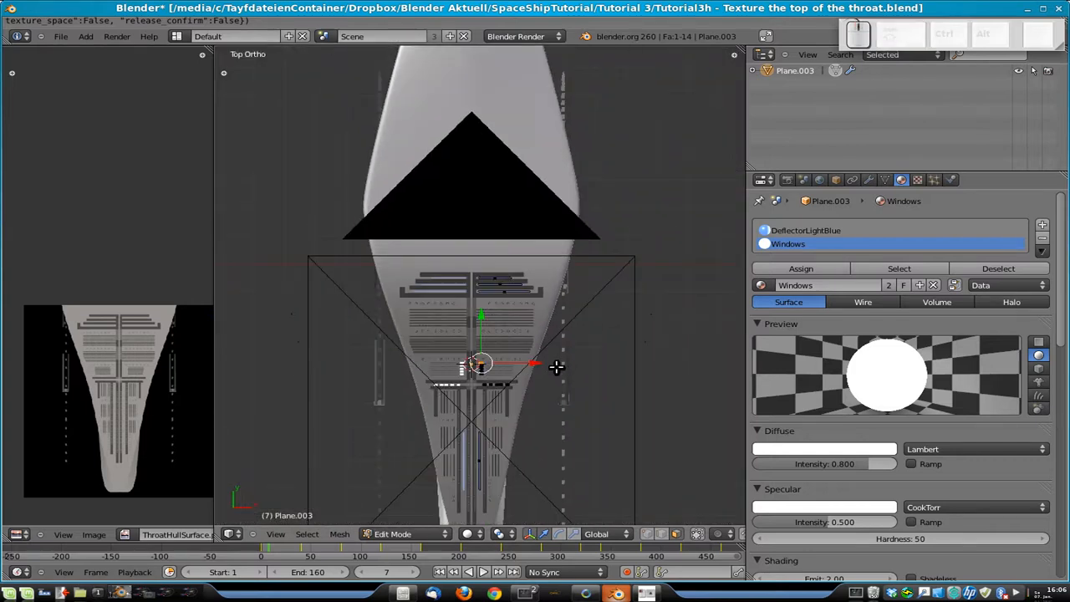
key(shift+3)
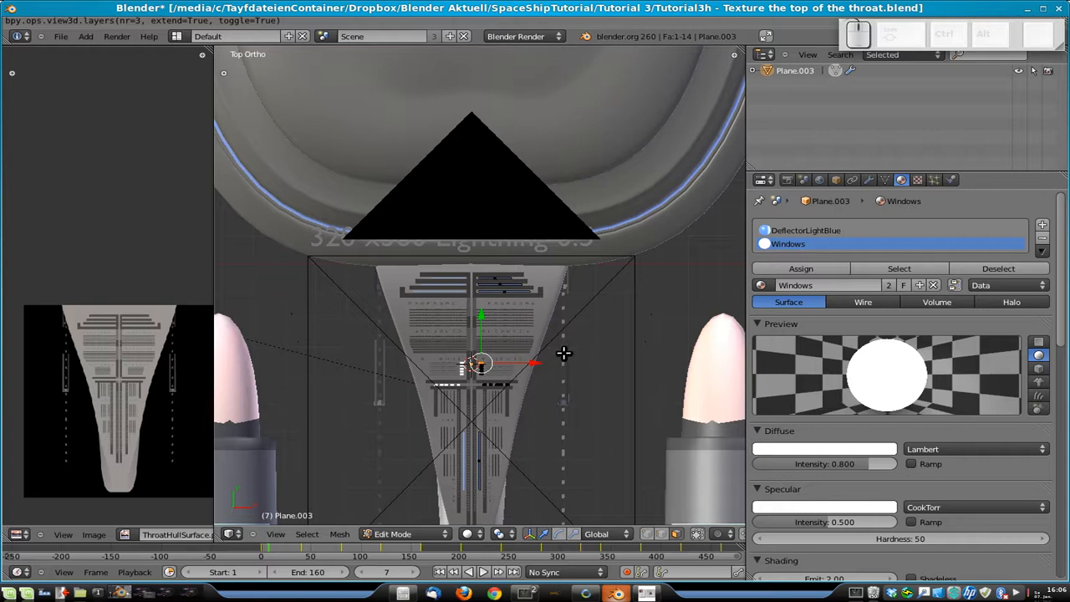
- Duplicate the stack's topmost window about 2.25 along Y, placing it just beneath the large upper bracket
scroll(563, 353, up, 4)
shift+middle_drag(501, 432, 480, 285)
key(shift+d)
key(y)
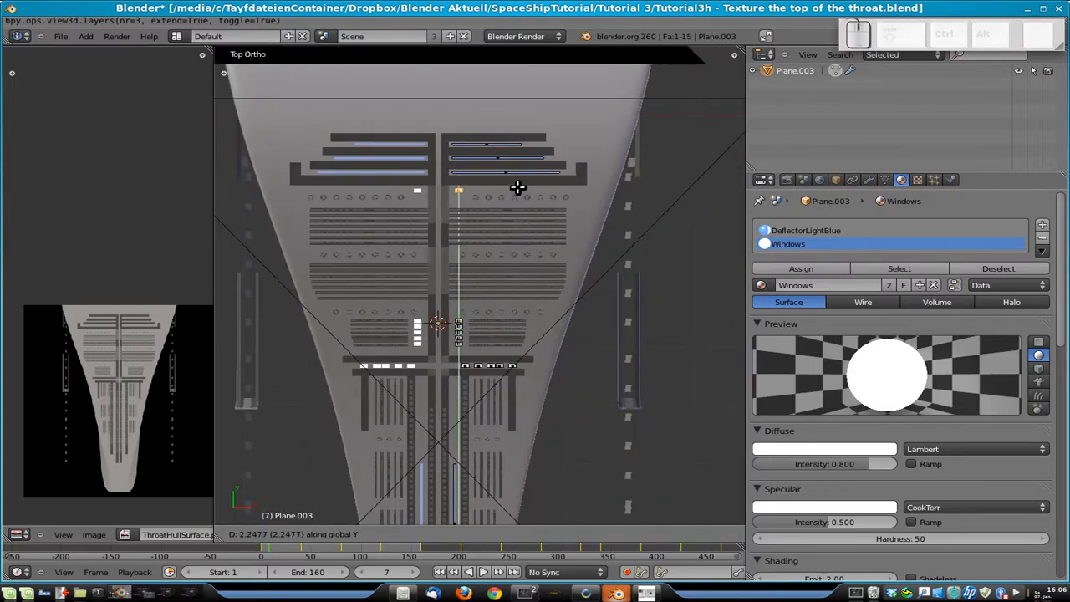
click(517, 188)
- Add two more copies below the window under the bracket, each offset by -0.1 along Y
key(shift+d)
text(y0.1)
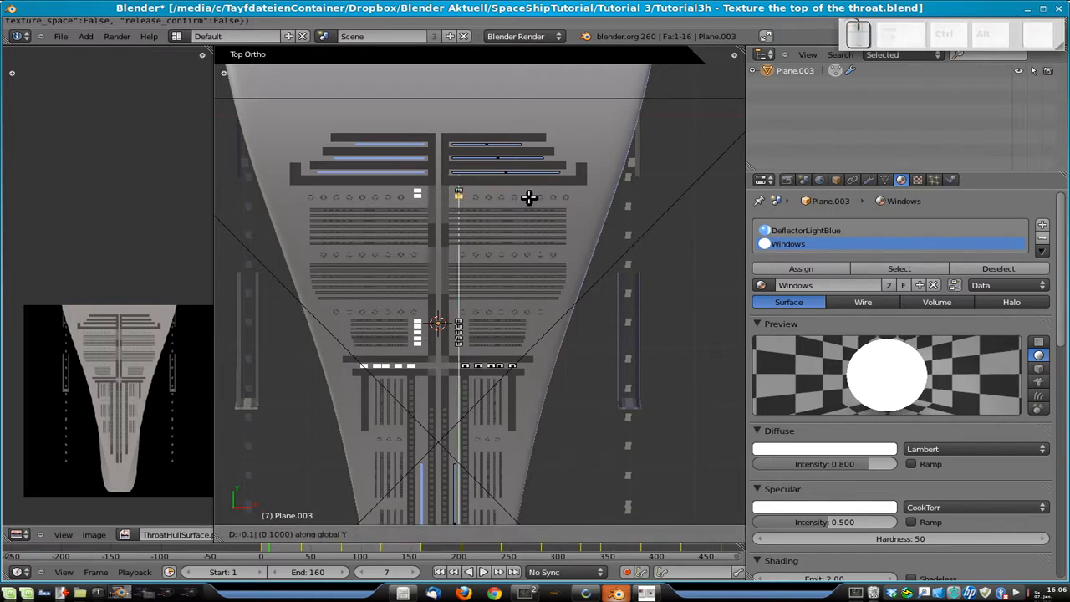
key(Return)
key(shift+d)
text(y0.1)
key(minus)
key(Return)
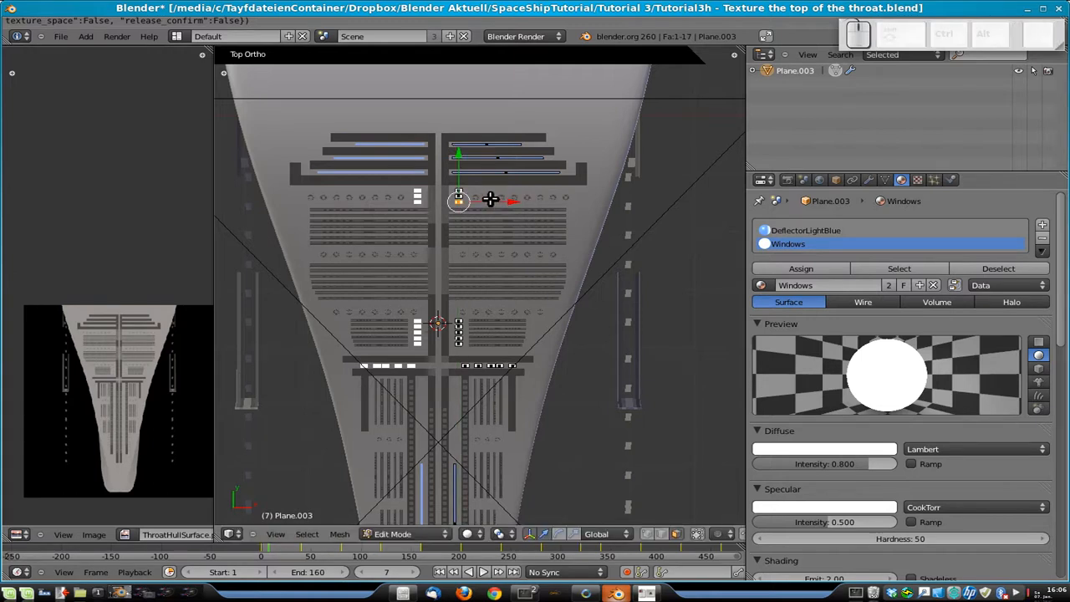
- Select the three windows under the bracket and duplicate them about 1.89 along X to beneath its outer end
scroll(441, 195, up, 4)
shift+middle_drag(555, 193, 544, 332)
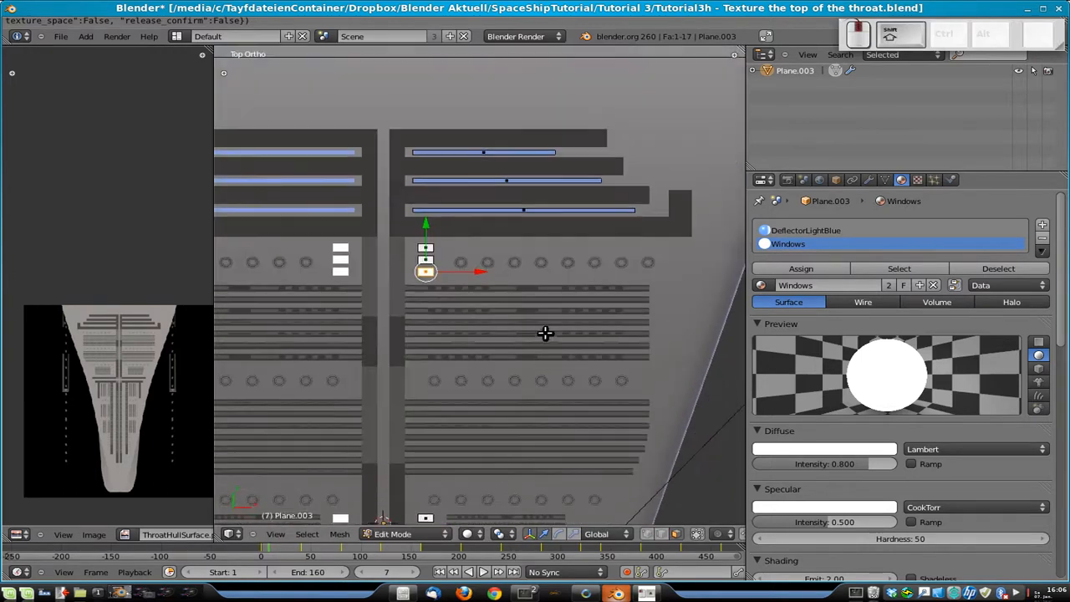
shift+right_click(426, 252)
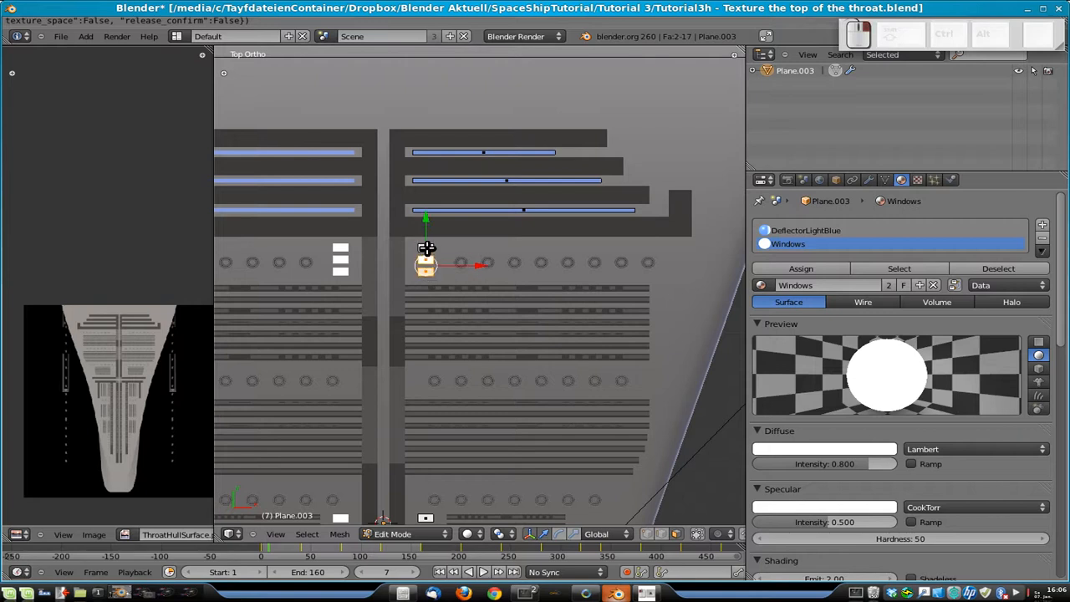
shift+right_click(426, 248)
key(shift+d)
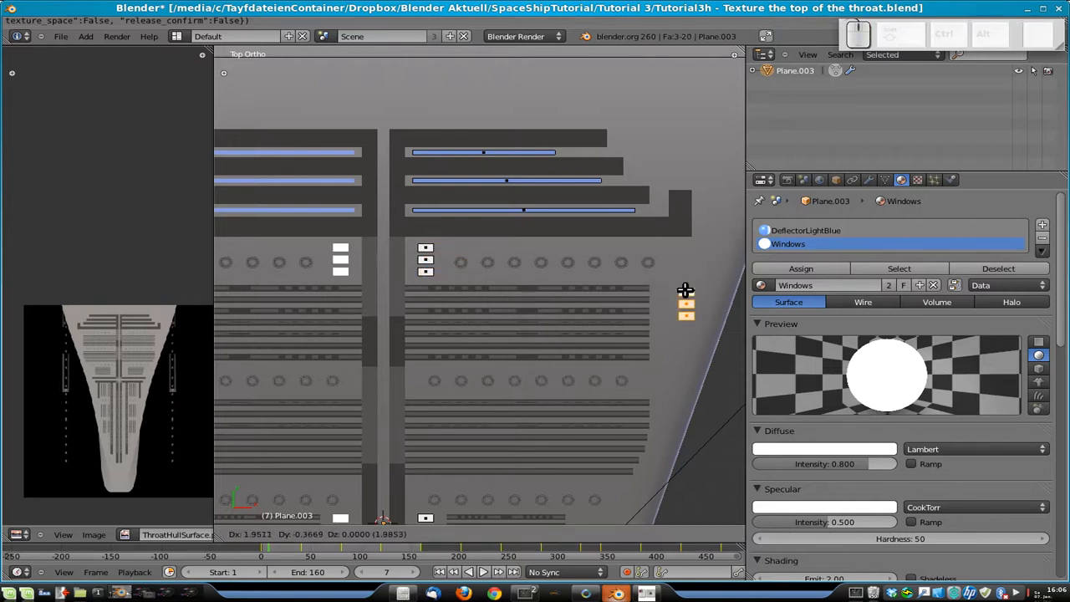
key(x)
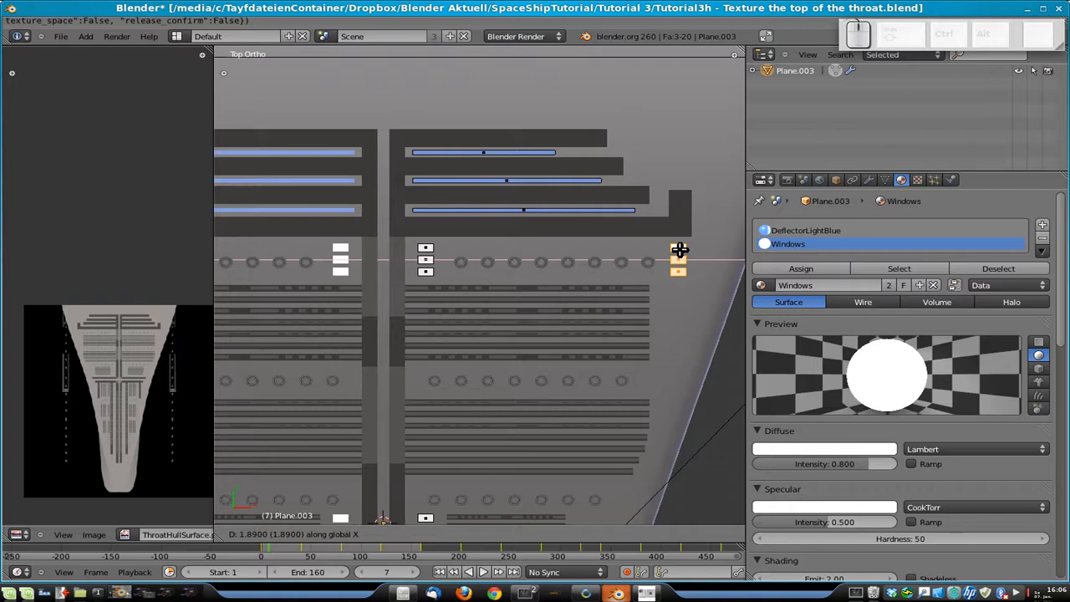
click(680, 249)
- Duplicate the outer group of three windows along Y to just beyond the bracket's upturned end
scroll(582, 234, down, 6)
shift+middle_drag(597, 281, 602, 311)
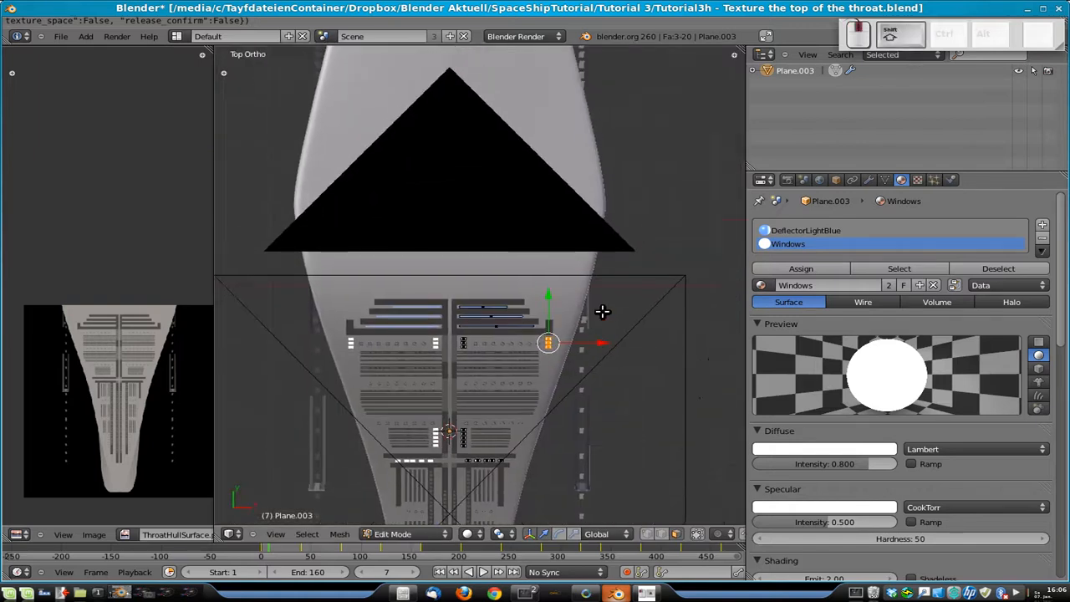
key(shift+d)
key(x)
key(y)
click(595, 289)
- Raise the copied window group about 0.52 along Z so it lies above the hull surface
middle_drag(566, 354, 478, 264)
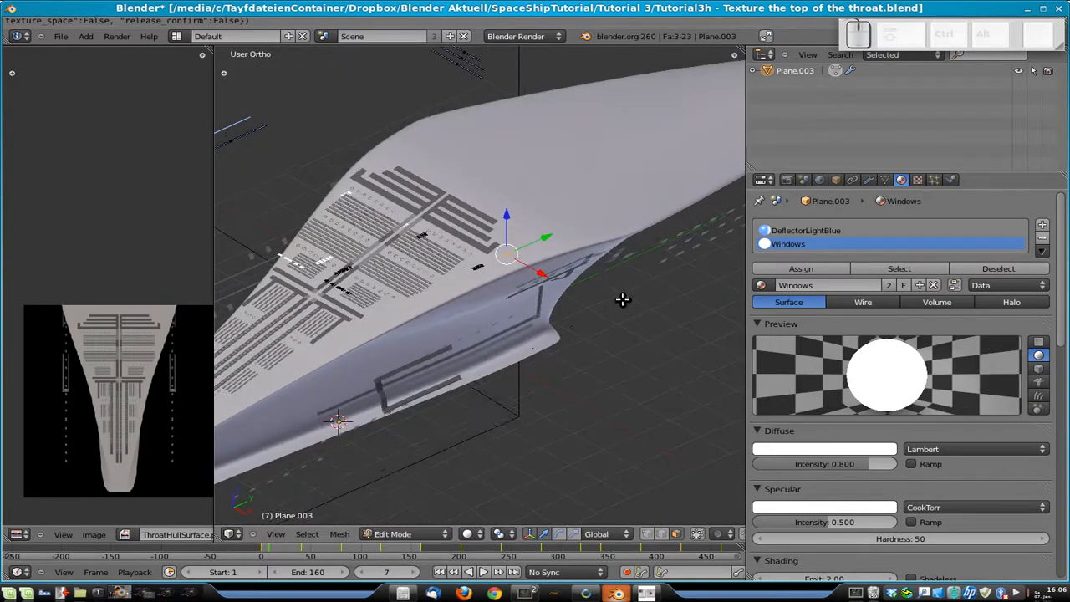
key(g)
key(z)
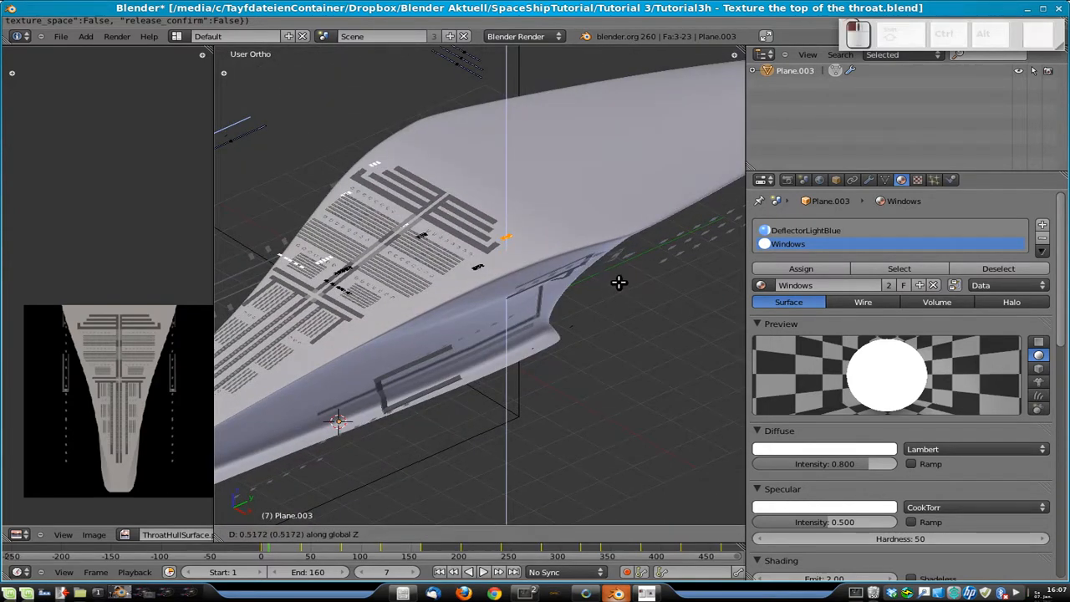
click(619, 282)
middle_drag(454, 351, 696, 334)
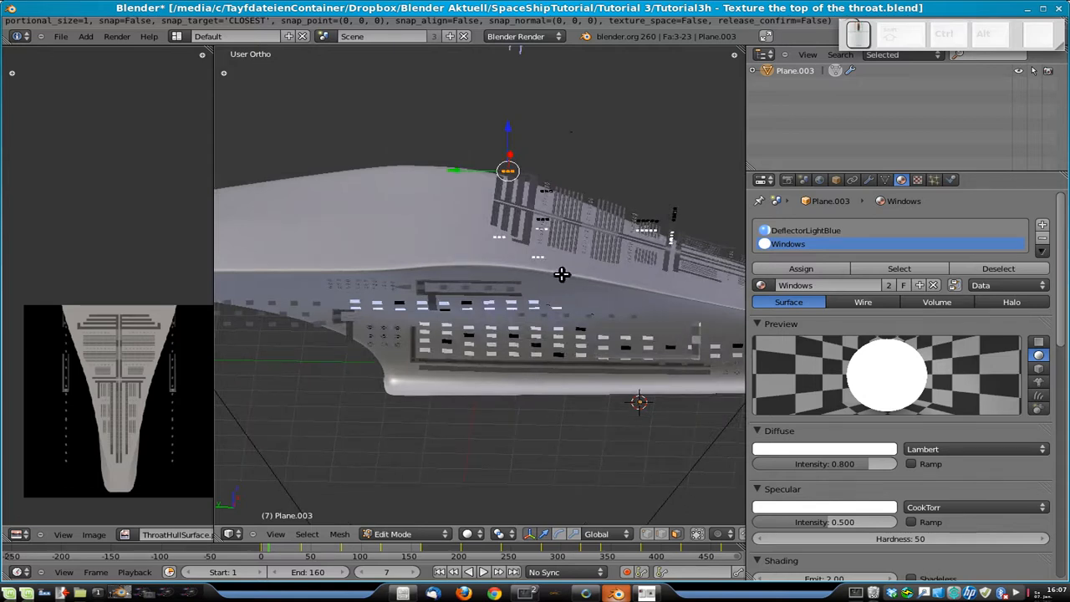
- Clear the selection, select all faces using the Windows material, and raise them along Z above the hull
scroll(561, 274, up, 3)
middle_drag(634, 253, 571, 225)
key(ctrl+z)
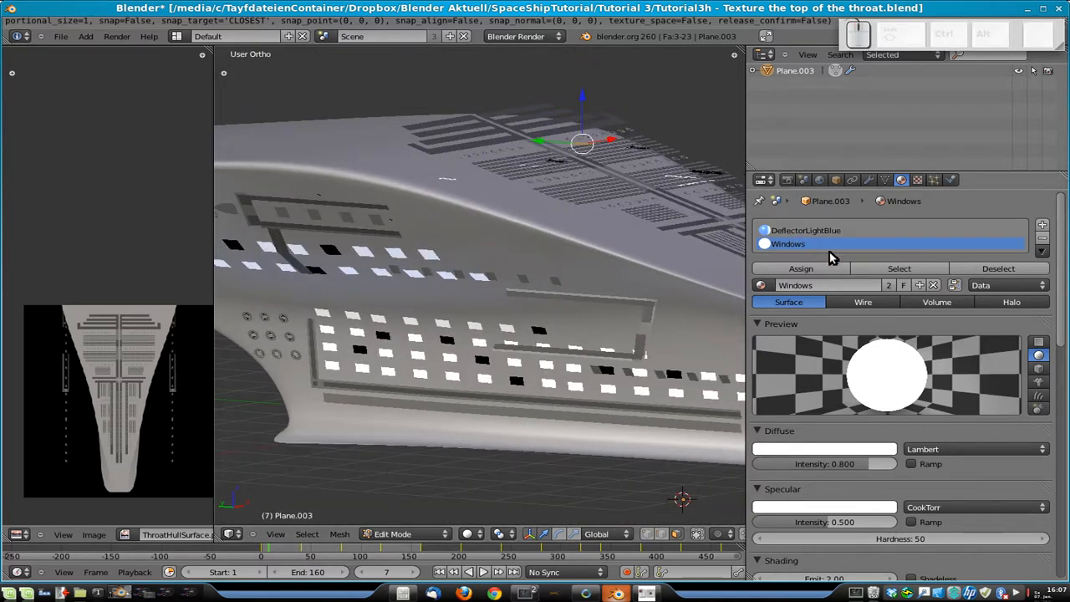
click(890, 268)
middle_drag(685, 213, 642, 281)
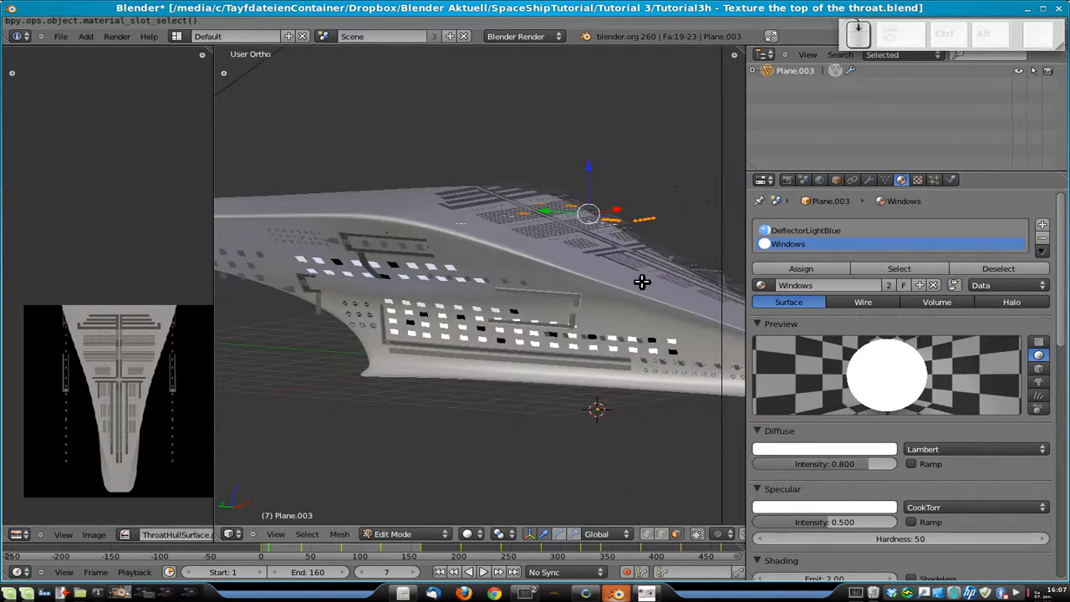
key(g)
key(z)
click(651, 258)
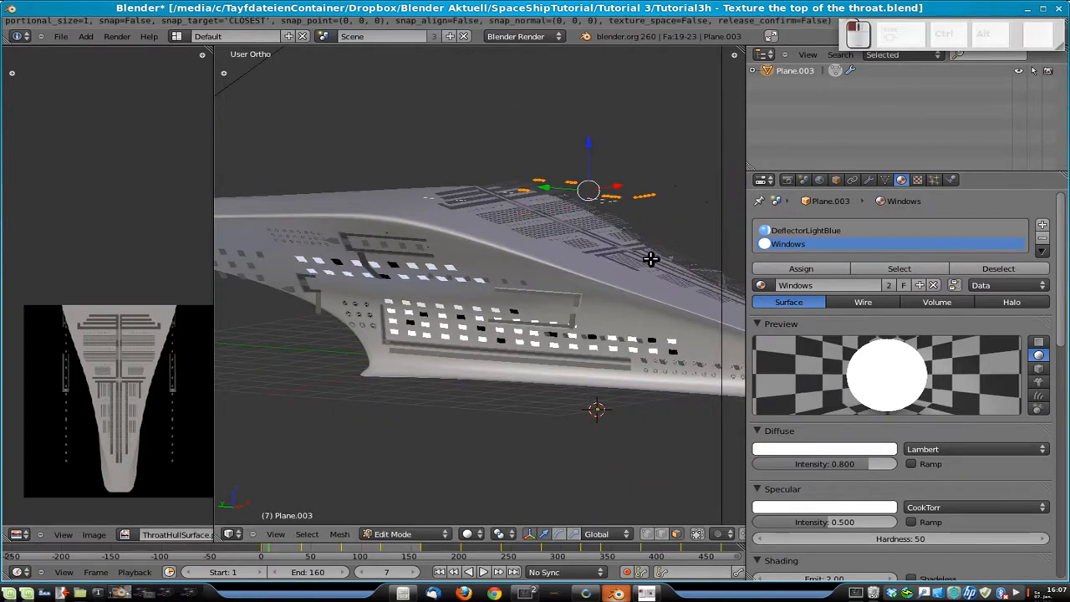
- Rotate the window faces about -24° in the side view to follow the hull slope, and lower them along Z towards the surface
key(KP_3)
key(r)
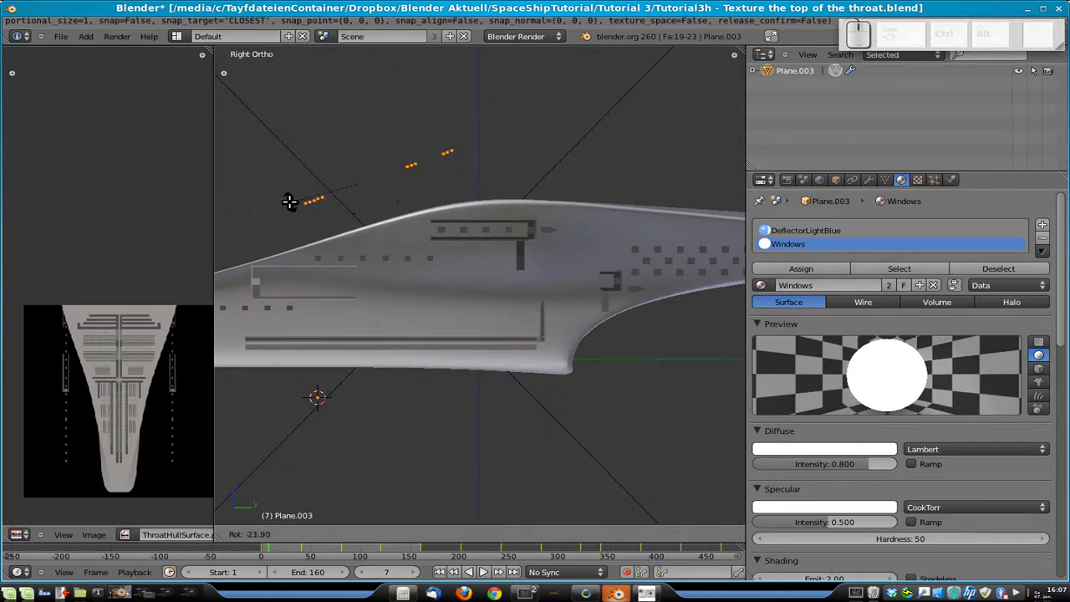
click(289, 201)
key(g)
key(z)
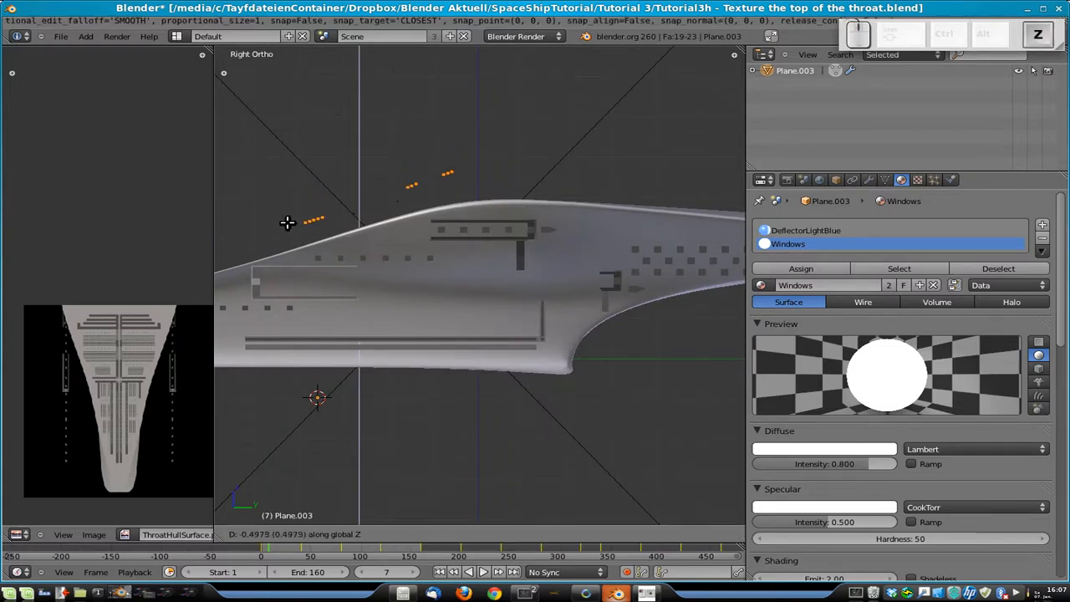
click(286, 231)
middle_drag(287, 231, 471, 383)
key(g)
key(z)
click(363, 290)
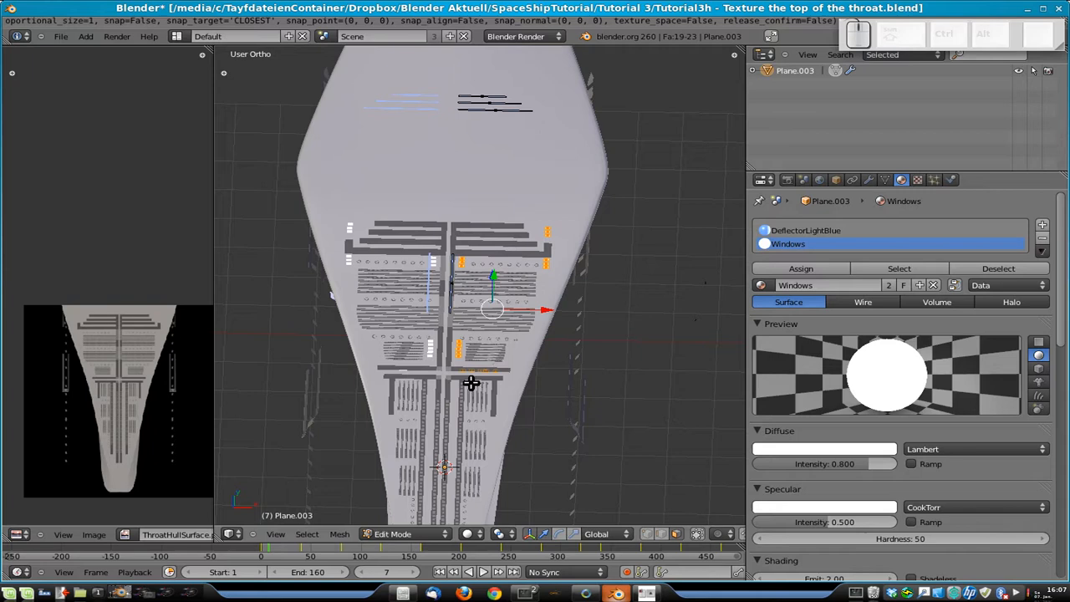
- Leave mesh editing in the top view and save the blend file over the existing one
key(KP_7)
shift+middle_drag(579, 453, 575, 310)
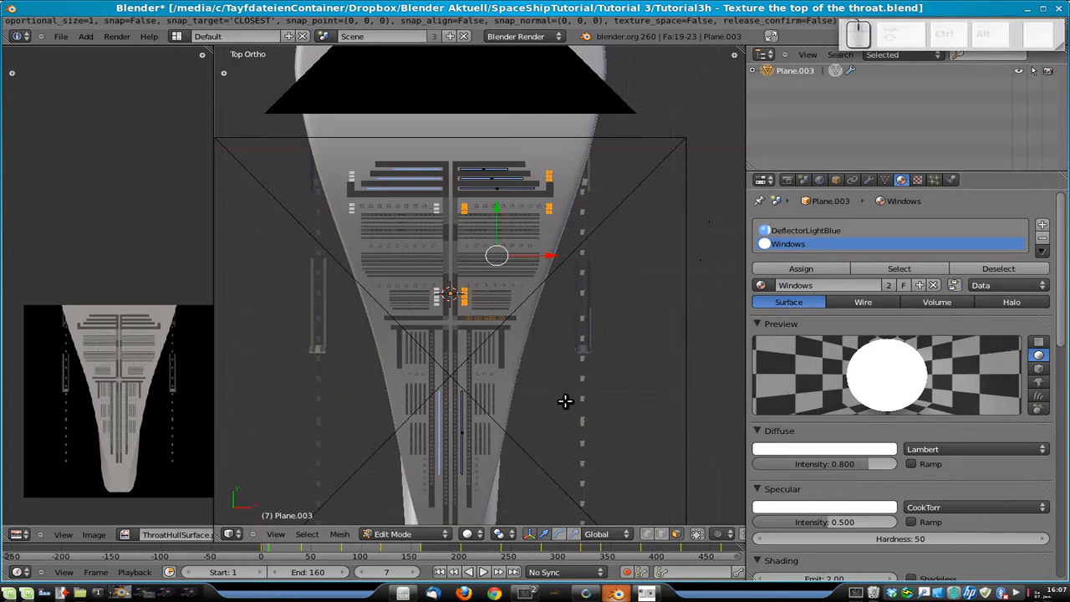
key(Tab)
scroll(561, 373, down, 2)
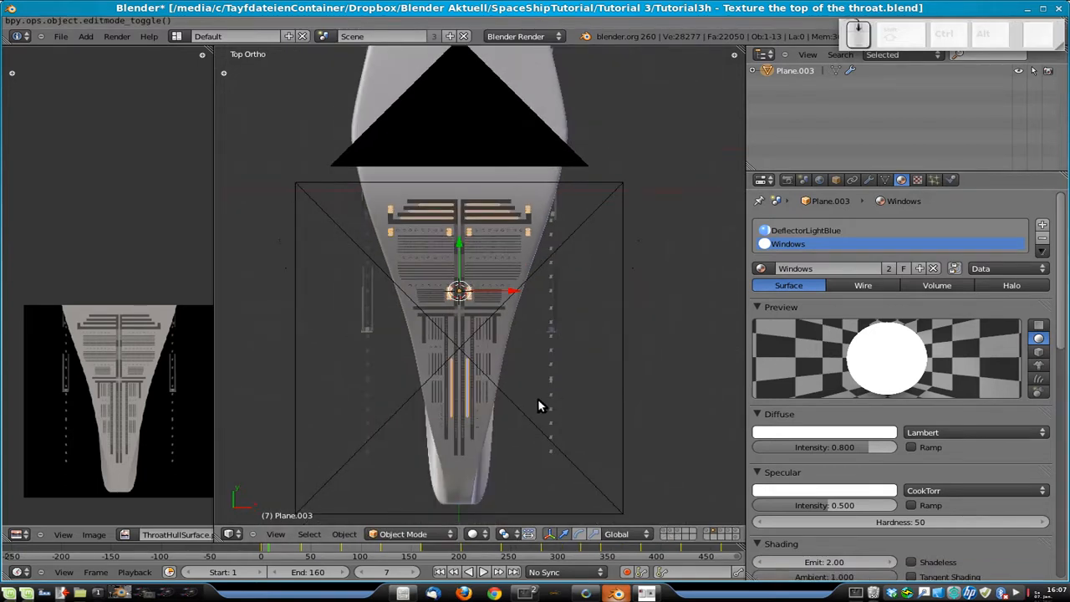
shift+middle_drag(537, 398, 516, 316)
key(ctrl+s)
click(531, 333)
- Select the object with the light strips and windows and move it to layer 8
right_click(478, 192)
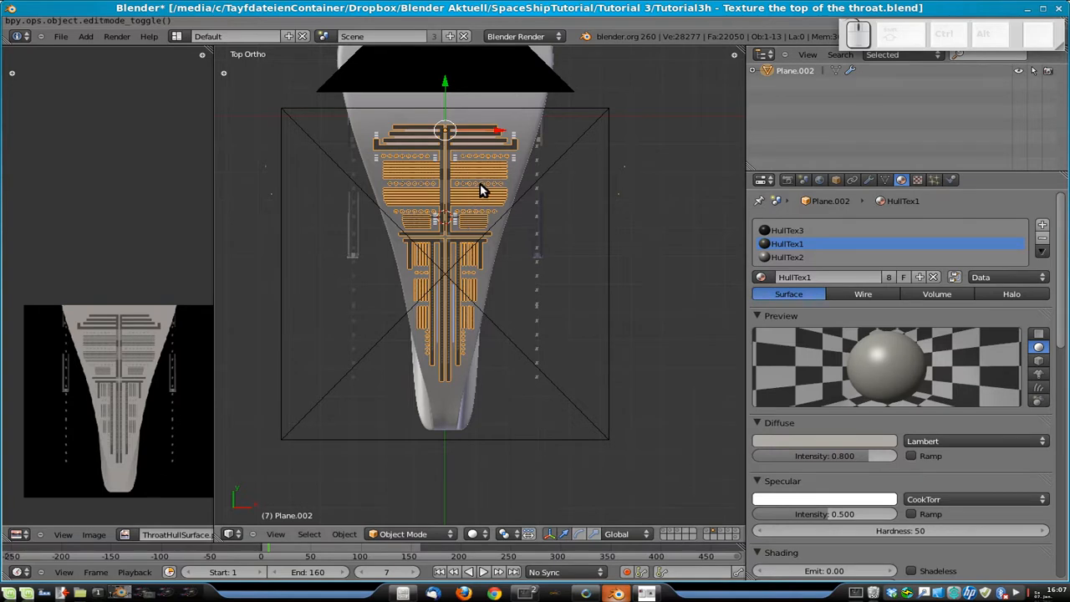
right_click(376, 163)
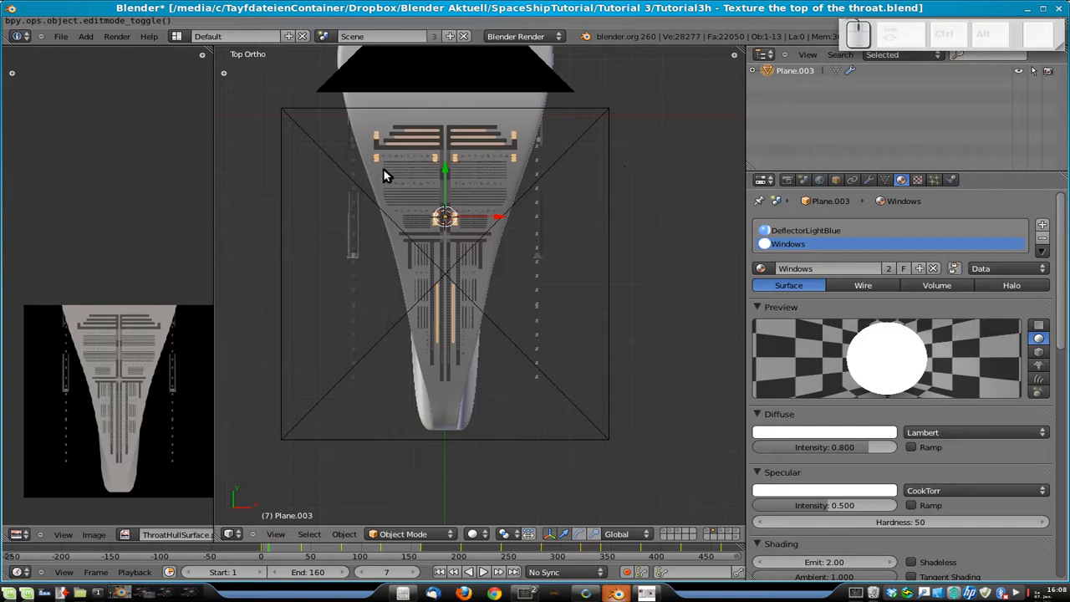
key(m)
click(581, 195)
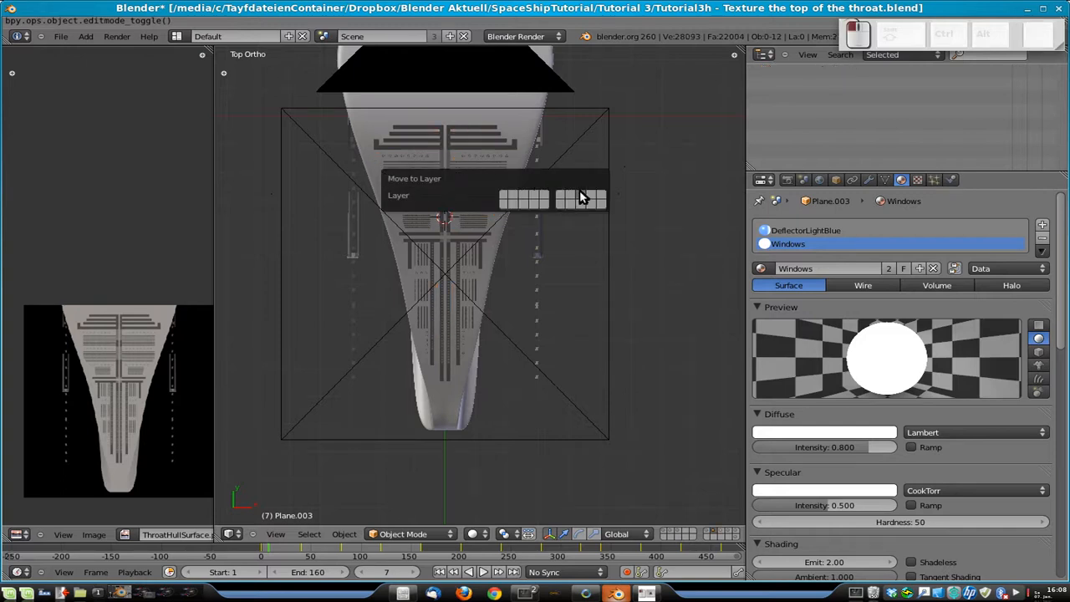
- Add the throat texture camera to layer 8 as well and display only layer 8
right_click(606, 293)
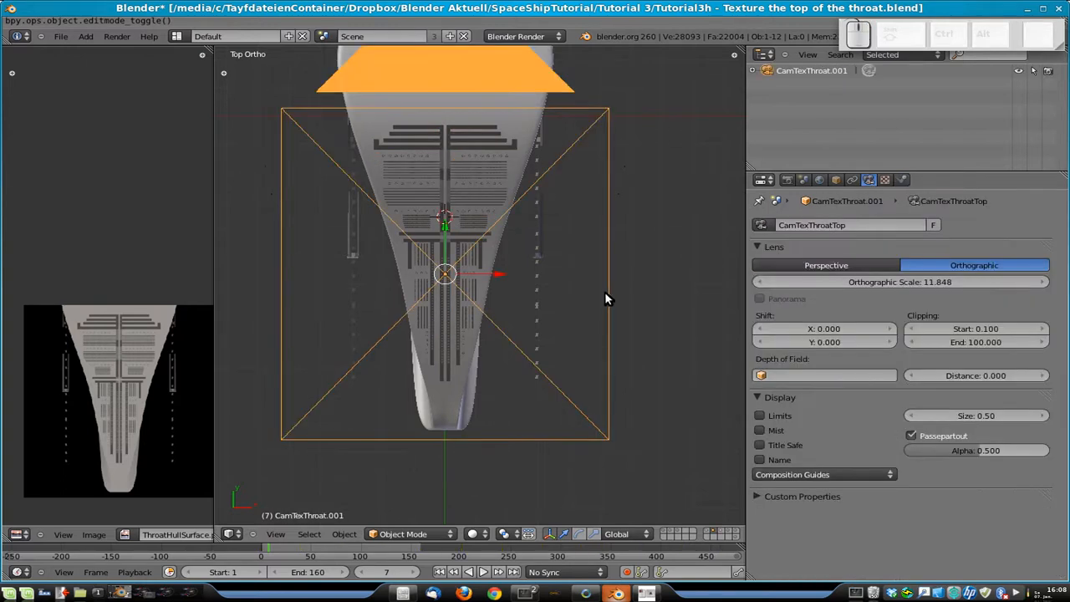
key(m)
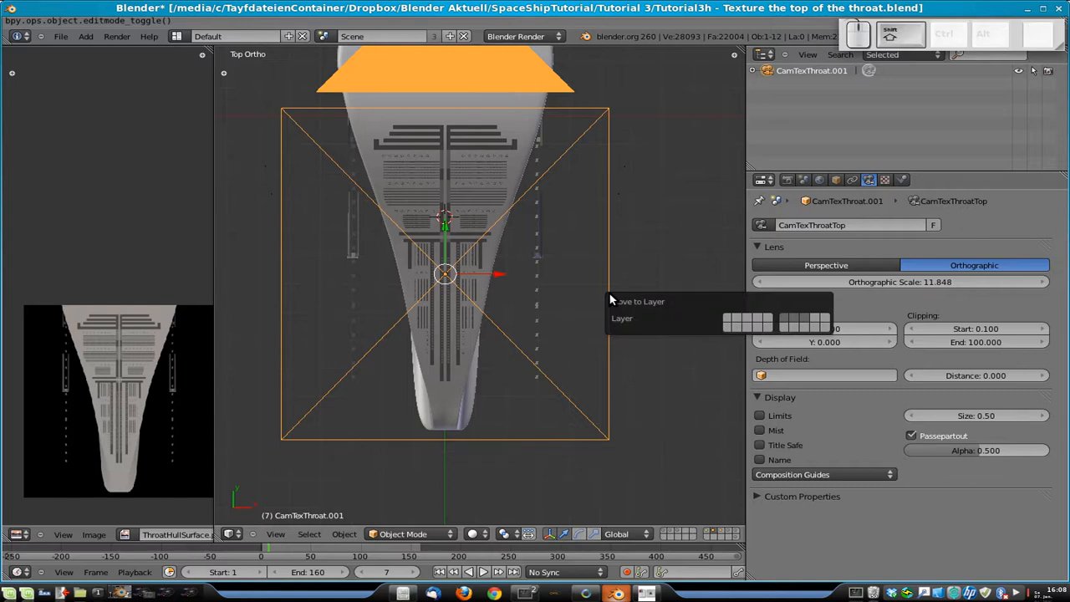
key(shift+8)
key(8)
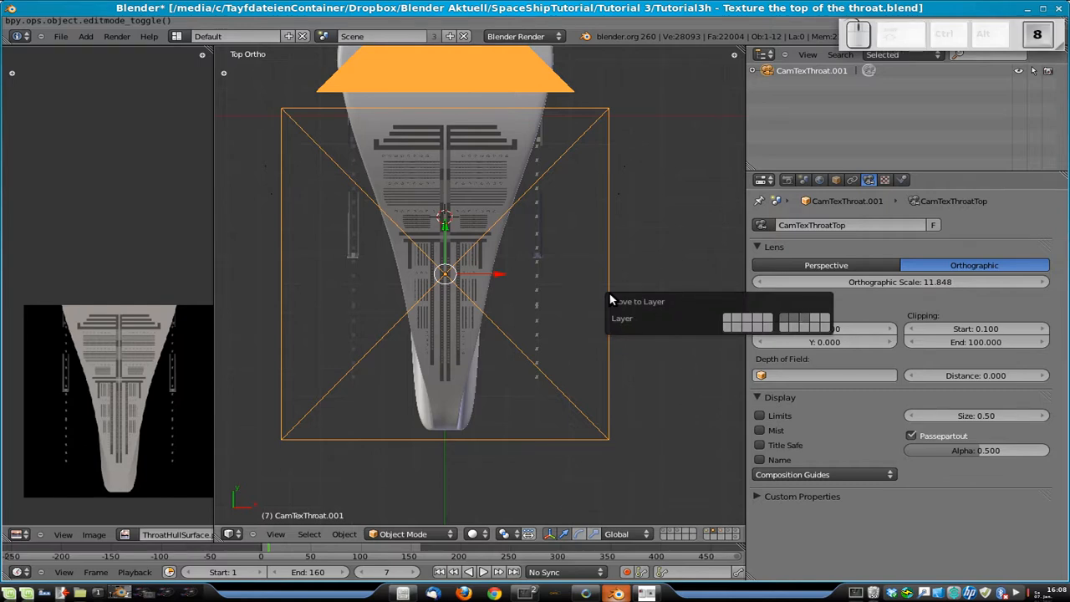
key(8)
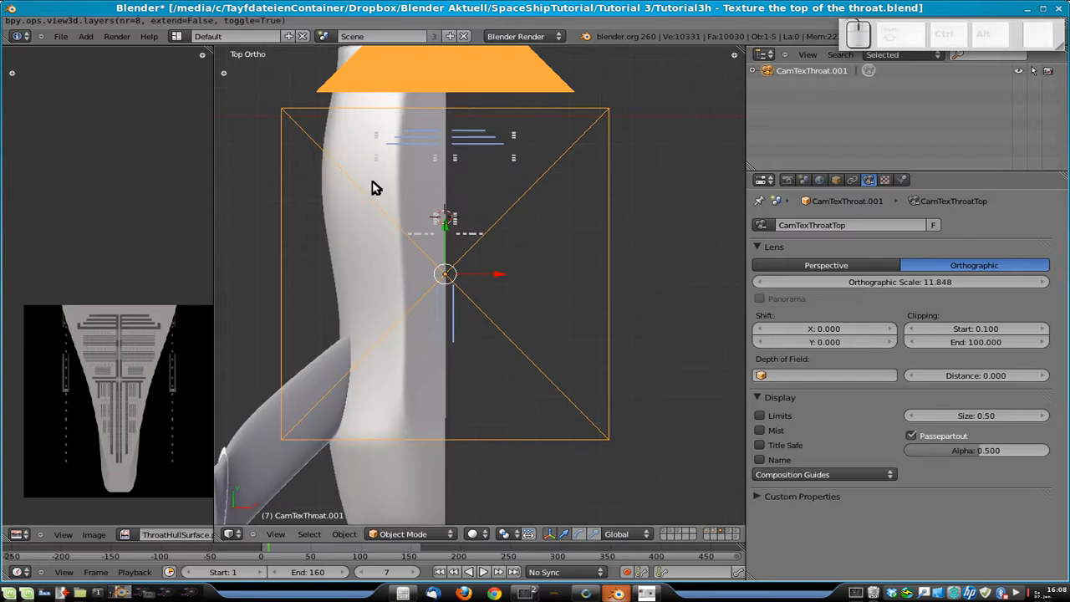
- Select the half hull body beneath the light strips and move it to layer 6
right_click(389, 295)
middle_drag(382, 310, 465, 281)
key(m)
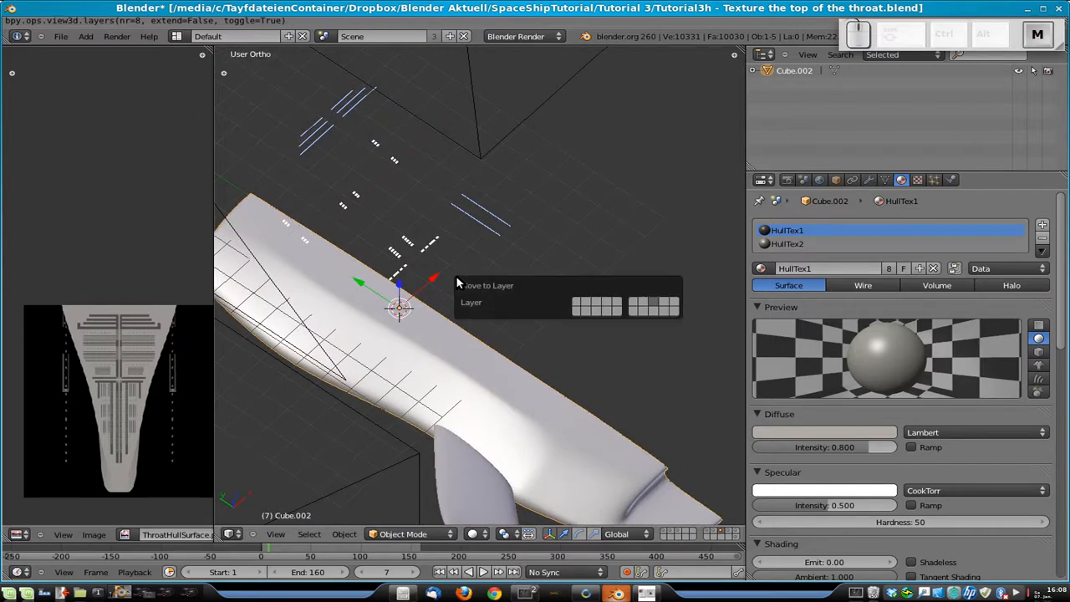
key(6)
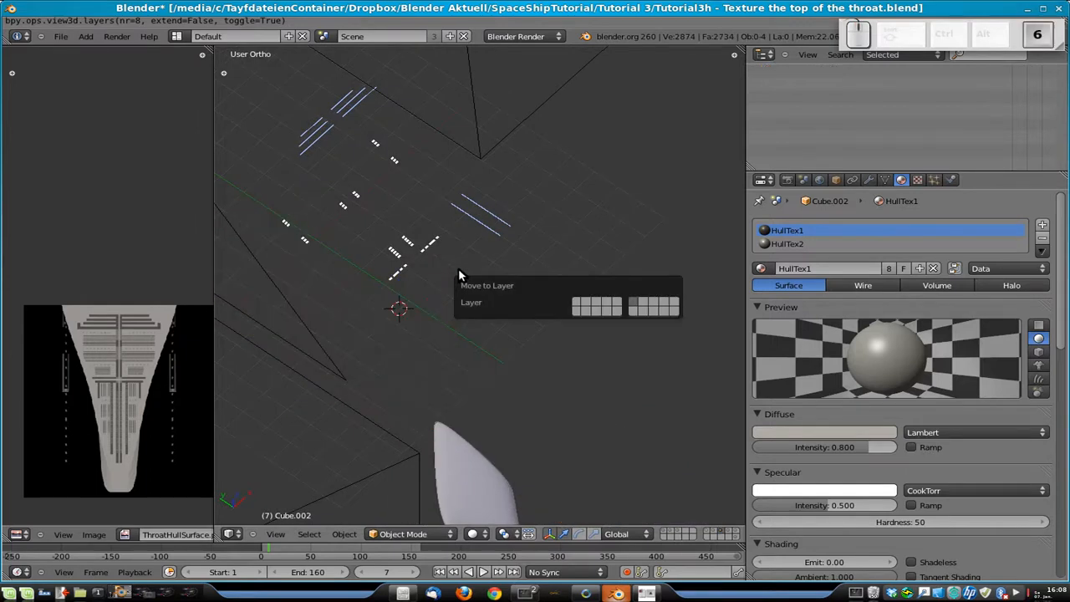
- Render the throat-top lights through the texture camera and save the blend file over the existing one
key(KP_7)
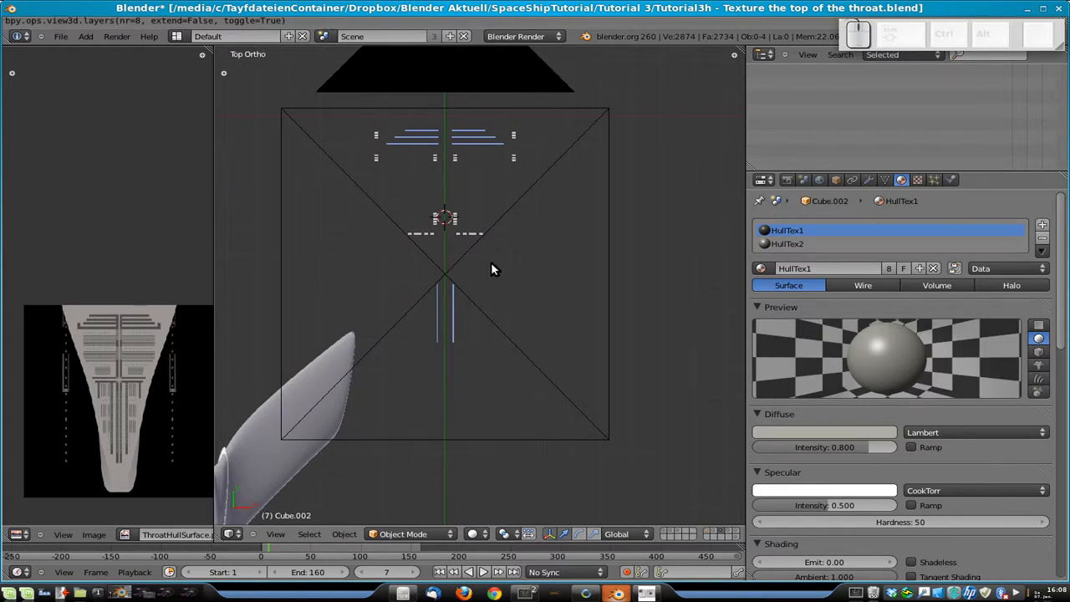
key(F12)
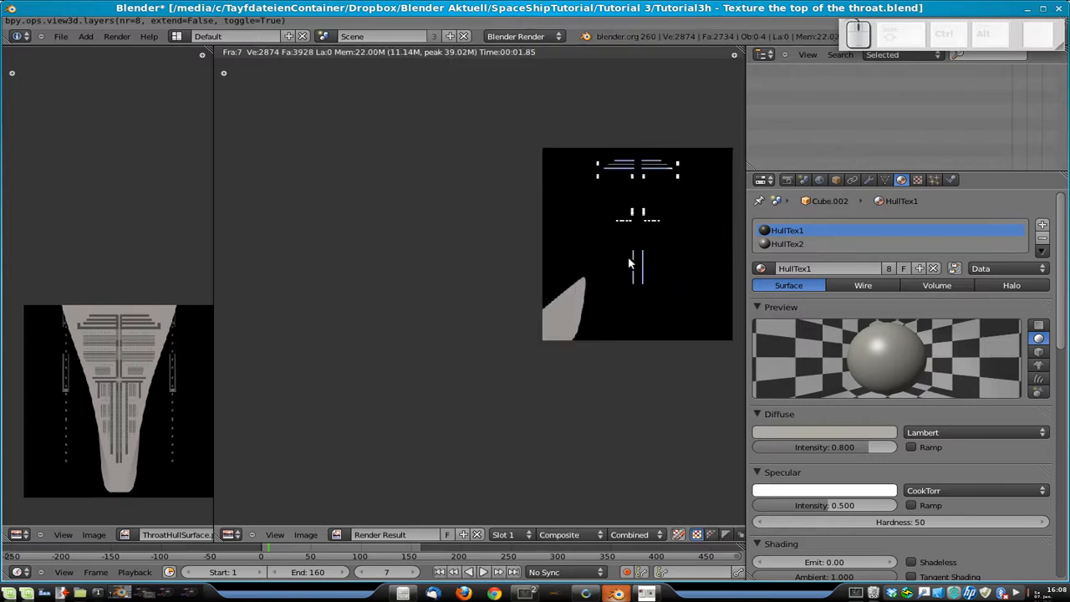
key(ctrl+s)
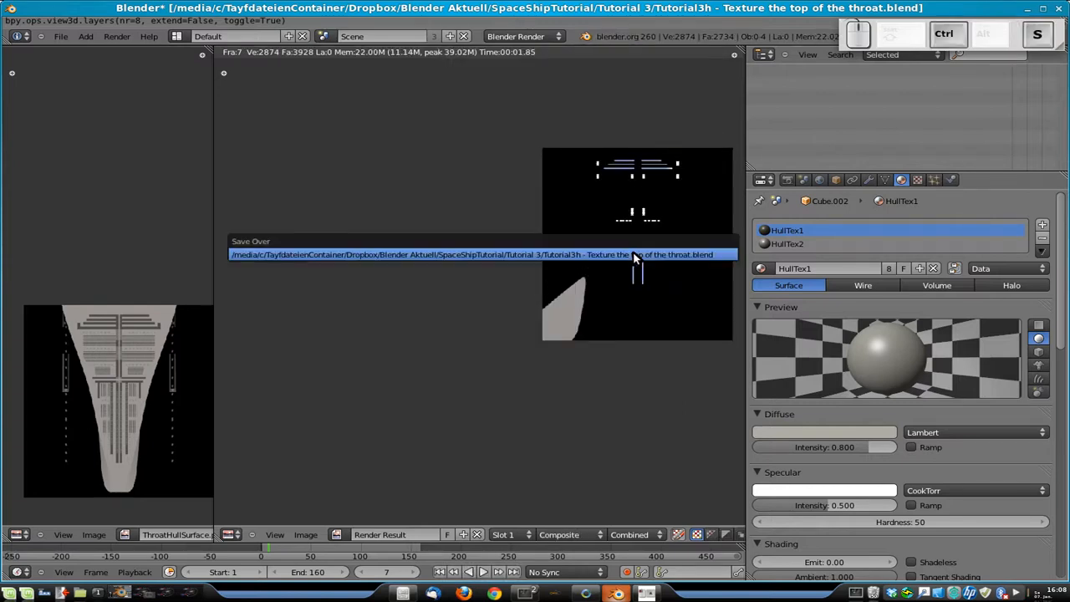
click(633, 254)
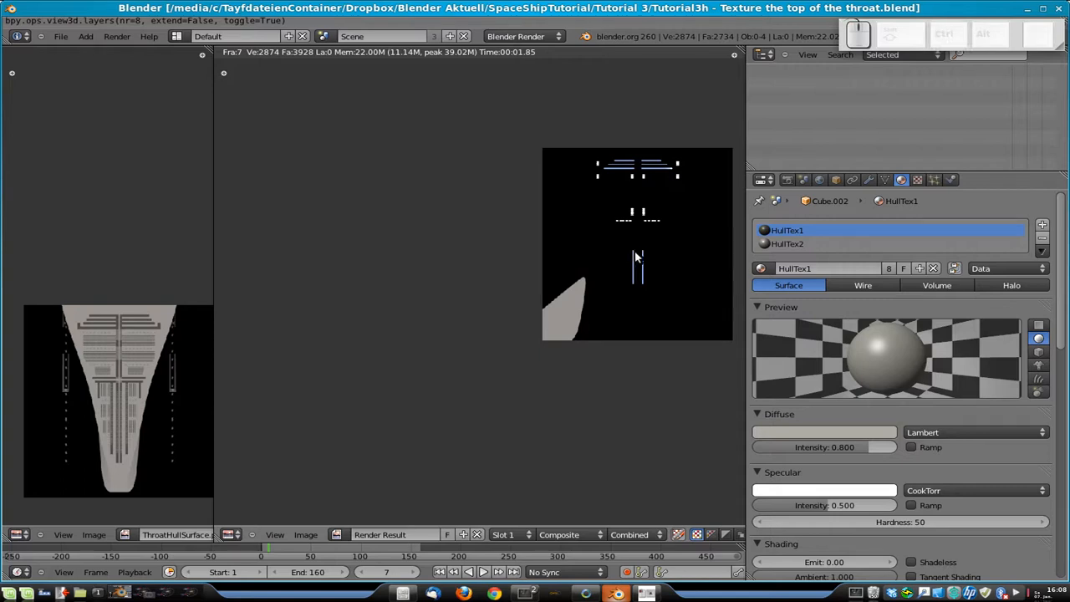
- Save the rendered image as ThroatTopHullLights.png in the Textures folder
key(F3)
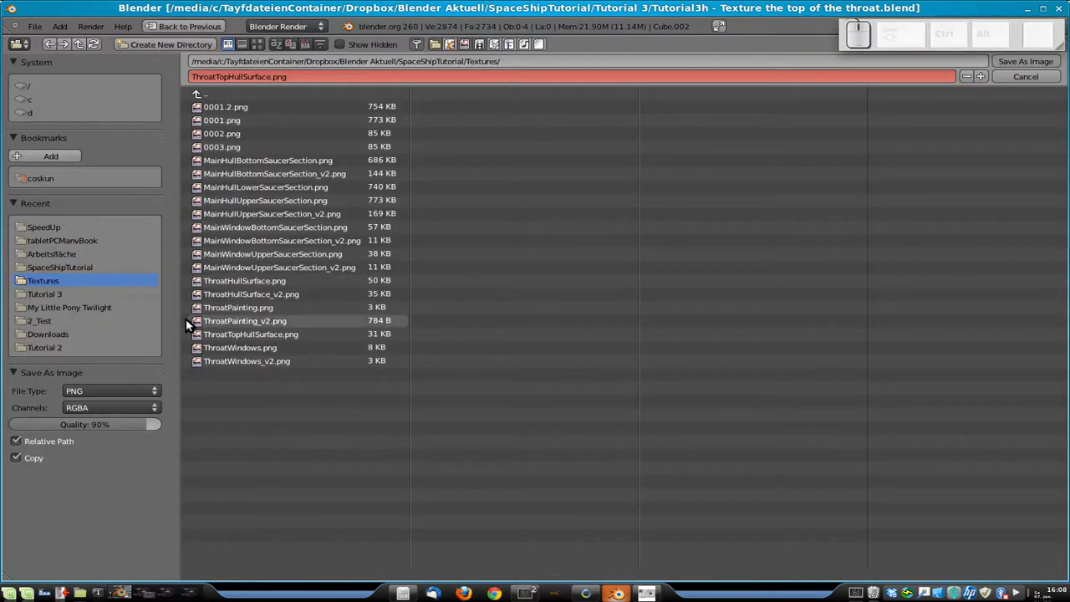
click(242, 333)
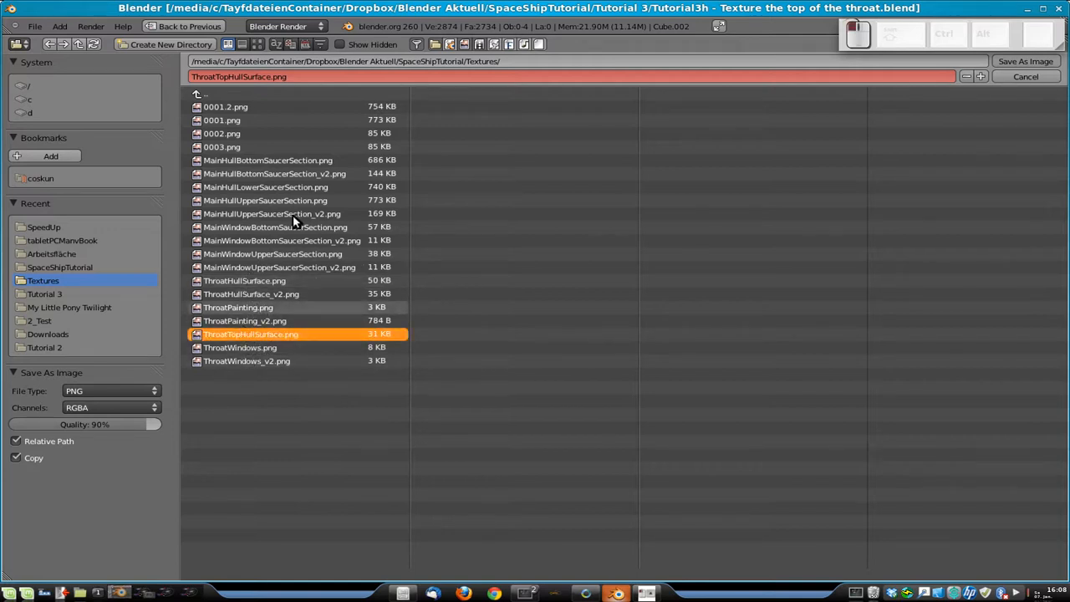
click(267, 76)
click(269, 77)
key(BackSpace)
key(BackSpace)
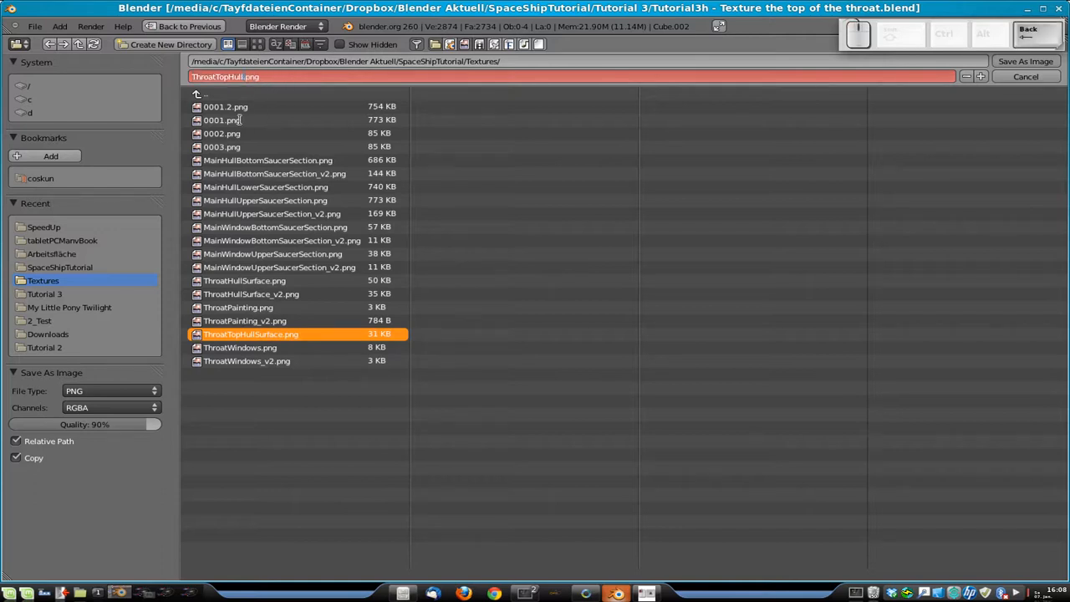
text(Lights)
key(Return)
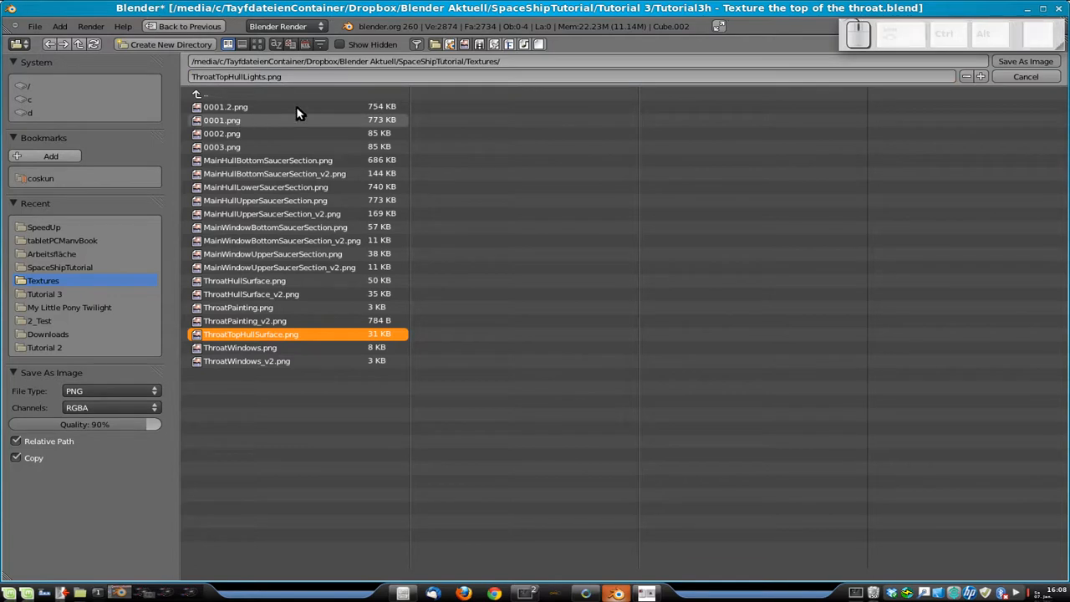
click(1026, 62)
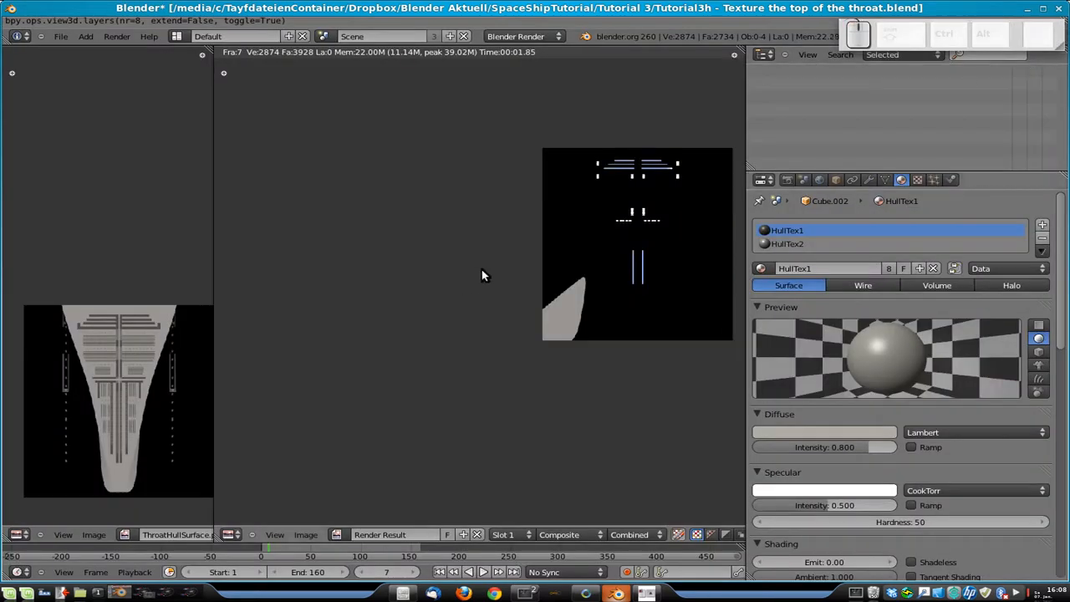
- Close the render, display layer 2, and select the spaceship hull
middle_drag(703, 291, 530, 308)
key(Escape)
key(2)
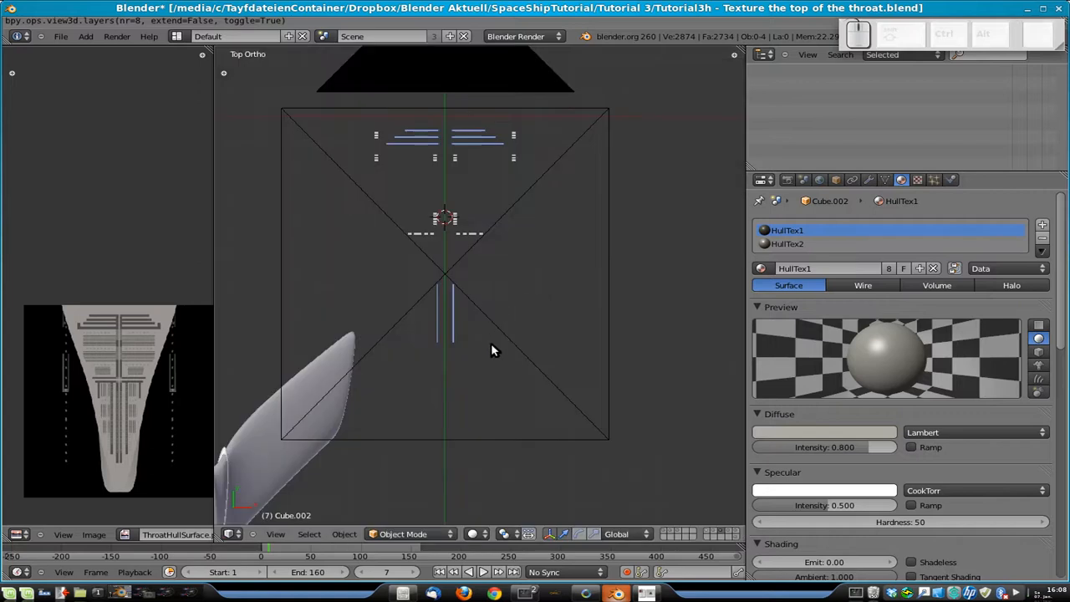
right_click(422, 253)
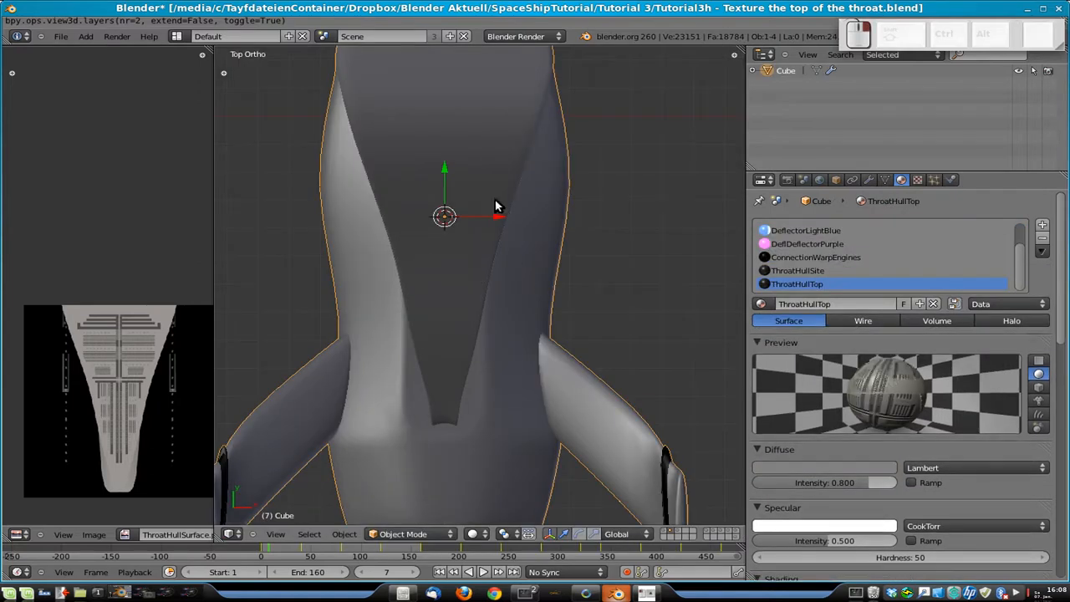
- Add a new texture to the ThroatHullTop material in the slot below ThroatHullSurfaceTop
click(917, 180)
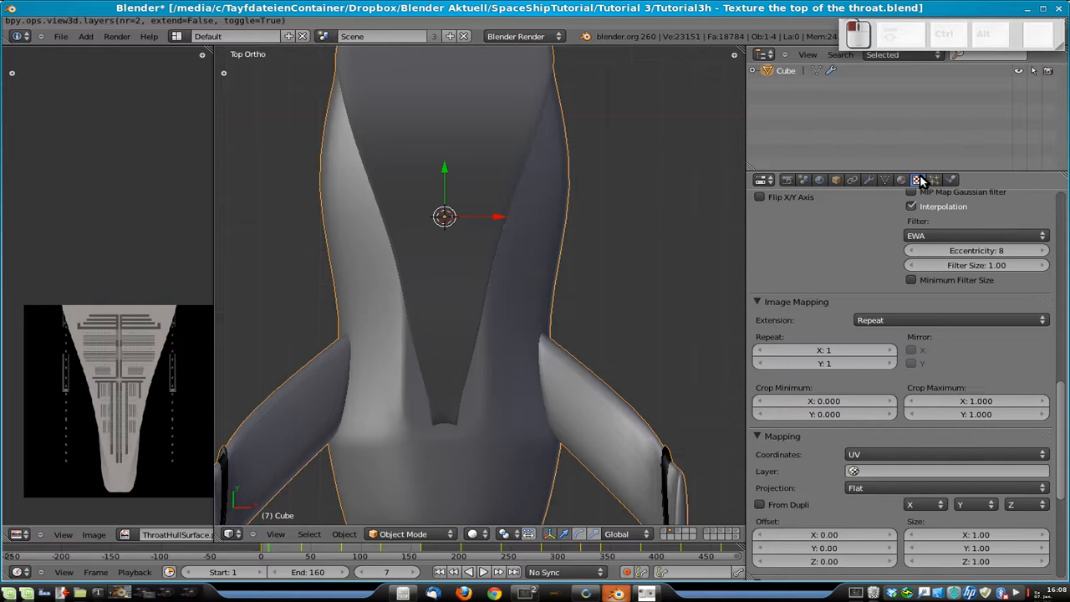
scroll(919, 364, up, 15)
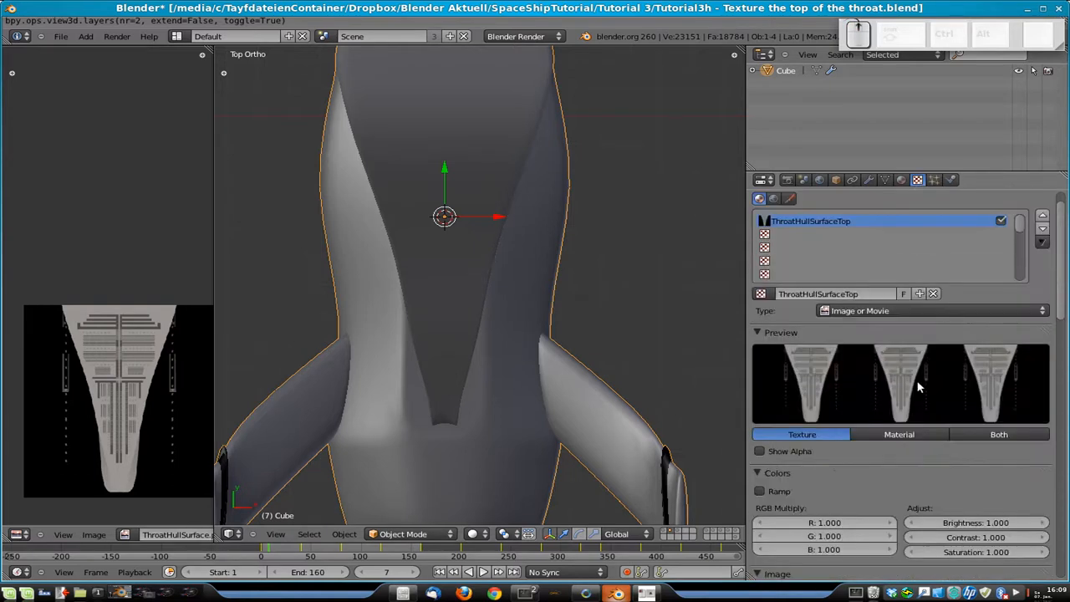
click(823, 260)
click(808, 251)
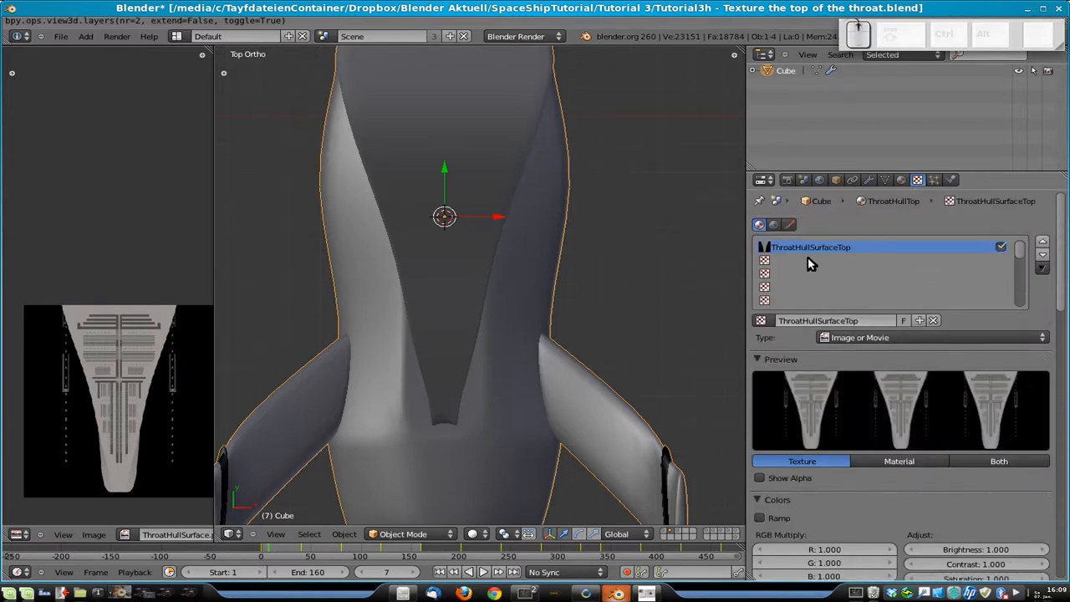
click(808, 260)
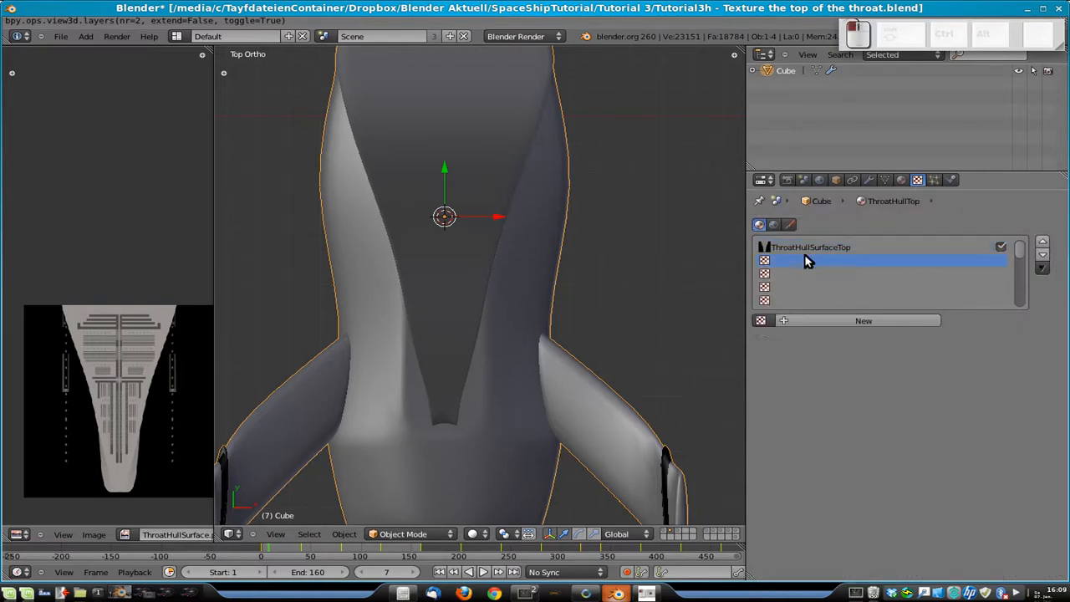
click(795, 319)
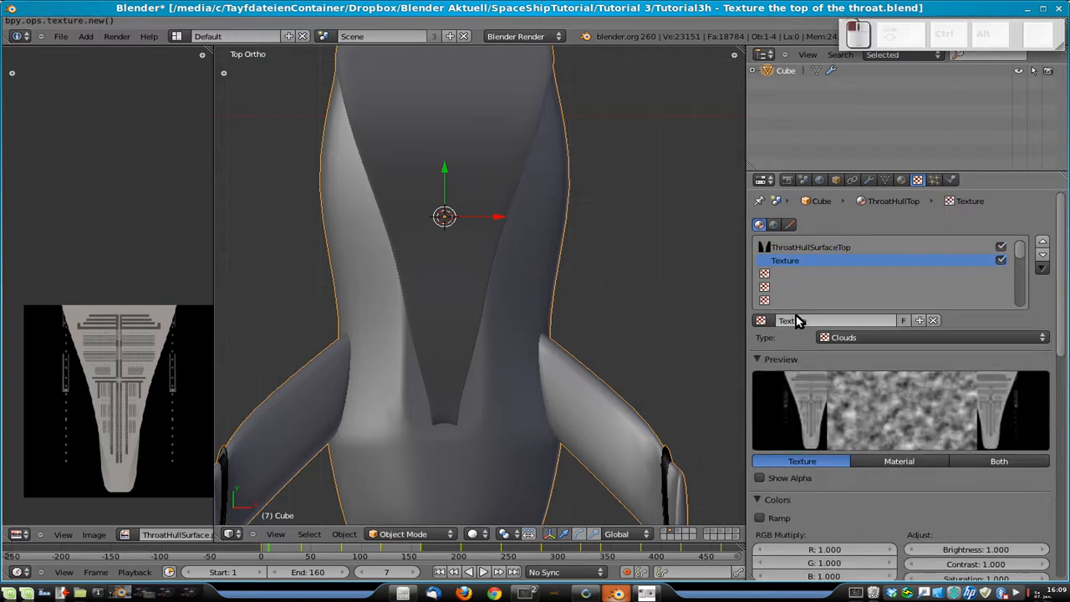
- Make the new texture an Image or Movie texture and name it ThroatTopHullLights
click(836, 337)
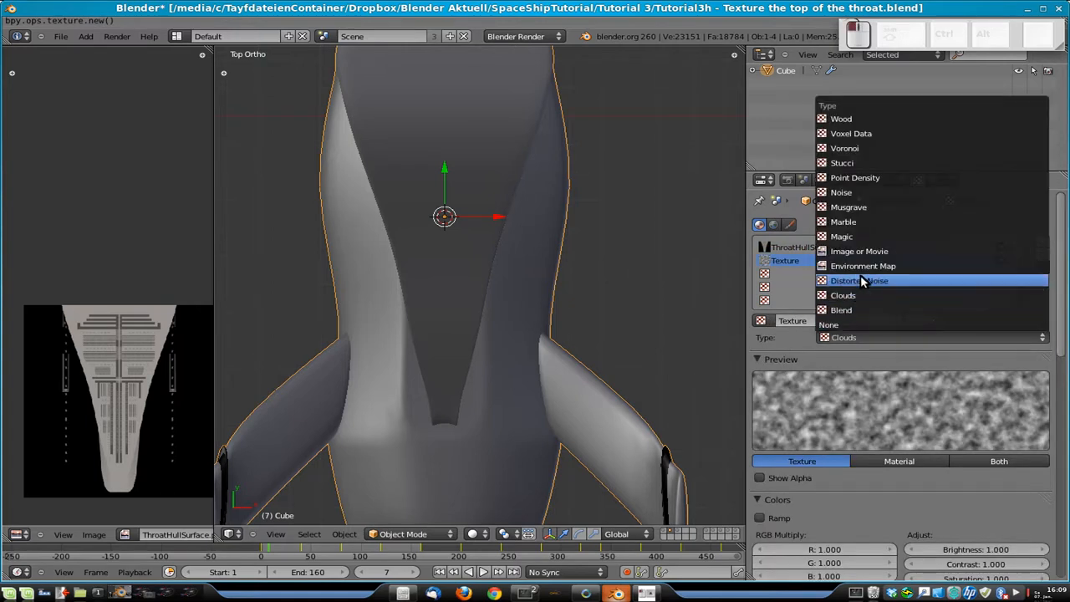
click(868, 250)
click(813, 320)
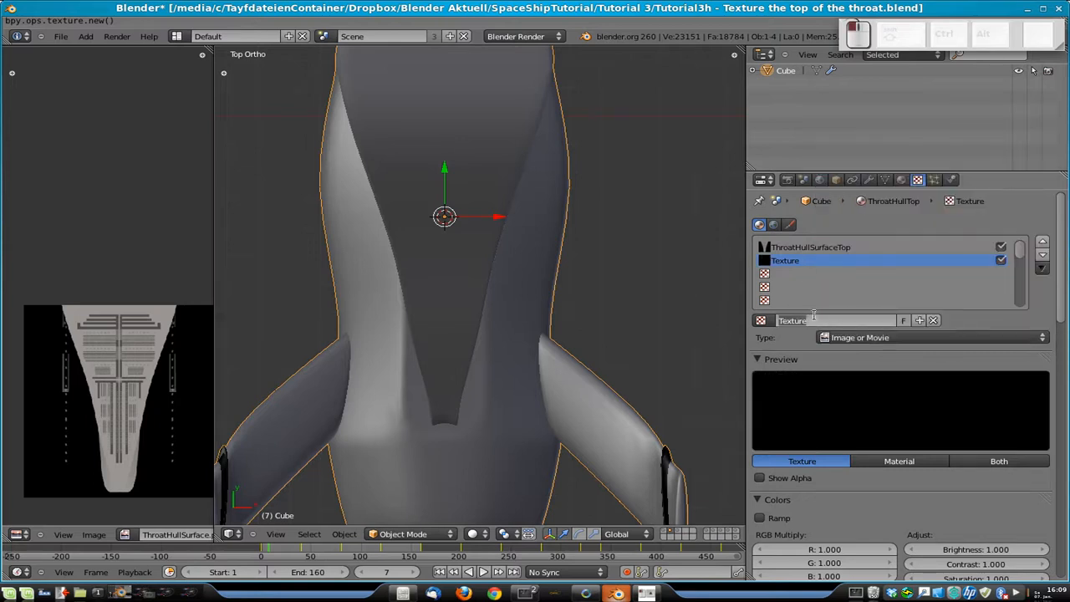
text(ThroatHullLights)
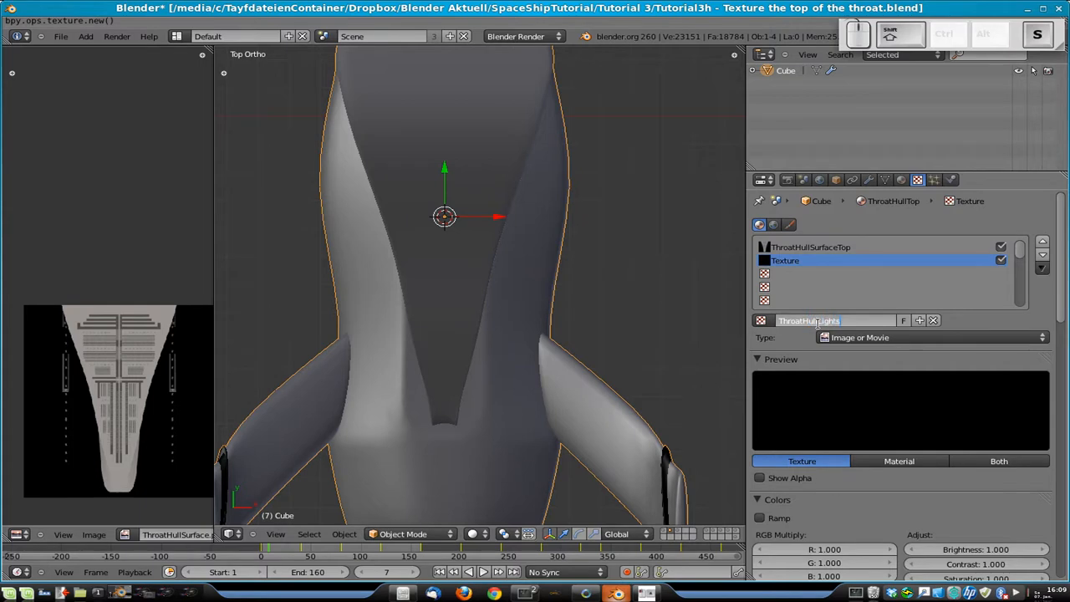
key(Left)
text(Top)
key(Return)
- Load ThroatTopHullLights.png from the Textures folder as the image of the ThroatTopHullLights texture
scroll(891, 401, down, 8)
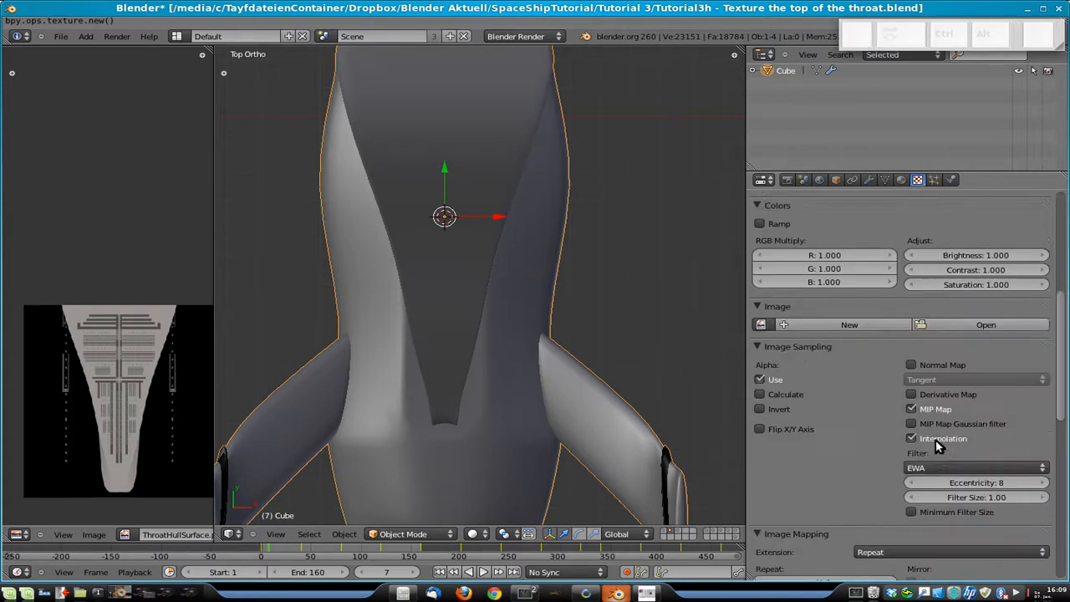
click(966, 295)
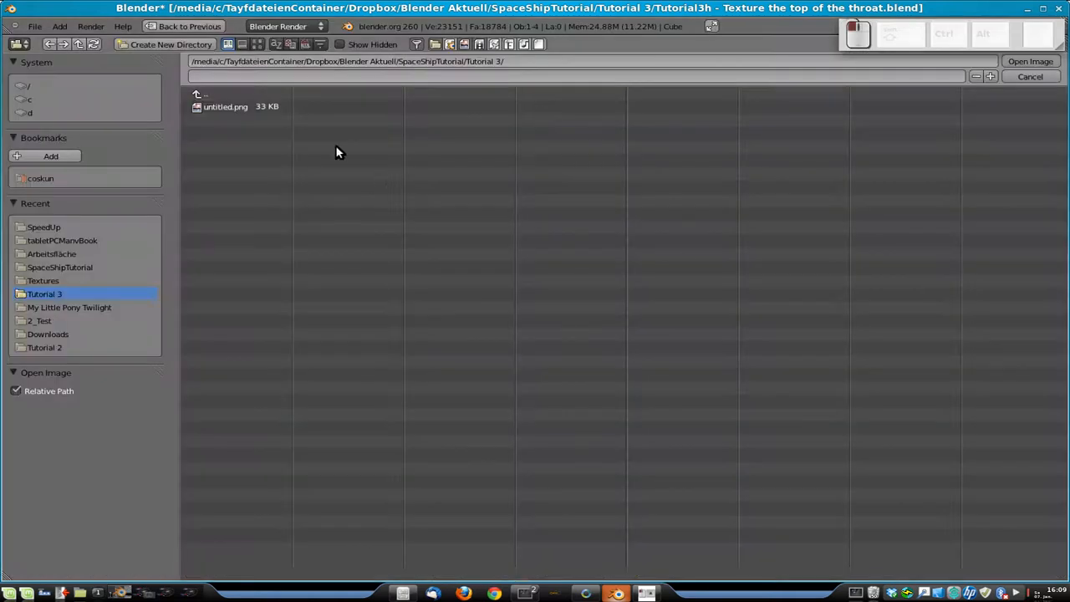
click(203, 93)
click(220, 121)
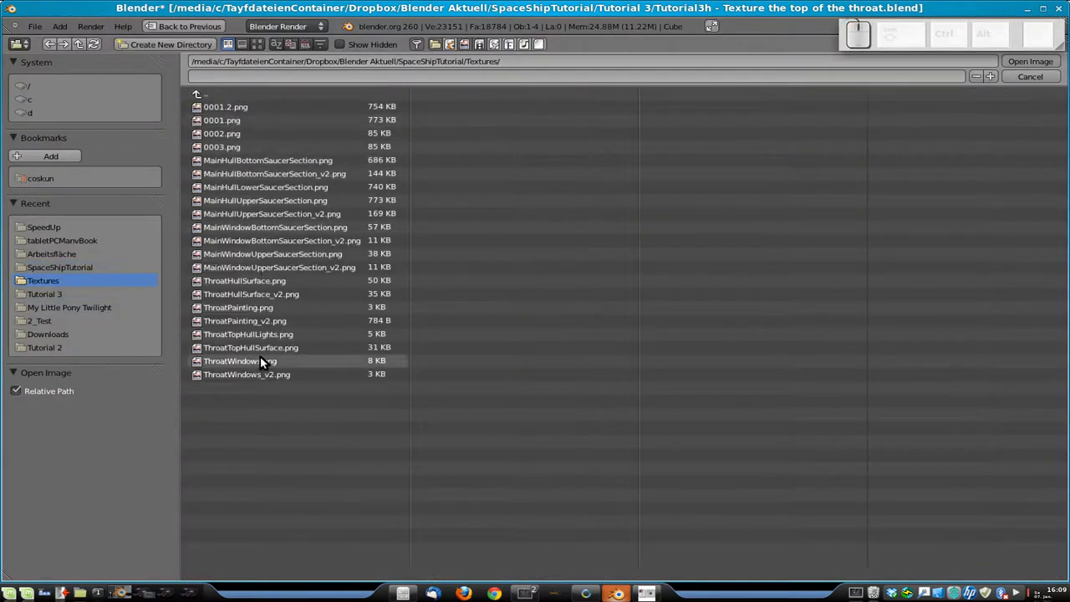
click(271, 333)
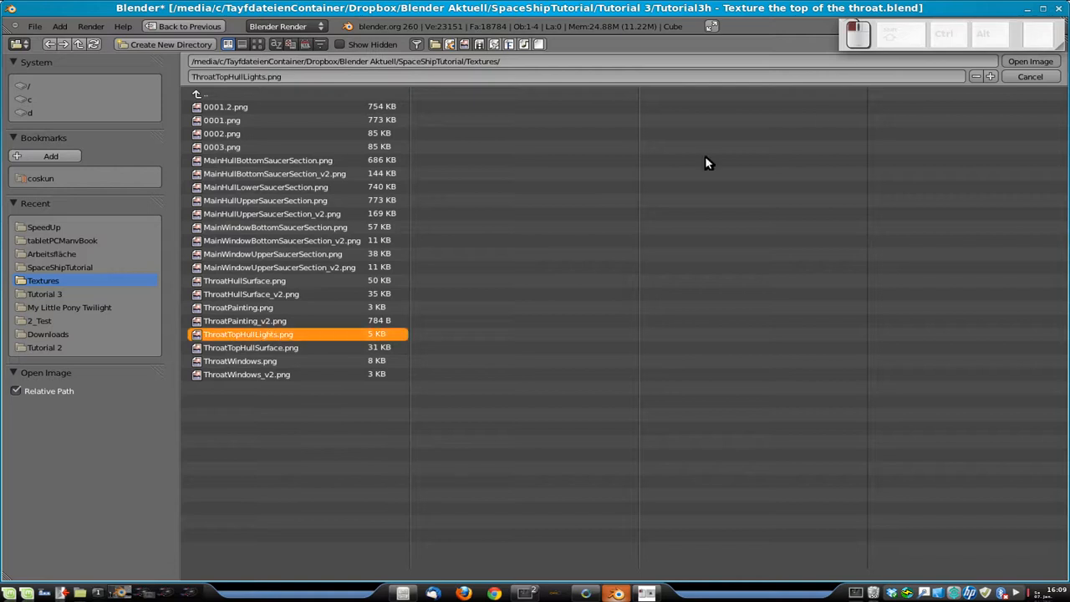
click(1018, 61)
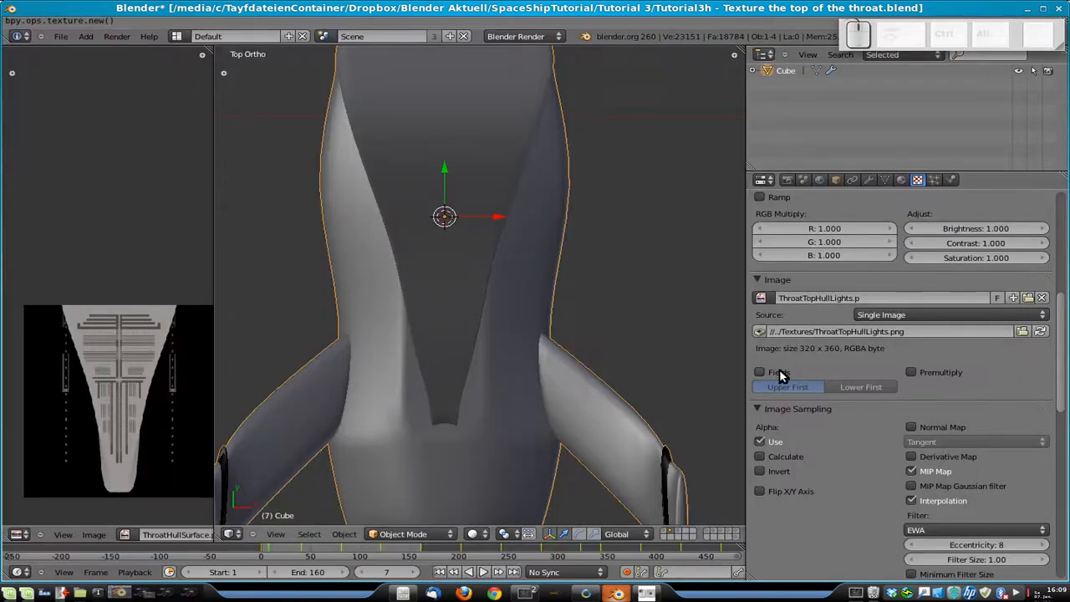
- Set the mapping coordinates of the ThroatTopHullLights texture to UV
scroll(978, 387, down, 5)
scroll(982, 365, down, 5)
scroll(911, 334, up, 15)
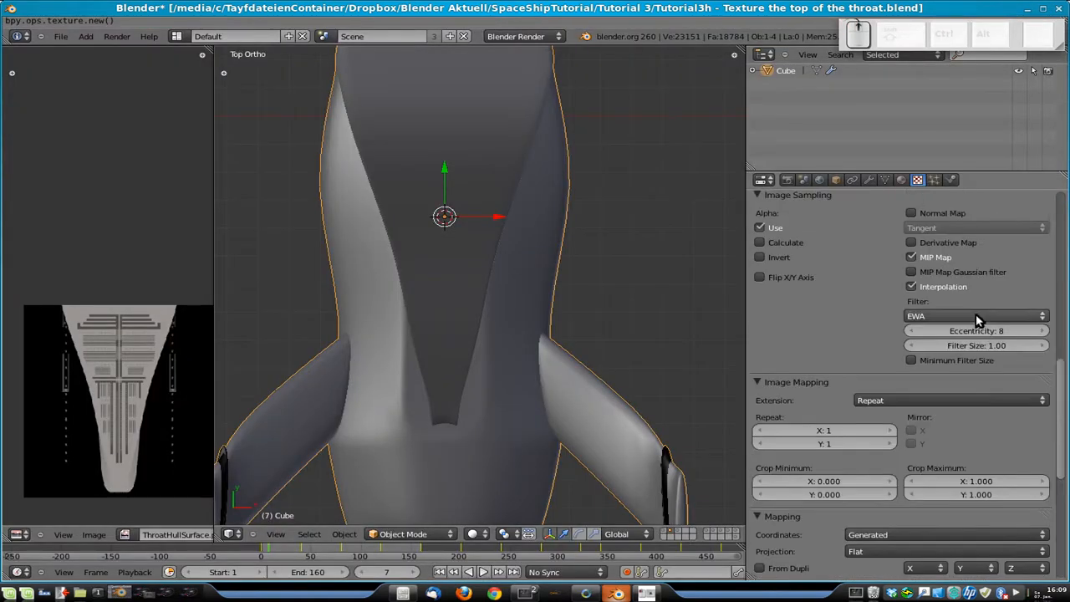
scroll(995, 316, up, 4)
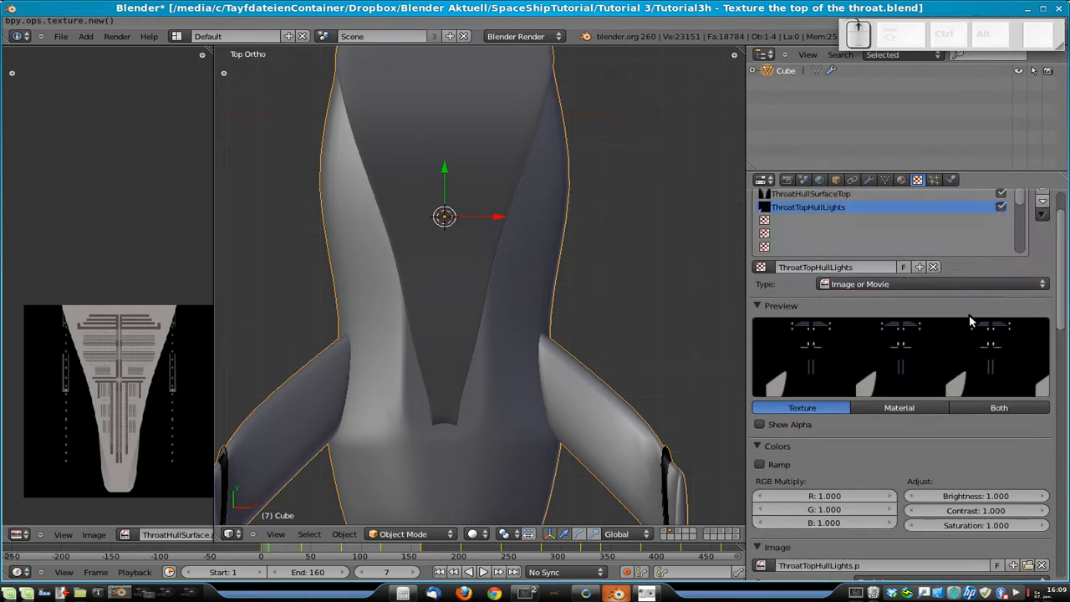
scroll(979, 384, down, 8)
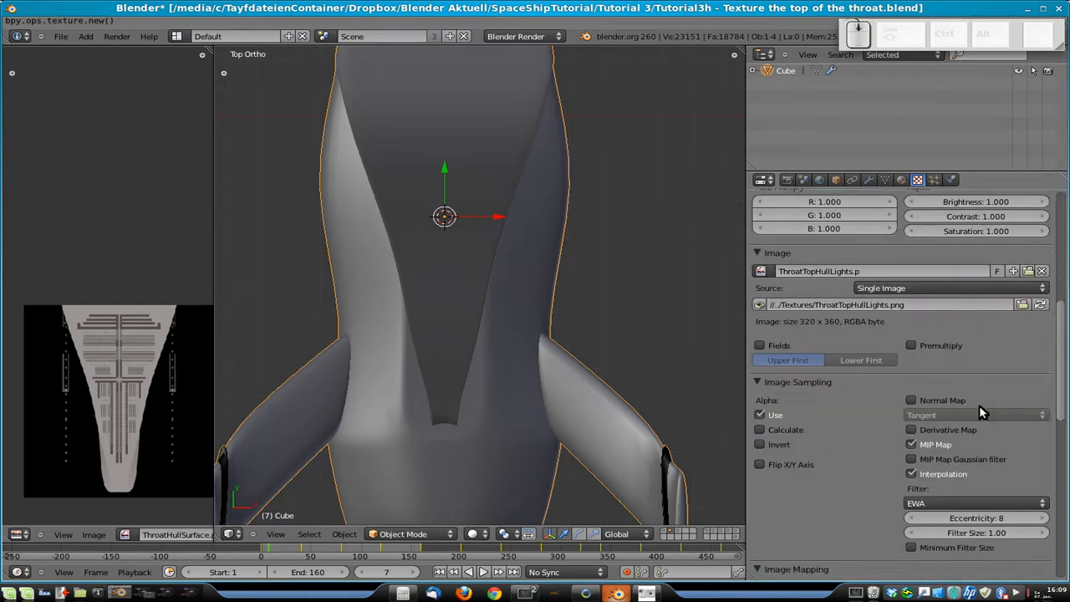
scroll(875, 393, up, 8)
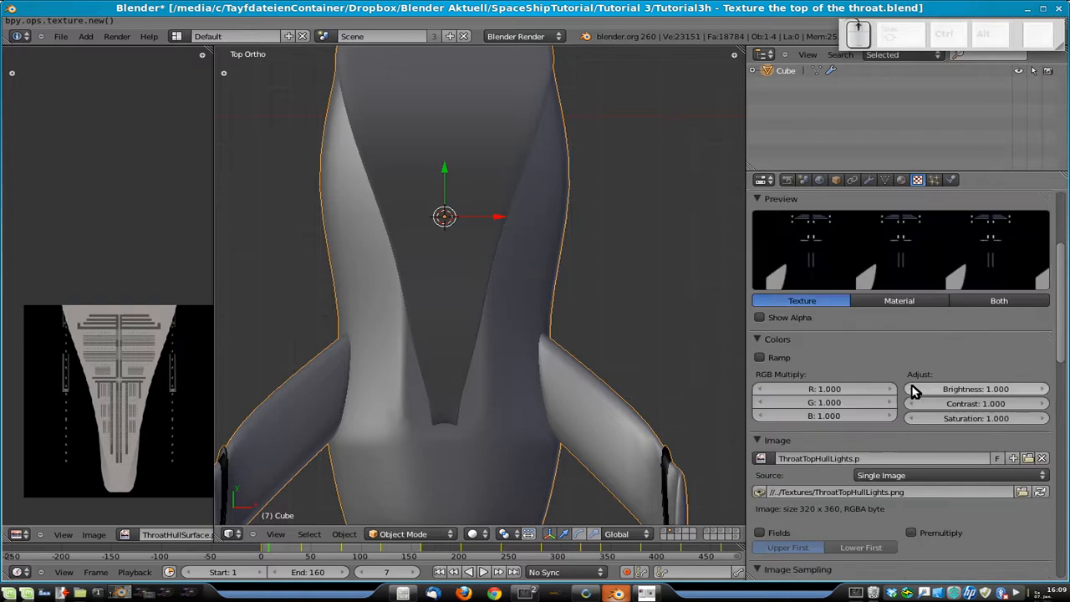
scroll(972, 268, down, 15)
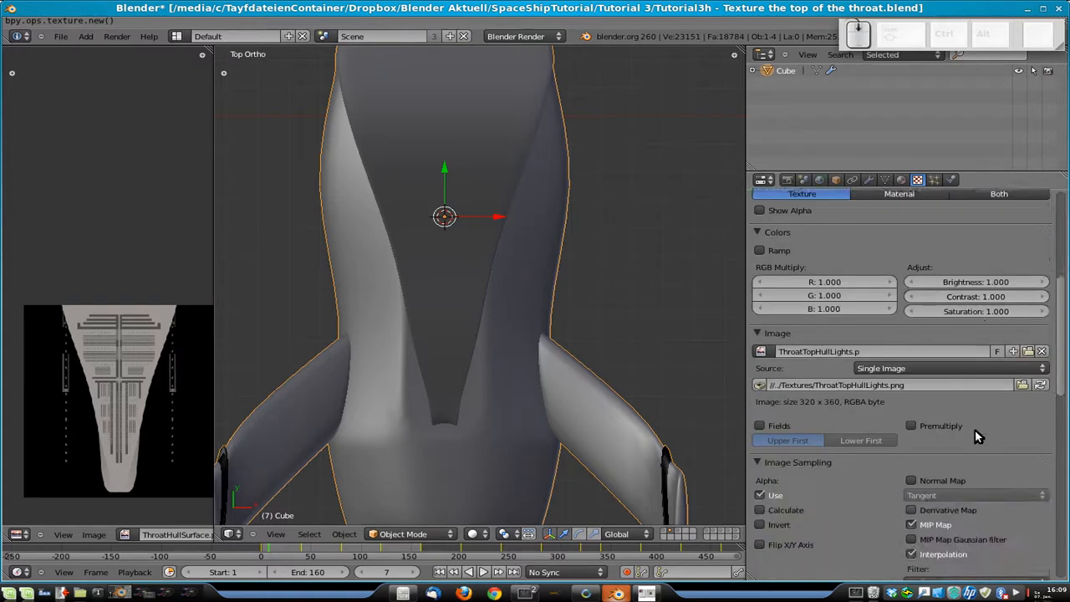
scroll(966, 454, down, 4)
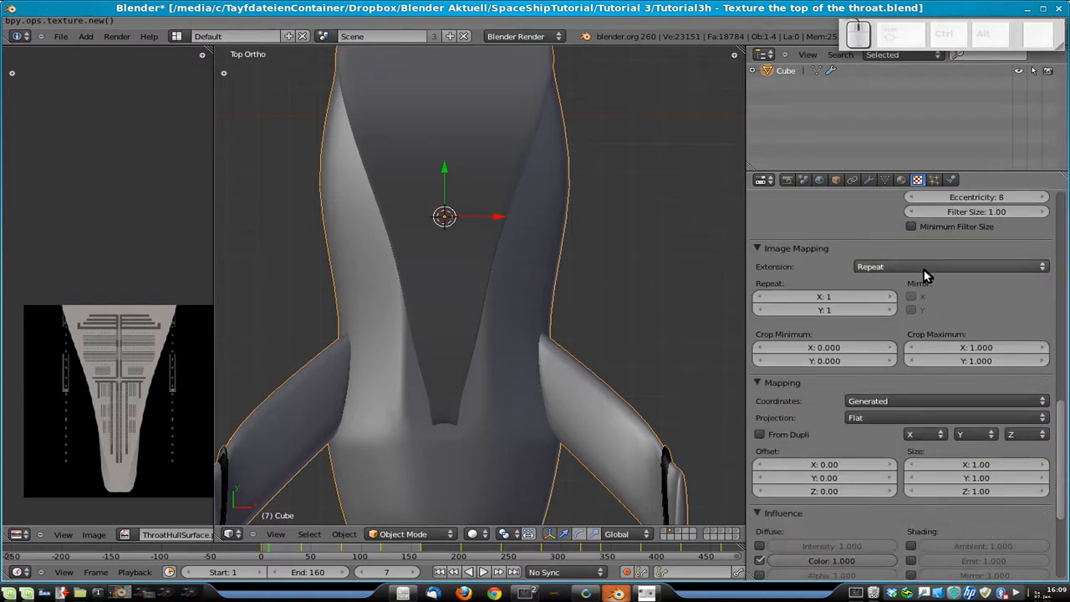
click(908, 401)
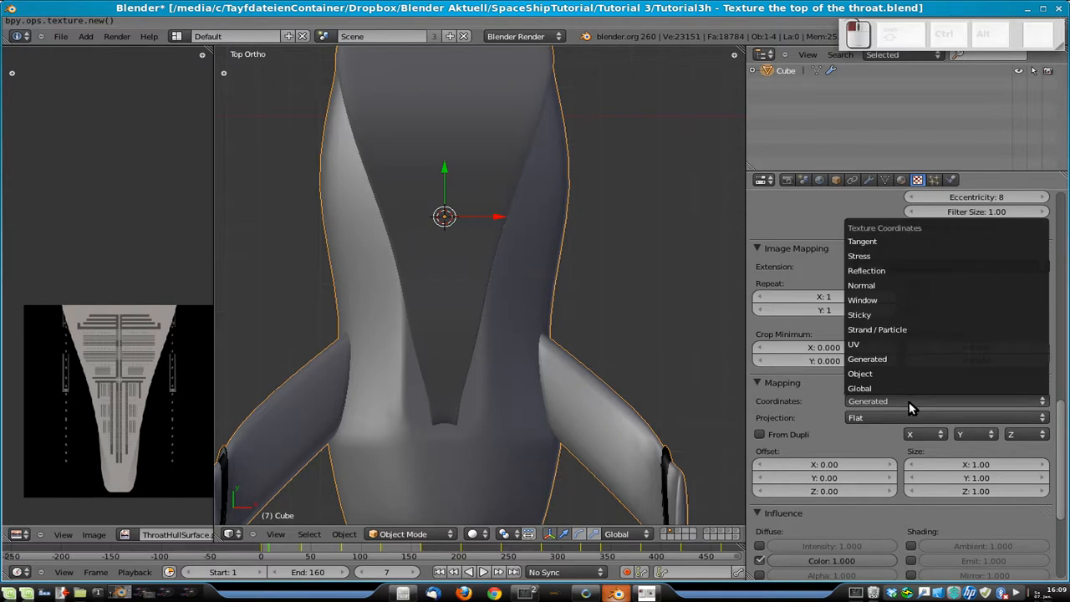
click(909, 343)
- Save the blend file and enable the lights texture's Emit influence at 1.000
scroll(896, 406, down, 5)
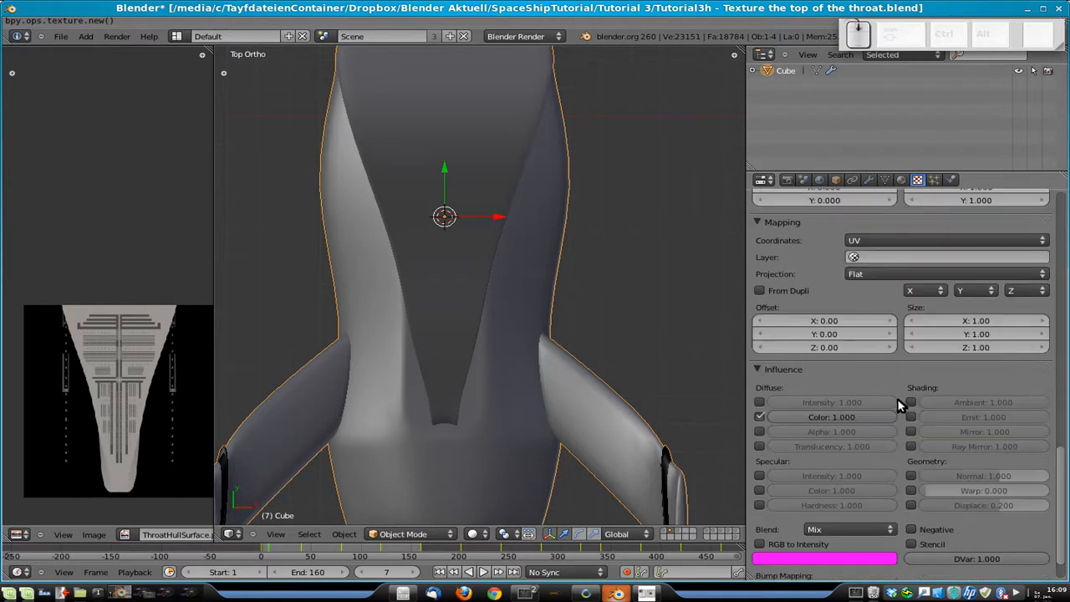
key(ctrl+s)
click(944, 418)
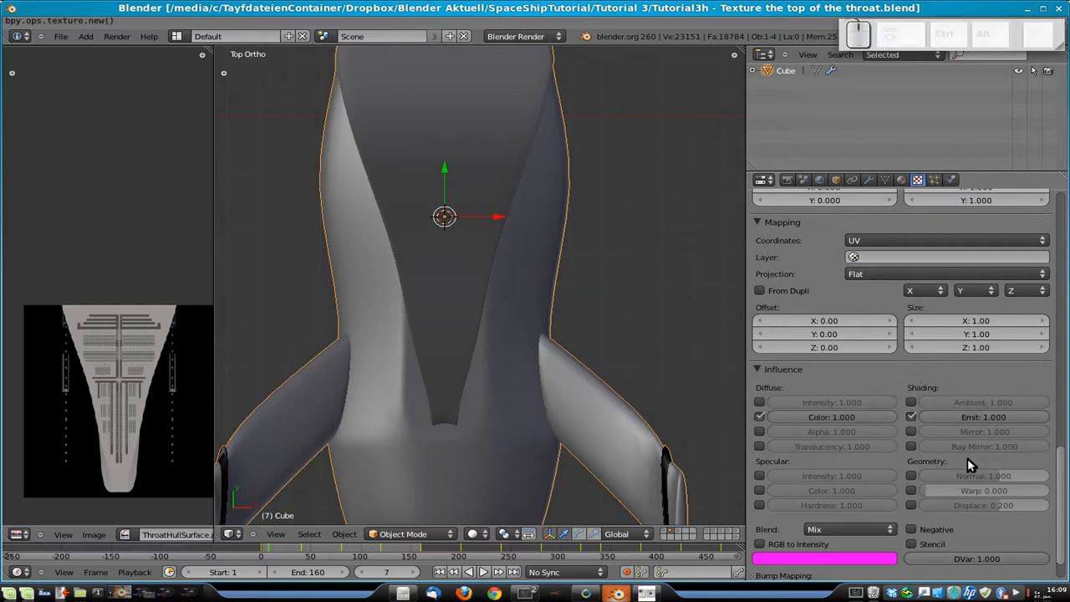
- Check the mapping and influence settings of the ThroatHullSurfaceTop texture and save the blend file over the existing one
scroll(967, 458, up, 15)
click(836, 247)
scroll(985, 443, down, 12)
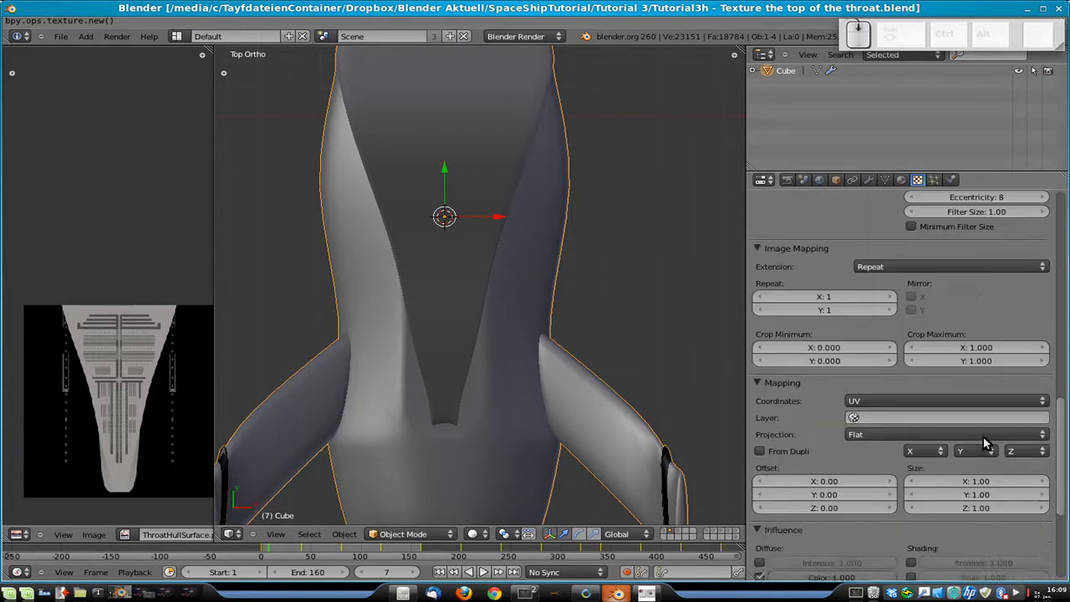
scroll(984, 443, down, 6)
scroll(967, 446, up, 1)
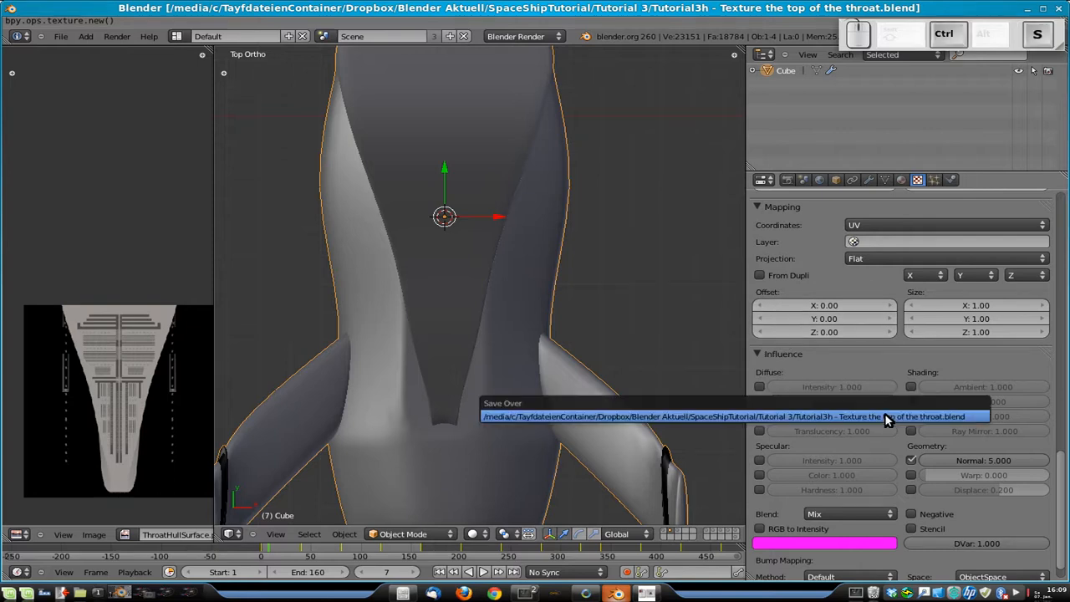
scroll(867, 306, up, 10)
scroll(896, 357, up, 15)
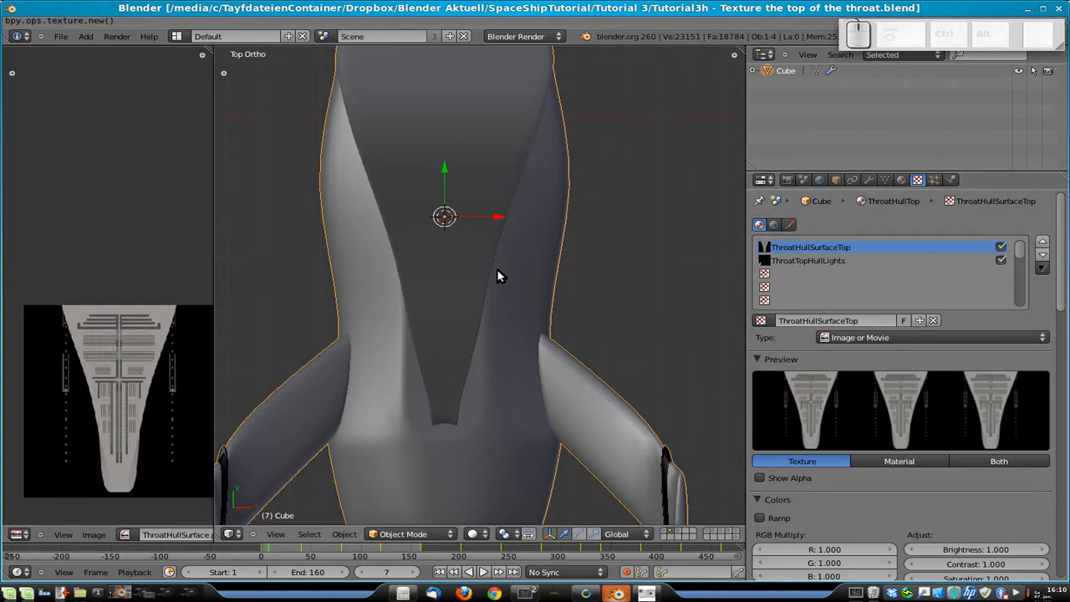
- Display layer 1 in addition to the hull's layer and select only the camera on the curved path
scroll(547, 293, down, 5)
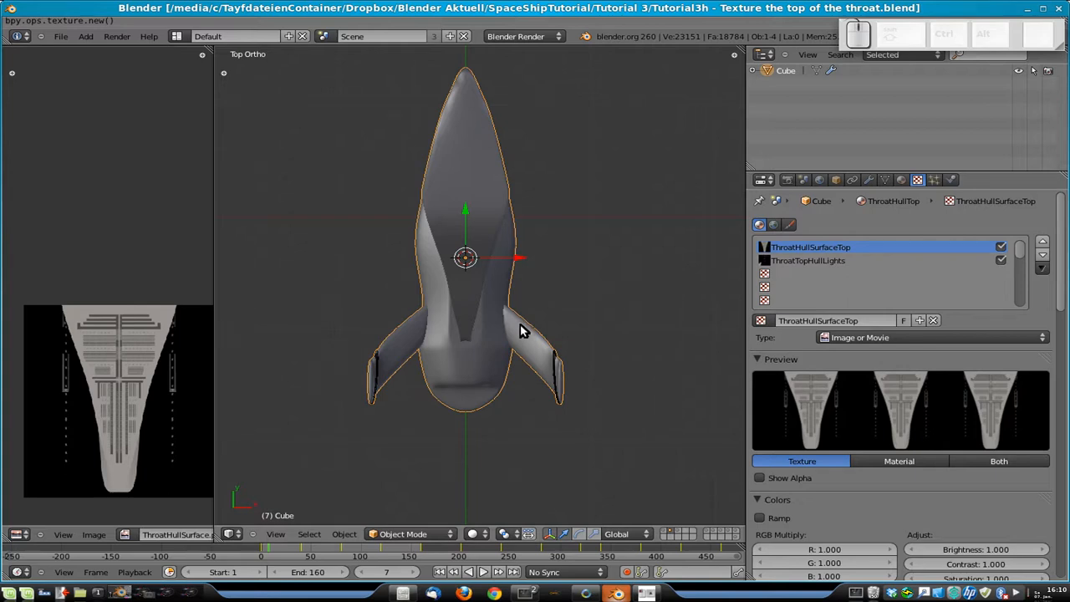
scroll(489, 329, down, 5)
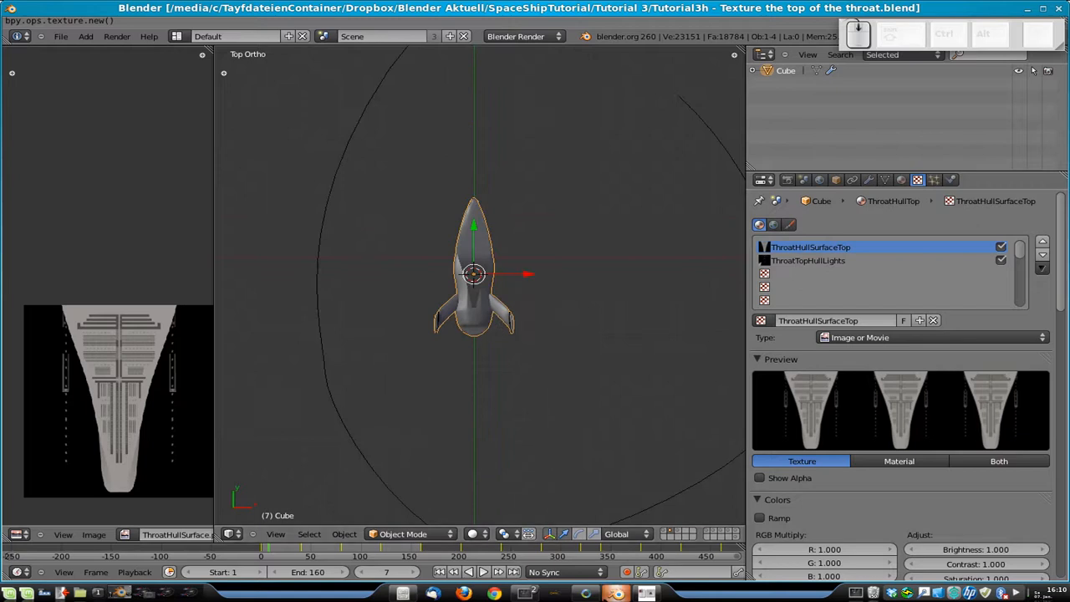
key(shift+1)
scroll(576, 272, down, 2)
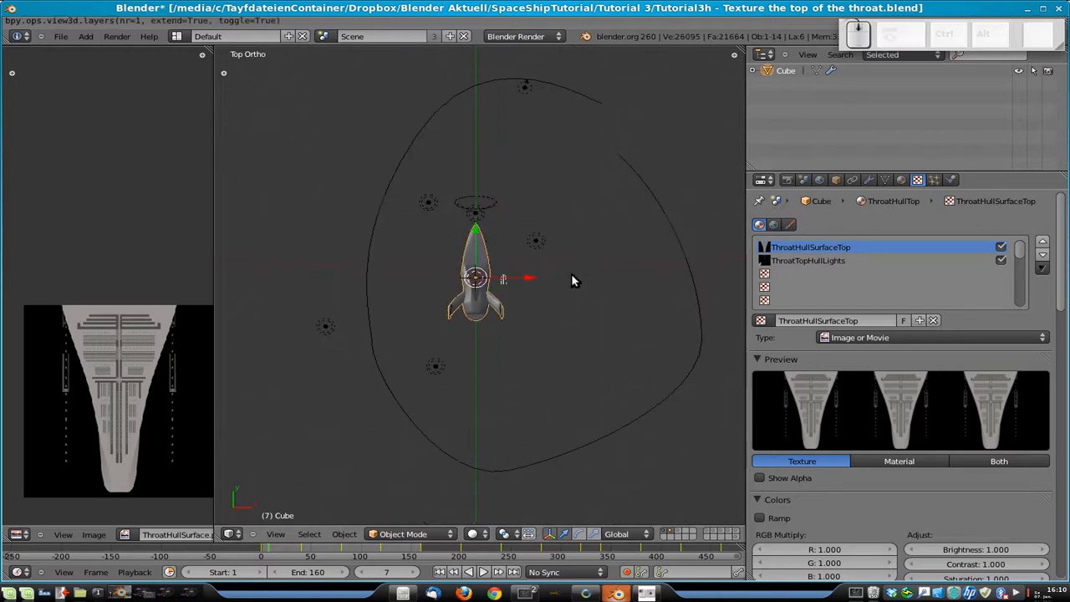
right_click(529, 82)
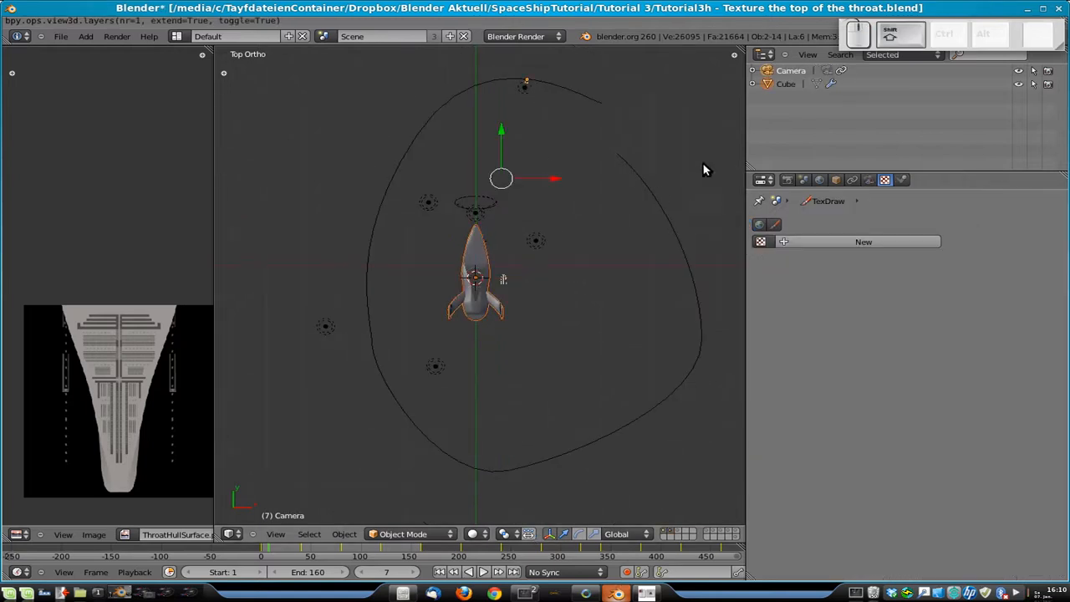
right_click(526, 82)
right_click(527, 82)
shift+middle_drag(591, 278, 613, 272)
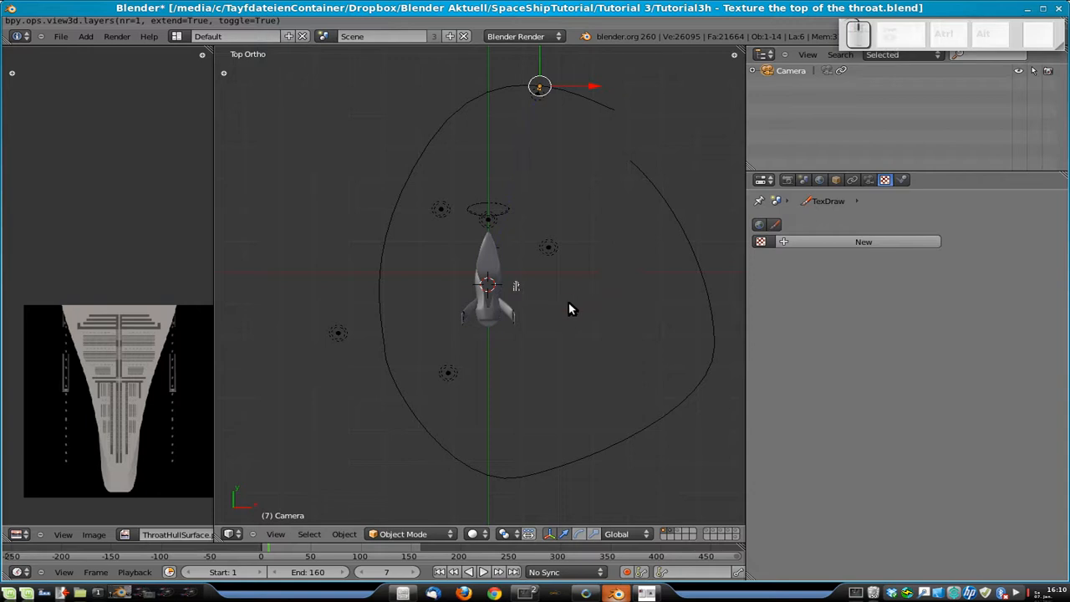
- Advance the animation to frame 11 and make the selected camera the active scene camera
click(409, 573)
click(409, 573)
click(409, 572)
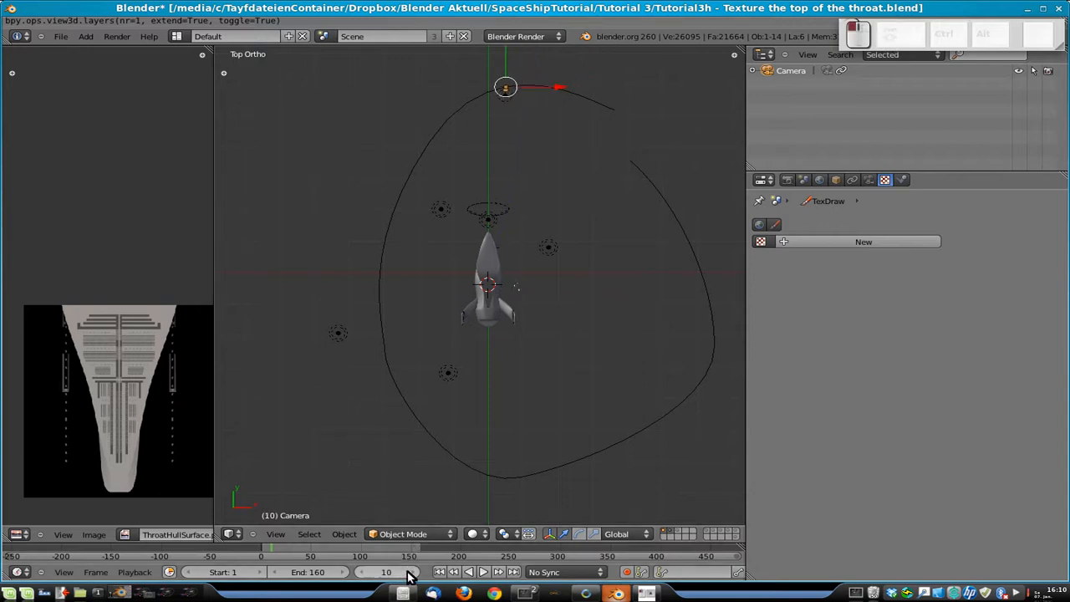
click(409, 573)
key(ctrl+KP_0)
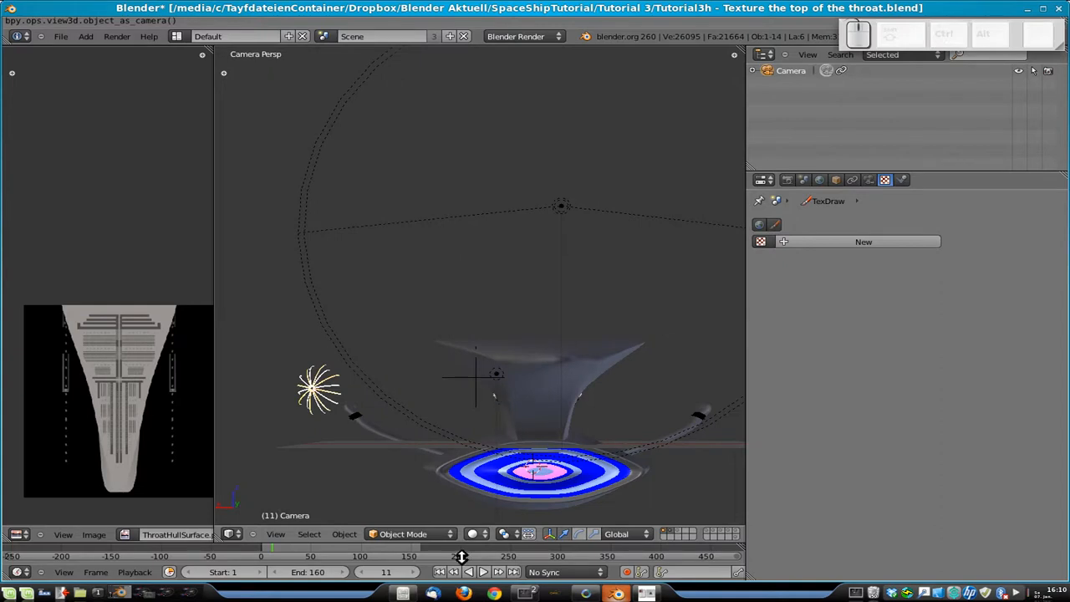
- Advance the animation to frame 48 so the camera faces the ship's throat from behind
click(410, 574)
click(411, 574)
click(410, 574)
click(411, 574)
click(410, 574)
click(410, 574)
click(411, 574)
click(410, 574)
click(411, 574)
click(410, 574)
click(410, 574)
click(410, 574)
click(412, 575)
click(412, 574)
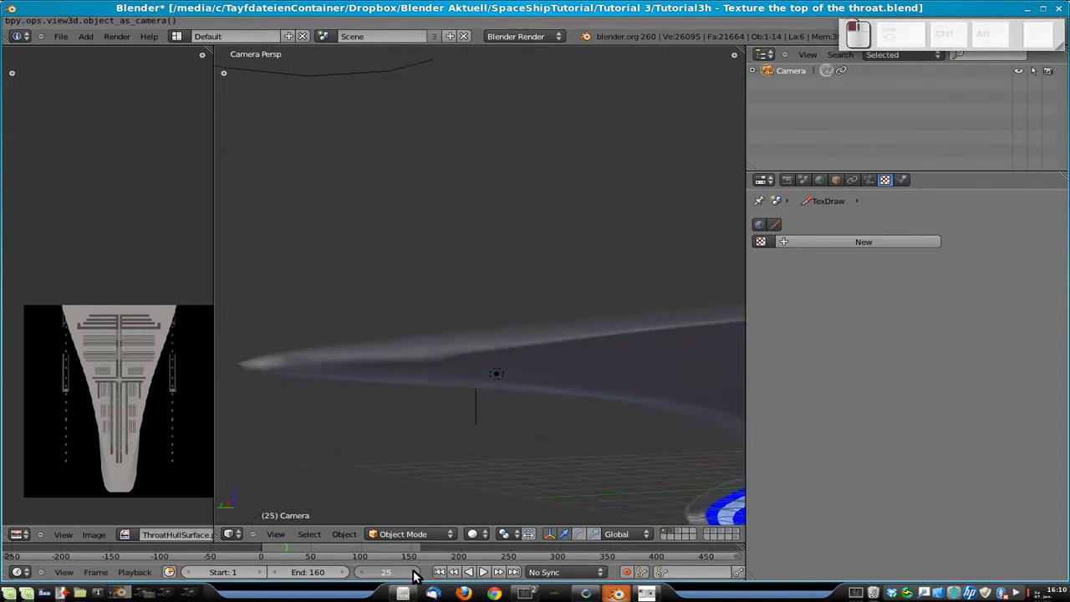
click(412, 574)
click(412, 574)
click(413, 574)
click(412, 575)
click(412, 574)
click(412, 574)
click(413, 574)
click(412, 574)
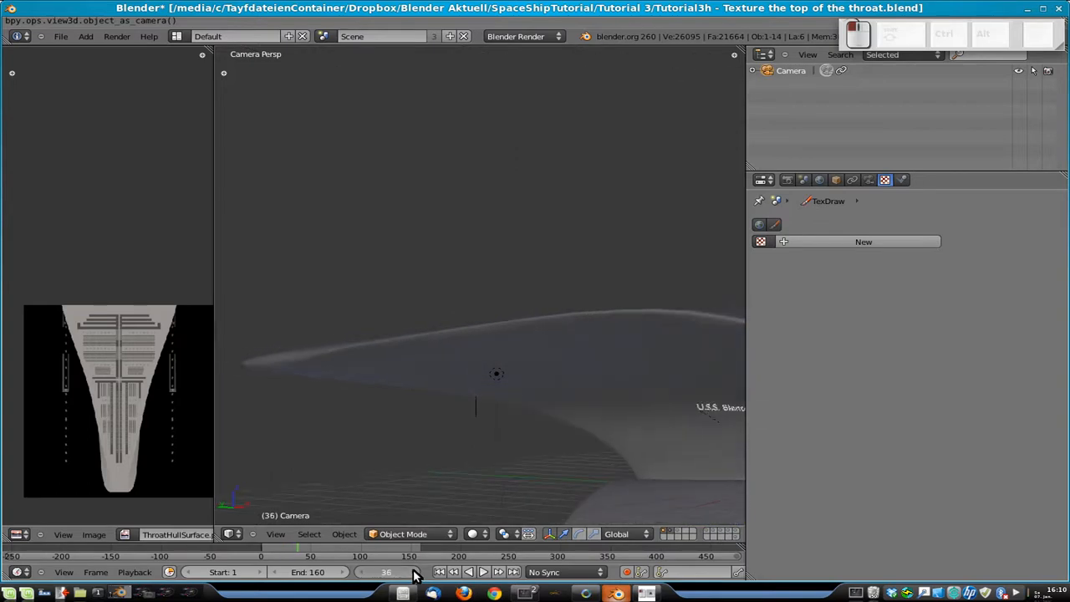
click(412, 574)
click(412, 574)
click(412, 574)
click(412, 574)
click(412, 574)
click(412, 574)
click(412, 574)
click(412, 574)
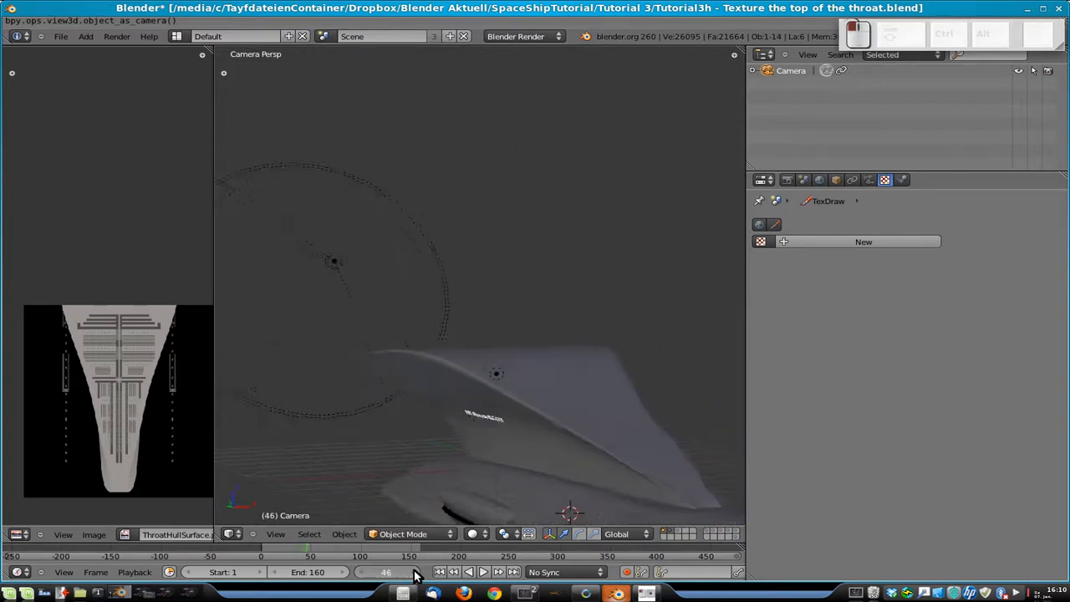
click(413, 574)
click(412, 574)
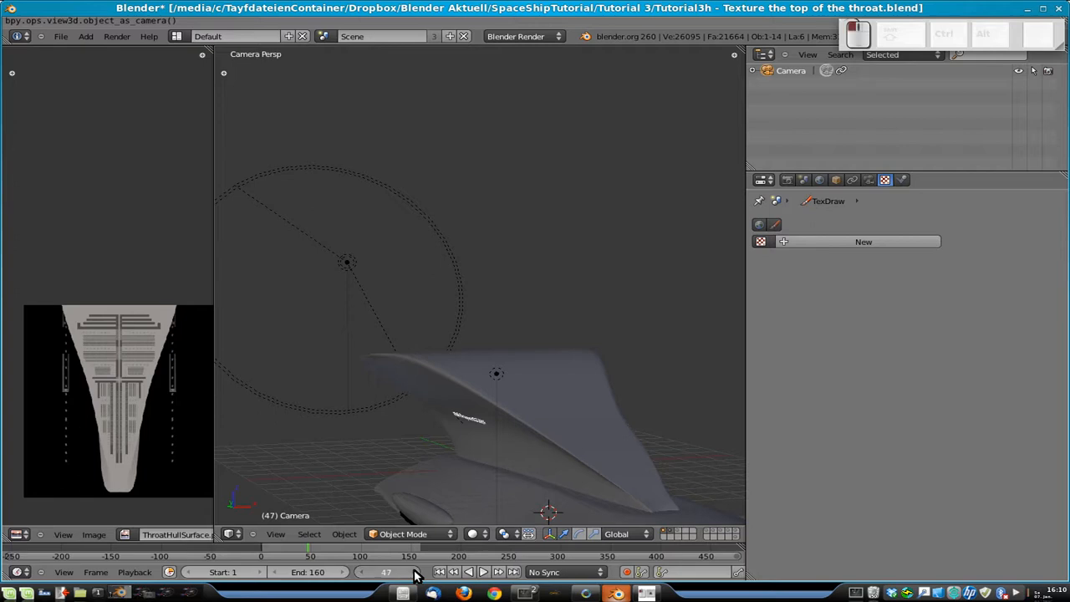
- Turn off Environment Lighting in the World settings
click(804, 179)
click(819, 180)
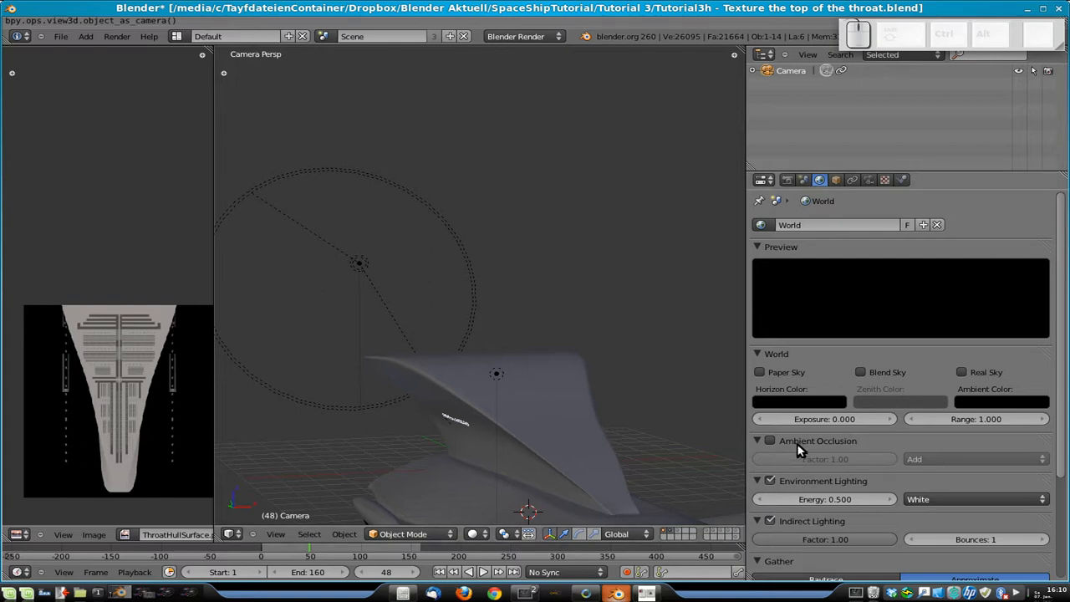
click(770, 480)
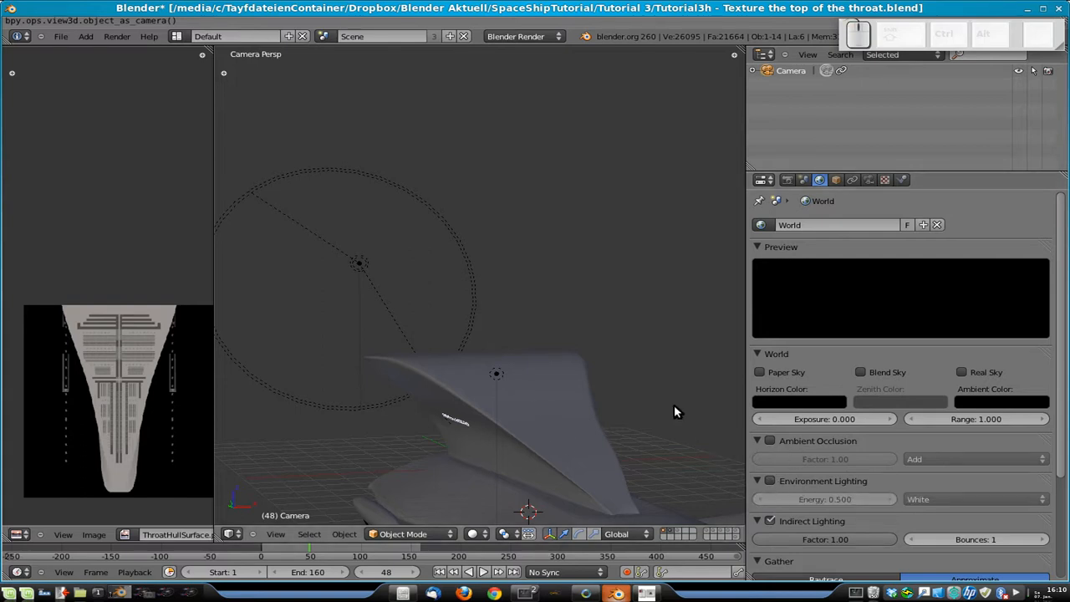
- Display layer 3 as well and look at the whole ship through the active camera
middle_drag(674, 404, 644, 367)
key(shift+1)
key(shift+1)
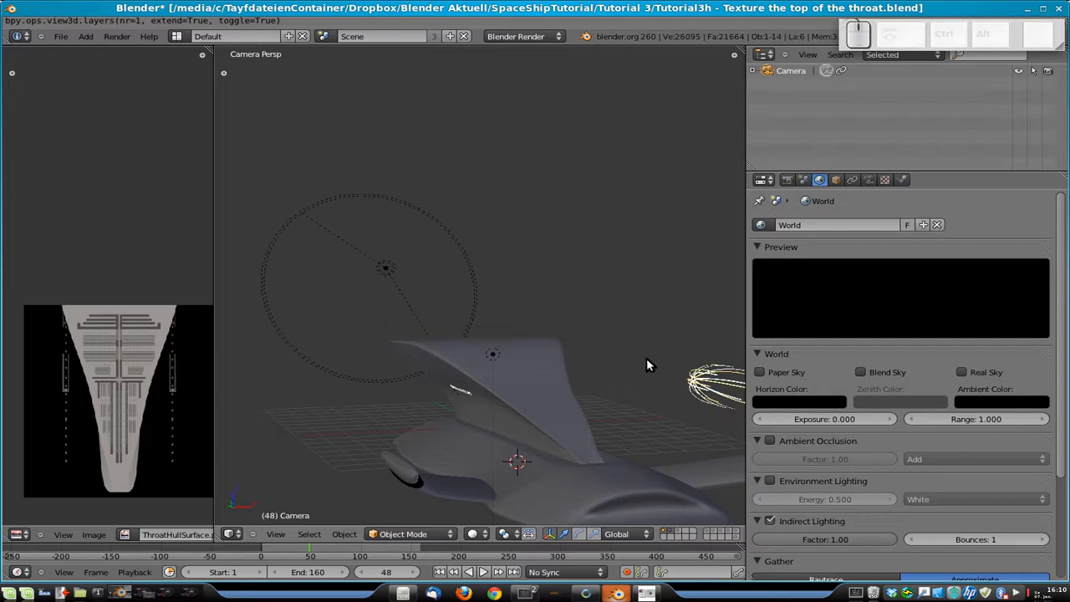
key(shift+3)
key(KP_0)
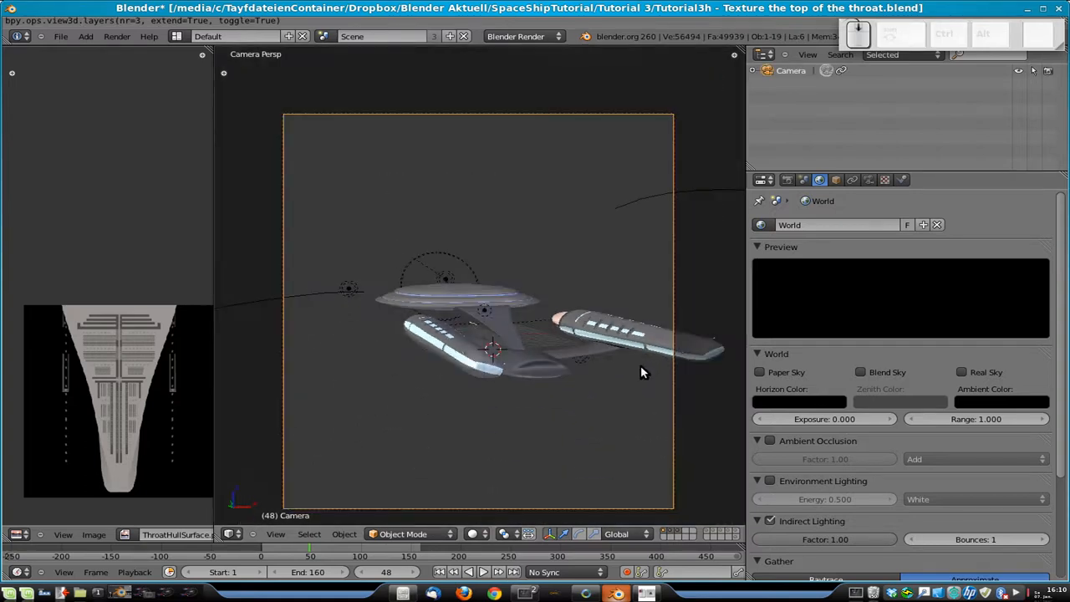
- Show only layer 1 and select the warm point lamp near the camera frame's edge
key(shift+3)
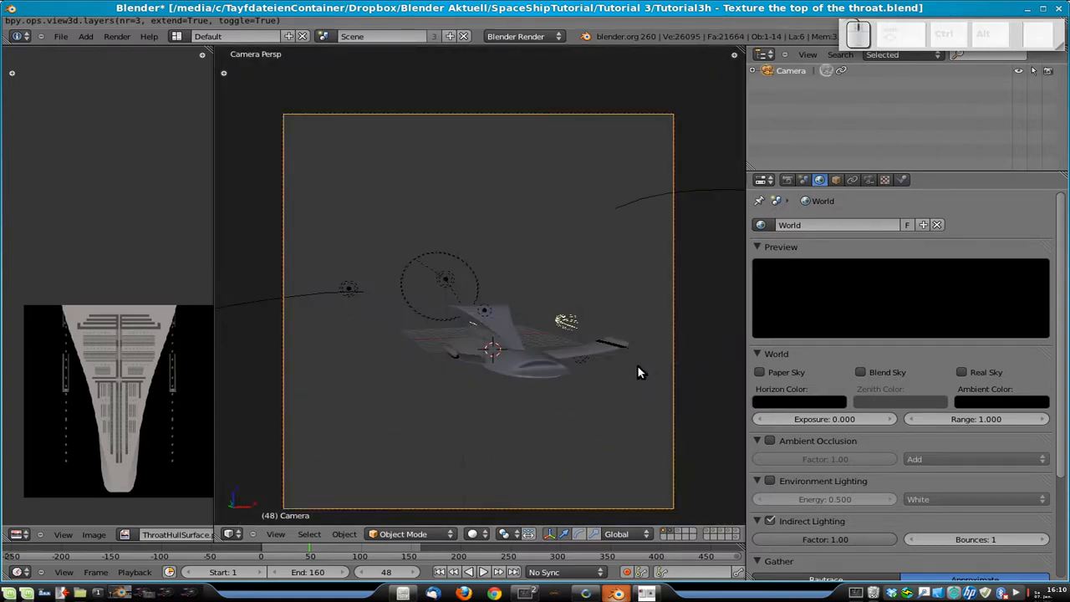
key(shift+2)
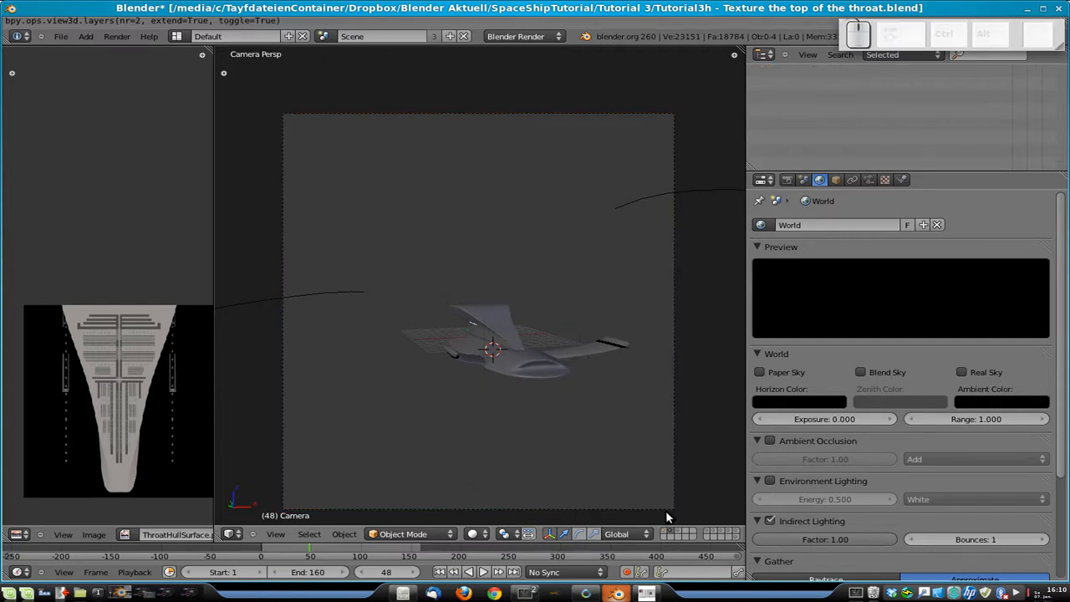
key(1)
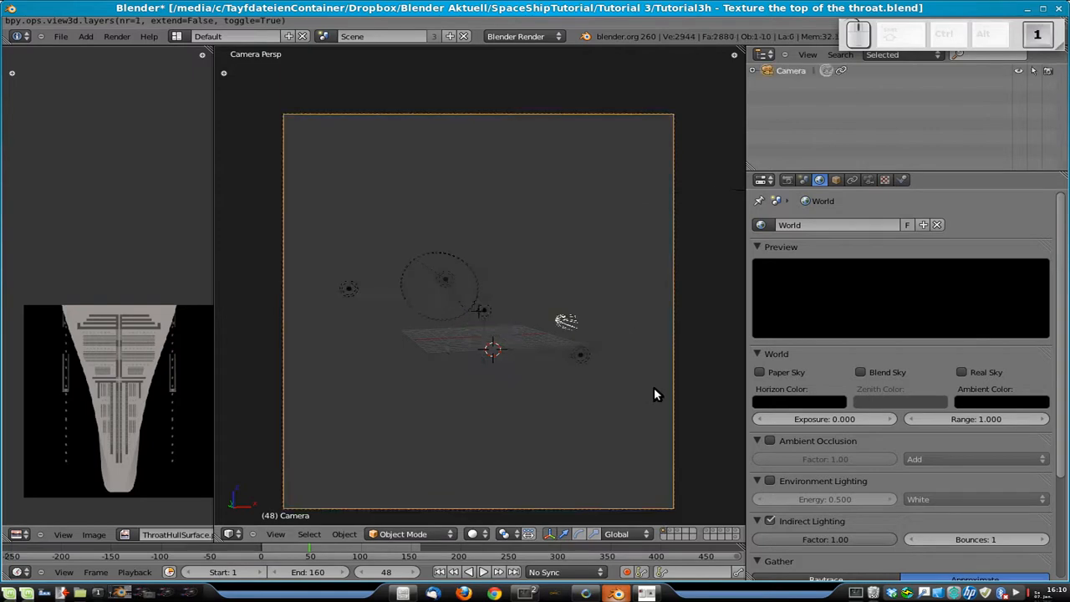
right_click(353, 292)
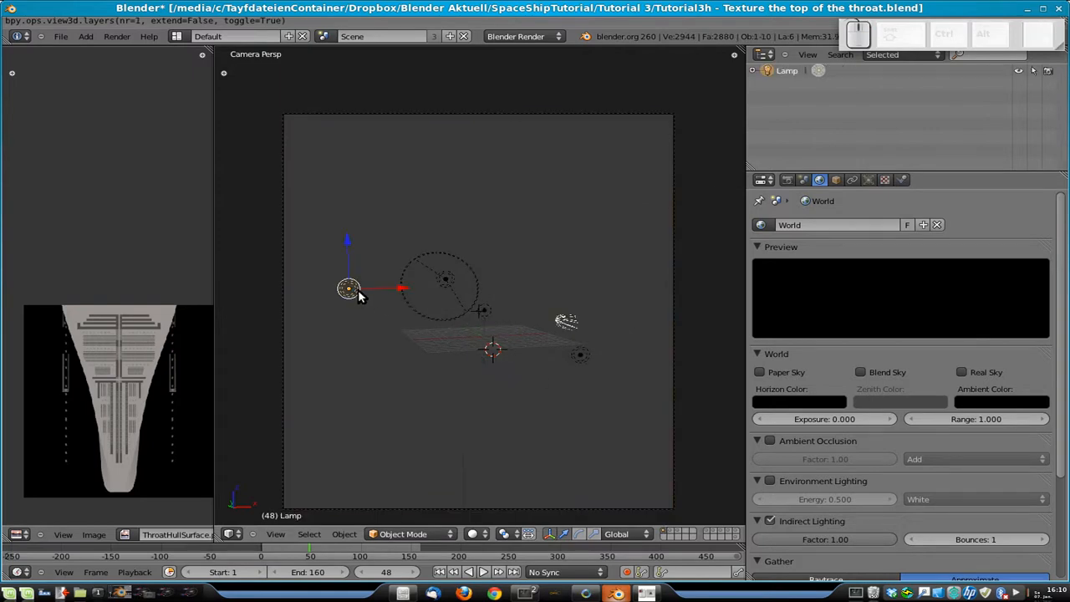
- Look through the individual layers' contents, ending with only layers 1 and 2 displayed
key(2)
key(3)
key(1)
key(3)
scroll(553, 324, down, 6)
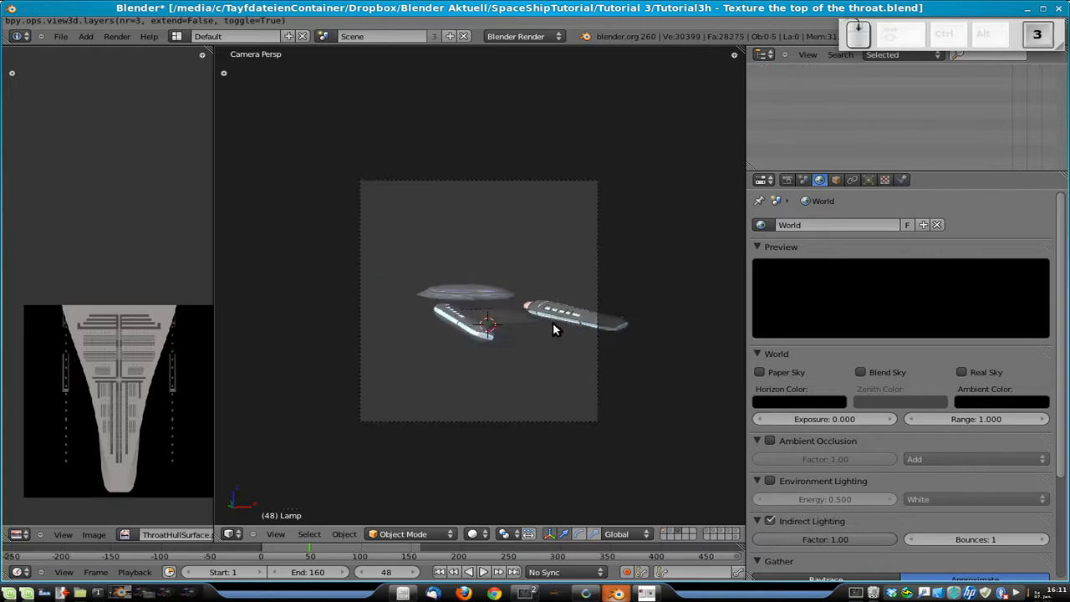
key(Home)
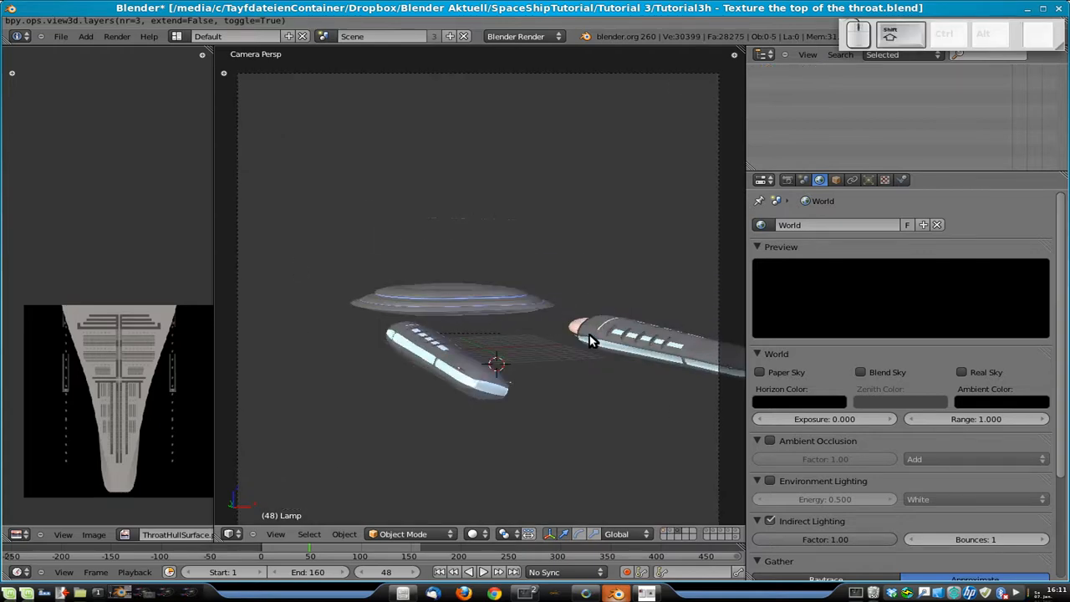
key(1)
key(shift+2)
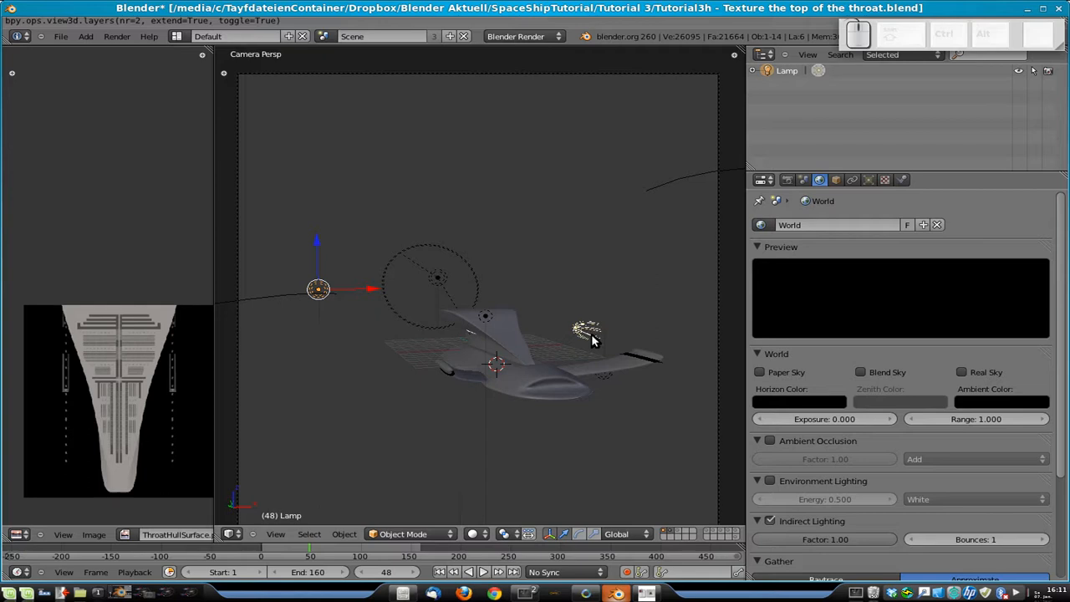
- Render frame 48 through the camera and examine the lighting on the ship's throat up close
key(F12)
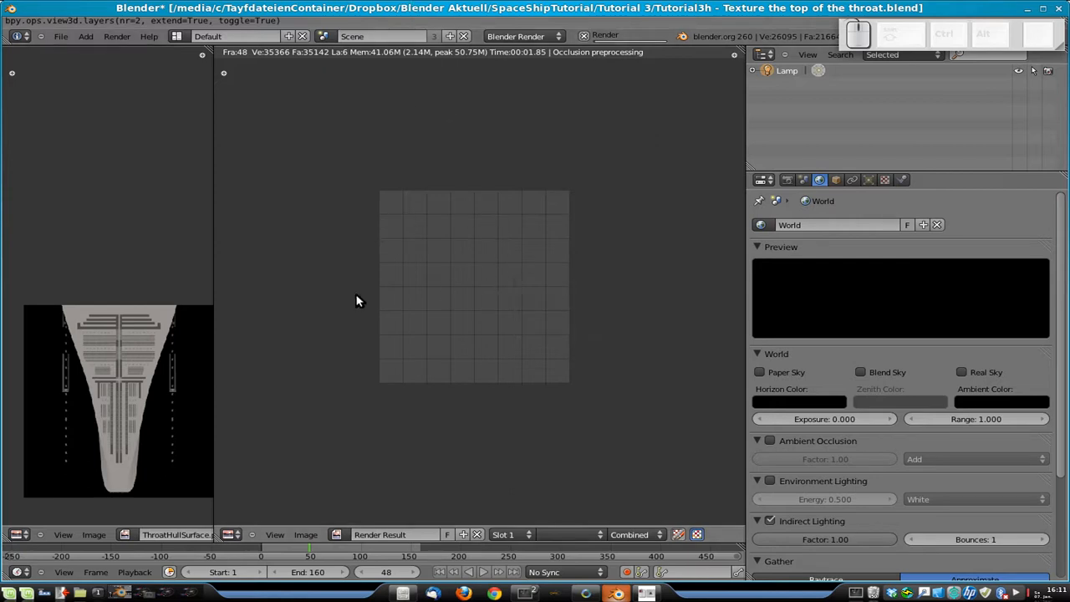
middle_drag(139, 363, 130, 283)
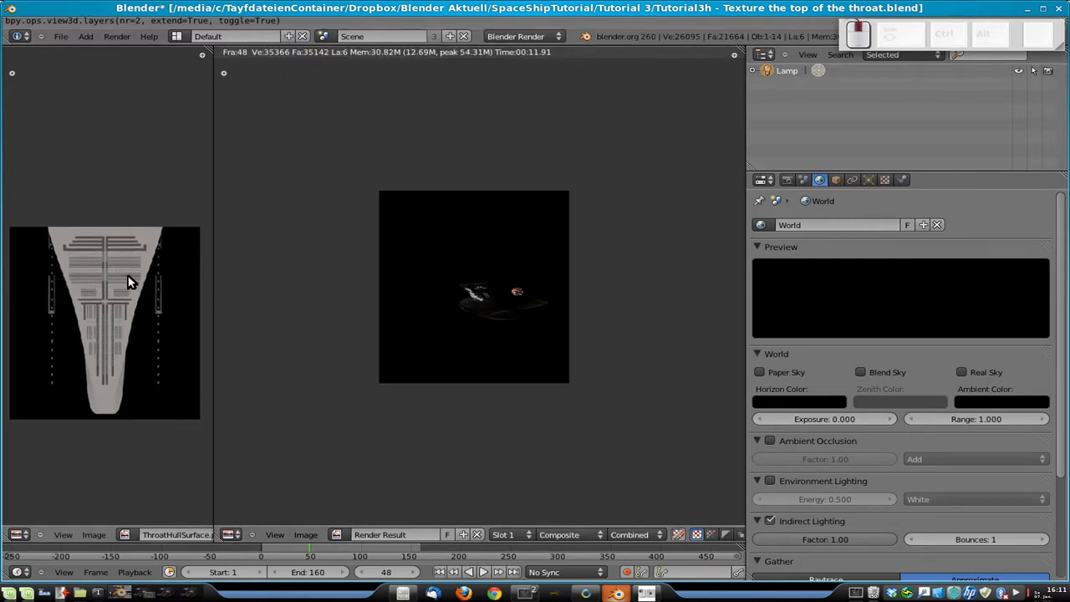
scroll(489, 309, up, 7)
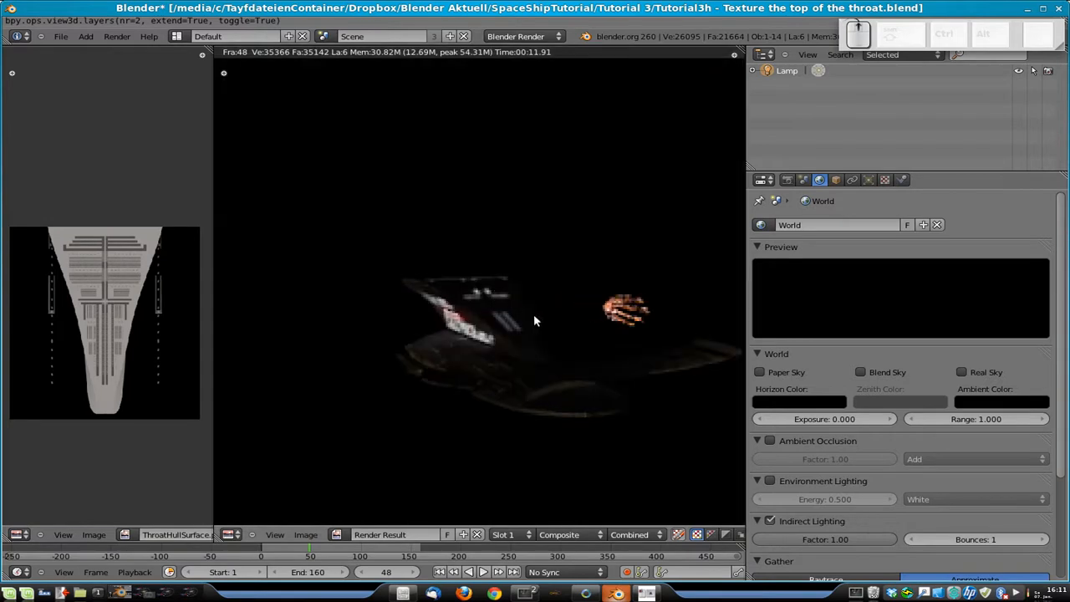
scroll(540, 328, down, 5)
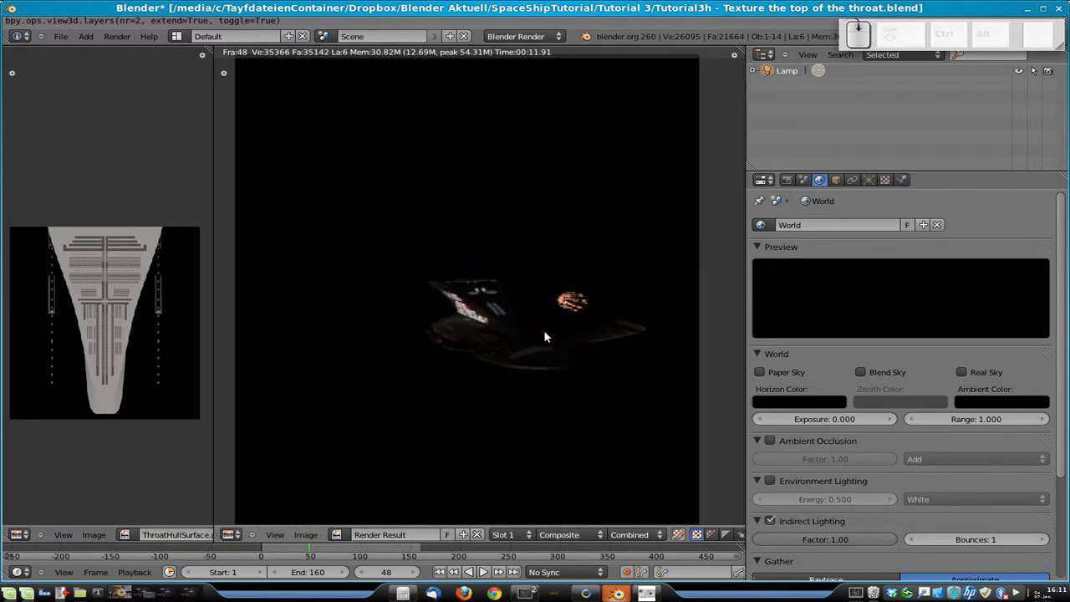
scroll(545, 335, down, 1)
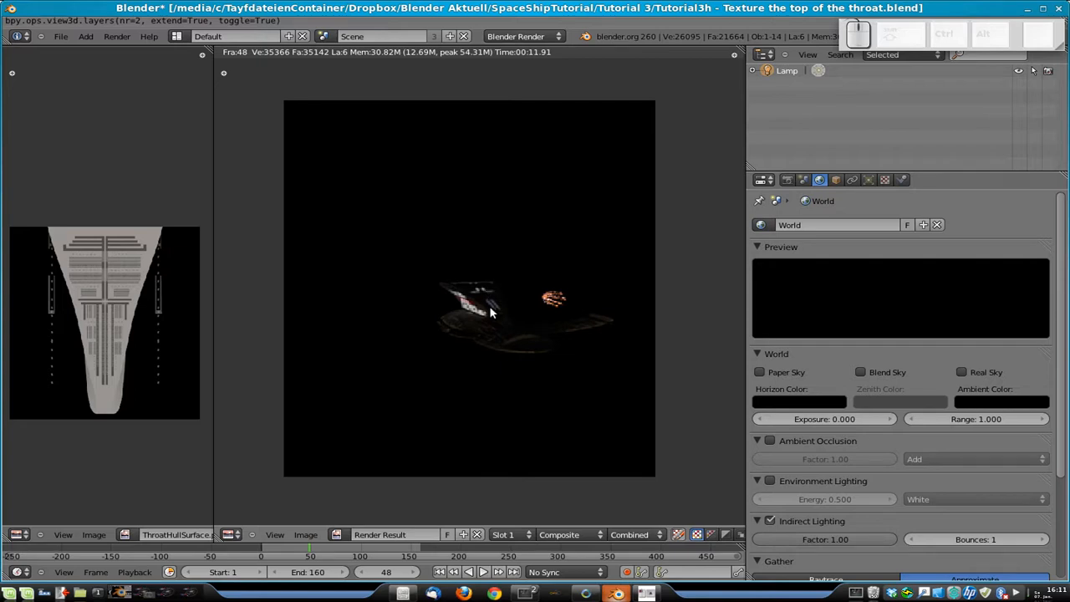
scroll(508, 304, up, 4)
key(Escape)
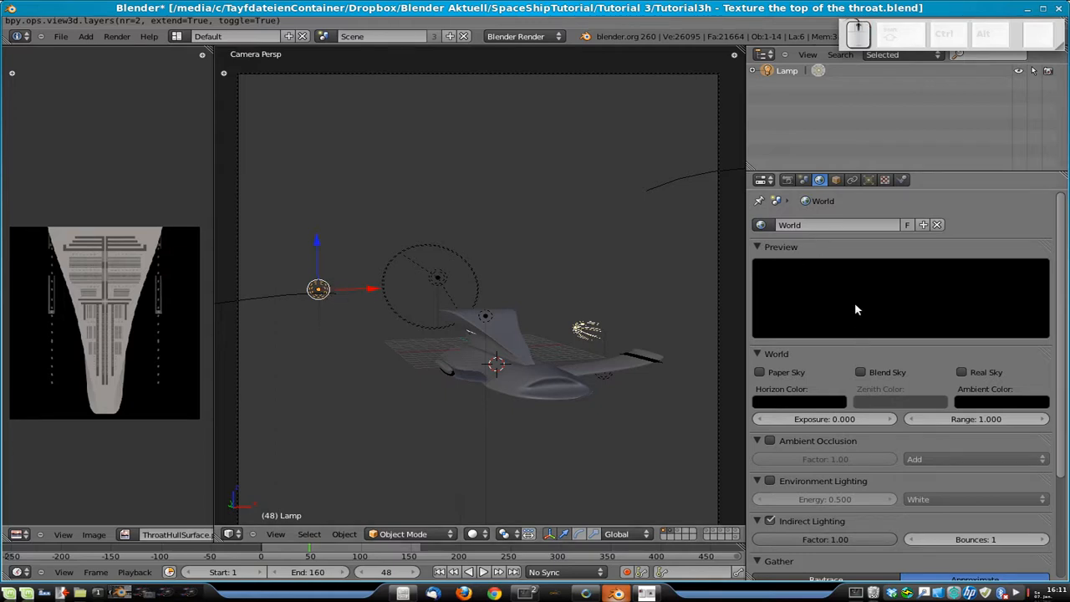
- Rename the selected lamp's data block as MainWarmLight
click(869, 180)
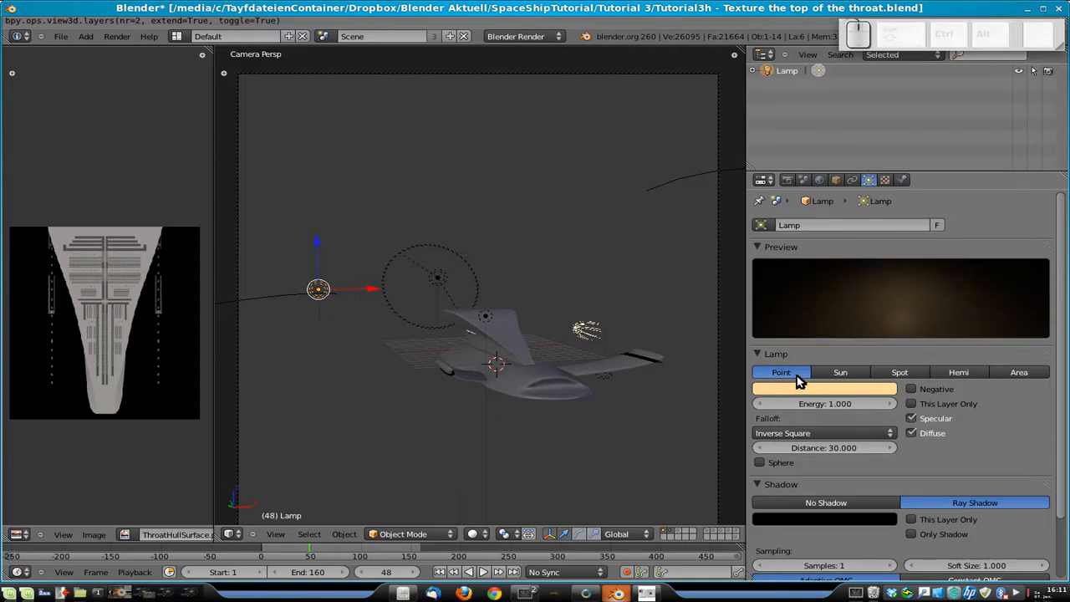
click(816, 225)
text(Main)
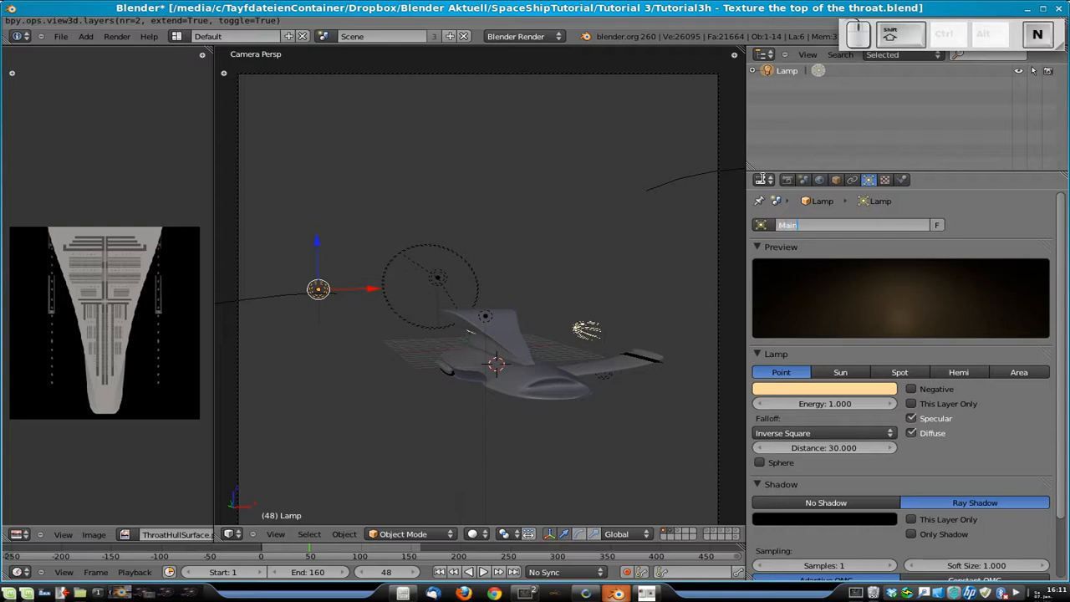
text(WarmLight)
key(Return)
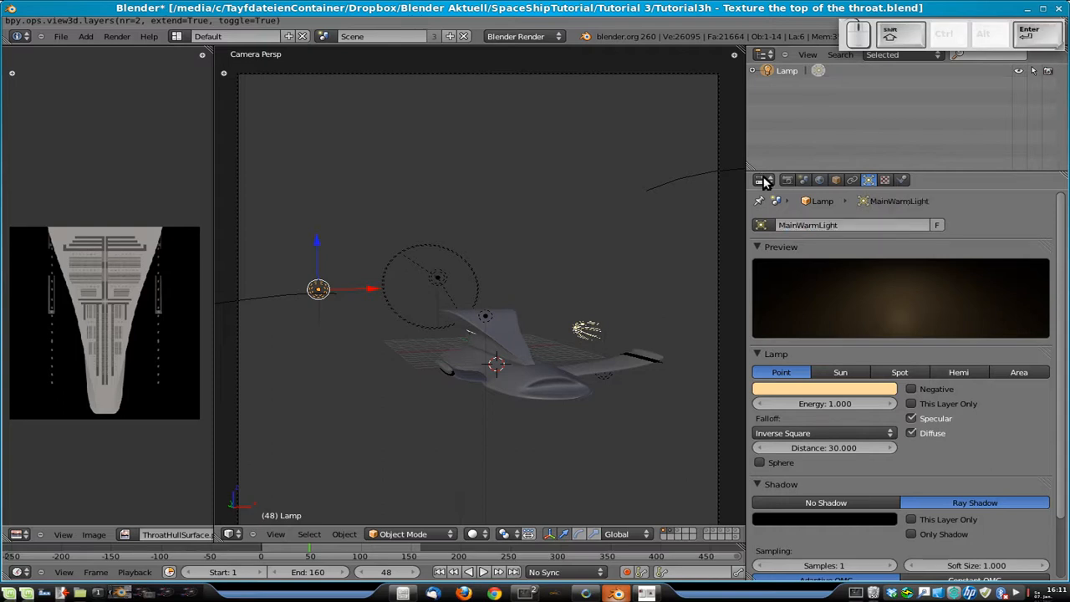
- Make a linked duplicate of the MainWarmLight lamp and place it in top view on the opposite side, beside the ship
key(KP_7)
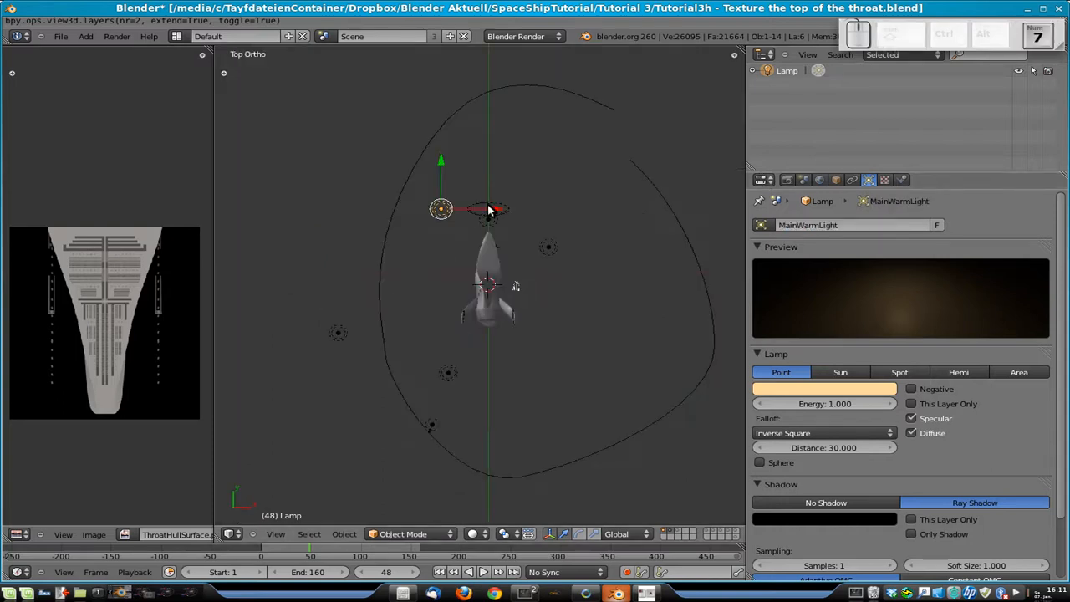
key(shift+d)
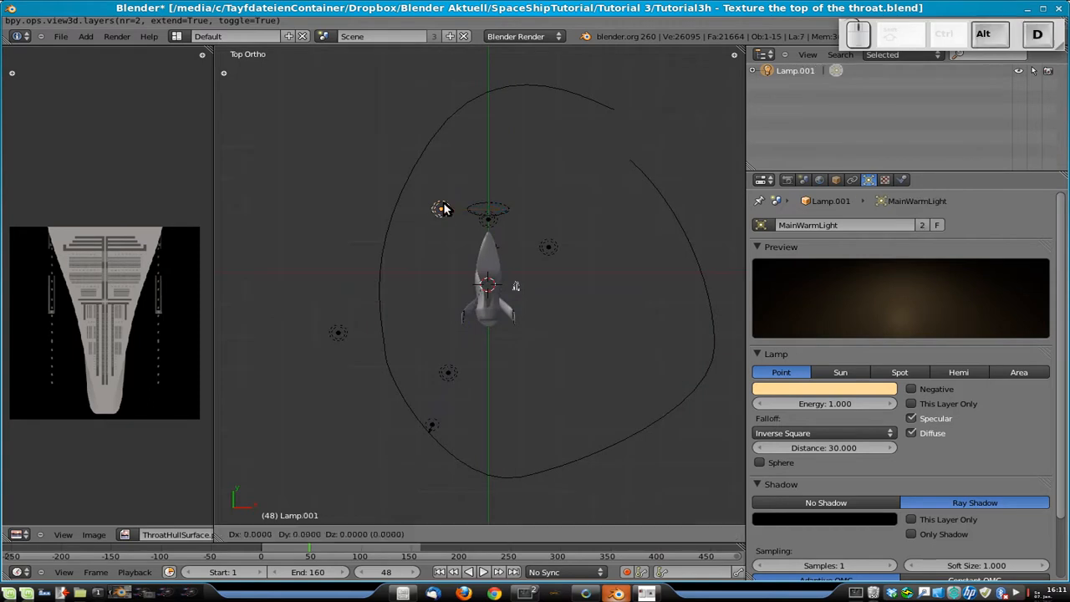
click(523, 287)
middle_drag(499, 387, 574, 259)
middle_drag(544, 323, 550, 286)
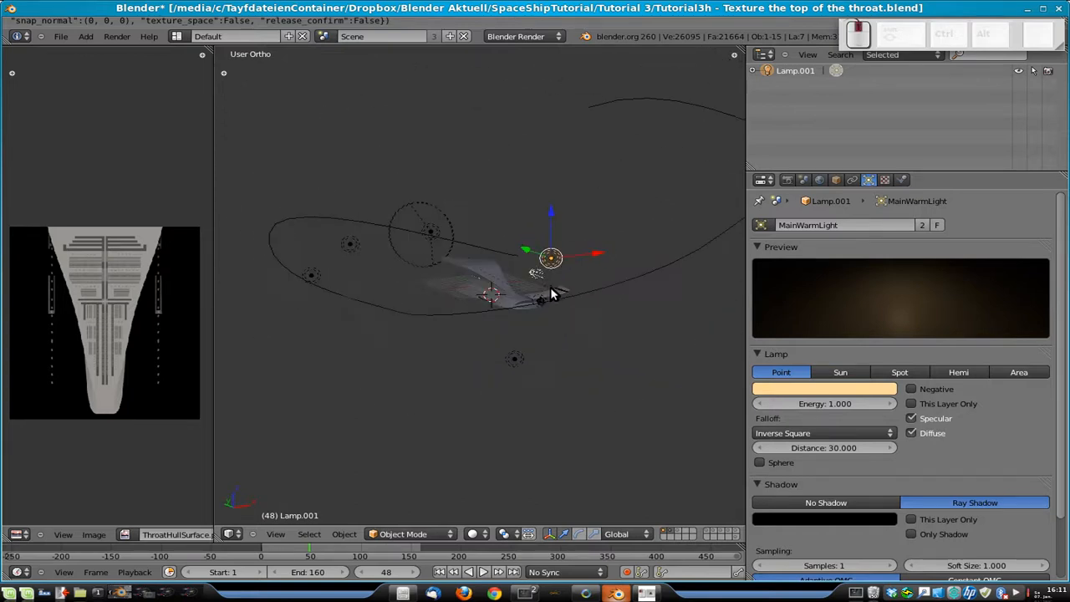
- Save the file over the existing one and apply the HDTV 720p render preset
click(786, 180)
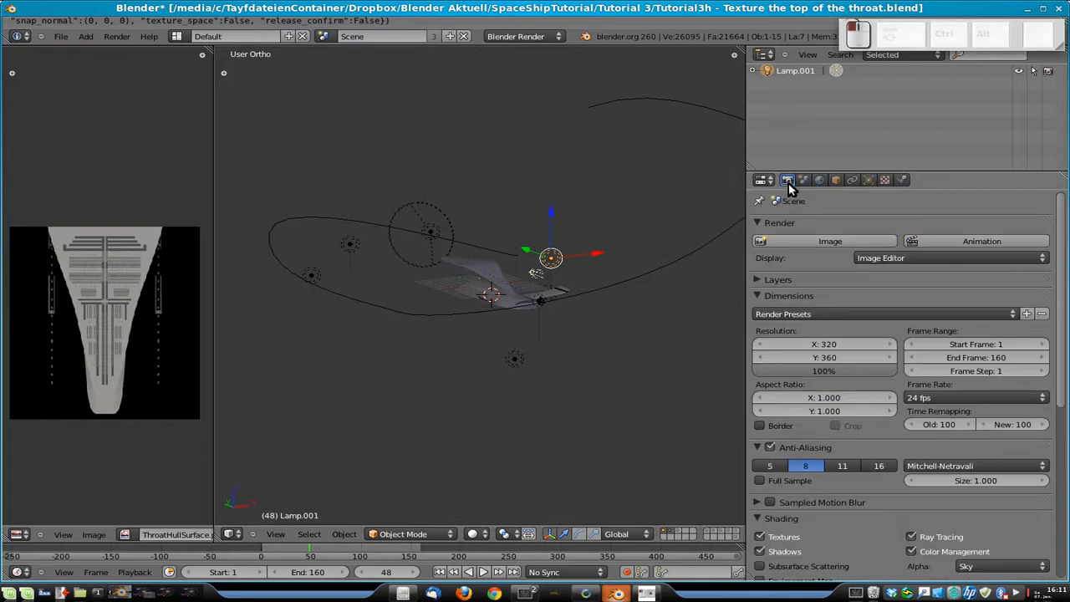
key(ctrl+s)
click(831, 339)
click(835, 314)
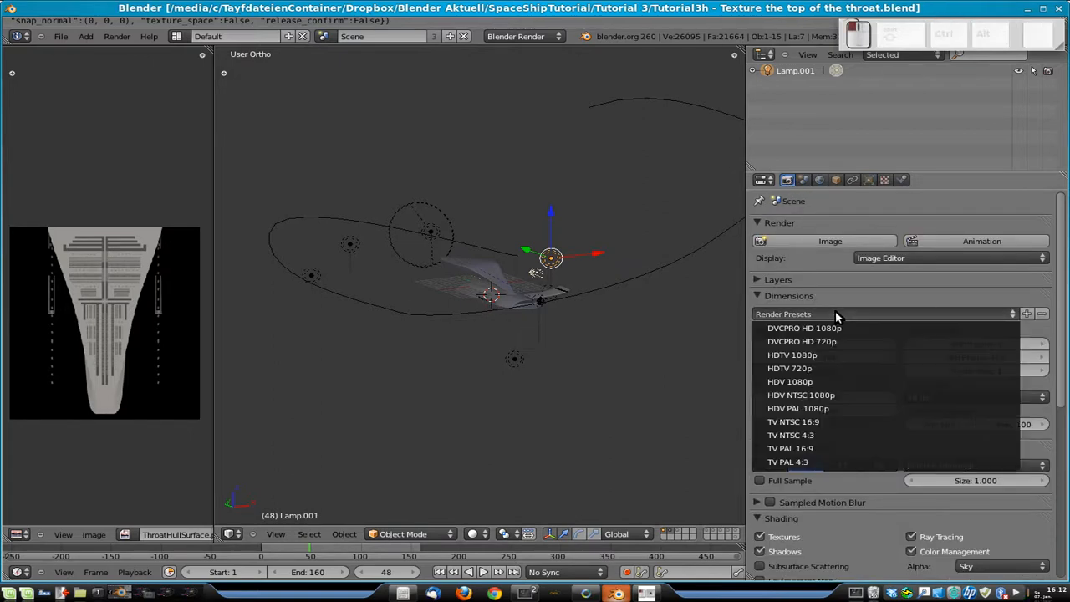
click(809, 368)
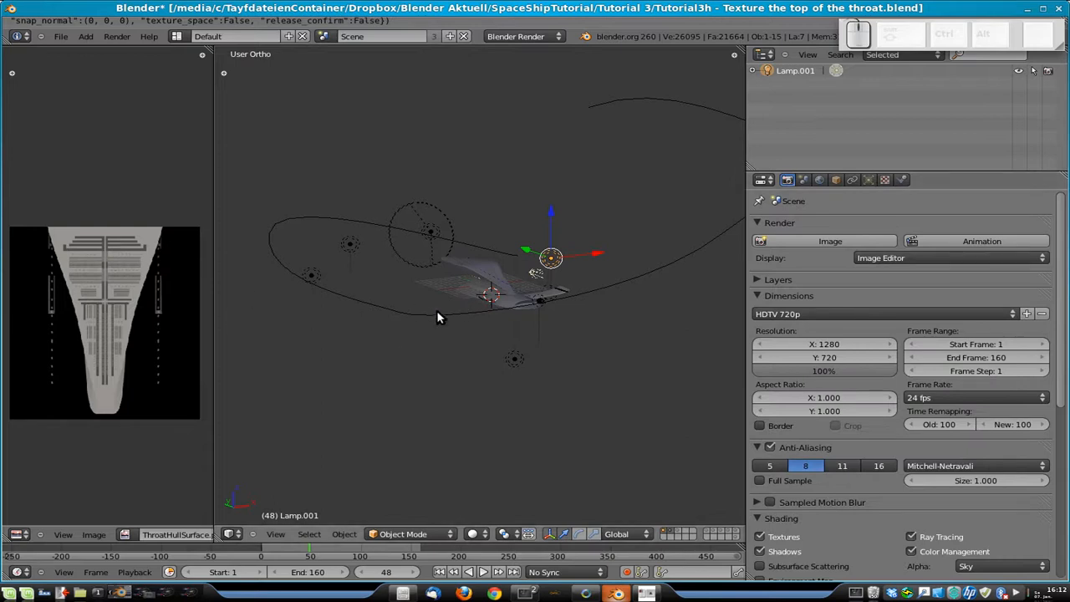
- Render frame 48 at the 720p size and examine the throat's surface texture and window lights
key(F12)
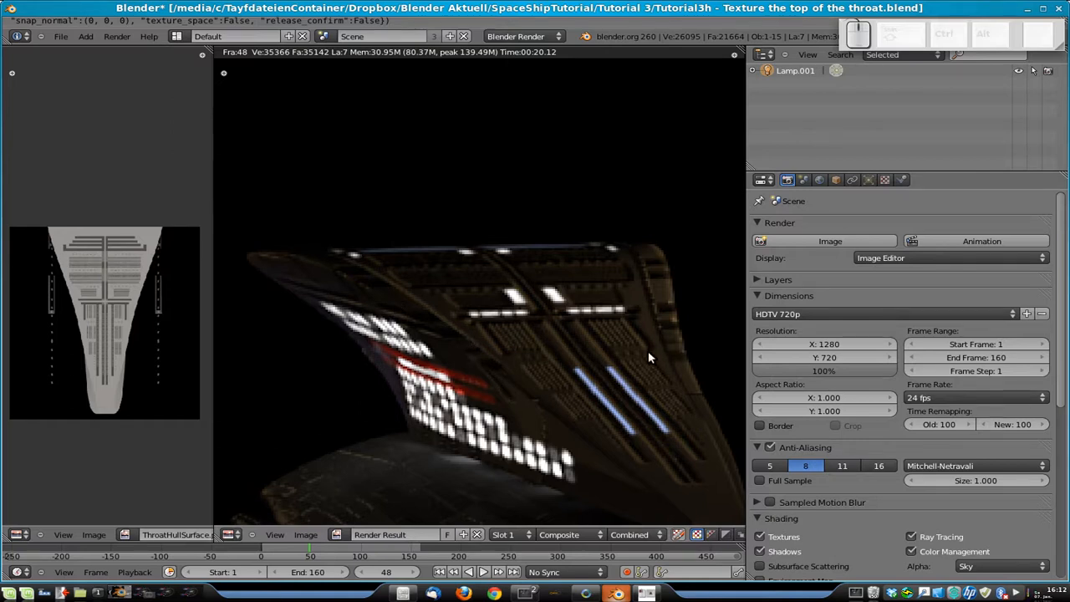
scroll(625, 385, down, 1)
scroll(623, 390, down, 1)
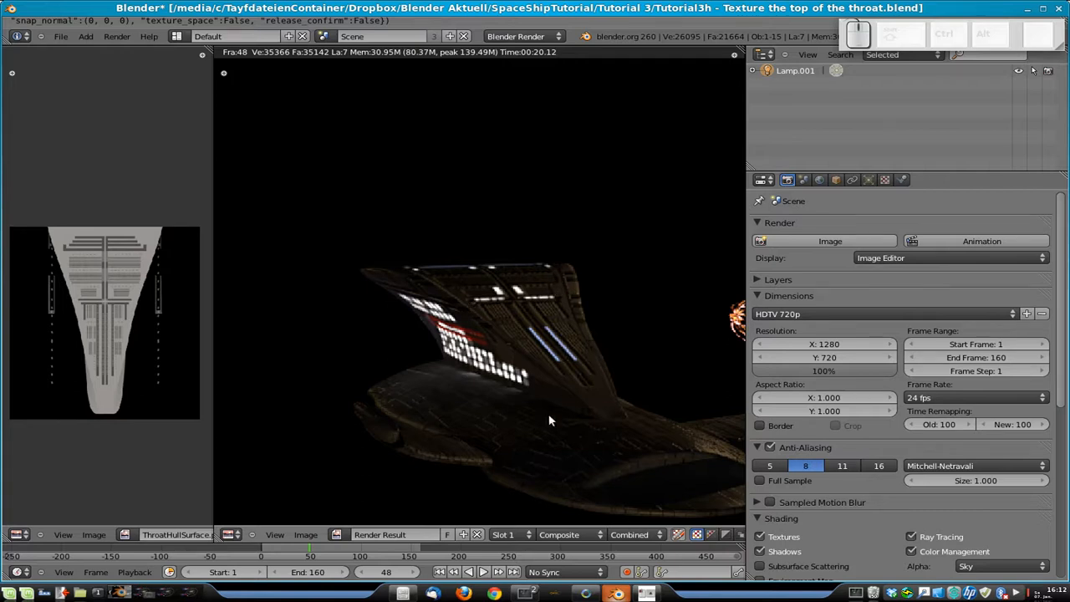
scroll(617, 422, down, 2)
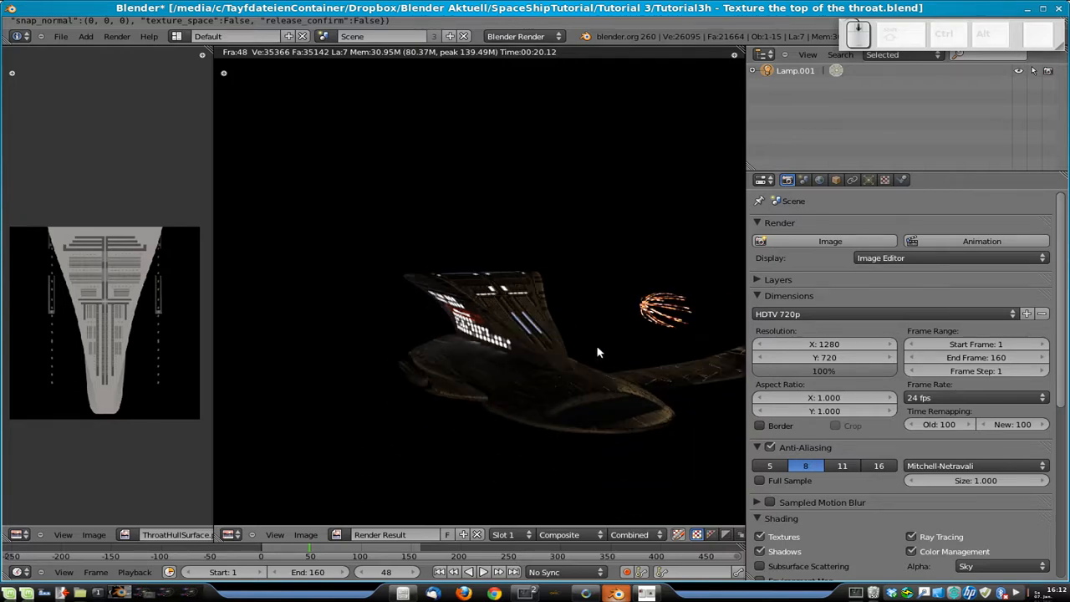
scroll(472, 343, up, 2)
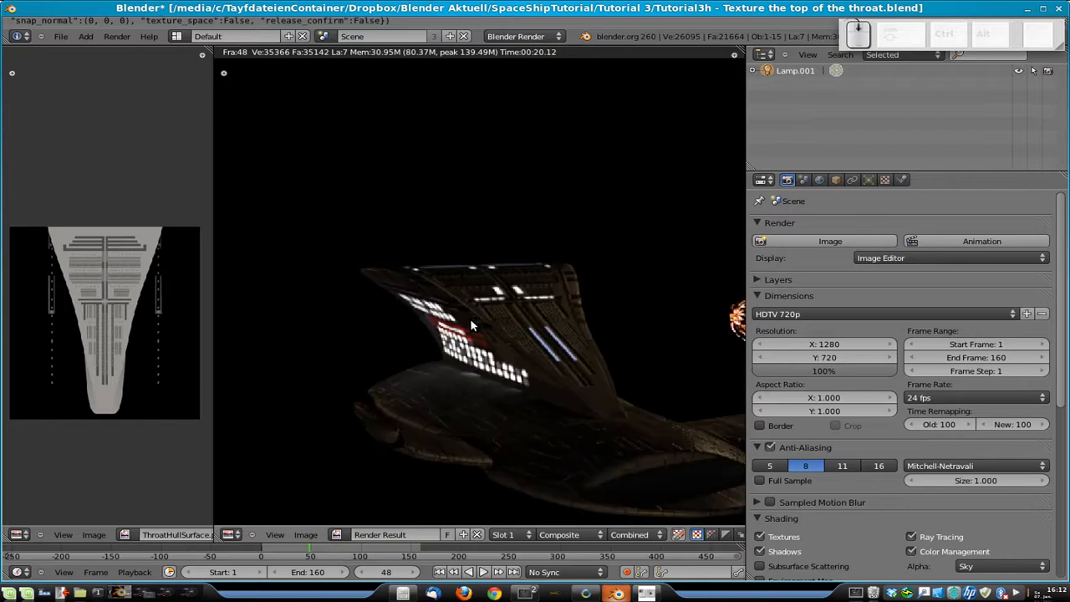
key(Escape)
- Switch the 3D viewport to Textured shading to inspect the throat texture, and save the file over the existing one
middle_drag(443, 339, 578, 292)
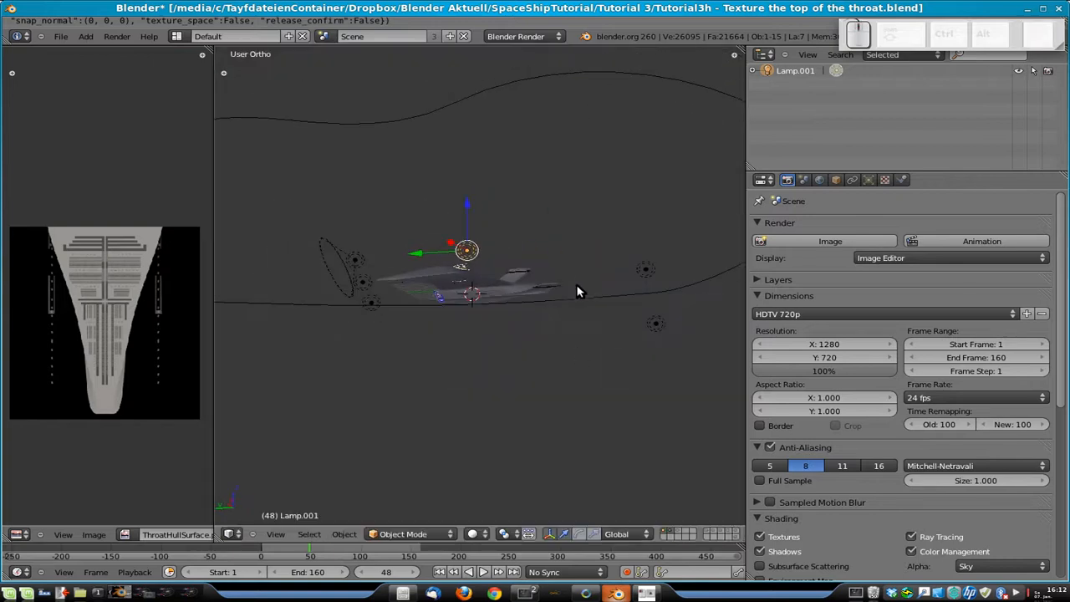
click(474, 533)
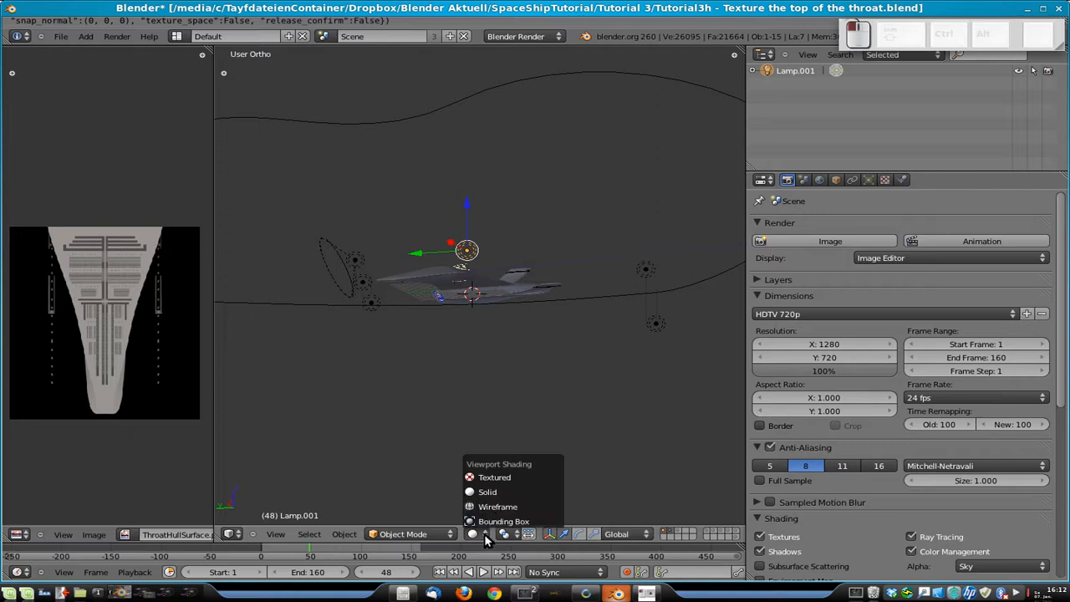
click(496, 475)
middle_drag(496, 477, 424, 269)
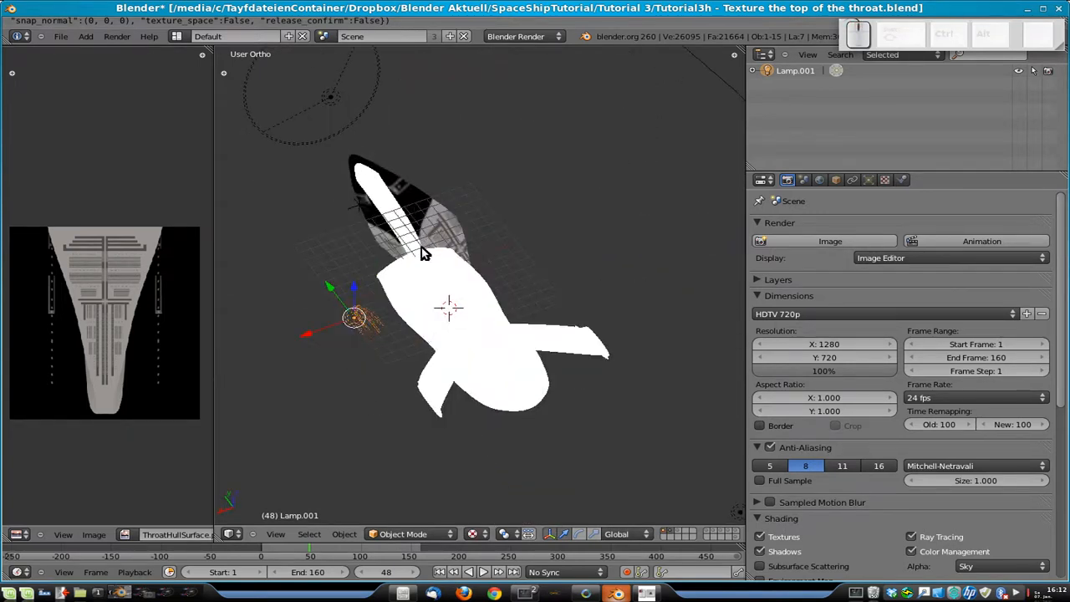
middle_drag(378, 192, 443, 232)
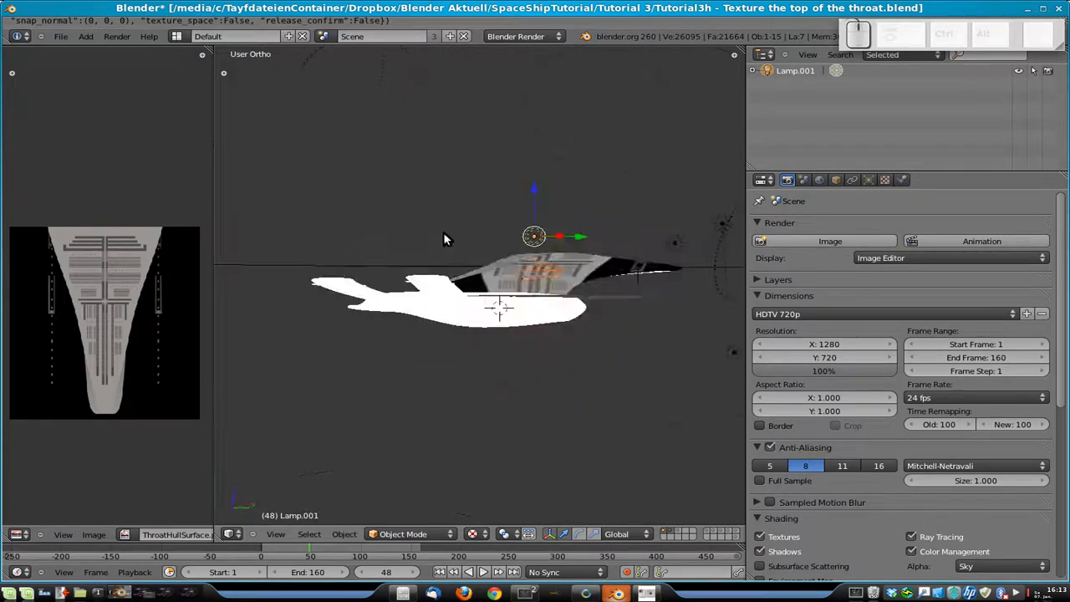
key(ctrl+s)
click(445, 238)
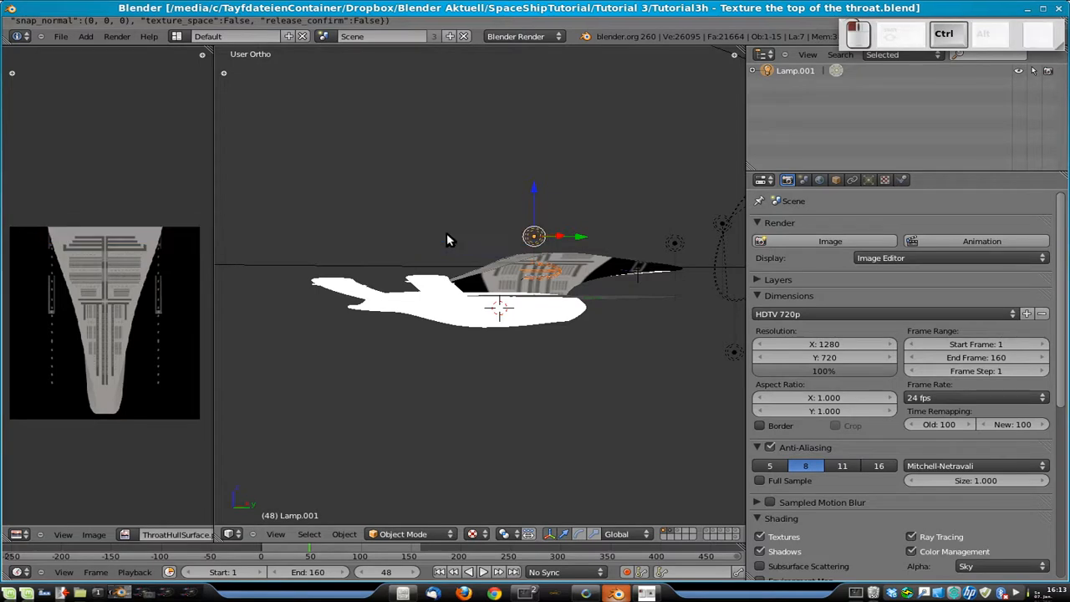
middle_drag(581, 341, 488, 379)
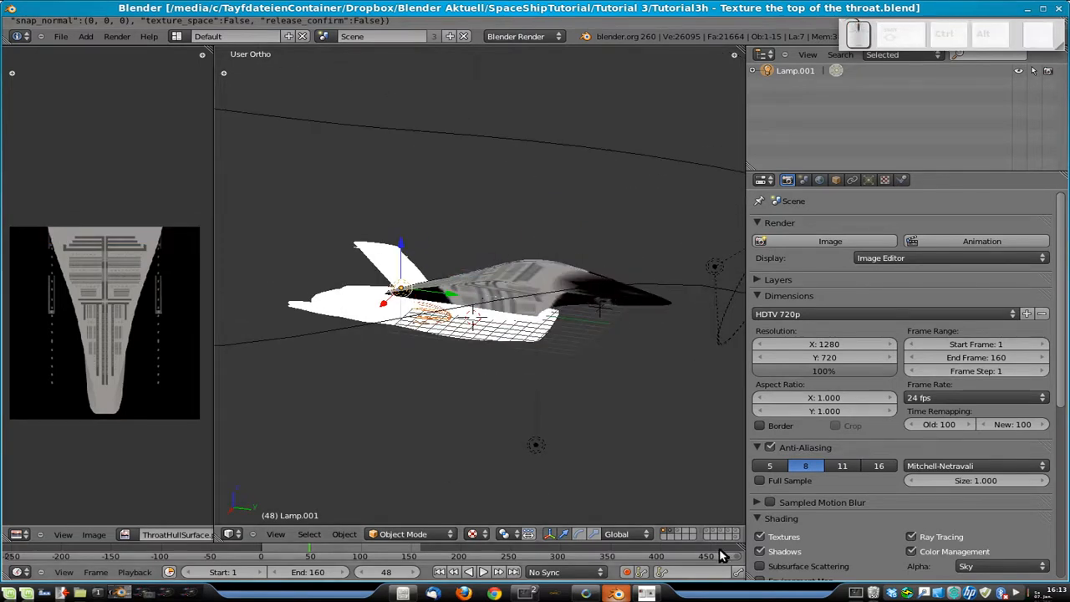
right_click(1017, 593)
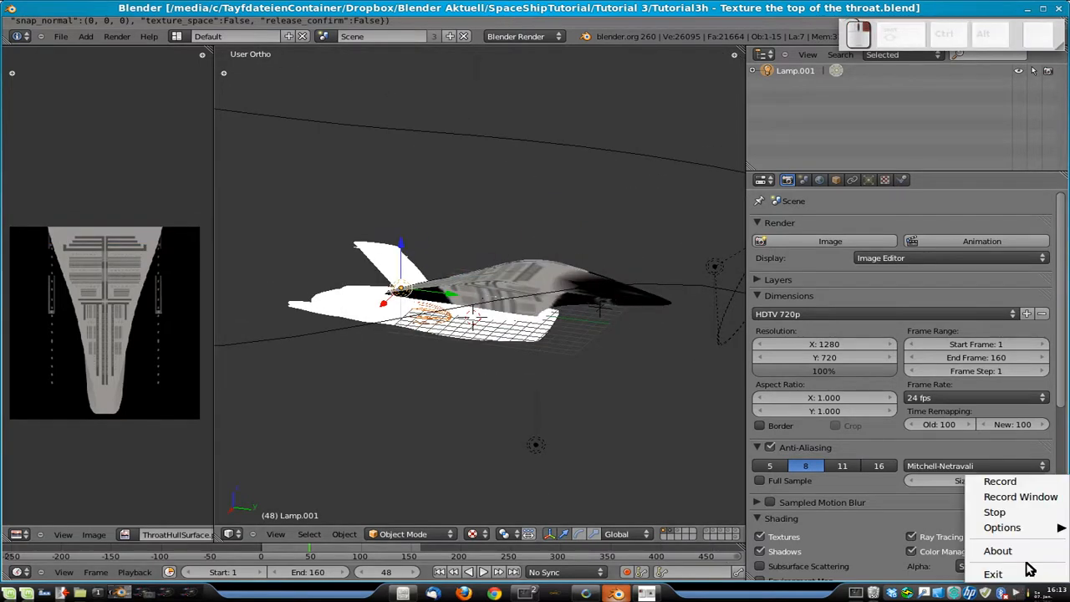